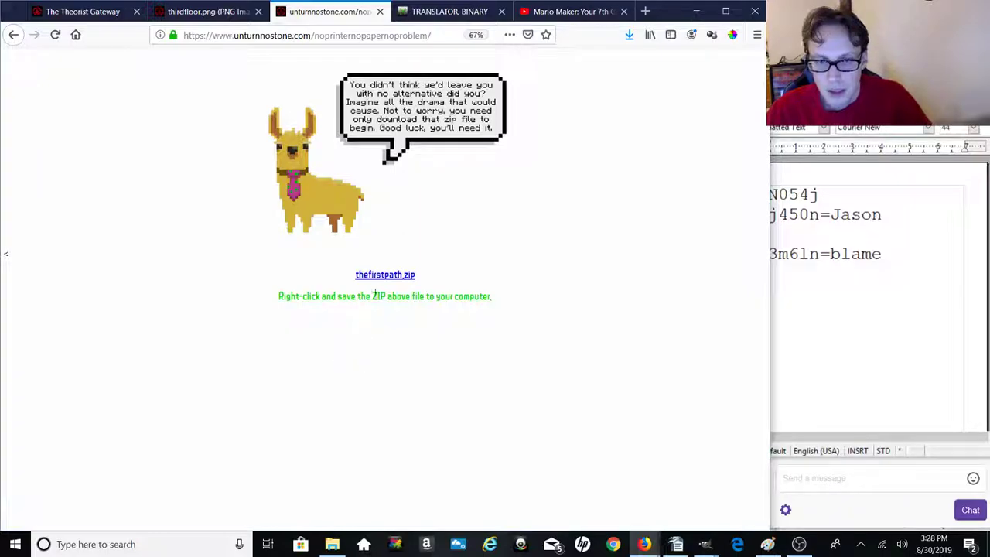
Step: Download thefirstpath.zip from the link below the llama, choosing to save the file
right_click(379, 277)
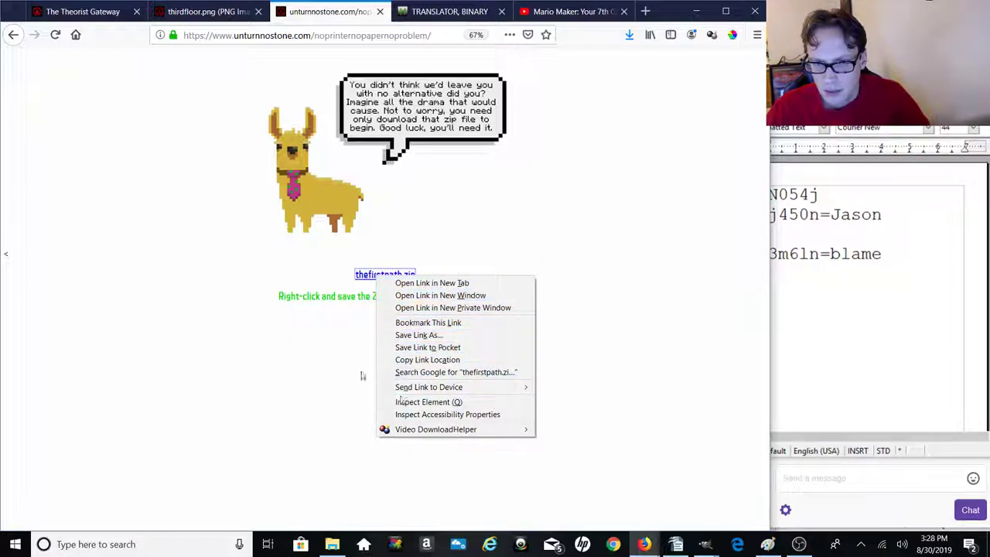
click(364, 311)
click(378, 282)
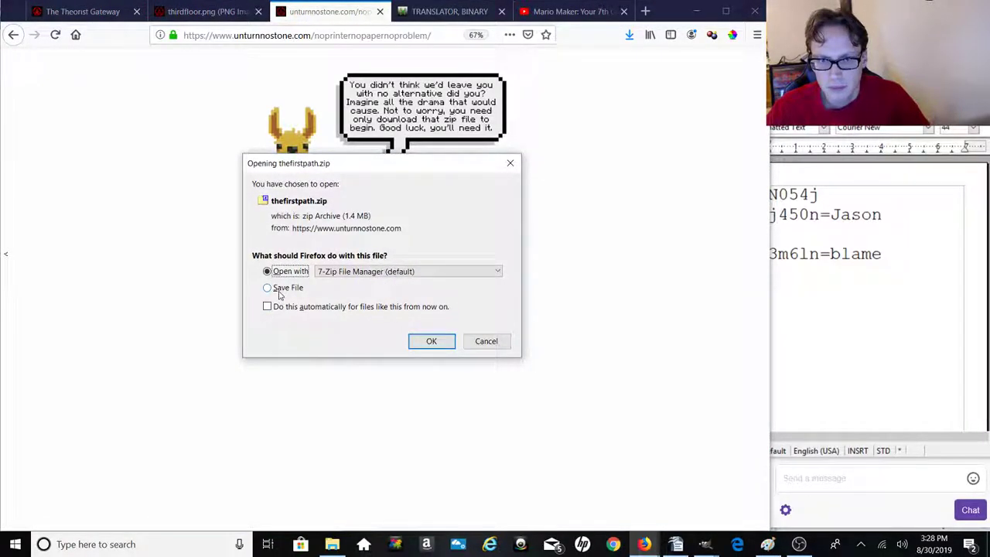
click(280, 289)
click(433, 350)
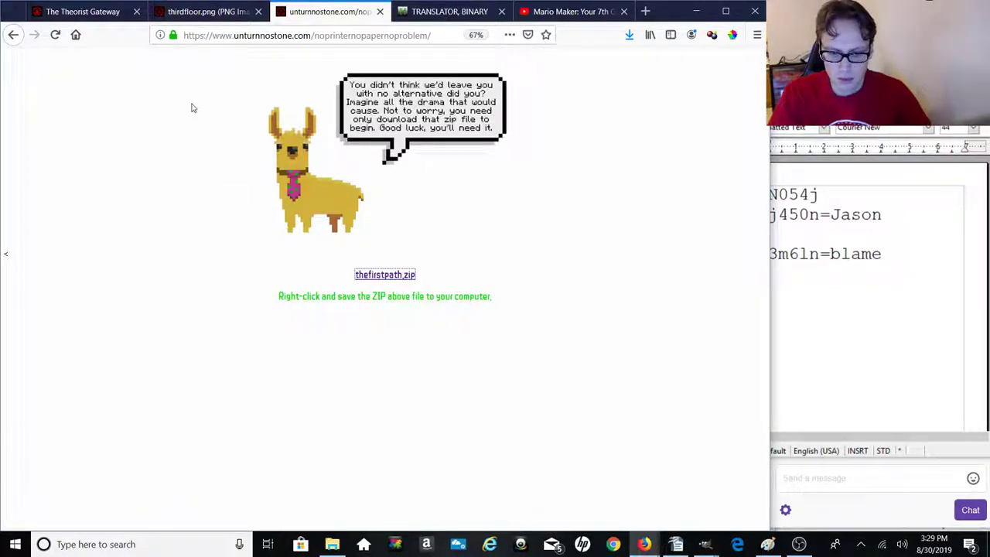
Step: Open the downloaded thefirstpath.zip archive and extract its thefirstpath folder to the Desktop
key(ctrl+shift+y)
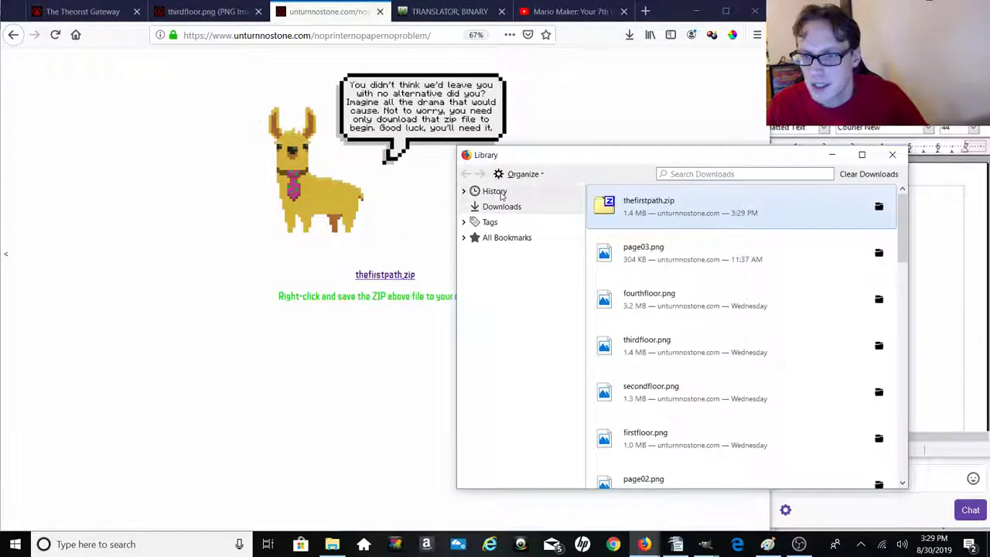
double_click(645, 210)
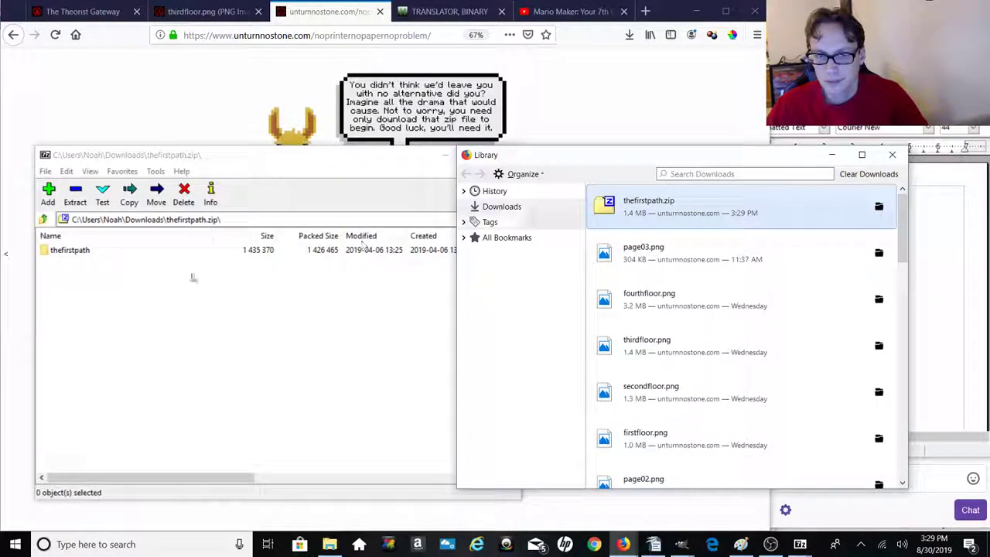
click(58, 252)
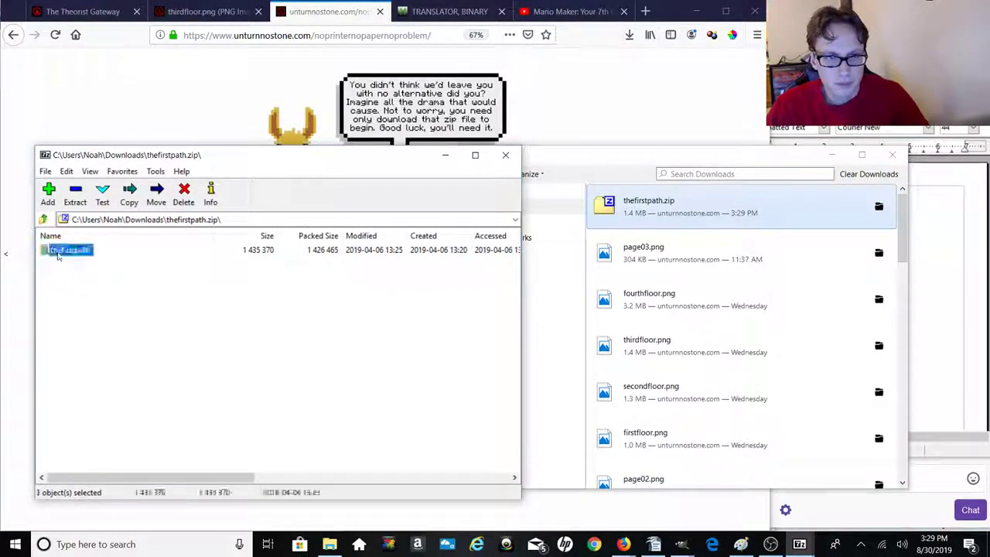
click(75, 194)
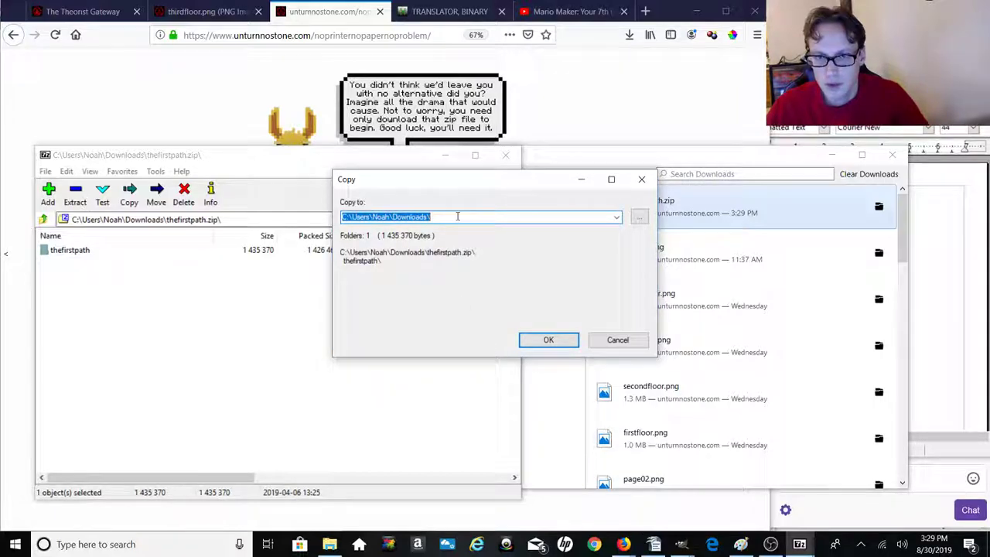
click(617, 217)
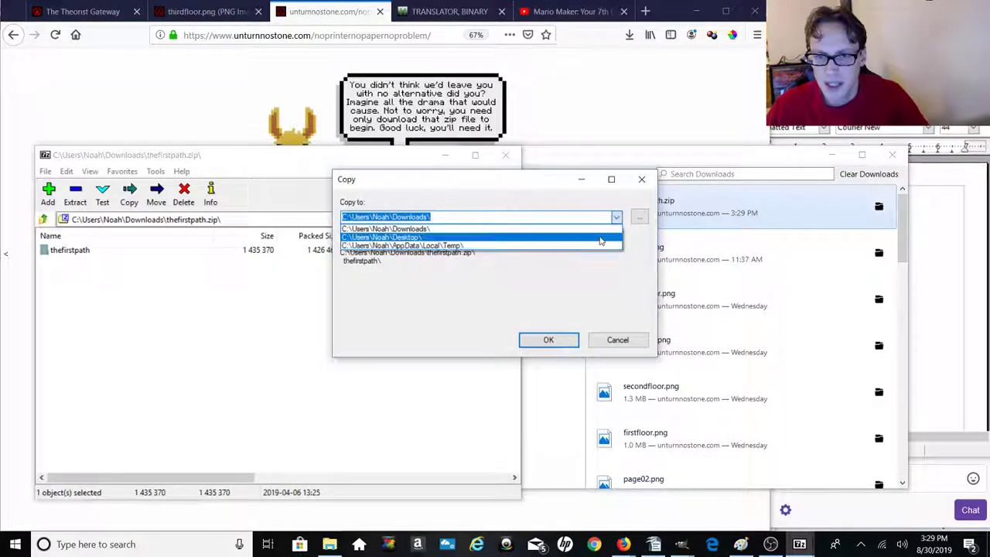
click(606, 237)
click(548, 340)
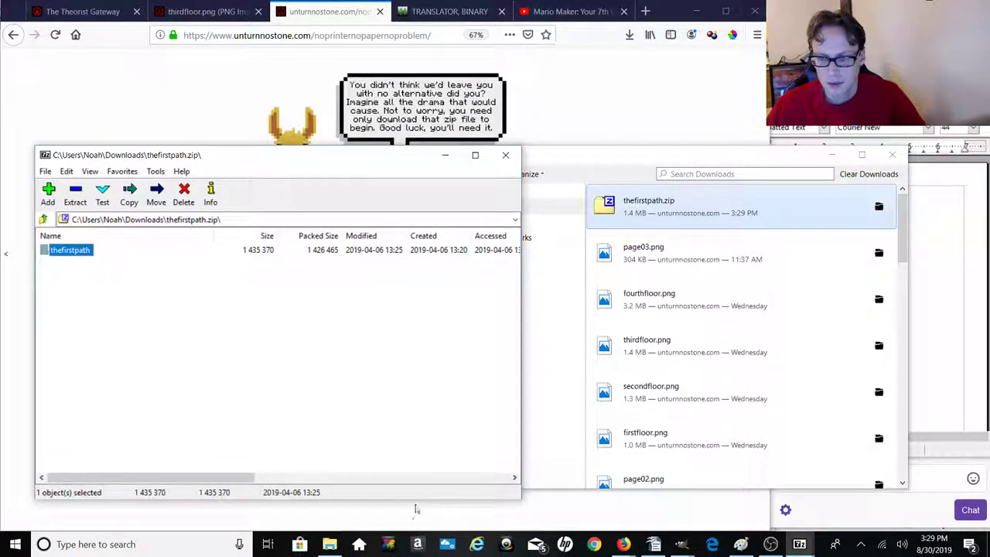
Step: Find the extracted thefirstpath folder on the Desktop in File Explorer and view the PNG file inside it
click(330, 544)
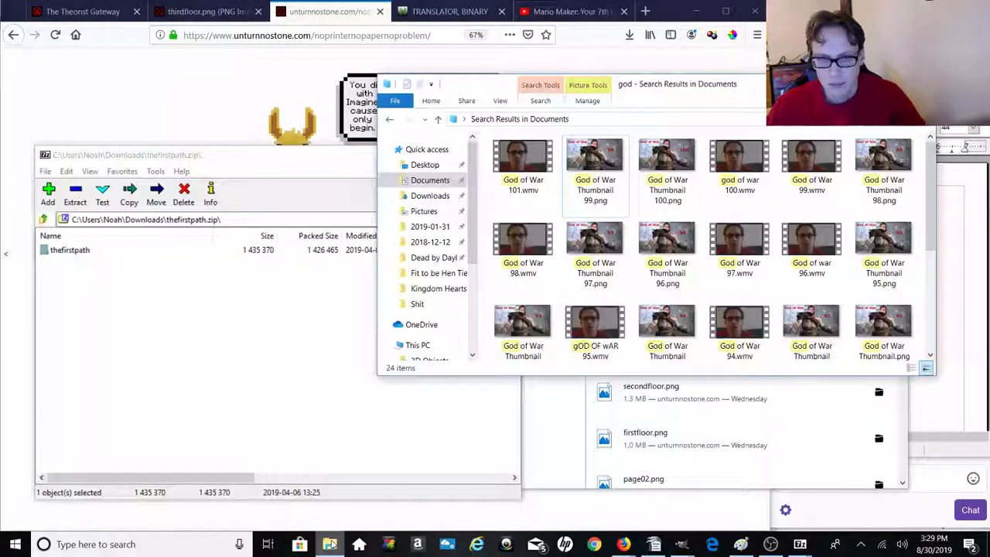
click(442, 163)
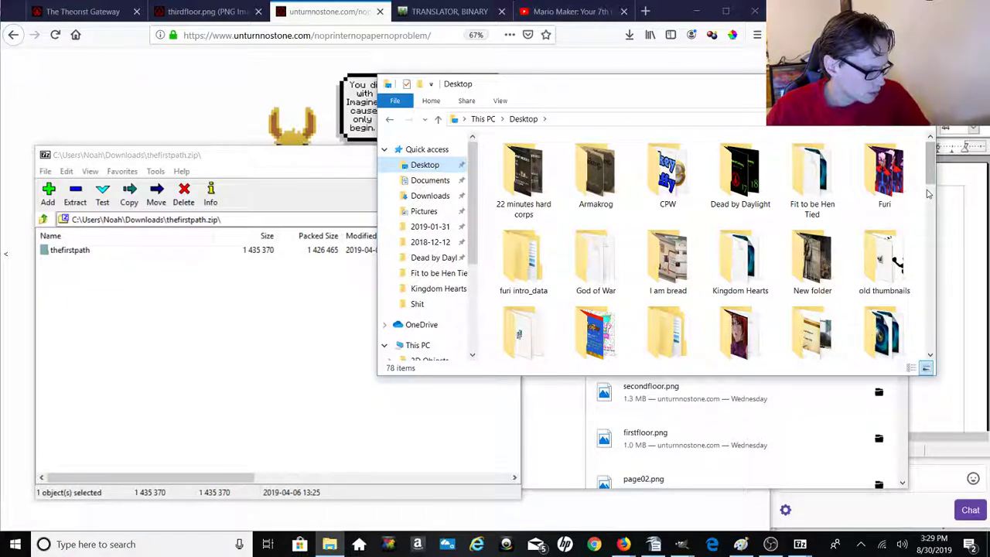
drag(932, 169, 930, 204)
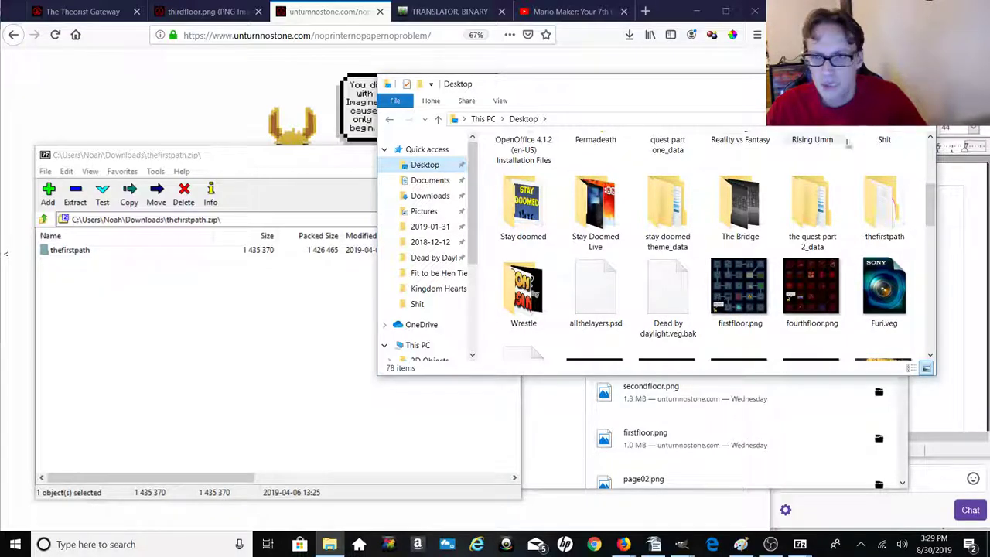
scroll(902, 268, up, 5)
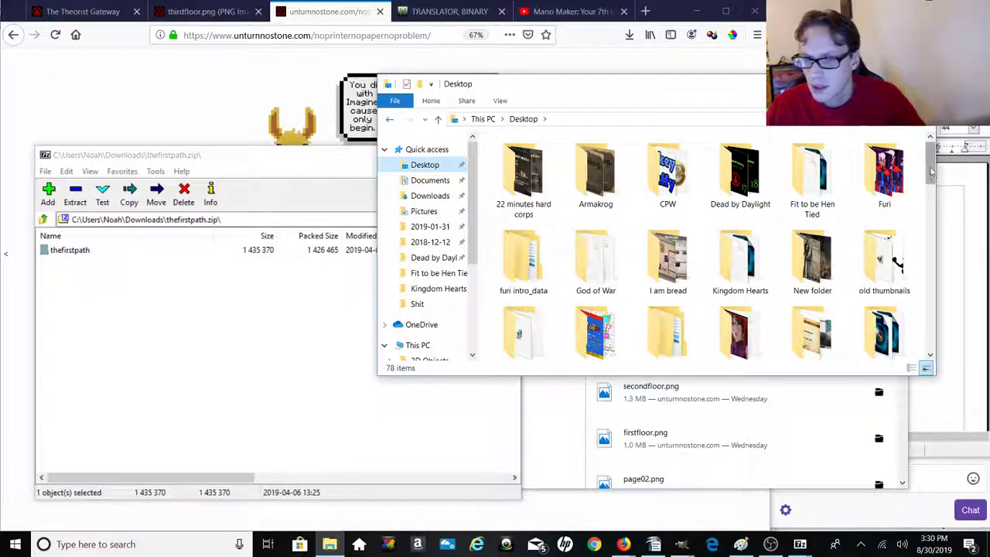
drag(932, 168, 934, 210)
double_click(901, 226)
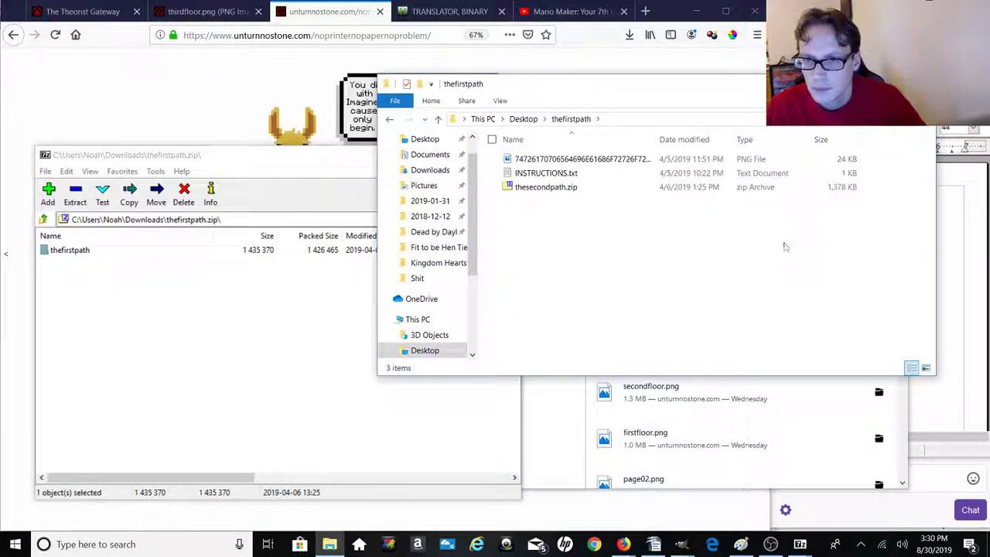
click(577, 158)
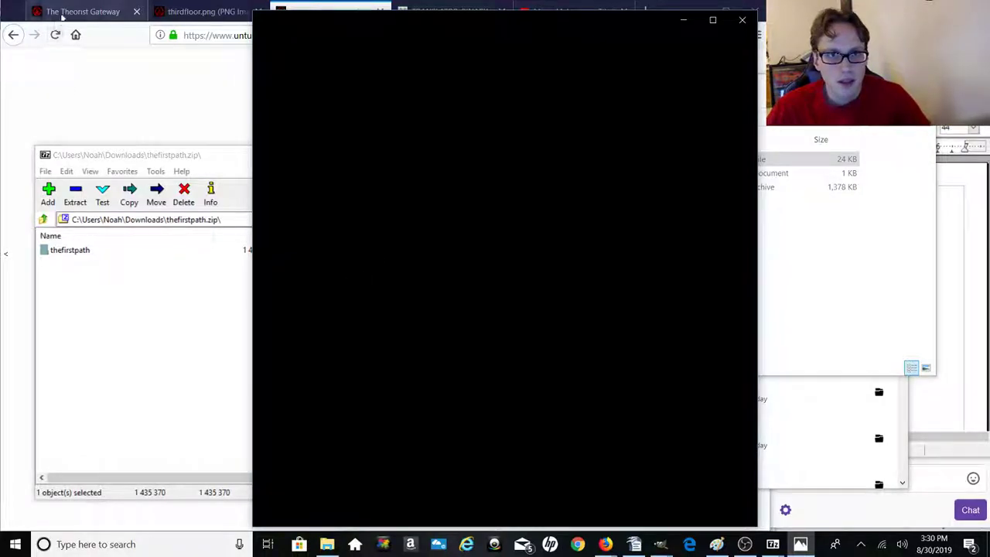
Step: Return to The Theorist Gateway page and change the first word of the Key 5 answer to 3l6mn
click(105, 13)
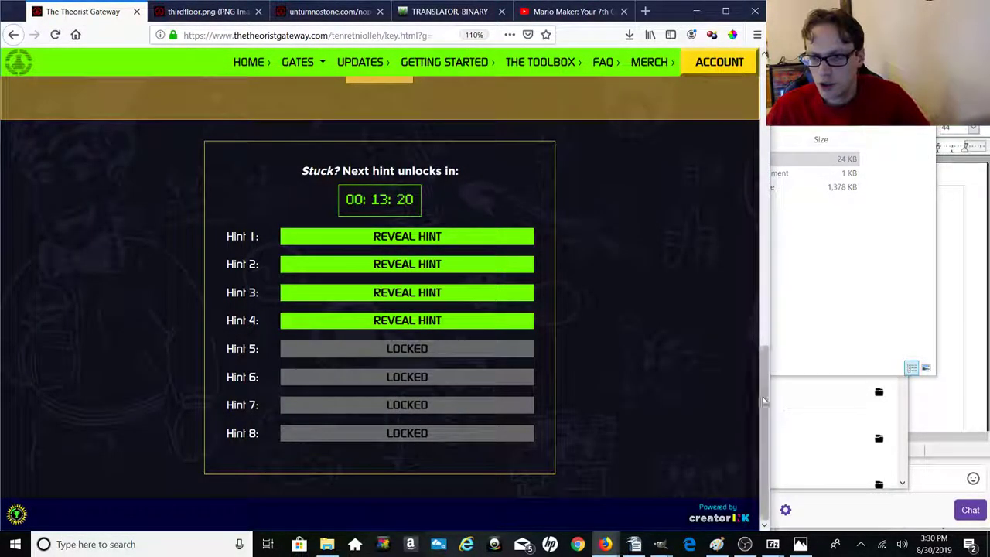
scroll(763, 376, up, 4)
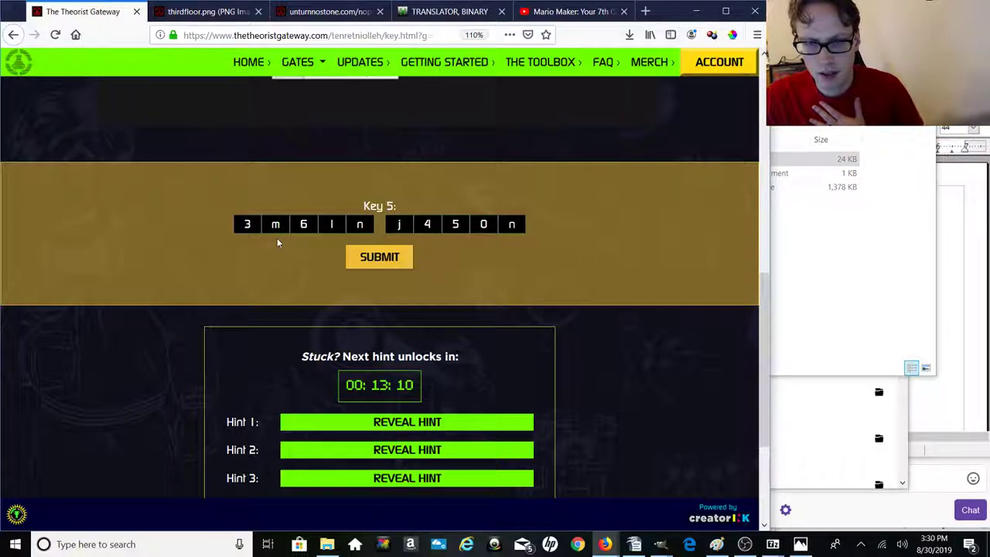
text(l)
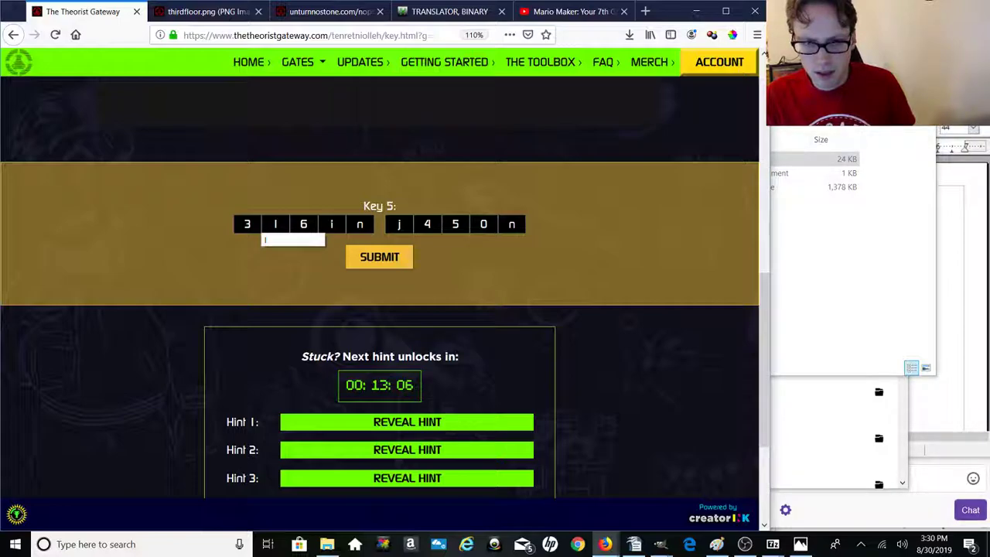
click(332, 224)
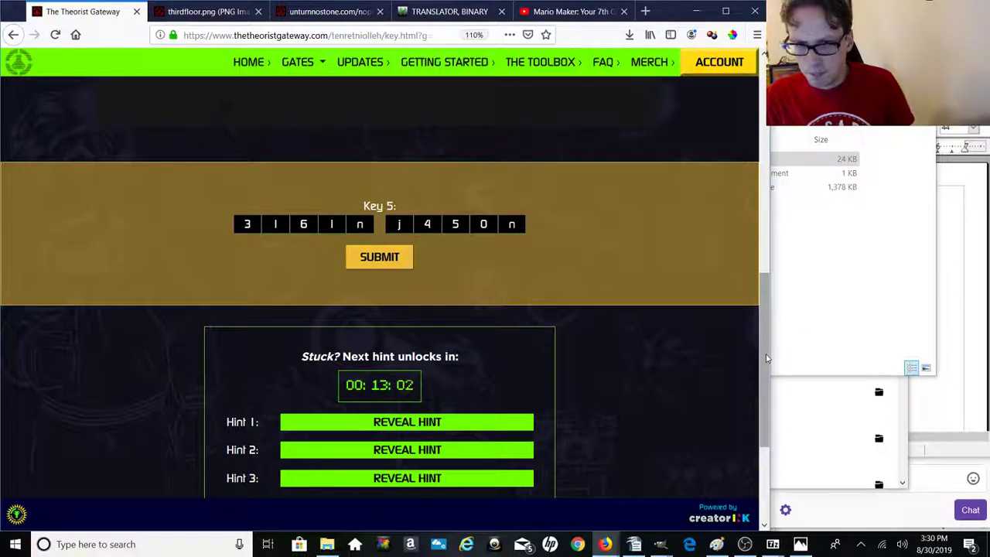
text(m)
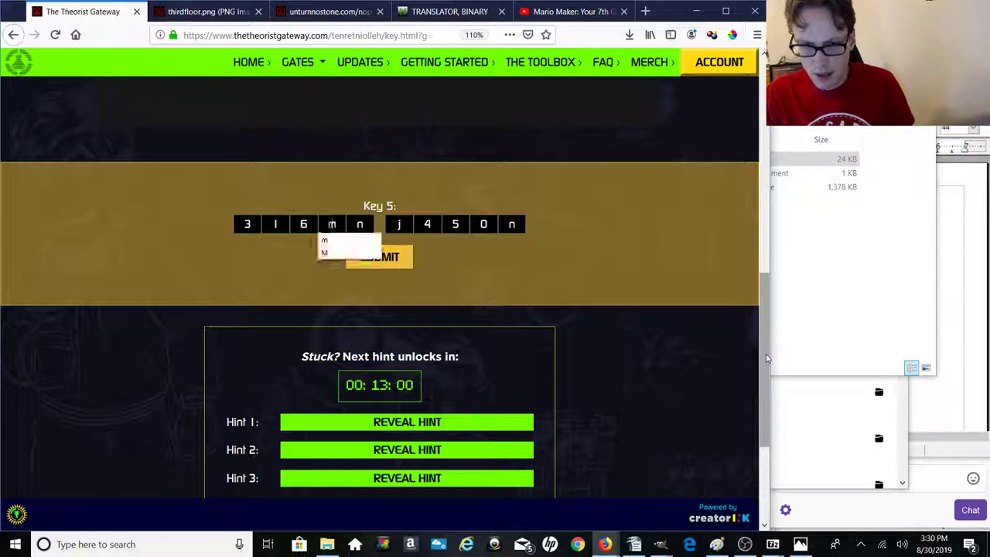
key(Tab)
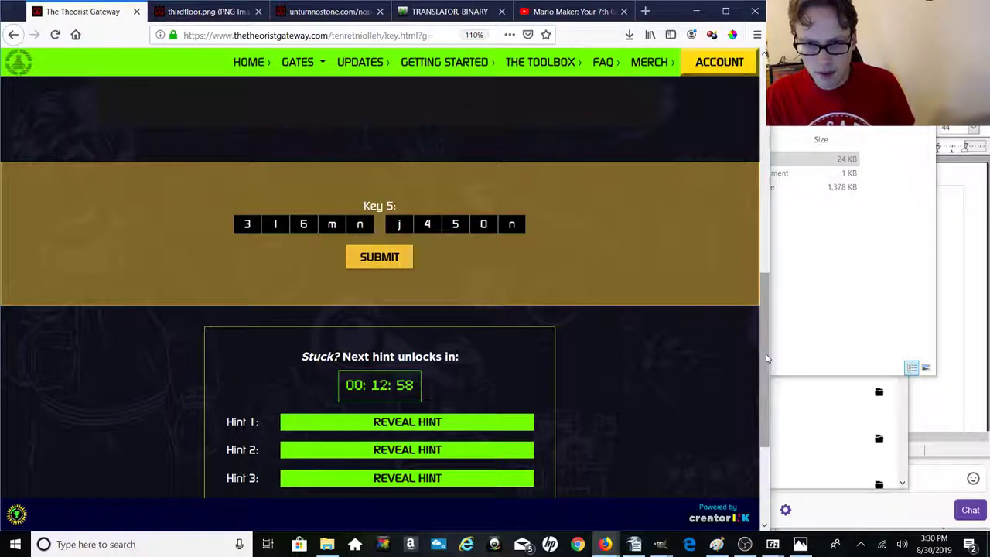
click(794, 428)
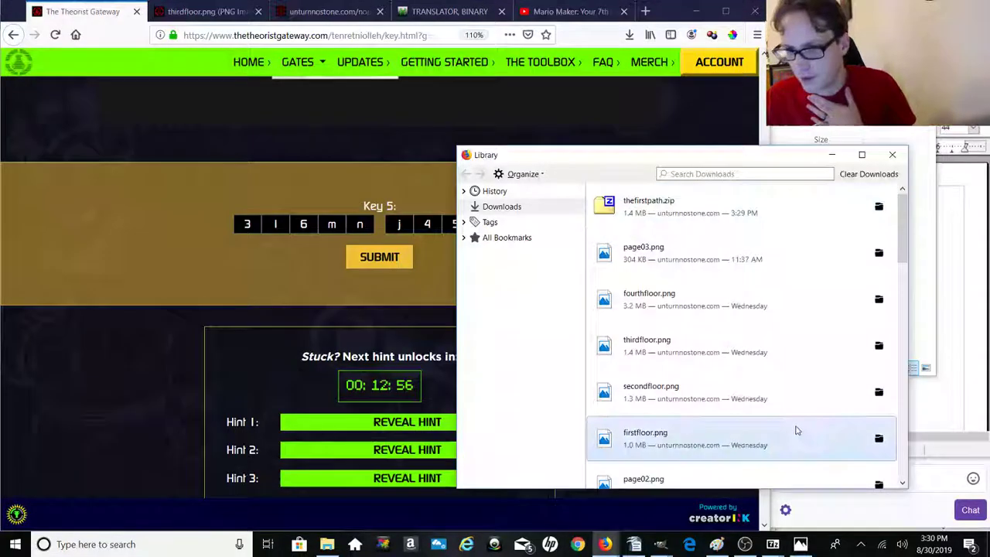
Step: Check the scratch pad notes, change the first word of the Key 5 answer to bl6m3, and submit the key
click(658, 545)
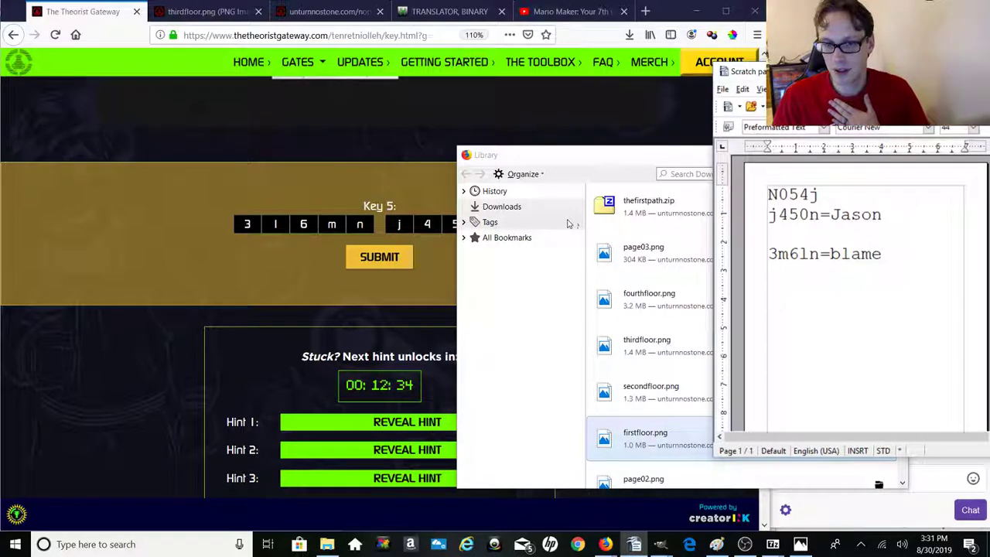
click(253, 248)
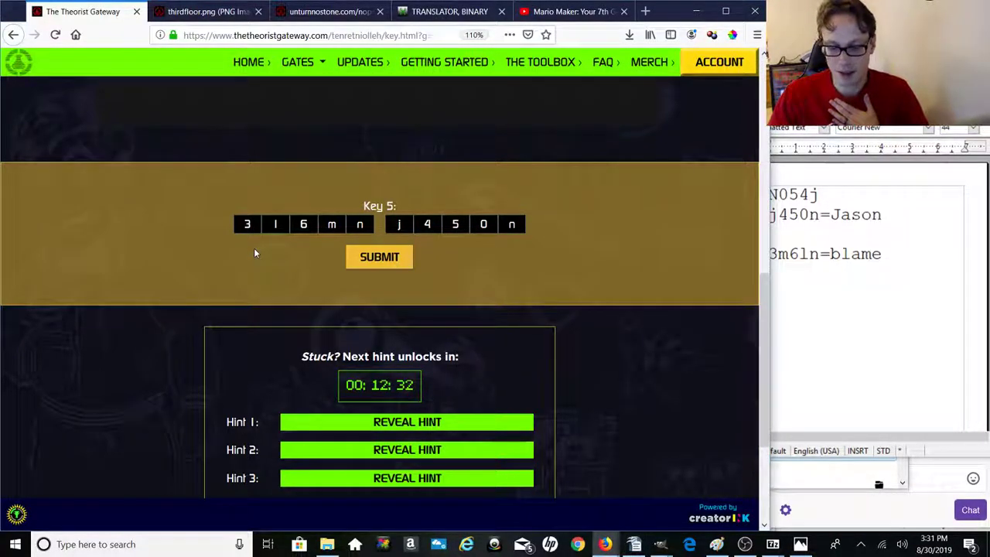
text(b)
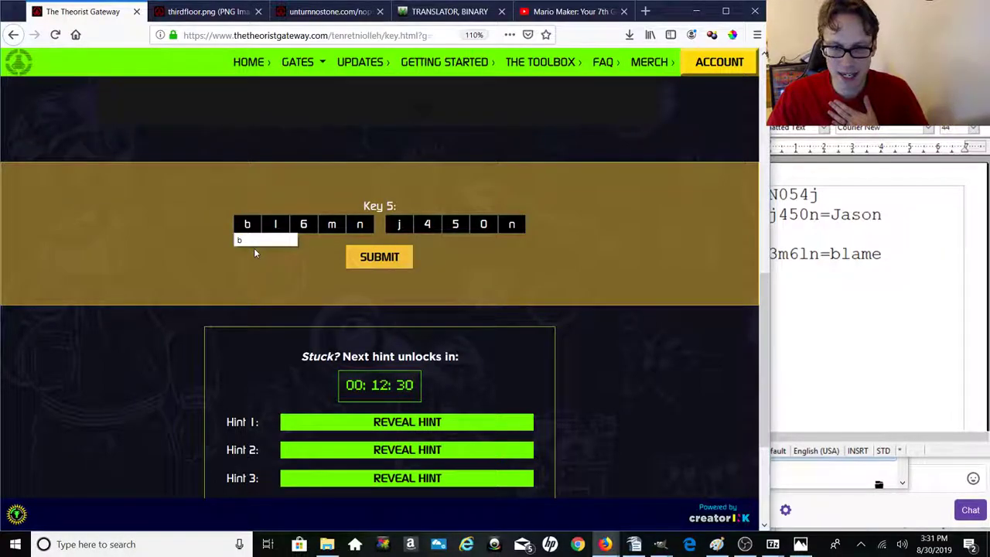
text(l)
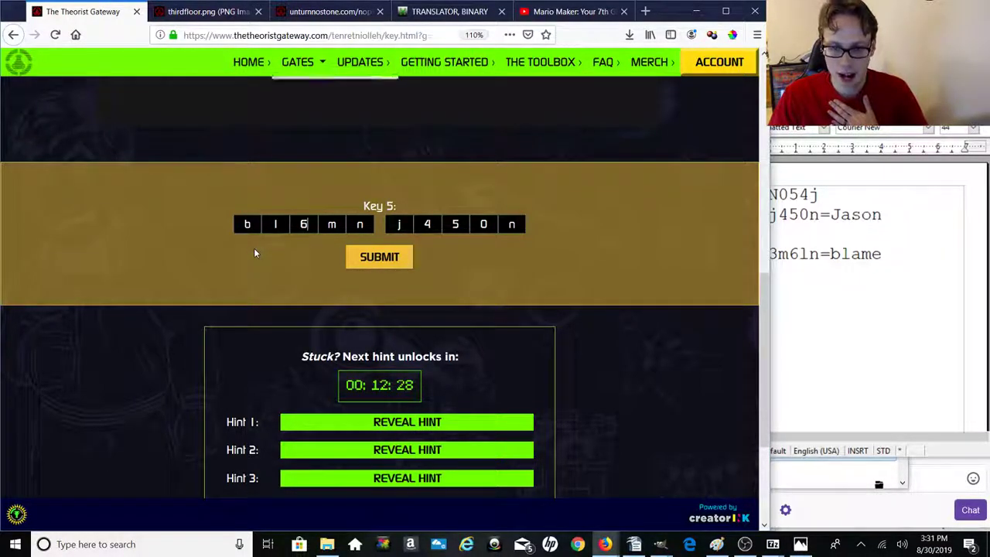
key(BackSpace)
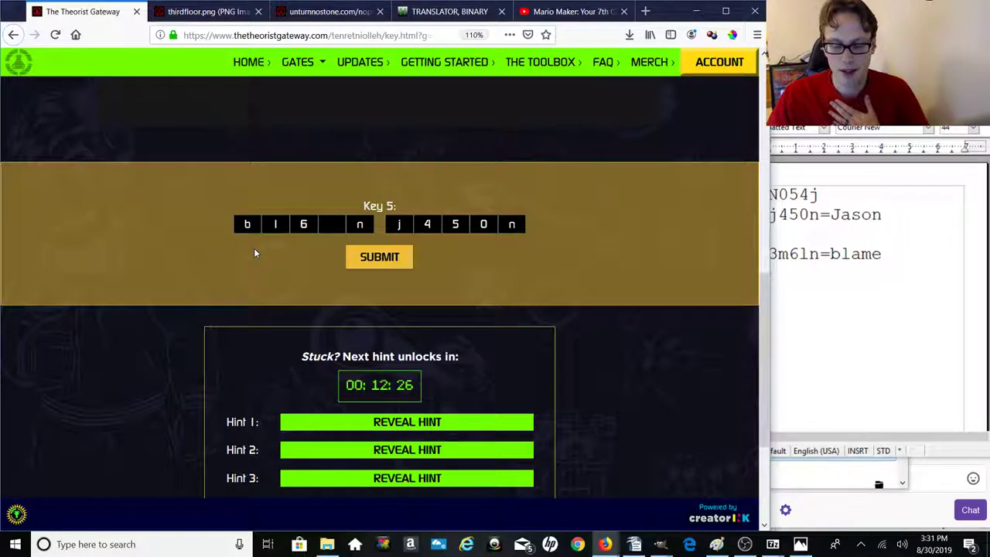
text(m)
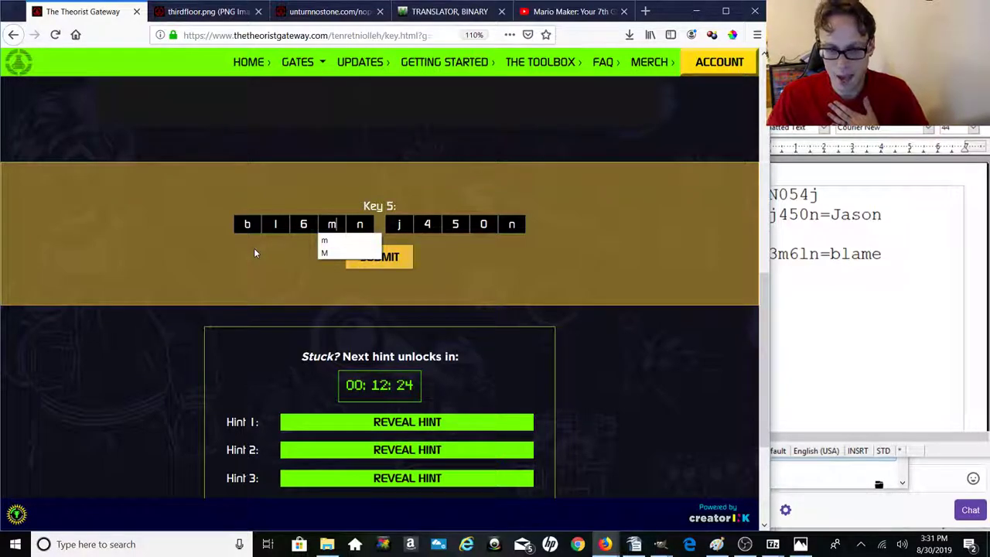
key(BackSpace)
text(3)
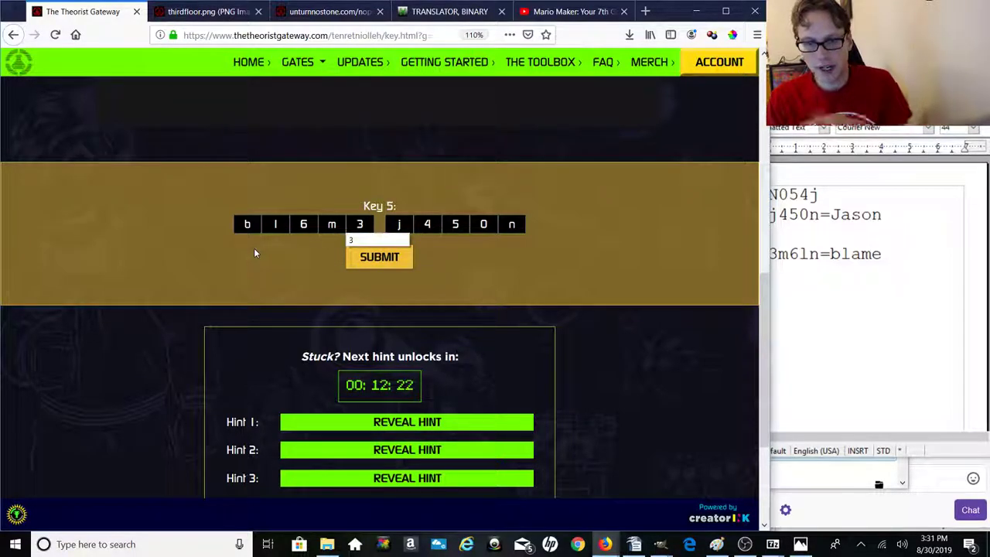
click(381, 286)
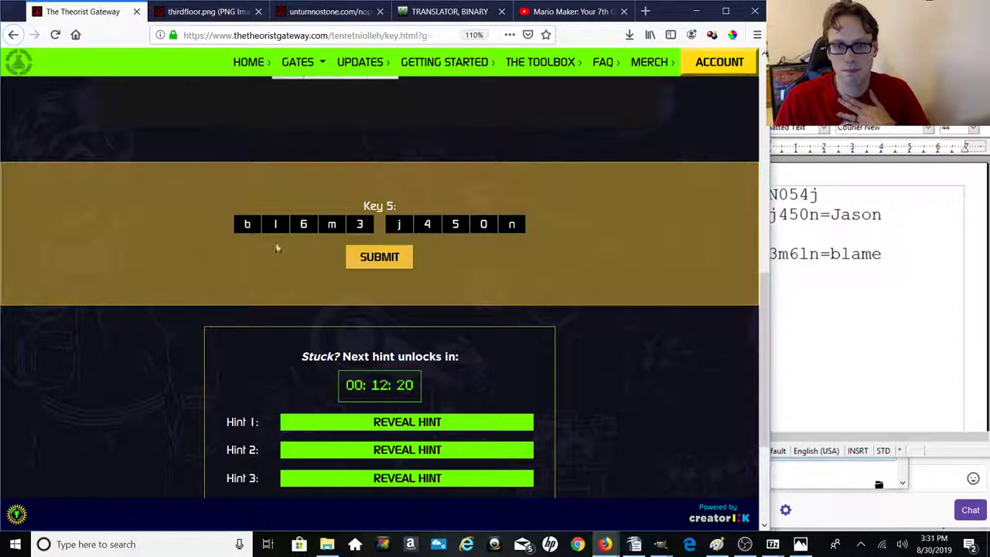
click(387, 260)
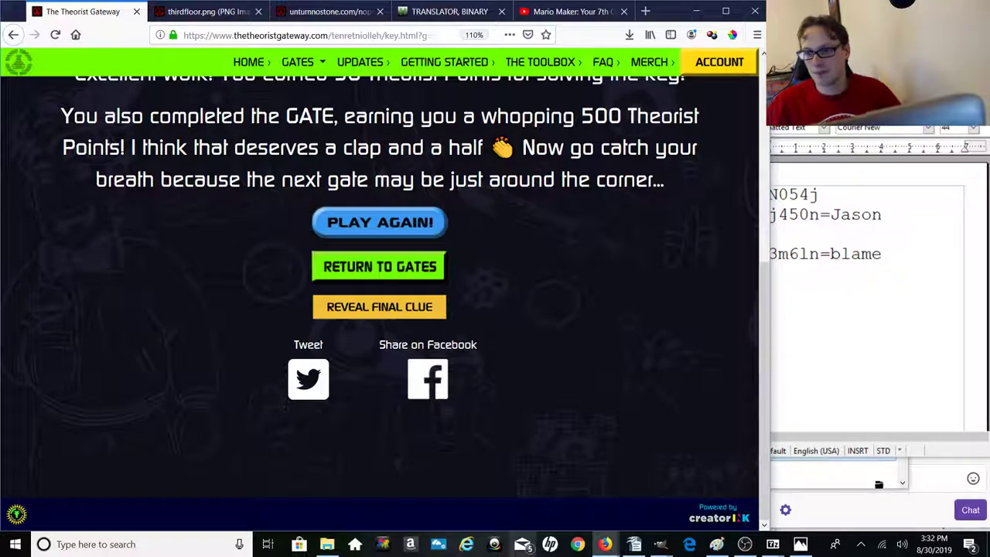
Step: Return to the gates overview, enter Gate 6, and view its first puzzle
click(386, 273)
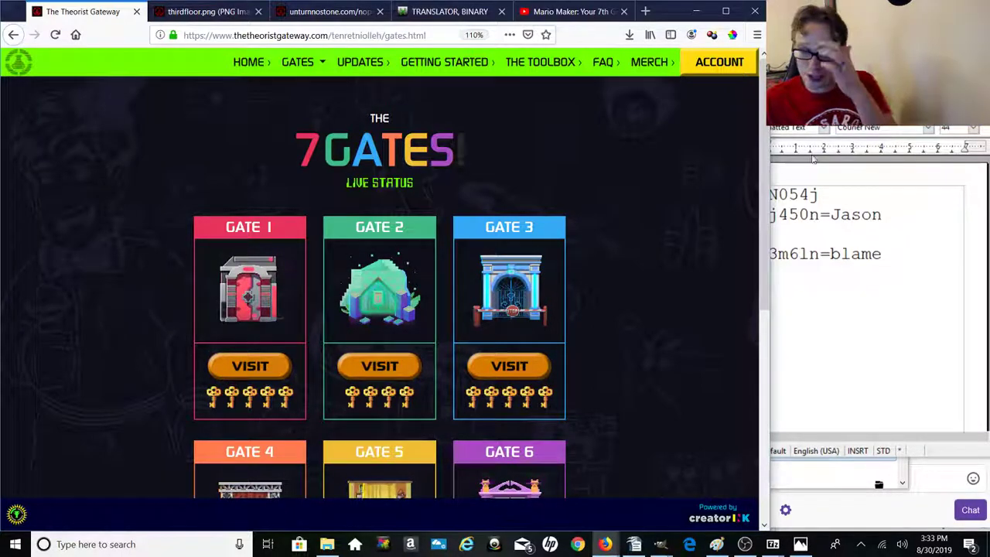
drag(761, 154, 758, 358)
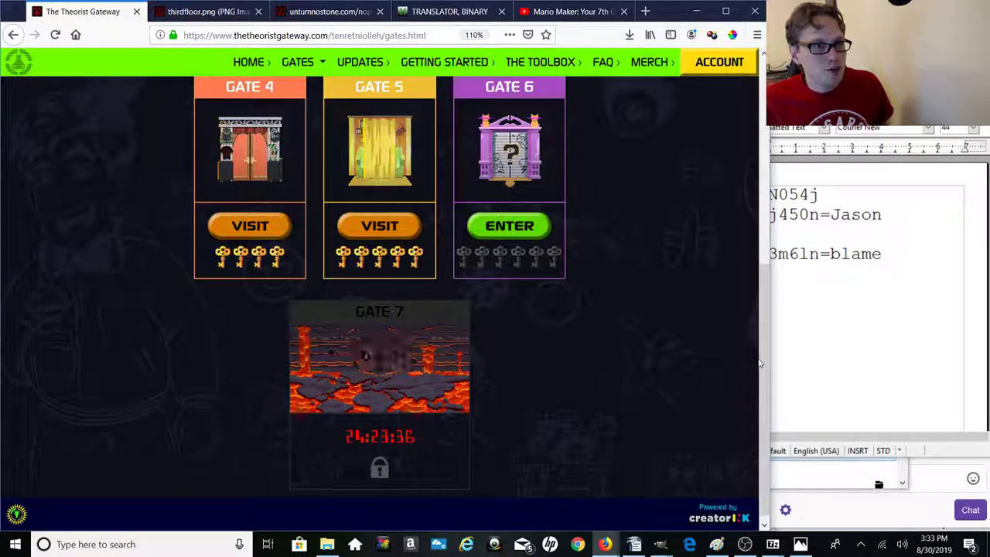
click(511, 230)
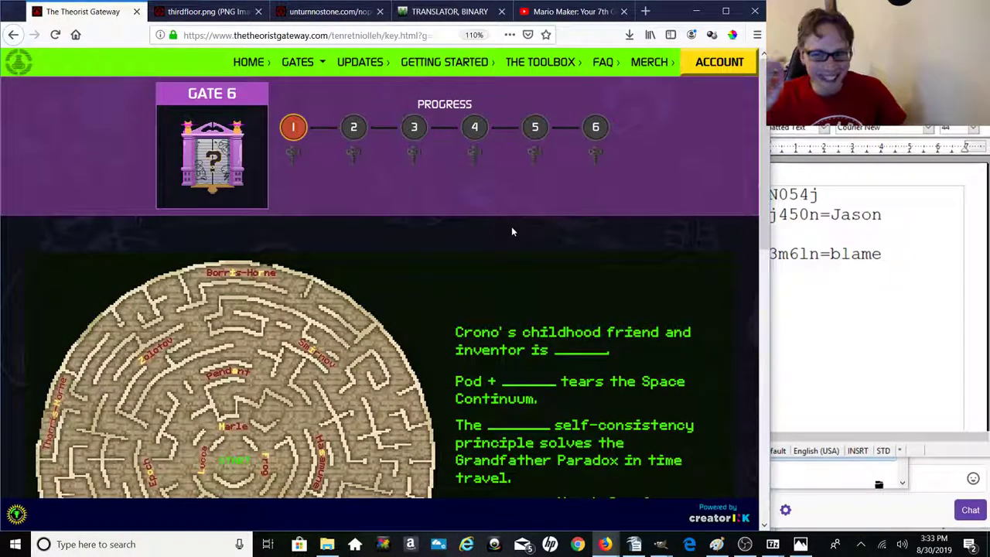
scroll(511, 229, down, 5)
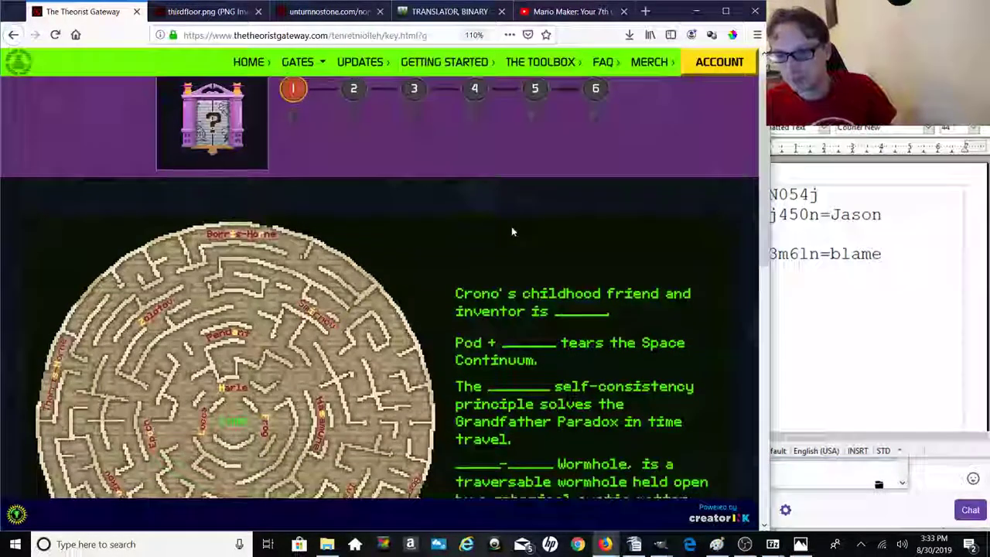
Step: View the Gate 6 maze and its fill-in-the-blank clues, with the stream chat window brought up beside them
scroll(511, 229, up, 1)
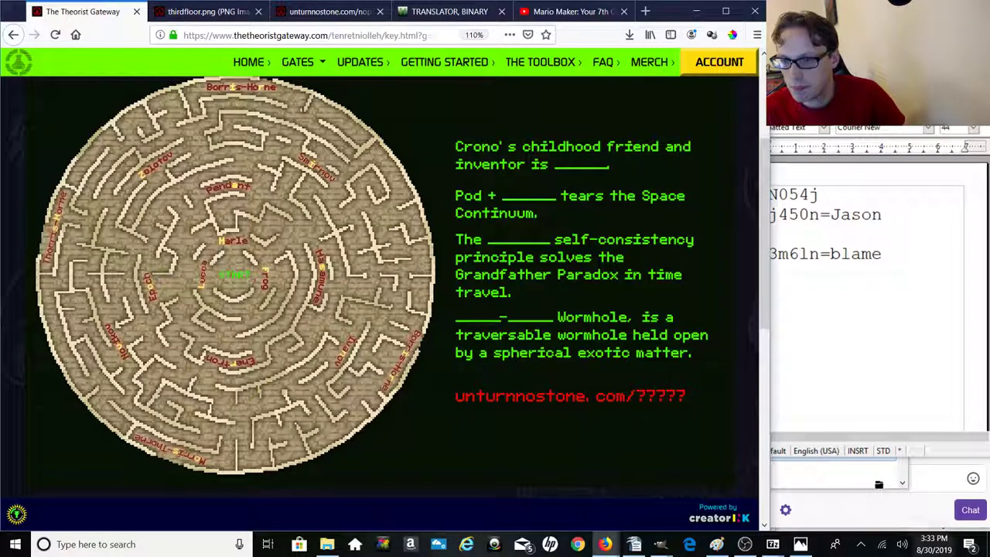
click(610, 545)
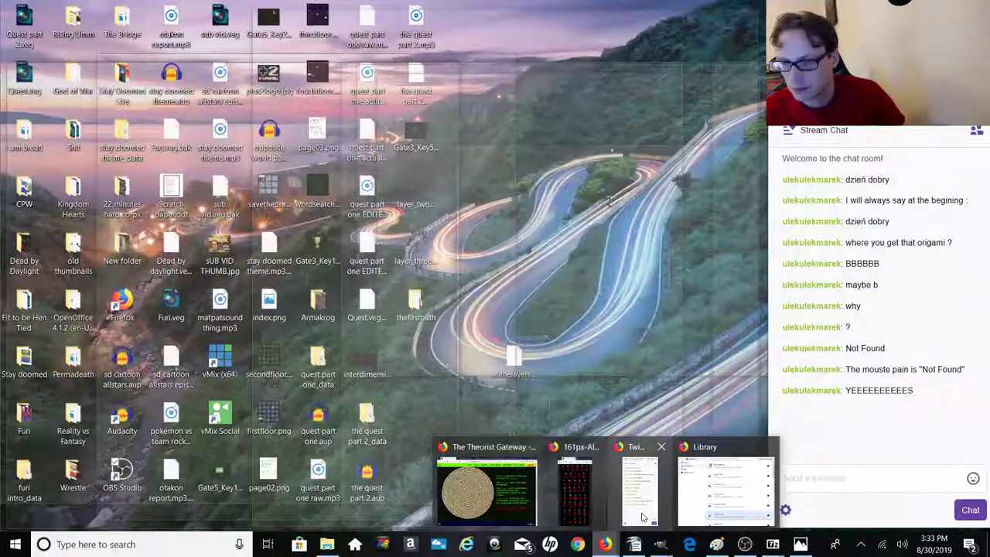
click(642, 512)
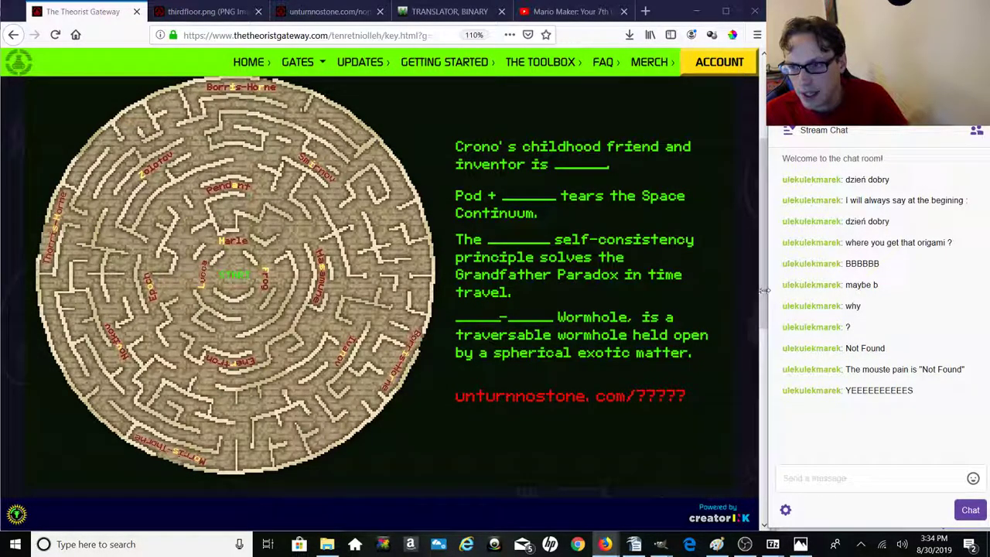
drag(760, 289, 760, 282)
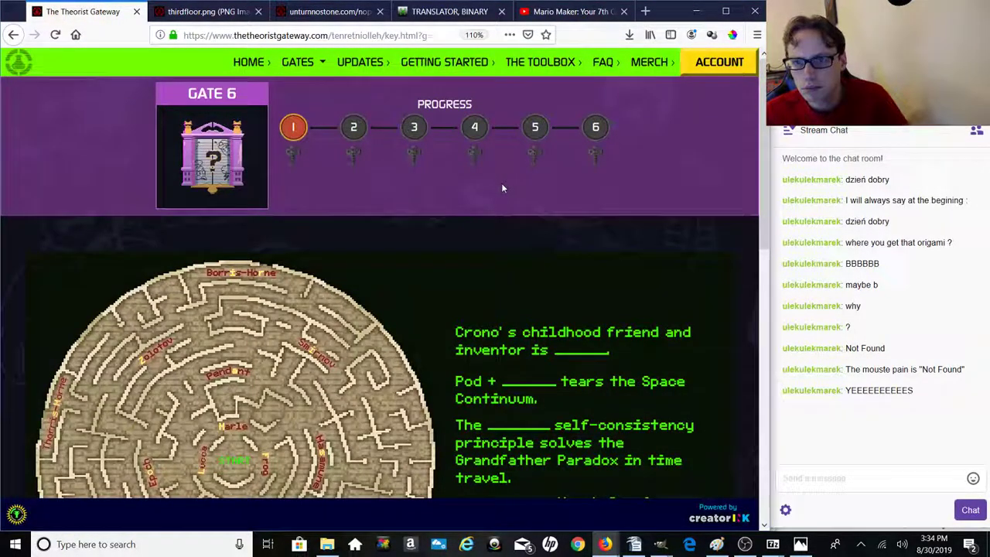
drag(764, 208, 773, 291)
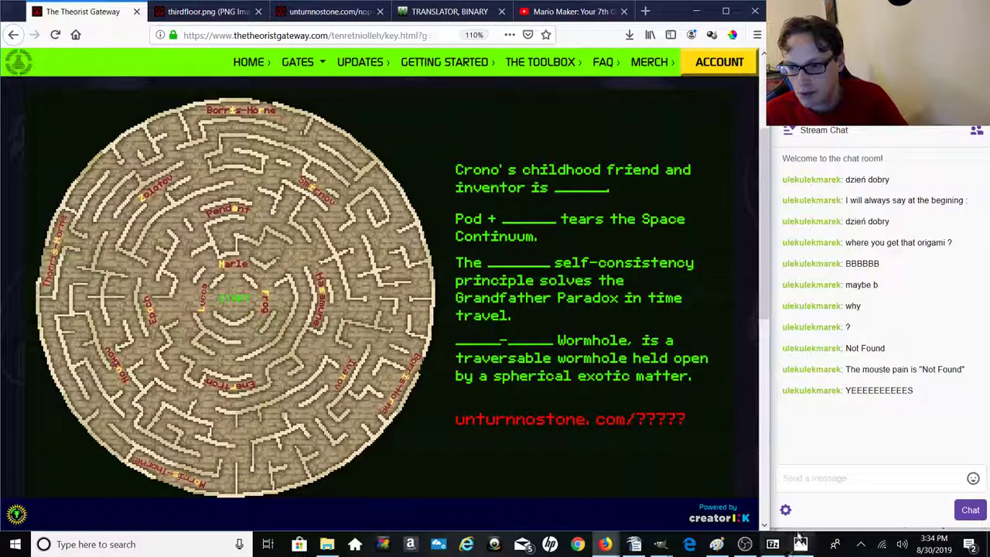
Step: Replace all the old scratch pad notes with the letter m and return to the maze puzzle page
mouse_move(798, 548)
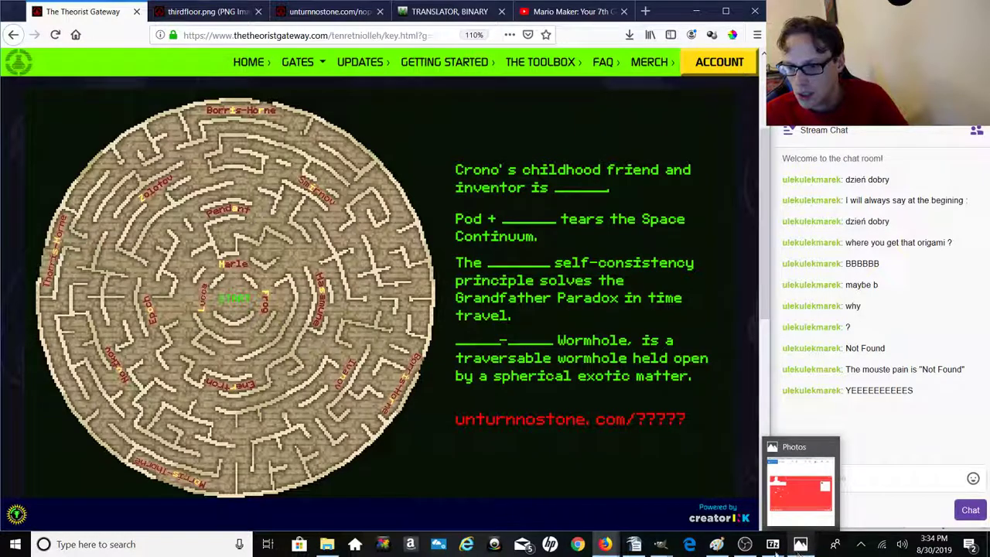
click(636, 544)
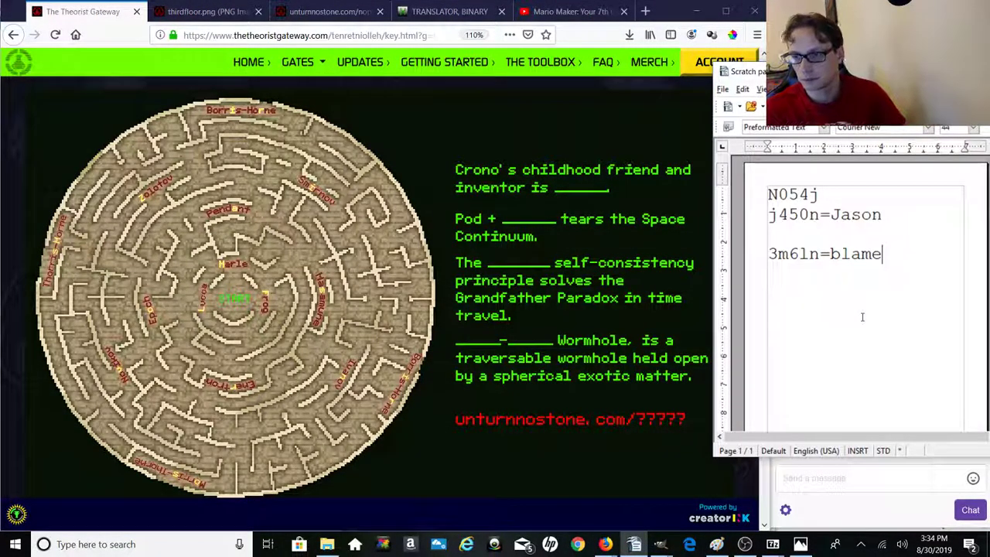
drag(901, 249, 765, 190)
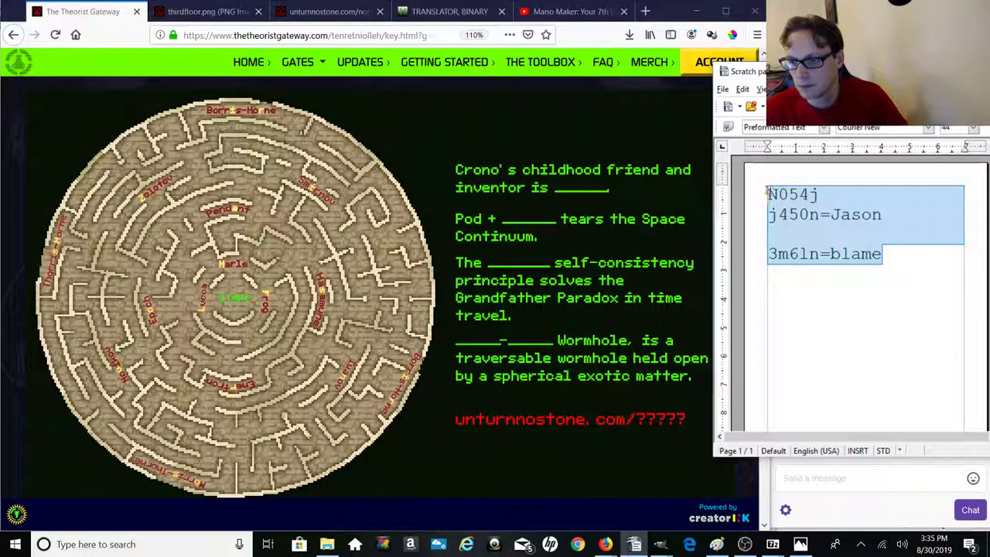
text(m)
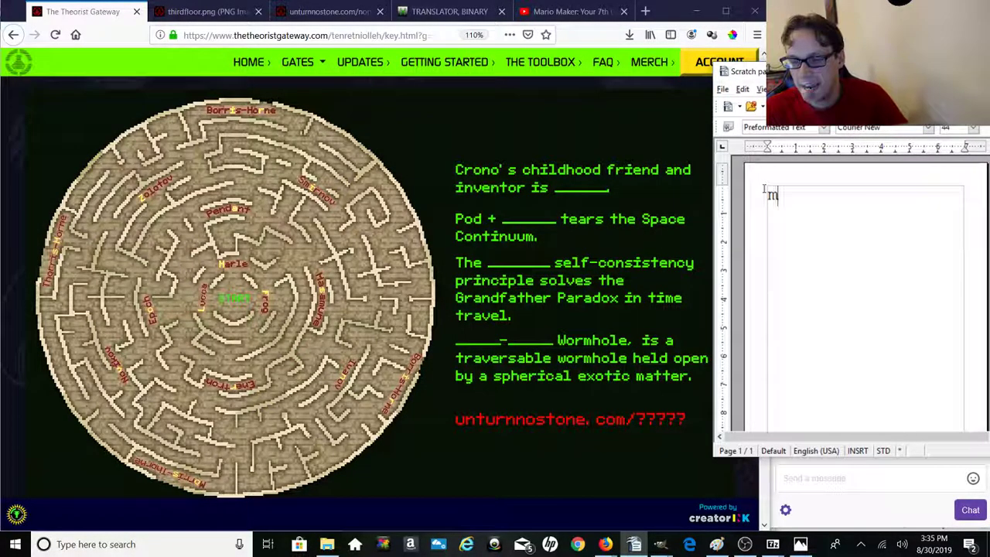
click(422, 413)
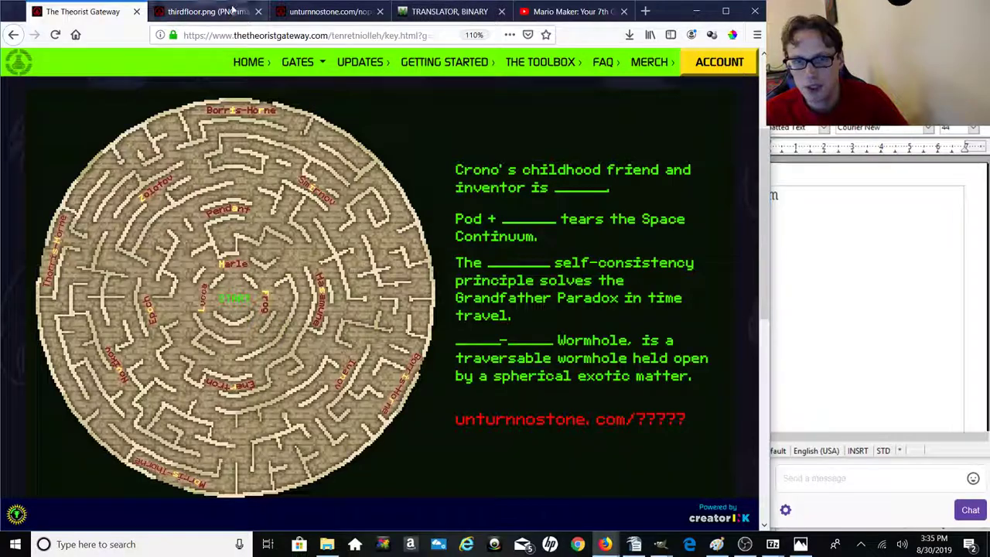
Step: Search Google for "tears the space continuum" in the browser tab holding thirdfloor.png
click(205, 11)
click(232, 36)
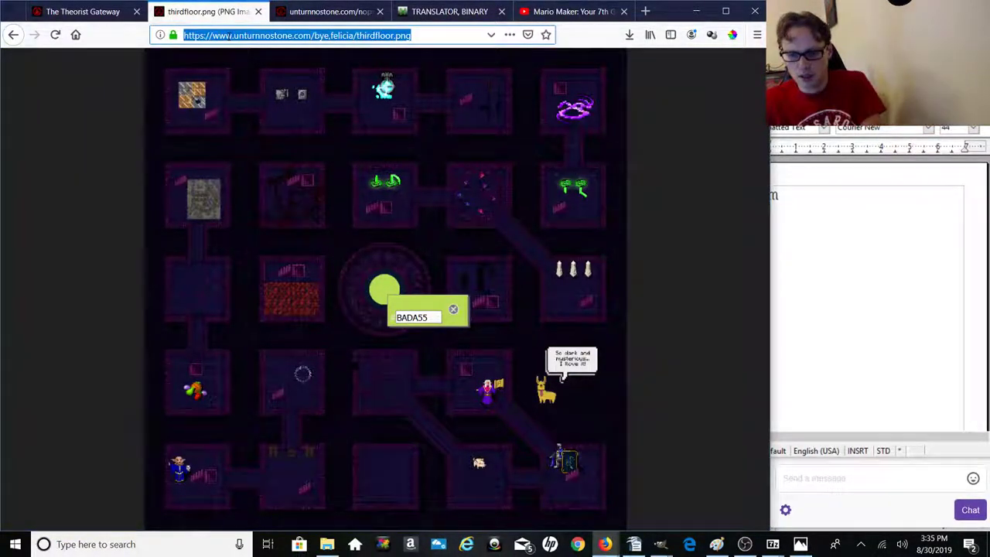
text(tears )
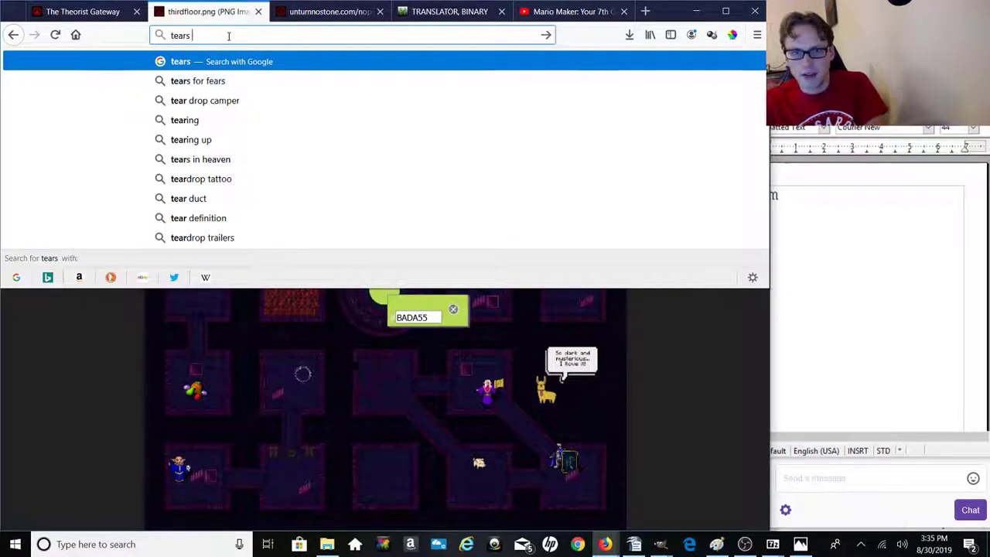
text(the s)
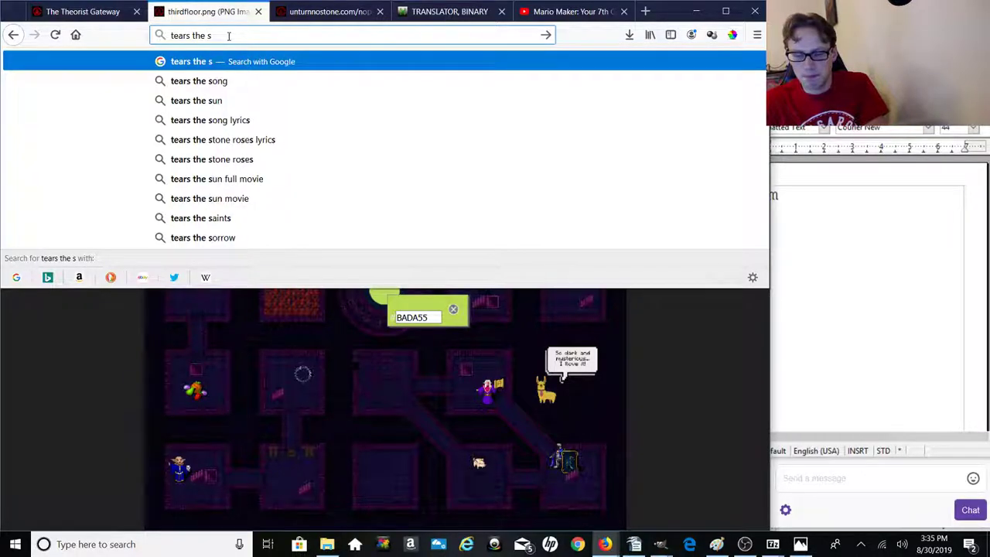
text(pace cont)
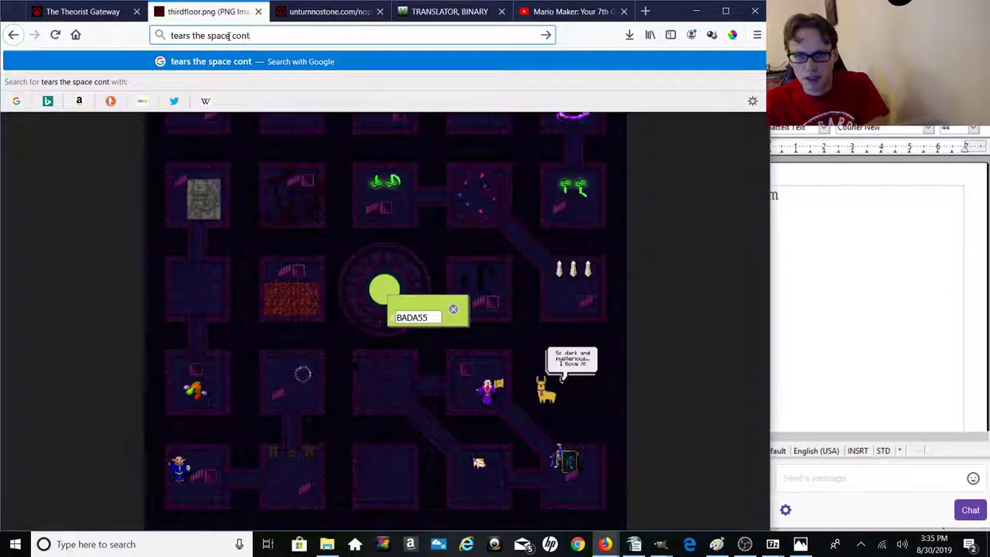
text(inume)
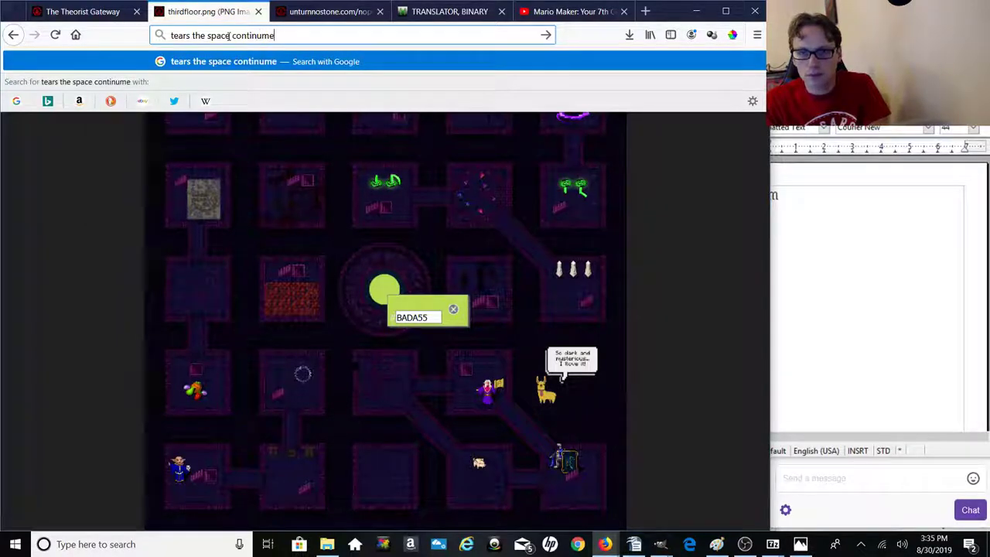
key(Return)
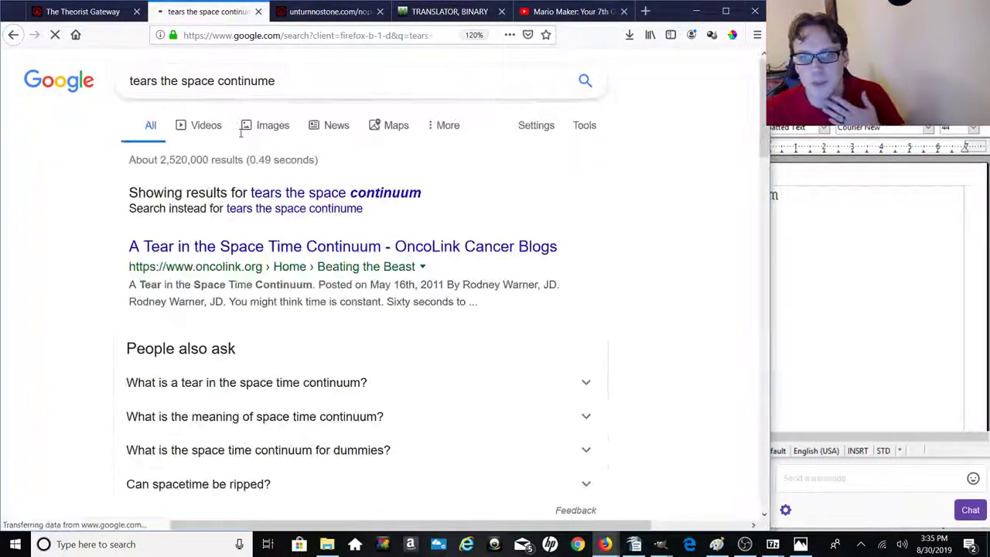
click(266, 193)
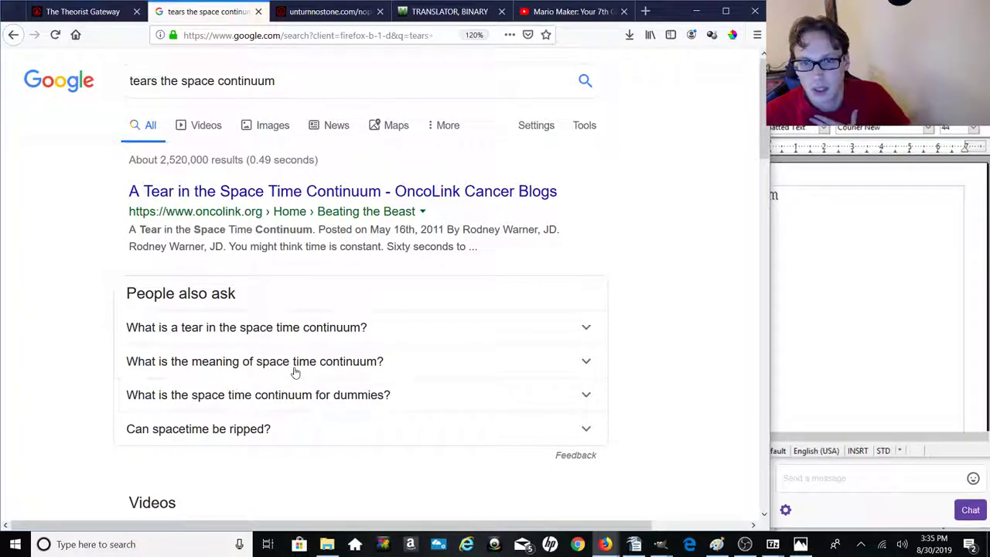
Step: Refine the search to "pod + tears the space continuum" and to "pod and tears the space continuum"
click(130, 84)
text(pod +)
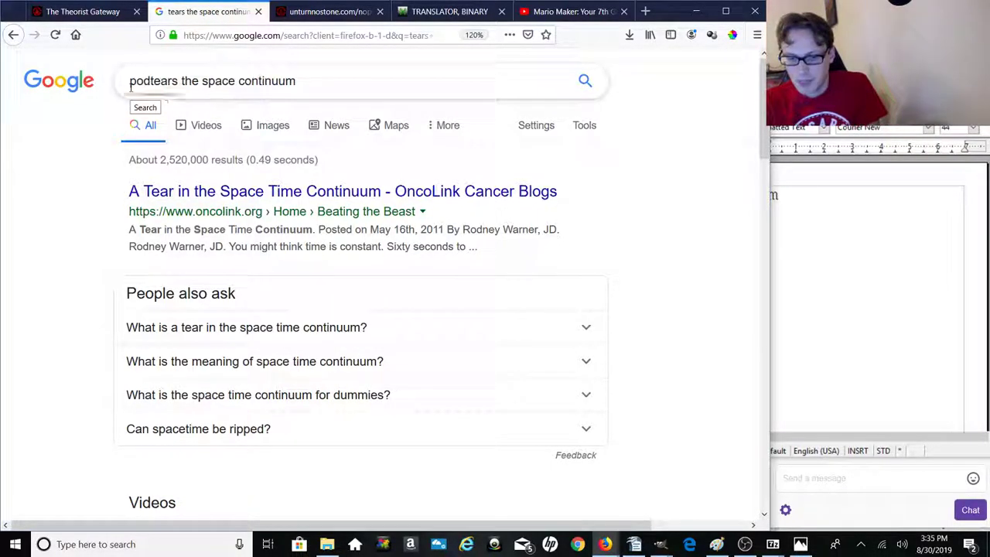
key(Return)
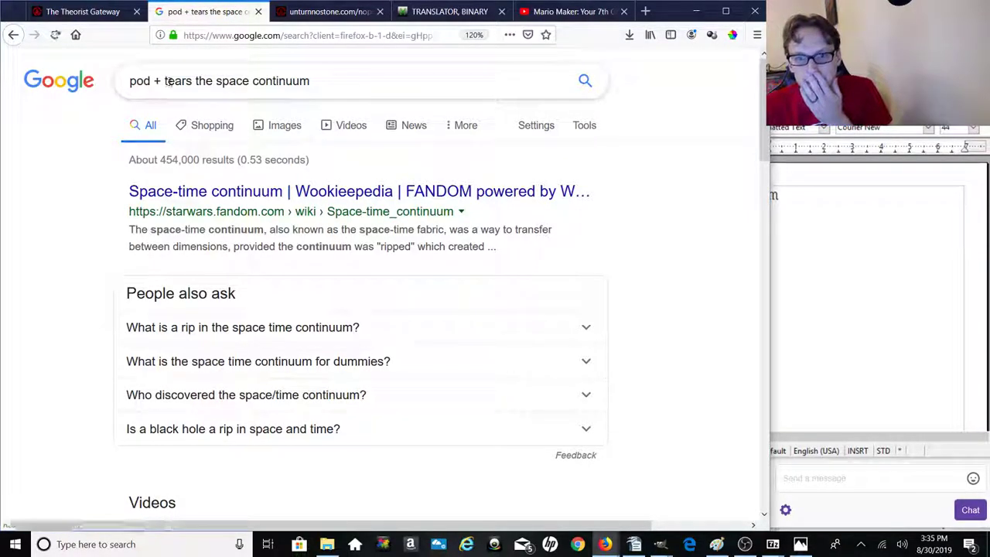
double_click(157, 82)
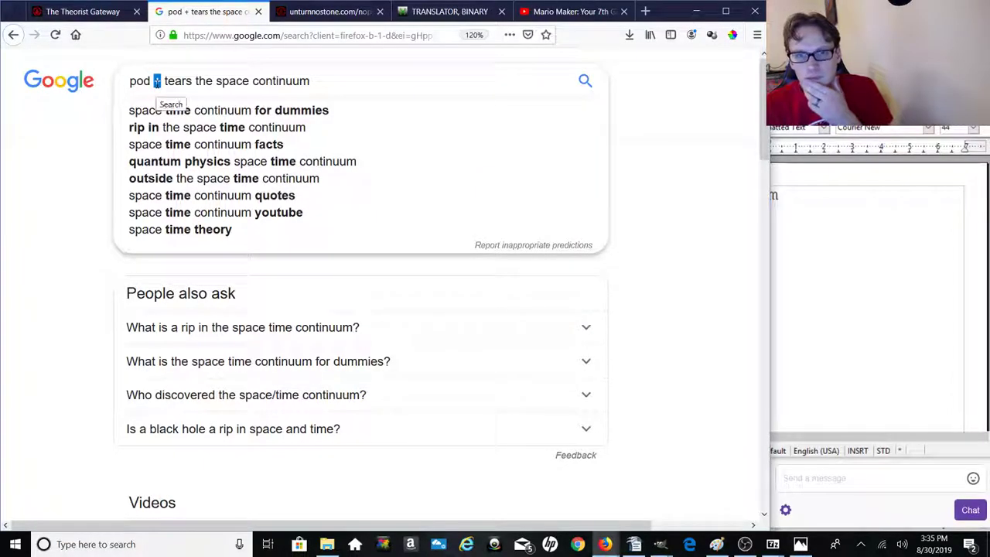
text(and)
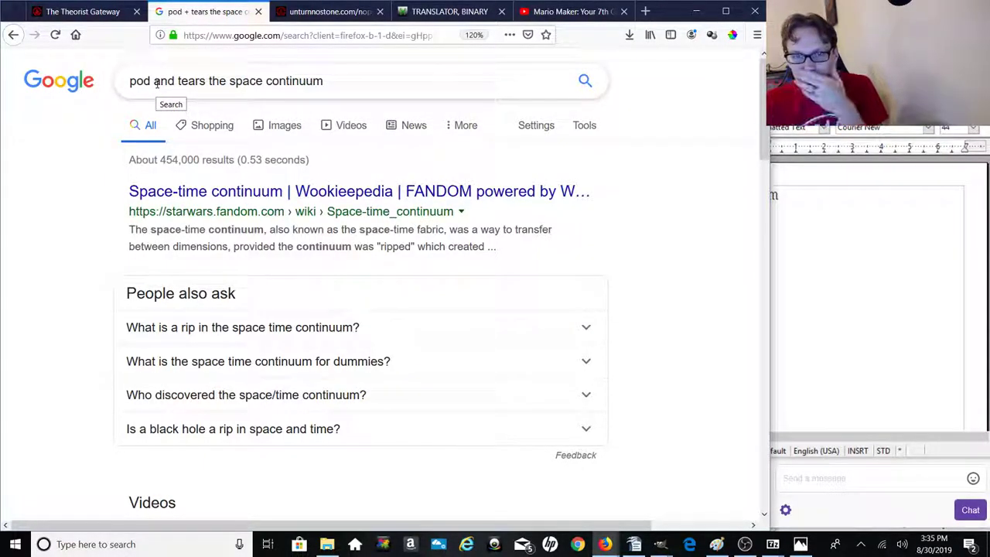
key(Return)
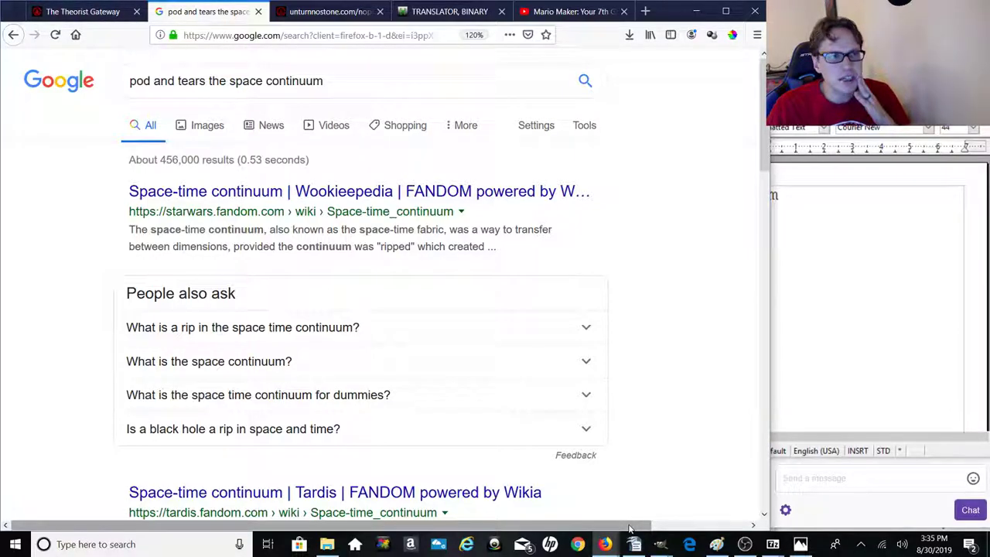
Step: Reread the maze puzzle's clues and search Google for "solving the grandfather paradox"
click(105, 16)
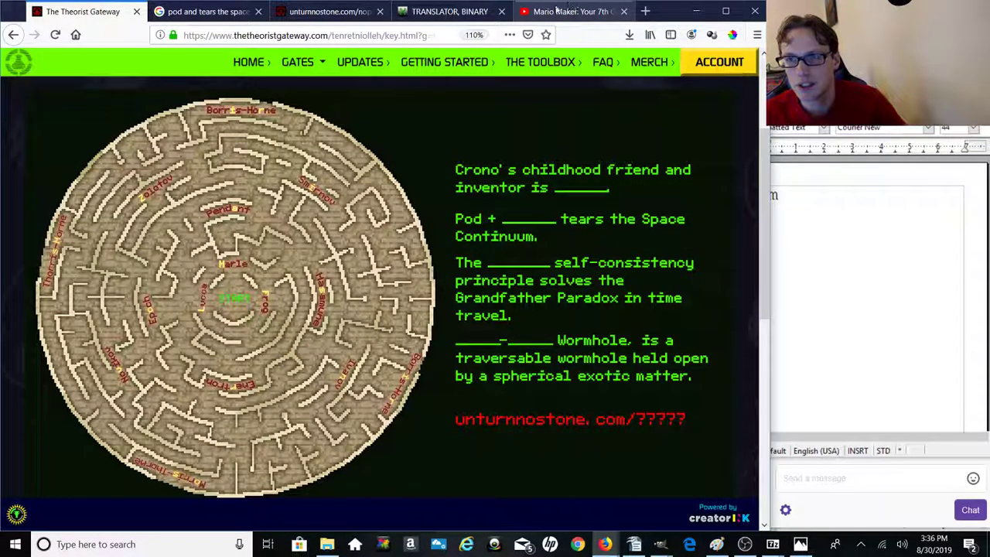
click(464, 14)
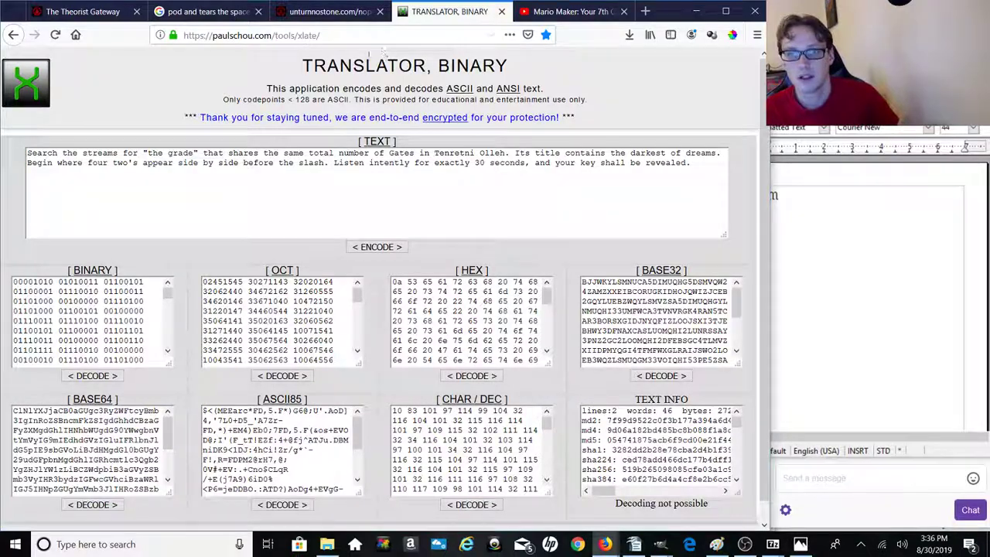
click(224, 13)
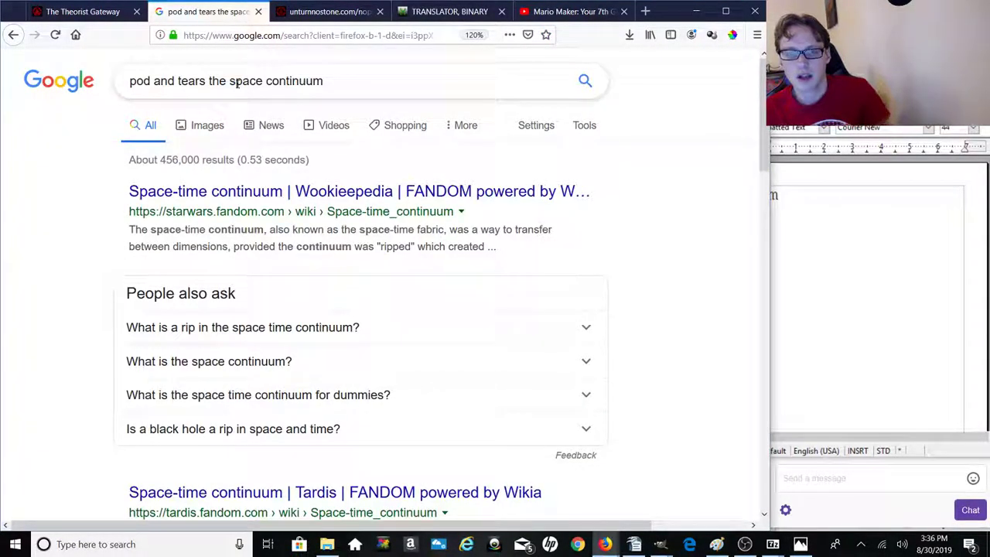
click(237, 81)
double_click(238, 81)
click(238, 81)
text(s)
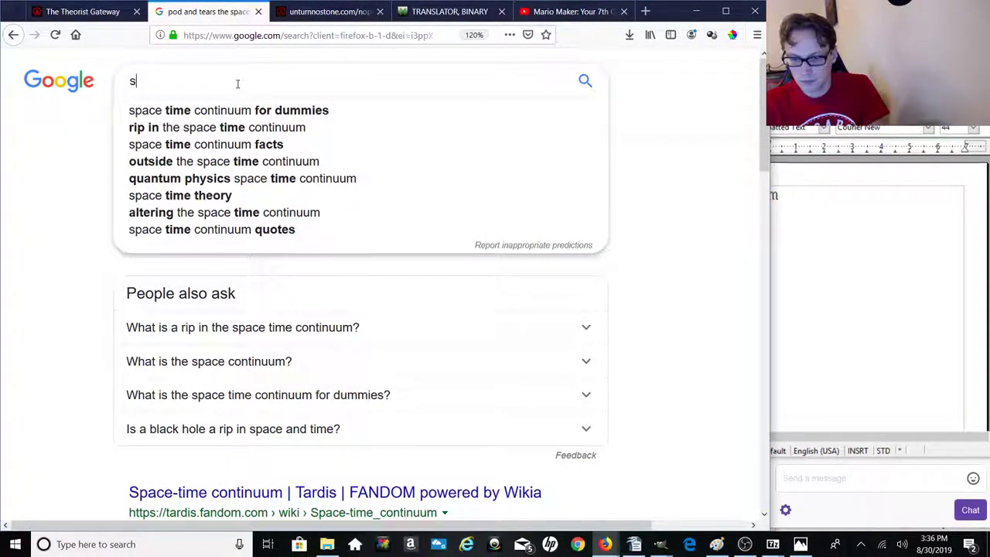
text(olves the grandfather)
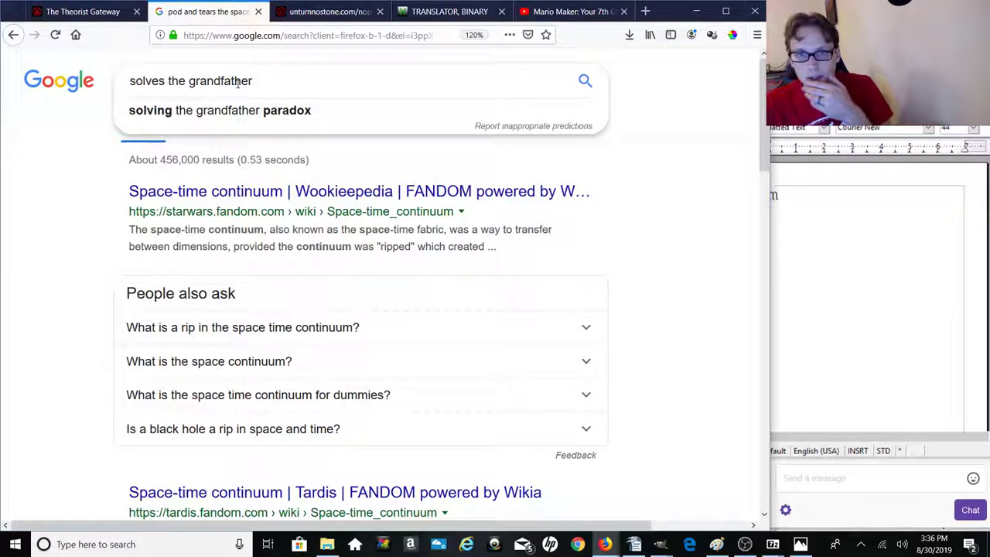
click(178, 110)
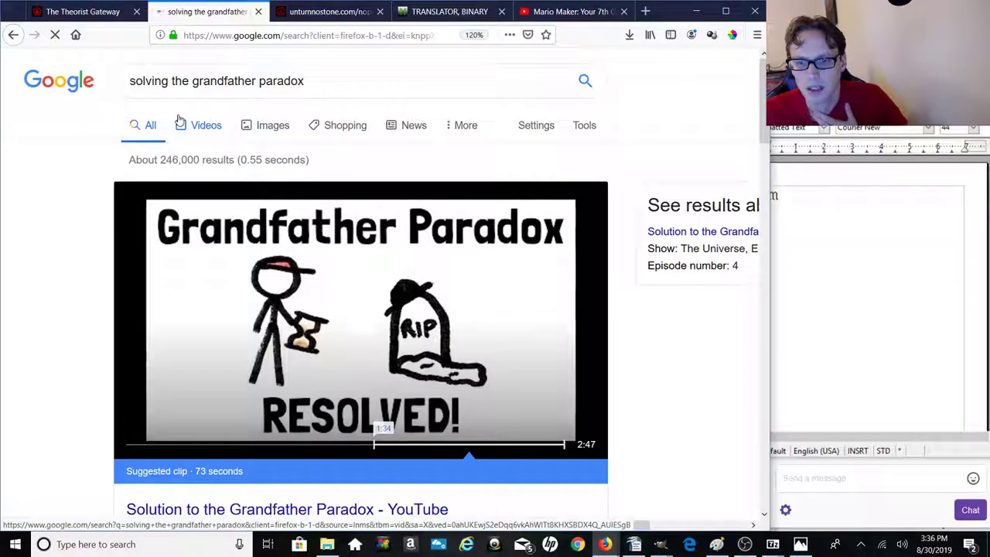
Step: Play the suggested clip of the Solution to the Grandfather Paradox video, close its ad banner, and pause playback
scroll(179, 118, down, 1)
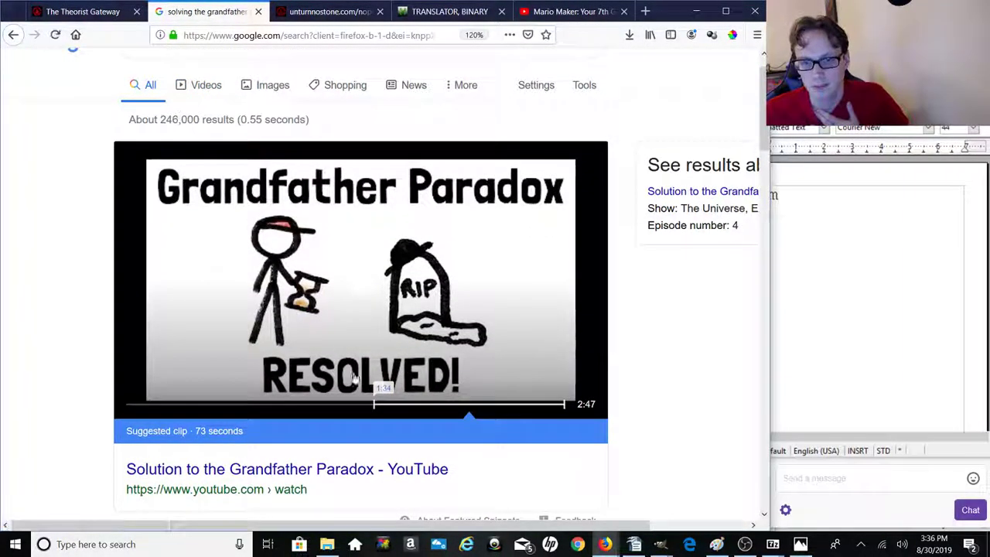
click(153, 371)
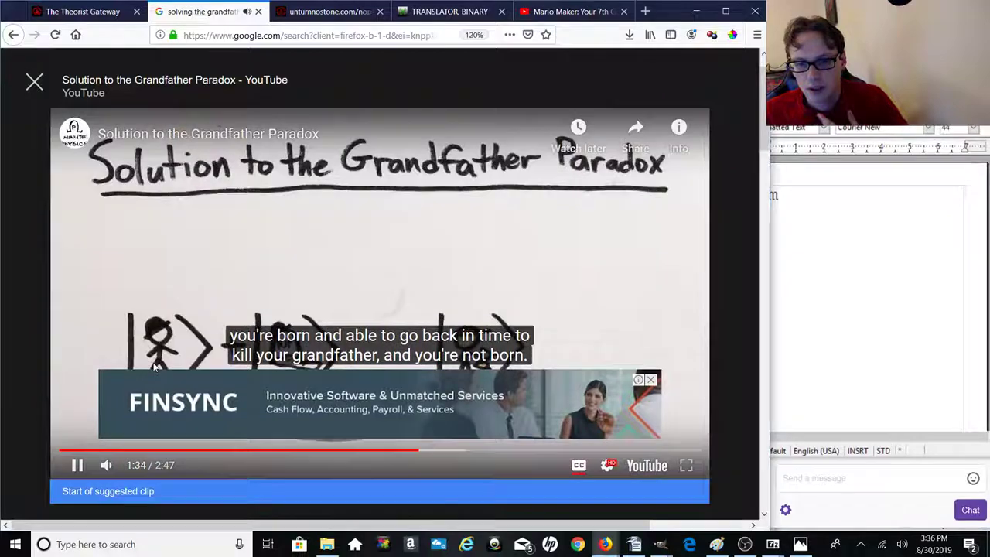
click(651, 381)
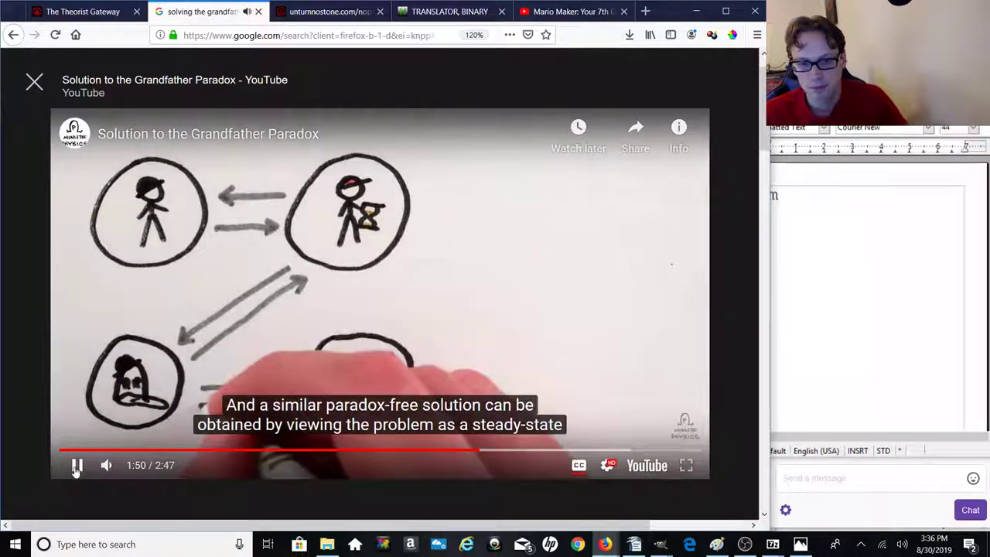
click(75, 468)
Step: Recheck the puzzle clues, resume the Grandfather Paradox video, and bring the stream chat forward beside it
click(68, 17)
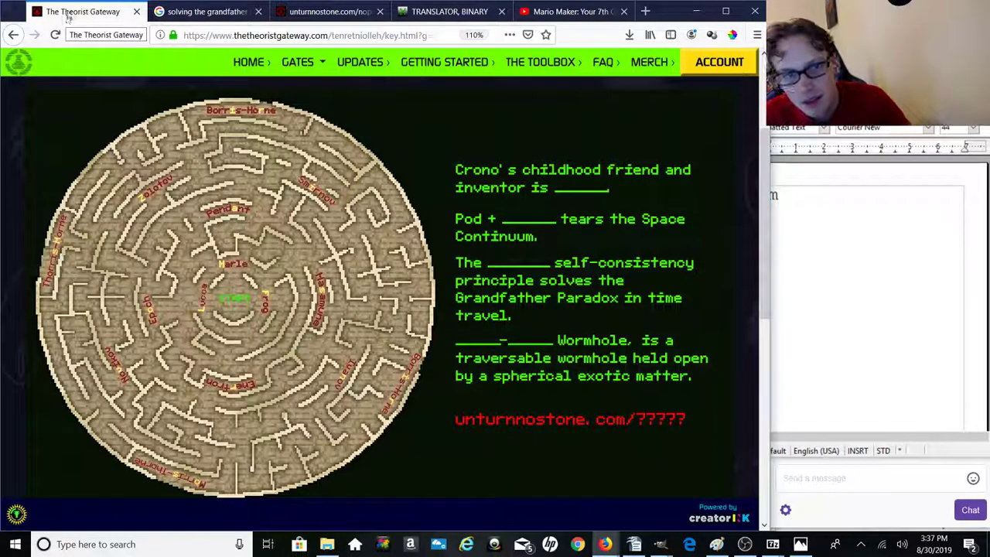
click(205, 12)
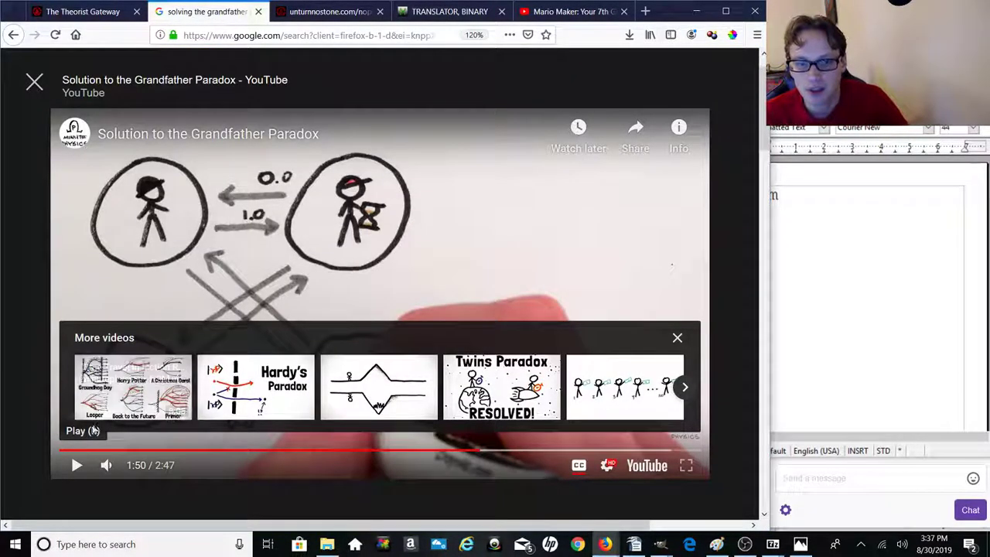
click(76, 472)
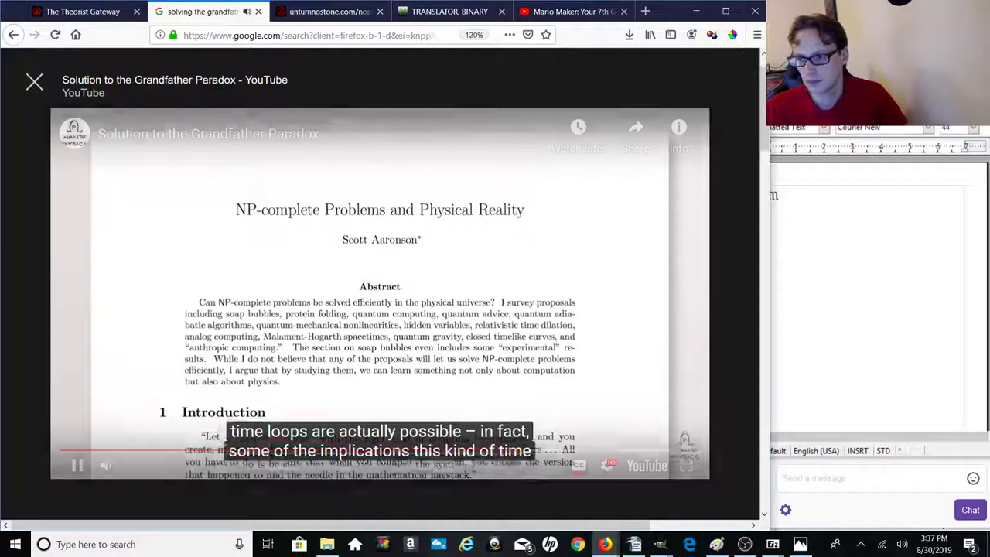
click(849, 515)
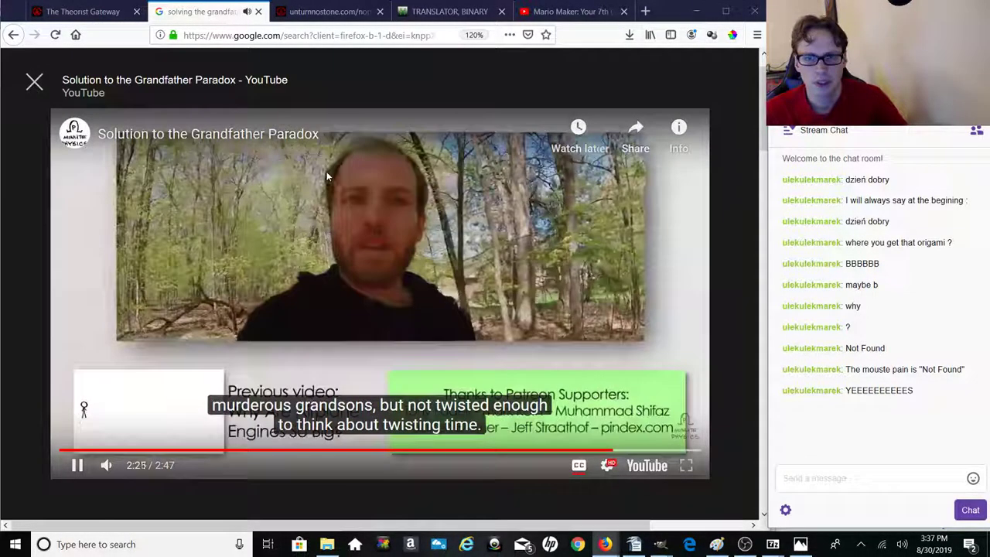
Step: Leave the Grandfather Paradox video, go back to the earlier "pod and tears the space continuum" search, and reread the maze puzzle's clues
click(14, 35)
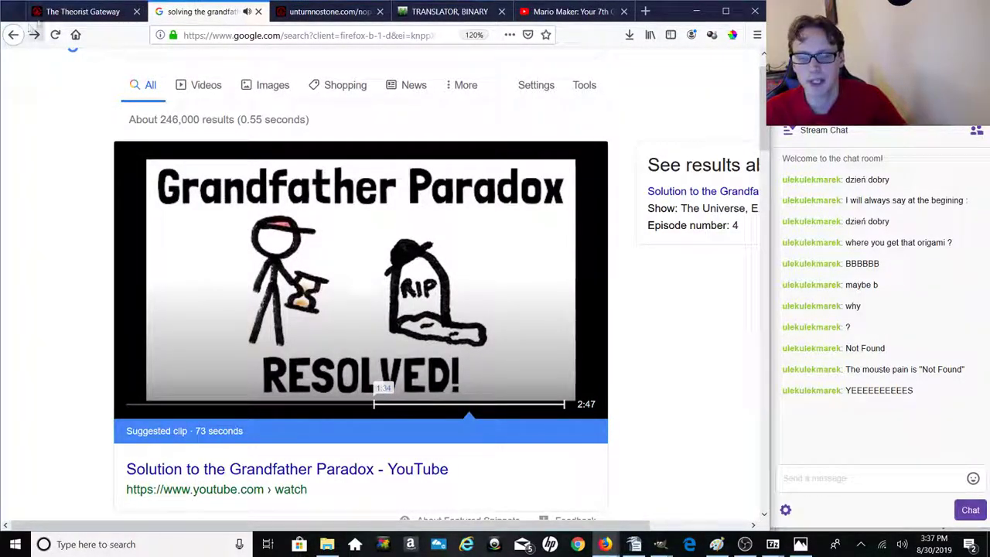
click(14, 36)
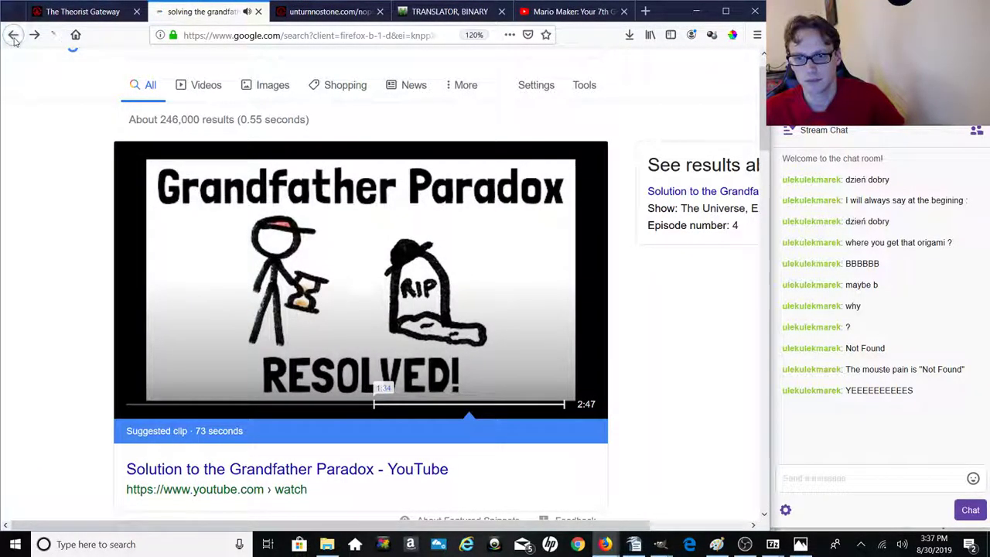
click(75, 11)
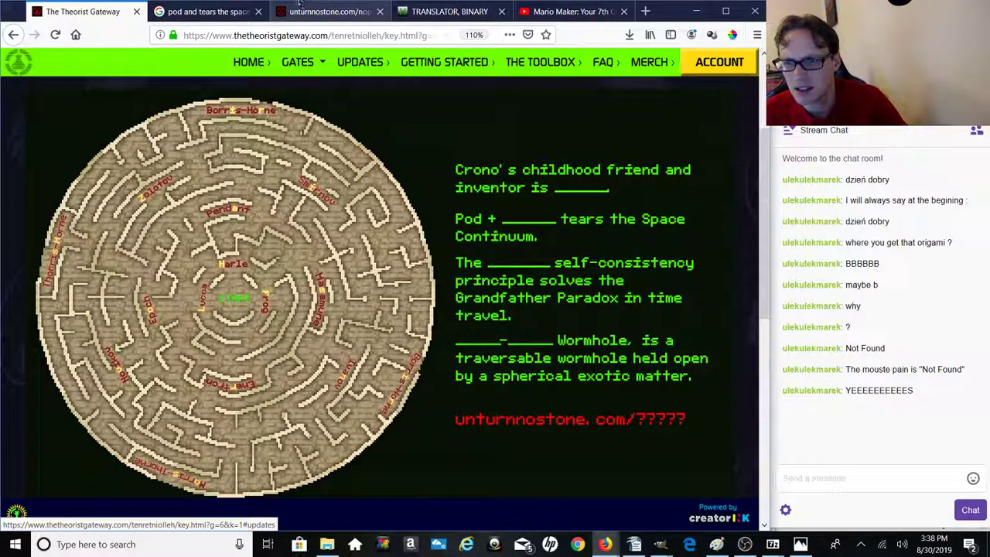
Step: Search Google for "pod and pendet tears the space continuum" and accept the corrected spelling "pendant"
click(230, 13)
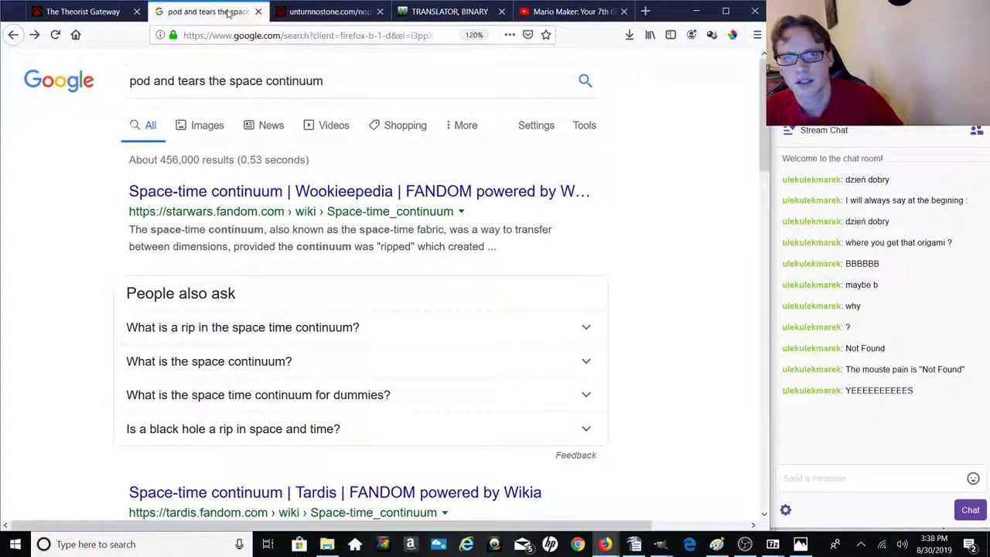
click(178, 81)
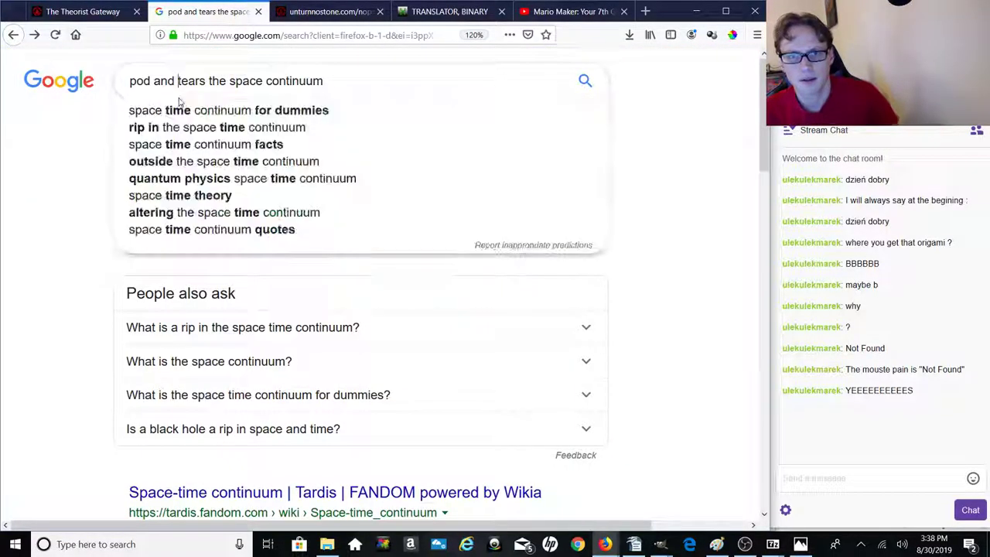
text(pendet)
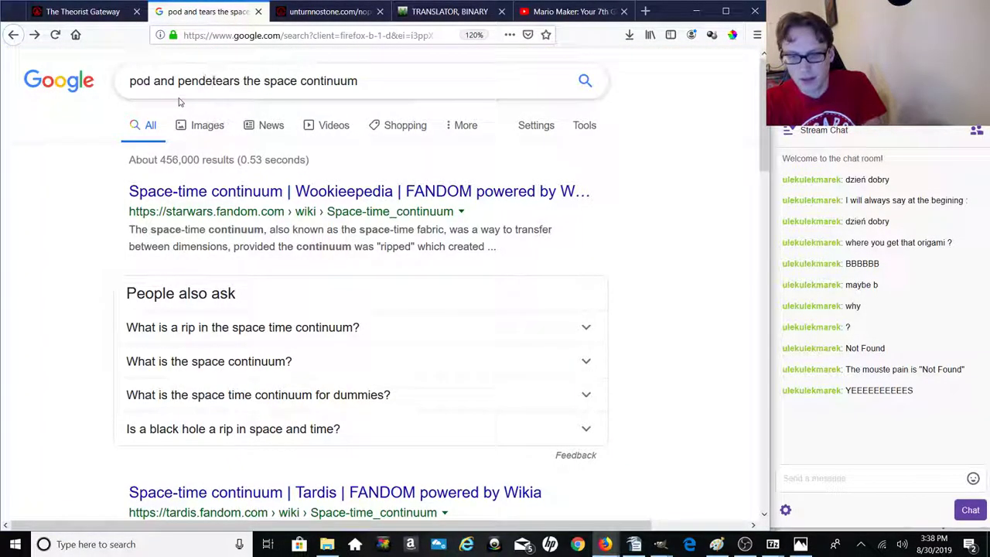
key(Return)
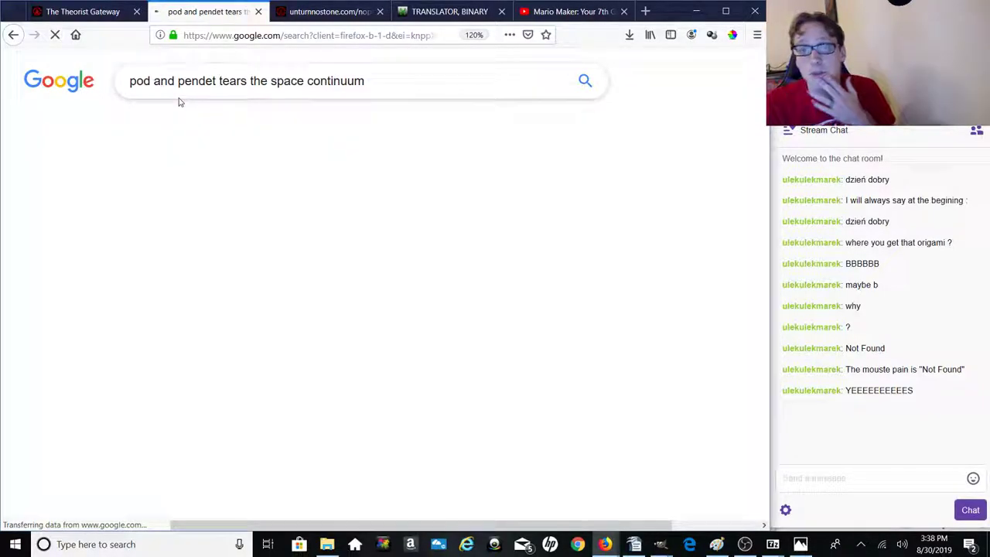
click(251, 192)
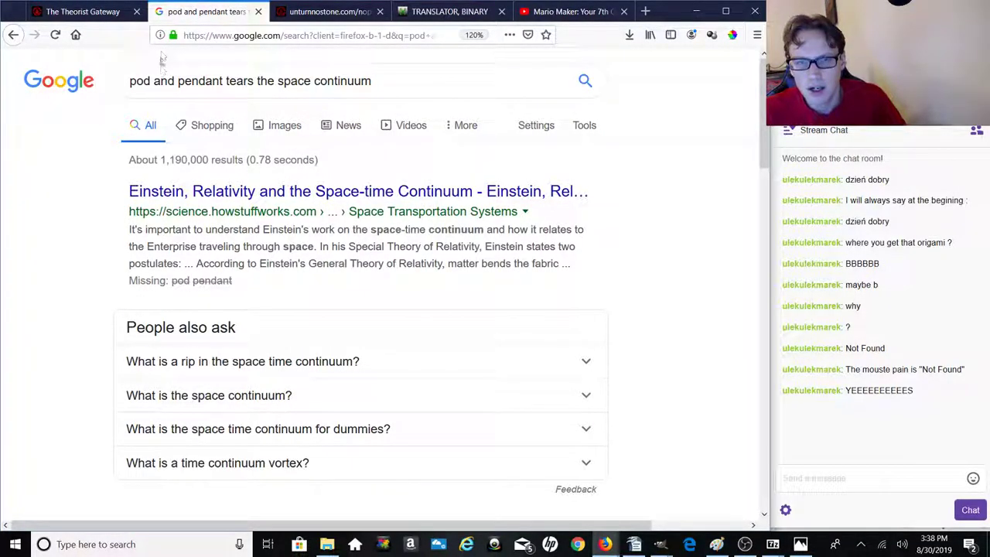
Step: Recheck the words in the maze, search Google for "pod and epoch tears the space continuum", and skim the results
click(102, 11)
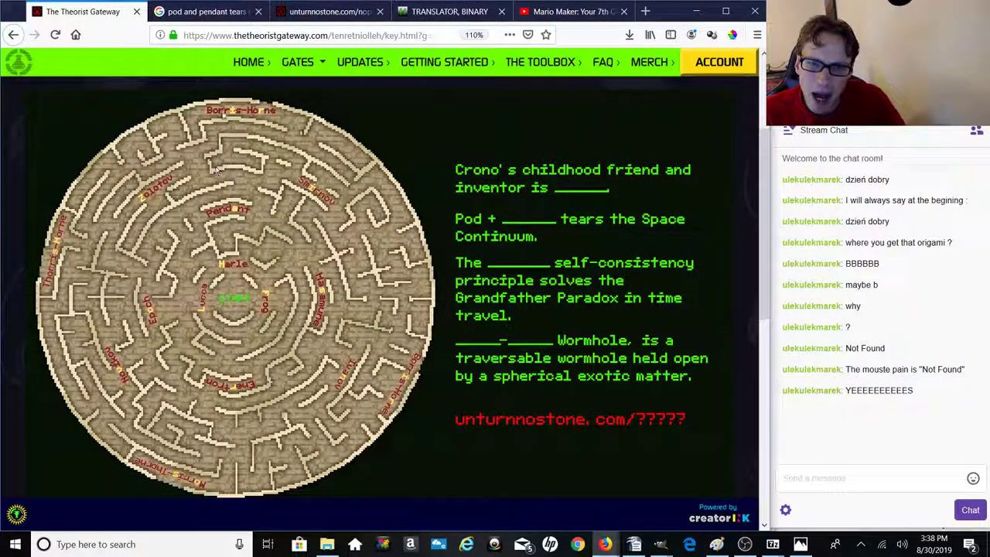
click(224, 11)
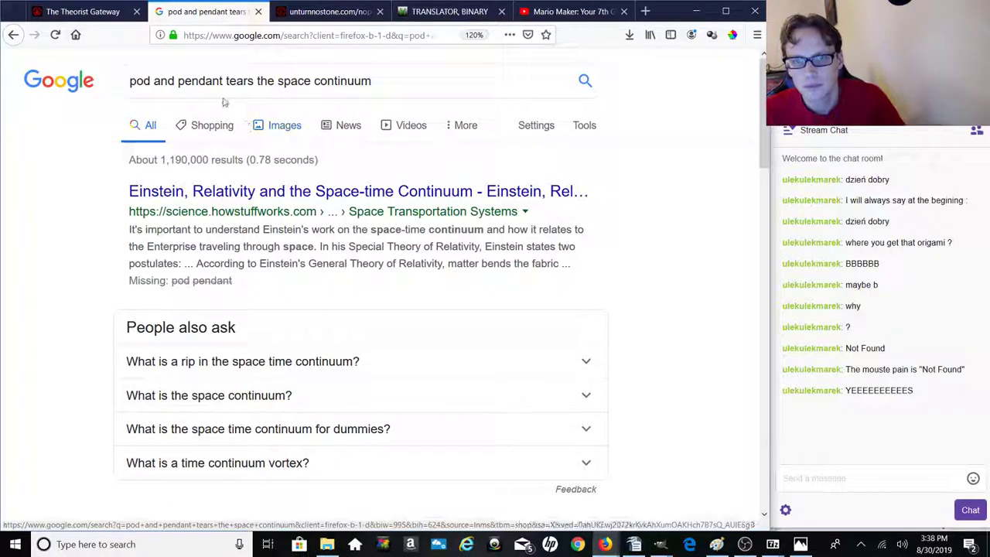
drag(224, 80, 178, 87)
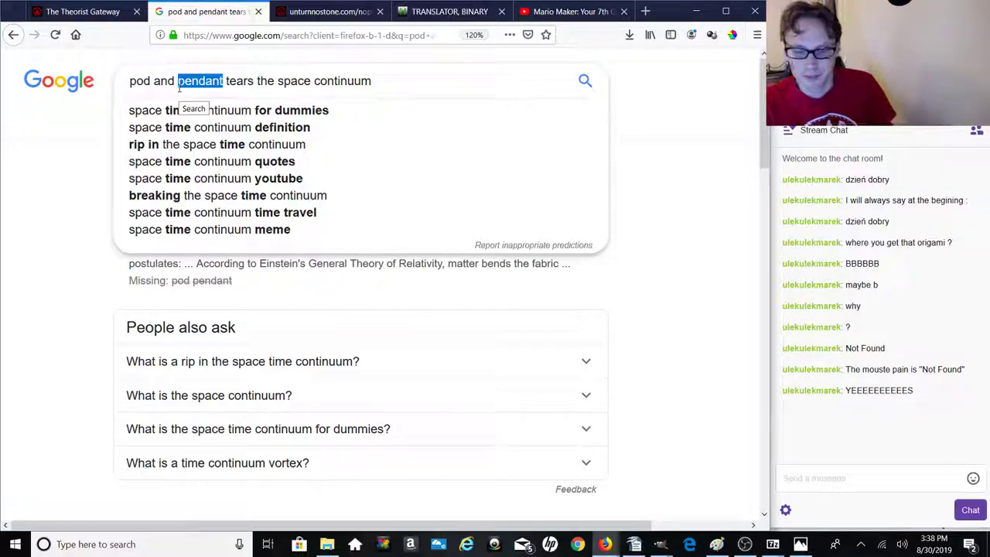
text(epoc)
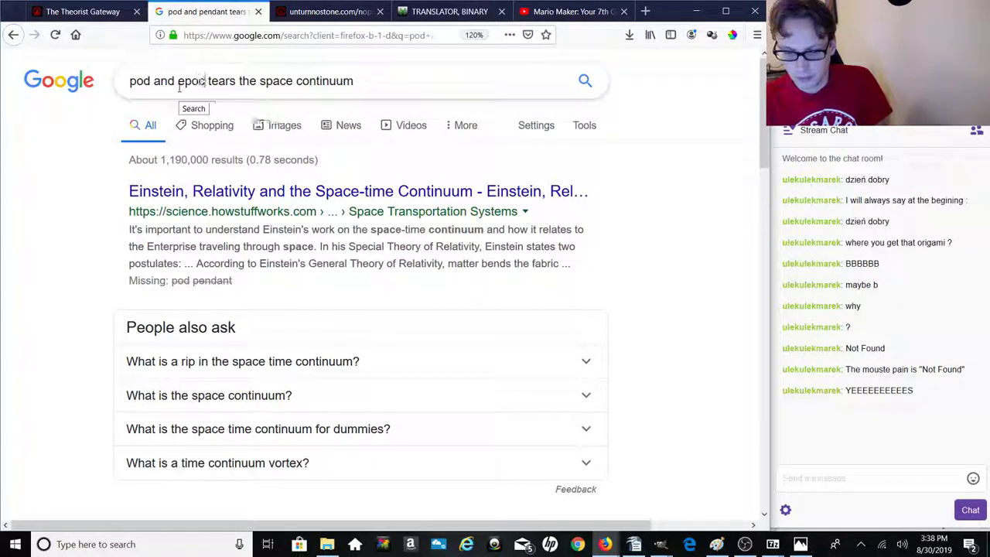
text(h)
key(Return)
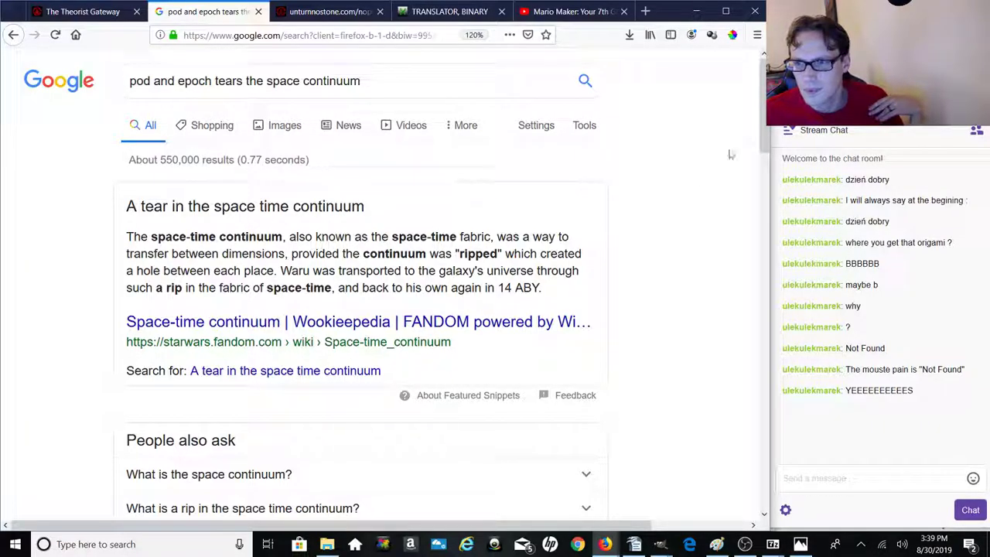
drag(758, 129, 762, 199)
scroll(542, 139, up, 3)
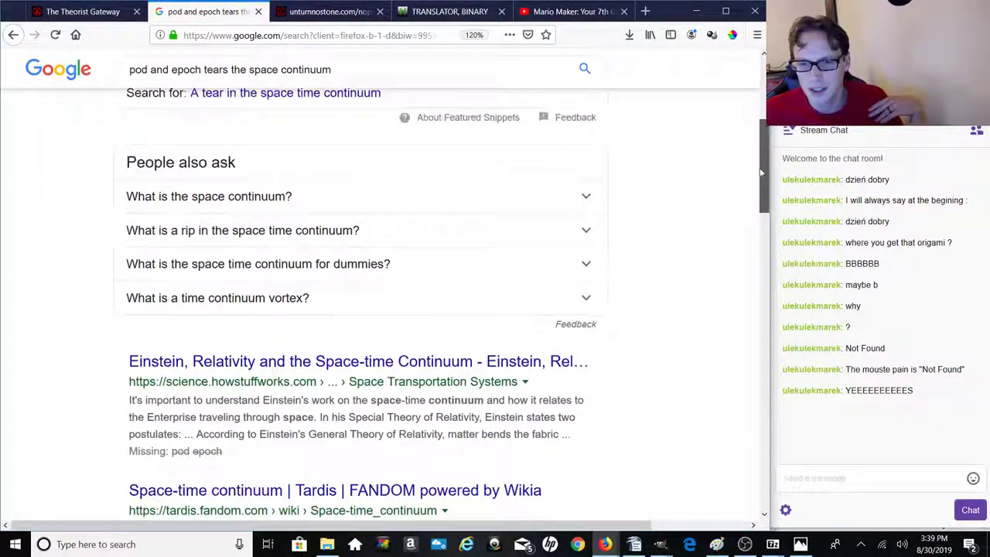
Step: Consult the maze again and change the Google search to "pod and masamune tears the space continuum"
click(106, 10)
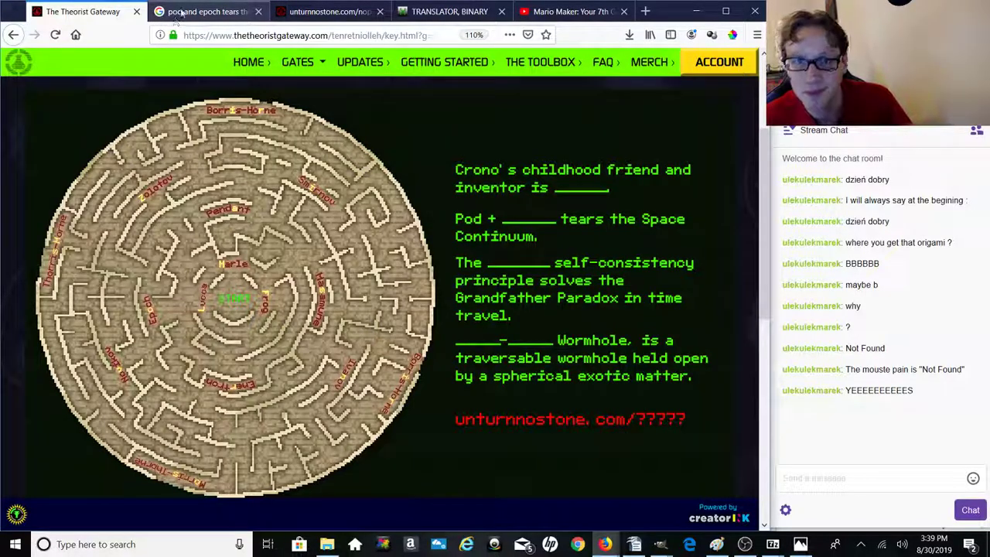
click(205, 11)
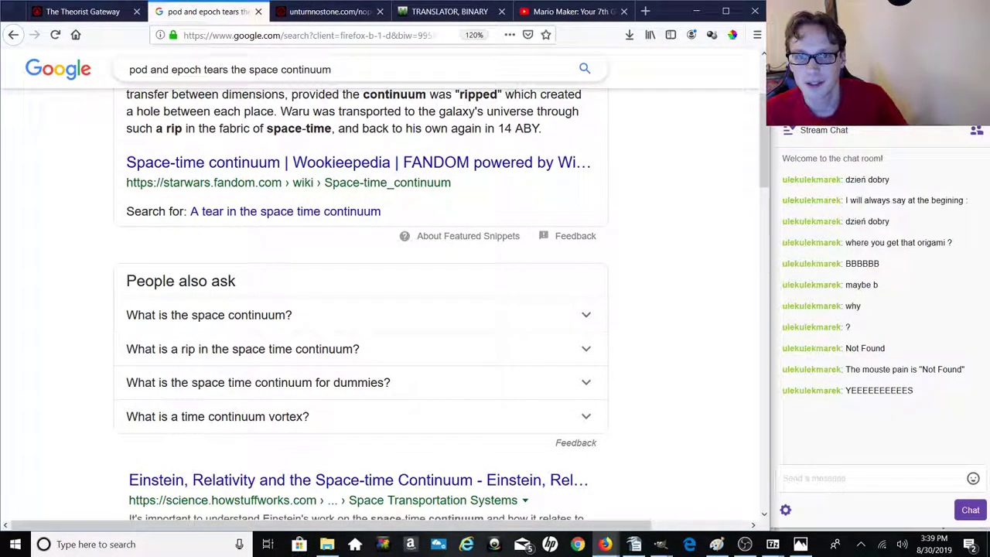
drag(202, 69, 183, 70)
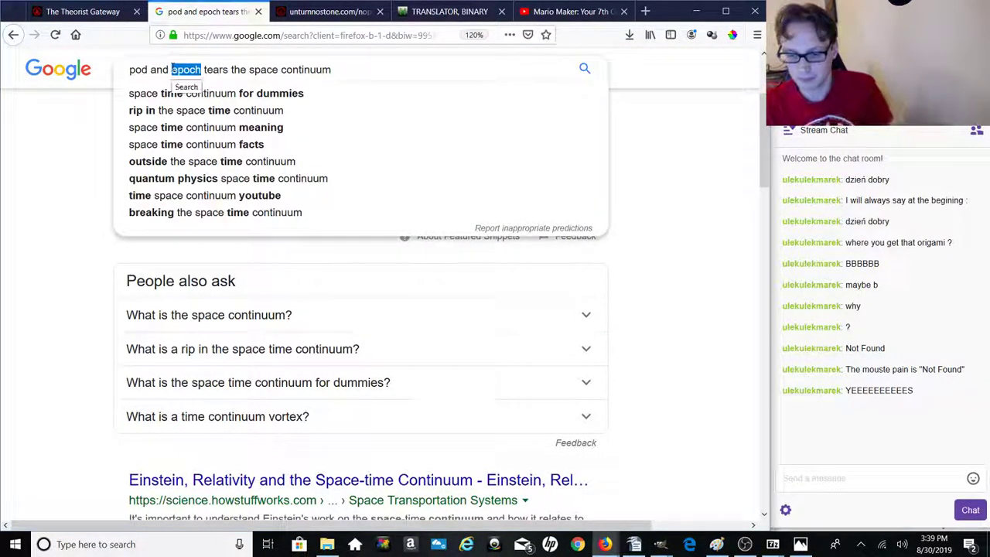
text(masamu)
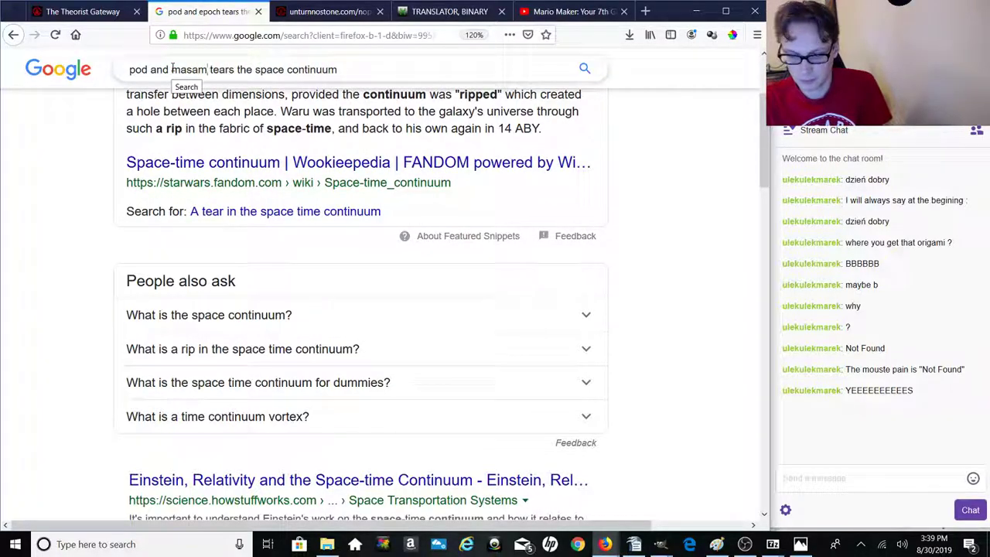
text(ne)
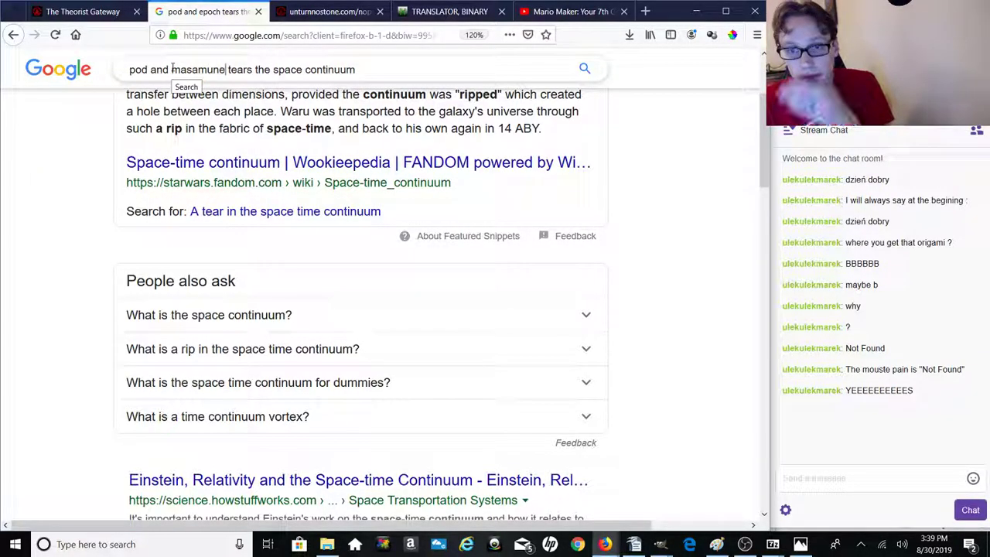
key(Return)
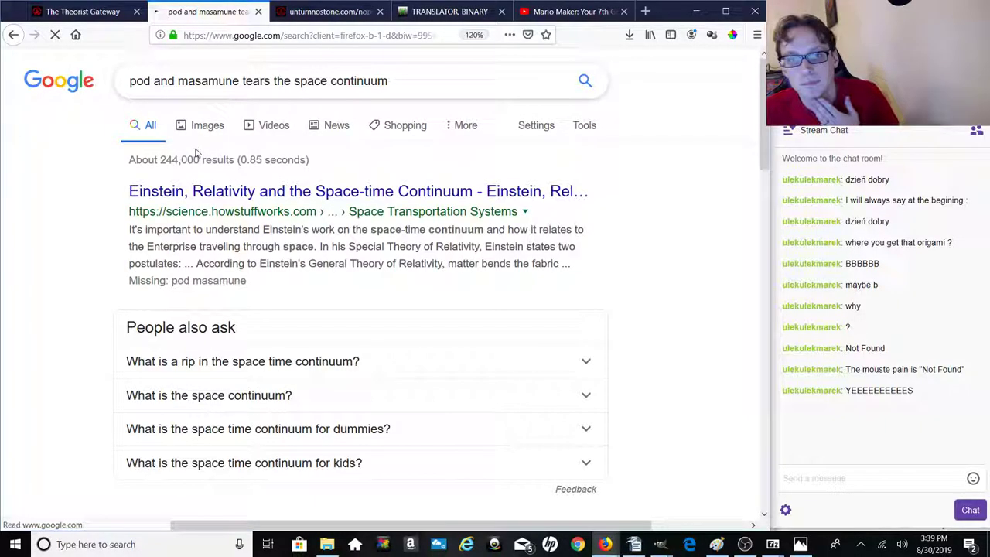
Step: Look up another candidate word in the maze and search Google for "pod and enerton tears the space continuum"
click(82, 11)
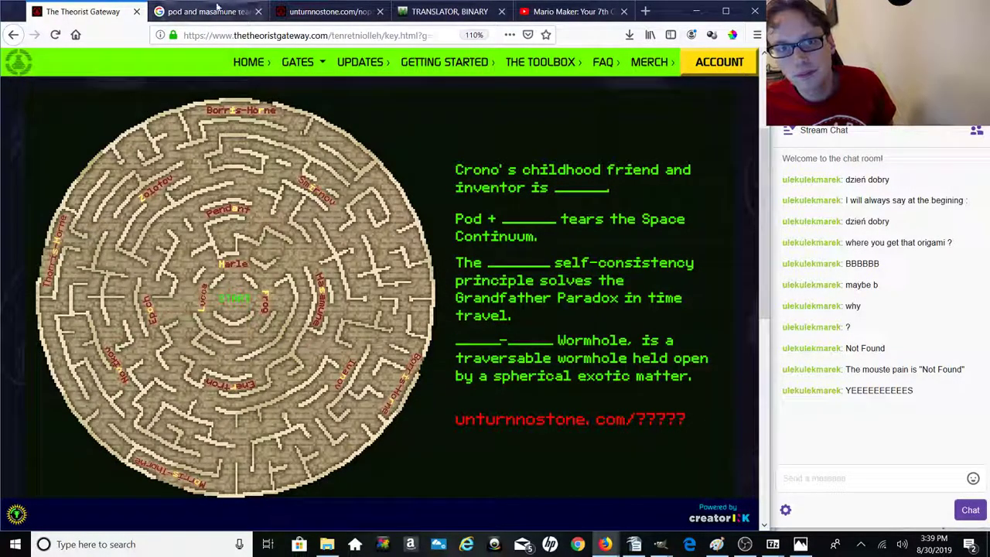
click(218, 8)
drag(239, 80, 178, 80)
text(re tears the space continuum)
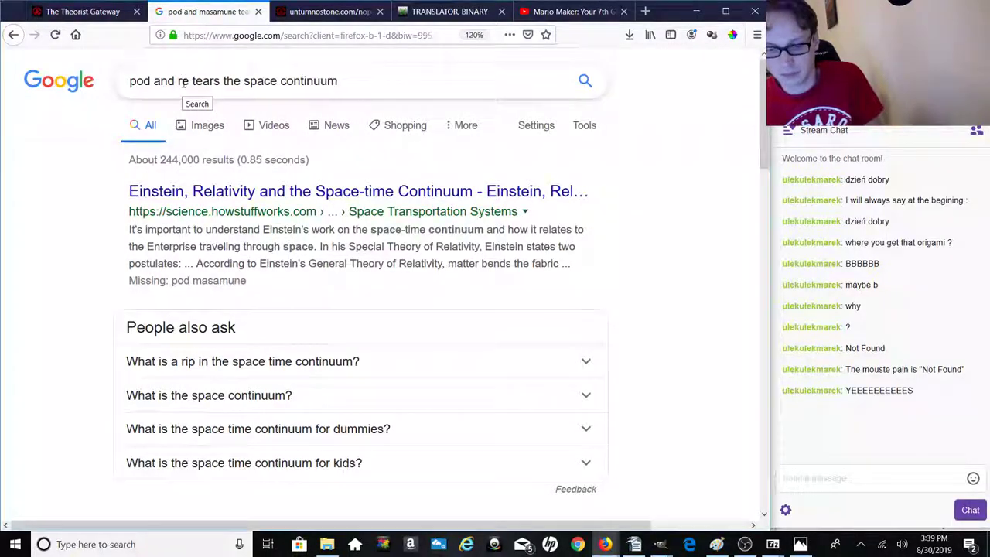
text(r)
key(BackSpace)
key(BackSpace)
key(BackSpace)
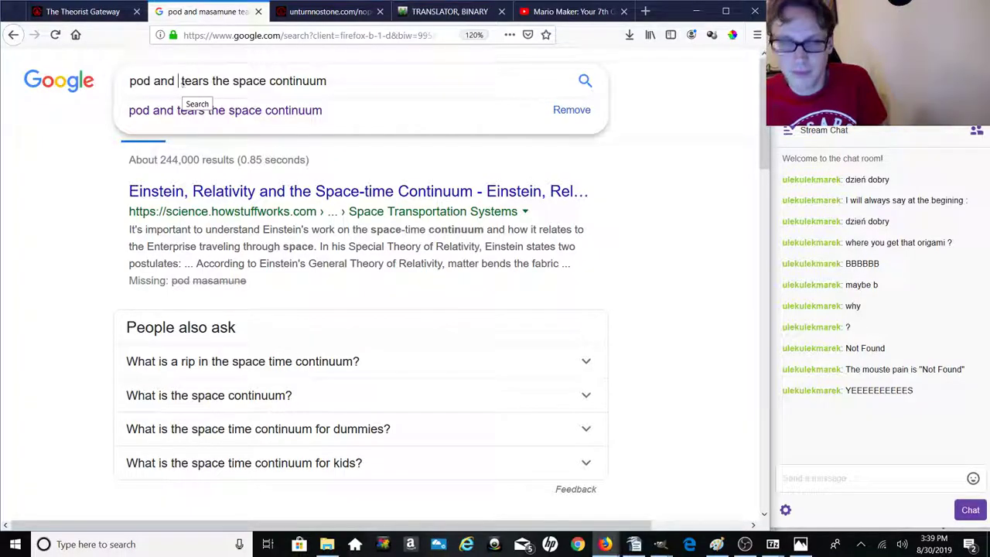
text(ene)
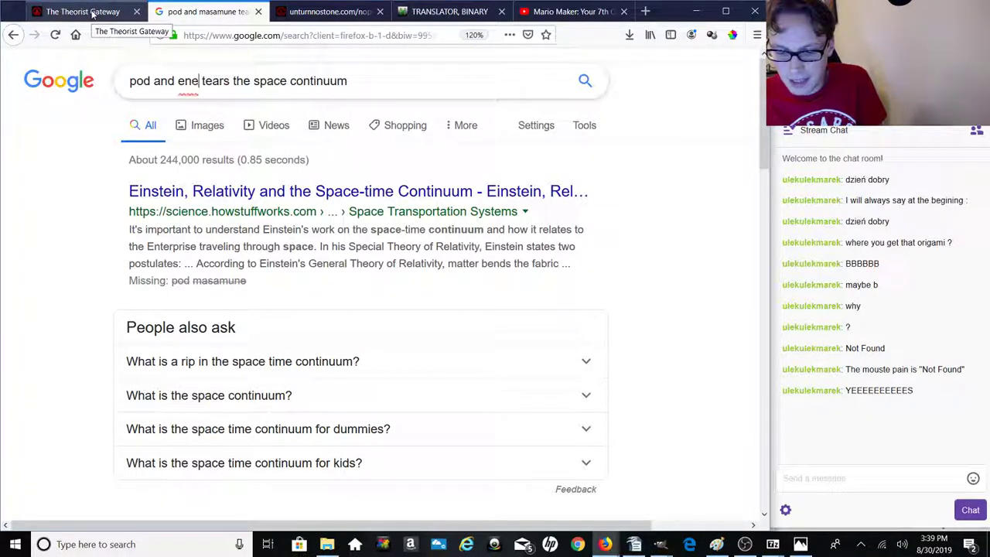
text(rton)
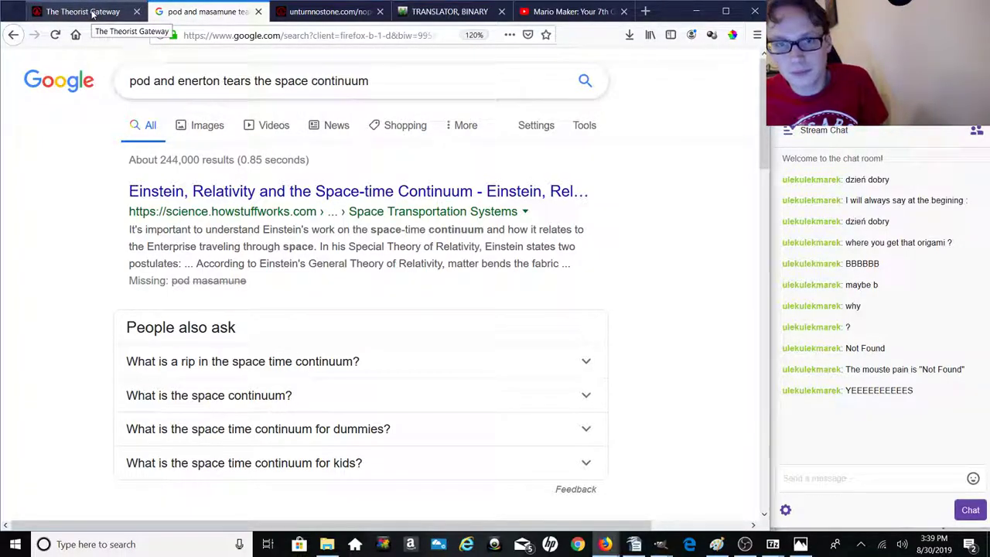
key(Return)
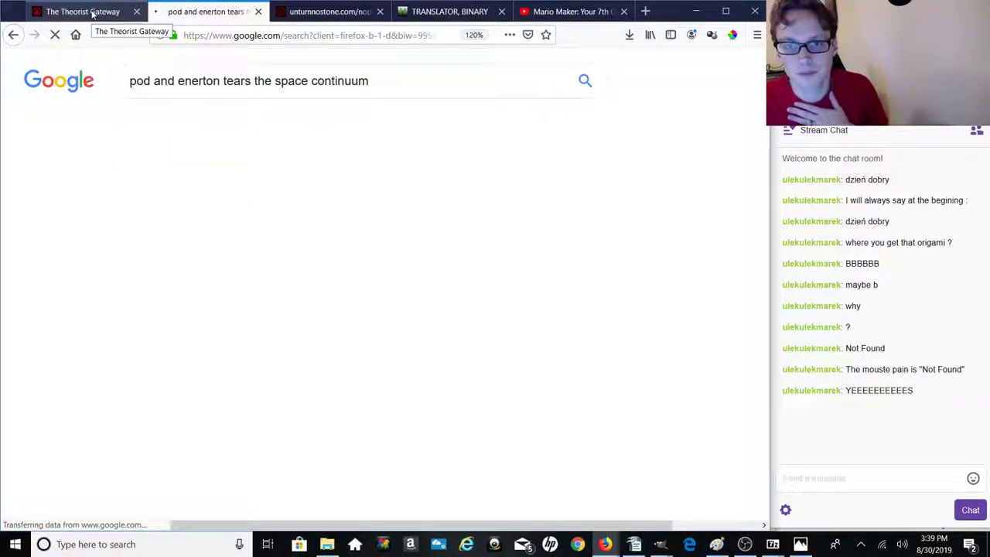
Step: Compare the maze clues with the enerton search results, check the thefirstpath.zip archive window, and return to the browser
click(82, 10)
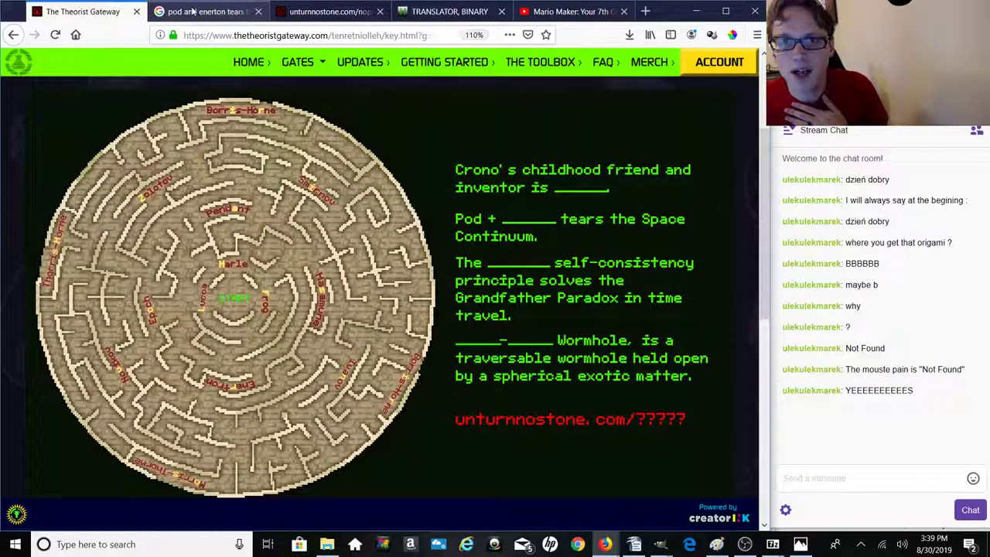
click(167, 11)
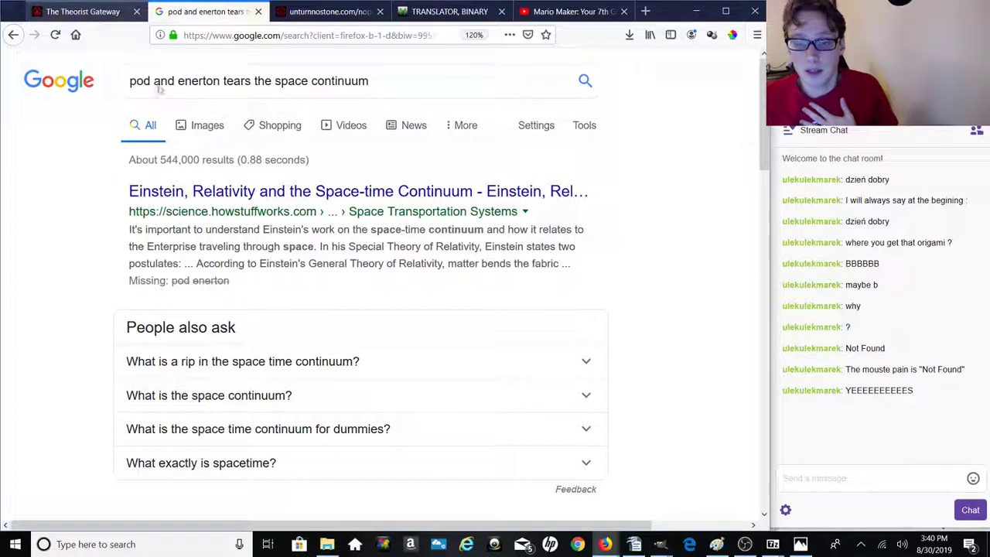
click(772, 544)
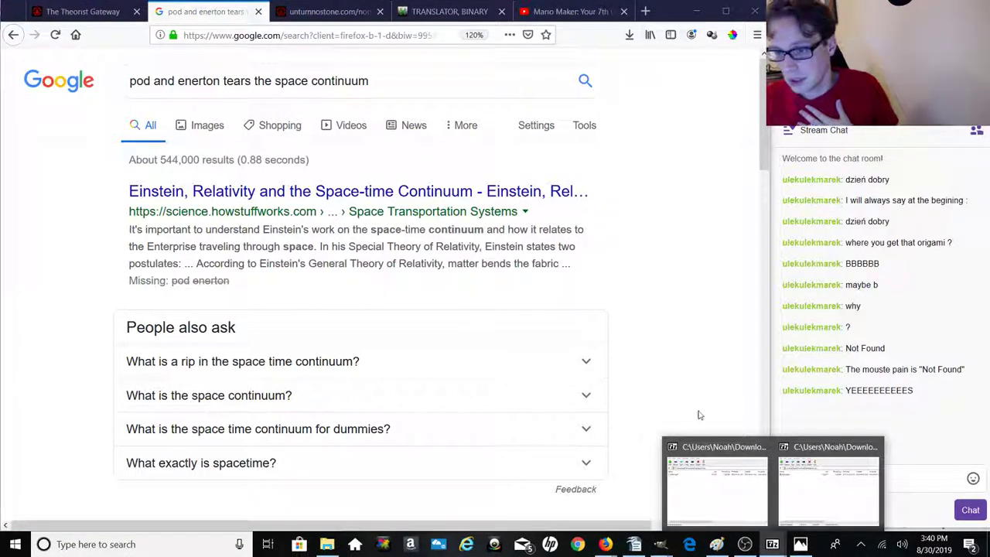
click(826, 489)
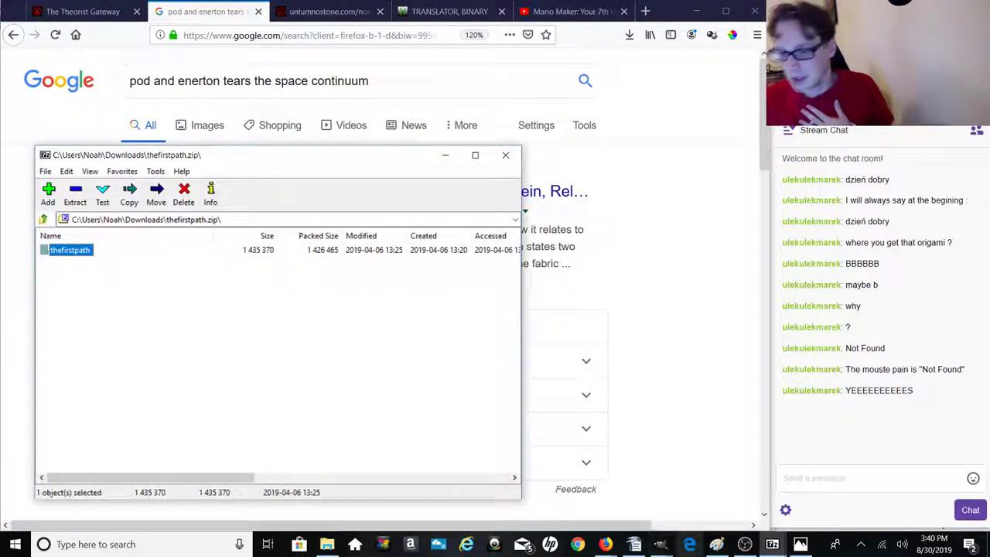
click(604, 543)
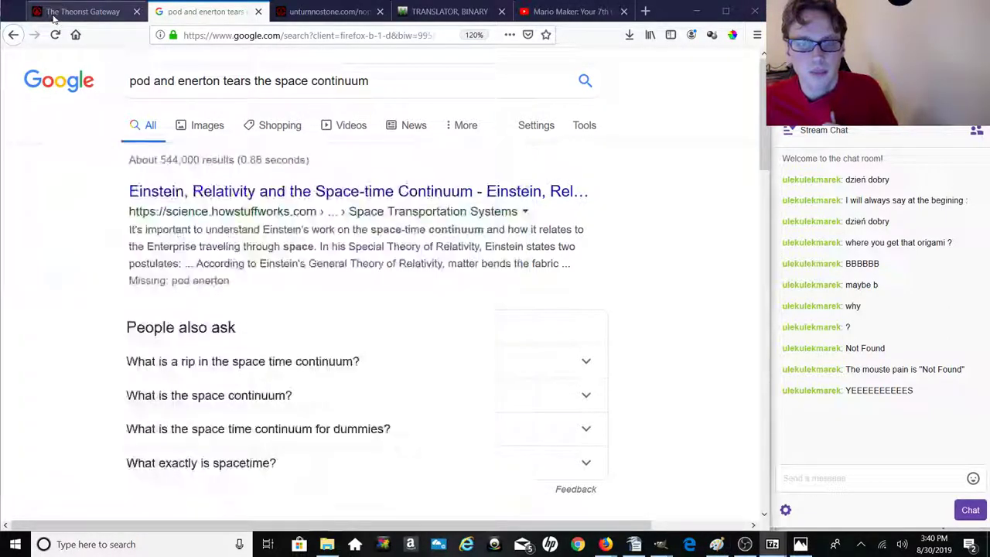
Step: Reread the maze puzzle, switch to the scratch pad document in the word processor, and write "ma"
click(78, 11)
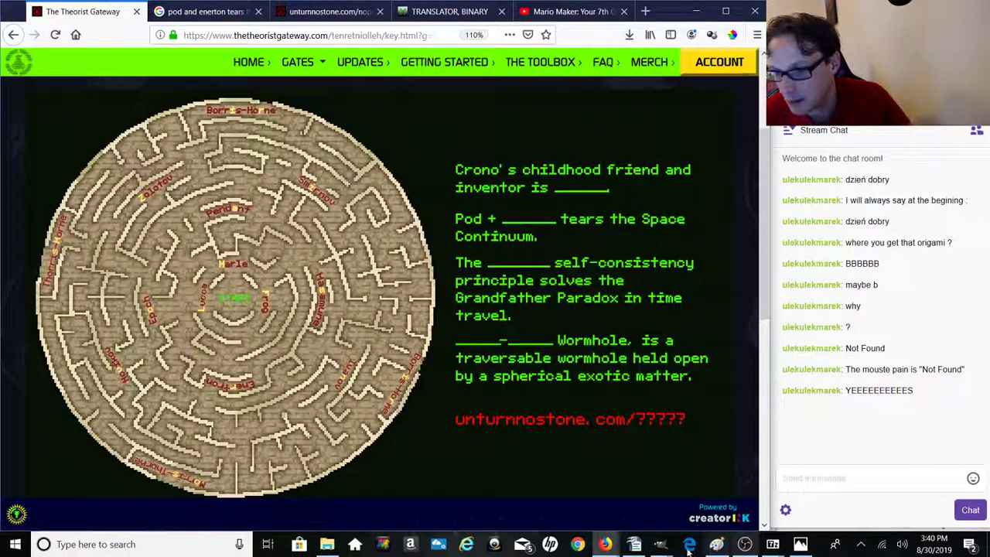
click(634, 544)
text(ma)
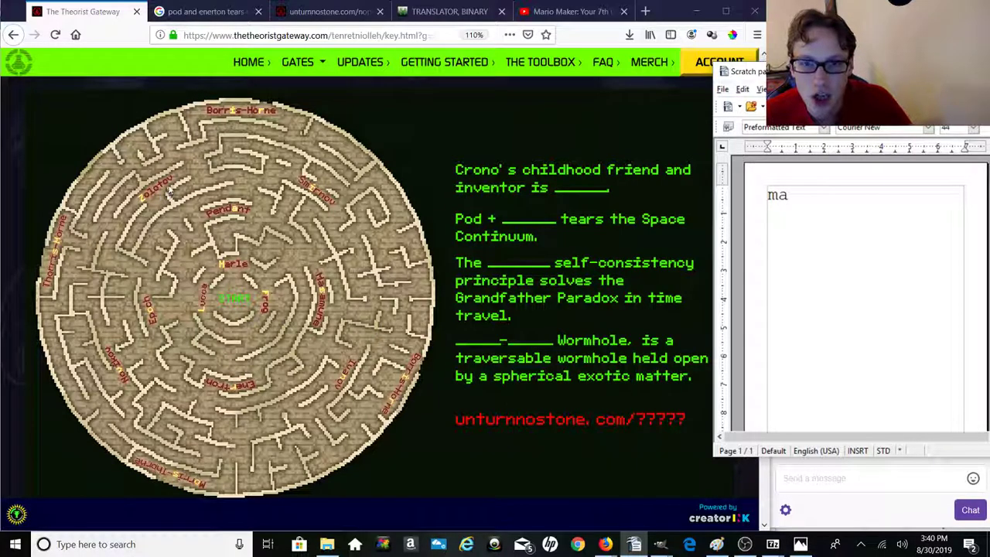
Step: Replace the Google query with "zolo" and check the spelling of that word in the maze
click(219, 14)
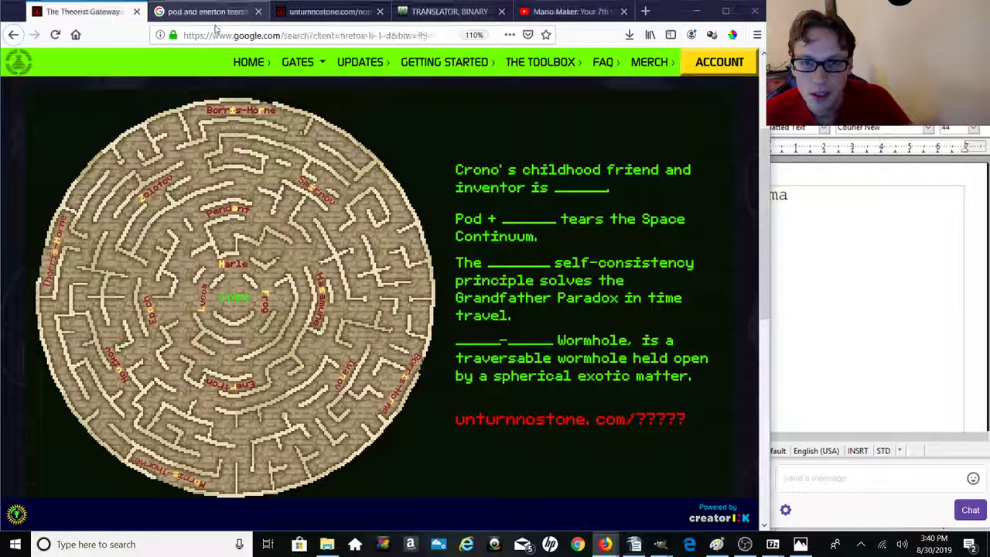
double_click(198, 80)
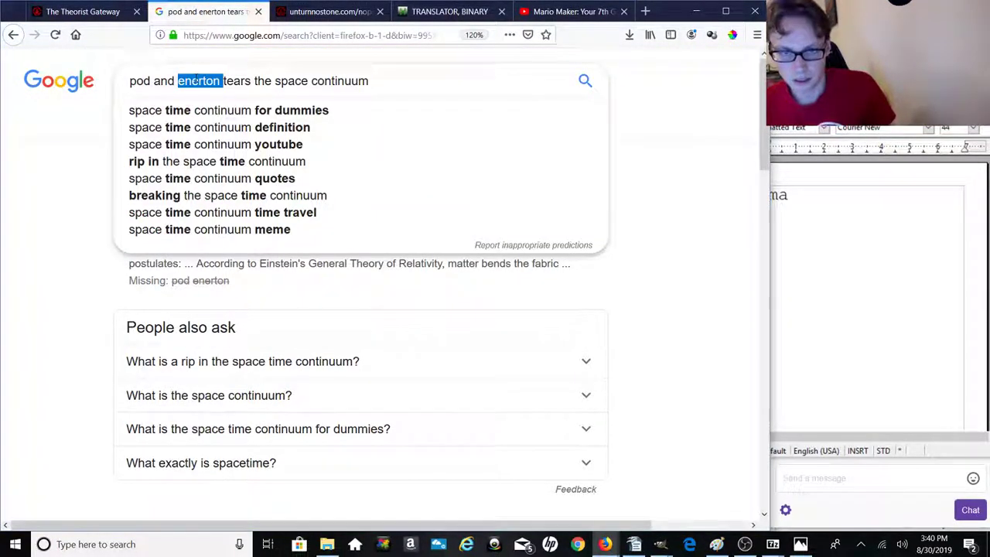
triple_click(197, 80)
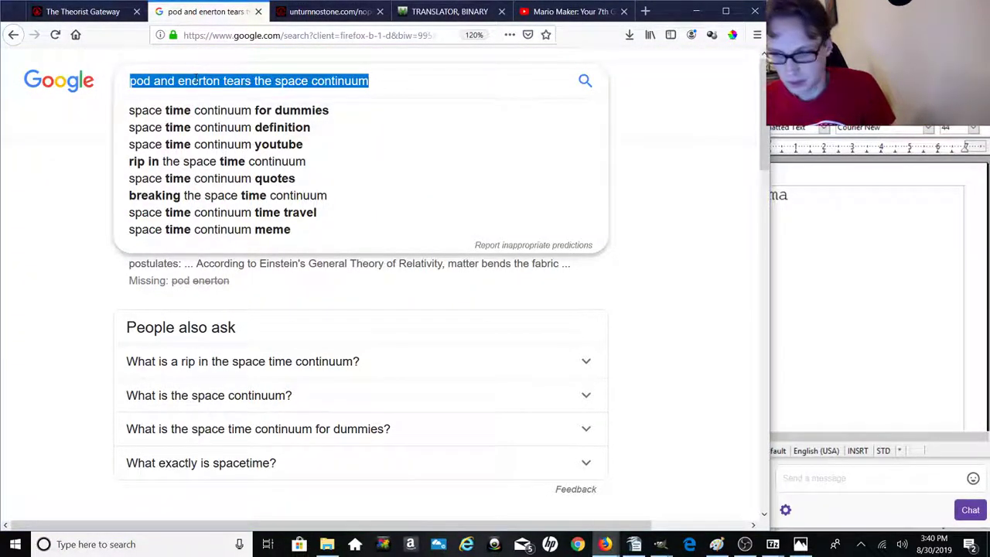
text(zolo)
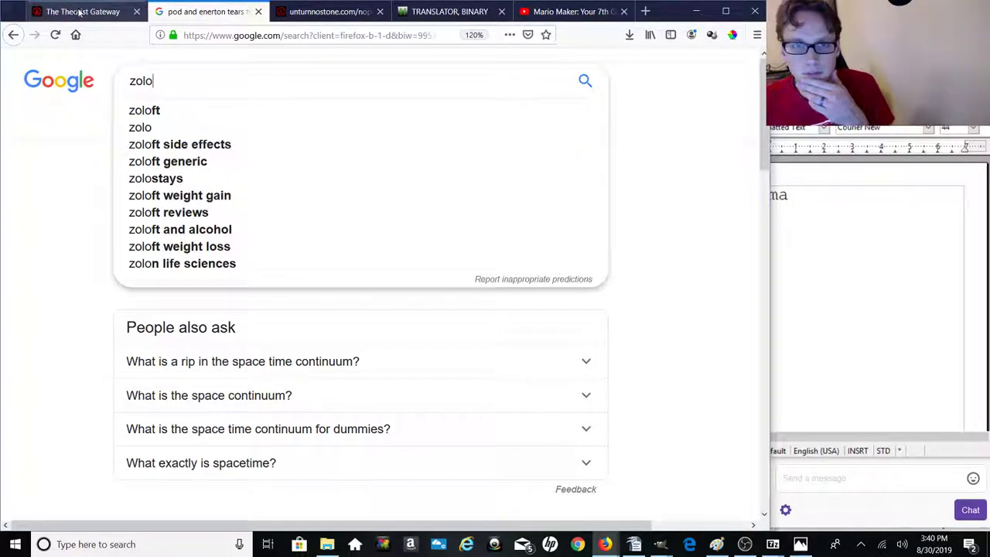
click(49, 7)
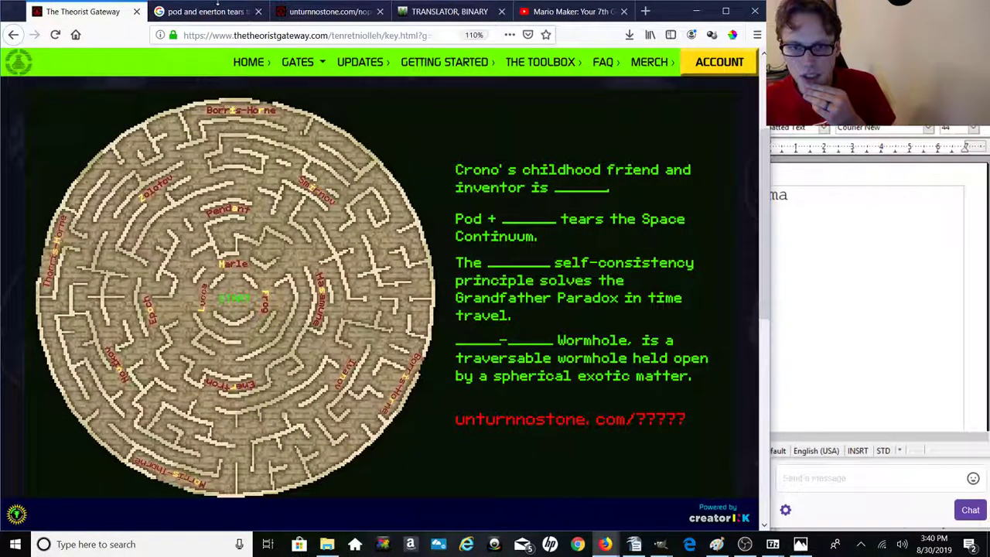
click(232, 8)
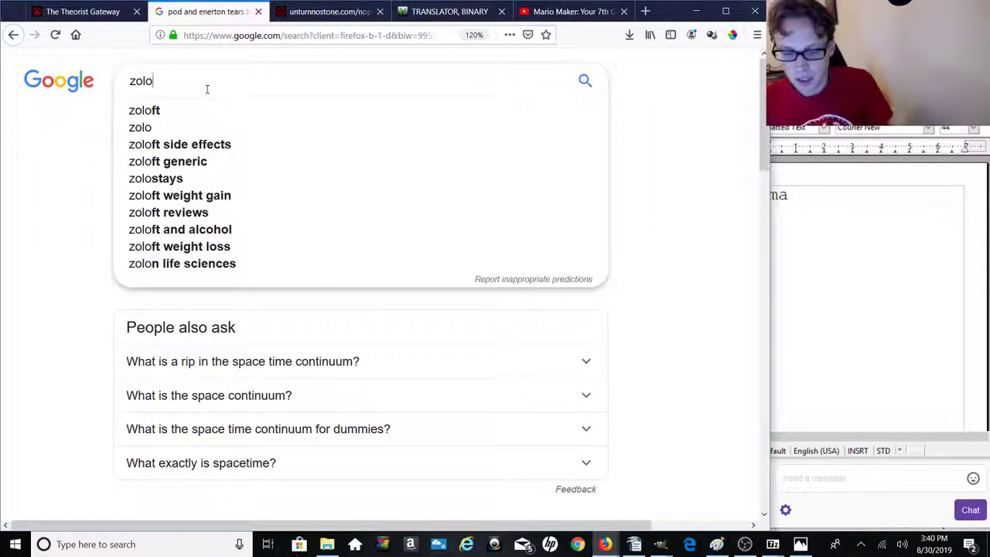
Step: Complete the query as "zolotov grandfatehr paradox", run the search, and follow the corrected "zolotov grandfather paradox" spelling
text(tov gran)
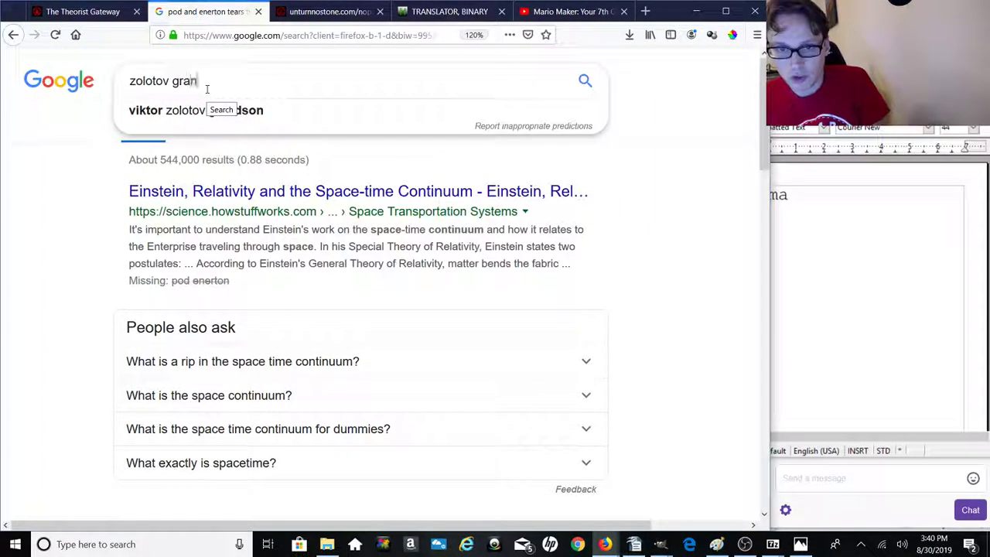
text(dpha)
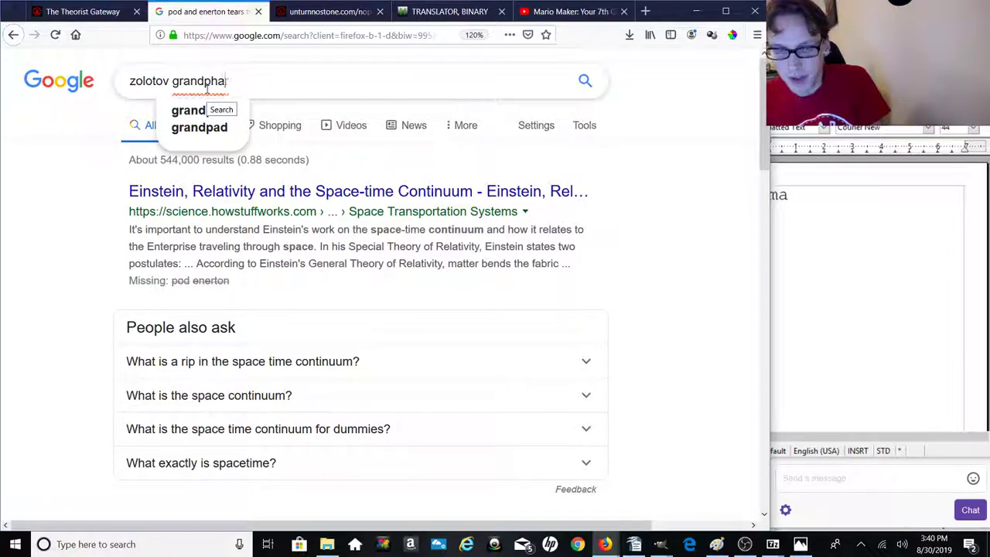
key(BackSpace)
key(BackSpace)
key(BackSpace)
text(fatehr)
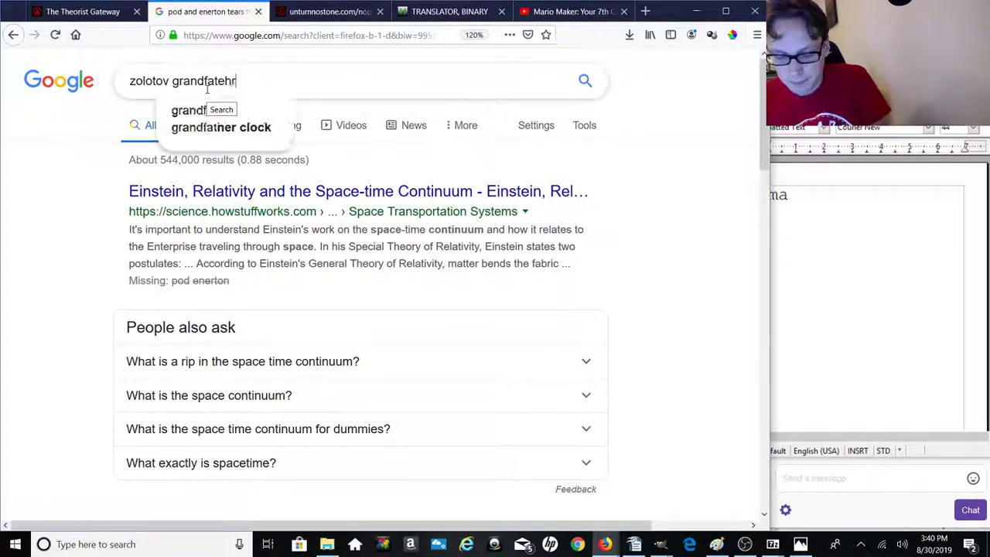
text( paradox)
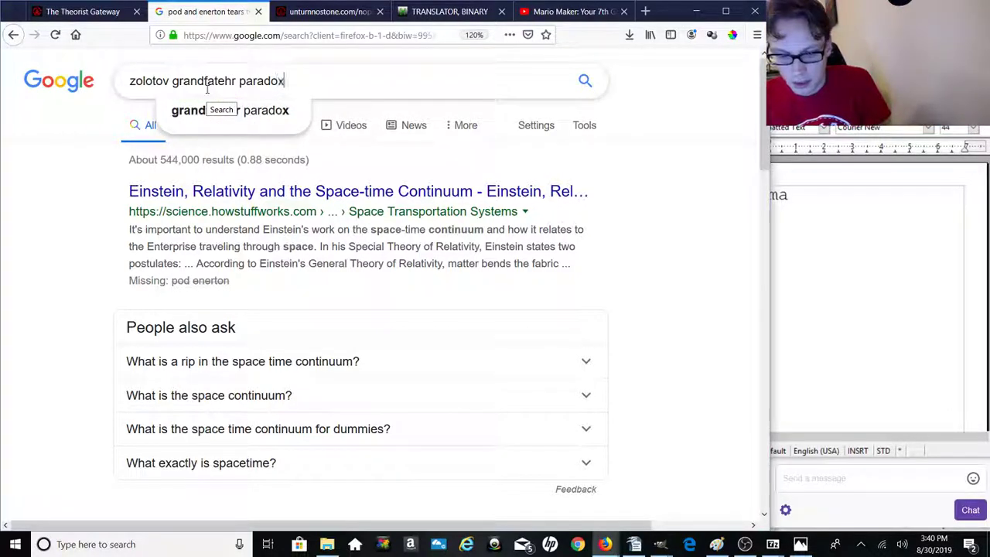
key(Return)
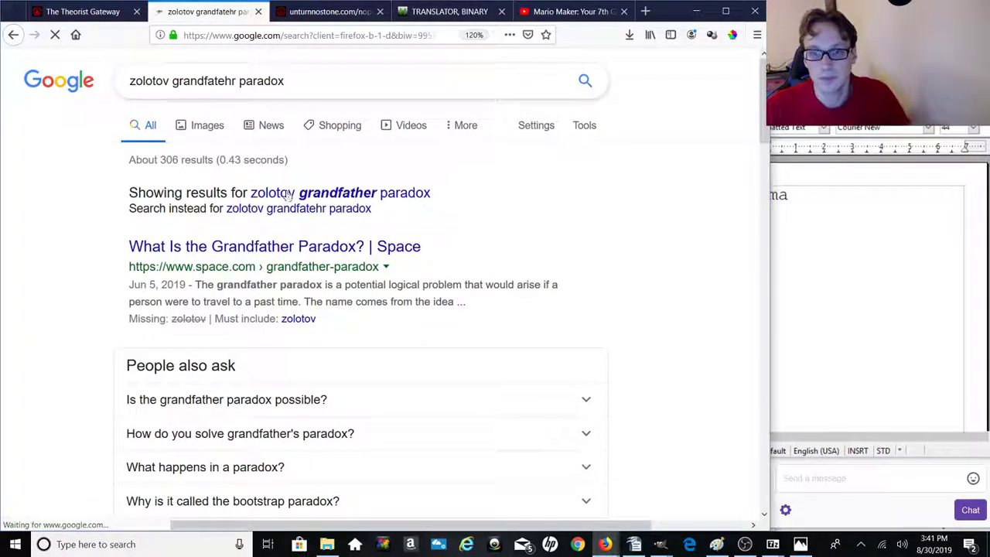
click(289, 193)
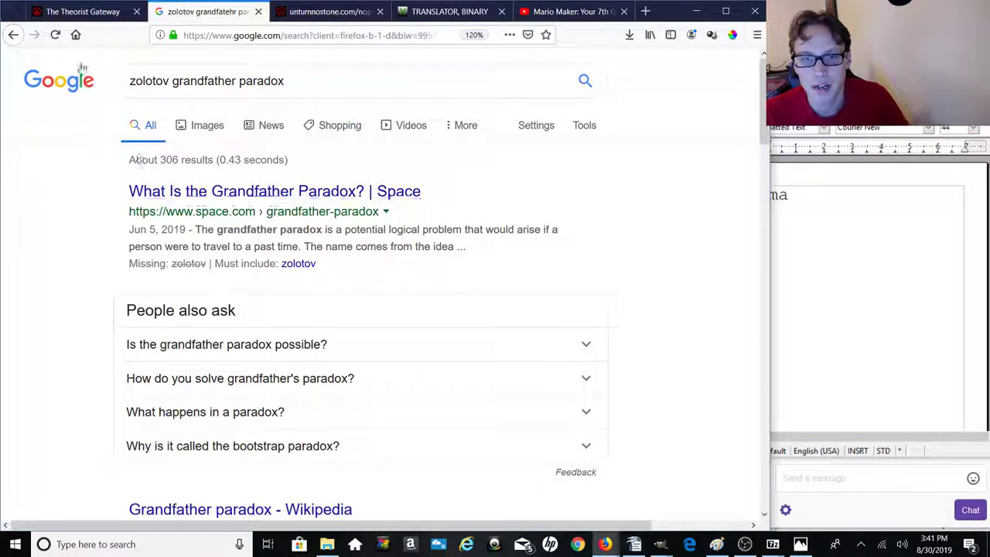
Step: Consult the maze again and replace the scratch pad text with the candidate word "Smirmov"
click(85, 12)
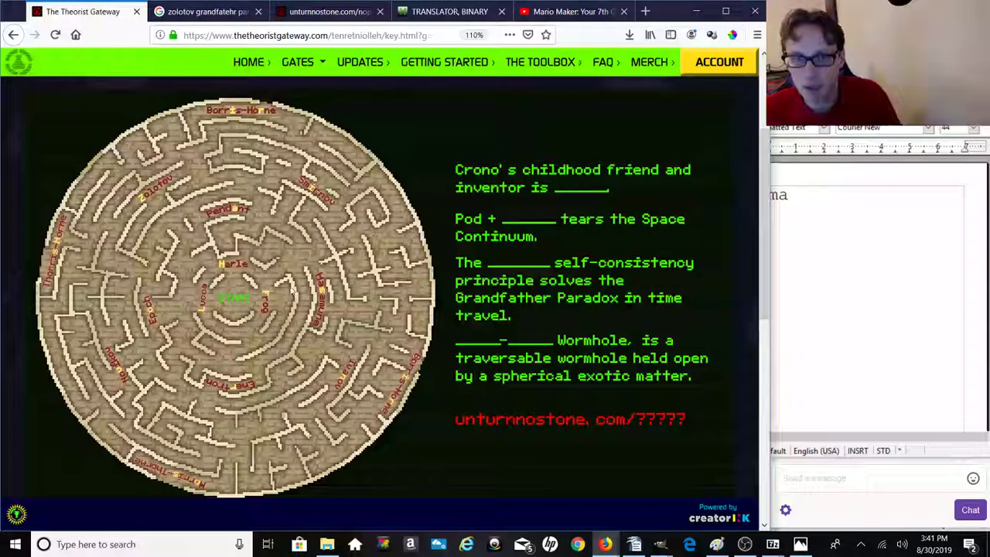
click(801, 396)
key(BackSpace)
key(BackSpace)
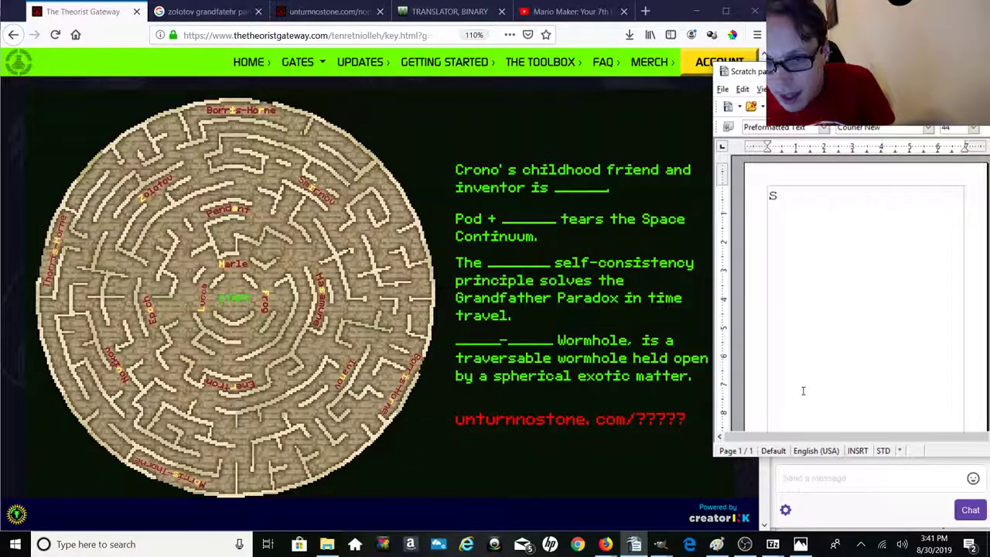
key(BackSpace)
text(sm)
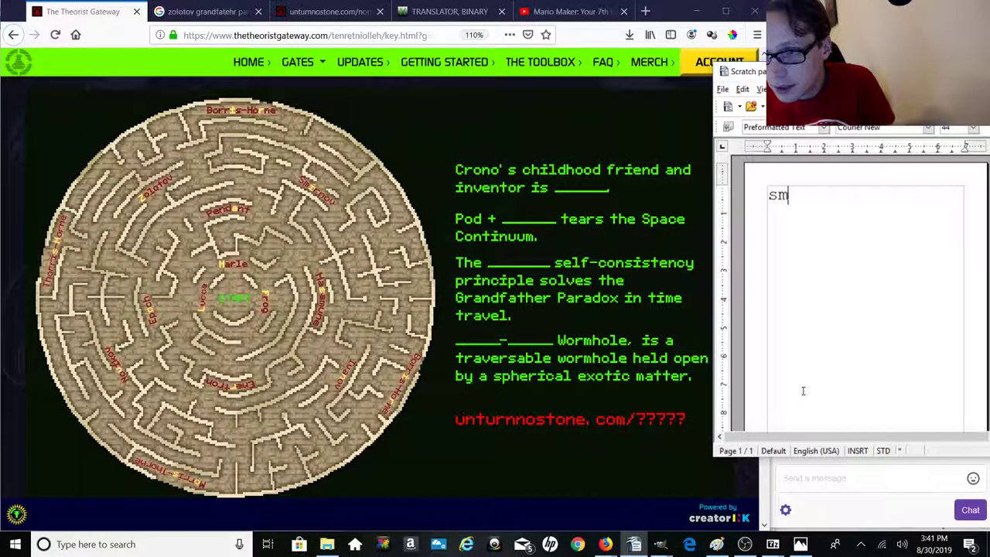
text(ir)
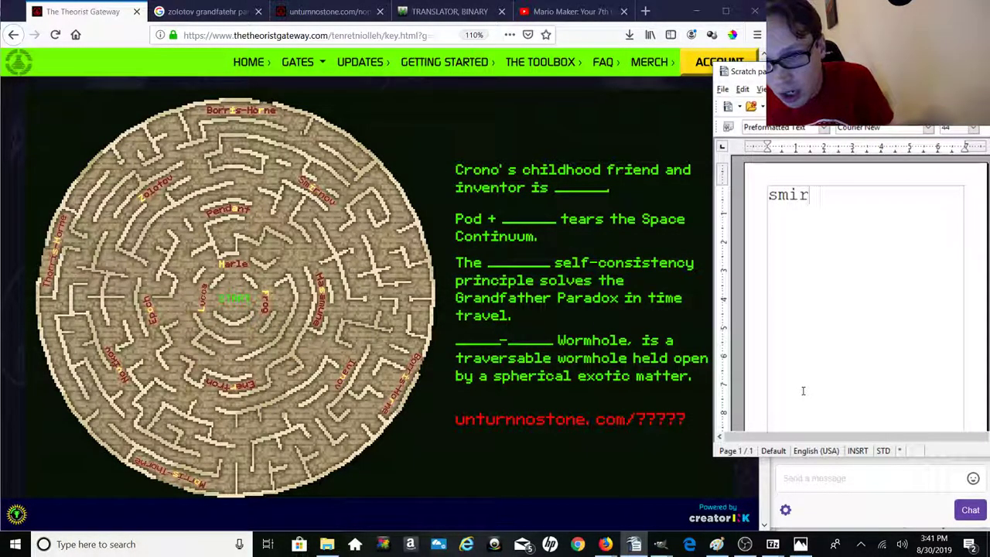
text(mo)
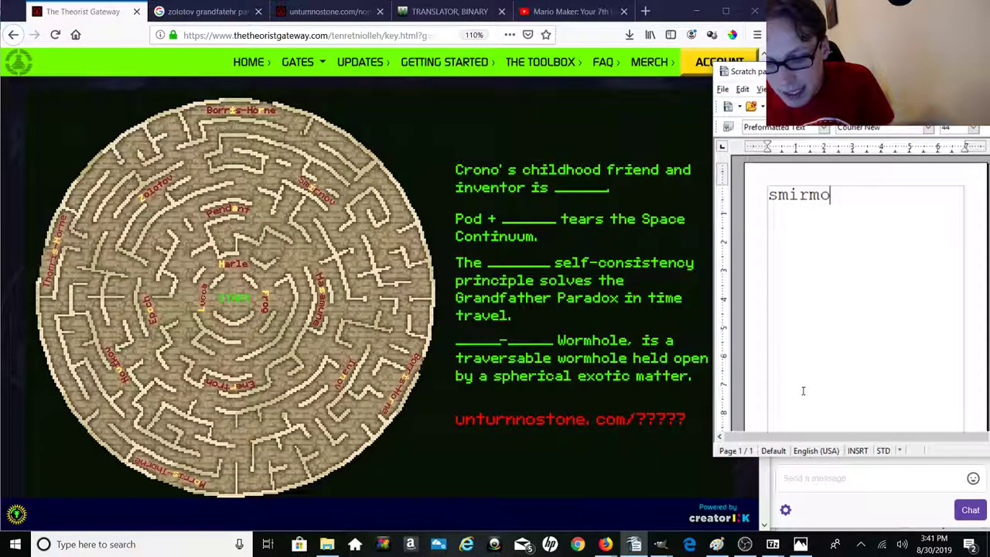
text(v)
key(Return)
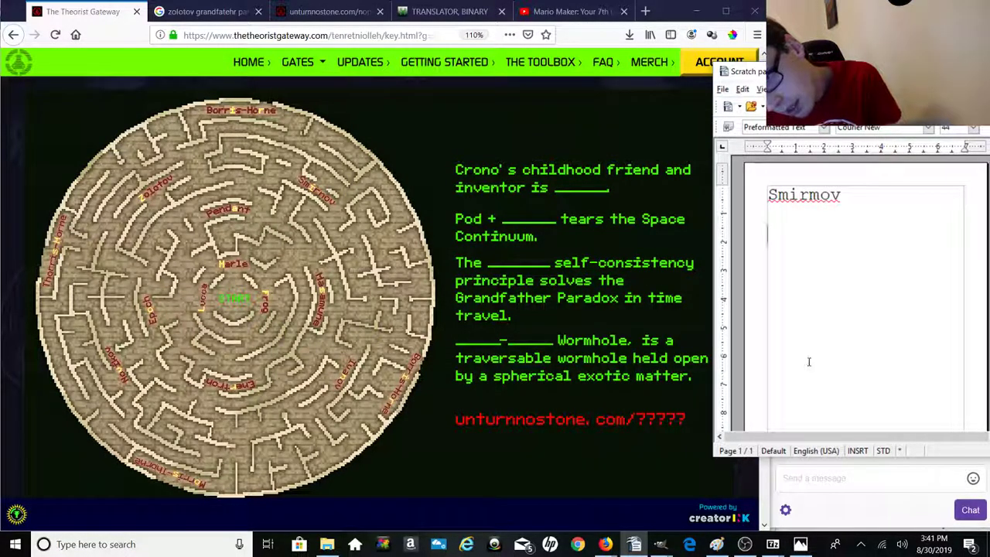
Step: Add the maze words "ivanov" and "novikov" on separate lines below the first word in the scratch pad
text(ivan)
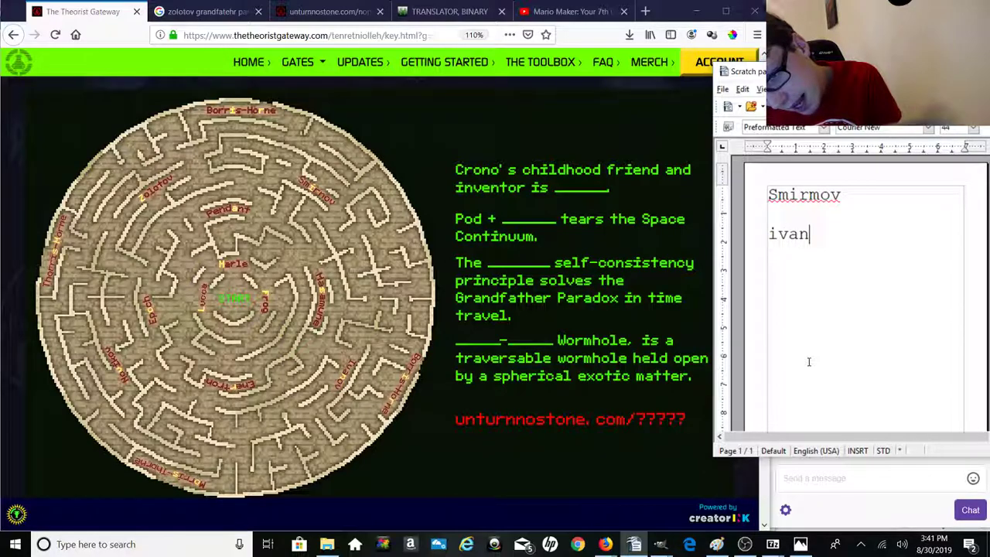
text(ov )
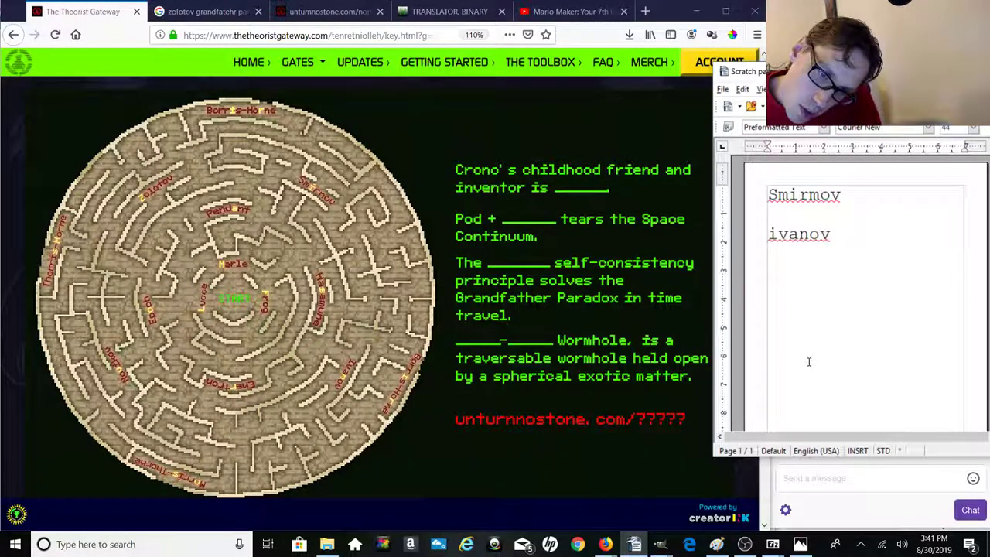
text(no)
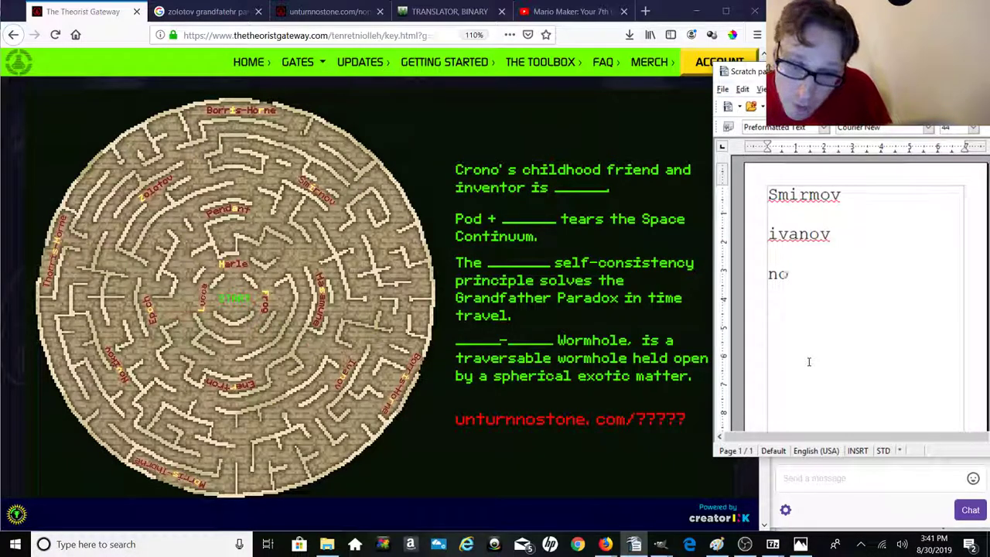
text(vik)
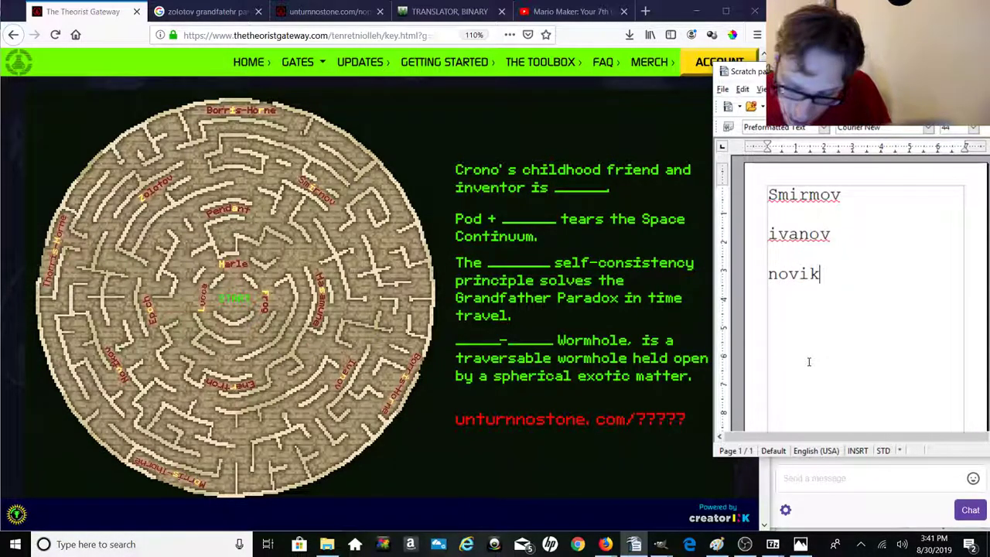
text(ov)
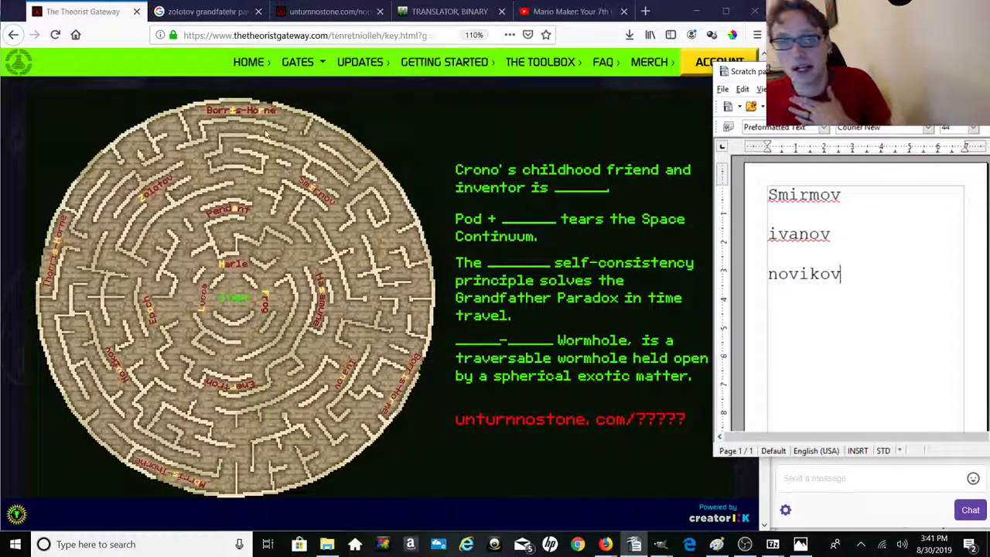
Step: Search Google for "smirmov grandfather paradox" and switch to the suggested "smirnov grandfather paradox" query
click(207, 11)
click(208, 11)
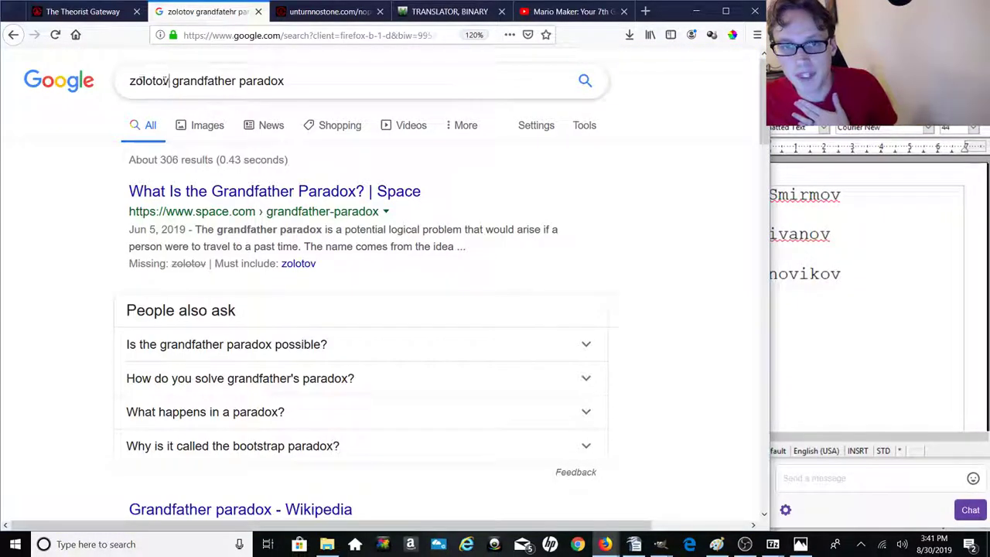
drag(168, 81, 106, 86)
text(smir)
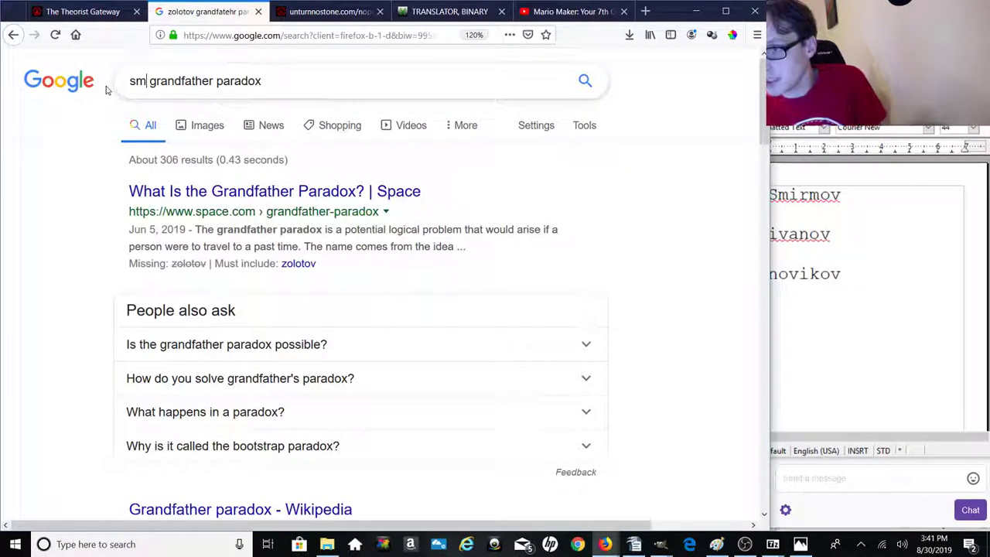
text(no)
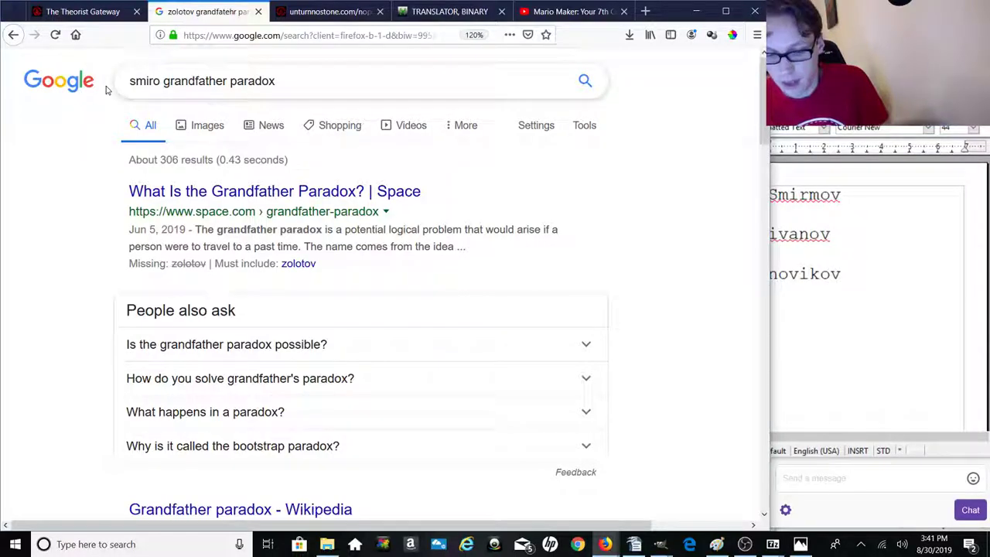
key(BackSpace)
key(BackSpace)
text(ov)
key(BackSpace)
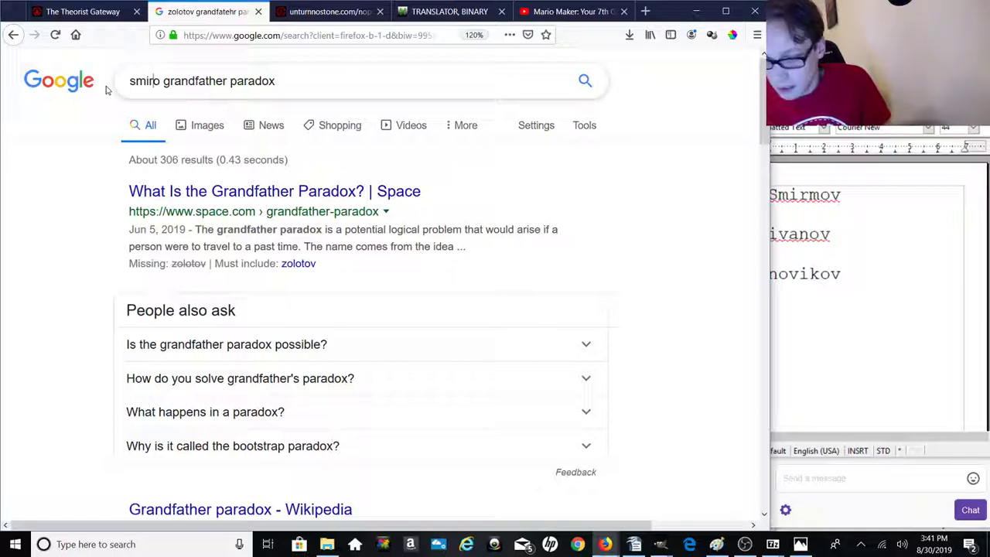
text(m)
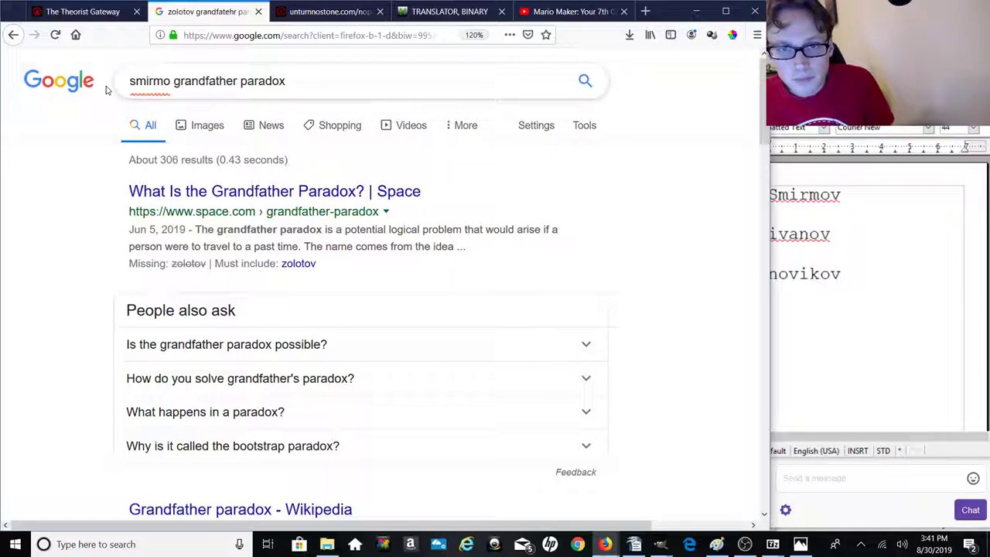
key(BackSpace)
text(mi)
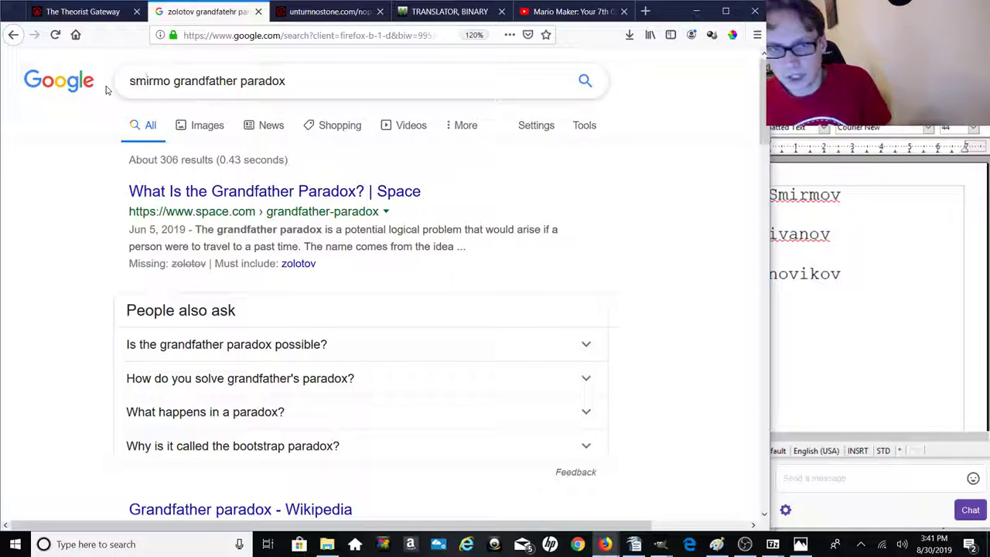
key(Right)
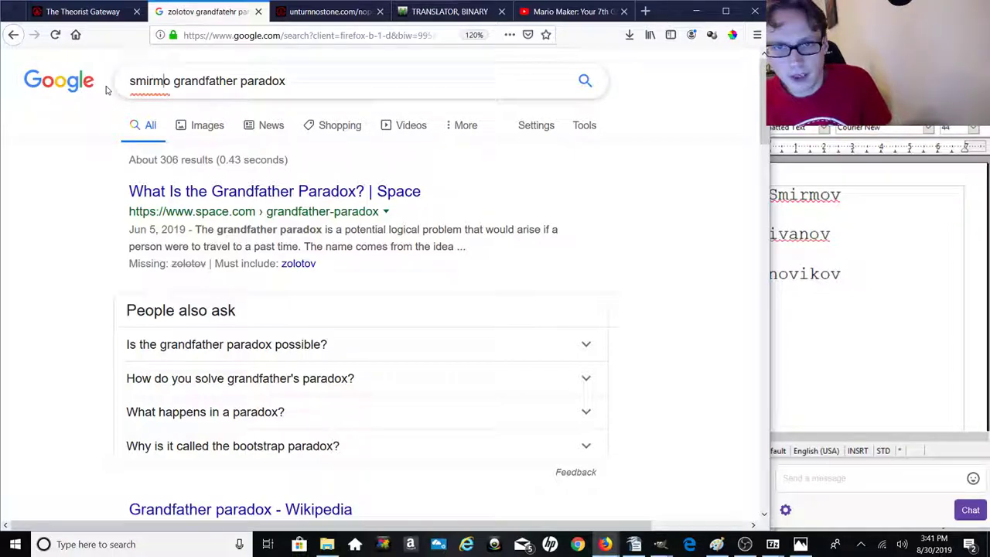
text(v)
key(Return)
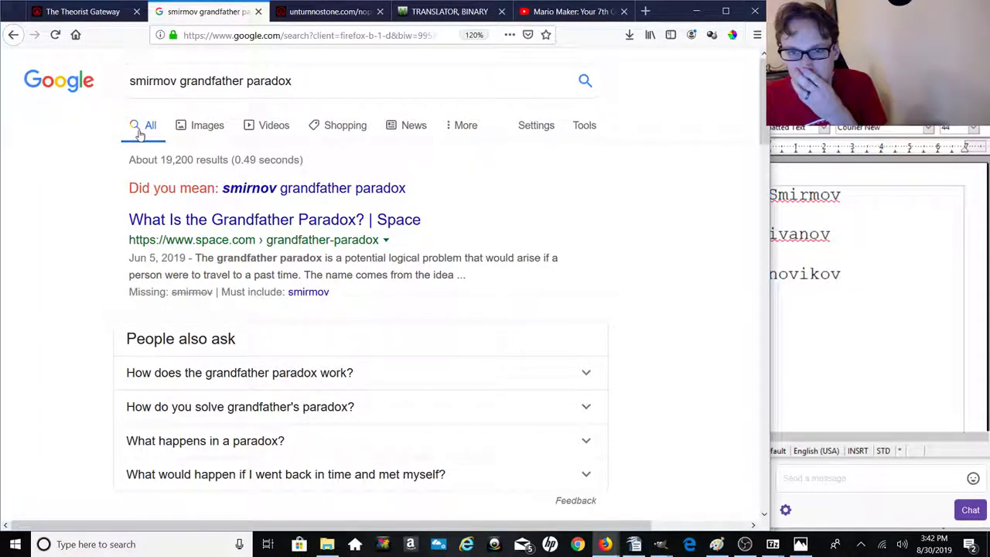
click(261, 198)
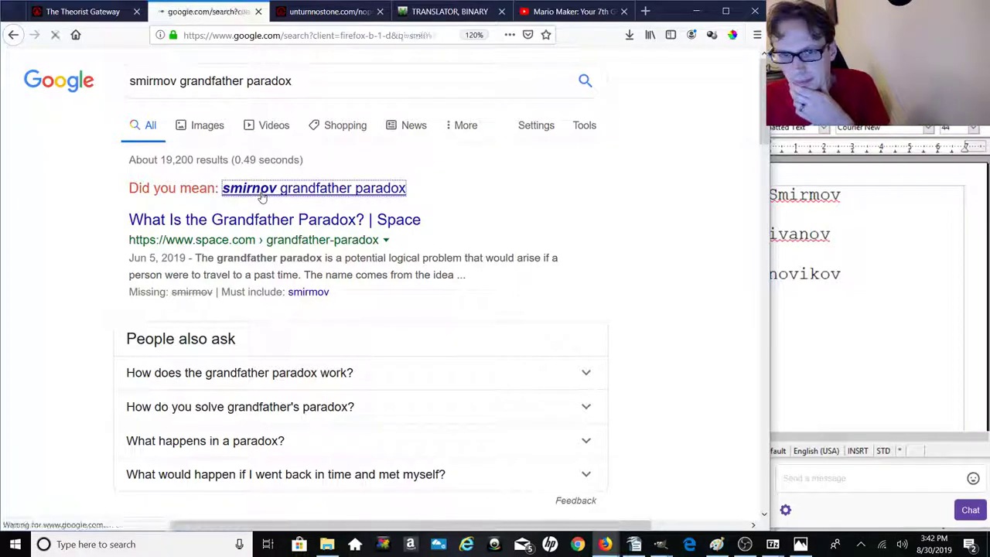
Step: Narrow the scratch pad window to uncover the browser and search Google for "ivanov grandfather paradox"
click(843, 319)
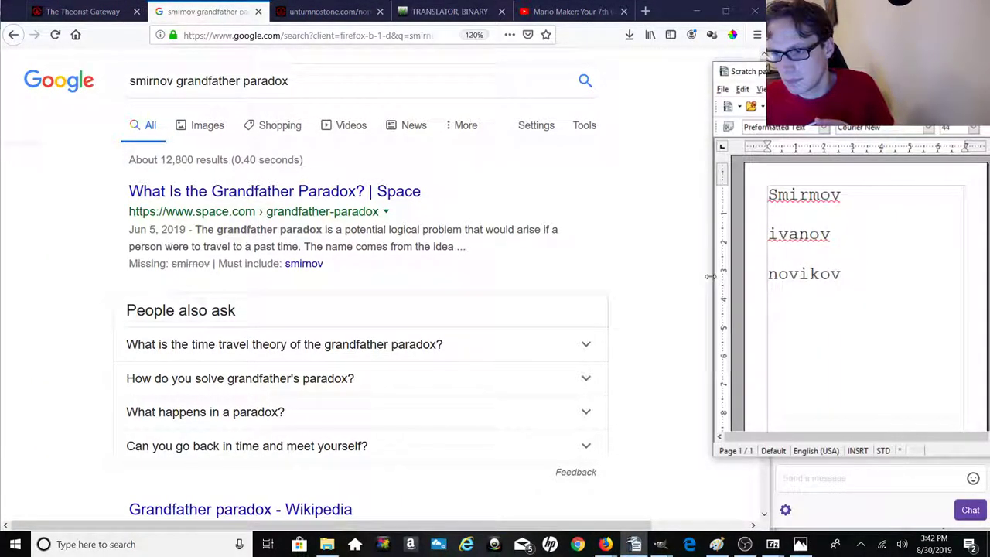
drag(710, 276, 785, 279)
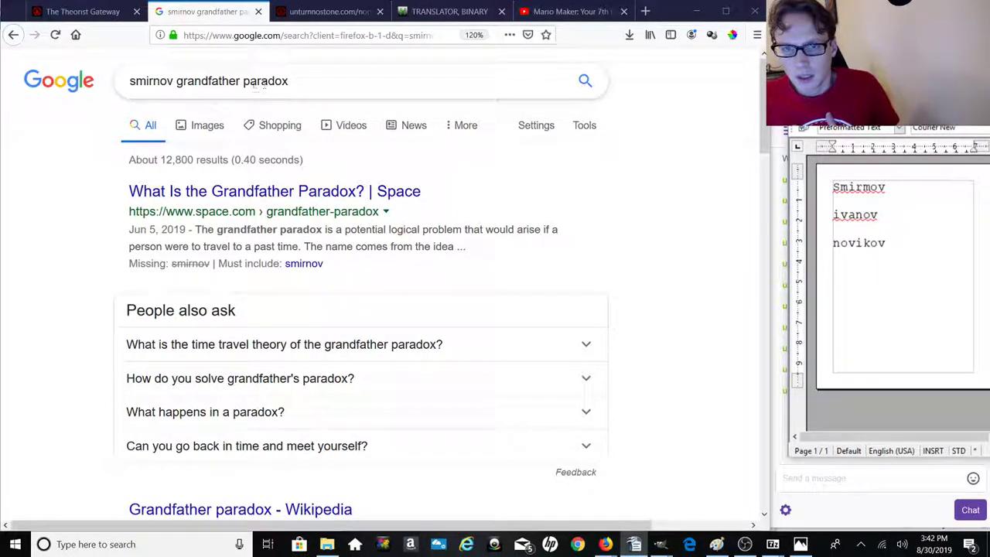
drag(177, 81, 128, 85)
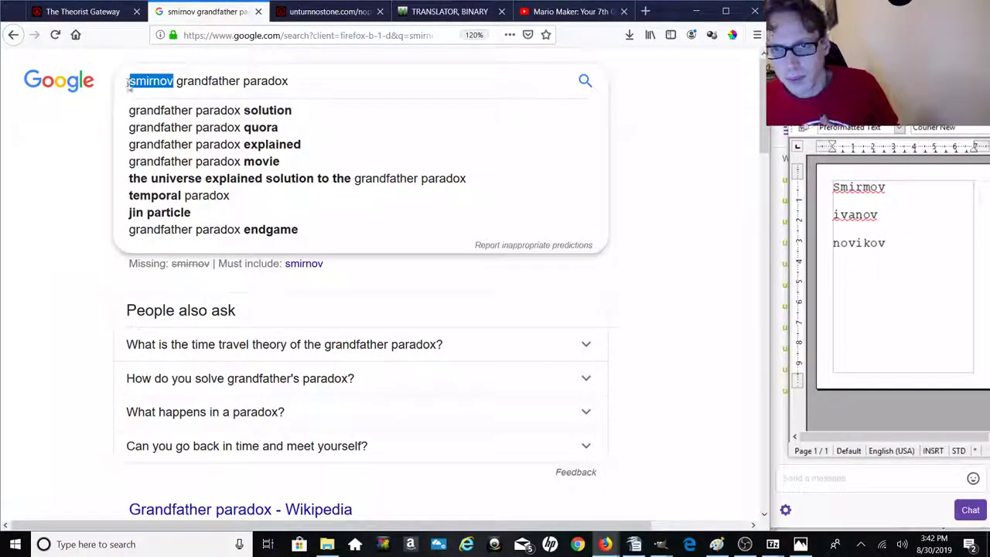
text(ivan)
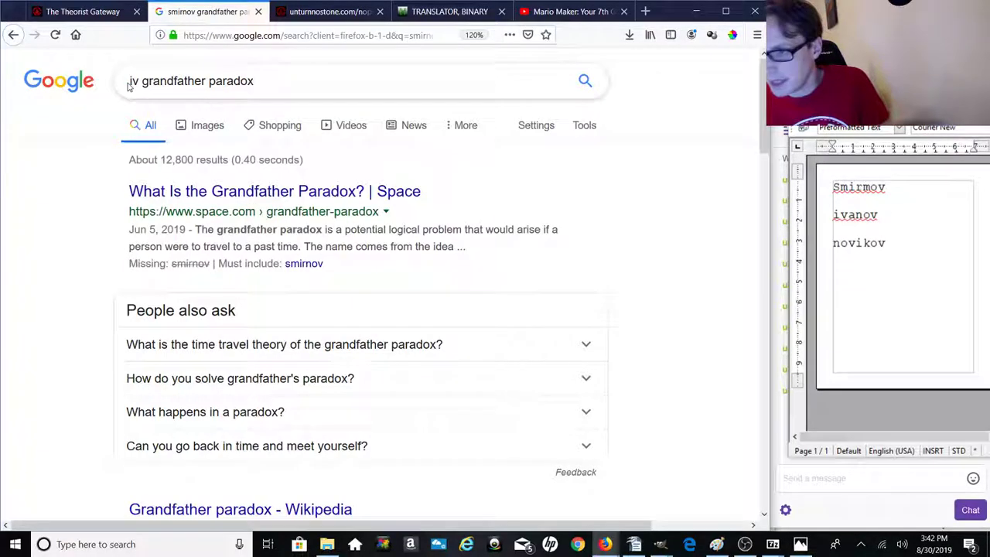
text(ov)
key(Return)
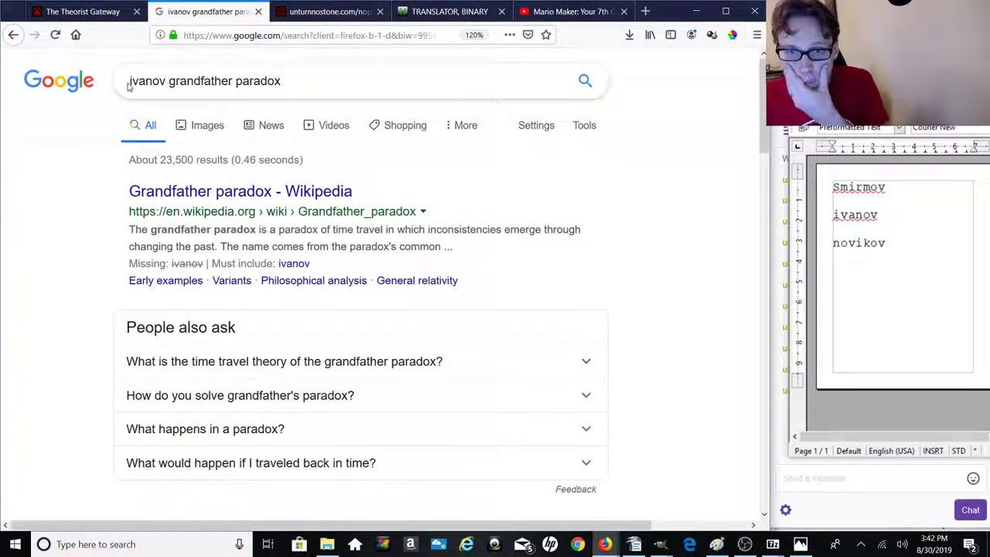
Step: Replace "ivanov" in the Google query with "novikov" and run the "novikov grandfather paradox" search
double_click(164, 85)
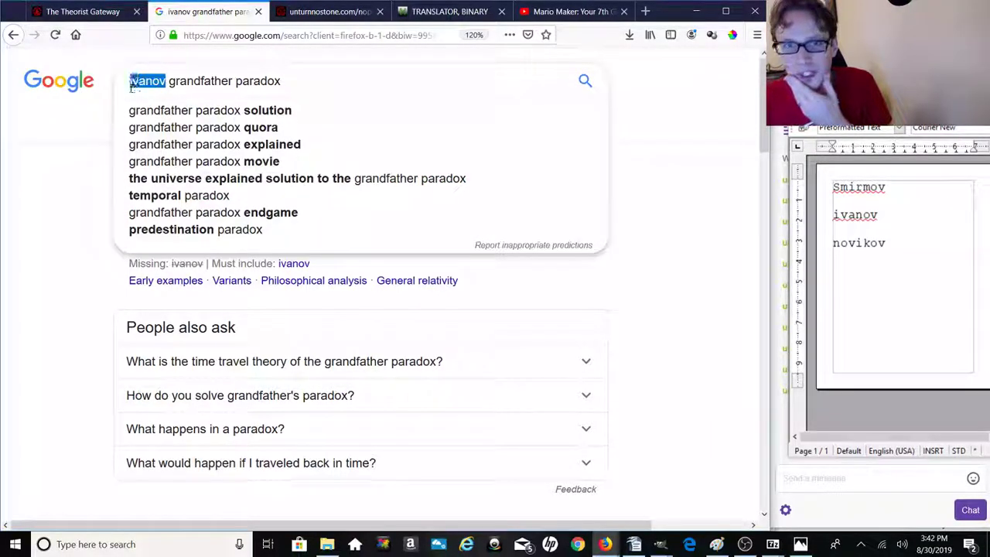
text(nov)
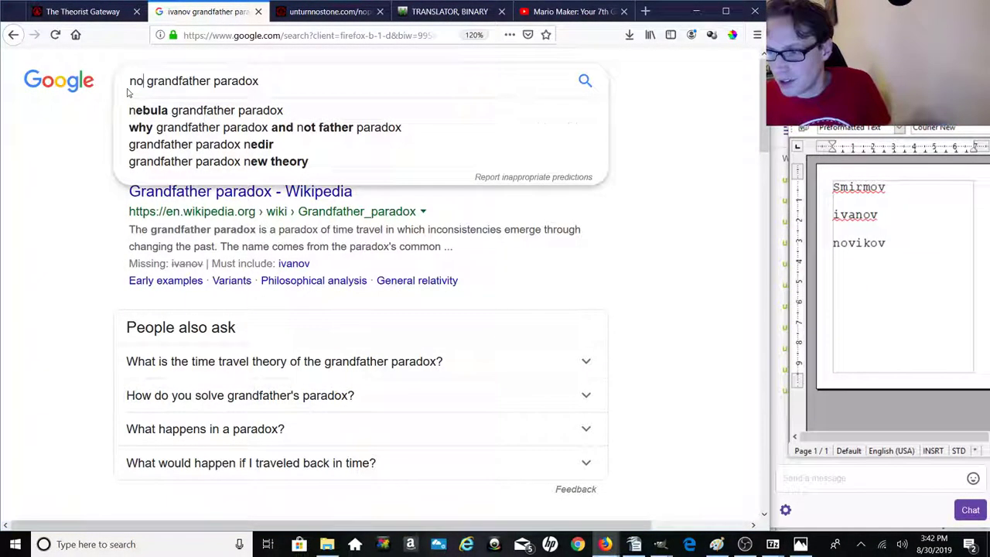
text(iko)
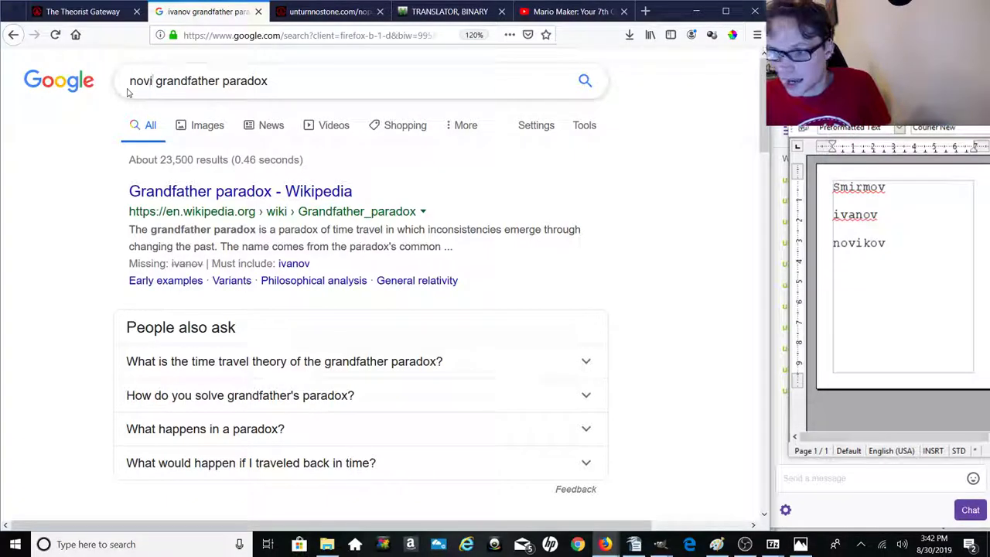
text(v)
key(Return)
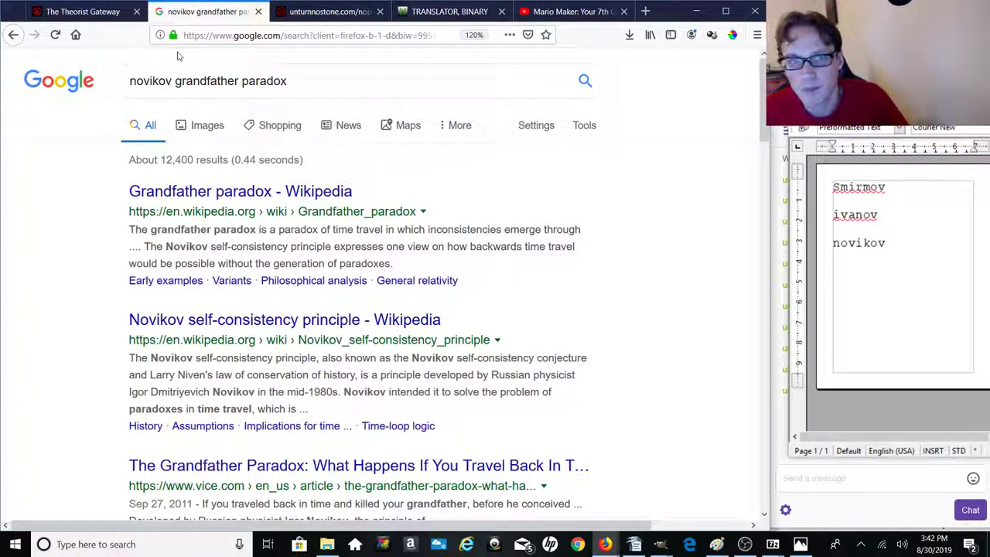
Step: Return to the maze page and add the line "M?v" above the first word in the scratch pad
click(101, 17)
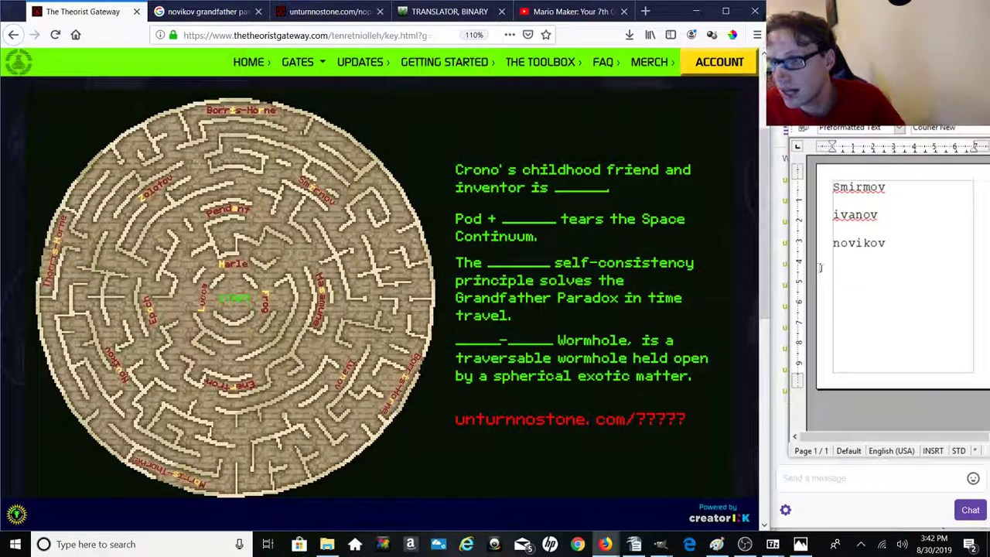
click(833, 187)
key(Return)
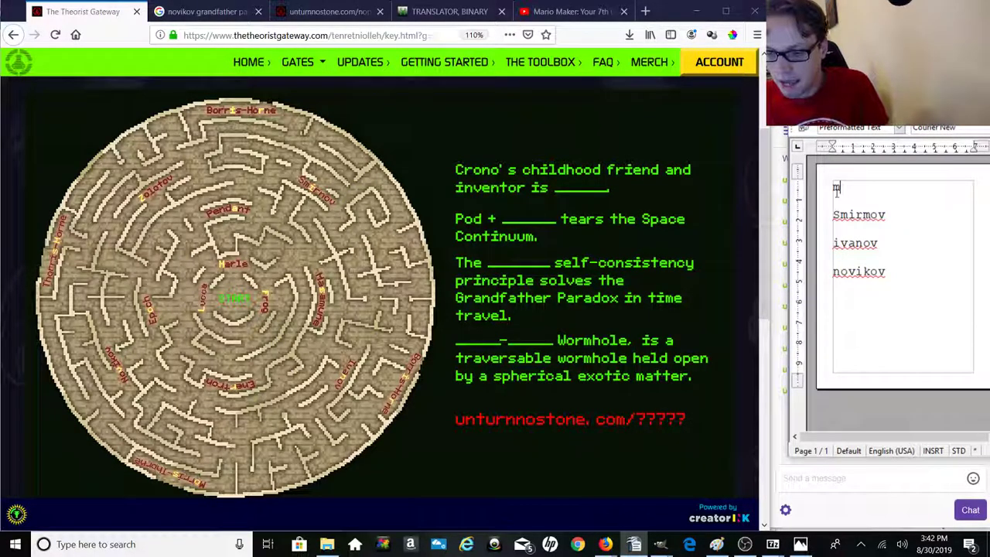
text(M?v)
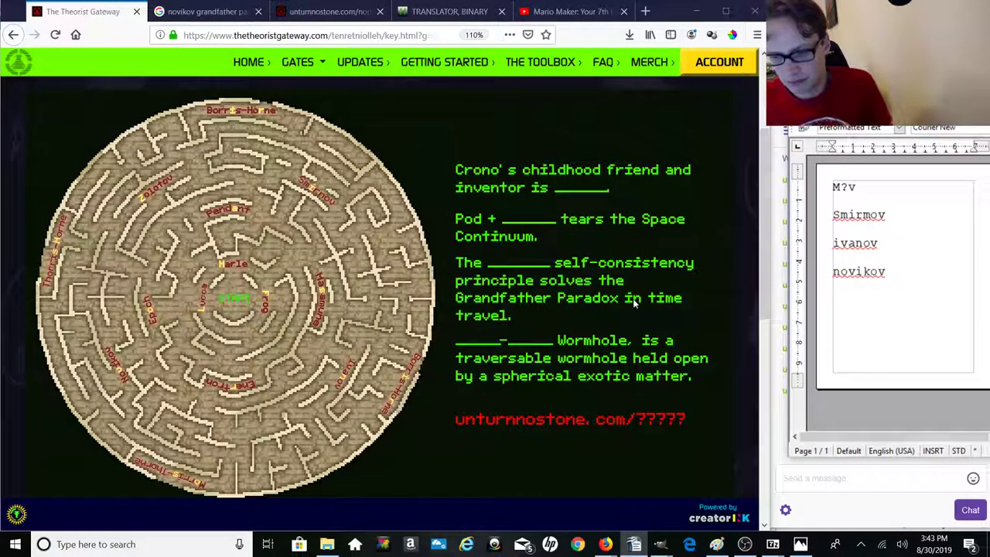
text(i)
key(BackSpace)
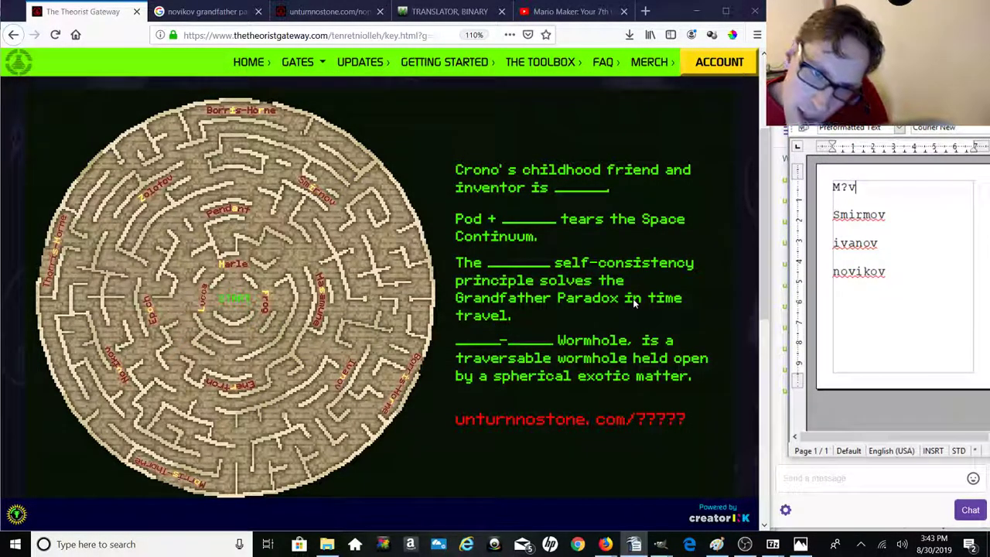
key(BackSpace)
key(BackSpace)
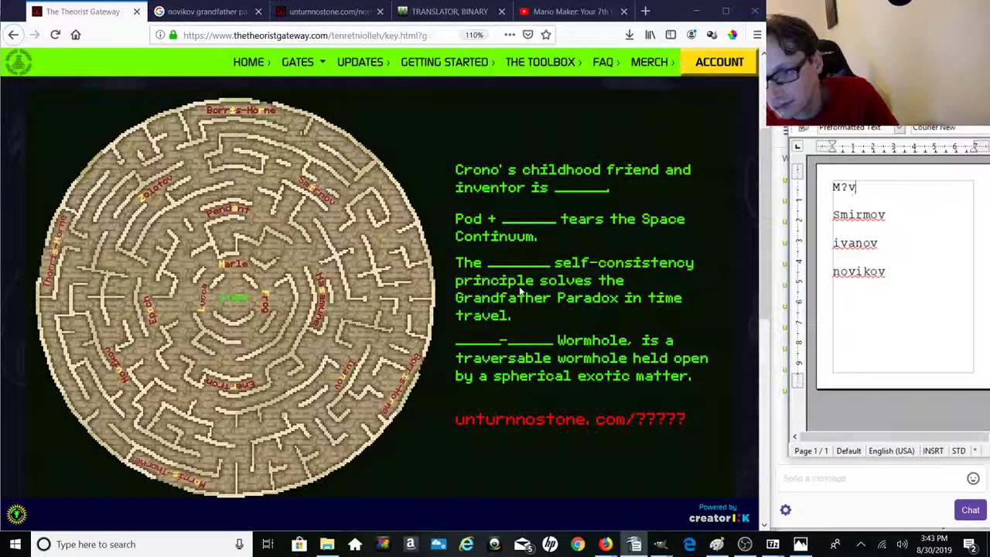
Step: Search Google for "types of wormholes" and look over the results for a match to the wormhole clue
click(211, 12)
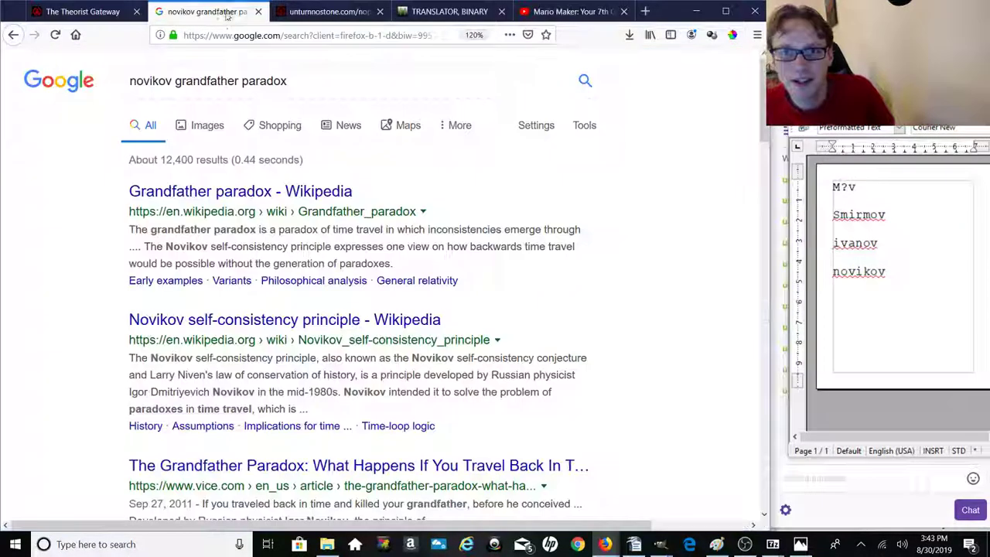
triple_click(196, 86)
text(ty)
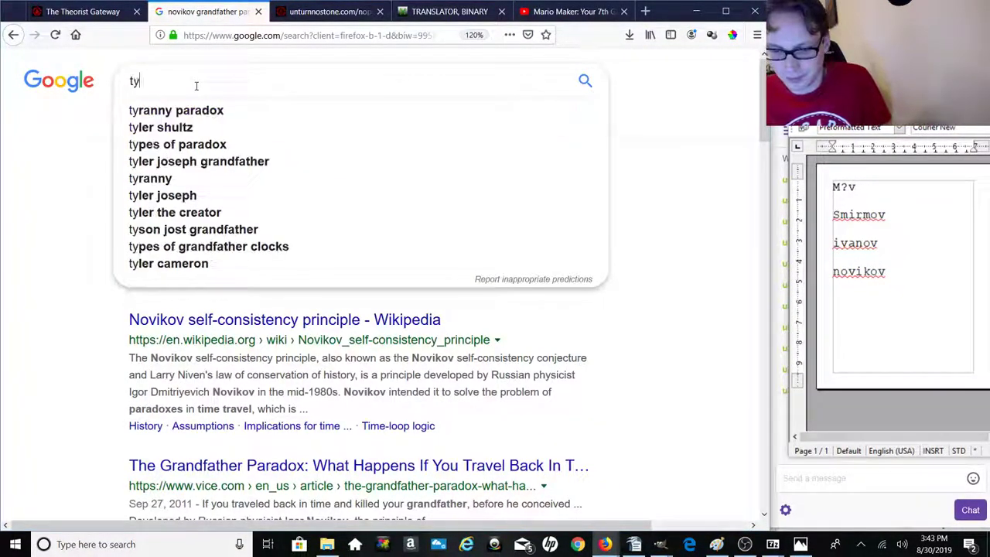
text(pes of w)
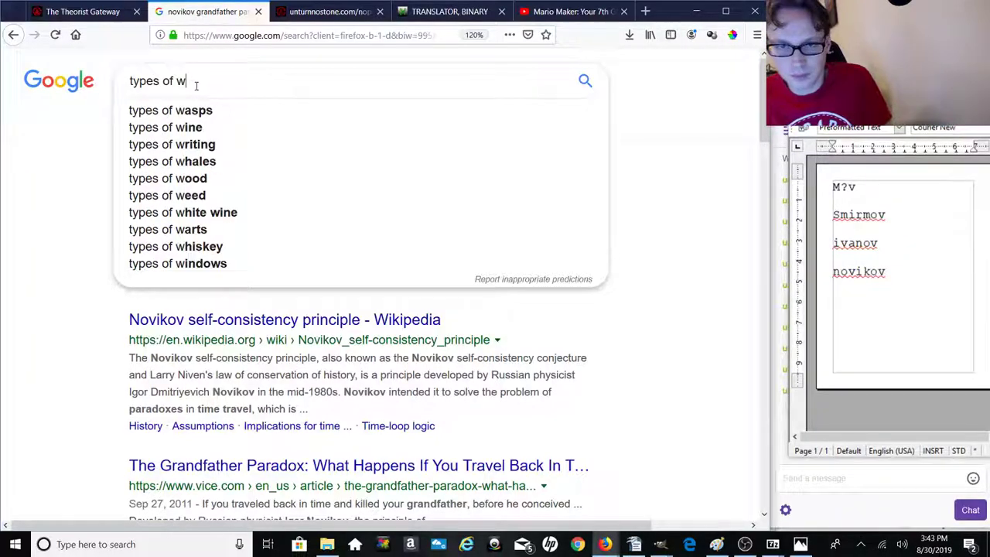
text(ormho)
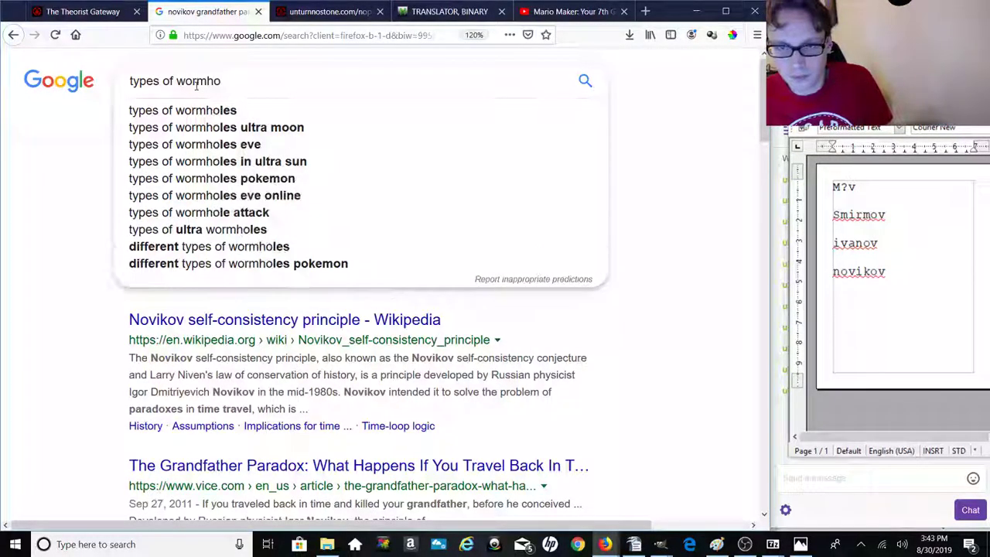
click(194, 110)
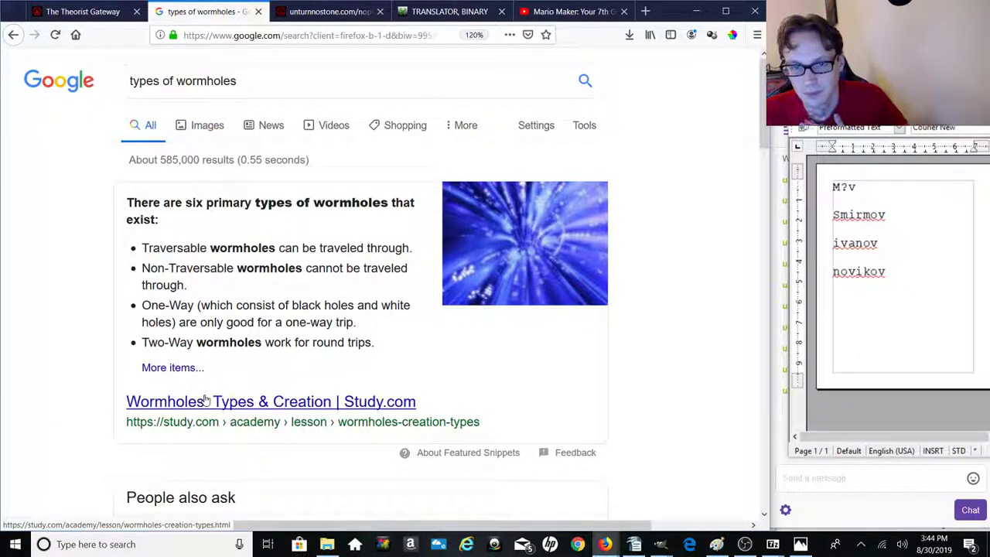
scroll(205, 397, down, 10)
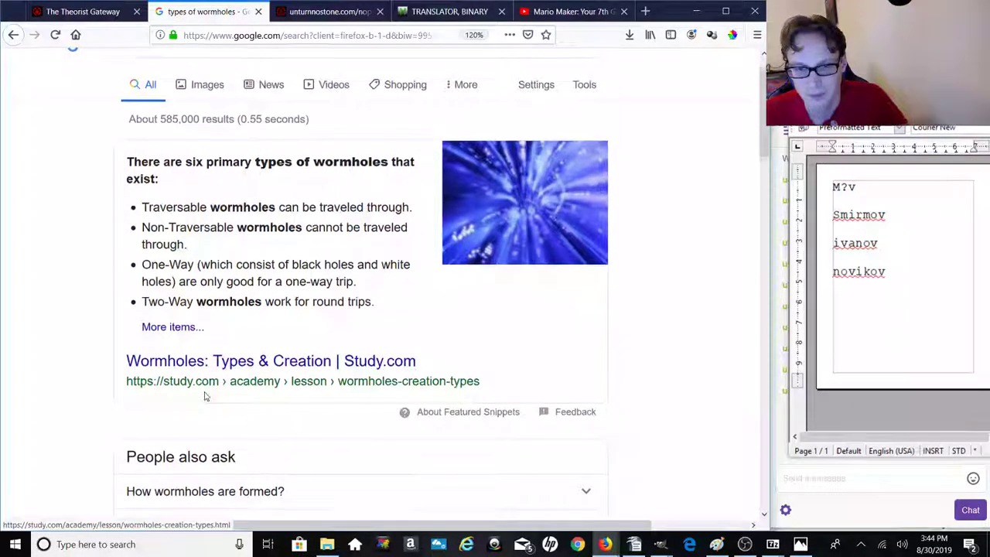
scroll(205, 394, up, 1)
scroll(205, 395, up, 5)
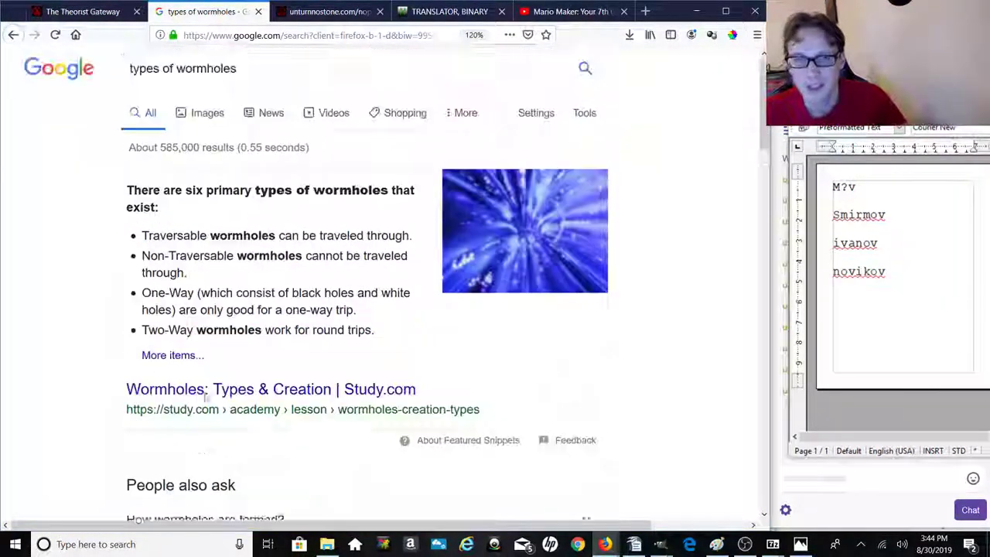
Step: Consult the maze and add the candidate "borris-horne" on a new line below "novikov" in the scratch pad
click(83, 10)
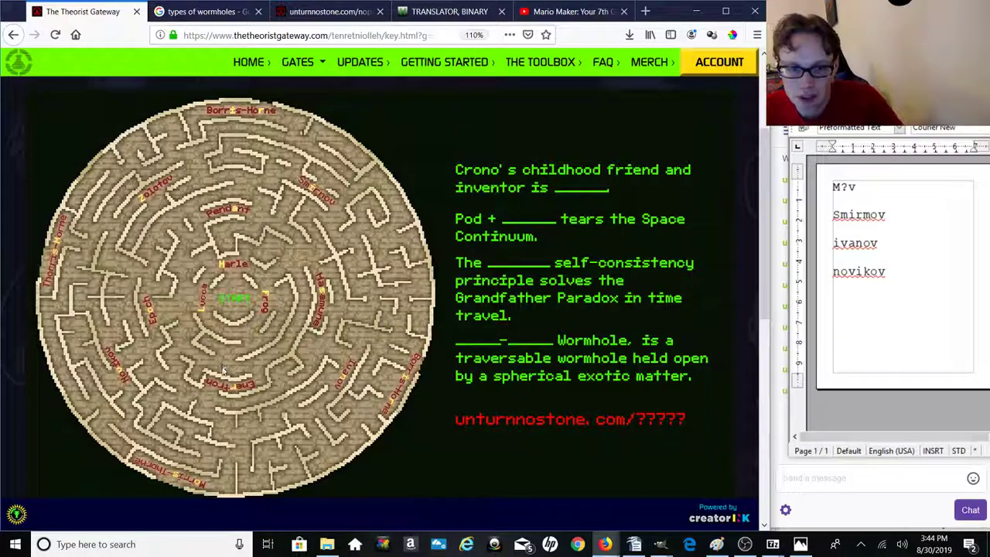
click(857, 332)
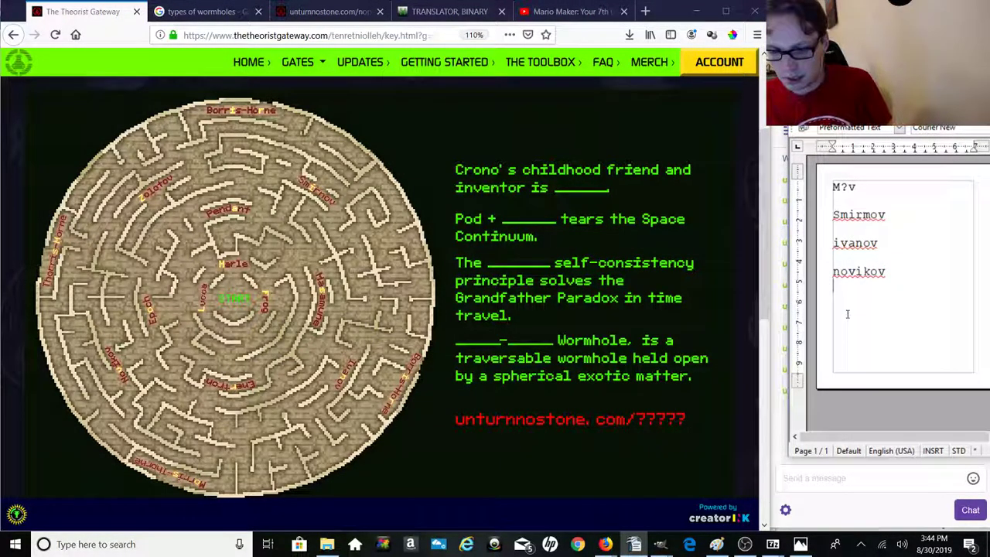
text(bor)
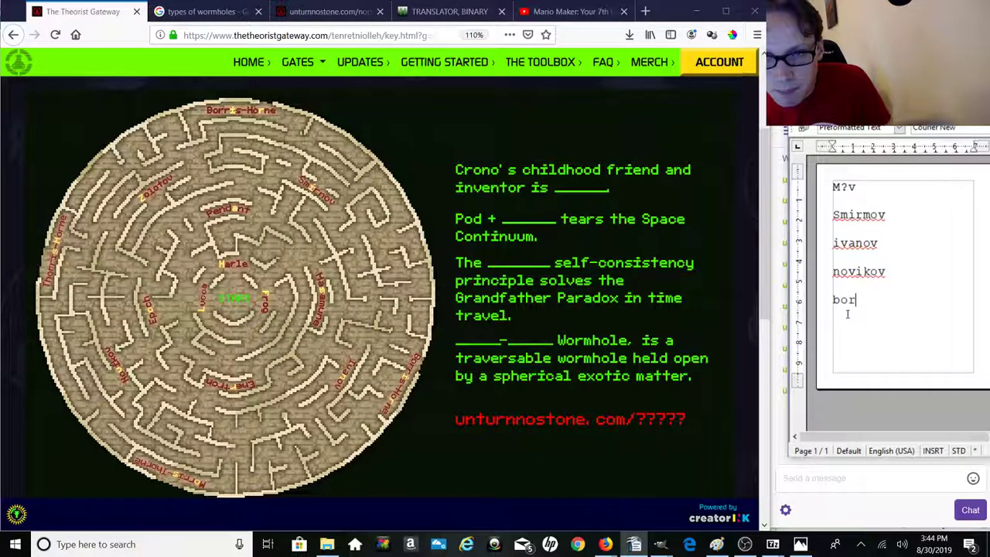
text(ris-h)
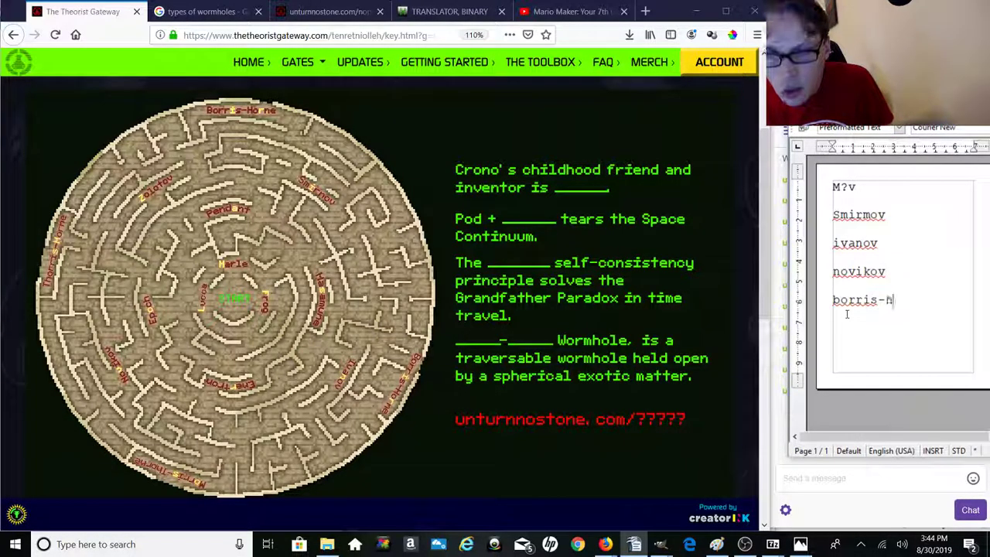
text(orne)
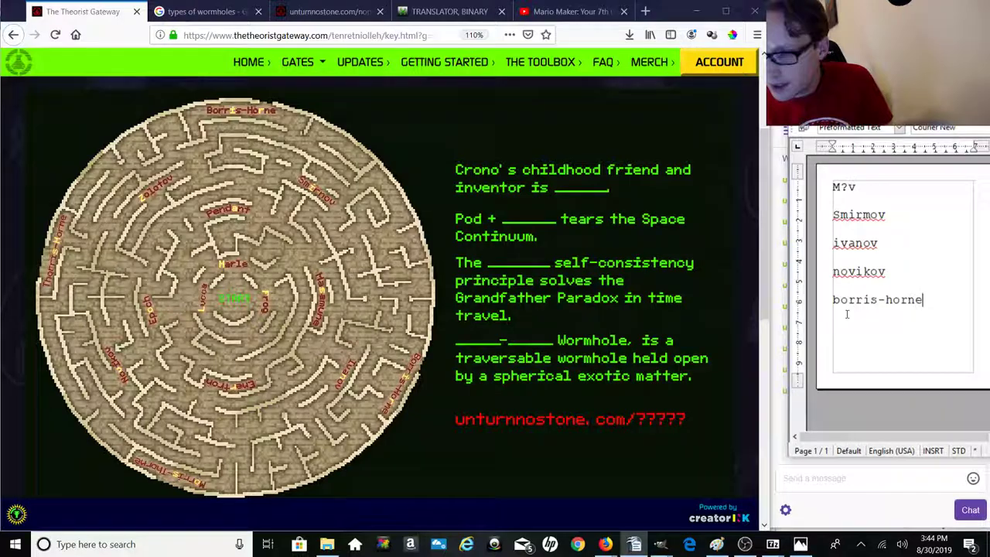
Step: Copy "borris-horne" from the scratch pad into the Google query and search for "borris-horne wormhole"
drag(910, 306, 835, 305)
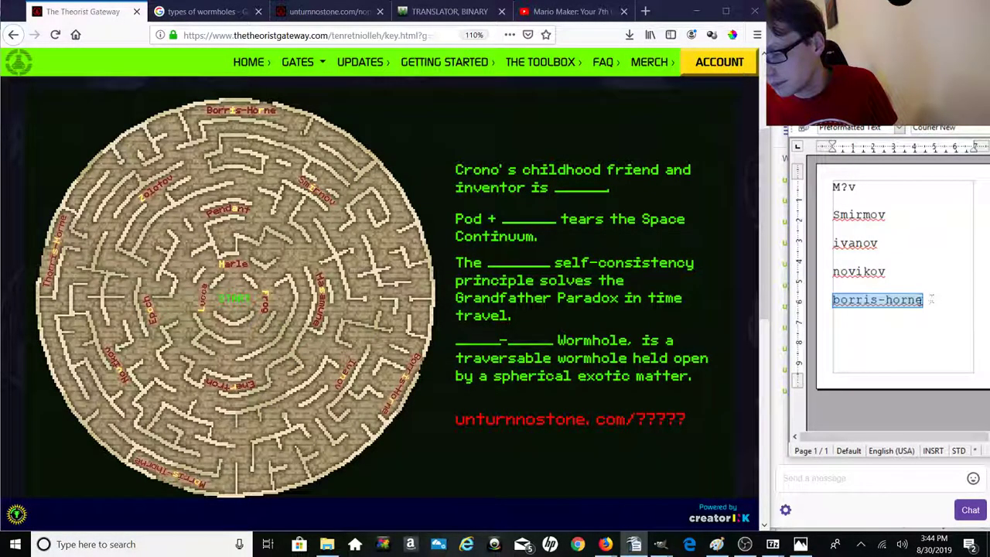
right_click(901, 304)
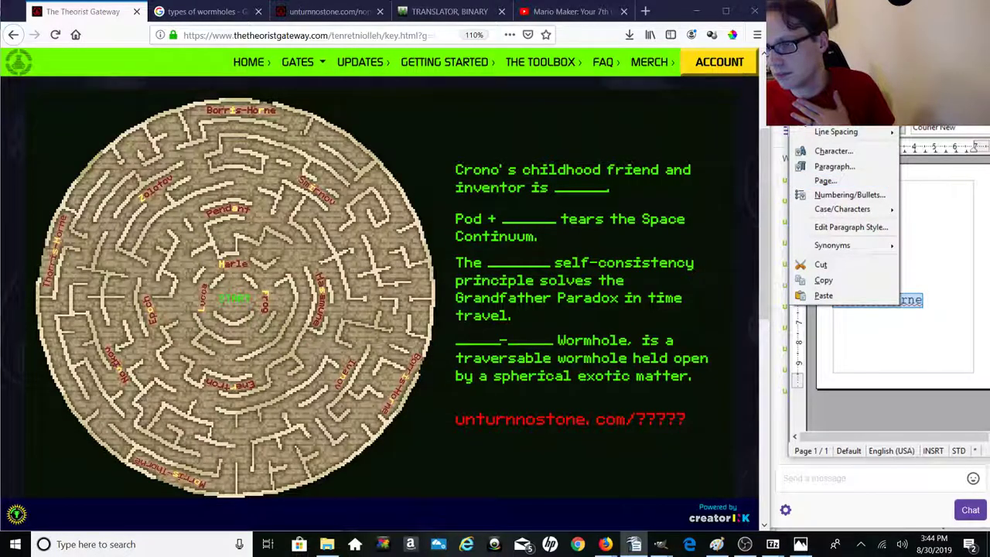
click(831, 280)
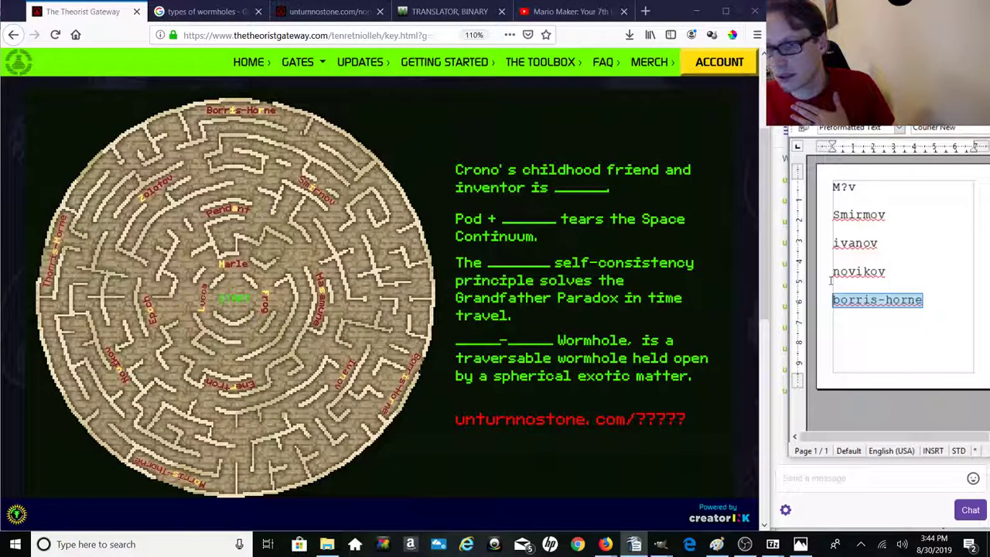
click(185, 11)
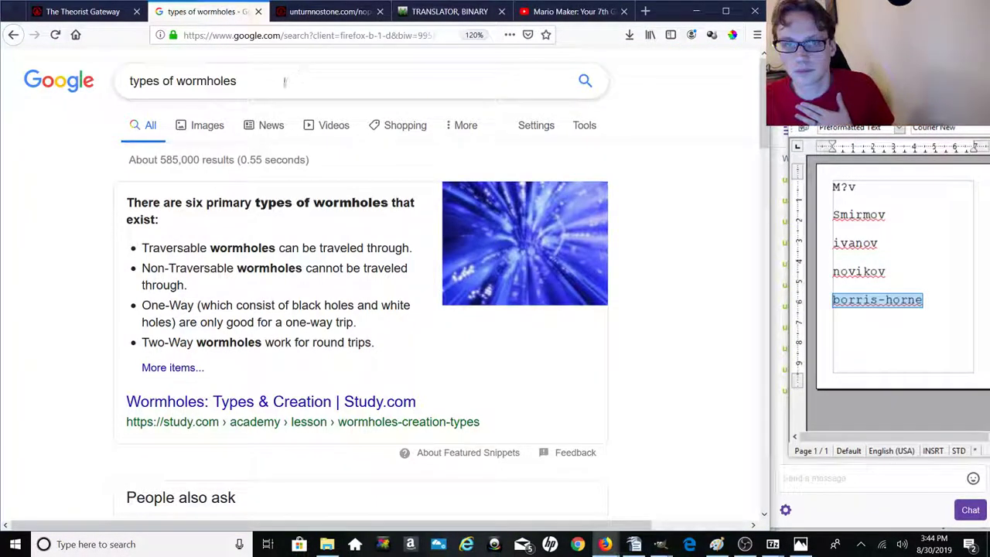
drag(173, 85, 128, 87)
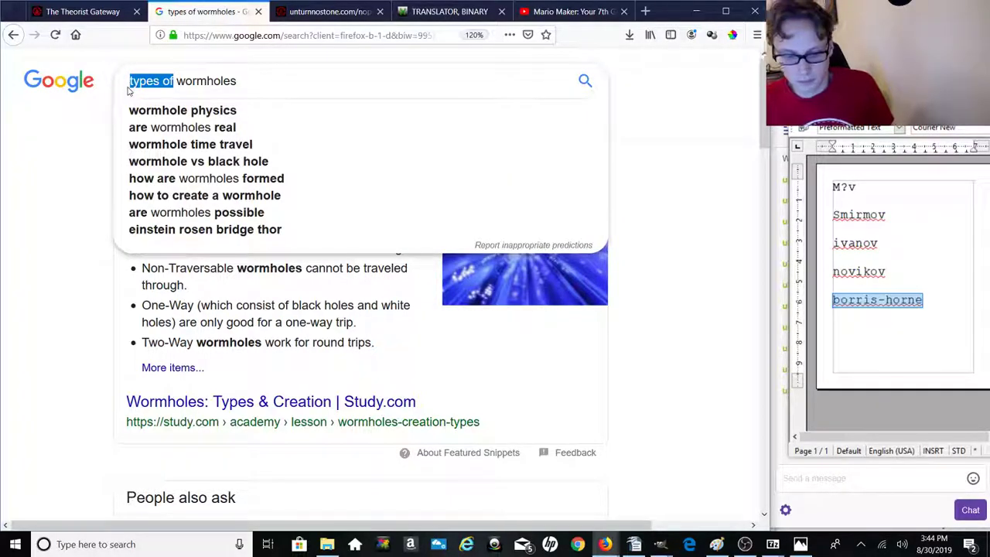
key(ctrl+v)
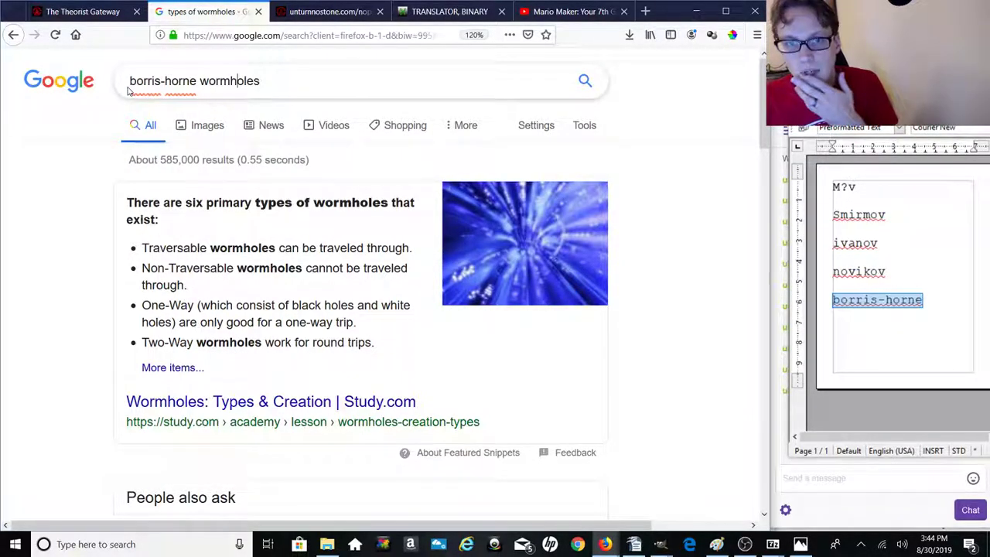
key(BackSpace)
key(Return)
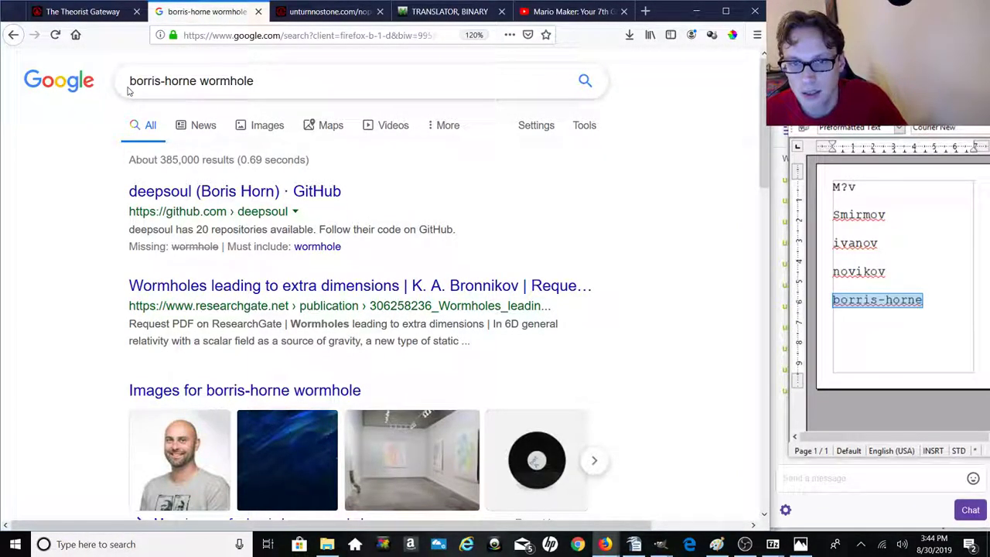
Step: Consult the maze and replace the "borris-horne" line in the scratch pad with "morris-thorne"
click(89, 21)
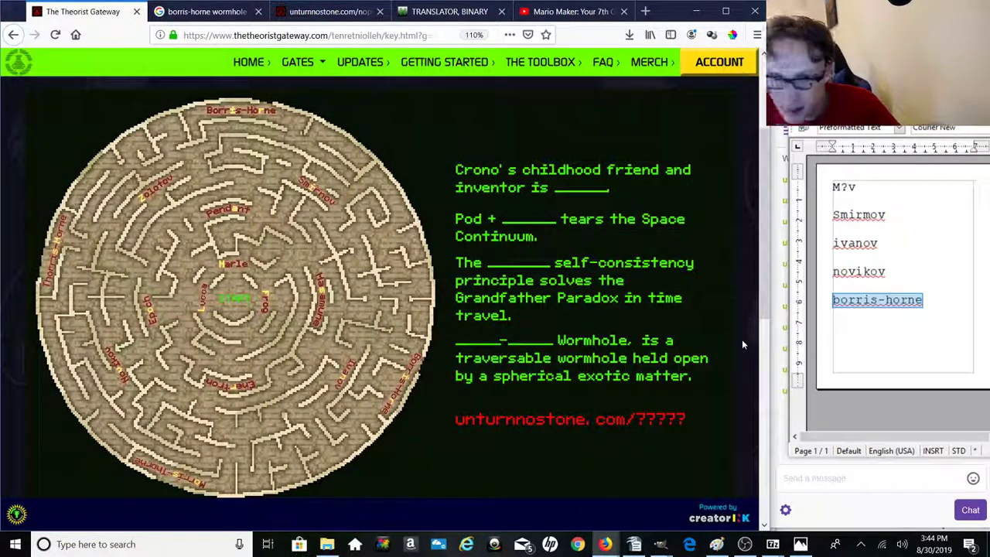
click(922, 300)
shift+click(818, 301)
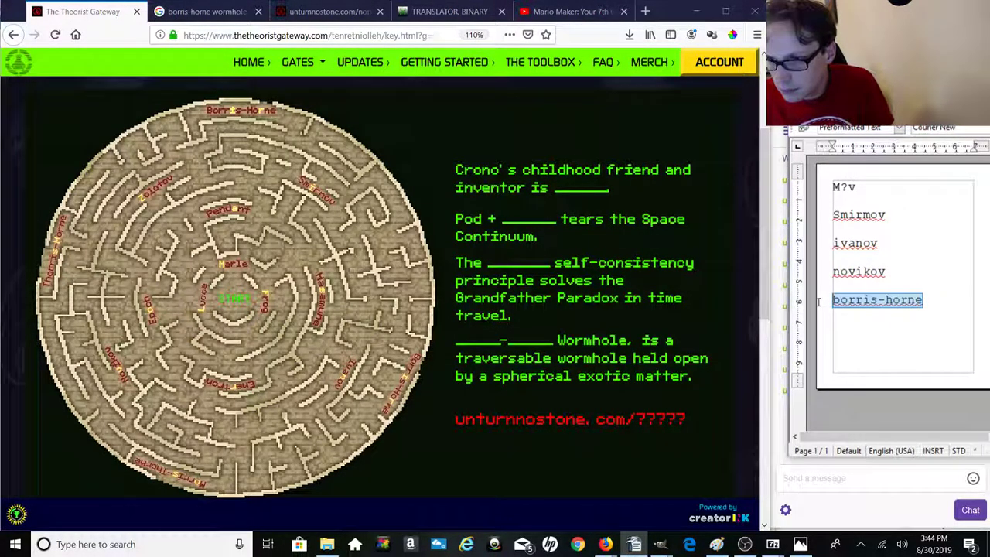
text(mor)
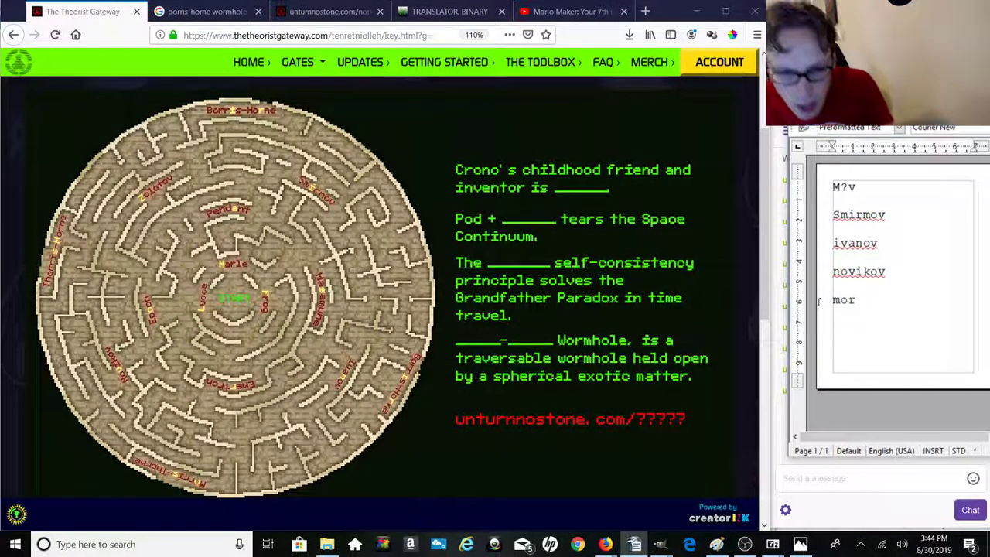
text(ris)
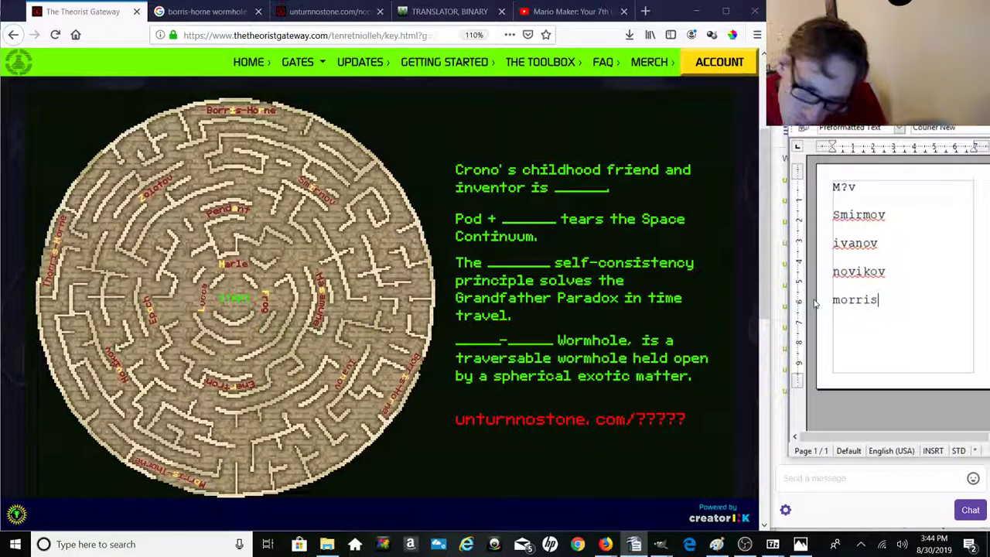
text(-t)
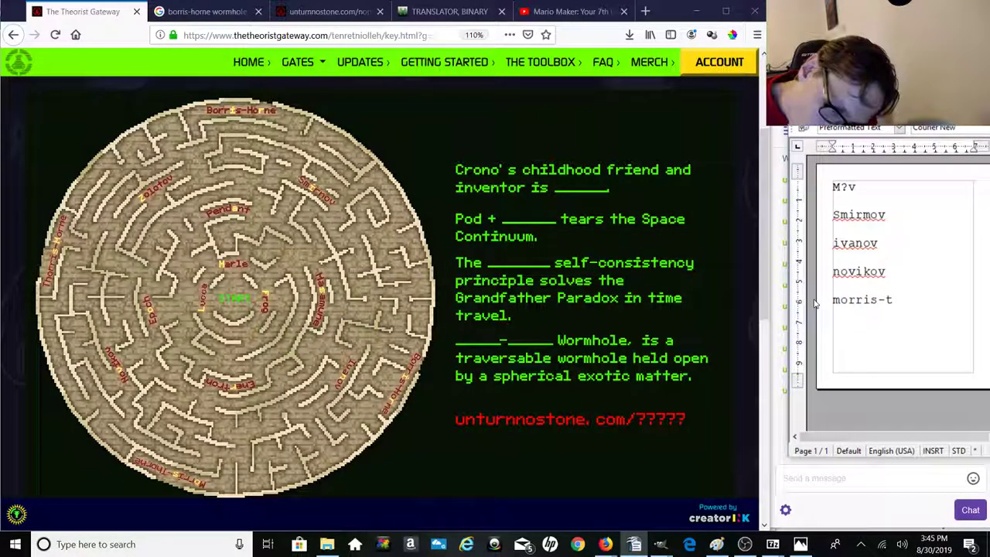
text(horne)
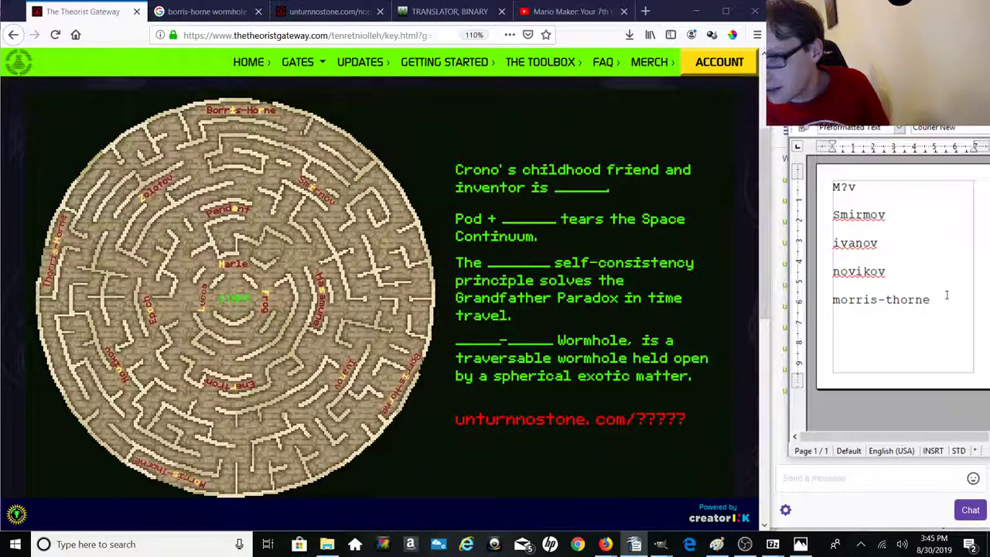
Step: Copy "morris-thorne" from the scratch pad into the Google query and search for "morris-thorne wormhole"
drag(932, 301, 836, 302)
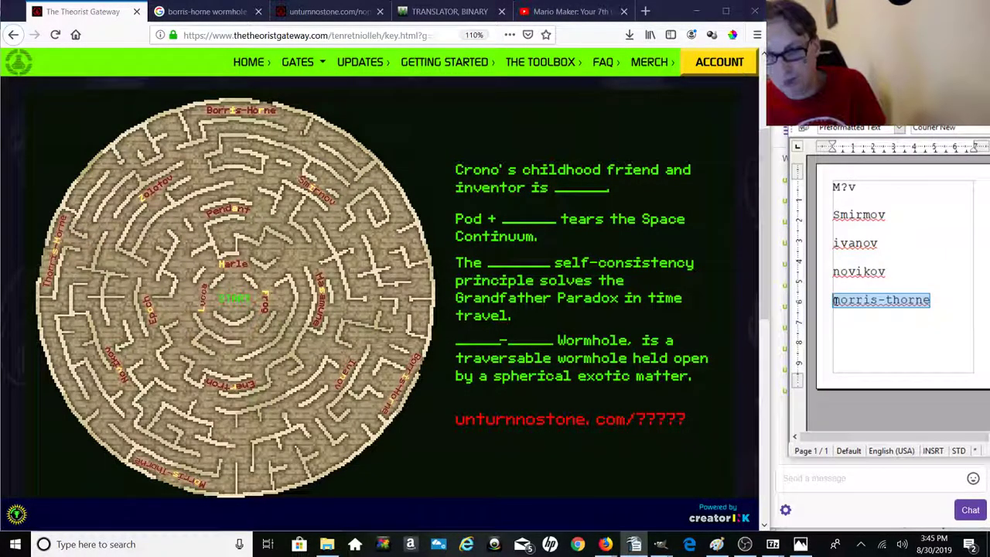
click(203, 11)
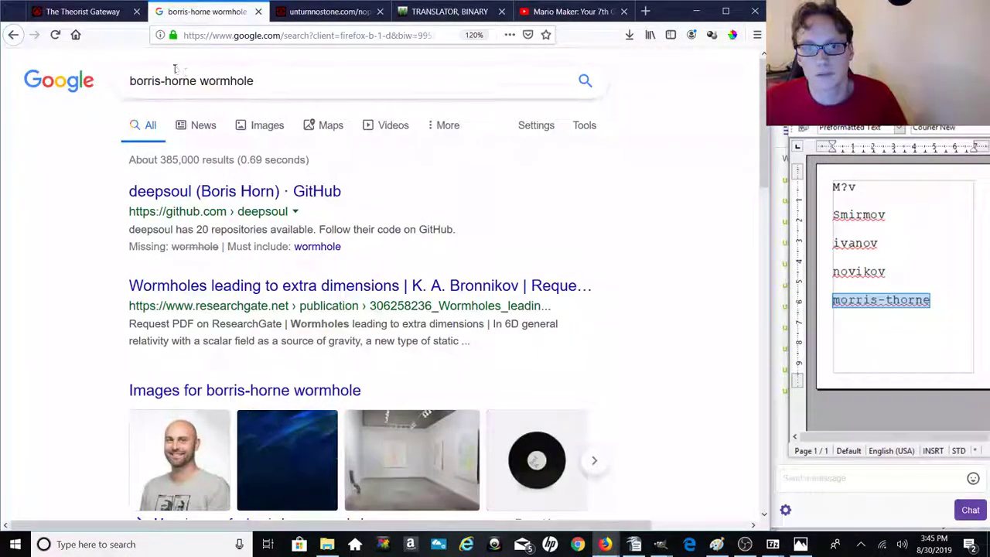
drag(196, 81, 122, 80)
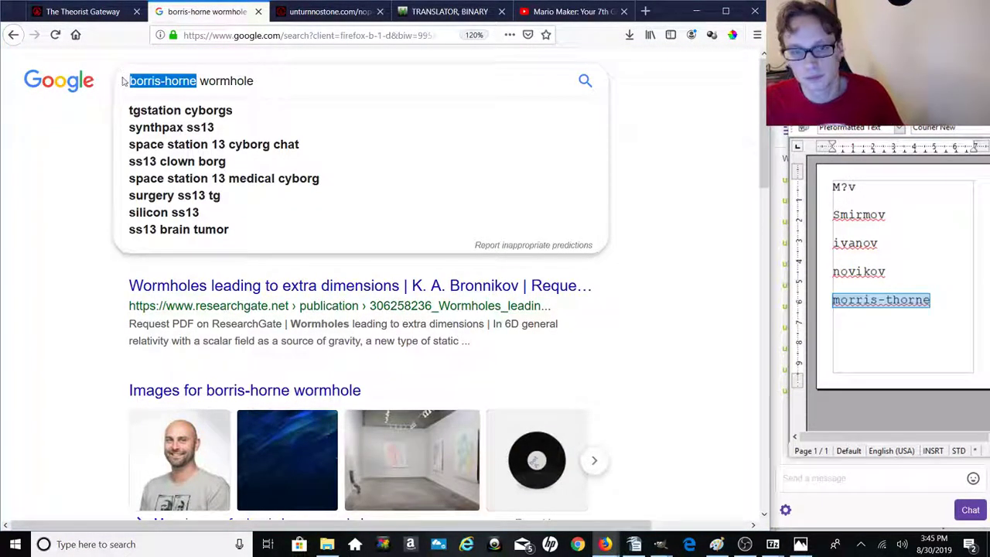
key(ctrl+v)
key(Return)
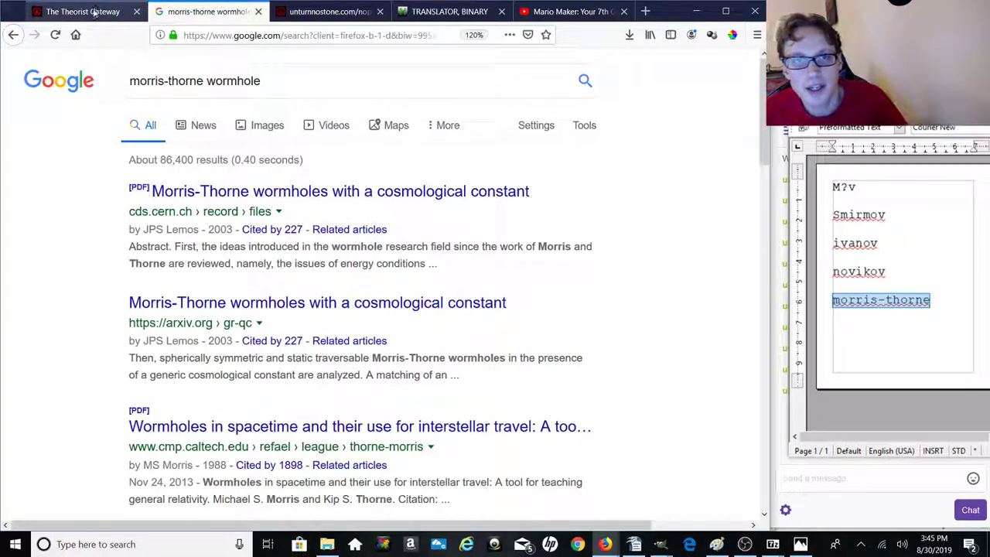
Step: Return to the maze page and change the first line of the scratch pad to "Mavos"
click(122, 11)
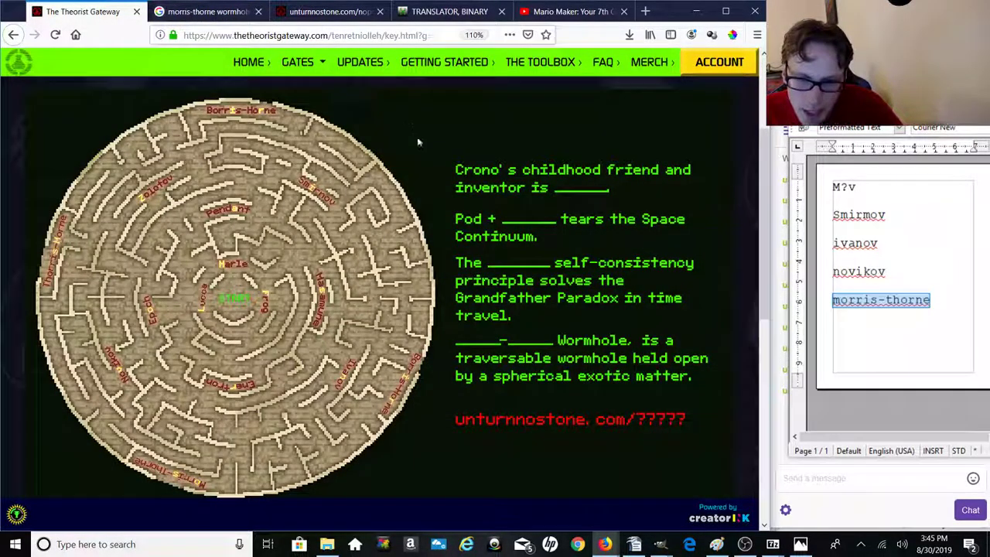
click(862, 187)
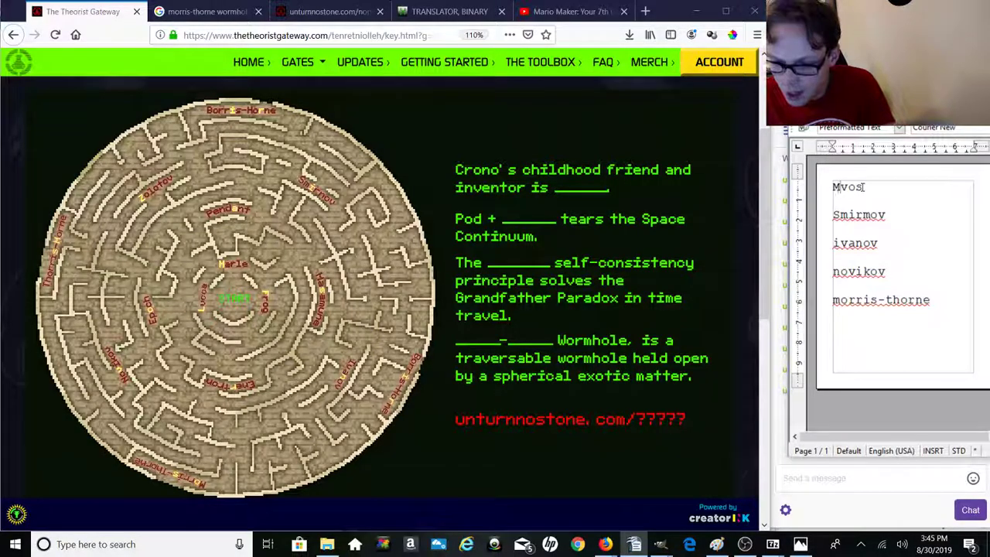
double_click(865, 186)
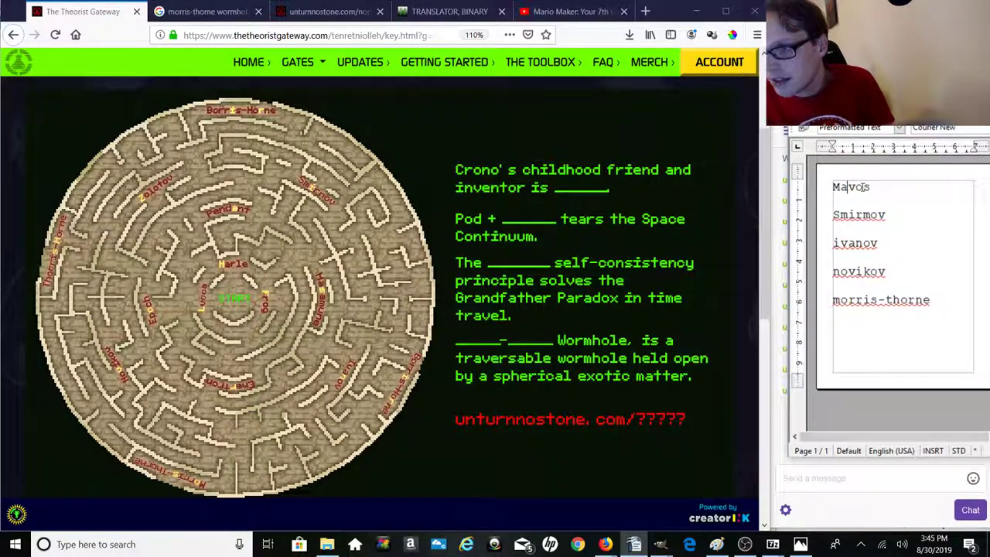
Step: Try the address unturnnostone.com/mavos in the tab showing the zip download page
click(309, 12)
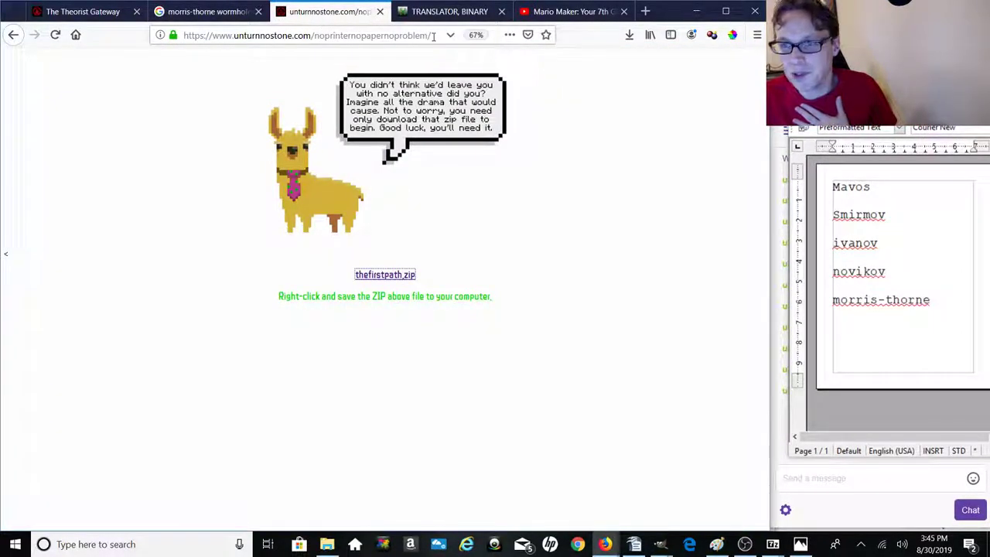
drag(434, 36, 306, 41)
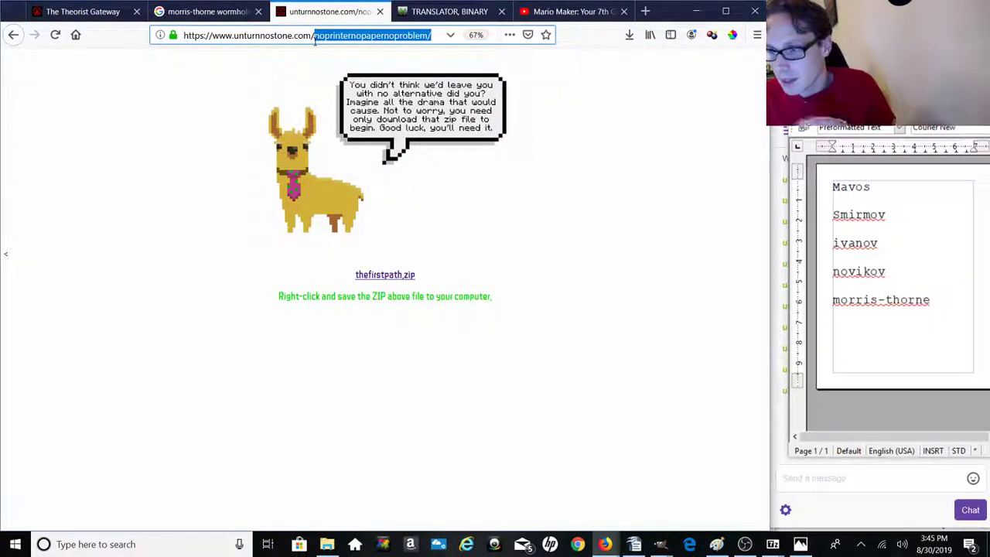
text(mavos)
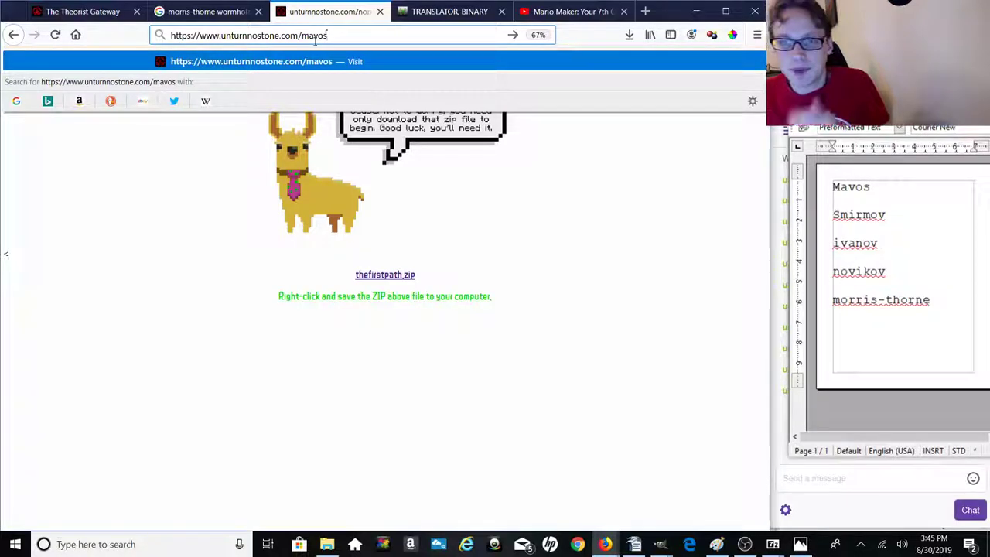
key(Return)
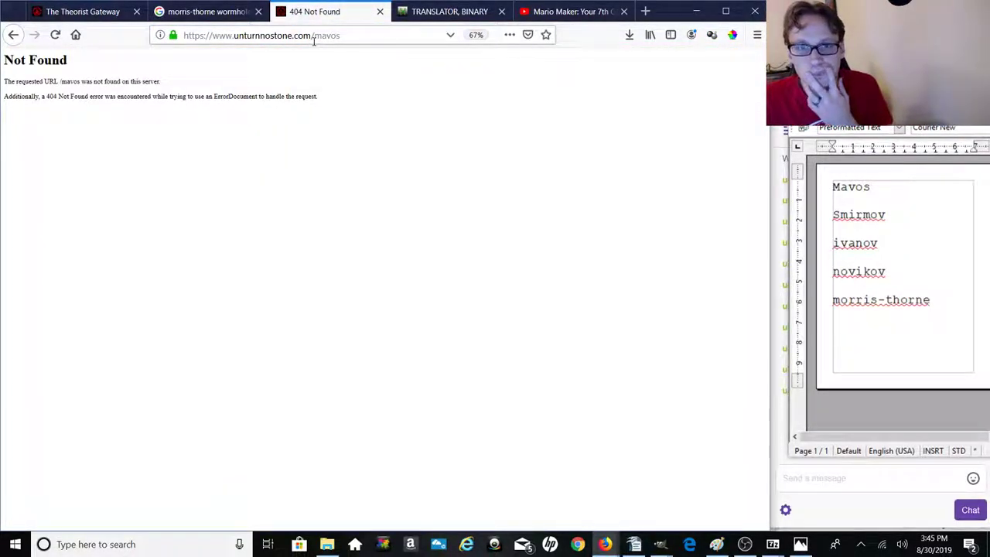
Step: Try the address variants unturnnostone.com/mrvos and unturnnostone.com/movos by swapping the second letter of the path
click(325, 39)
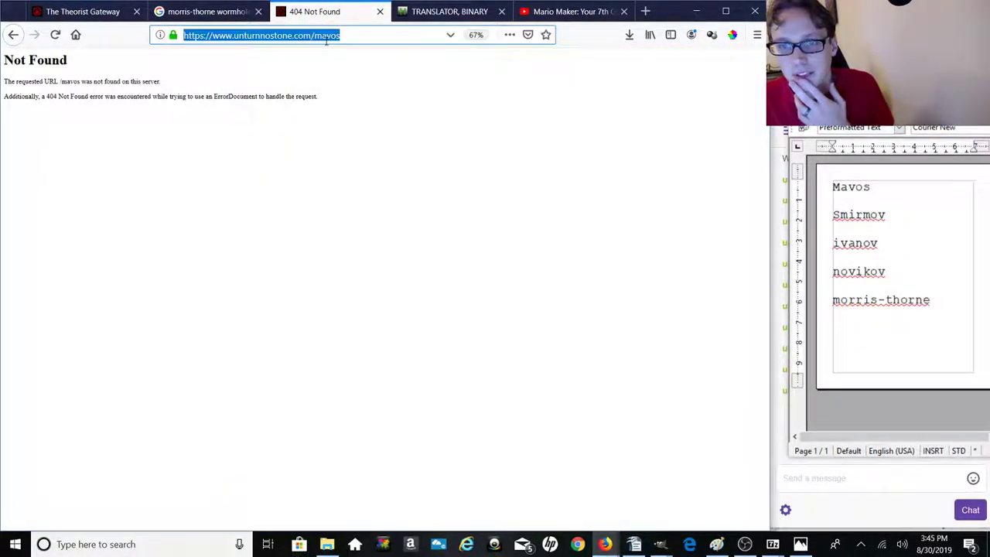
click(326, 36)
key(BackSpace)
text(r)
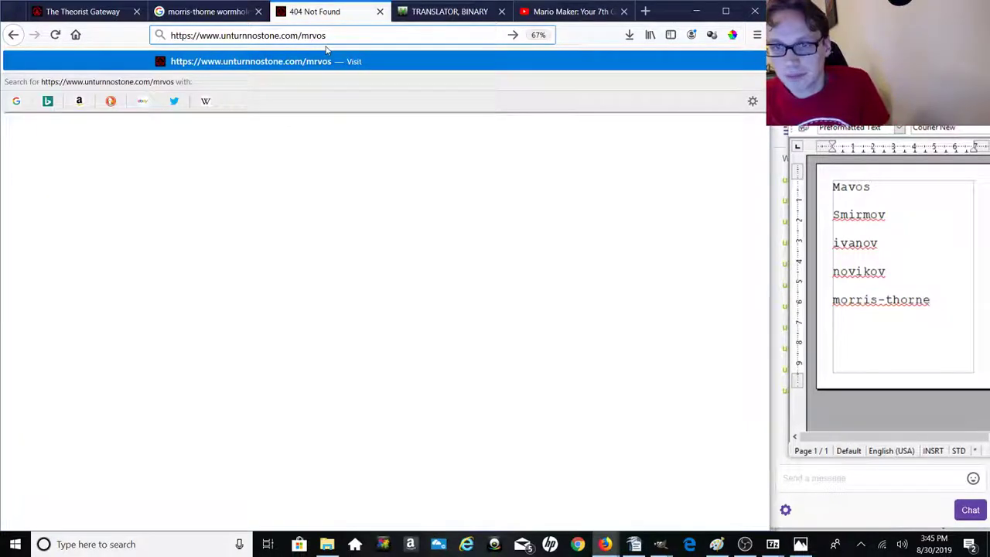
key(Return)
click(325, 39)
click(325, 36)
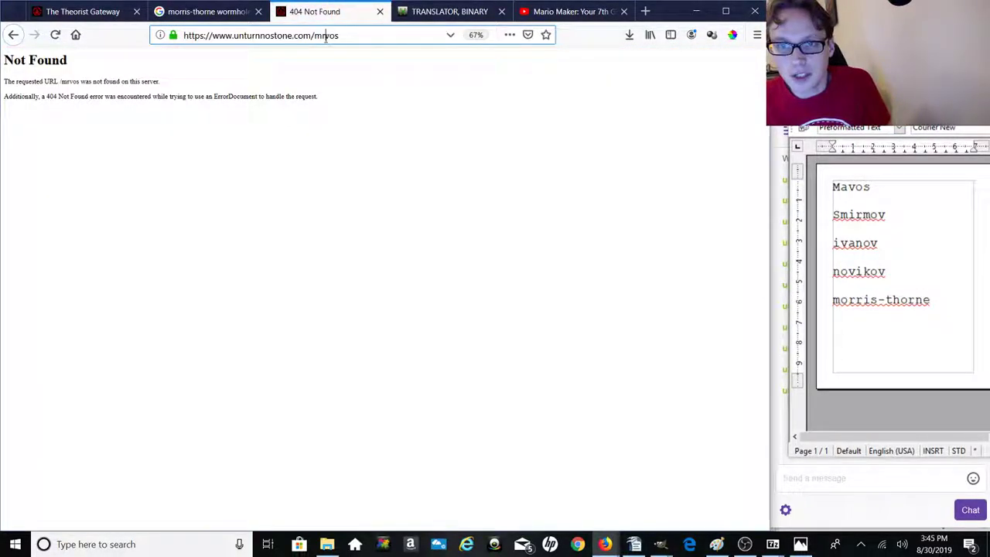
key(BackSpace)
text(o)
key(Return)
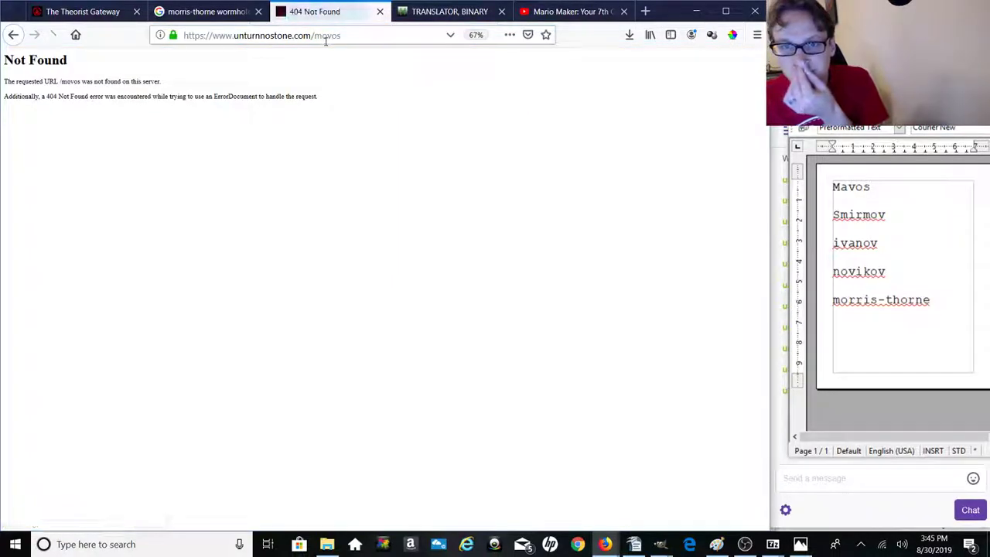
Step: Recheck the maze and the wormhole search results, and try the address unturnnostone.com/msvos
click(73, 13)
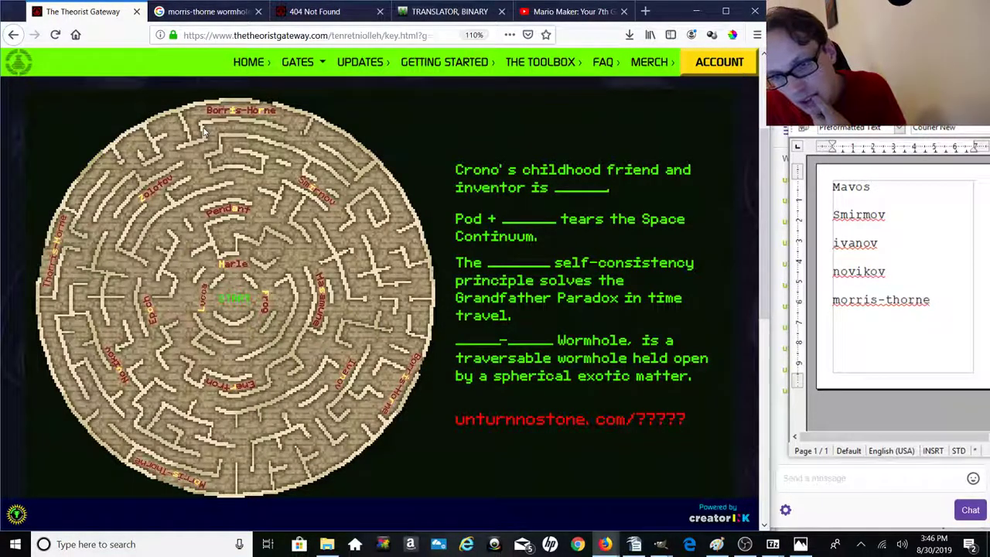
click(205, 11)
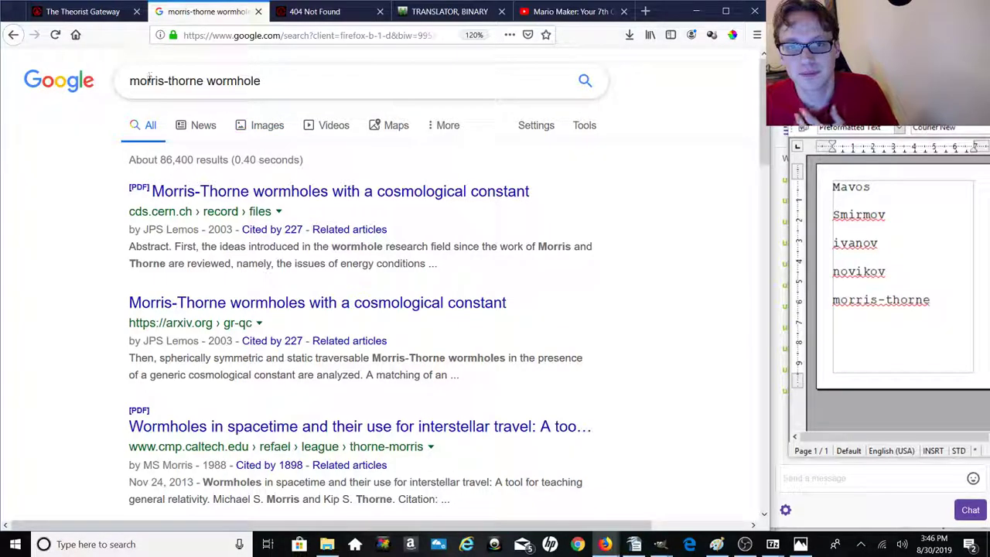
click(314, 11)
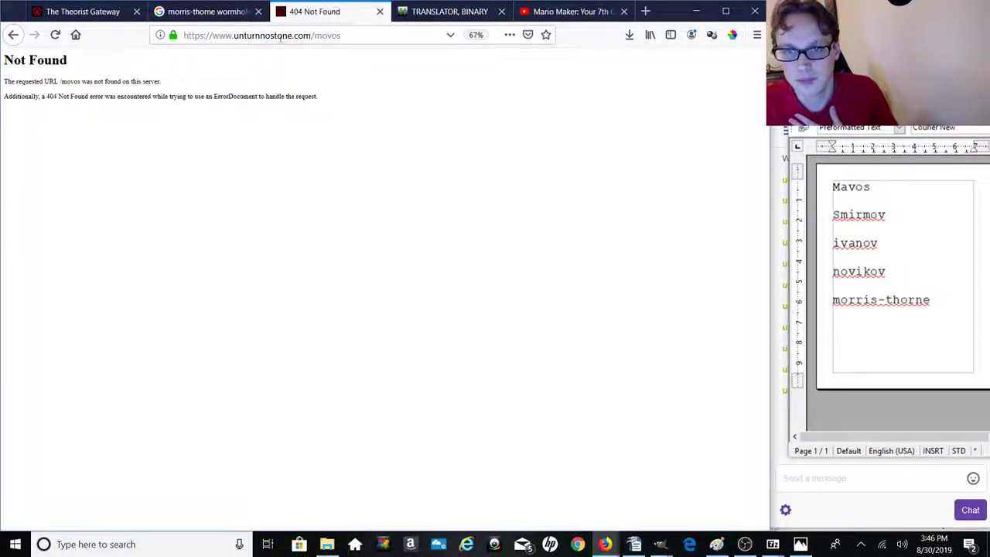
click(328, 35)
double_click(328, 36)
click(328, 40)
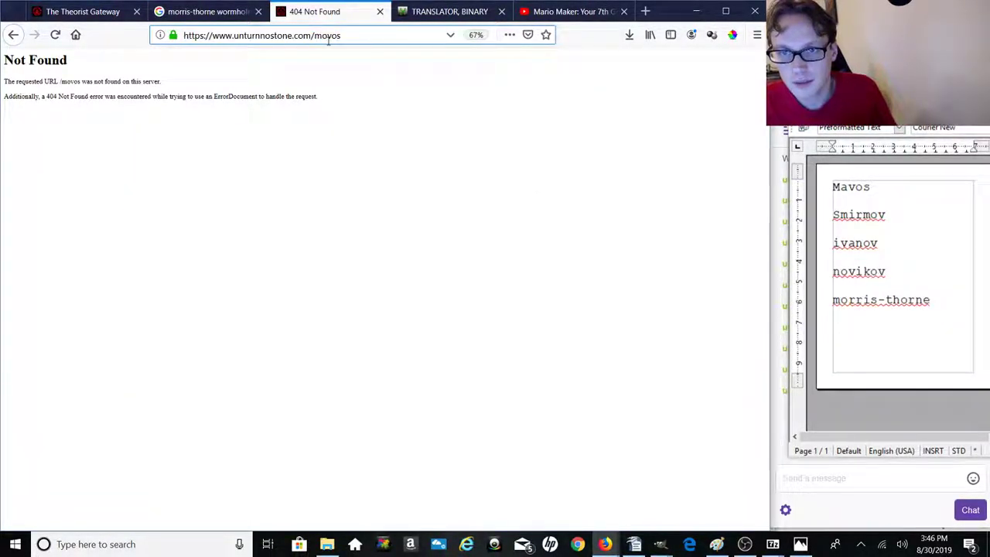
key(BackSpace)
text(s)
key(Return)
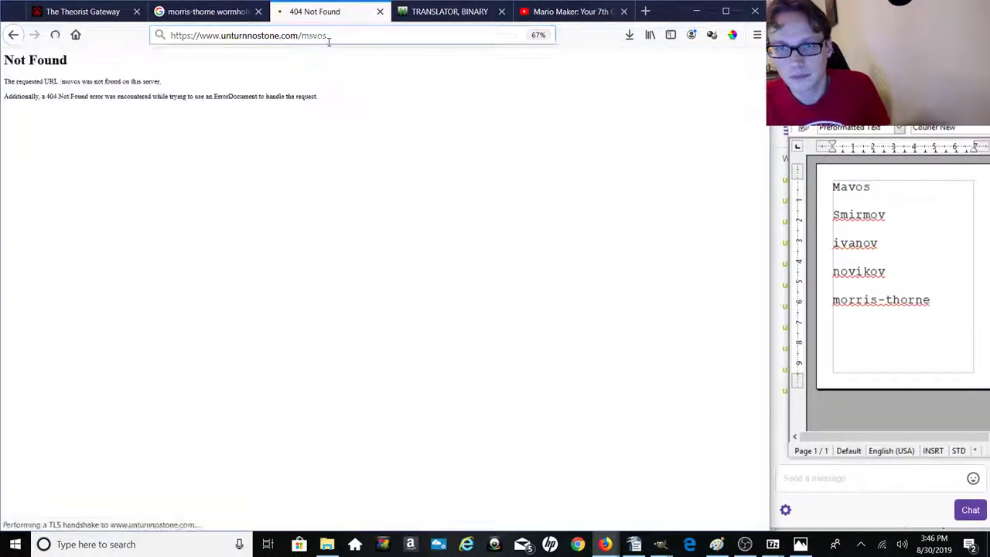
Step: Consult the maze again and correct the first line of the scratch pad to "lavos"
click(107, 17)
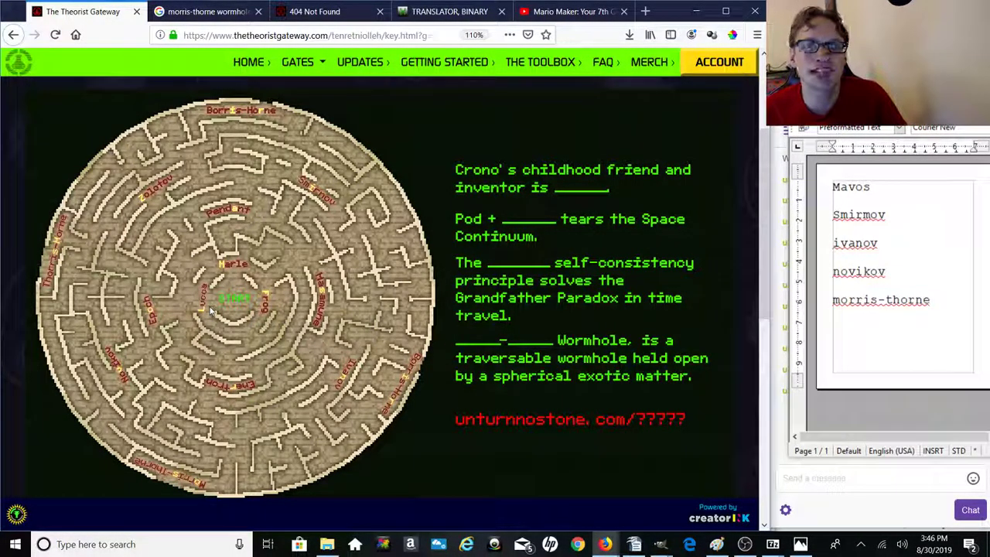
click(843, 193)
text(l)
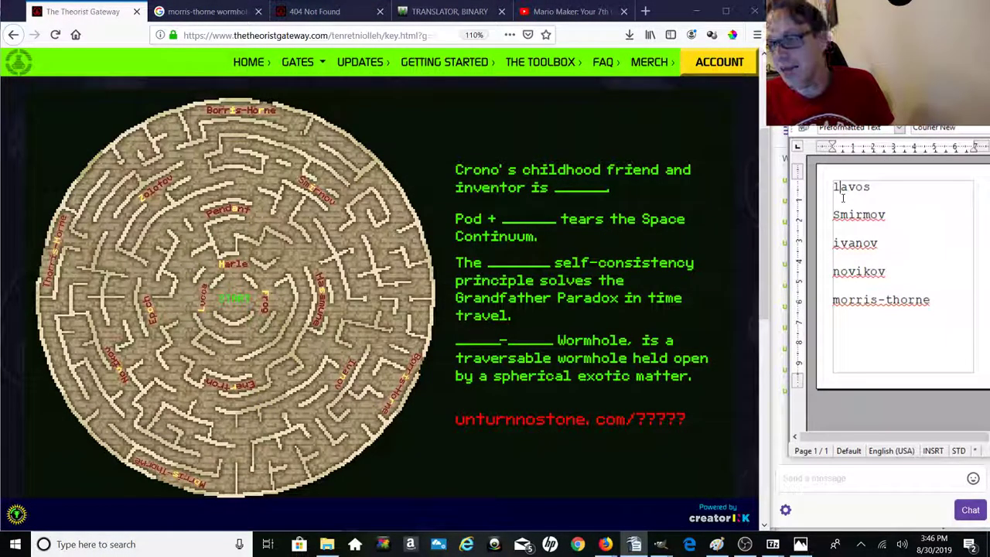
Step: Replace the path in the unturnnostone.com address with "lavos" and load the page
click(317, 14)
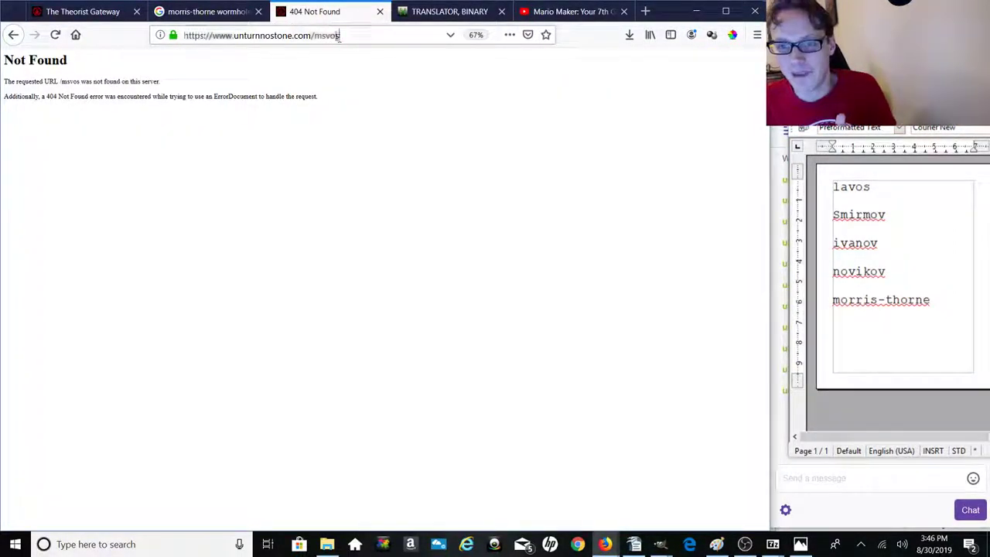
drag(338, 35, 318, 36)
text(l)
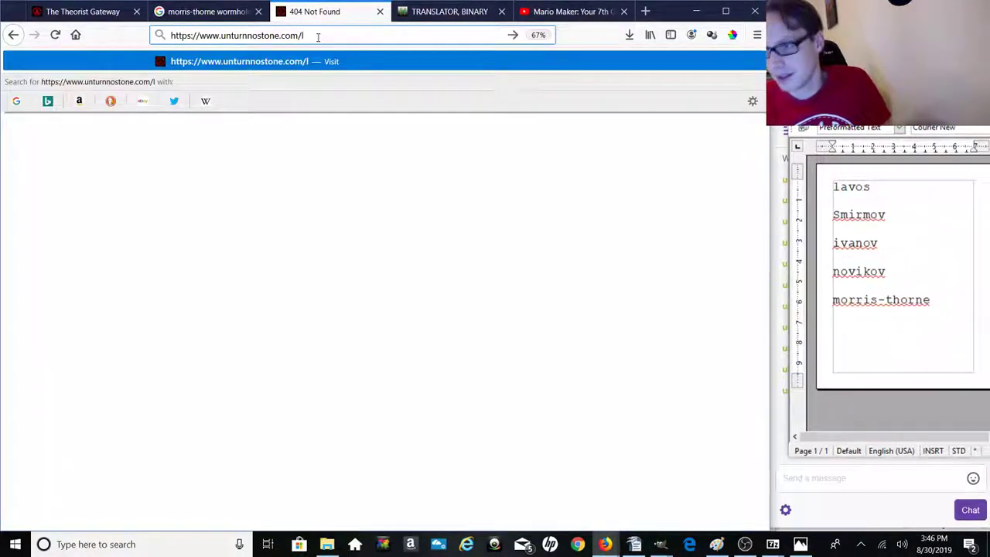
text(avos)
key(Return)
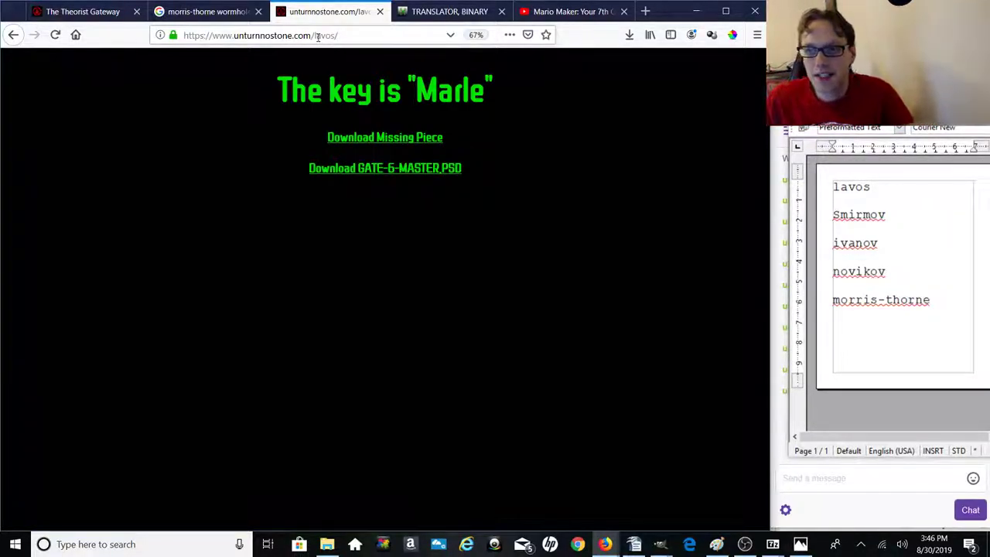
Step: Open the Missing Piece image from the lavos page and view it
click(411, 139)
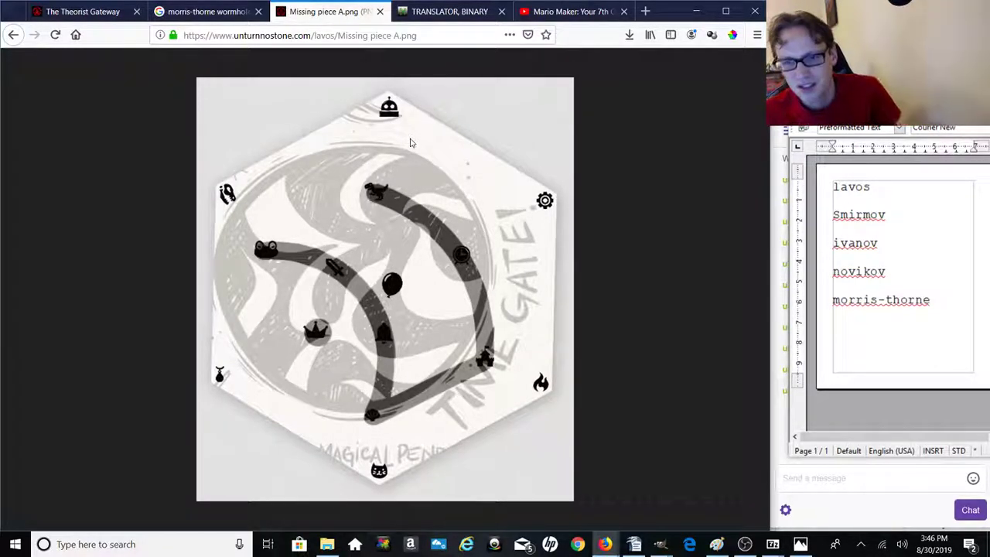
click(213, 12)
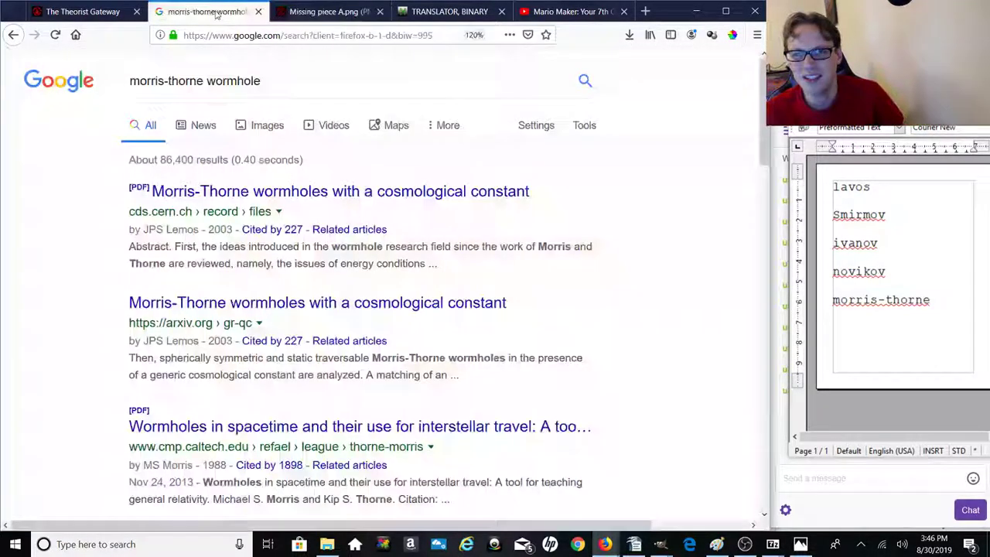
click(310, 11)
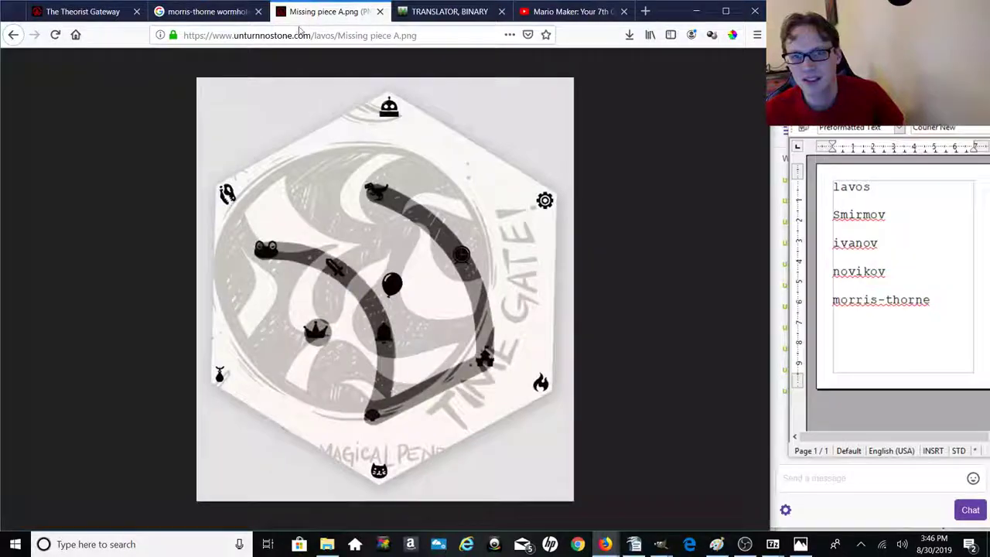
Step: Go back to the unturnnostone.com/lavos page and download GATE-6-MASTER.PSD, saving the file to disk
click(13, 35)
right_click(361, 139)
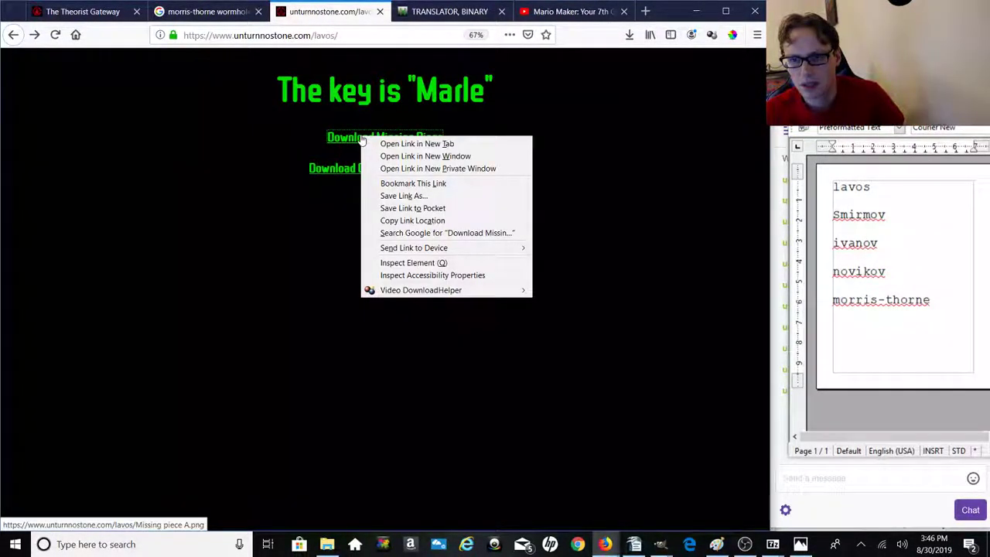
click(348, 191)
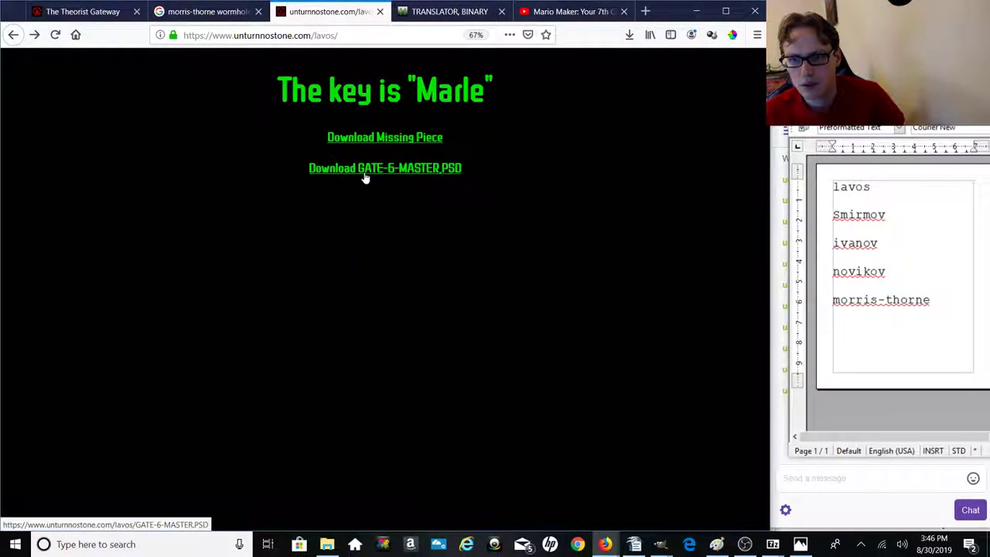
click(364, 178)
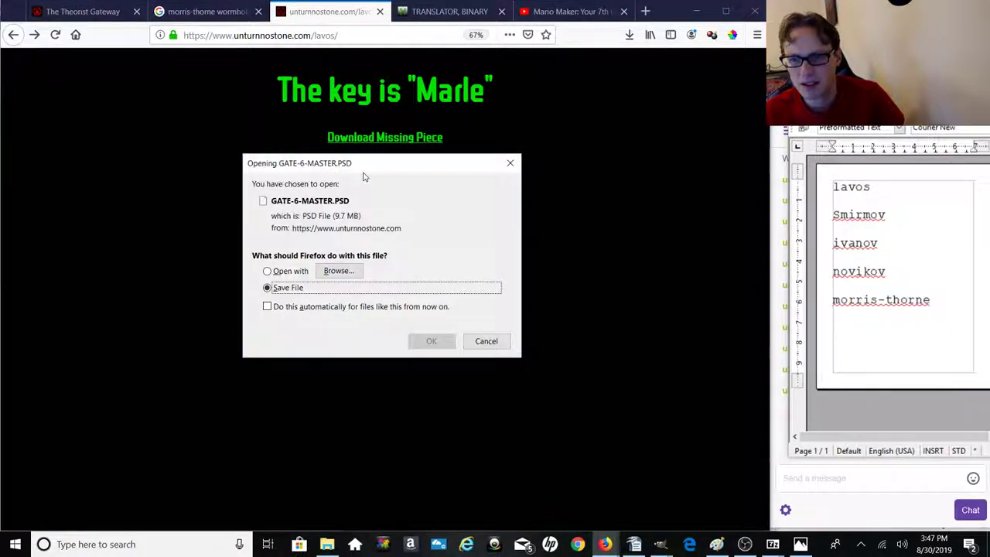
click(431, 346)
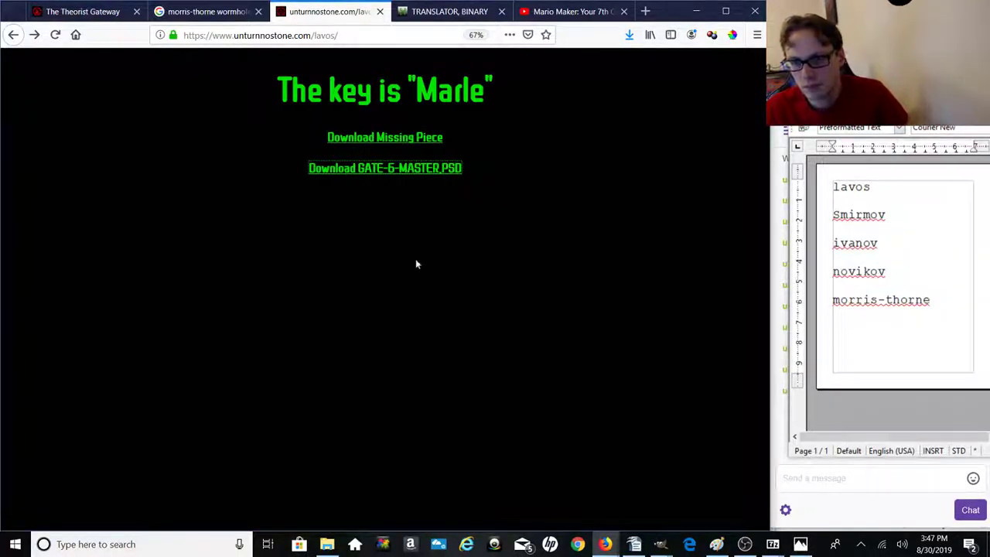
click(403, 169)
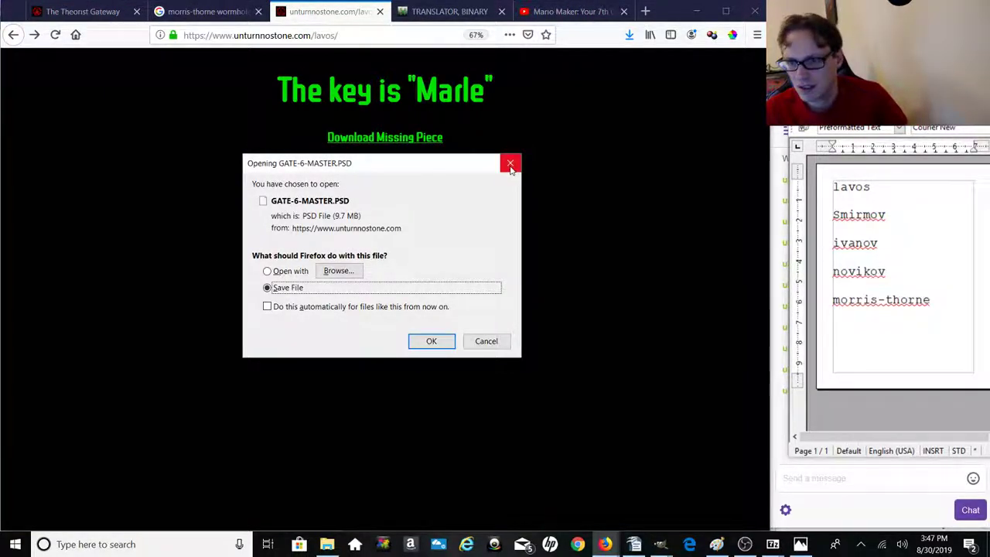
click(510, 165)
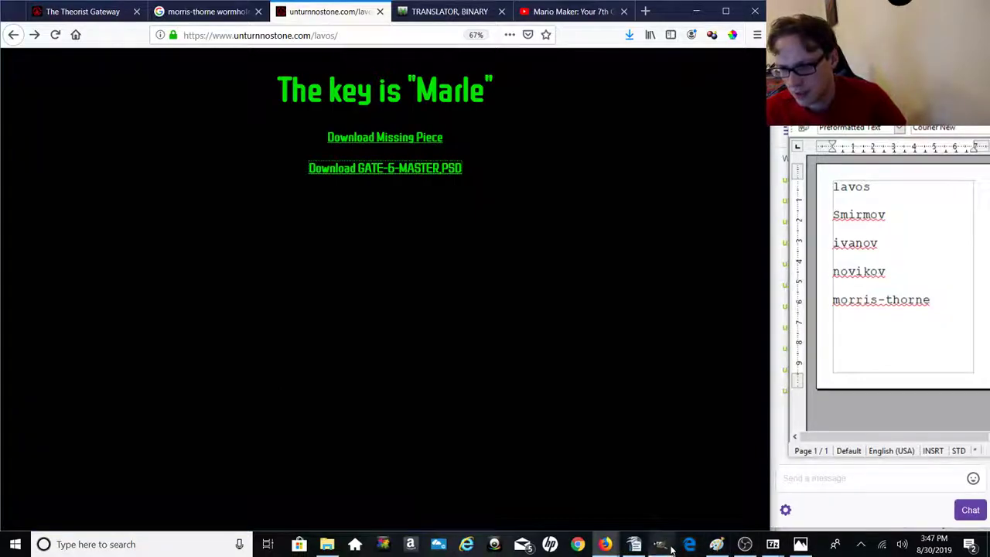
mouse_move(665, 547)
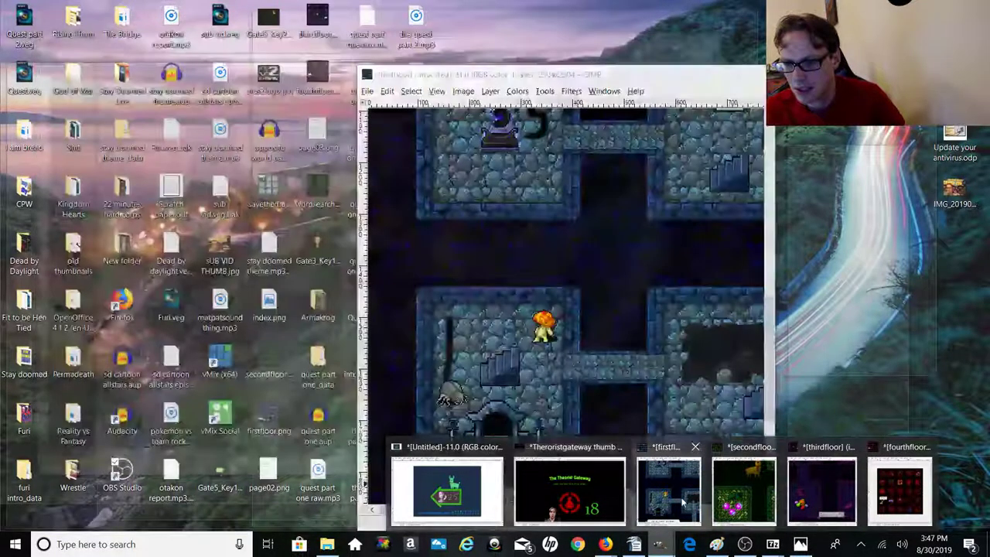
click(668, 491)
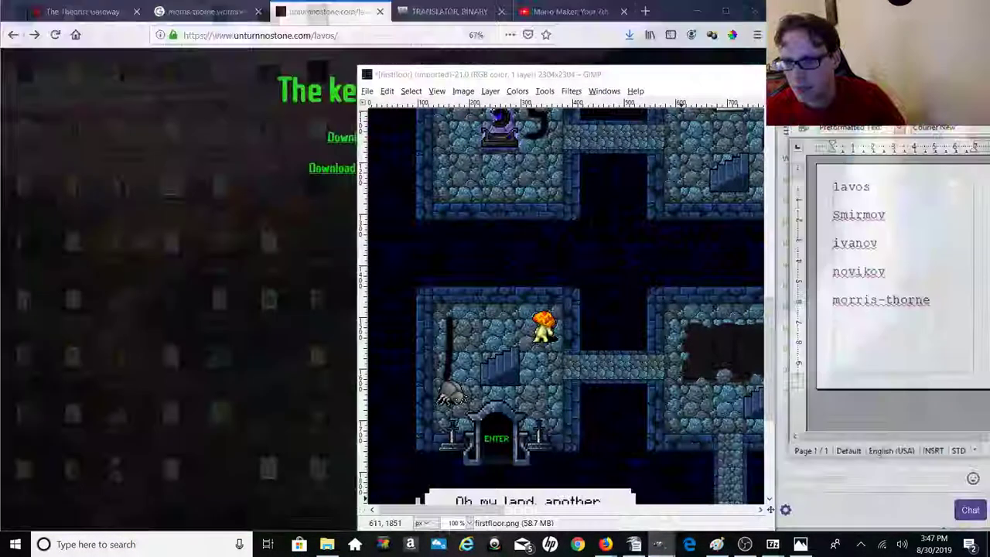
drag(654, 82, 361, 66)
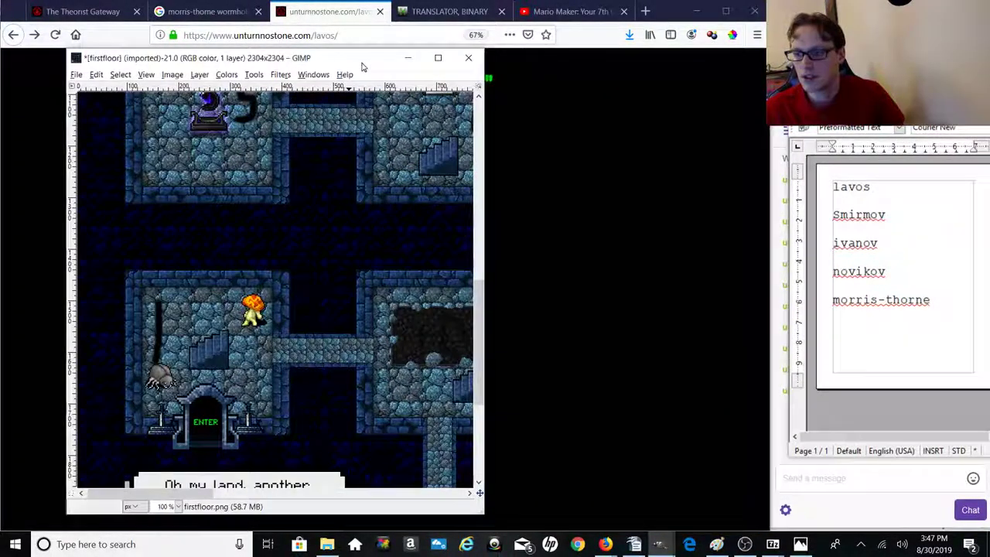
click(407, 57)
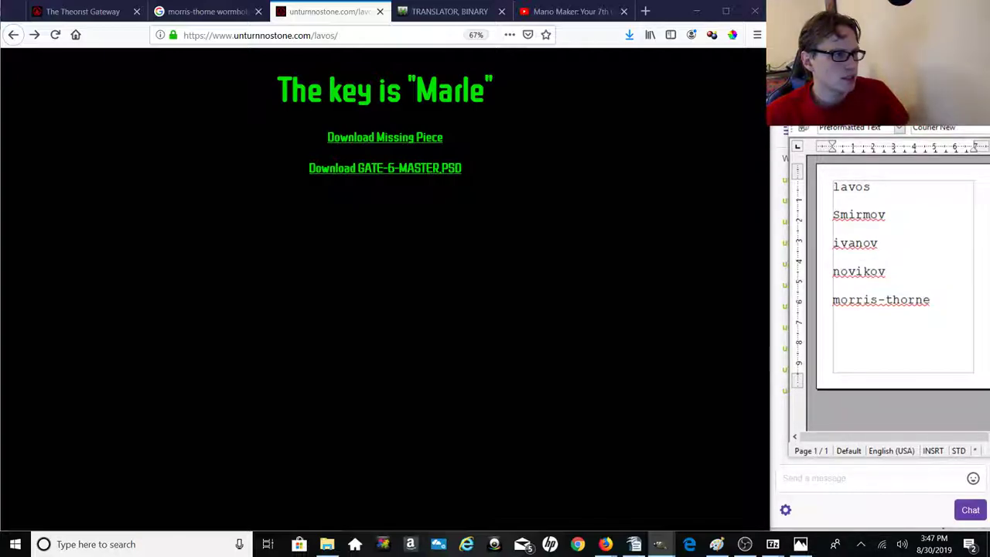
Step: Search the computer for "gate" and try to open the downloaded GATE-6-MASTER.PSD with its suggested app
click(118, 544)
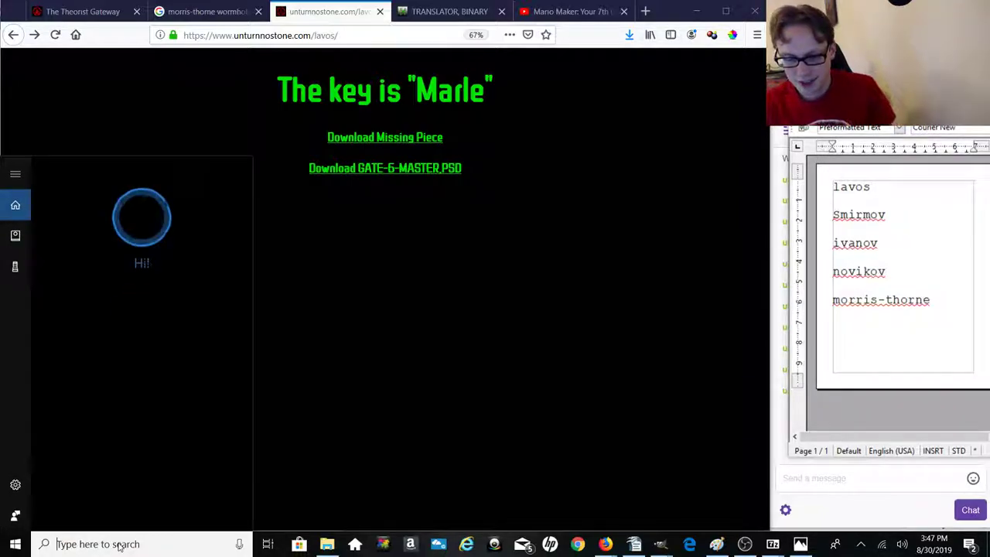
text(ga)
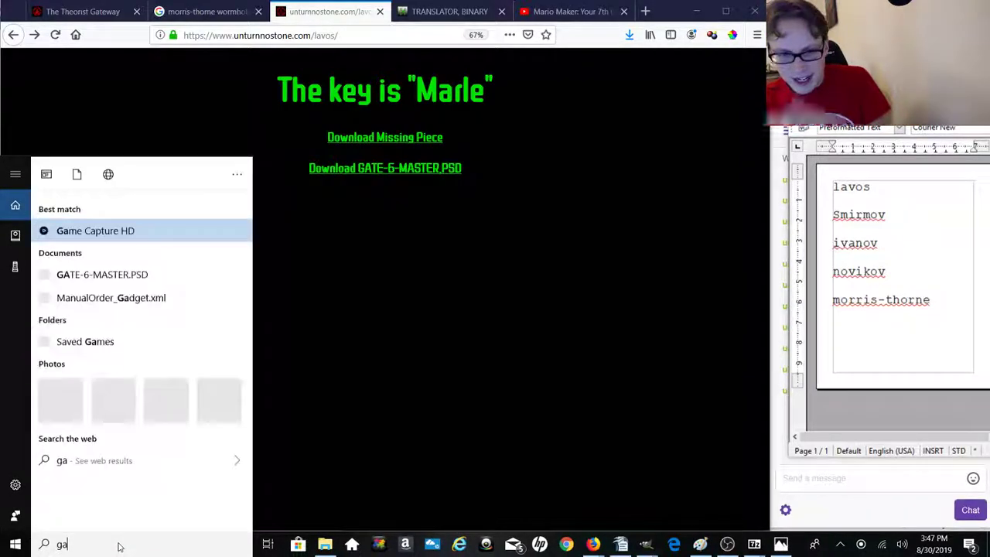
text(te)
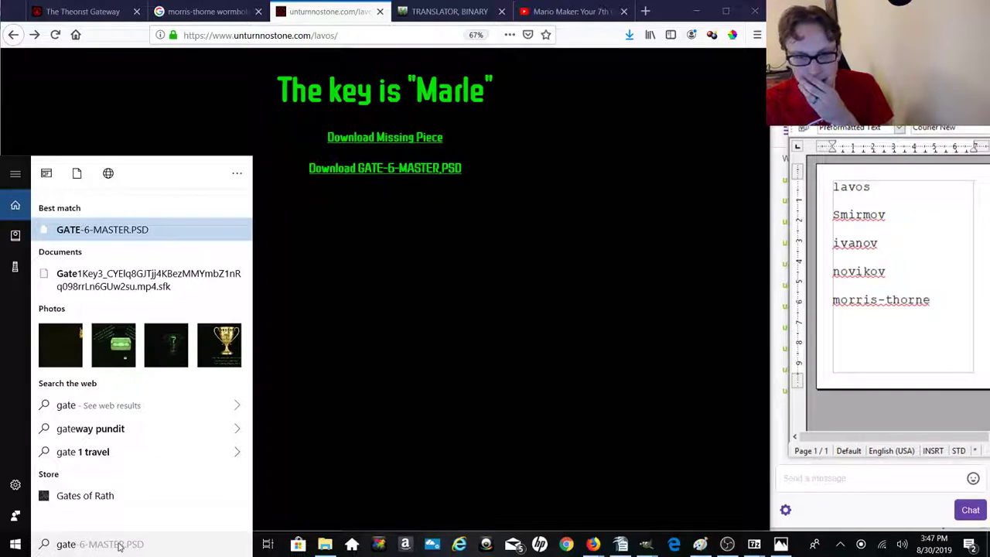
right_click(175, 233)
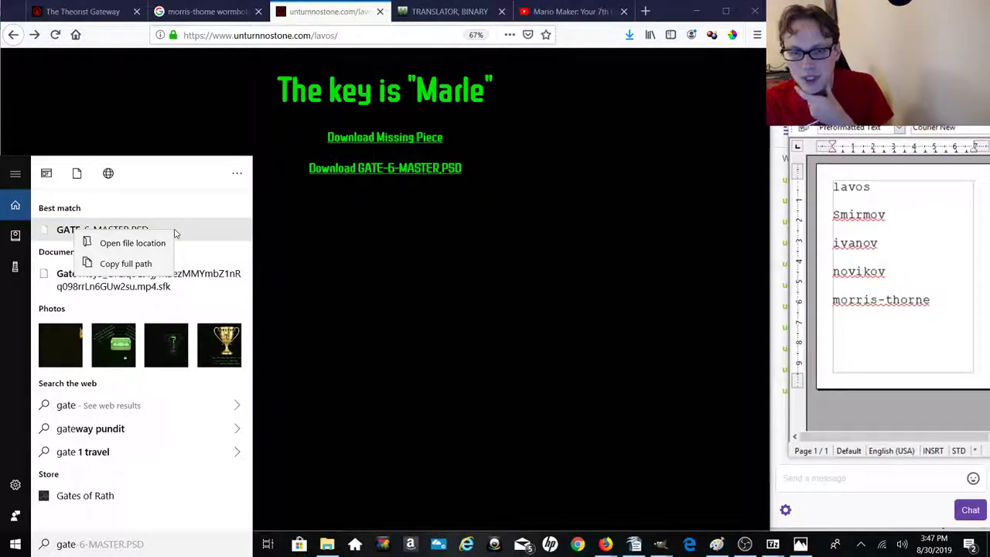
click(159, 246)
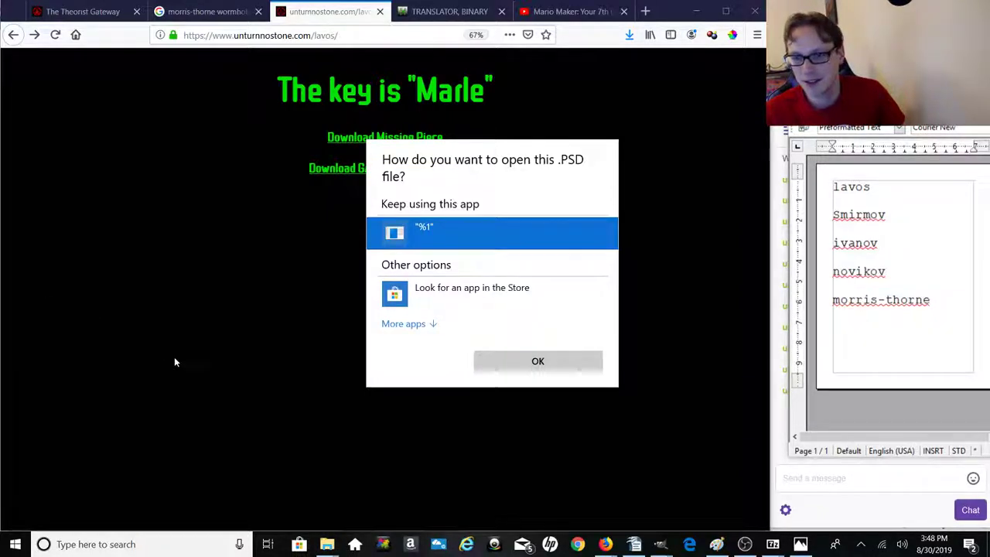
click(500, 365)
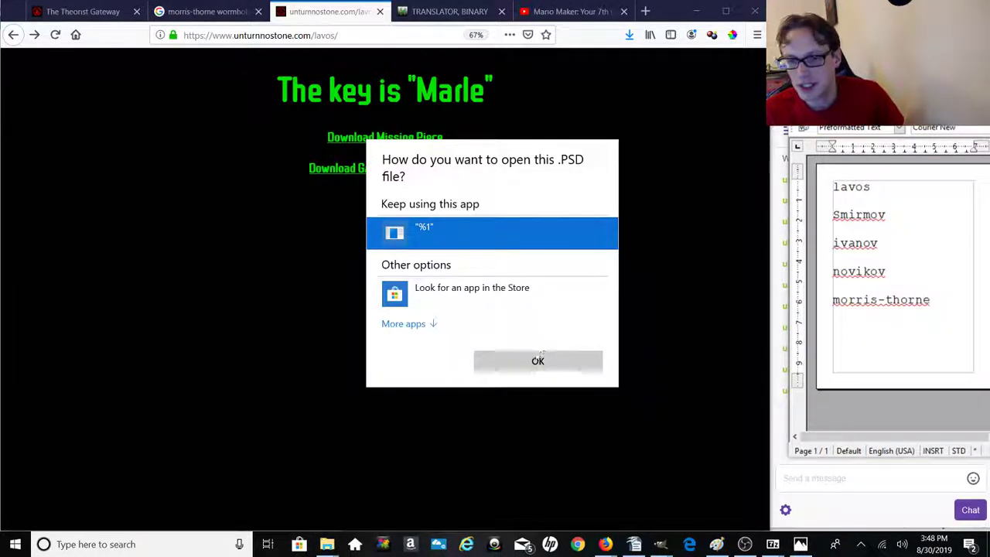
click(534, 364)
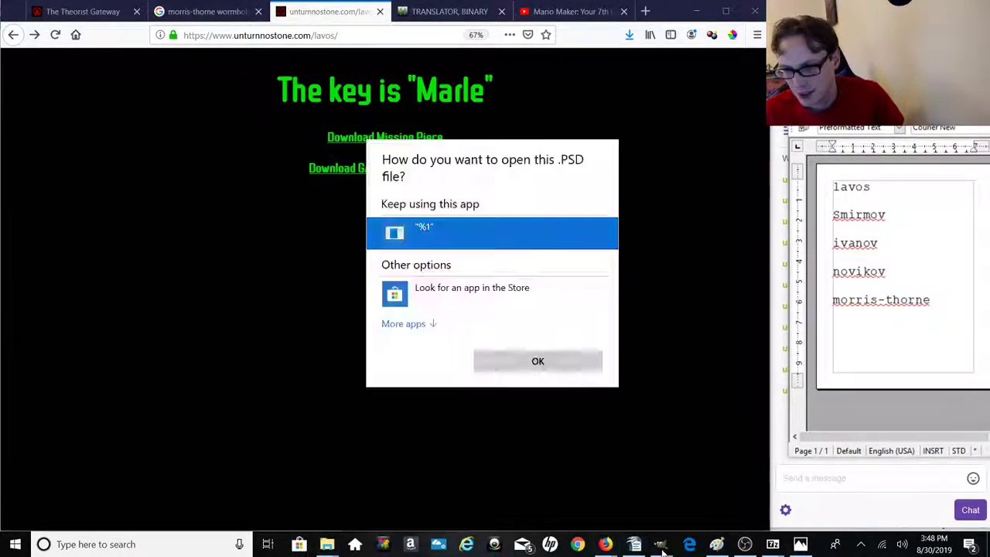
click(537, 361)
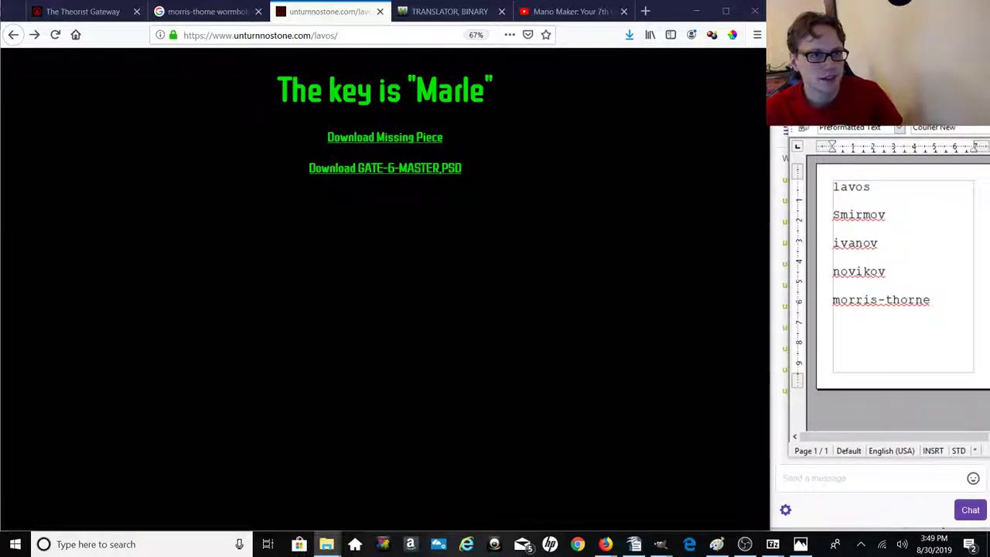
Step: Search the Downloads folder for "gate" and select the GATE-6-MASTER.PSD file
drag(0, 155, 568, 229)
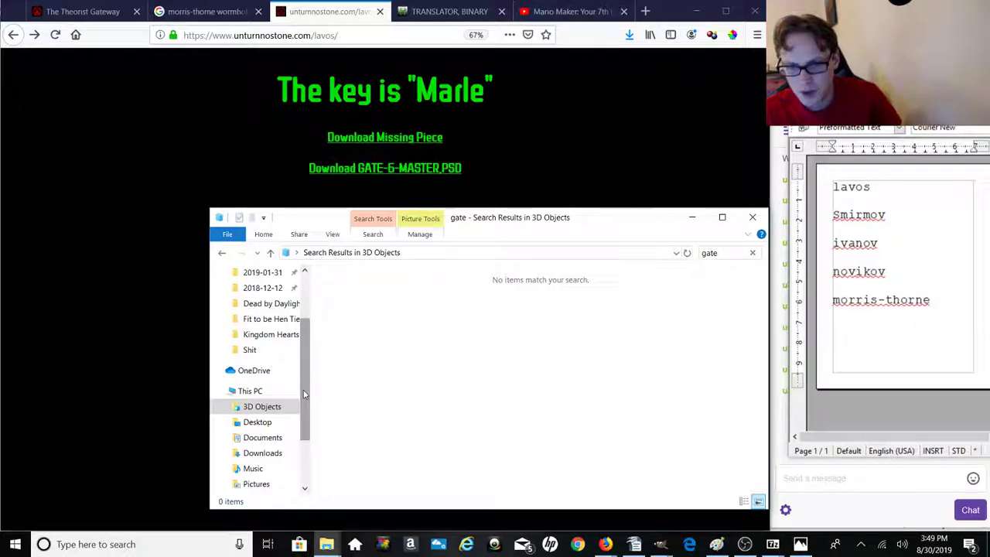
scroll(306, 393, up, 2)
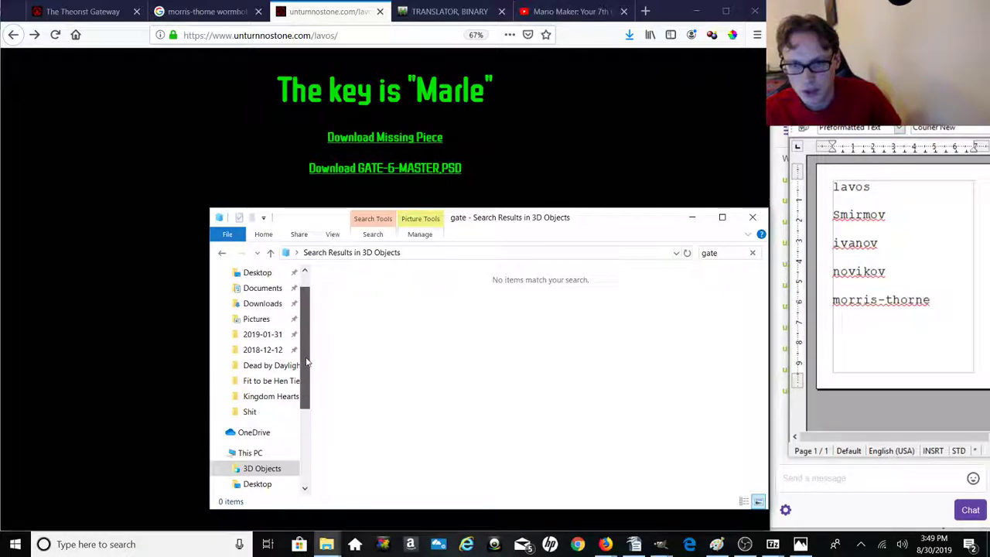
click(271, 305)
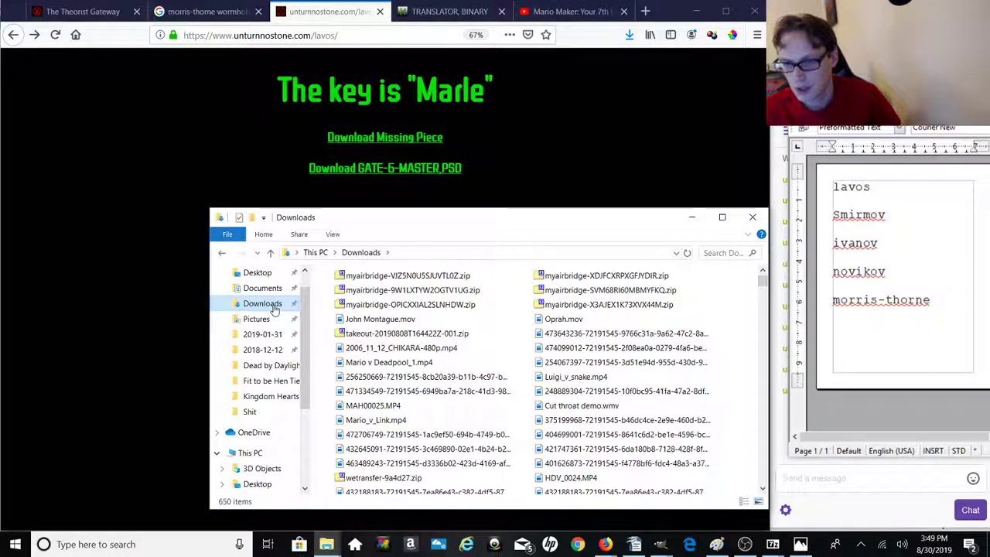
click(728, 253)
text(gate)
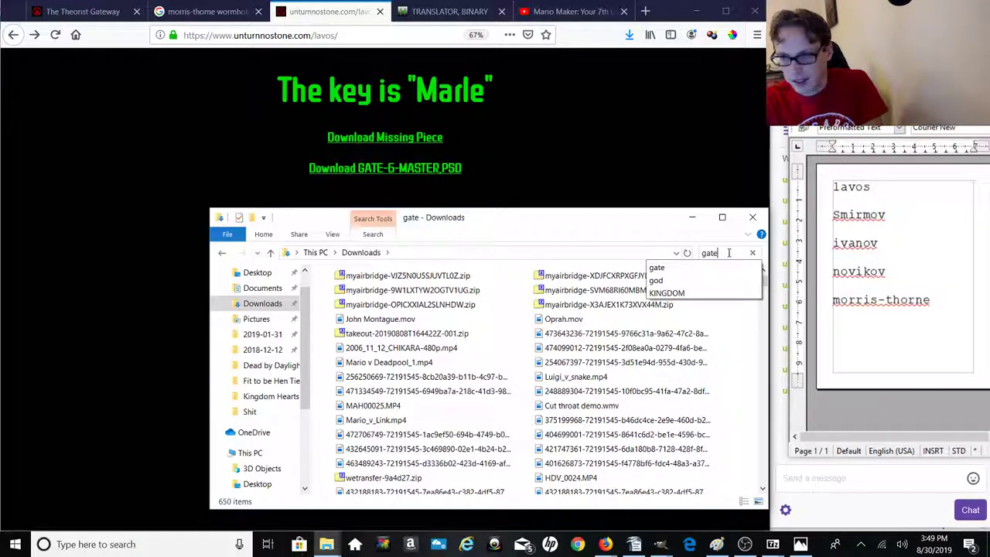
key(Return)
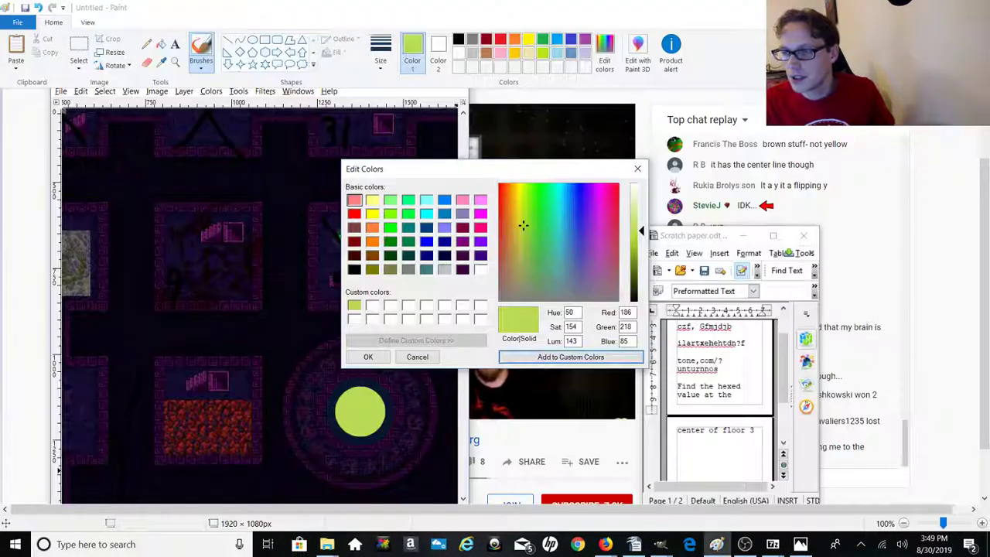
click(638, 168)
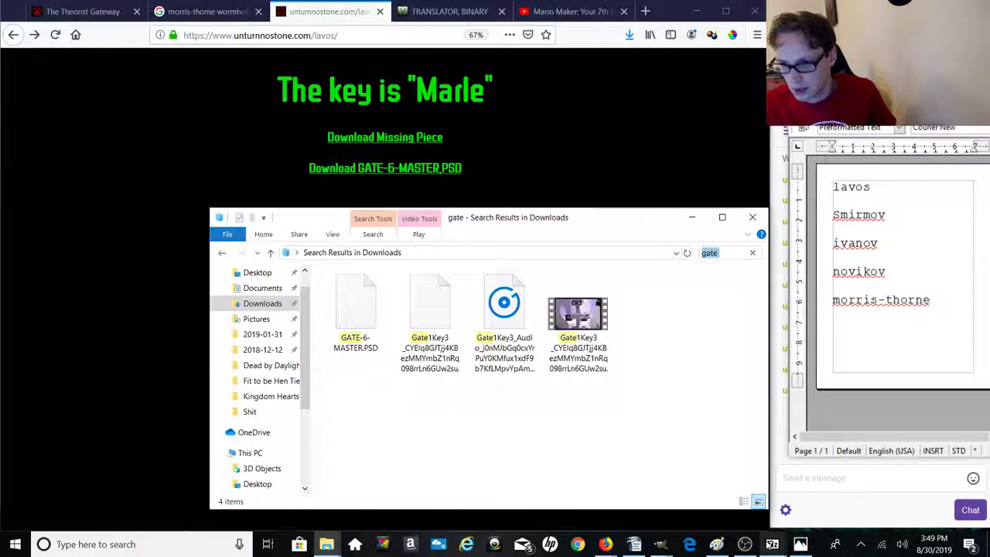
mouse_move(805, 545)
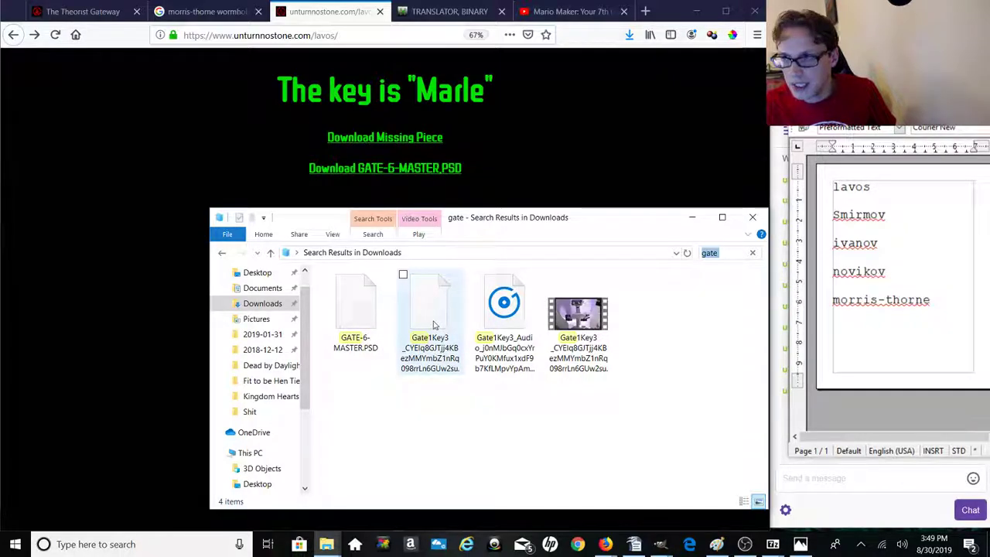
mouse_move(434, 326)
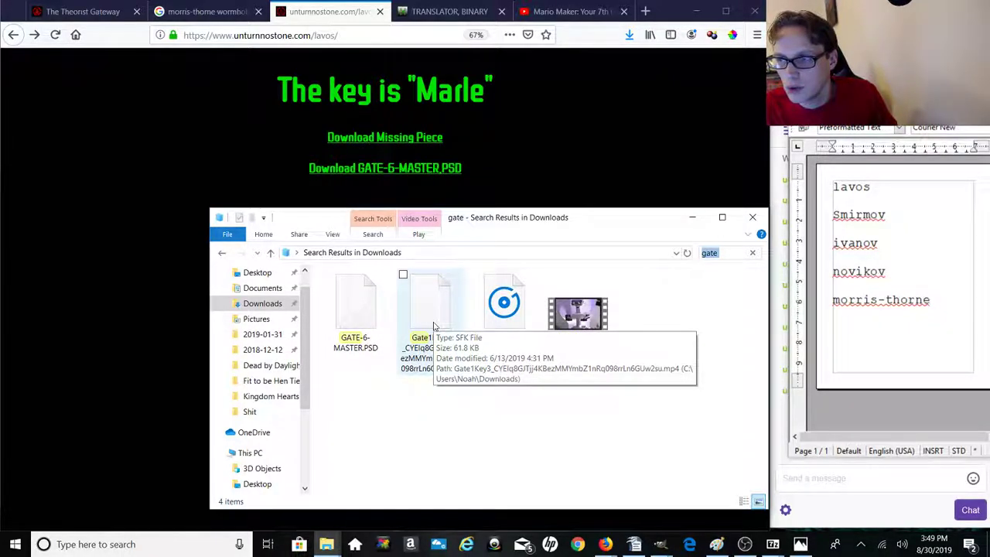
click(356, 309)
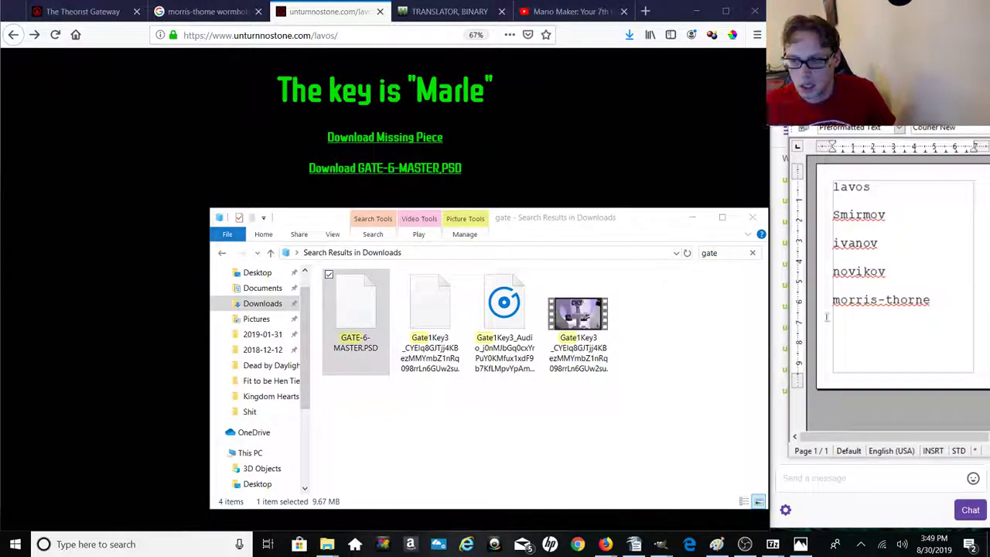
Step: Switch to GIMP, open GATE-6-MASTER.PSD in a maximized window and view the drawings up close
mouse_move(661, 544)
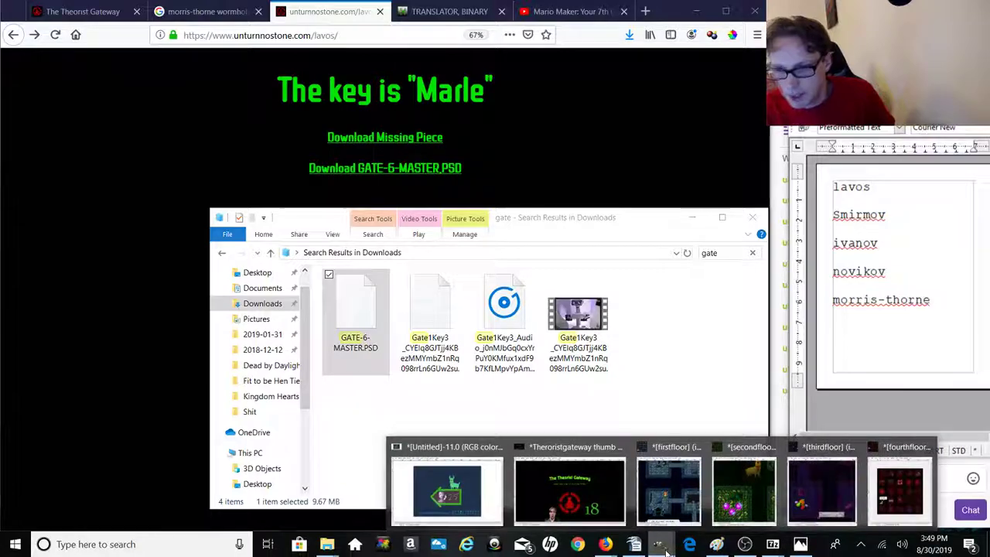
click(595, 497)
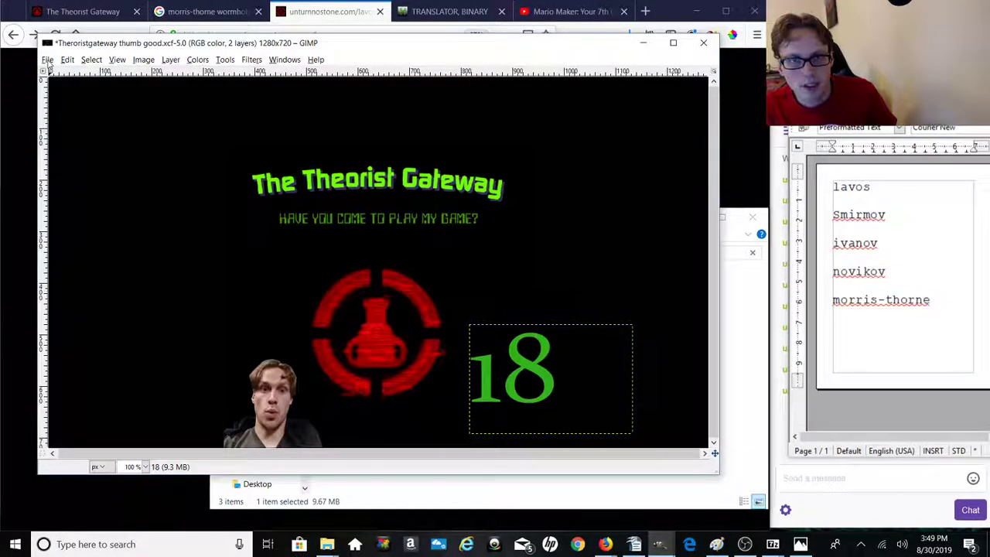
click(47, 60)
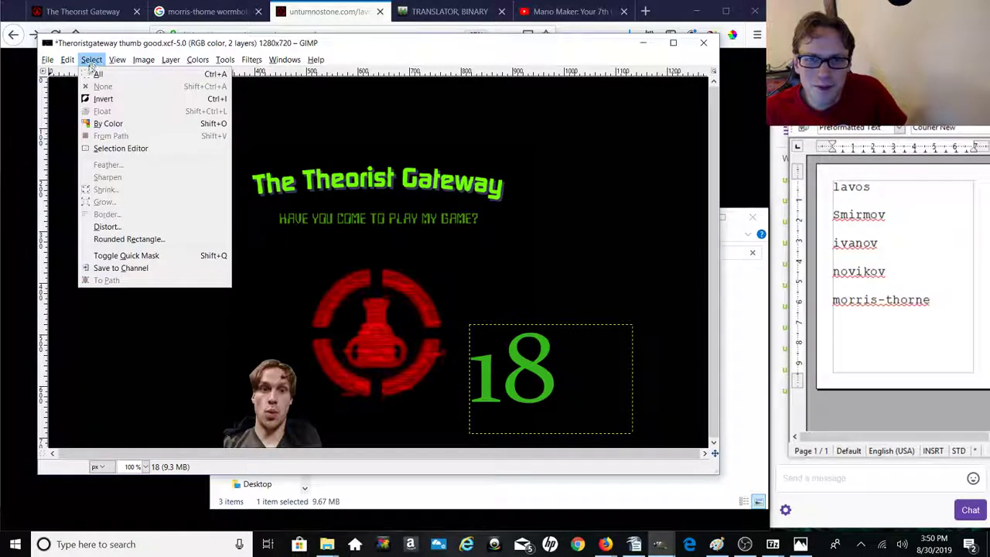
mouse_move(64, 60)
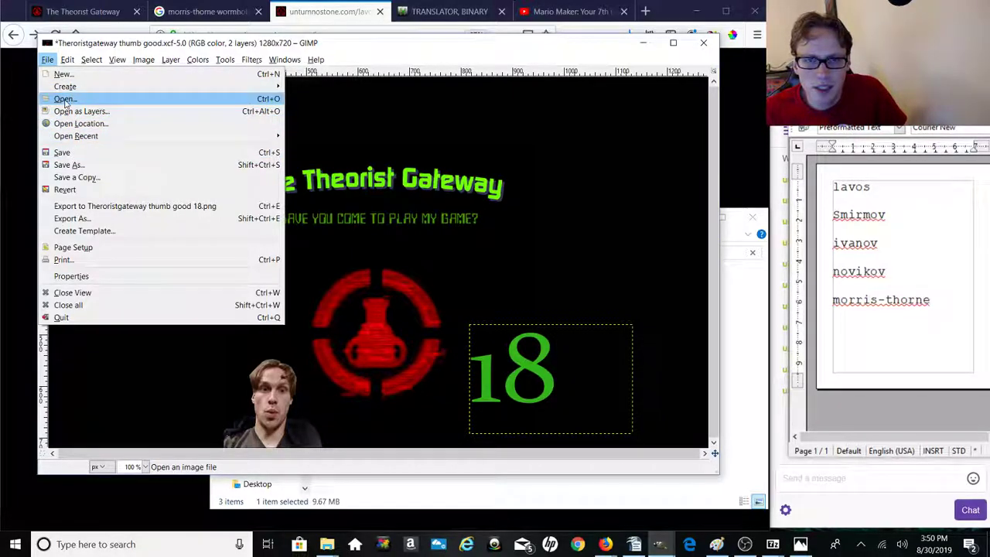
click(66, 99)
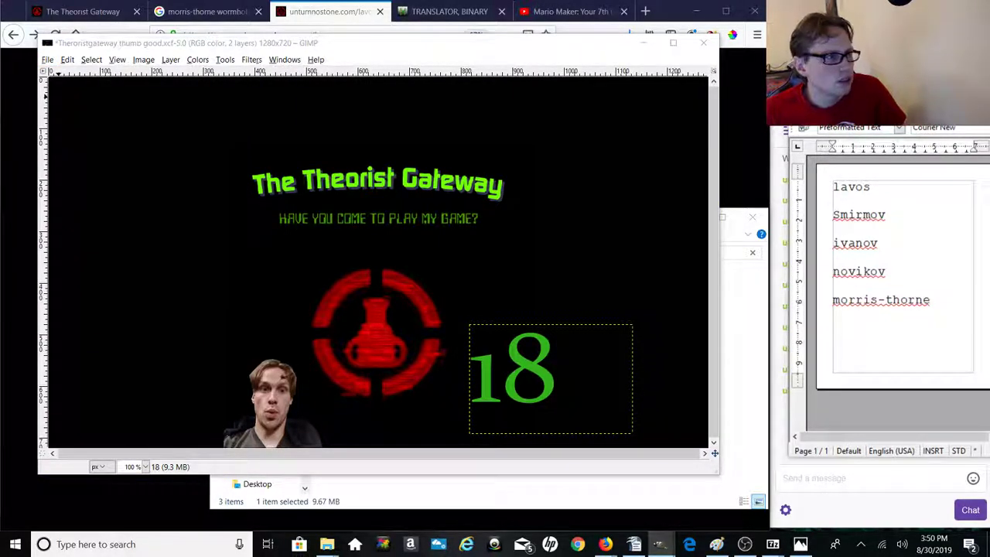
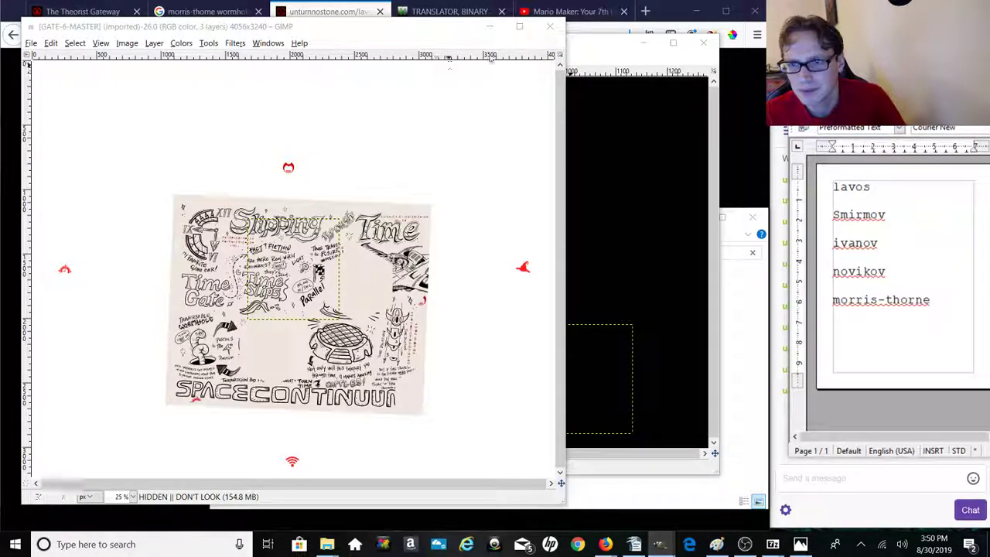
click(519, 29)
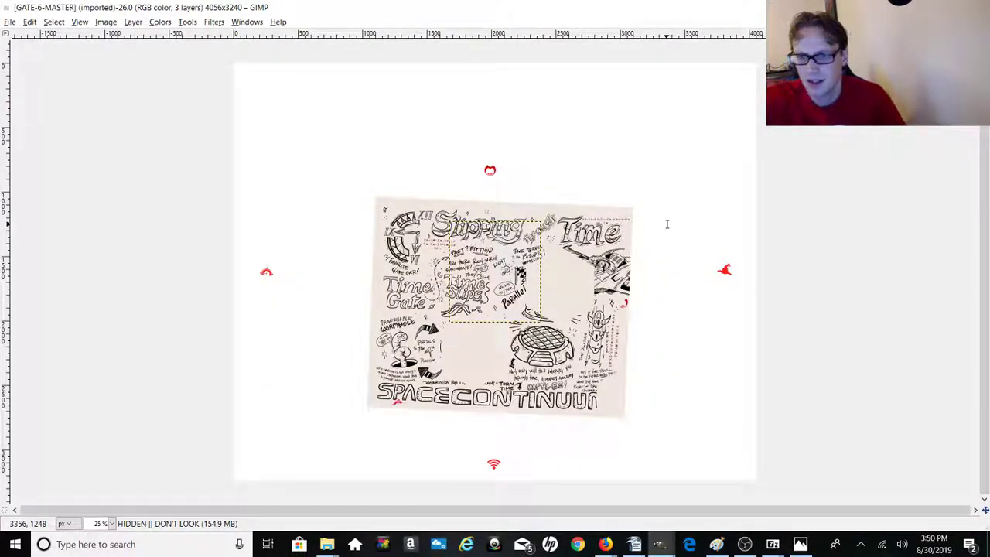
scroll(667, 224, up, 3)
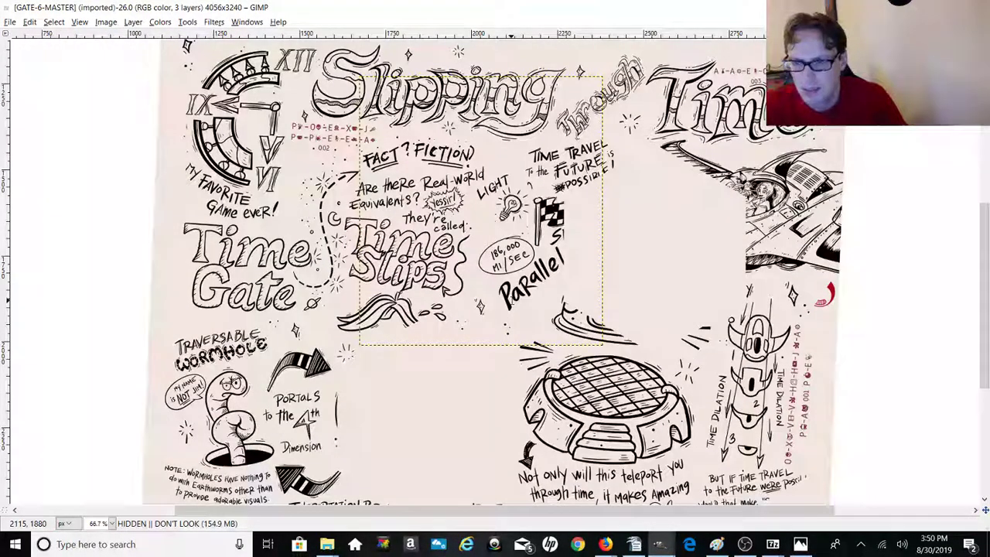
Step: Restore the GIMP window to a smaller size, widen it up to the chat, and view the drawings around the Slipping Through Time heading
key(super+Down)
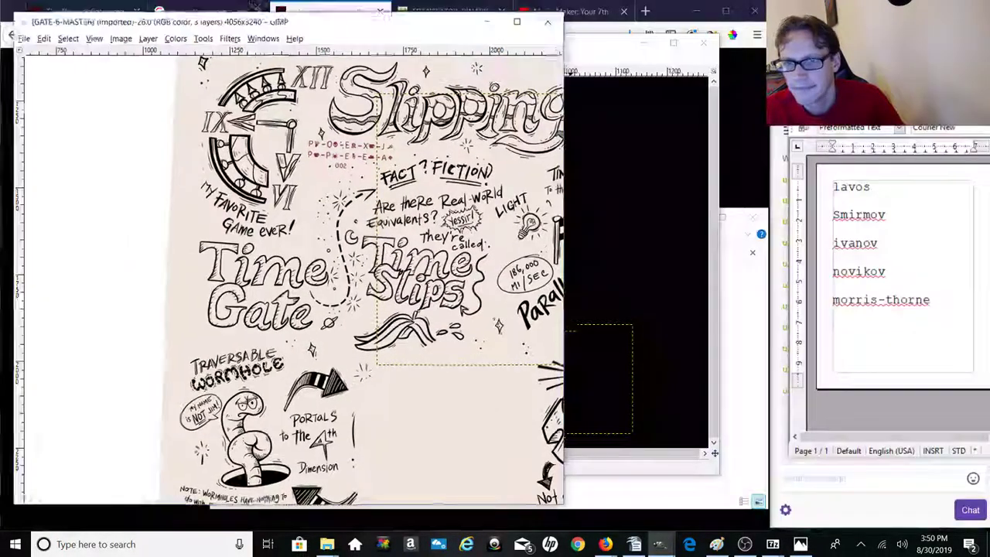
click(857, 499)
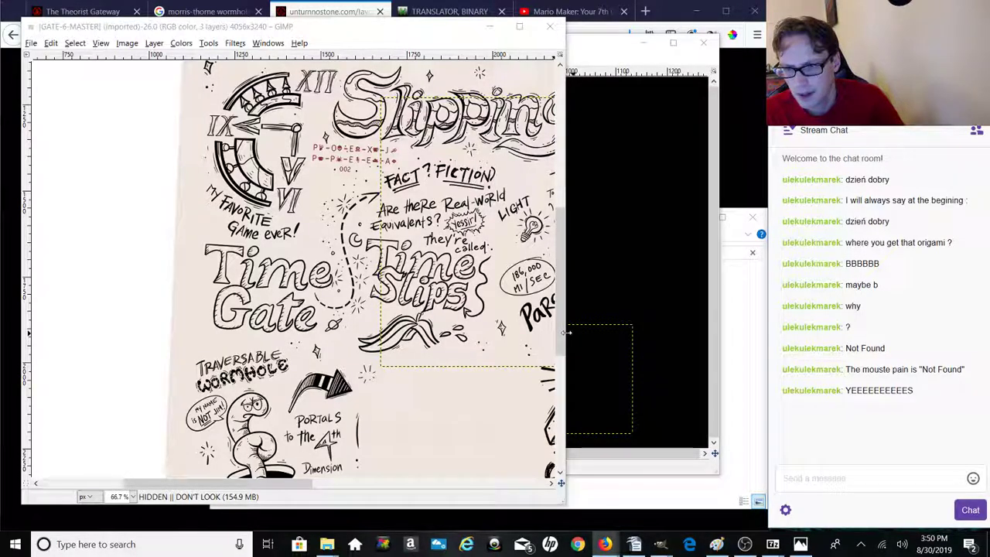
drag(565, 333, 762, 320)
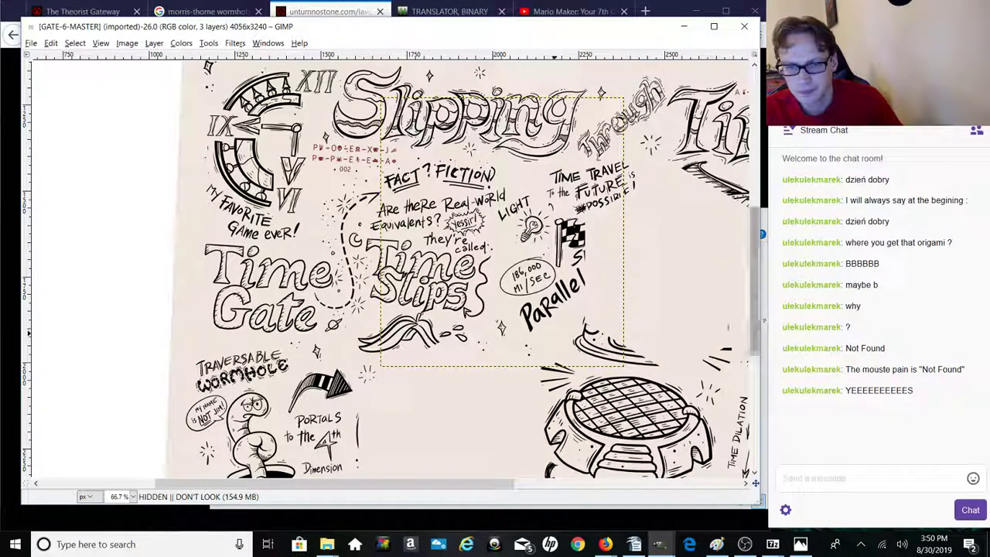
drag(753, 276, 761, 240)
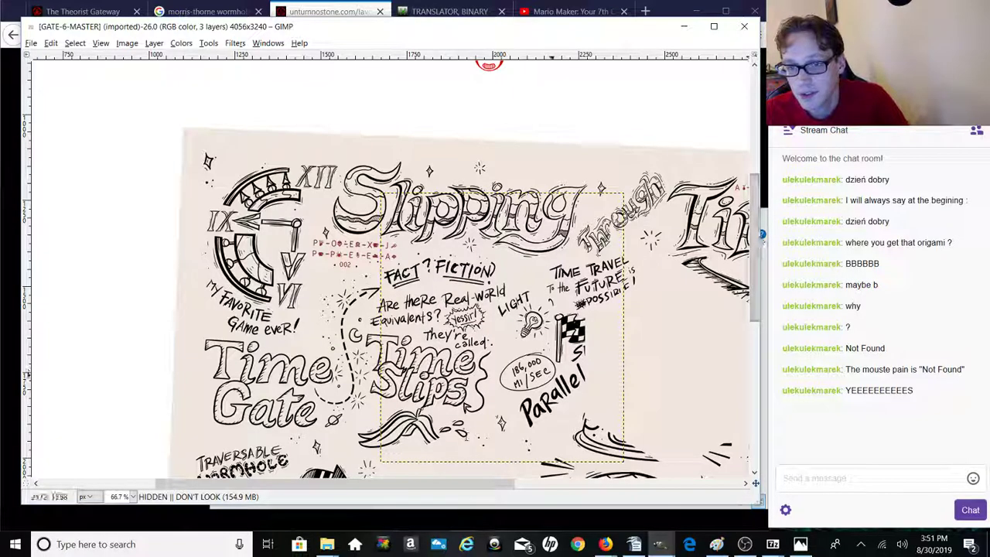
mouse_move(415, 483)
mouse_down()
mouse_move(484, 484)
mouse_move(518, 462)
mouse_up()
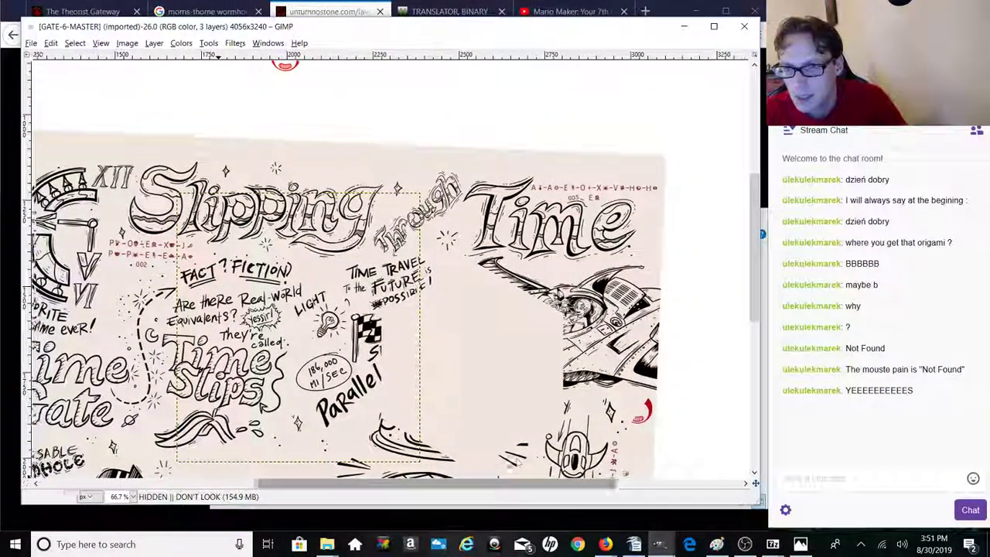
scroll(518, 462, left, 1)
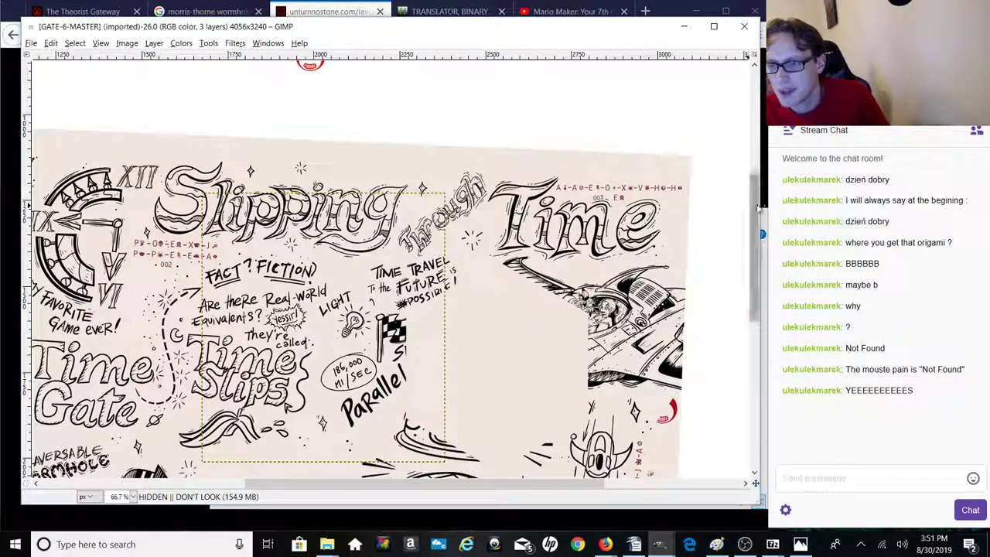
drag(758, 216, 758, 242)
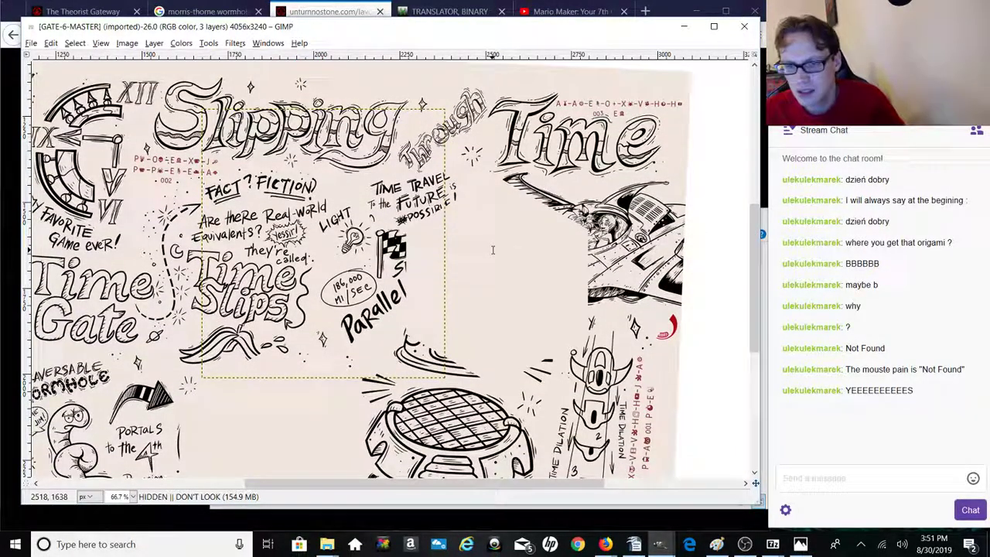
Step: Switch to the browser, copy the Missing piece A.png image, and return to the GATE-6-MASTER image in GIMP
click(294, 526)
click(401, 137)
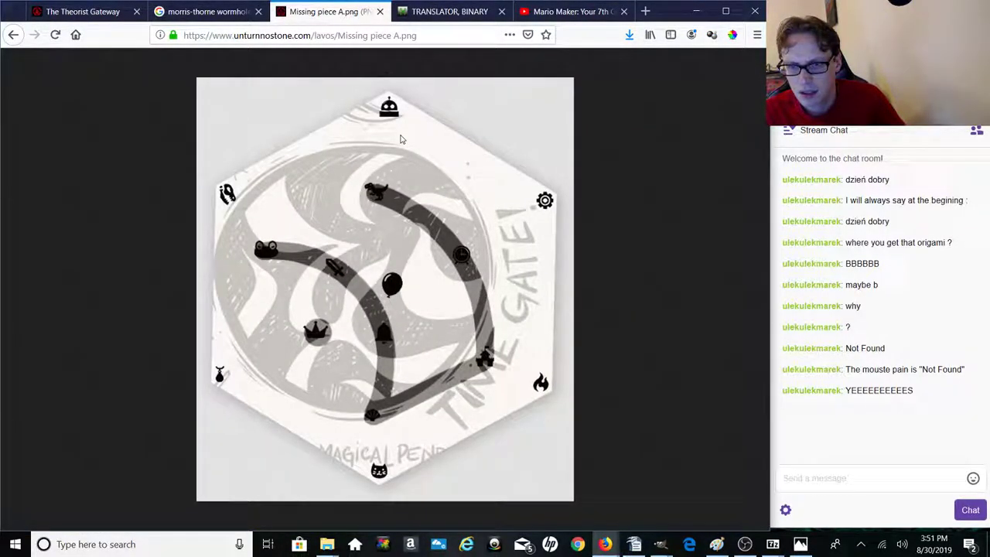
right_click(419, 240)
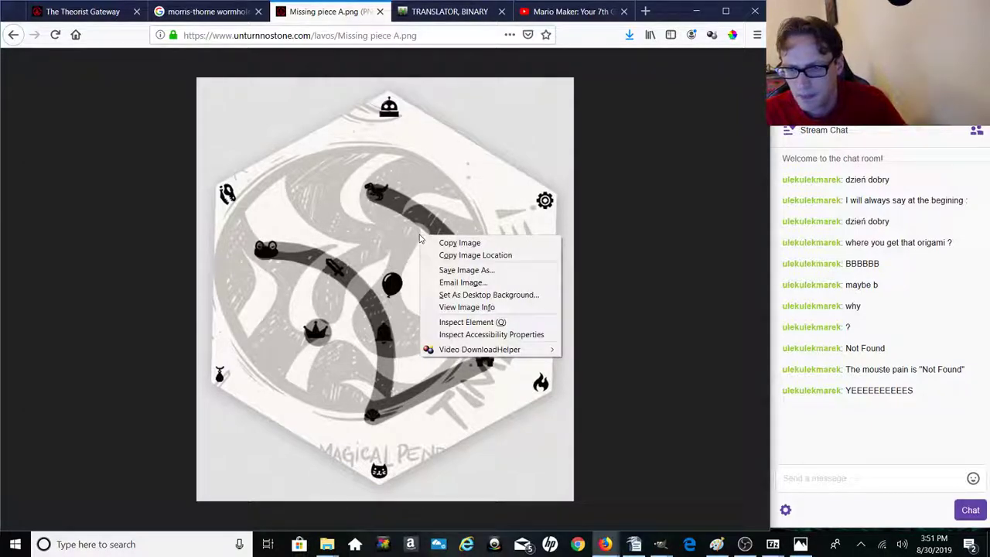
click(459, 243)
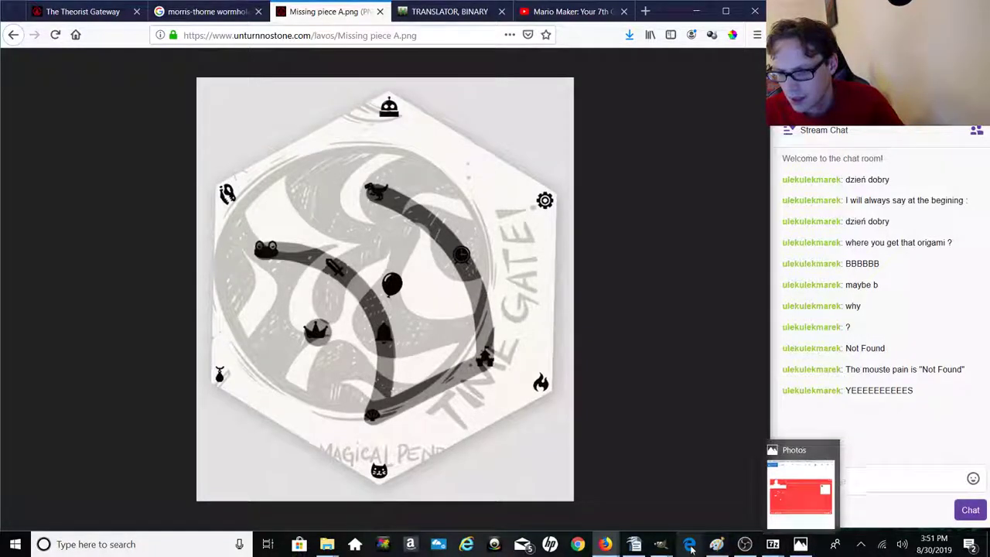
mouse_move(669, 547)
click(928, 491)
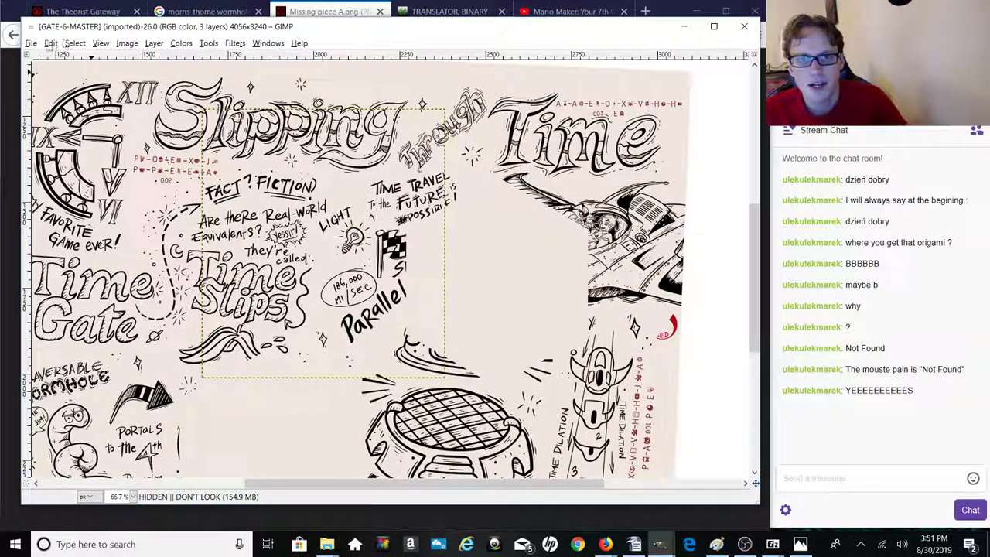
Step: Try to paste the copied missing piece directly into the GATE-6-MASTER image, and undo the paste
click(155, 44)
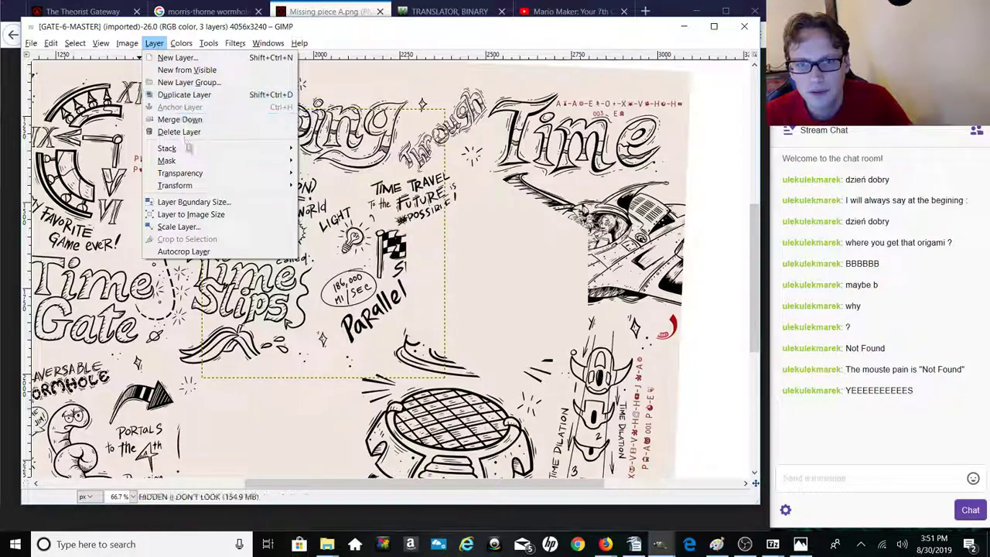
mouse_move(188, 175)
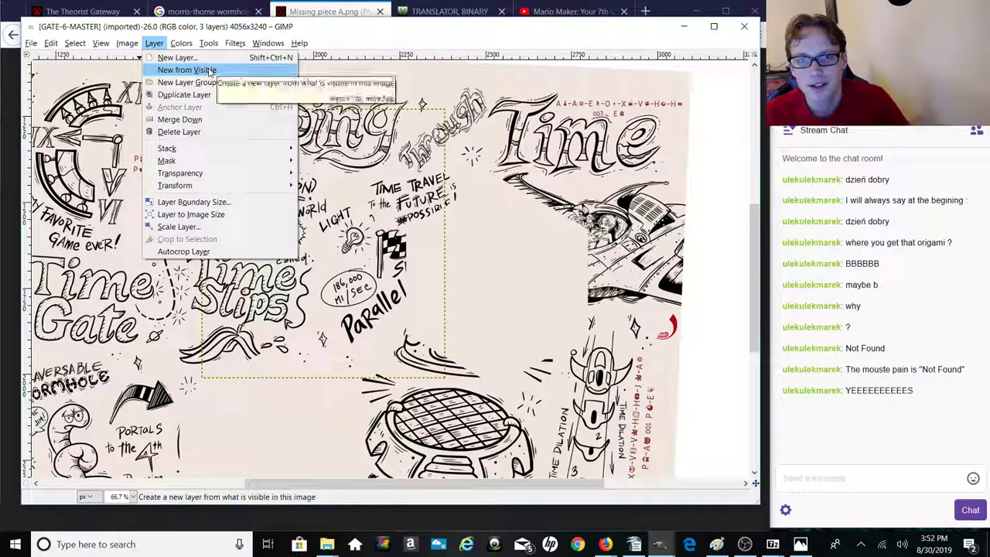
click(696, 253)
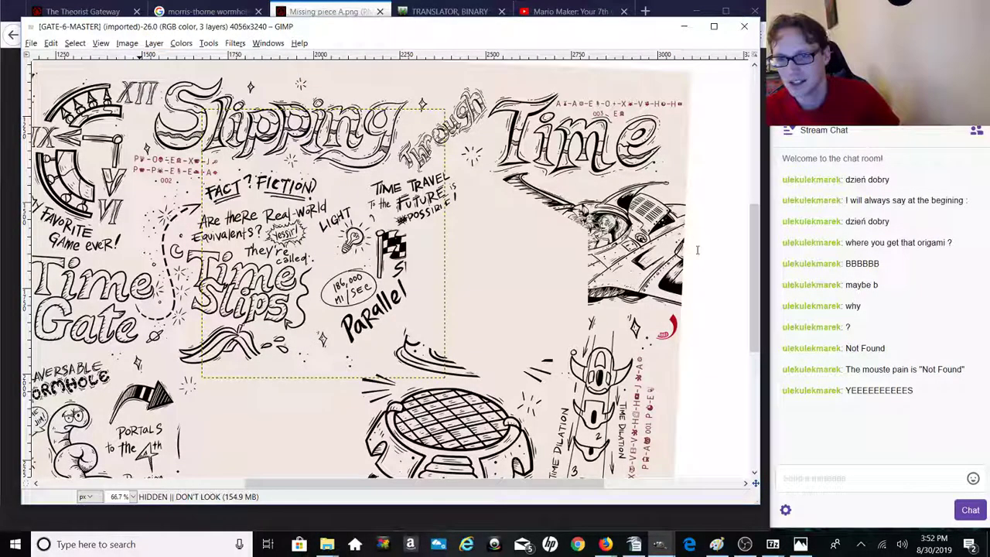
key(ctrl+v)
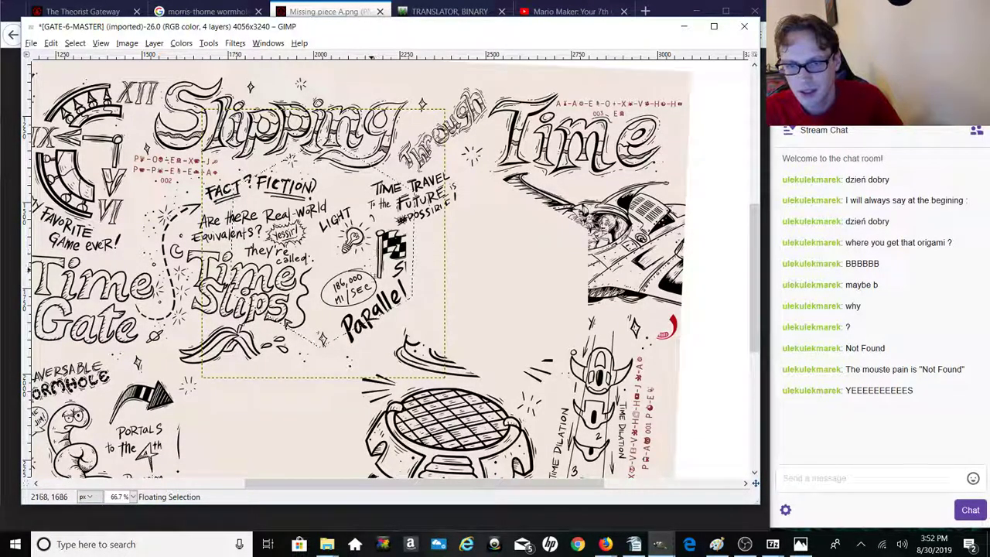
click(550, 298)
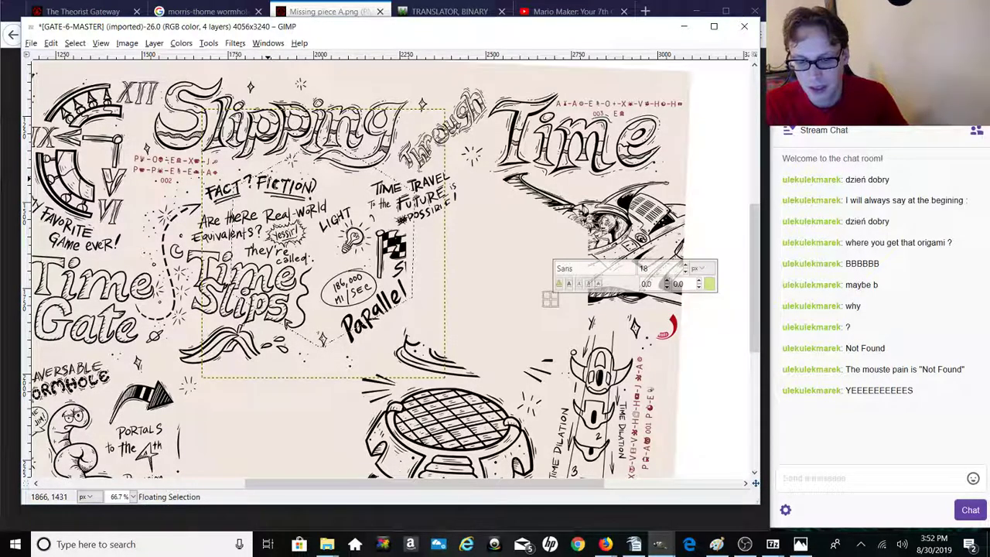
key(ctrl+z)
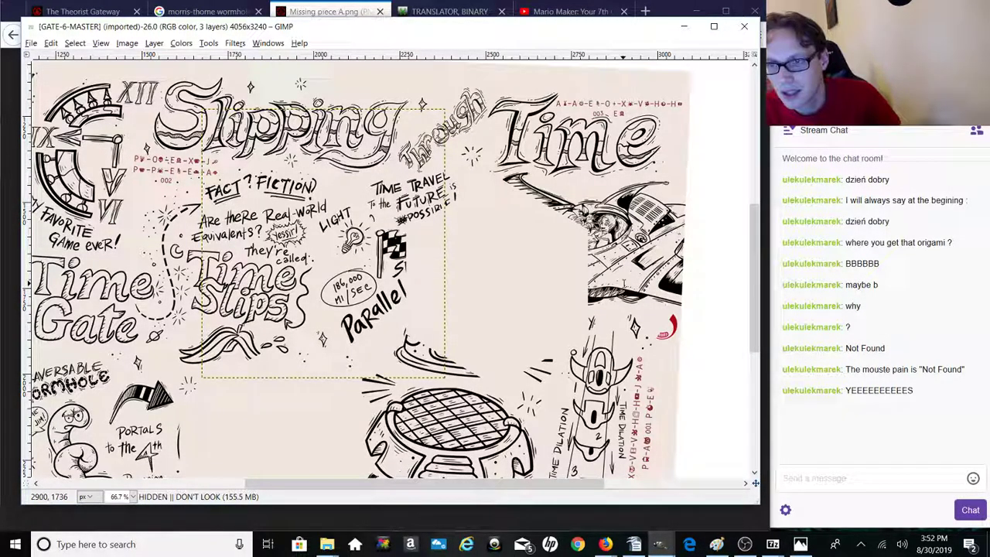
Step: Add a new transparent layer of 4056 × 3240 px to the GATE-6-MASTER image
click(165, 44)
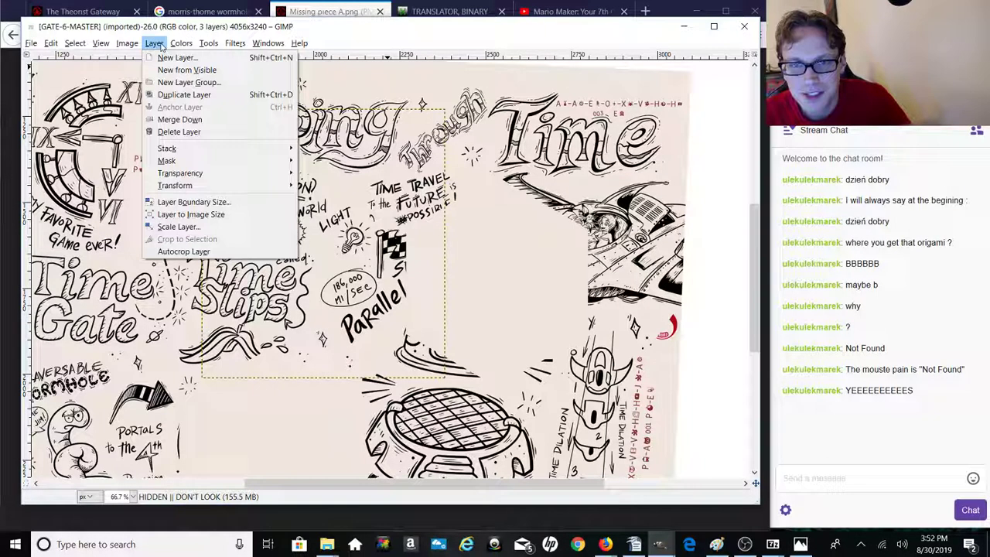
click(166, 60)
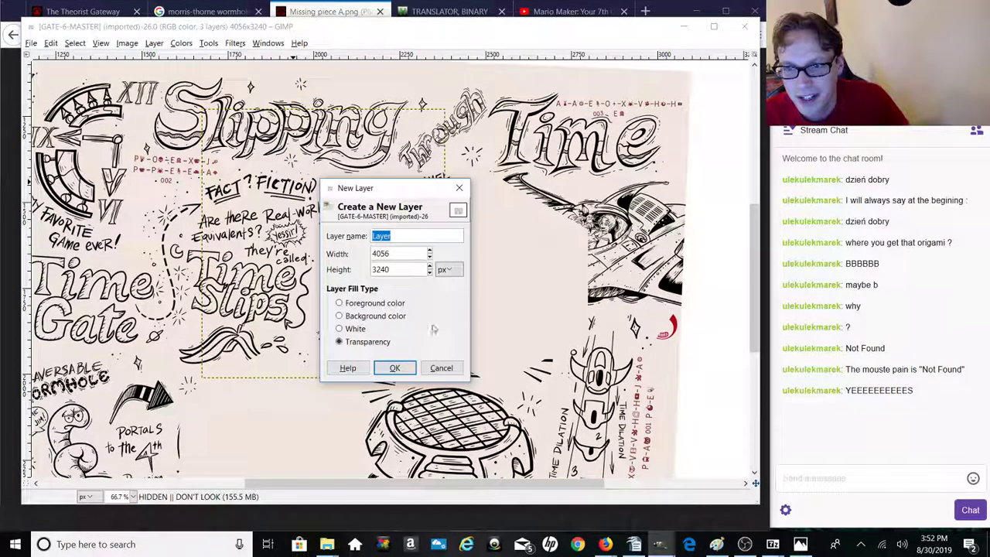
click(394, 367)
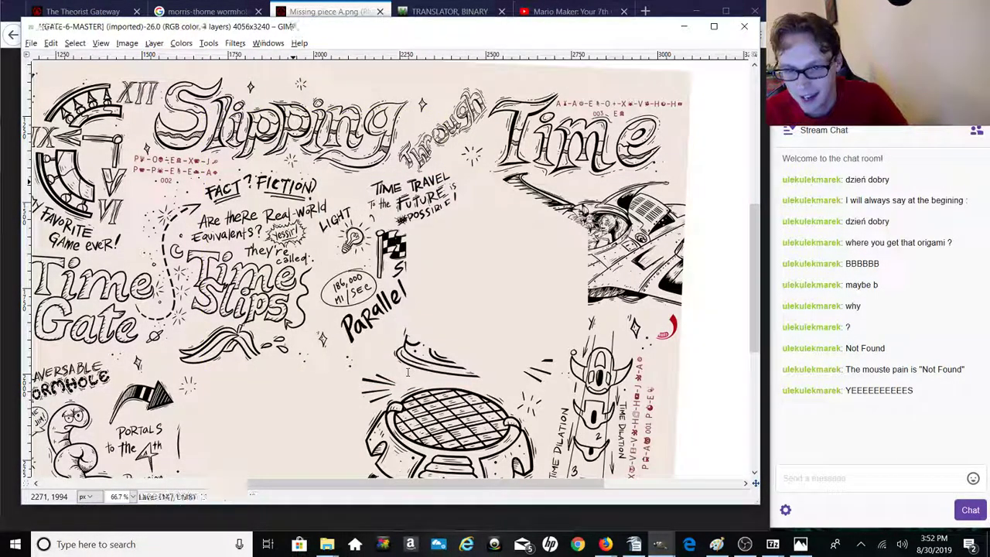
Step: Try to paste the missing piece onto the new layer and move it, and undo the paste
key(ctrl+v)
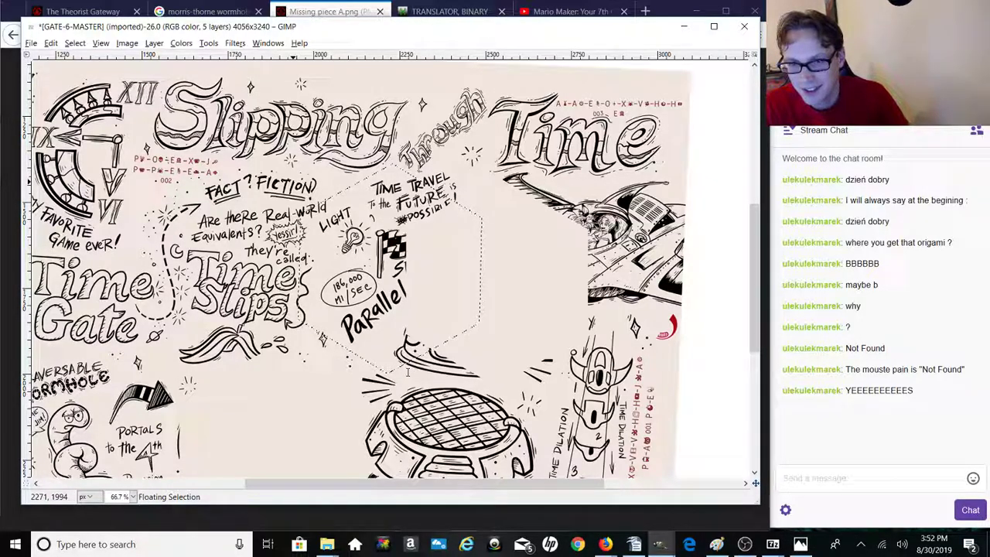
drag(474, 280, 496, 281)
click(706, 322)
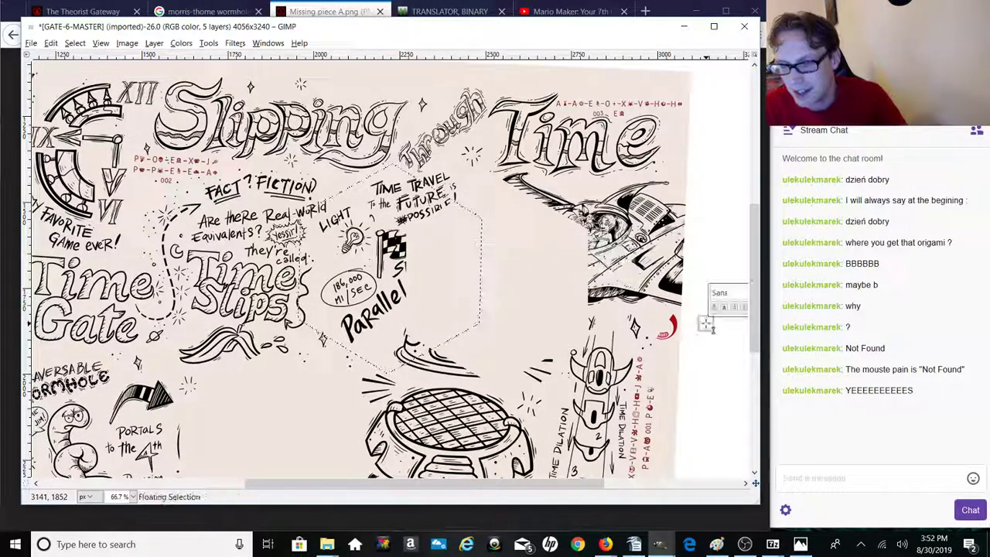
click(31, 43)
key(Escape)
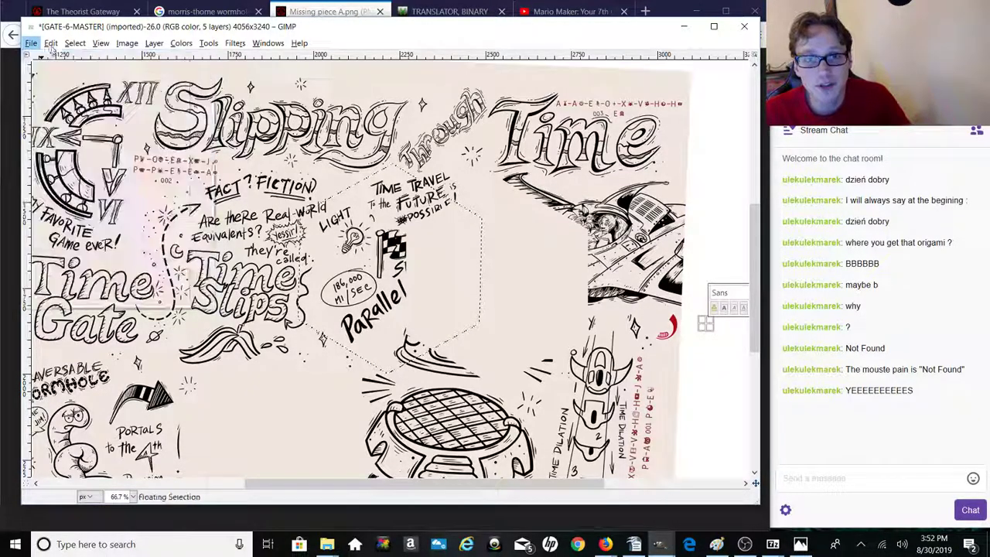
click(51, 43)
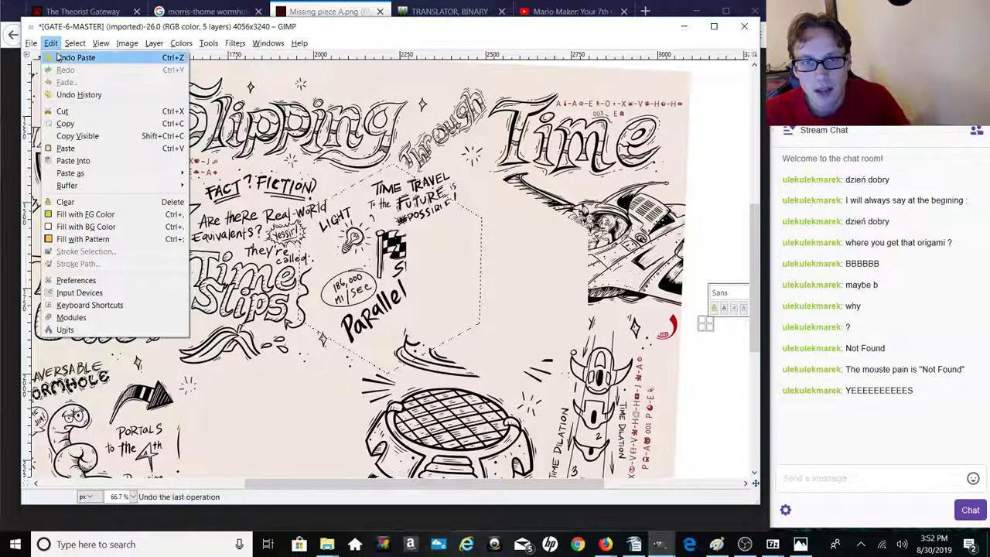
click(68, 59)
click(75, 44)
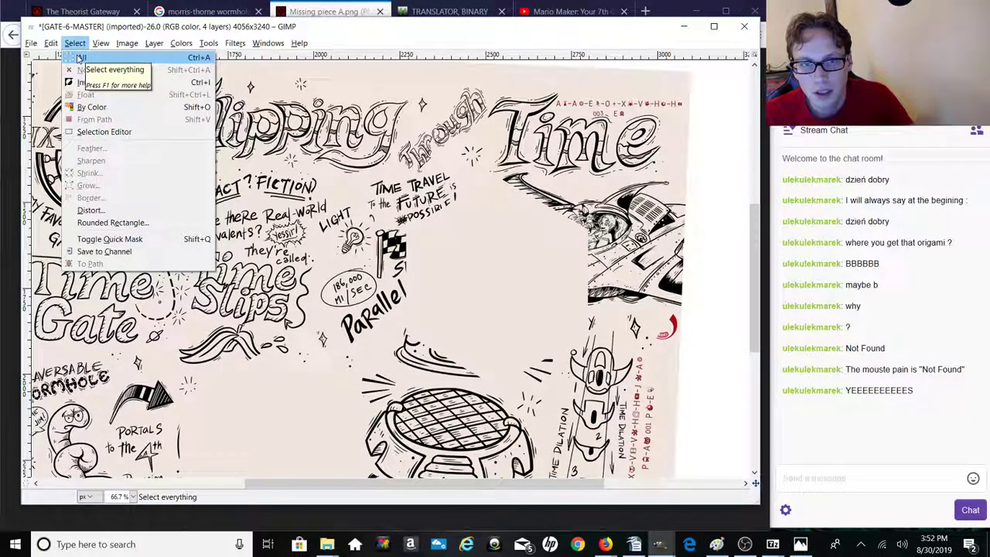
mouse_move(154, 48)
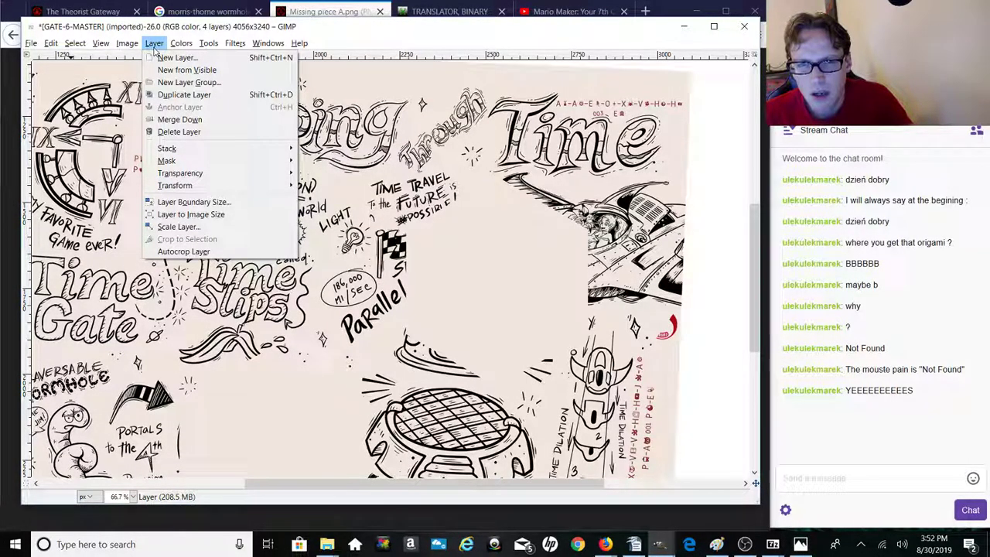
key(Escape)
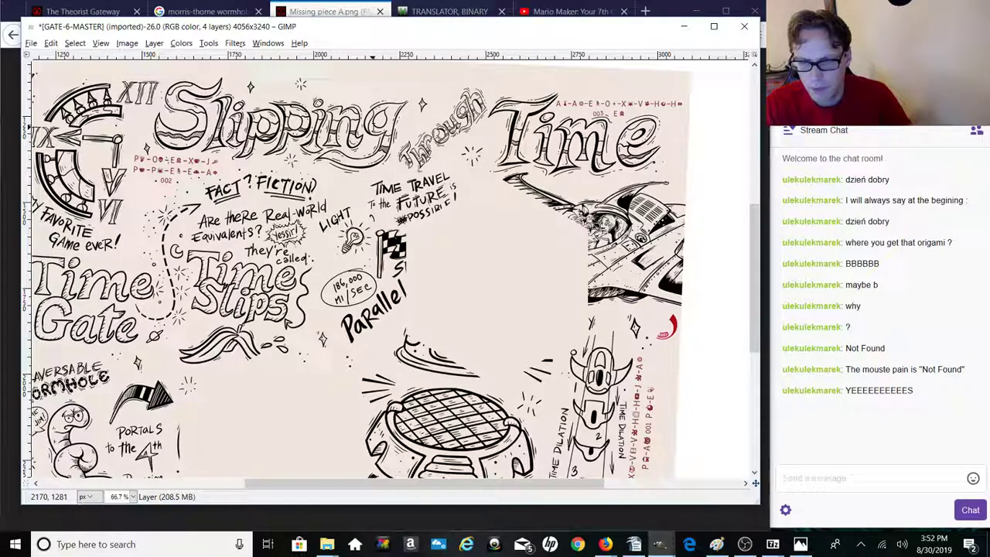
Step: Paste the copied missing piece onto the new layer again and anchor the floating selection
key(ctrl+v)
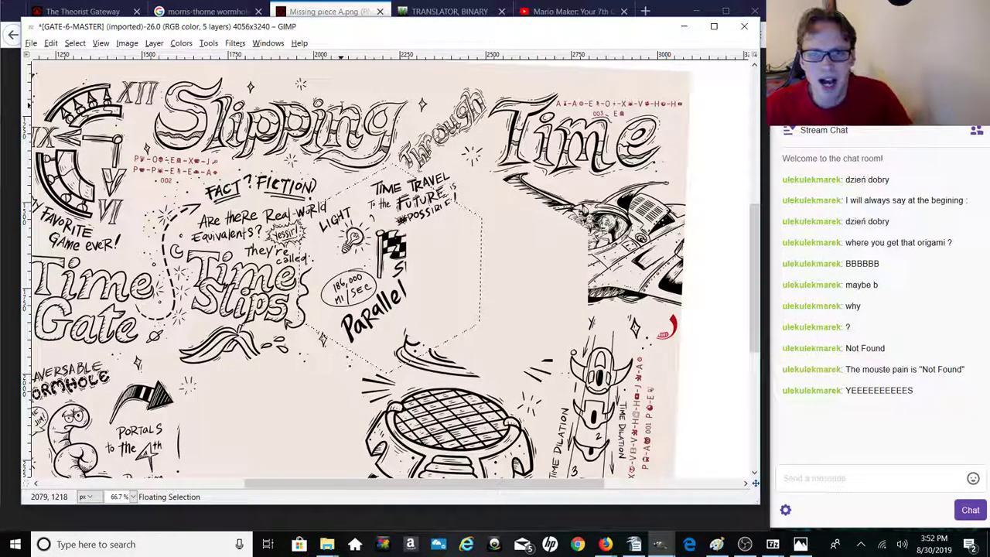
click(154, 43)
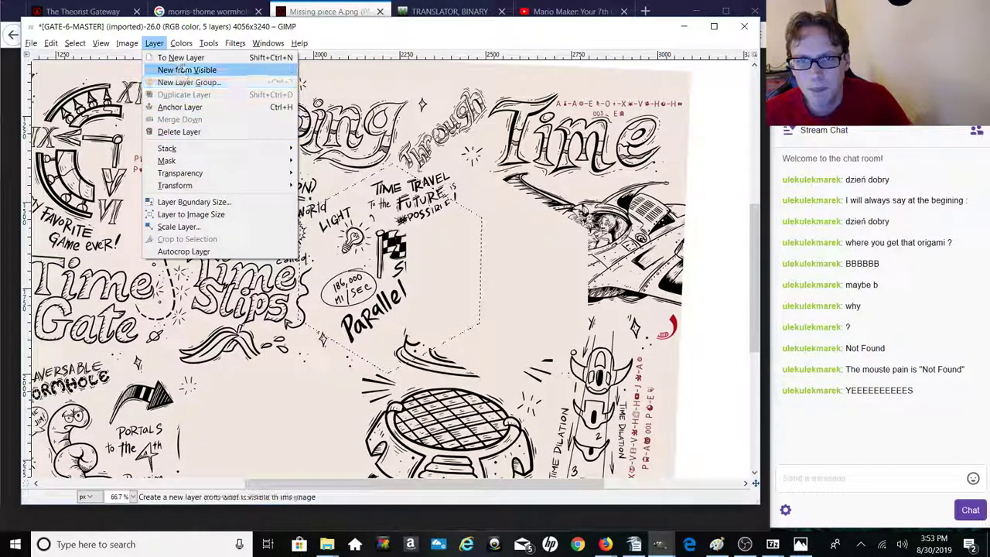
mouse_move(181, 44)
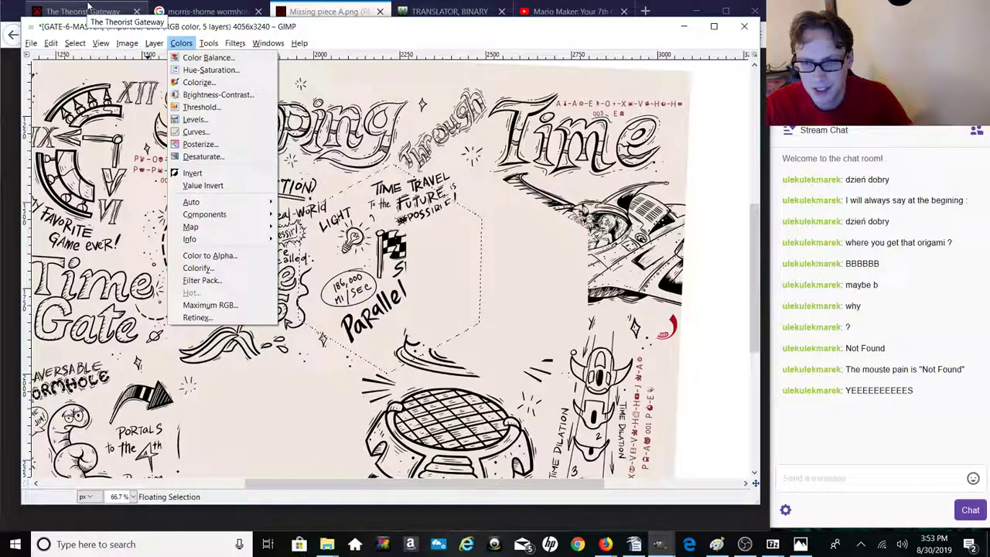
mouse_move(101, 44)
click(243, 402)
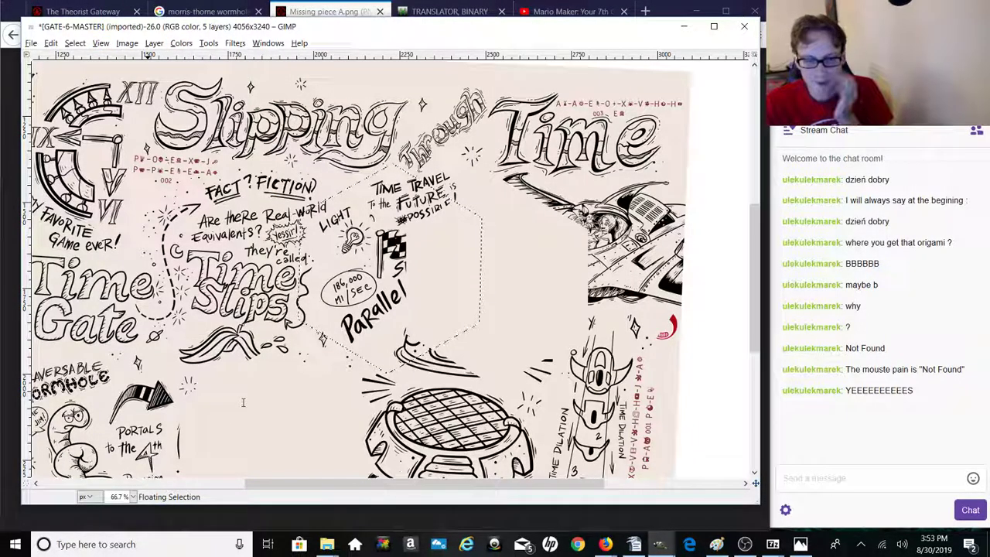
key(ctrl+h)
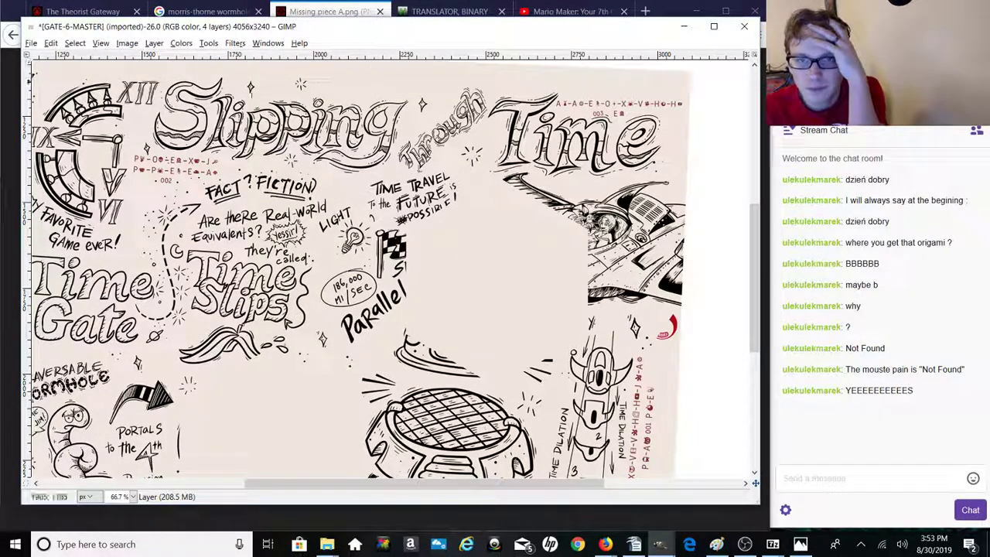
click(182, 43)
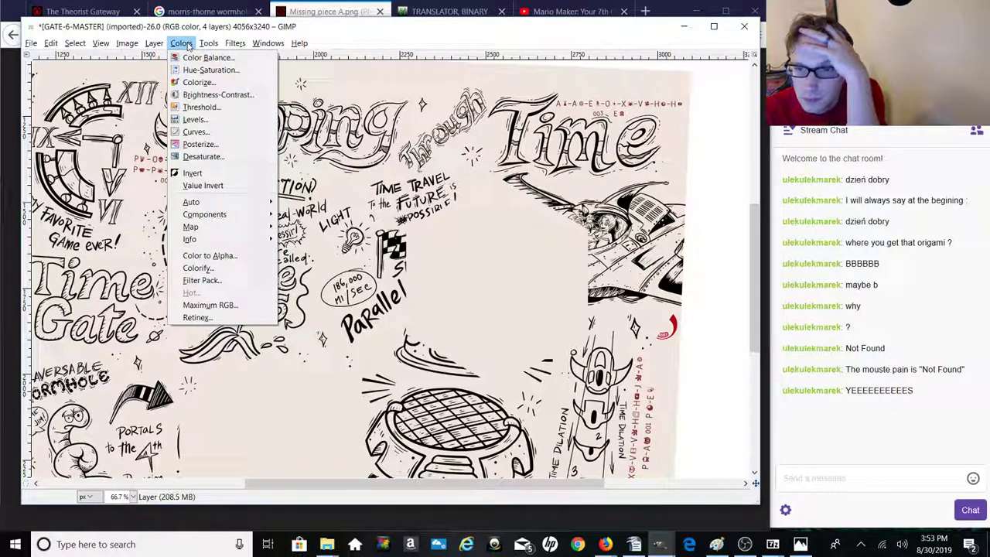
mouse_move(211, 44)
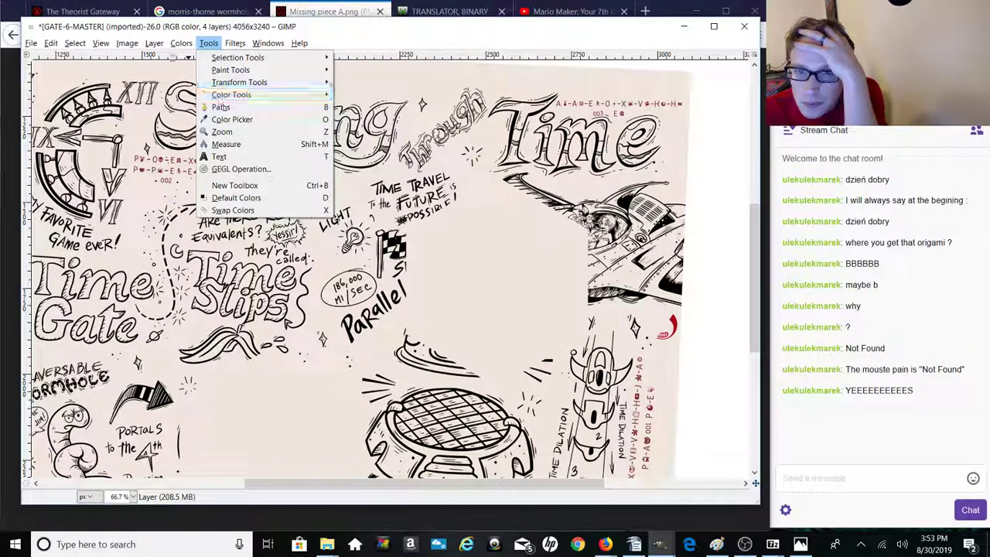
mouse_move(156, 45)
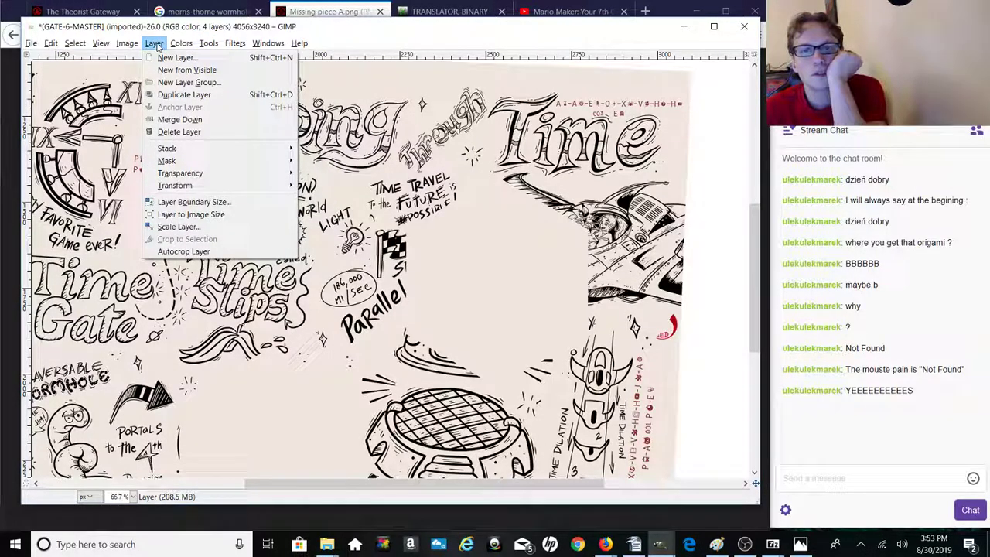
Step: Add a new layer group to the GATE-6-MASTER image and create a layer from the visible content
click(190, 82)
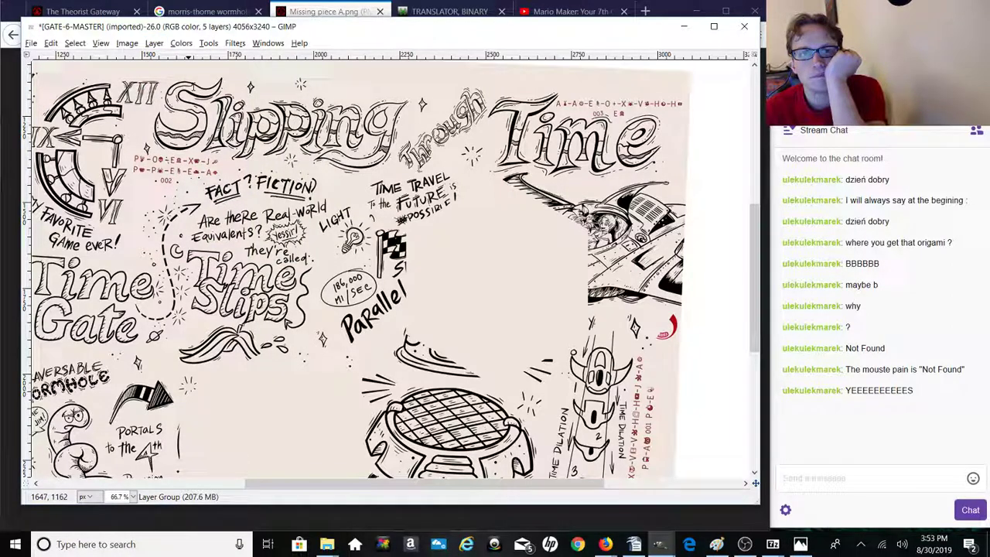
click(154, 42)
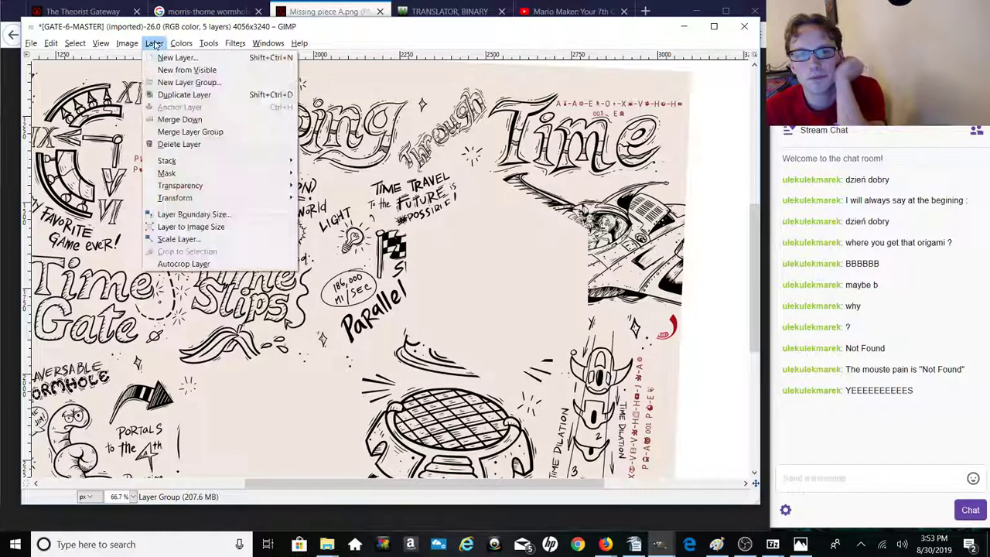
click(165, 70)
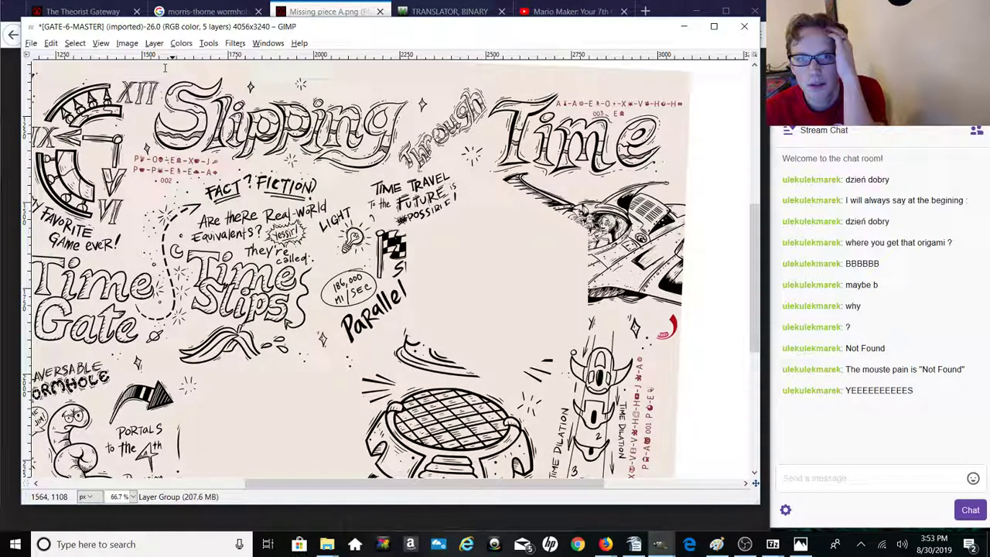
click(154, 43)
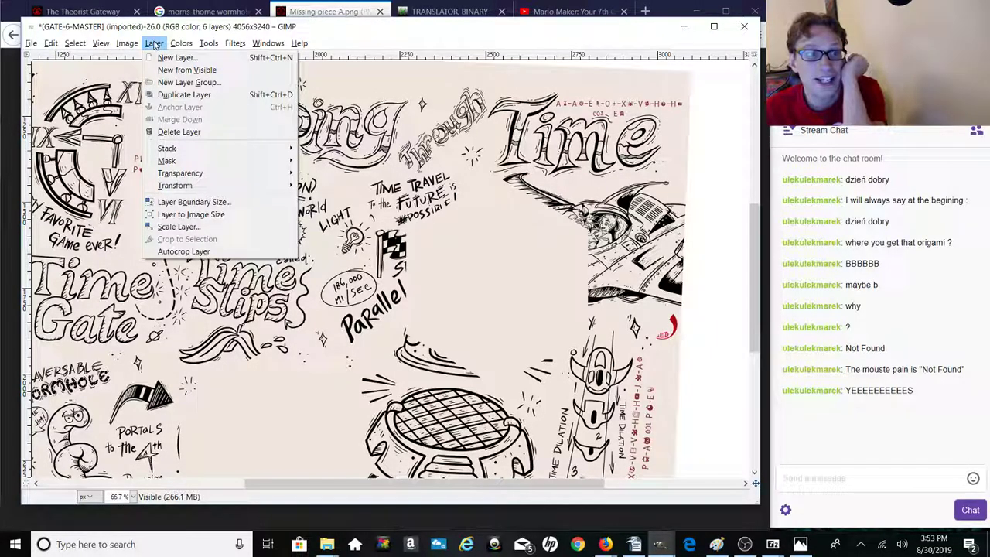
key(Escape)
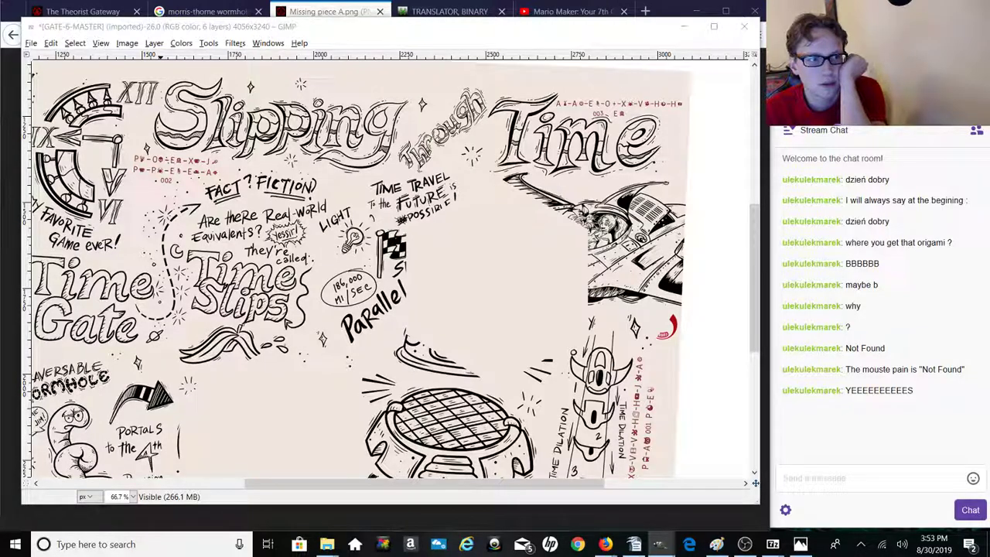
key(alt+Tab)
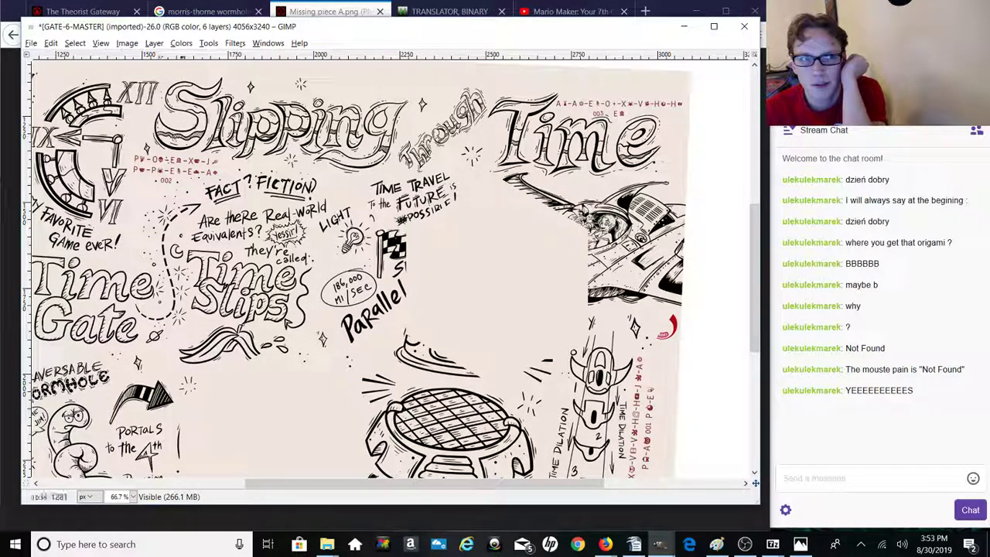
Step: Reopen the recently closed Layers, Channels, Paths, Undo and Brushes dock and widen it to show the full layer names
click(209, 43)
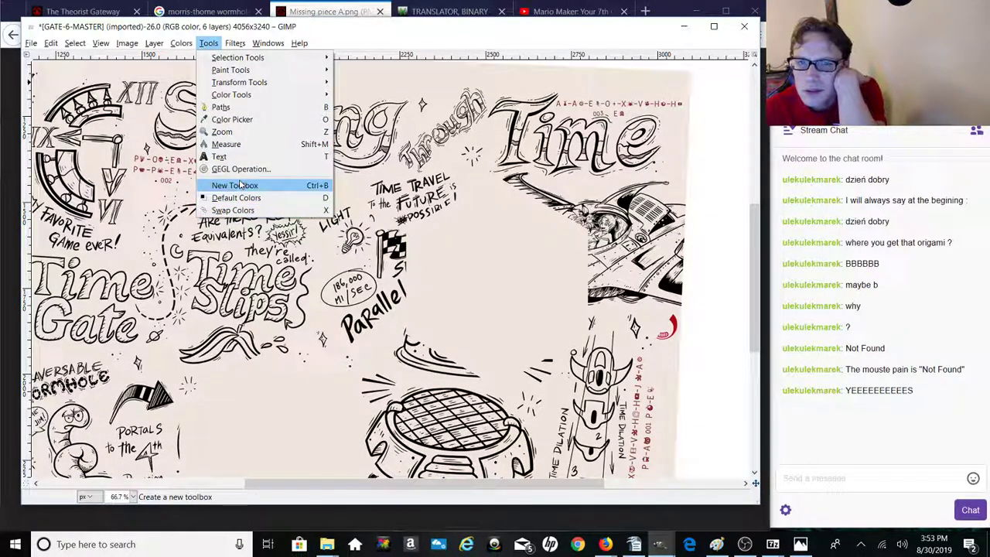
mouse_move(236, 45)
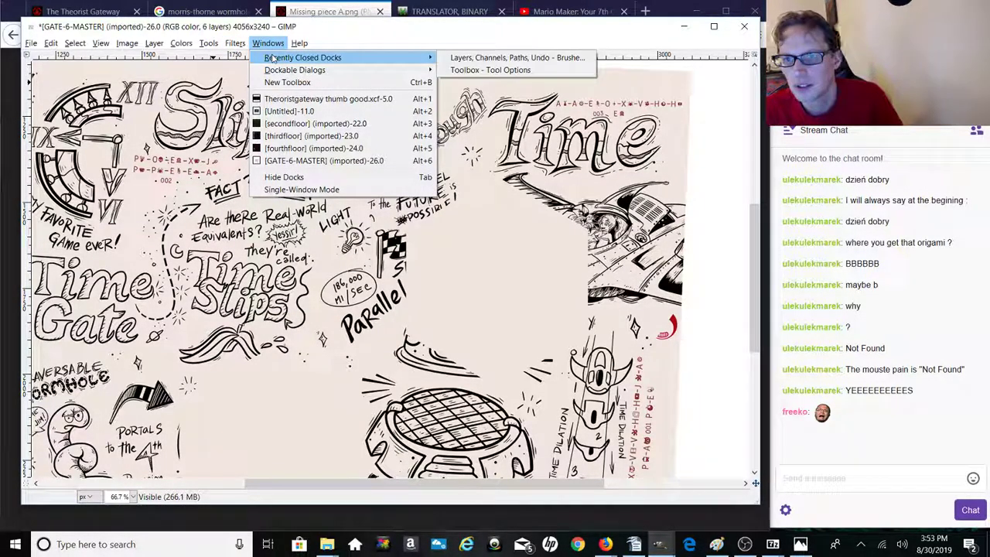
click(479, 66)
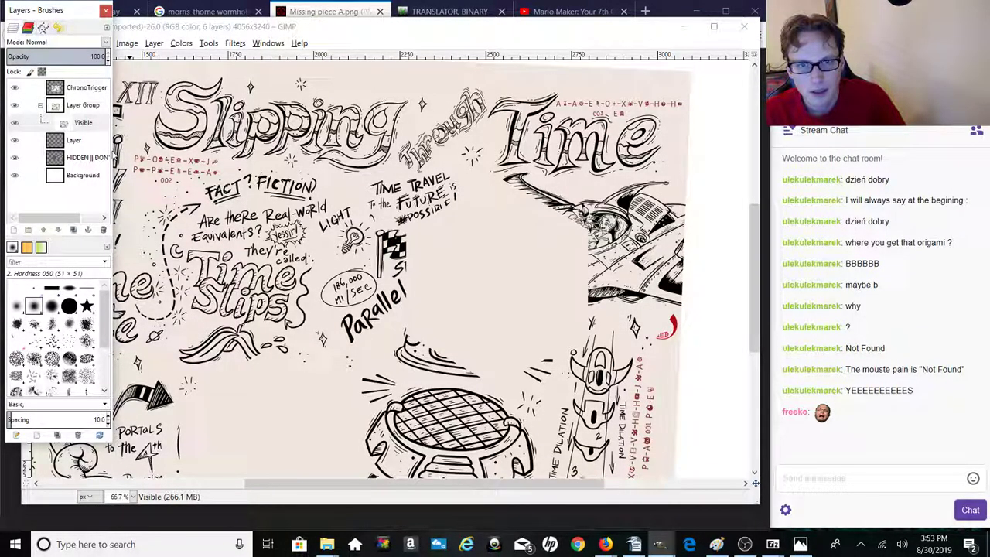
drag(114, 153, 187, 155)
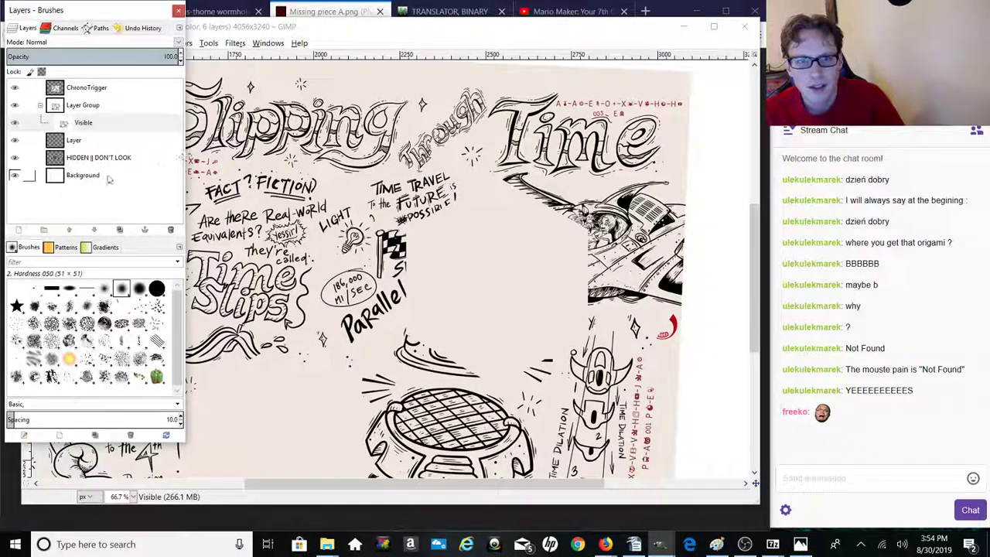
Step: Hide the Background layer and the Visible layer inside the layer group
click(13, 178)
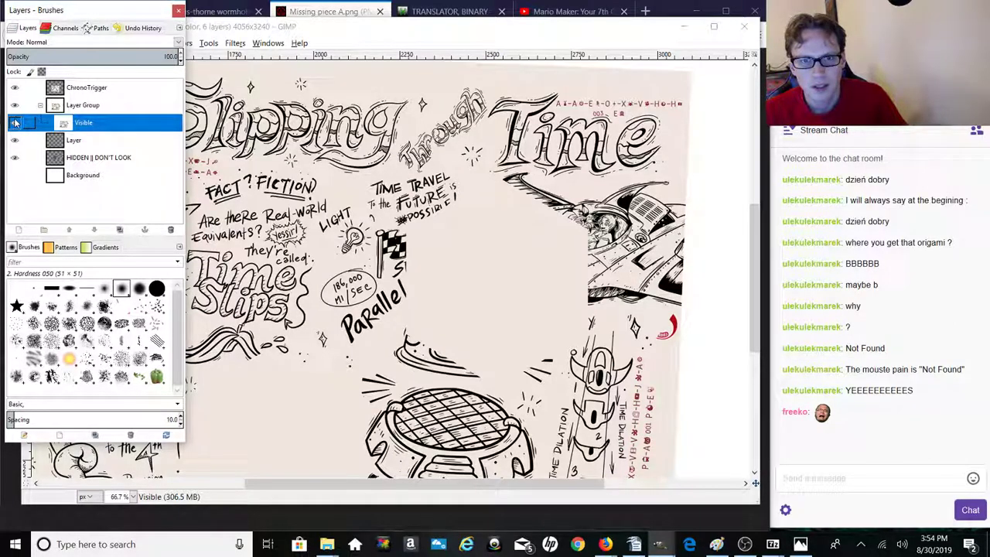
click(15, 122)
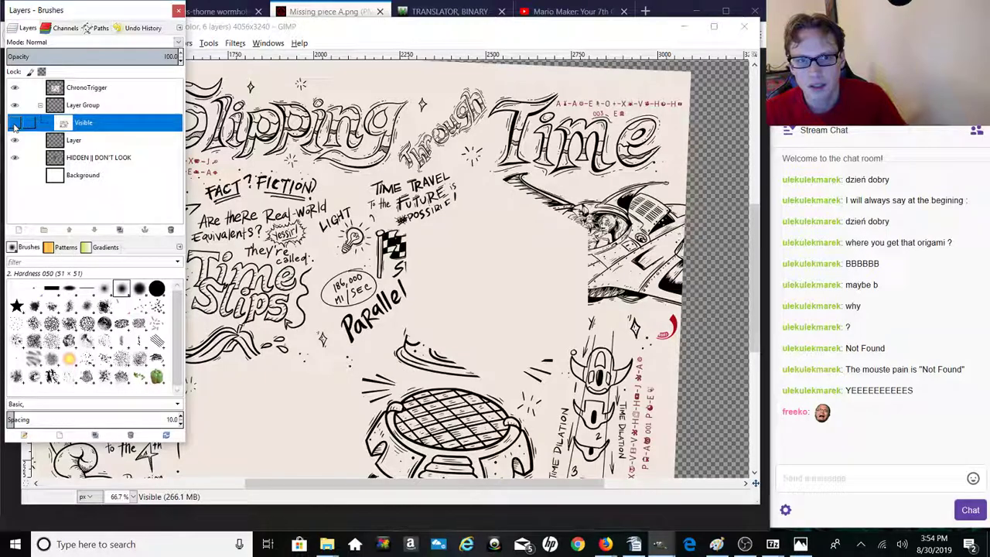
click(16, 123)
click(15, 125)
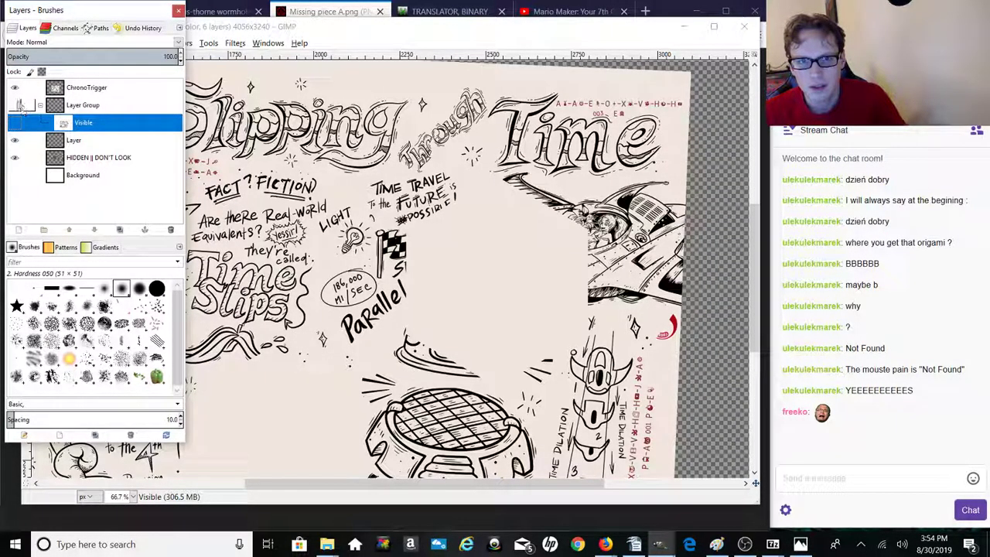
Step: Hide the ChronoTrigger layer, check the Layer and HIDDEN || DON'T LOOK layers by toggling their visibility, and show the Background again
click(15, 88)
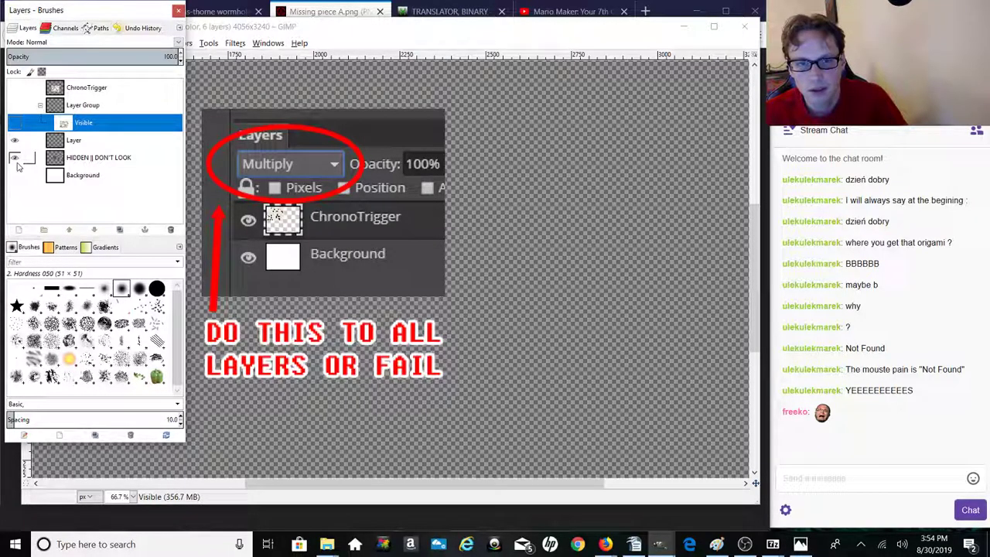
click(15, 141)
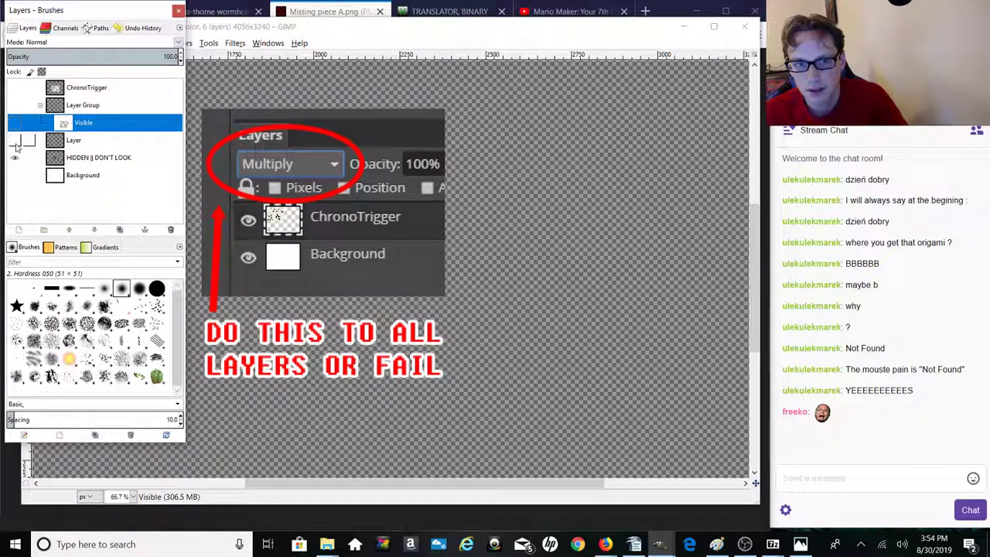
click(15, 158)
click(14, 158)
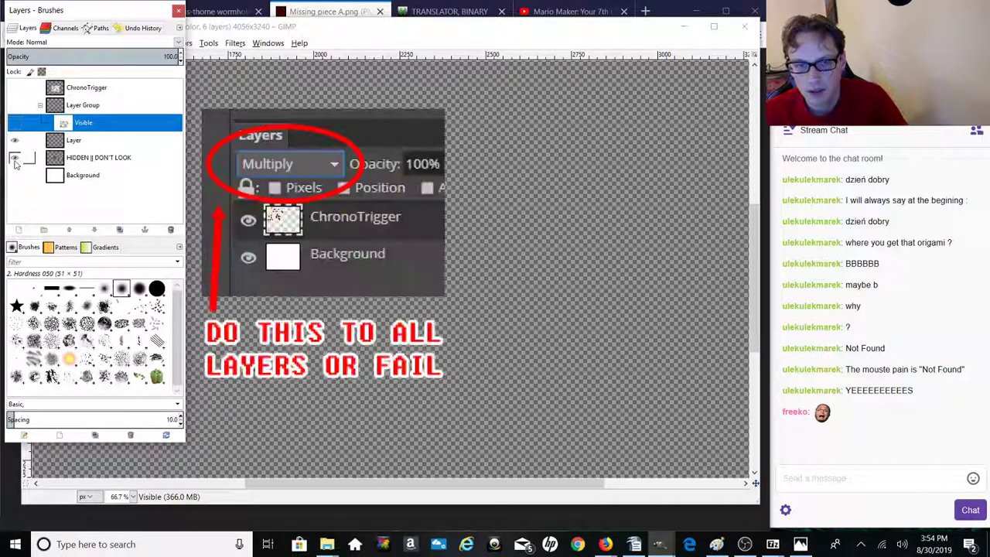
click(15, 176)
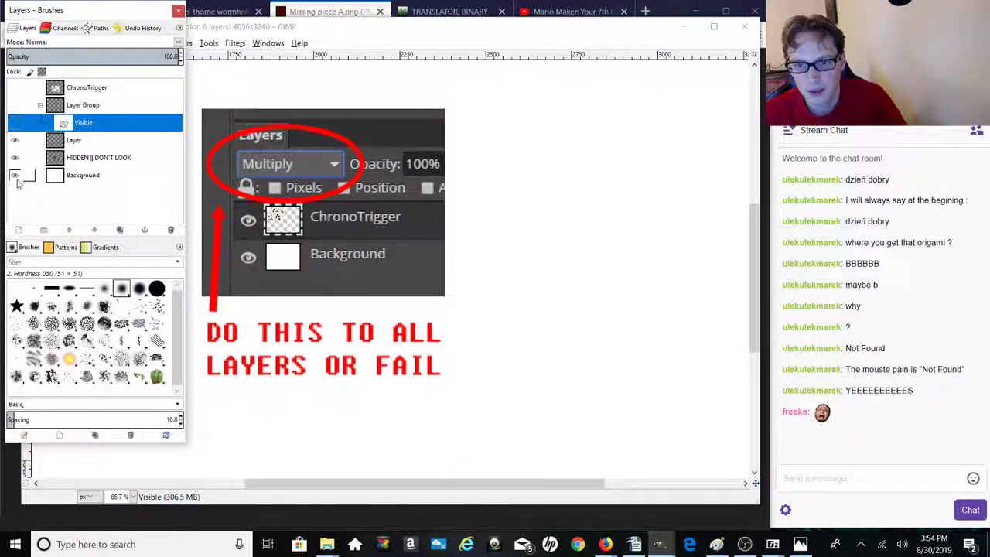
Step: Check the Visible layer by toggling its visibility, collapse the layer group, and show the ChronoTrigger layer again
click(15, 123)
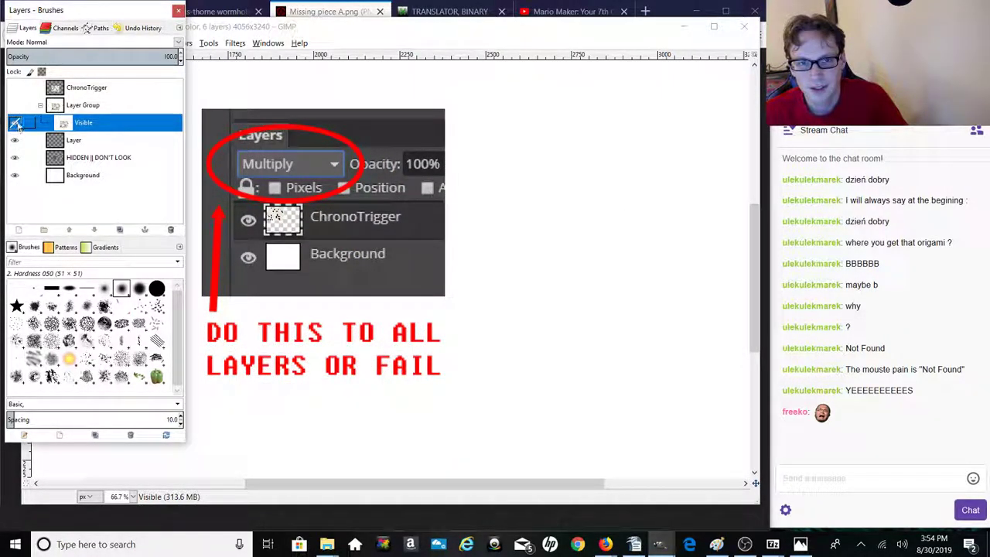
click(15, 124)
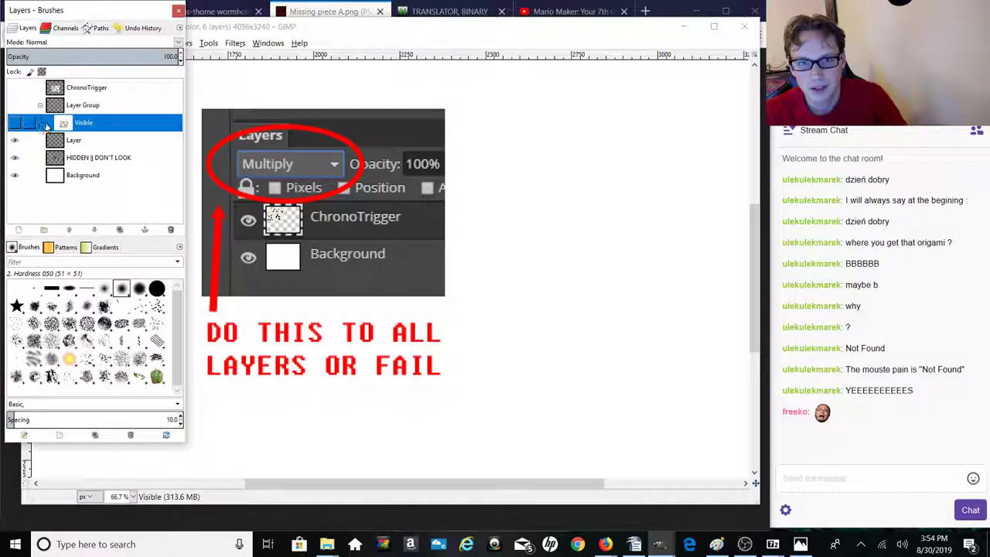
click(40, 105)
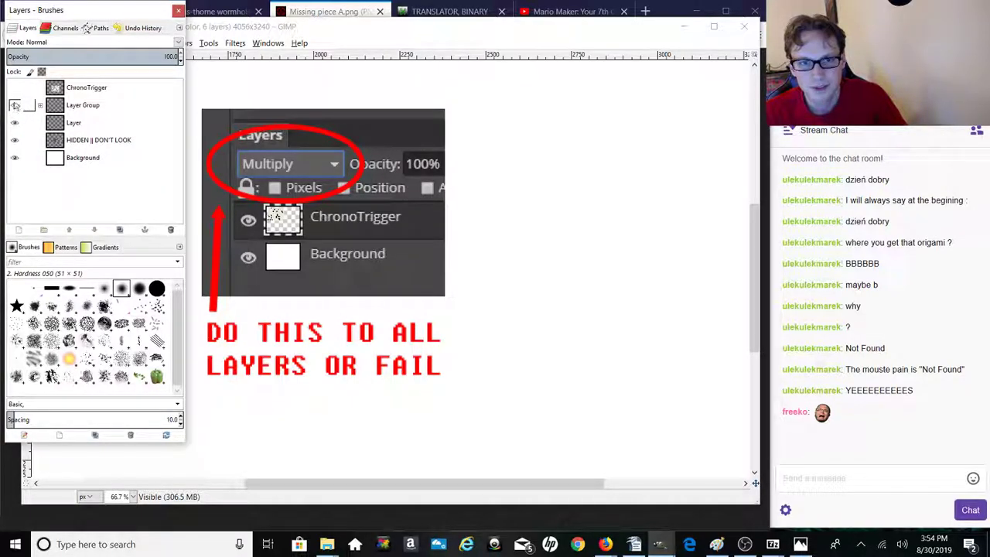
click(14, 87)
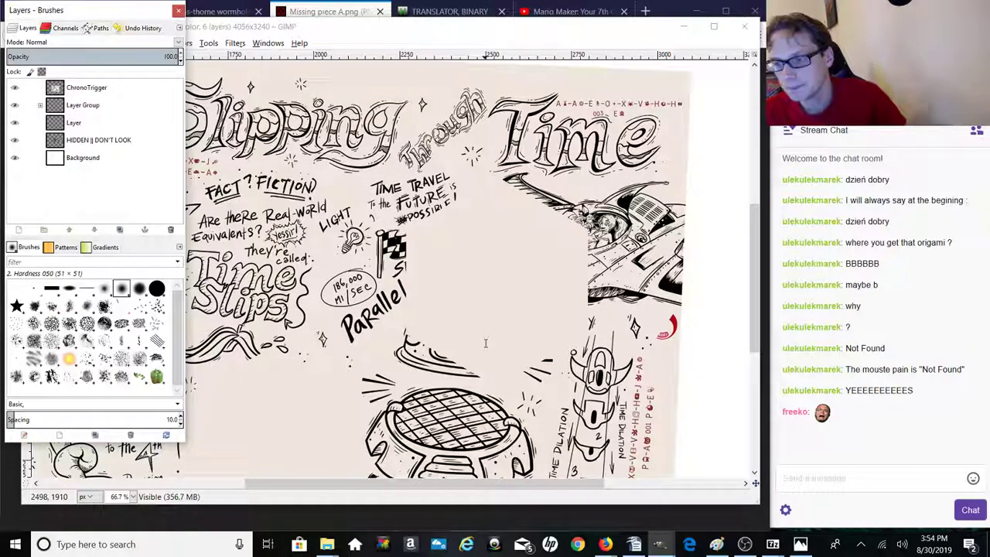
Step: Maximize the image window and zoom out to 33.3% to show the whole drawing page
click(717, 30)
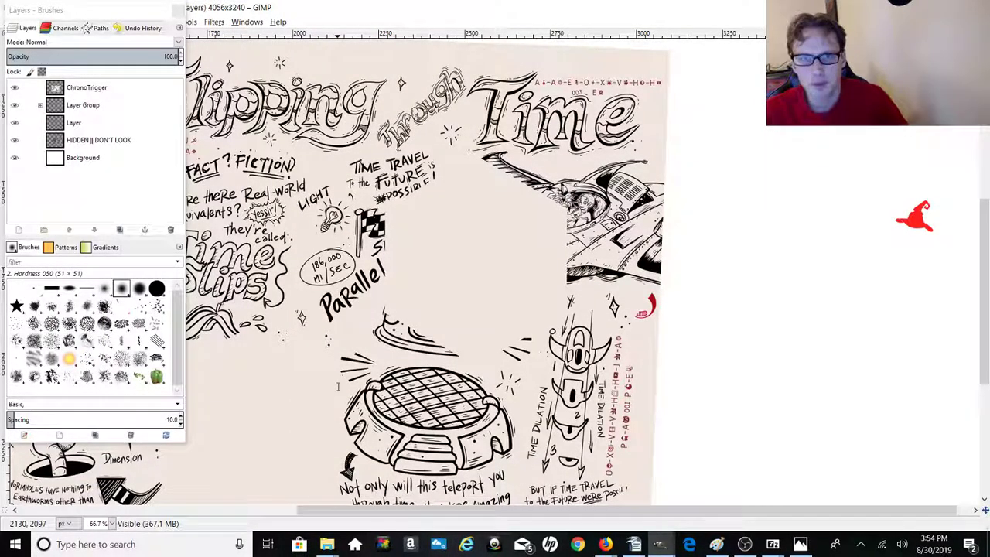
click(319, 407)
scroll(319, 406, down, 2)
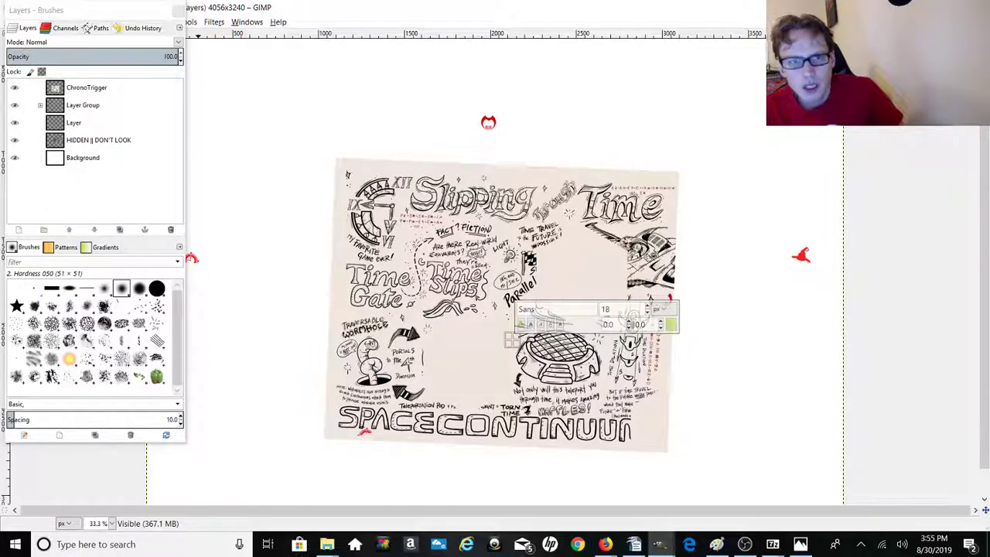
Step: Toggle the Background and Layer visibility to see what each contains, and hide the ChronoTrigger and Background layers
click(15, 158)
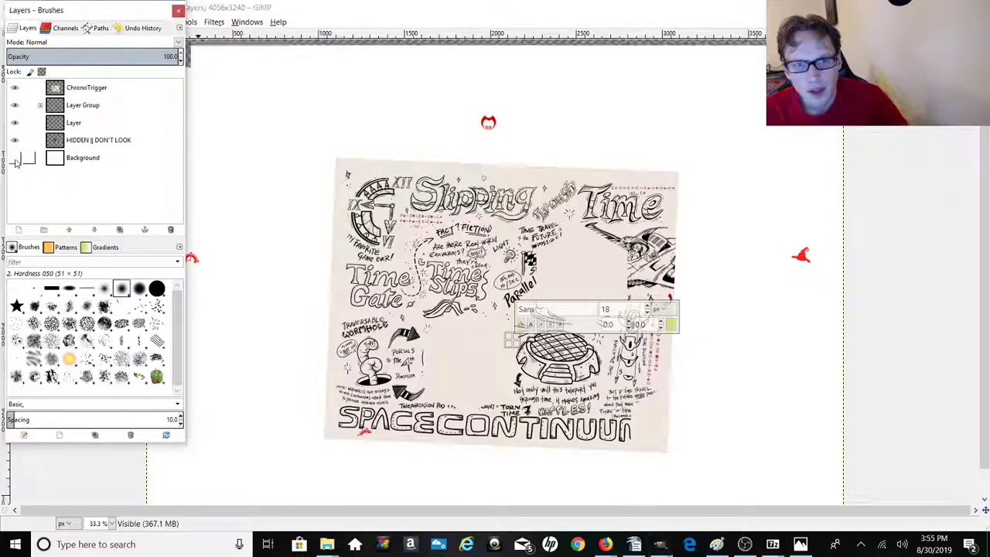
click(15, 159)
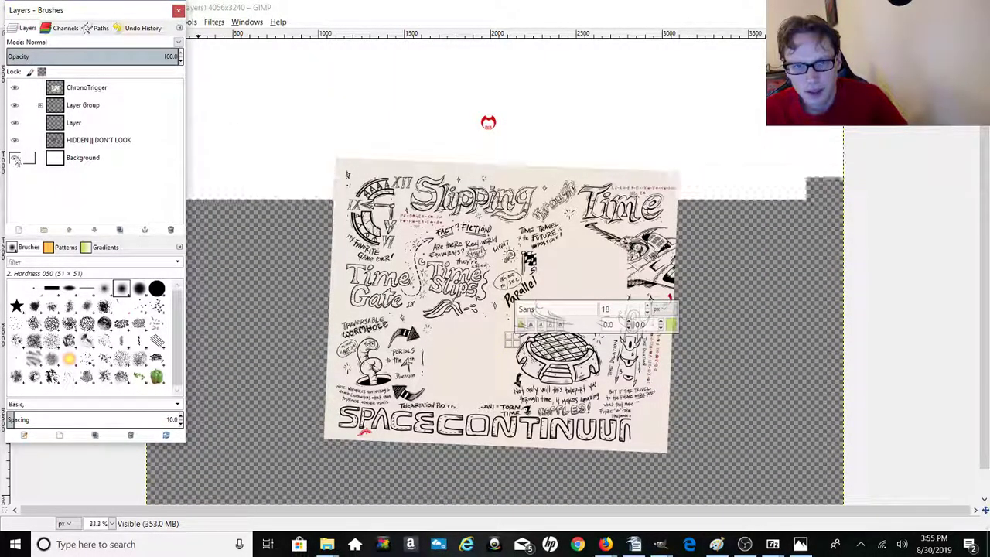
click(14, 124)
click(14, 123)
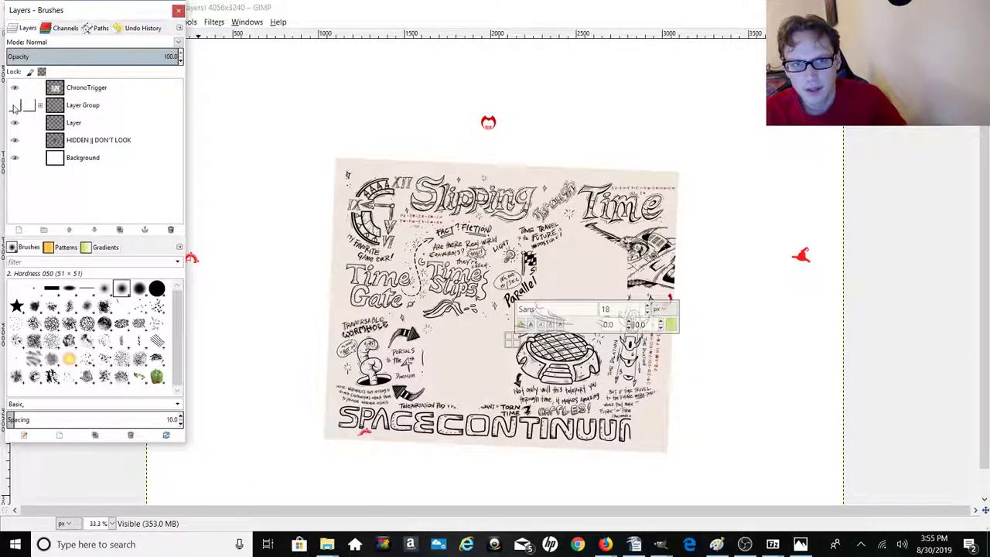
click(15, 88)
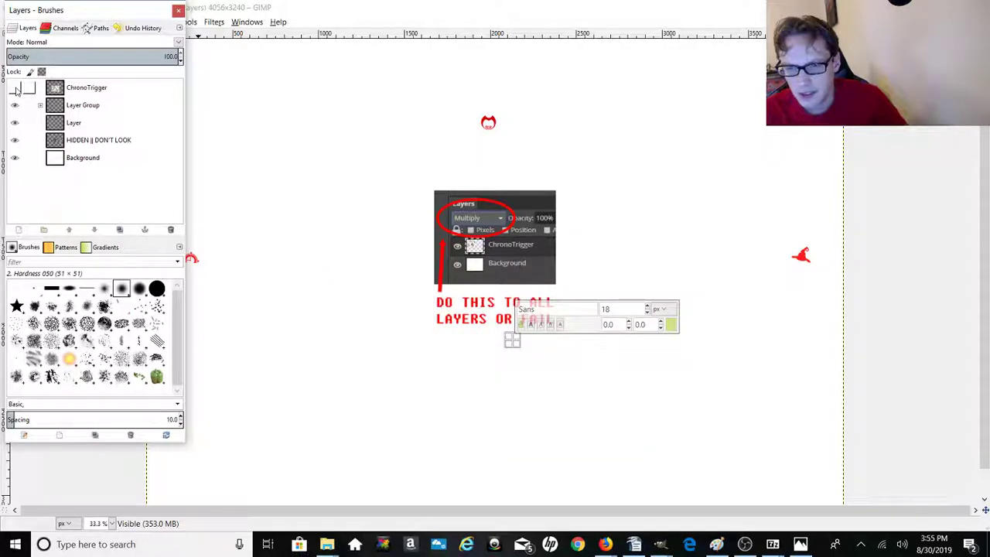
click(15, 159)
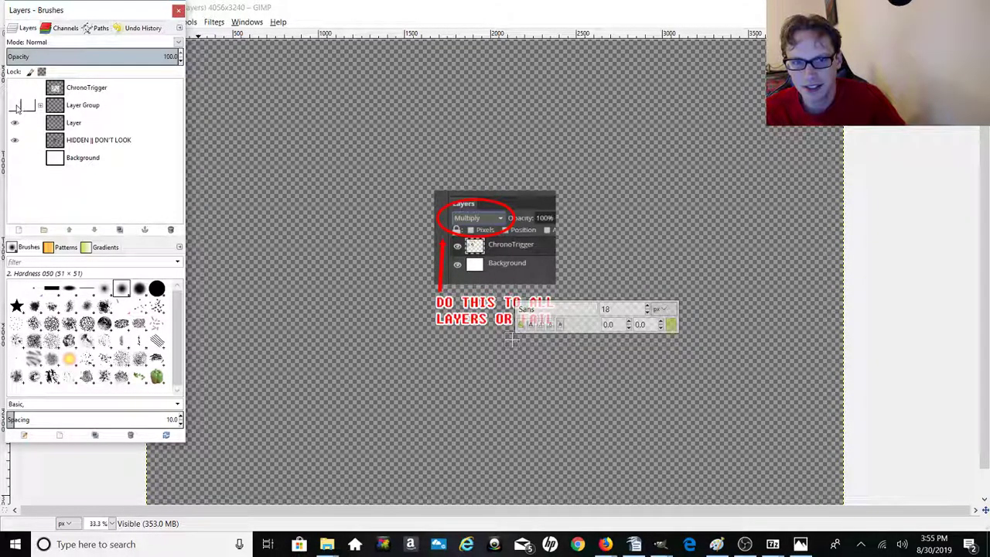
Step: Toggle the visibility of the Background, ChronoTrigger and other layers to inspect the HIDDEN || DON'T LOOK layer on its own
click(15, 158)
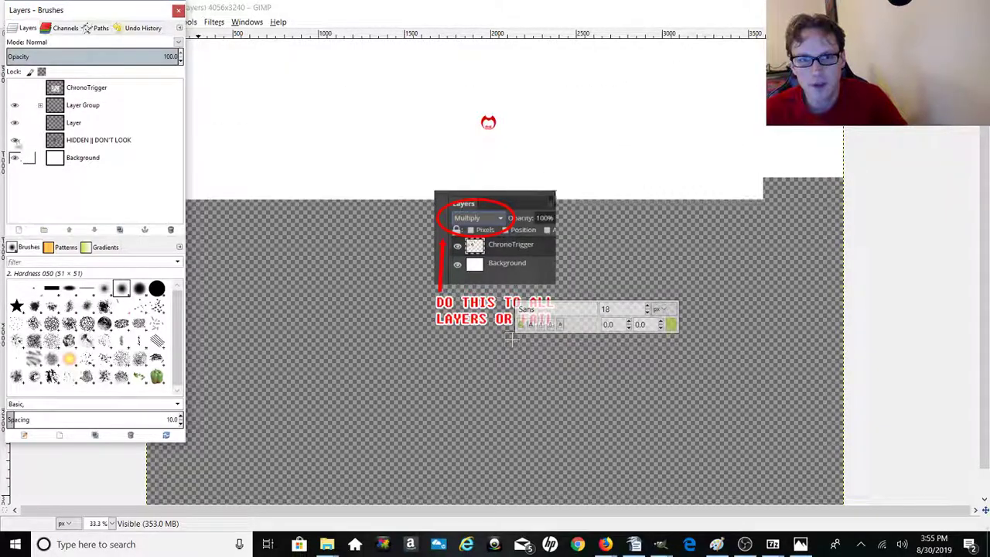
click(15, 88)
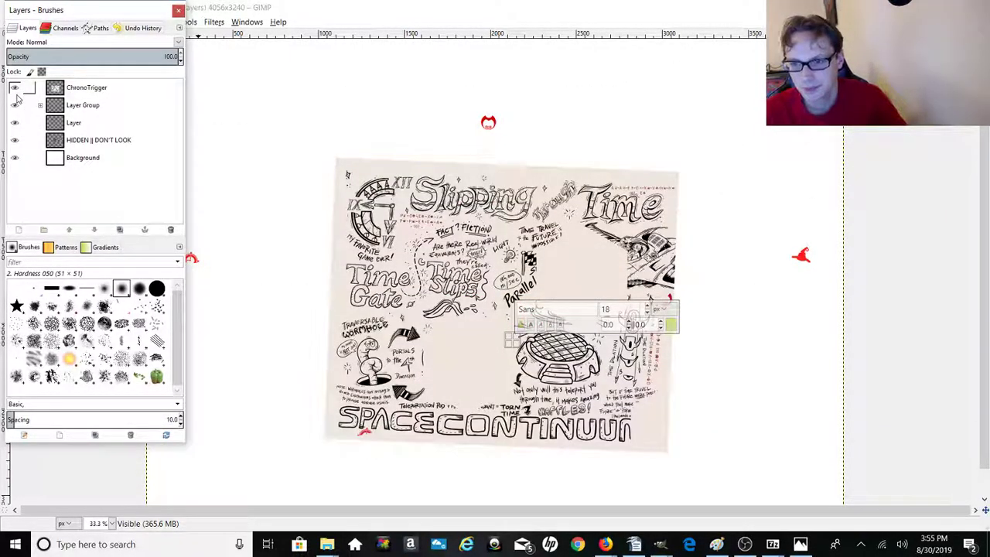
click(15, 156)
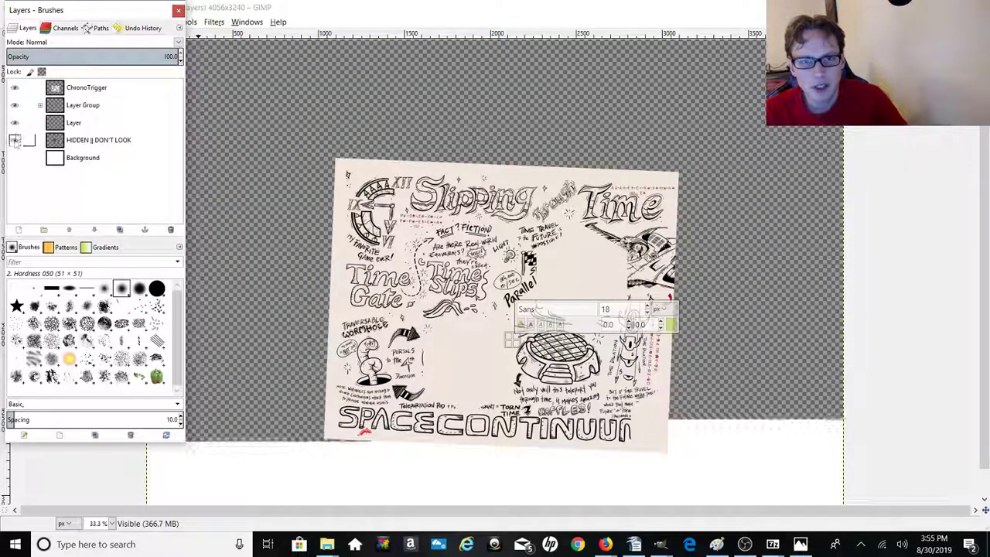
click(15, 104)
click(13, 88)
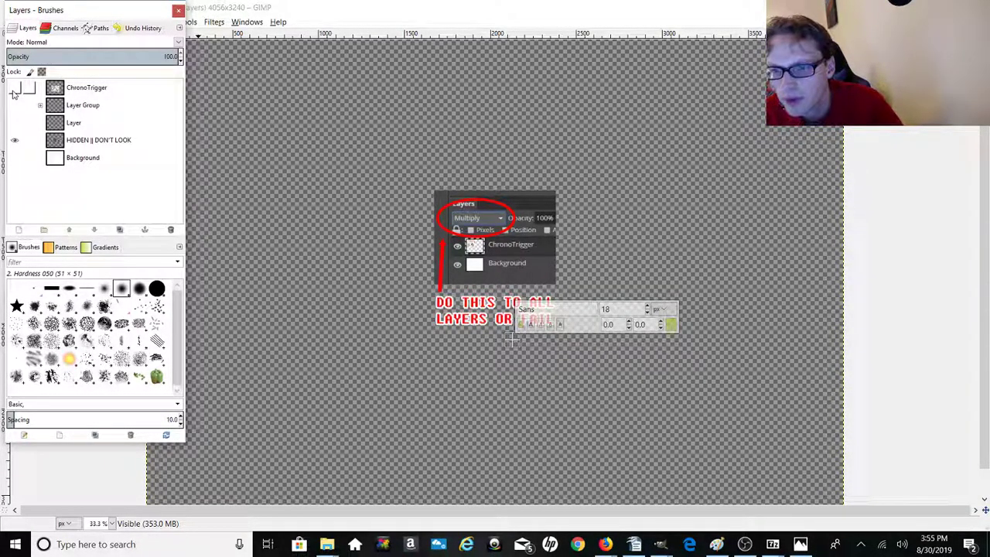
Step: Close the Layers - Brushes window and the GATE-6-MASTER image in GIMP, discarding the image's changes
click(661, 410)
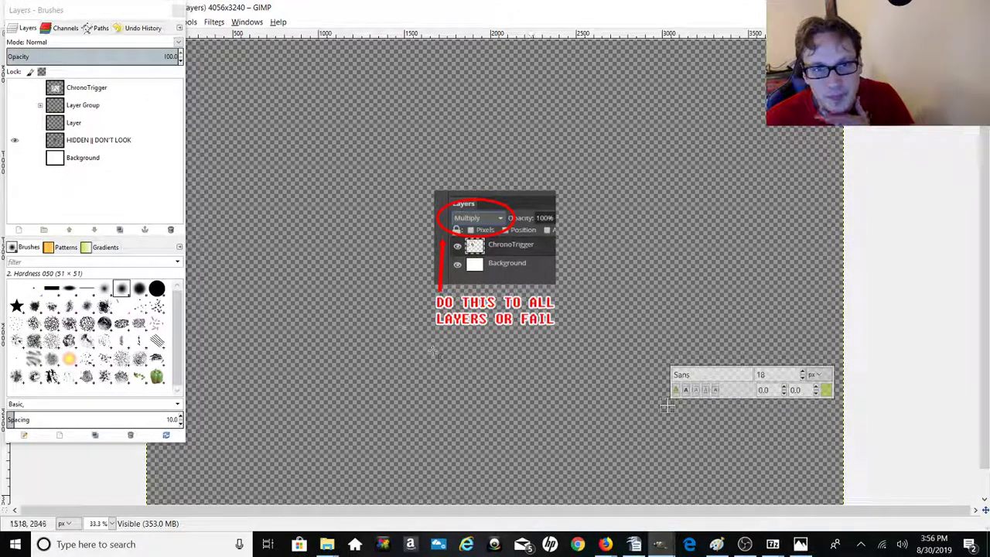
click(182, 10)
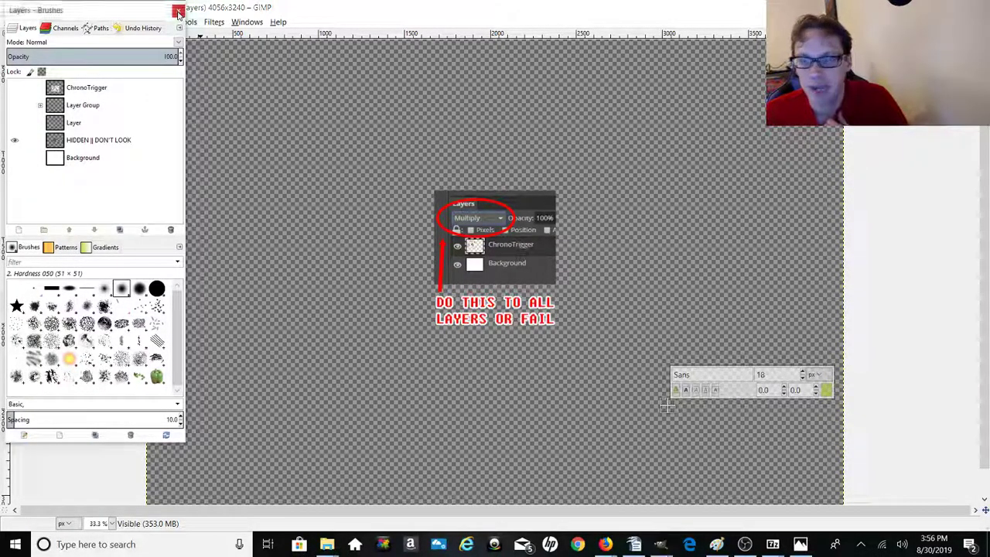
key(ctrl+w)
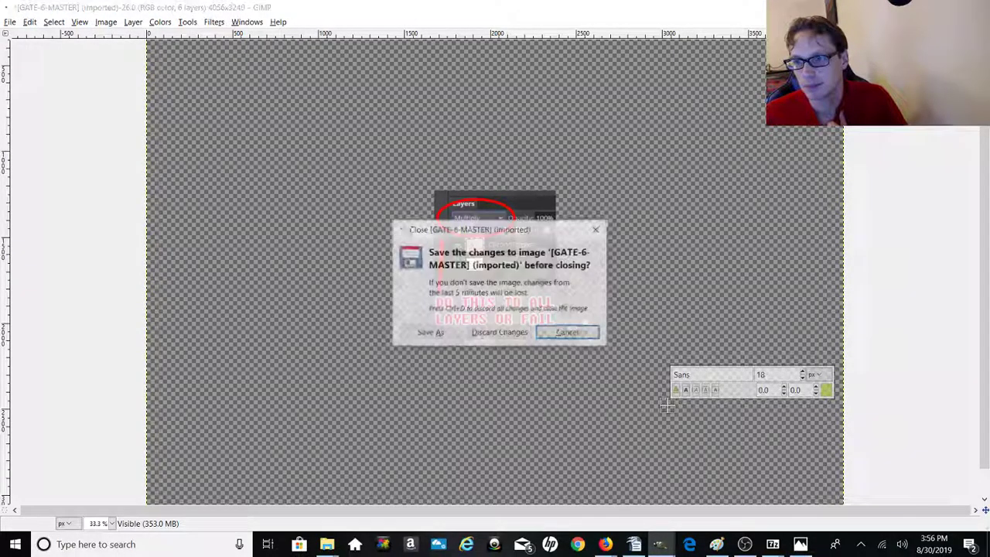
click(499, 333)
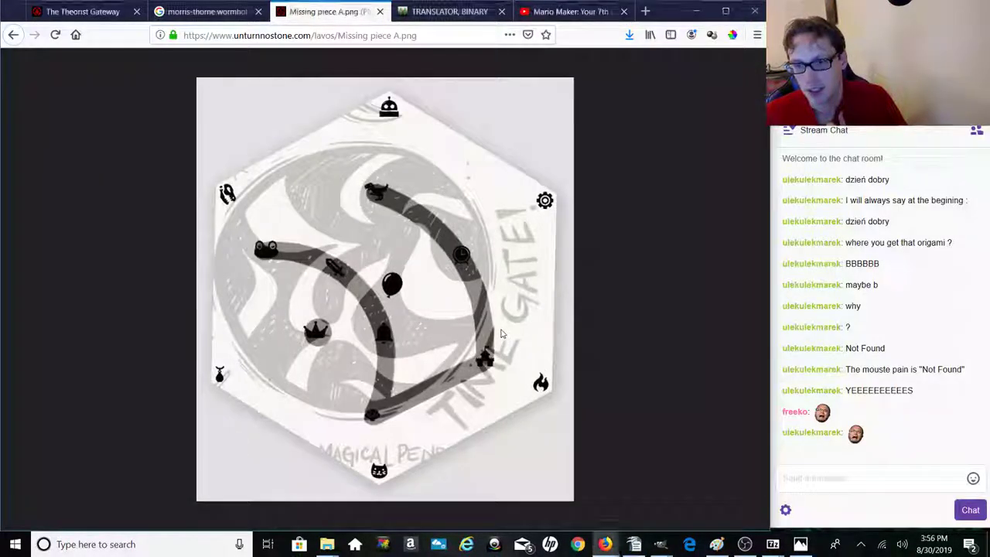
Step: Open the Toolbox page from the Theorist Gateway site in the browser and bring its slideshow into view
click(101, 17)
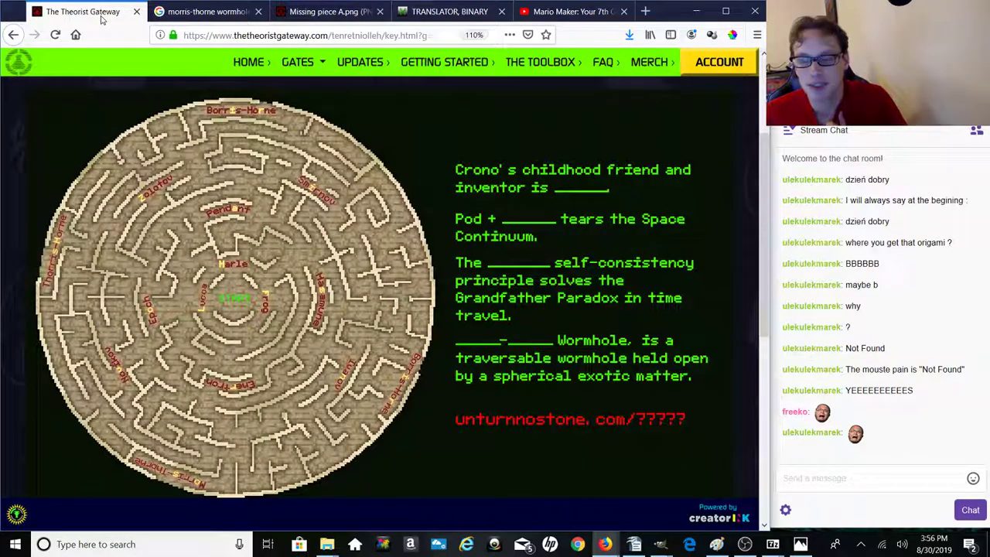
click(539, 63)
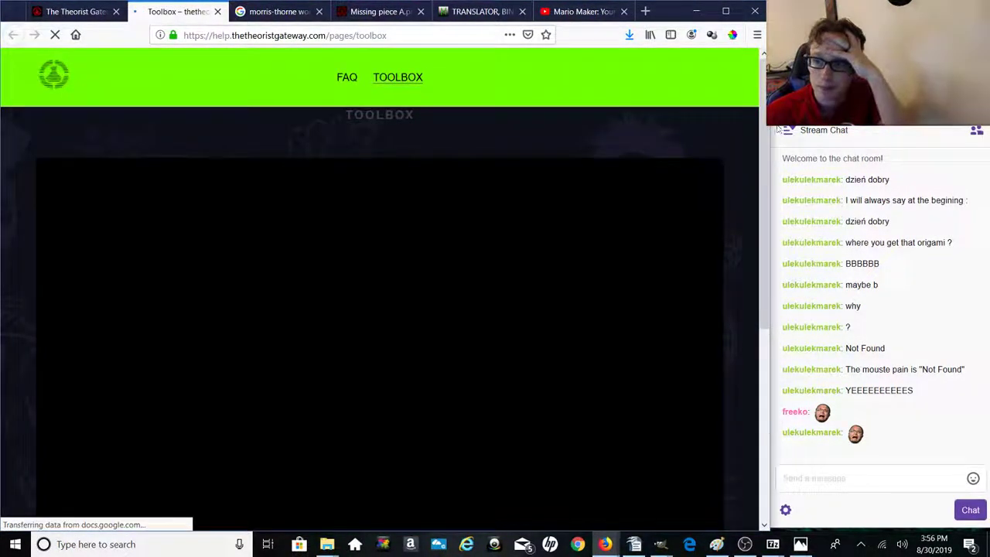
scroll(770, 199, down, 4)
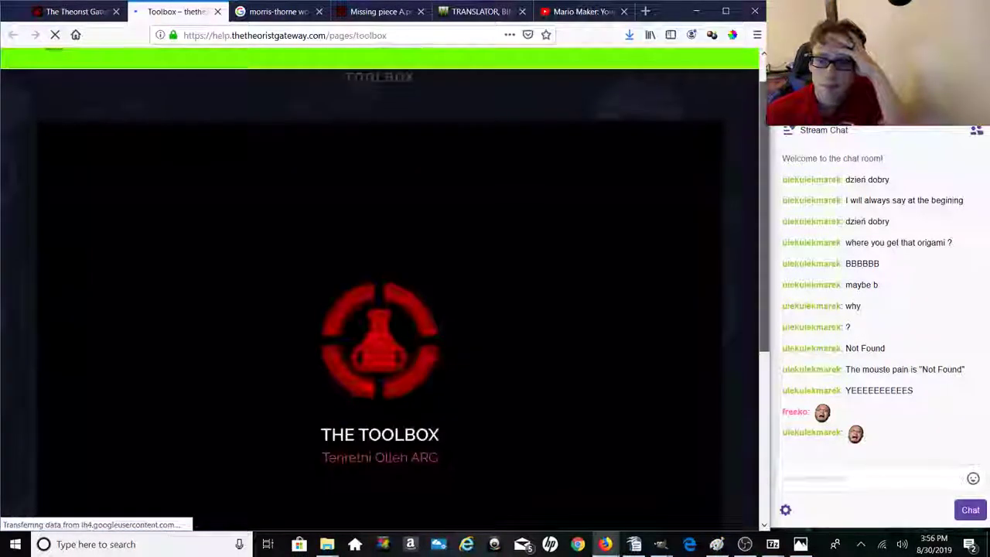
scroll(770, 199, down, 2)
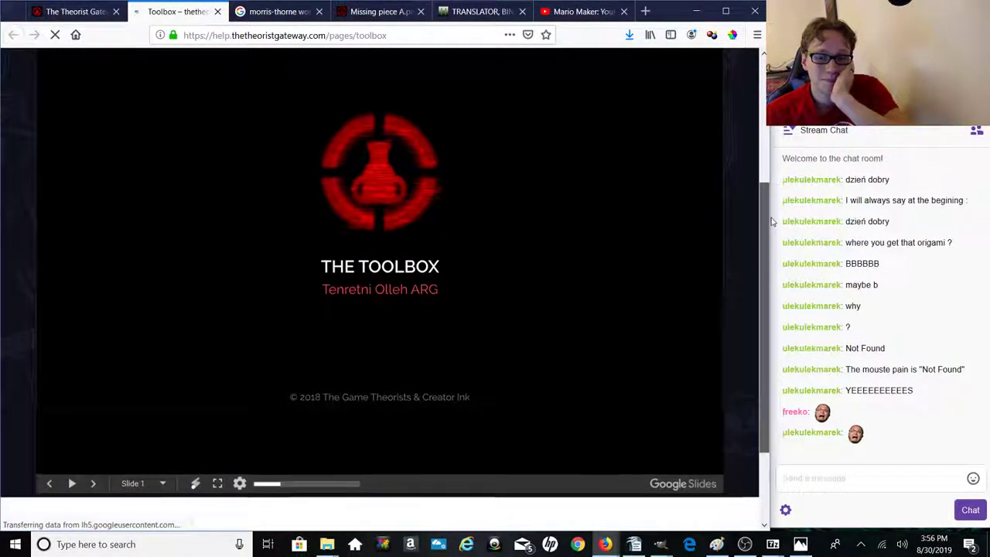
Step: Page through the Toolbox slides on analyzing audio, videos, images and ciphers as far as the alien primer
click(93, 483)
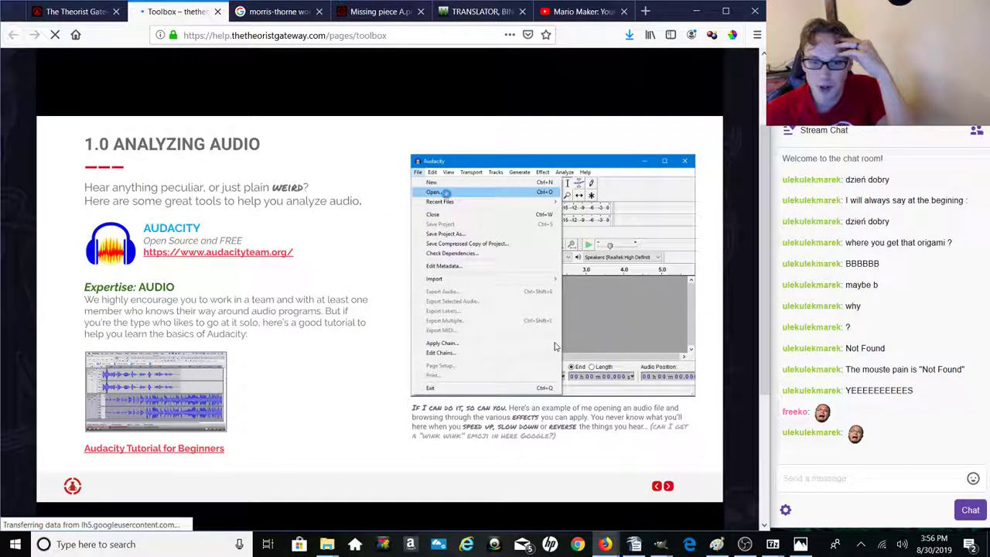
scroll(764, 275, down, 1)
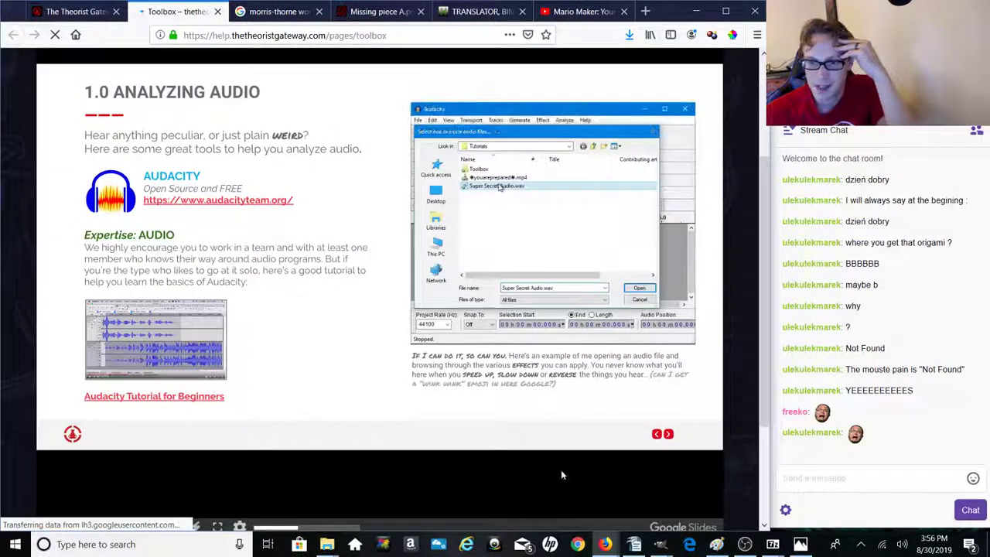
click(669, 435)
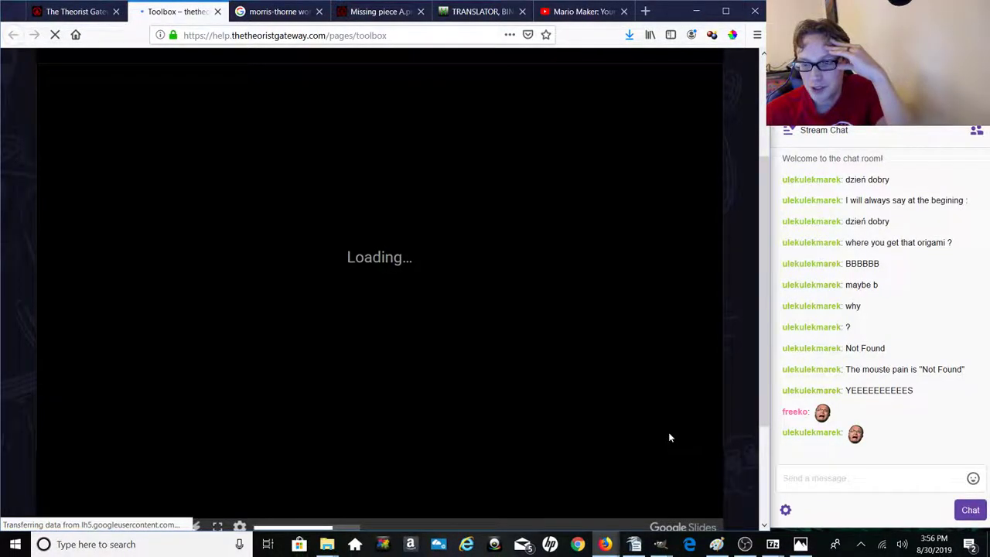
click(670, 435)
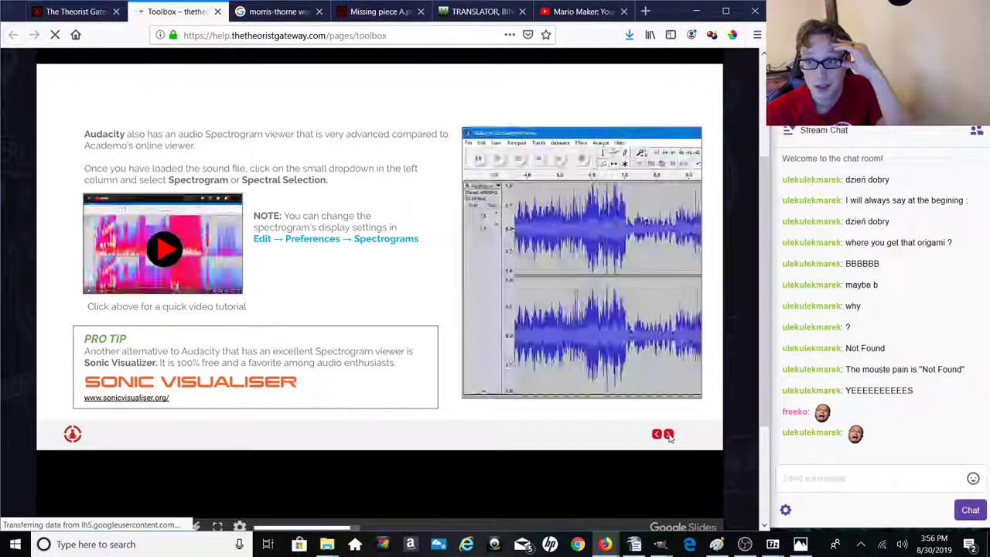
click(669, 435)
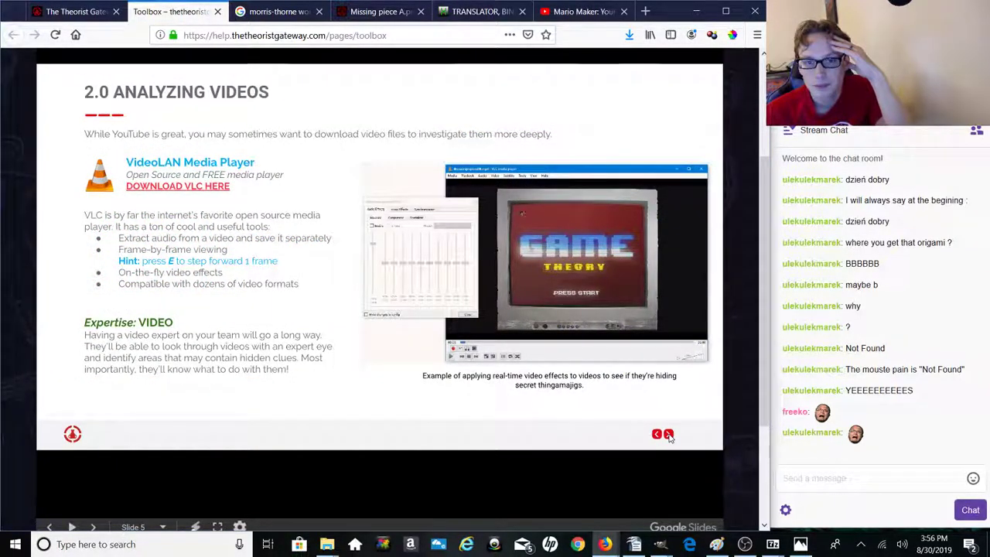
click(669, 435)
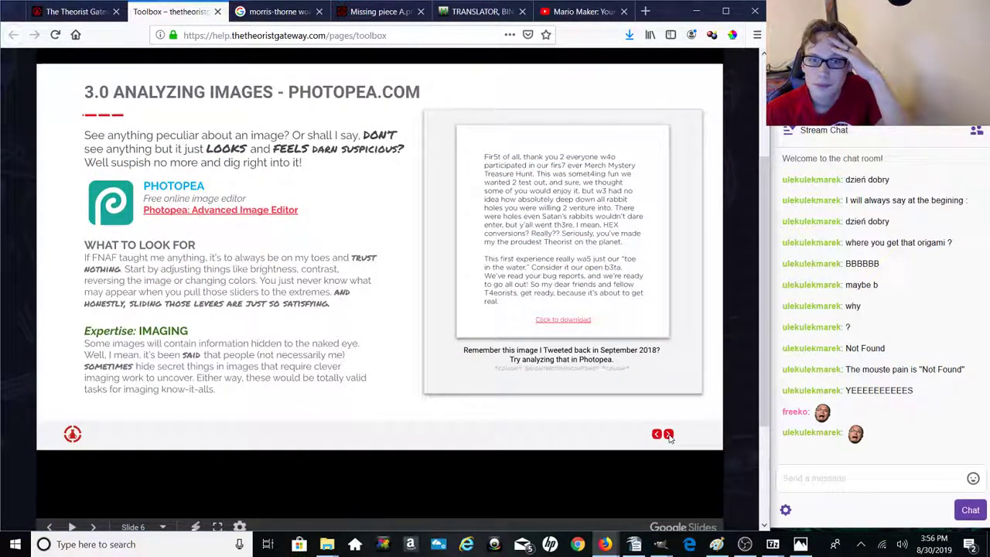
click(668, 435)
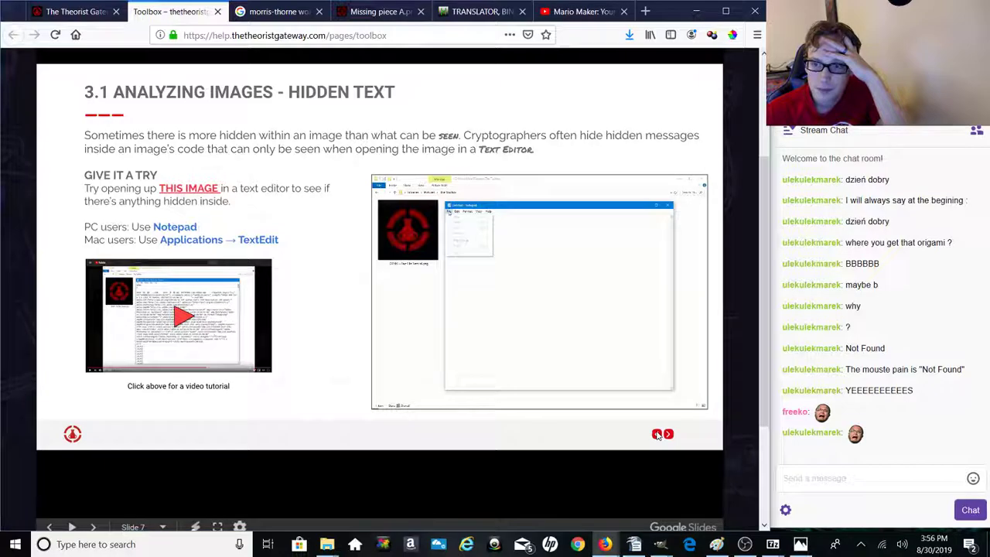
key(Right)
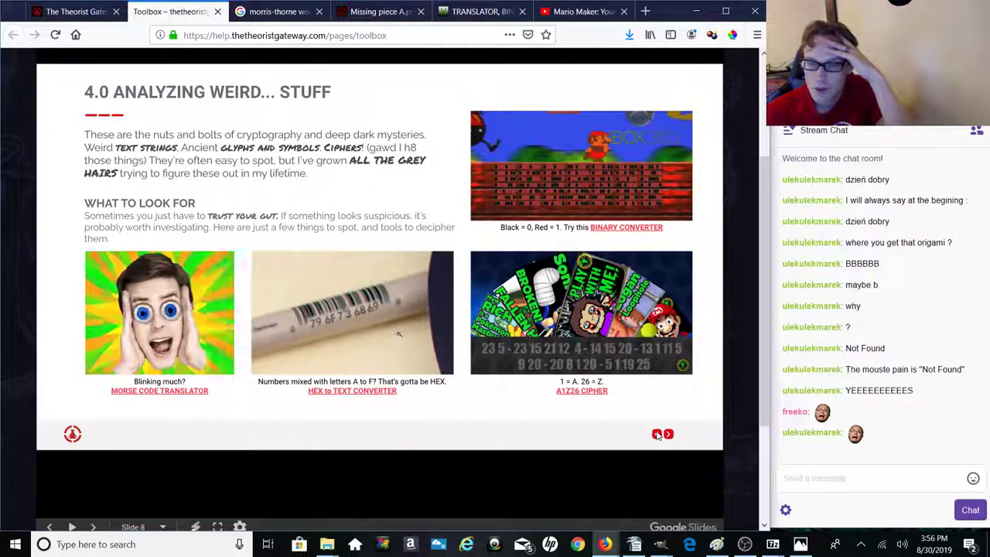
key(Right)
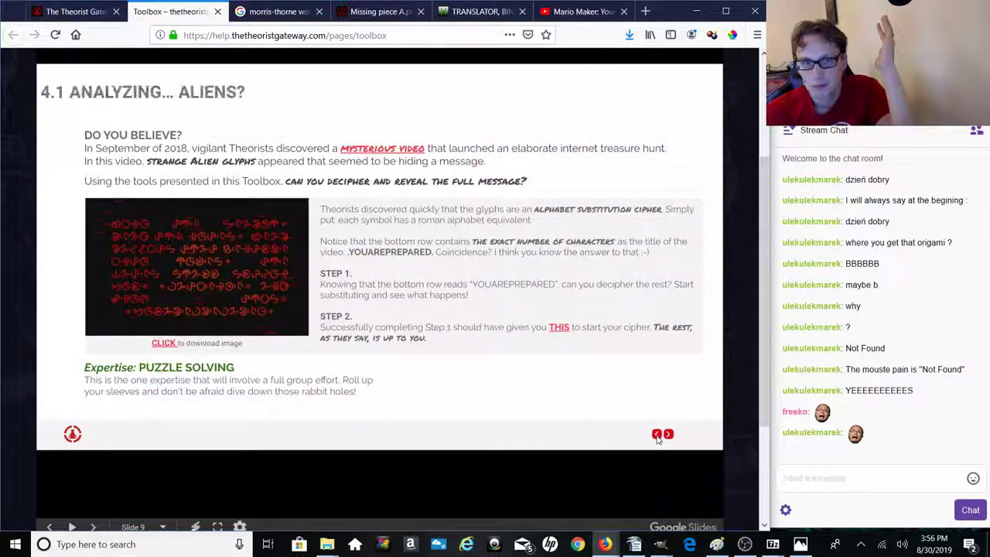
key(Right)
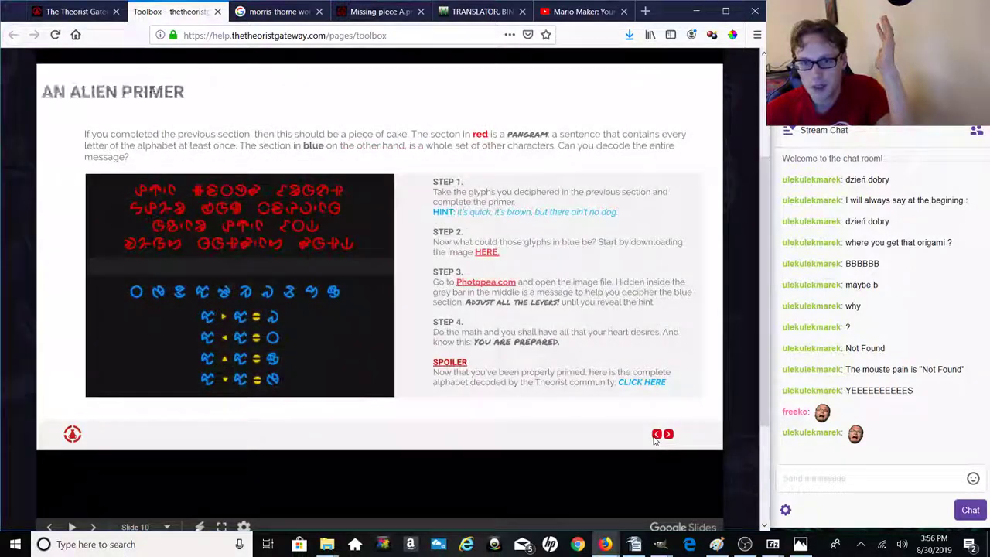
key(Right)
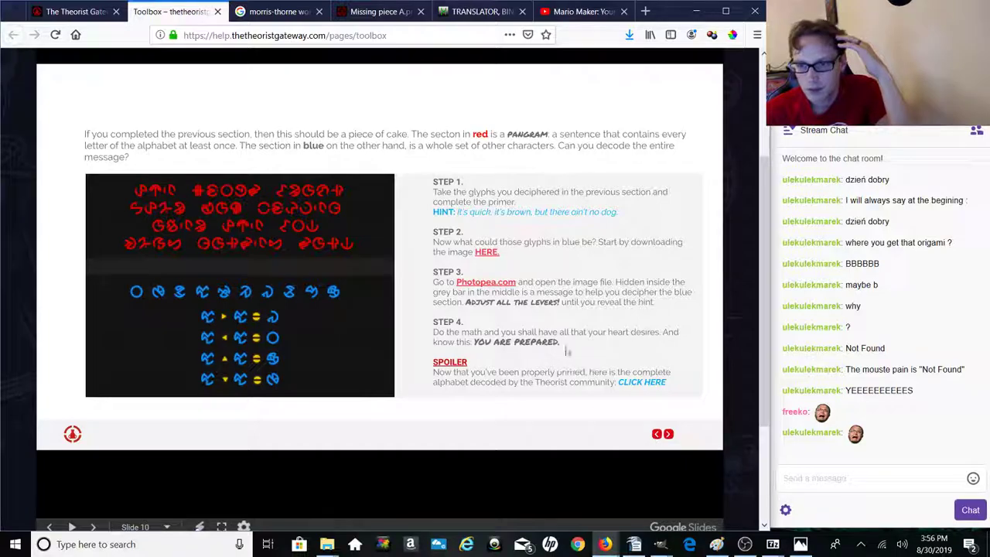
Step: Open Photopea from the alien primer slide and load GATE-6-MASTER.PSD from the Desktop into it
click(511, 286)
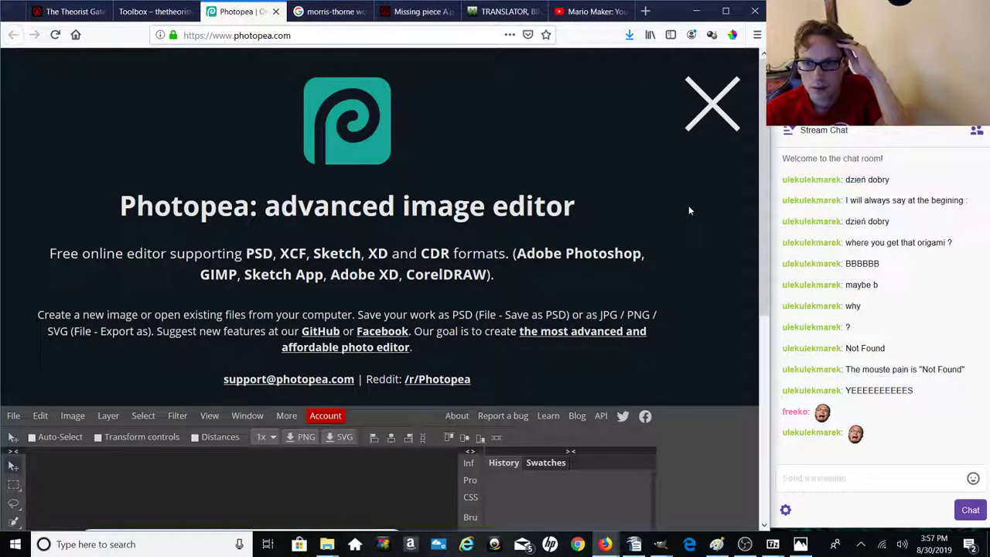
drag(764, 201, 778, 432)
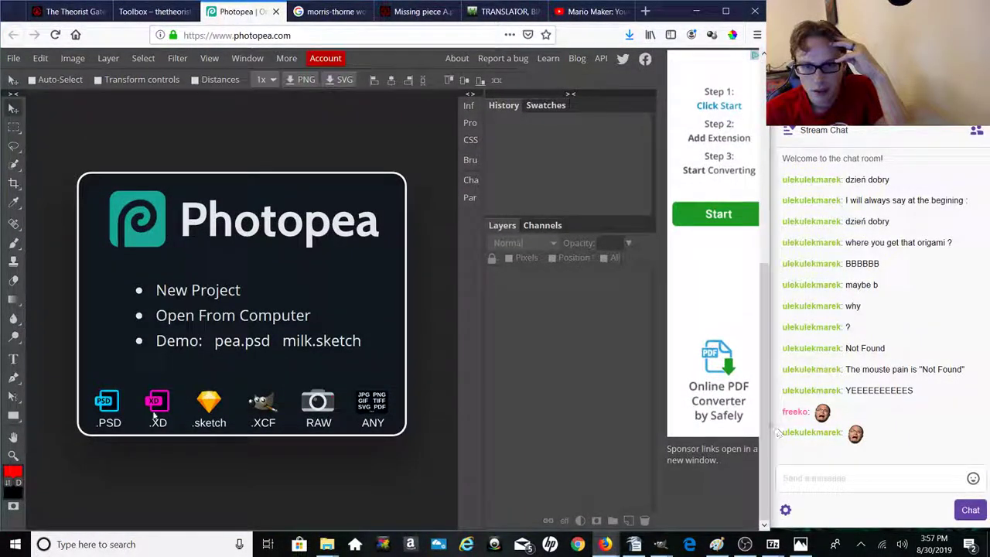
click(169, 317)
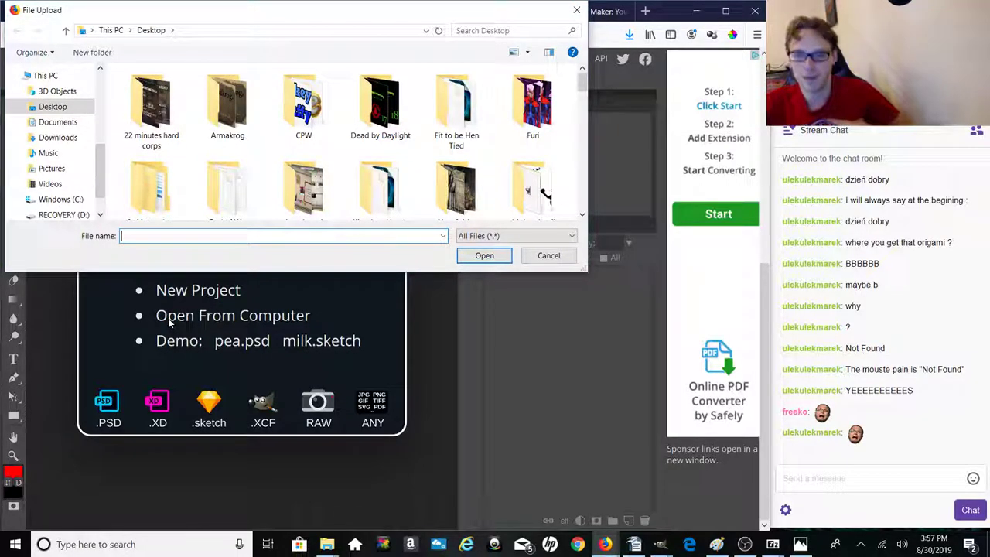
text(ga)
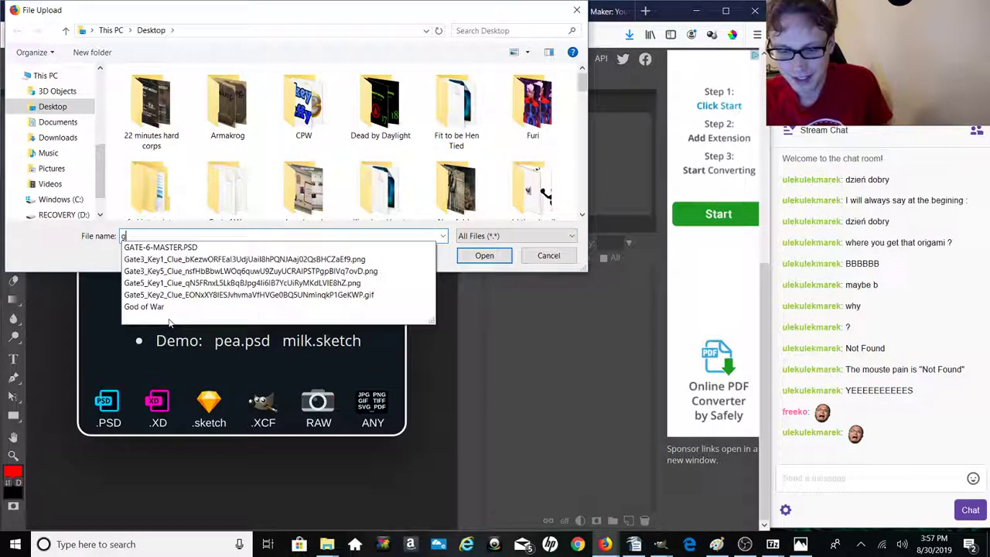
click(199, 248)
click(479, 258)
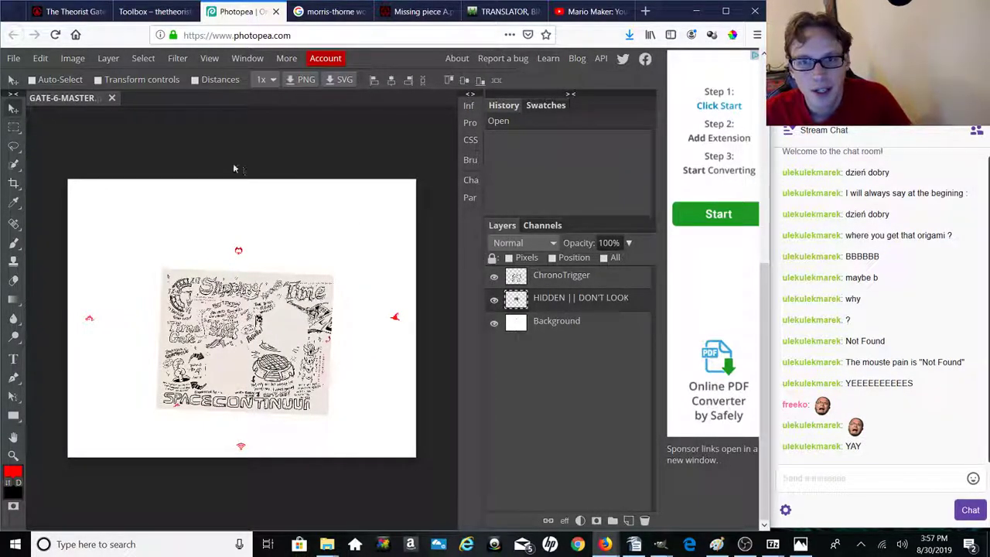
click(108, 58)
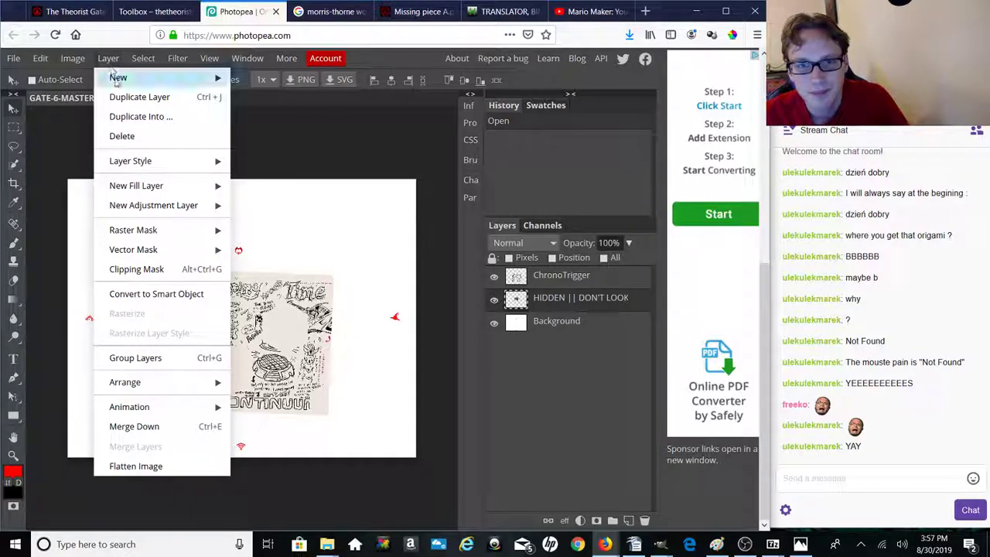
mouse_move(118, 85)
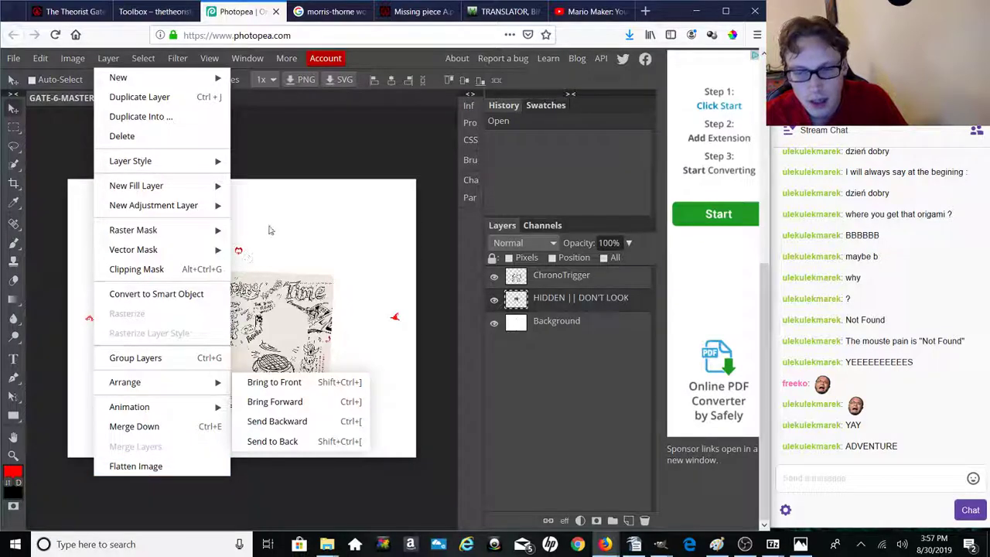
click(303, 139)
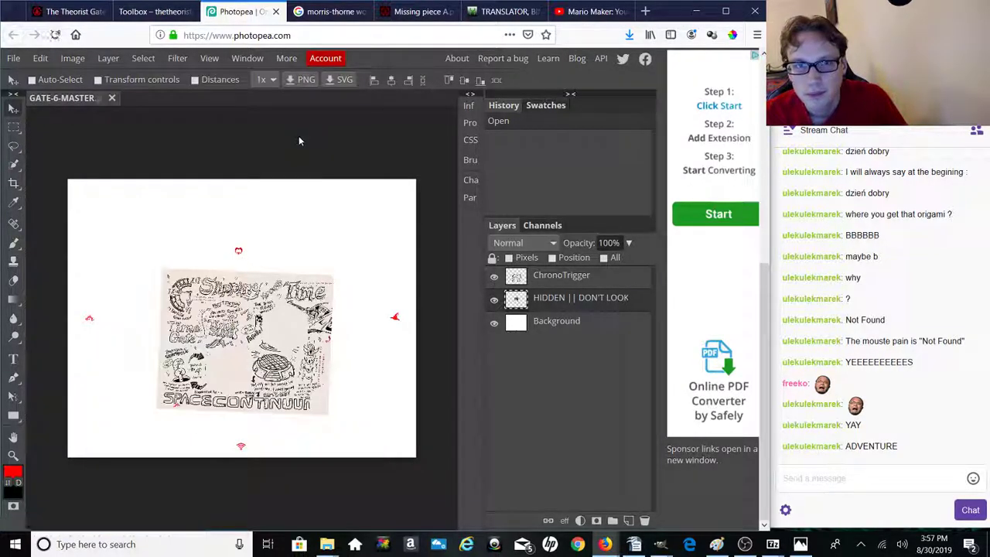
click(206, 61)
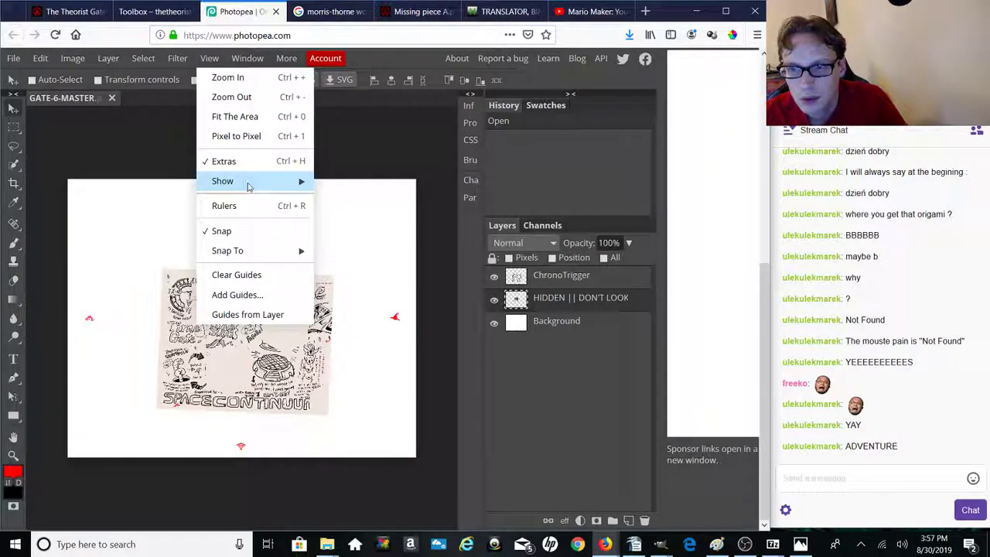
mouse_move(247, 185)
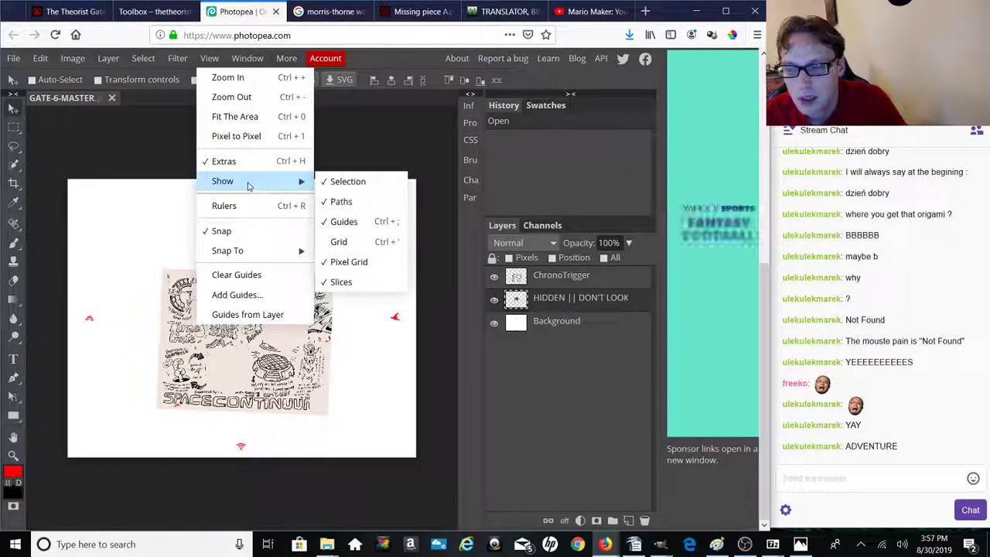
Step: Maximize the browser window and dismiss the open view options to see the whole image and its layers
click(725, 11)
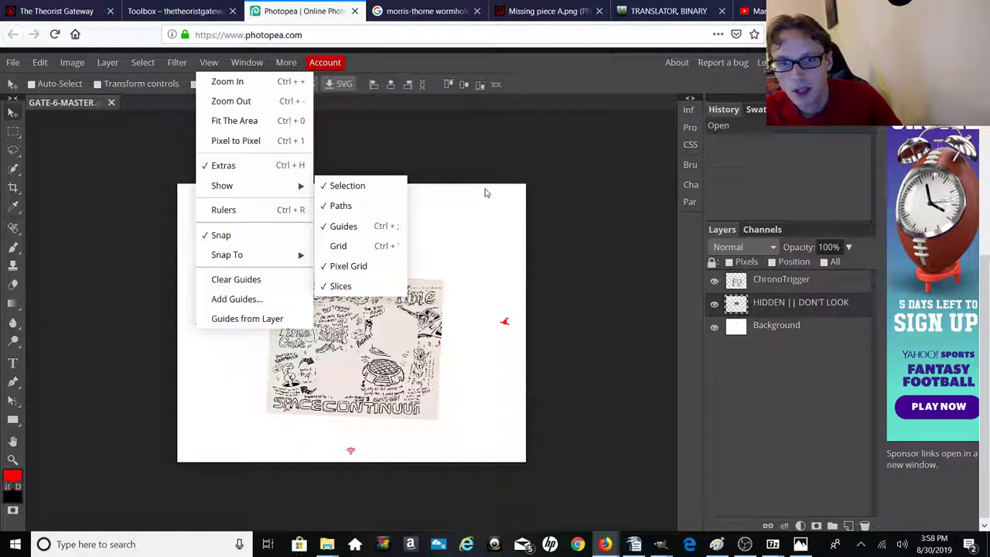
click(530, 185)
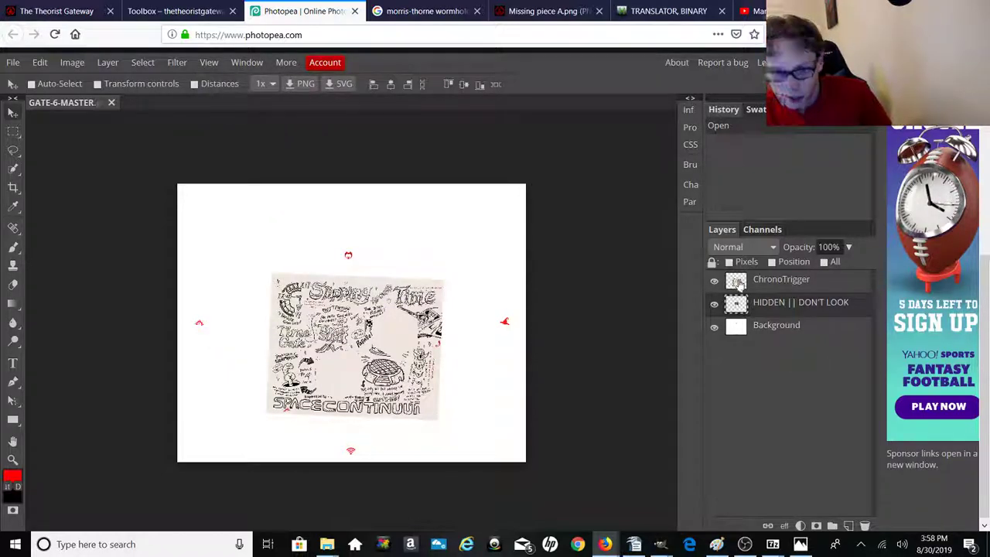
Step: Select the pixels of the ChronoTrigger layer and set that layer's blend mode to Multiply
ctrl+click(737, 283)
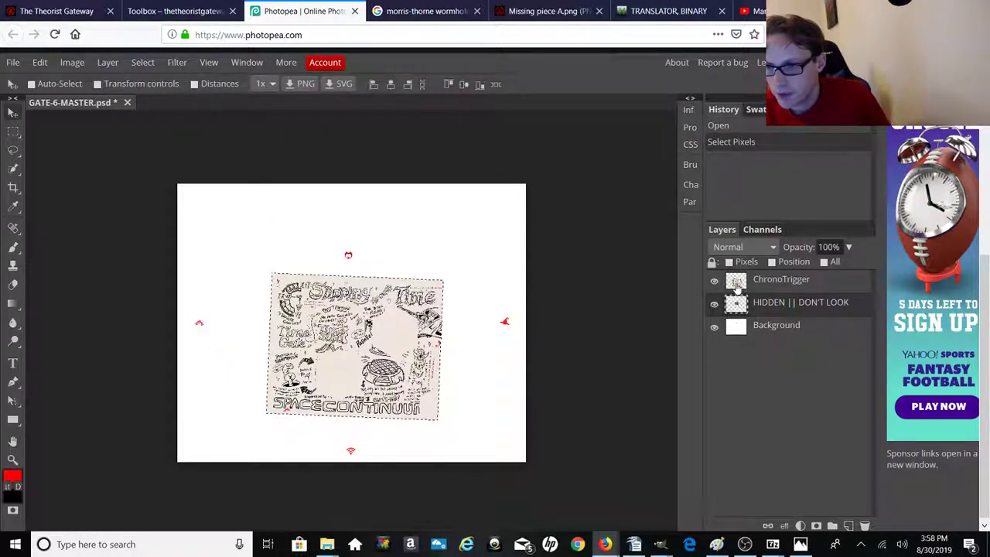
click(737, 285)
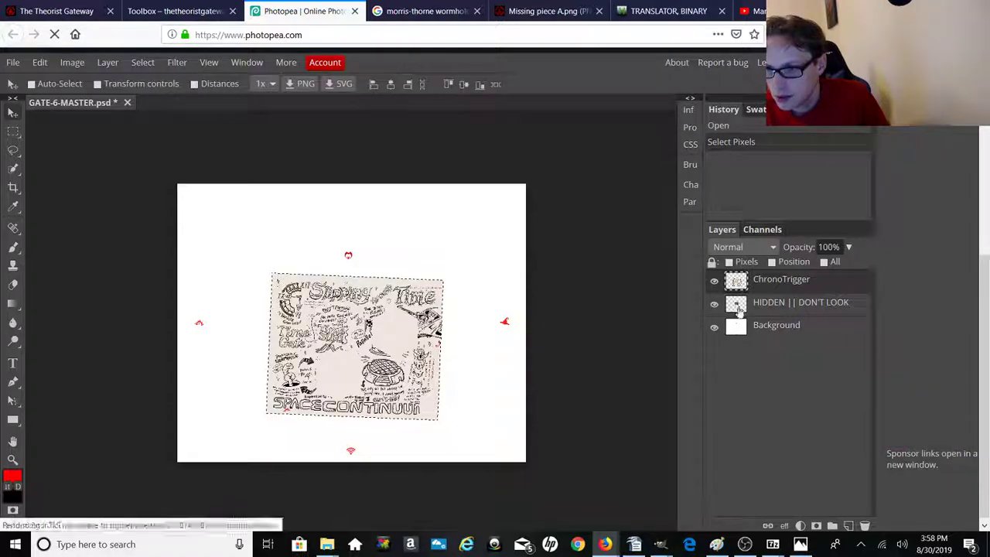
click(772, 251)
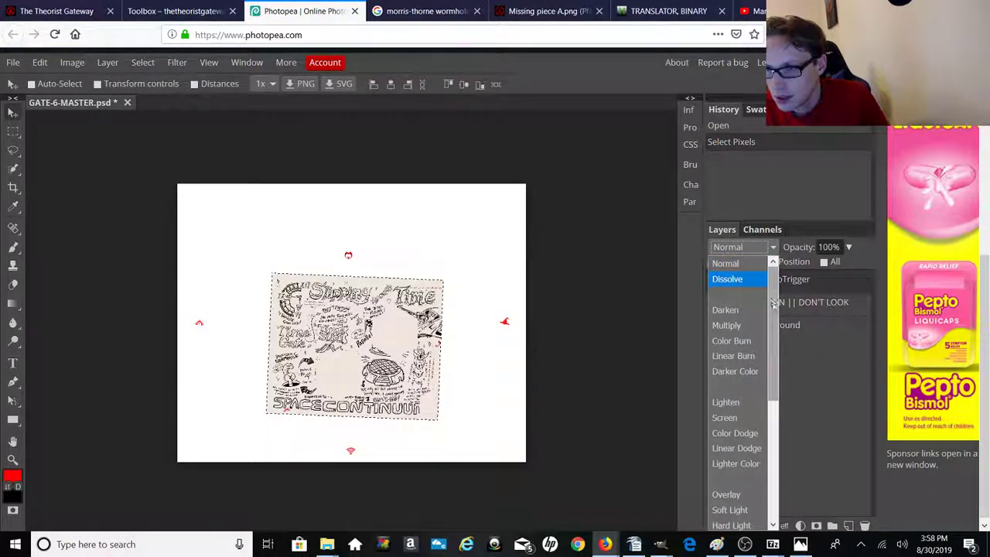
click(750, 330)
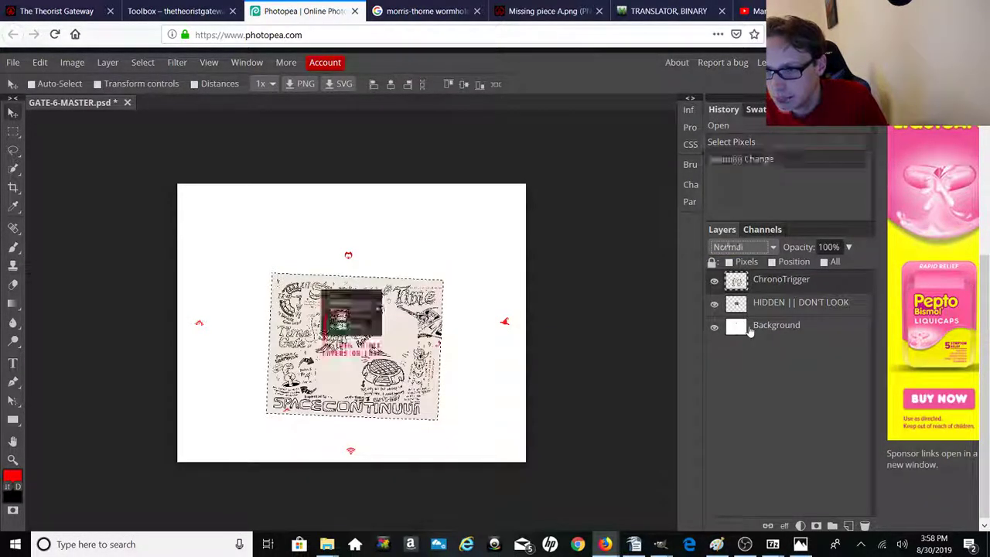
click(740, 307)
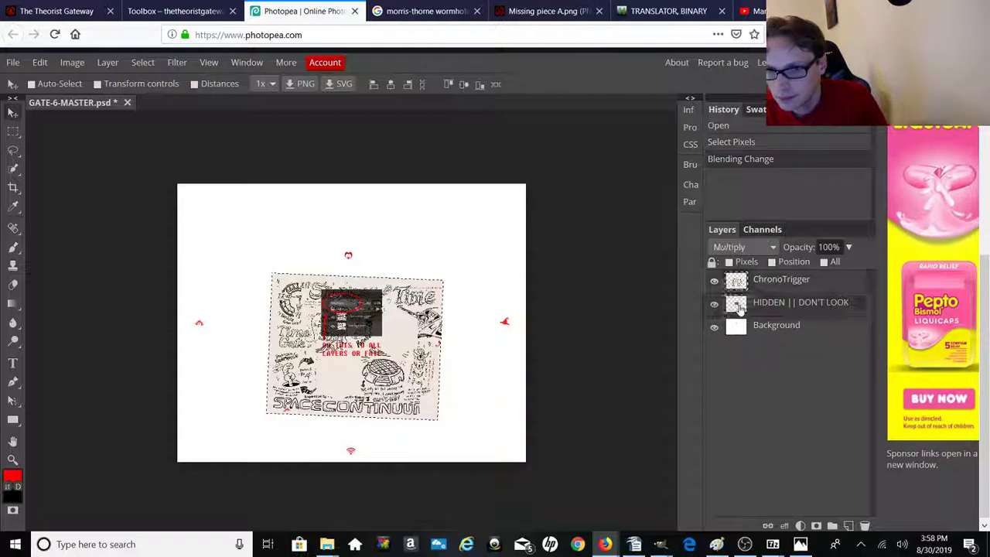
click(776, 249)
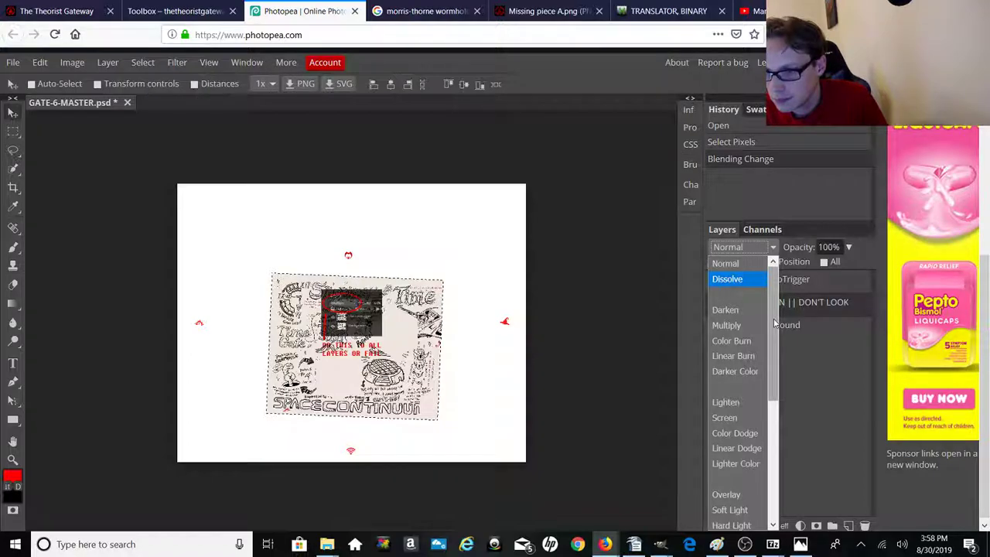
mouse_move(774, 324)
mouse_down()
mouse_move(782, 427)
mouse_move(776, 270)
mouse_up()
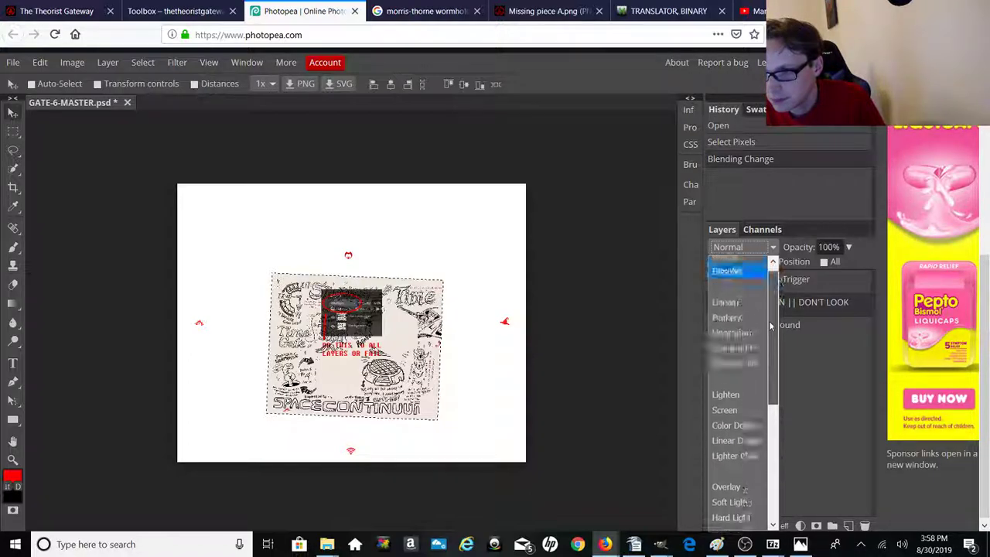
click(834, 378)
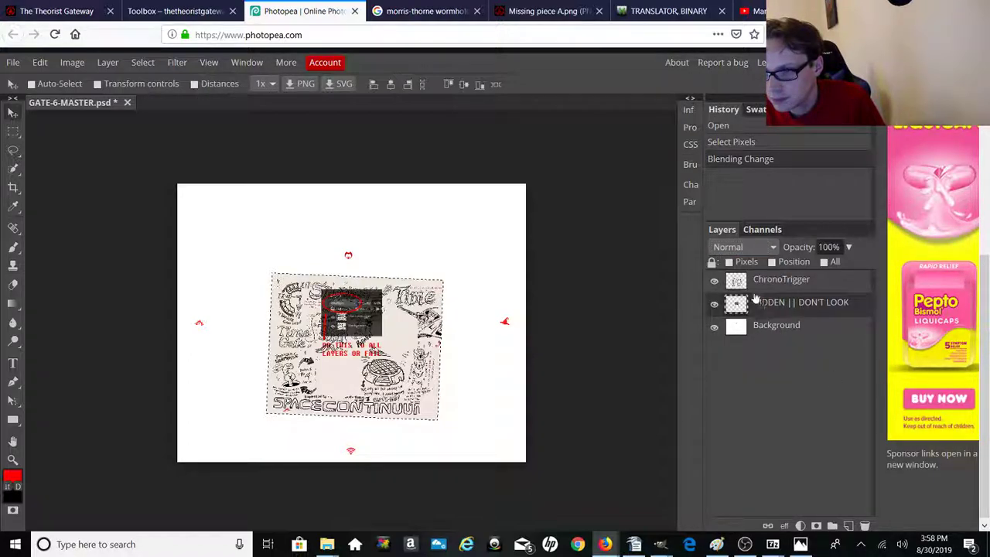
click(745, 287)
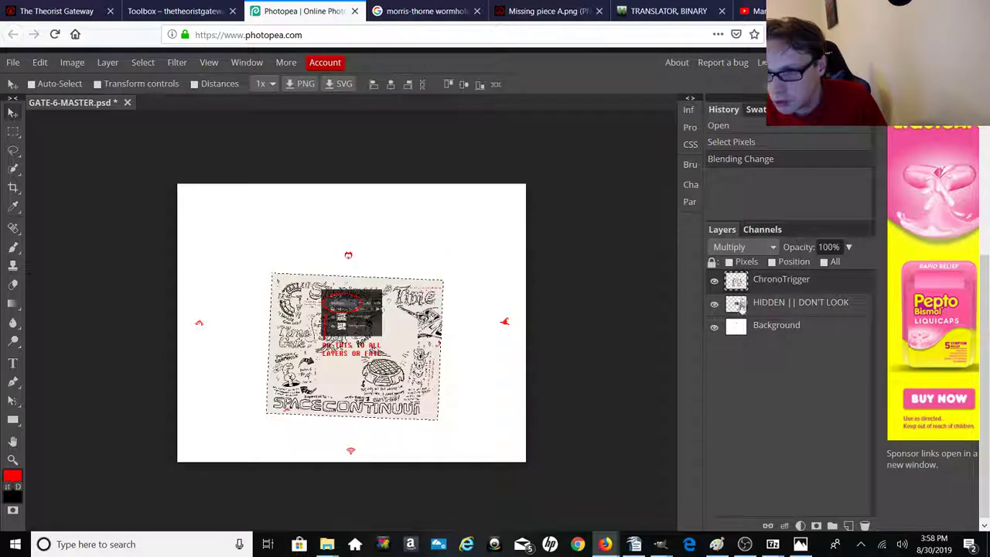
click(741, 302)
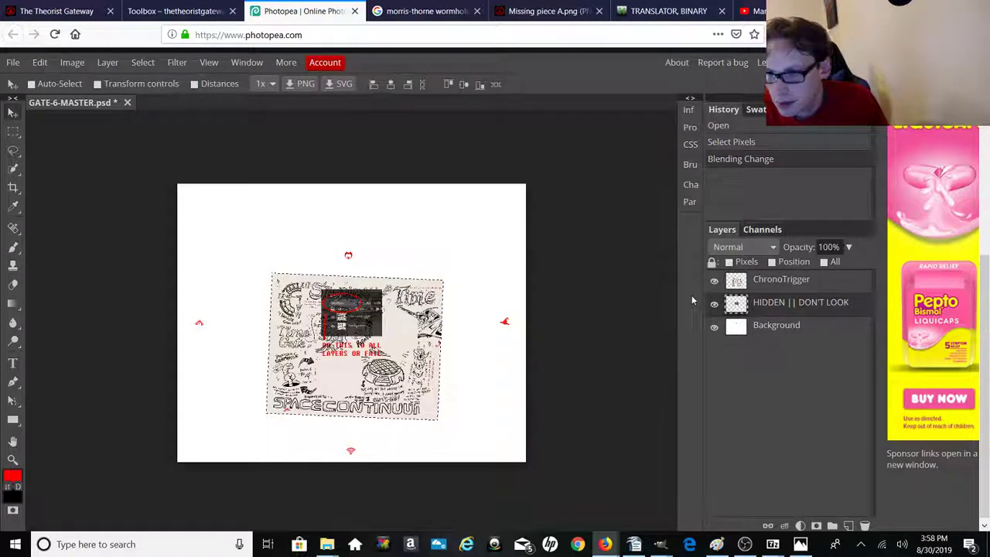
click(770, 249)
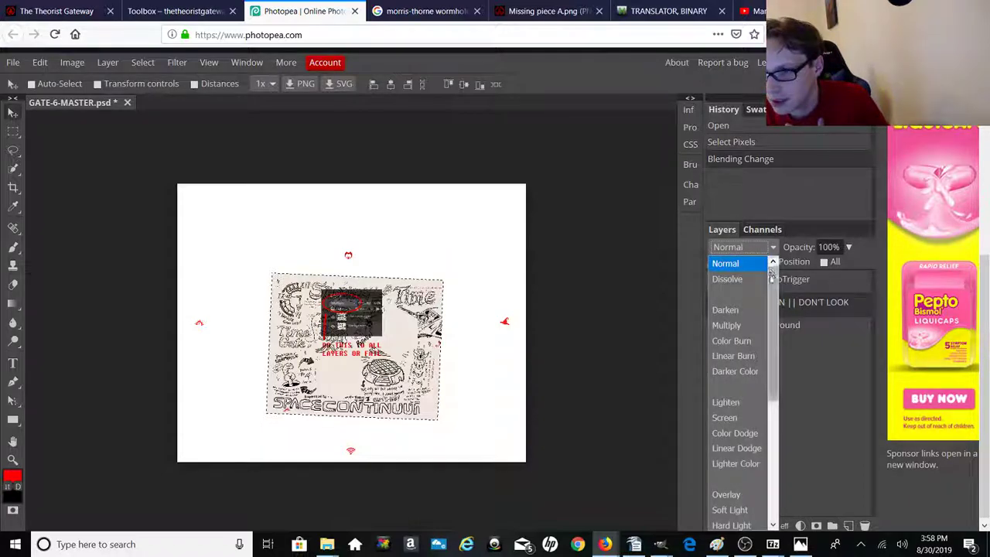
drag(771, 272, 773, 317)
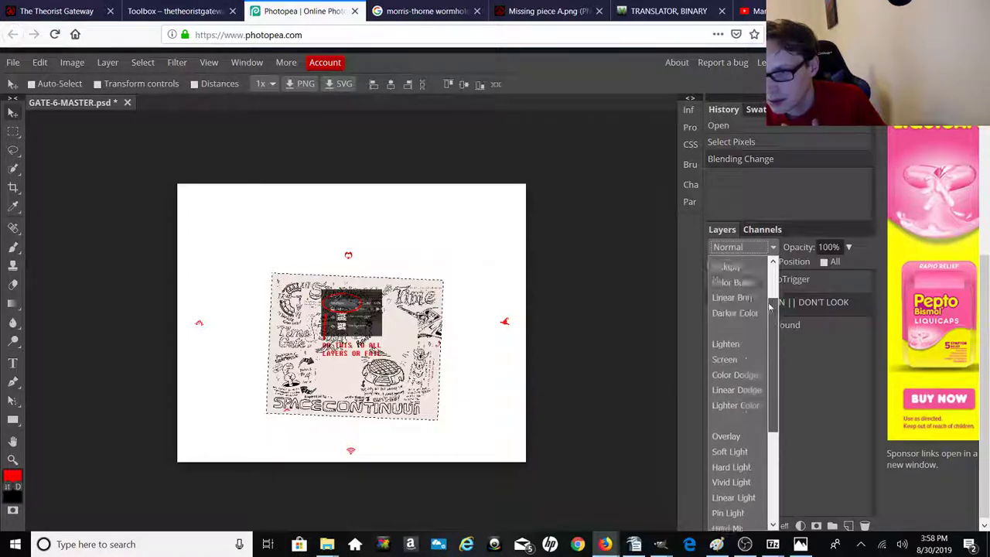
click(818, 400)
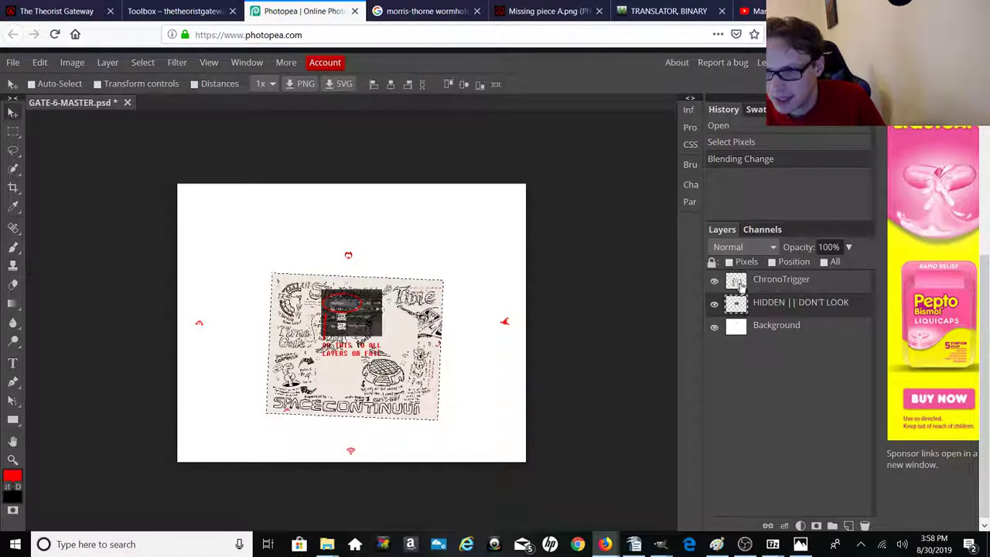
ctrl+click(740, 286)
ctrl+click(740, 285)
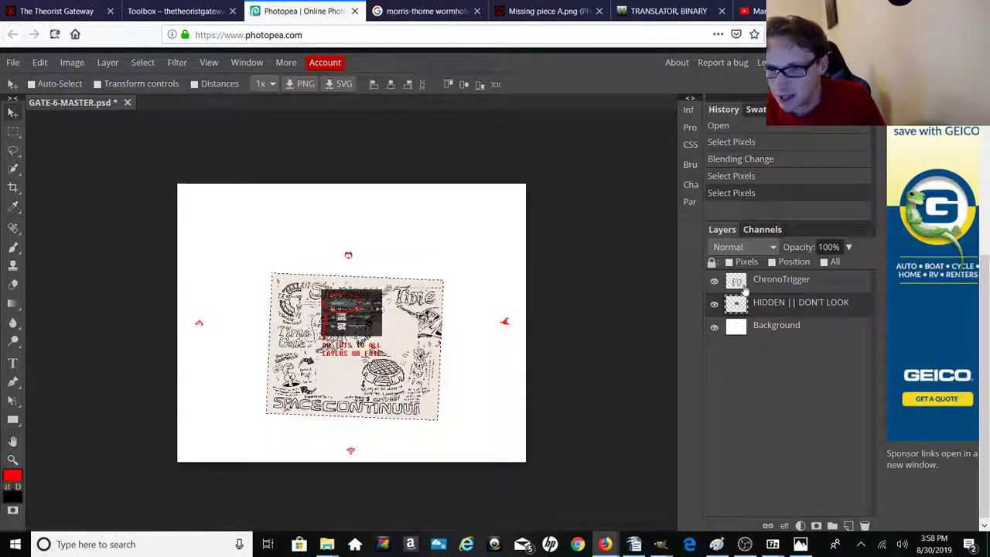
click(742, 285)
click(741, 329)
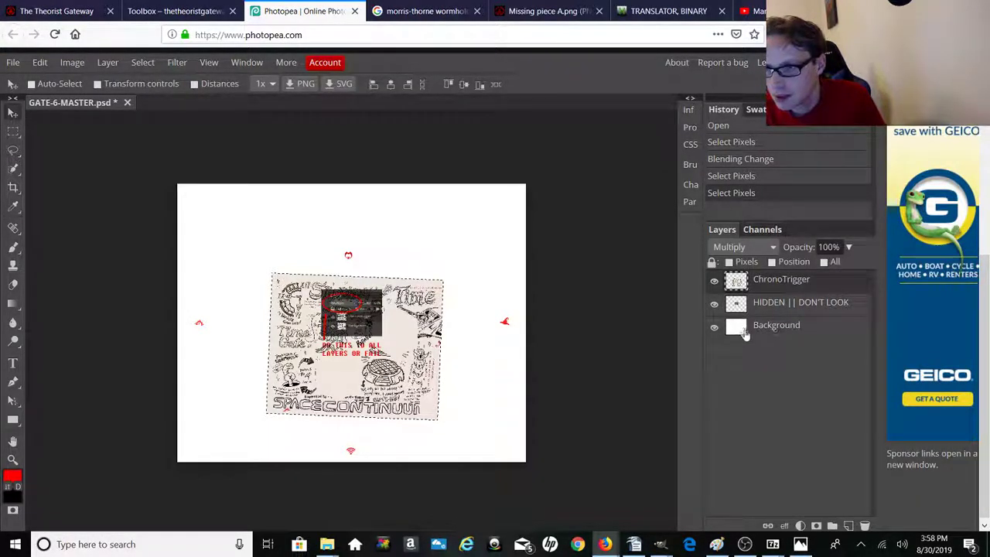
Step: Undo all selection and blending changes back to the freshly opened image
key(ctrl+z)
key(ctrl+z)
key(ctrl+z)
key(ctrl+z)
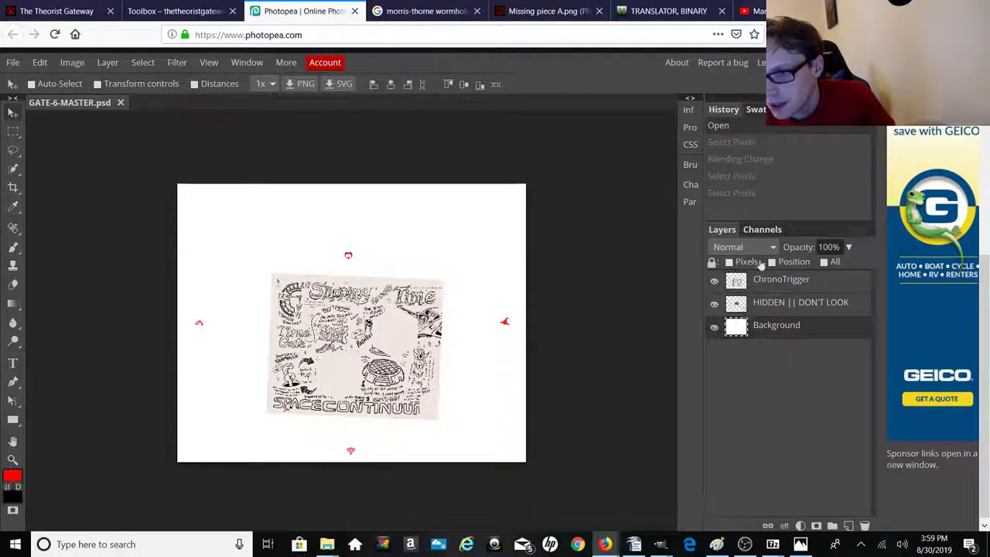
Step: Set the blend mode to Multiply on the Background, ChronoTrigger and HIDDEN || DON'T LOOK layers
click(773, 248)
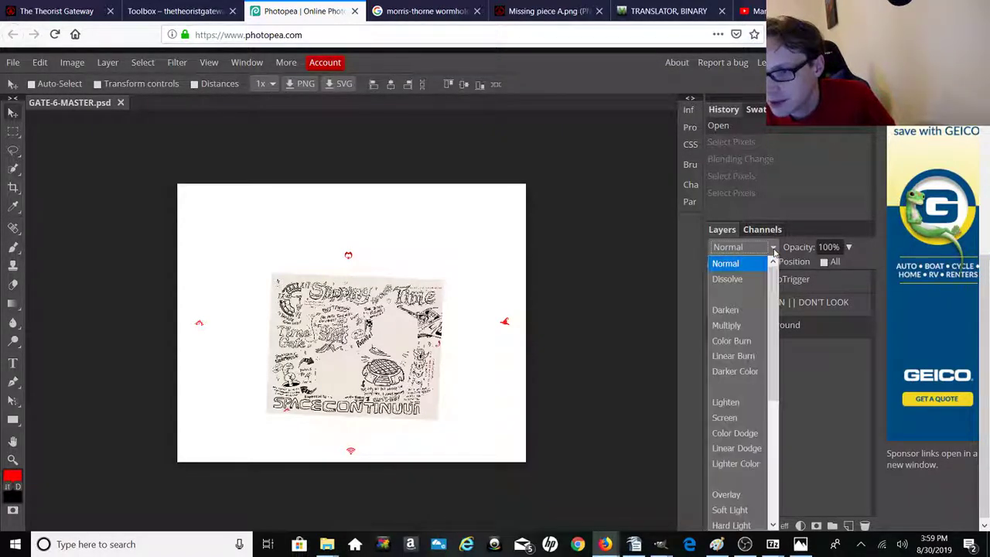
click(742, 326)
click(741, 287)
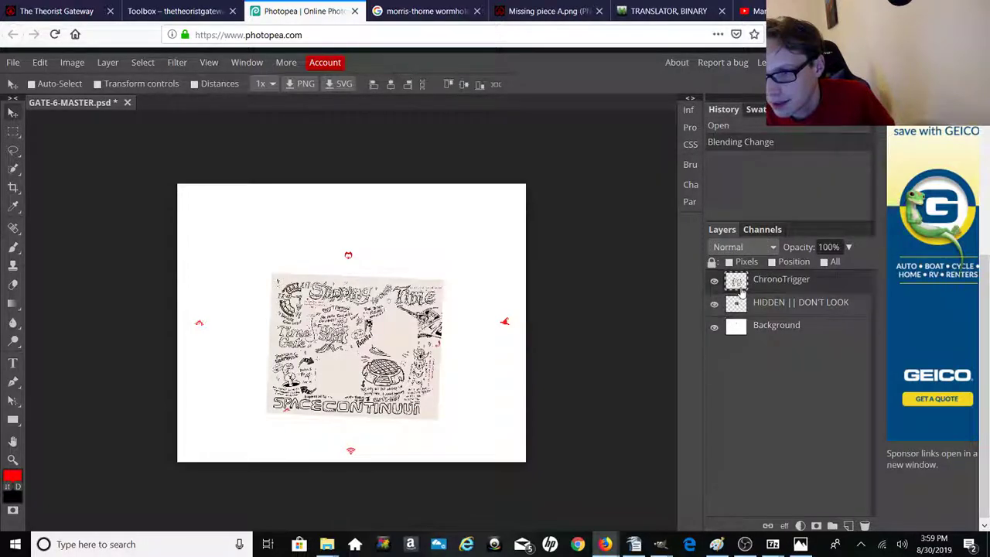
click(772, 248)
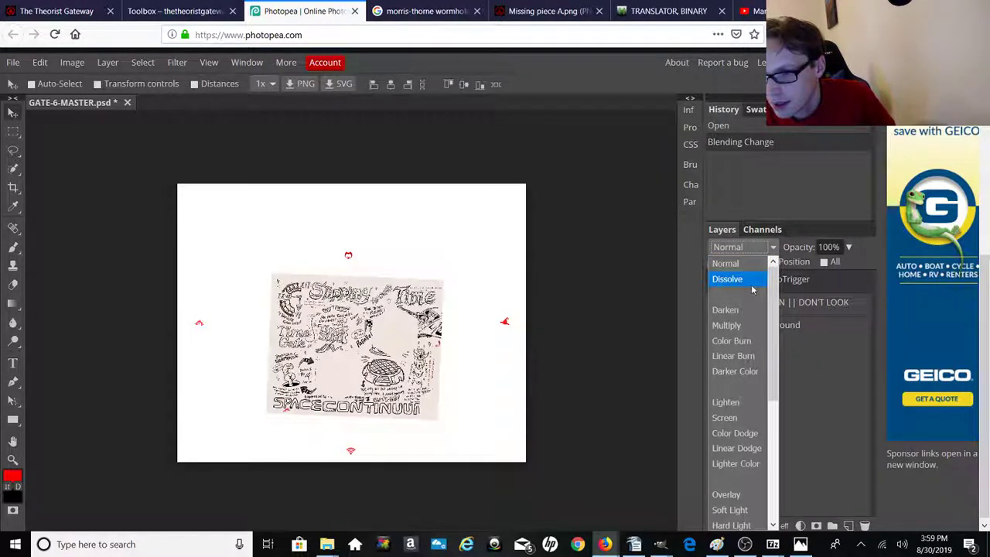
click(747, 326)
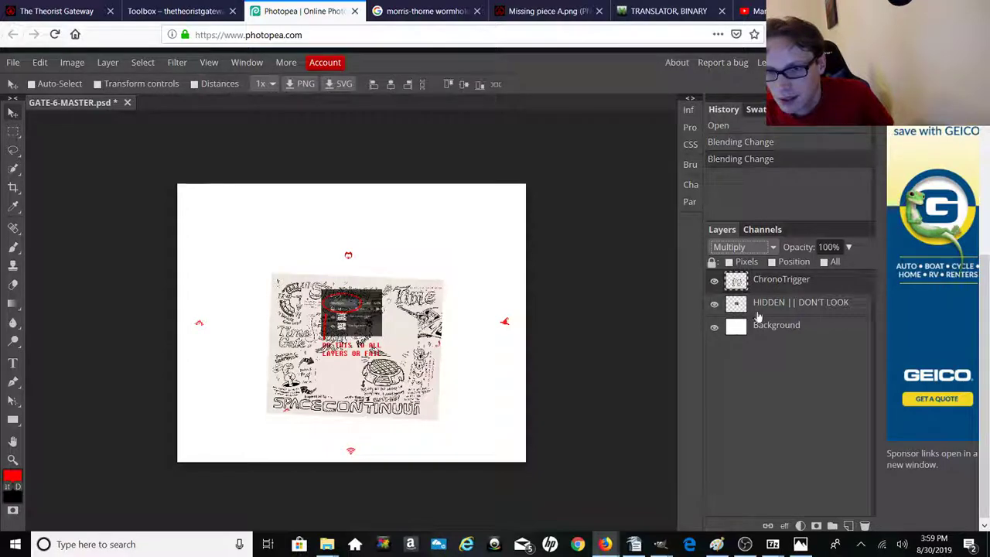
click(759, 314)
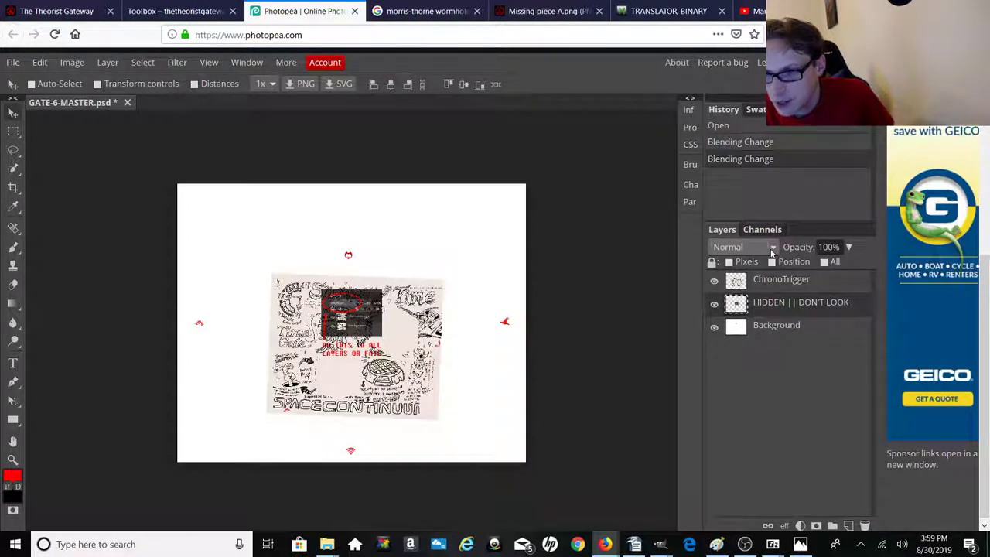
click(772, 249)
click(737, 326)
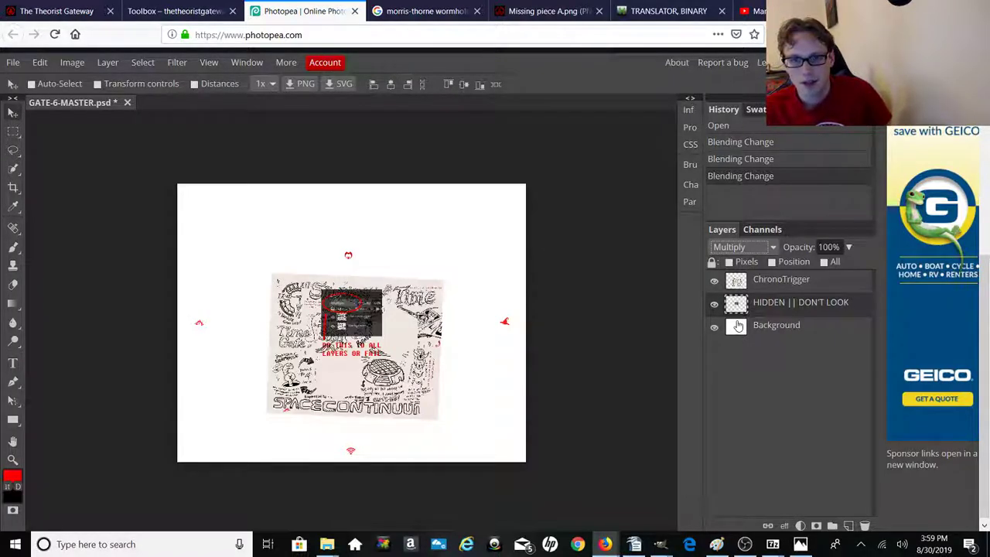
Step: Move the HIDDEN || DON'T LOOK layer up to the canvas's upper edge and undo the move
mouse_move(587, 324)
mouse_down()
mouse_move(571, 277)
mouse_move(570, 311)
mouse_up()
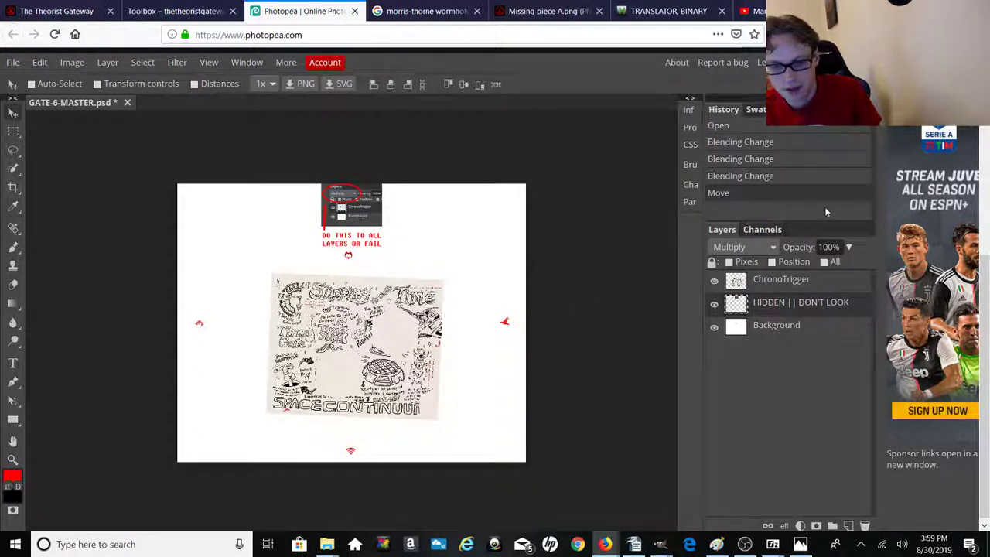
key(ctrl+z)
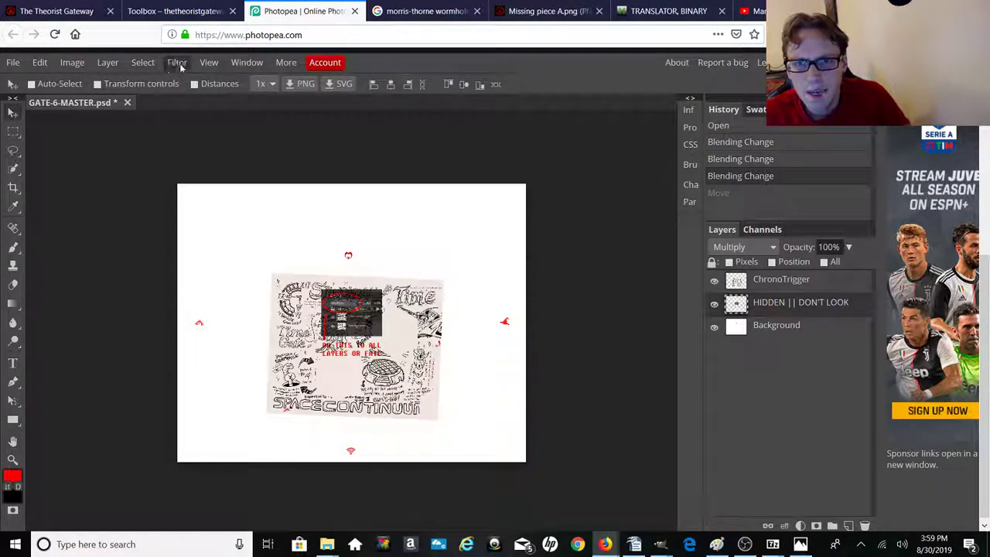
Step: Enlarge the view of the puzzle image and hide the HIDDEN || DON'T LOOK layer
click(209, 62)
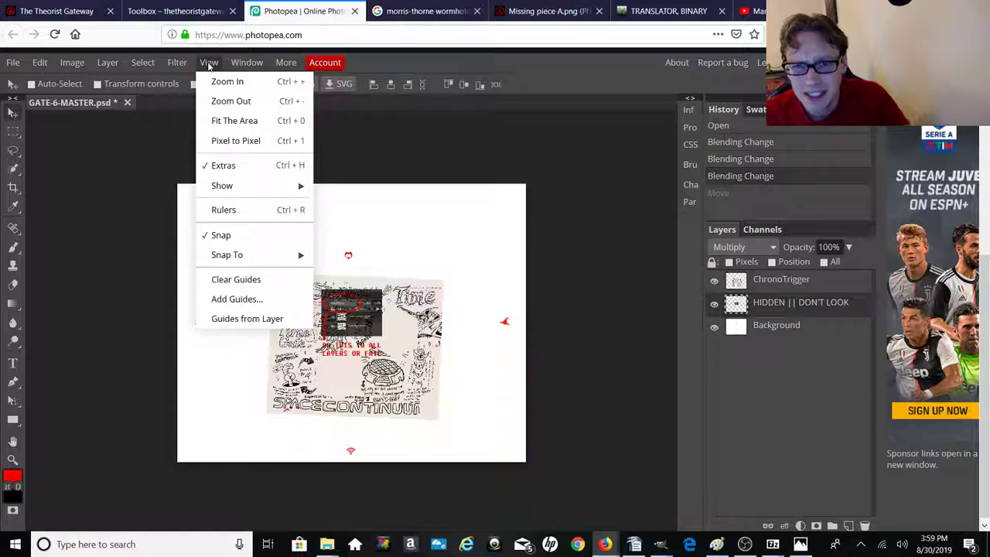
click(65, 206)
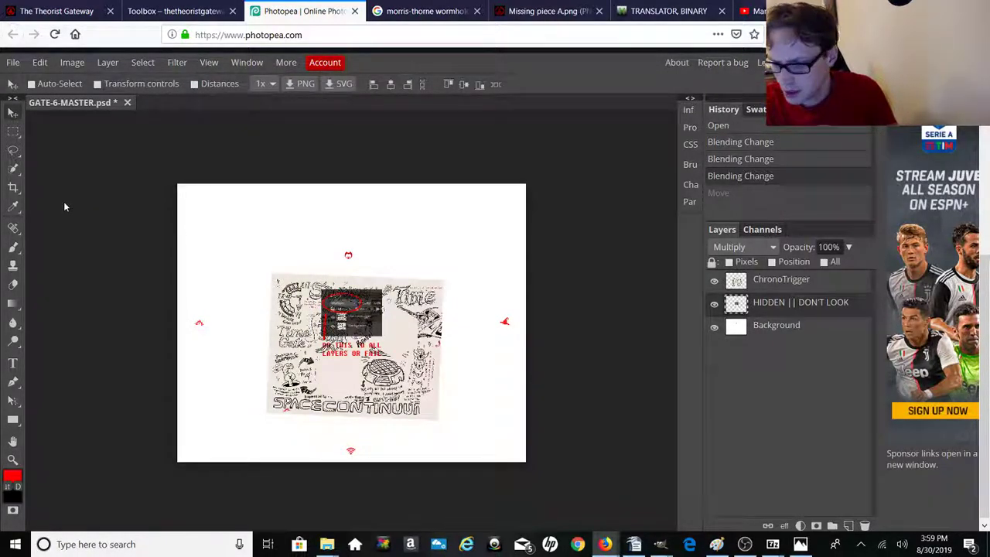
key(ctrl+plus)
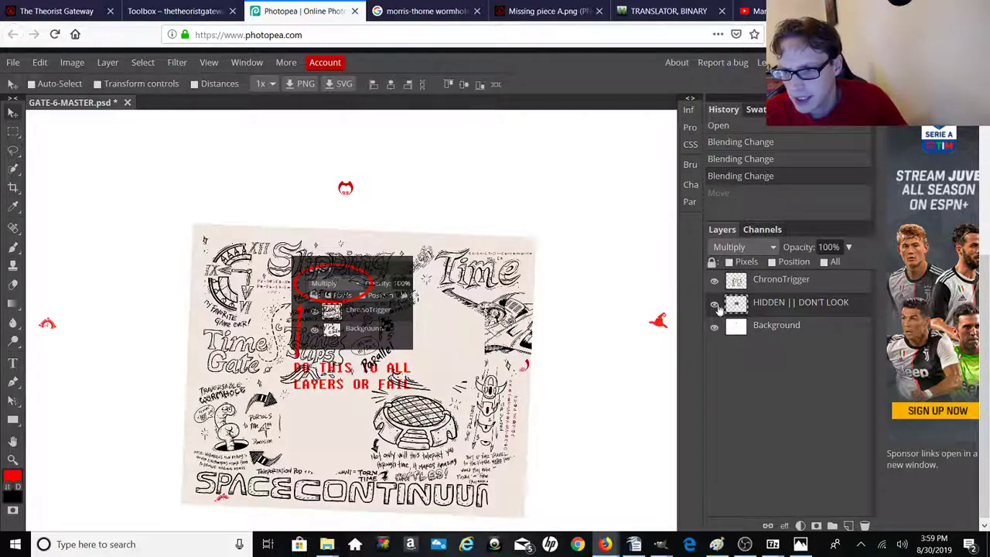
click(714, 304)
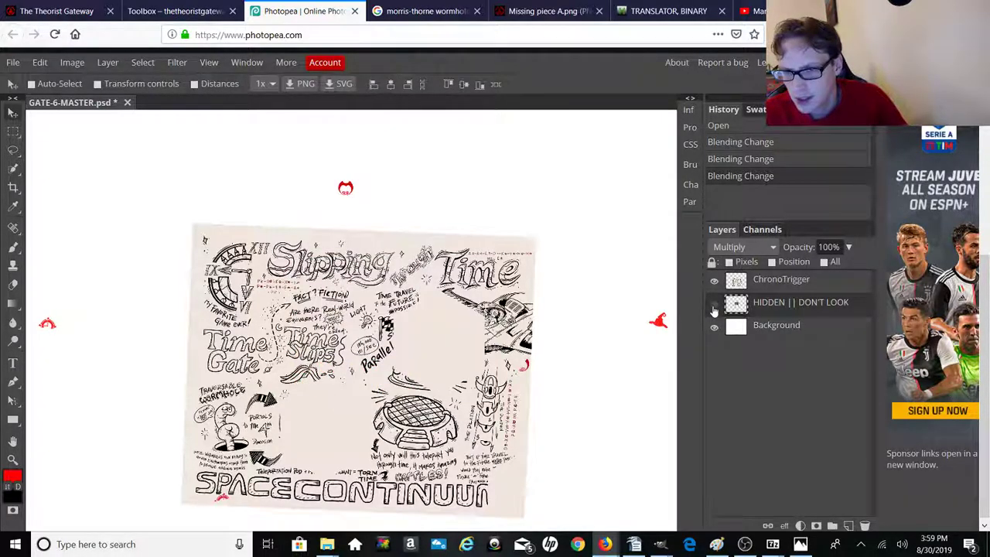
Step: Close the Toolbox page, copy the Missing piece A.png image from its browser page and return to Photopea
click(154, 15)
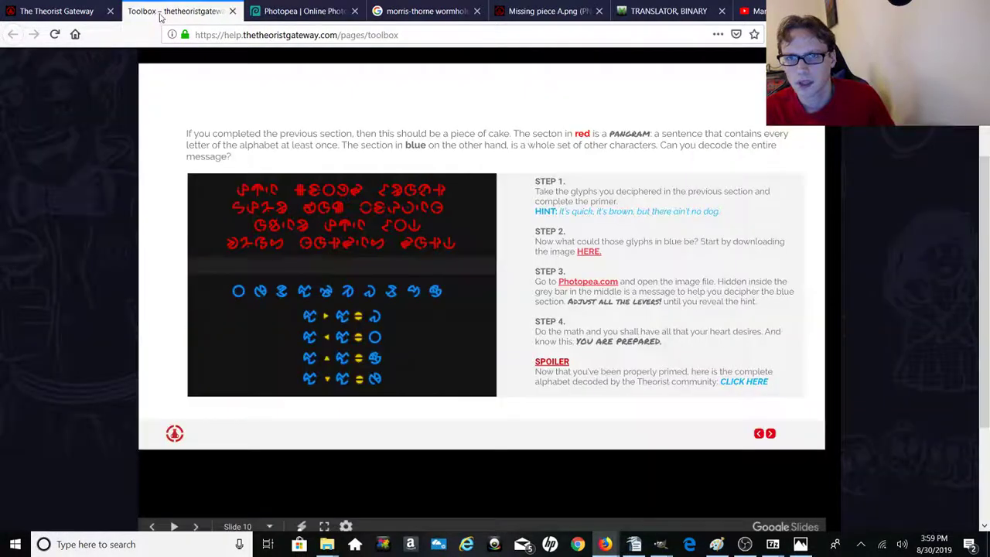
click(233, 13)
click(317, 11)
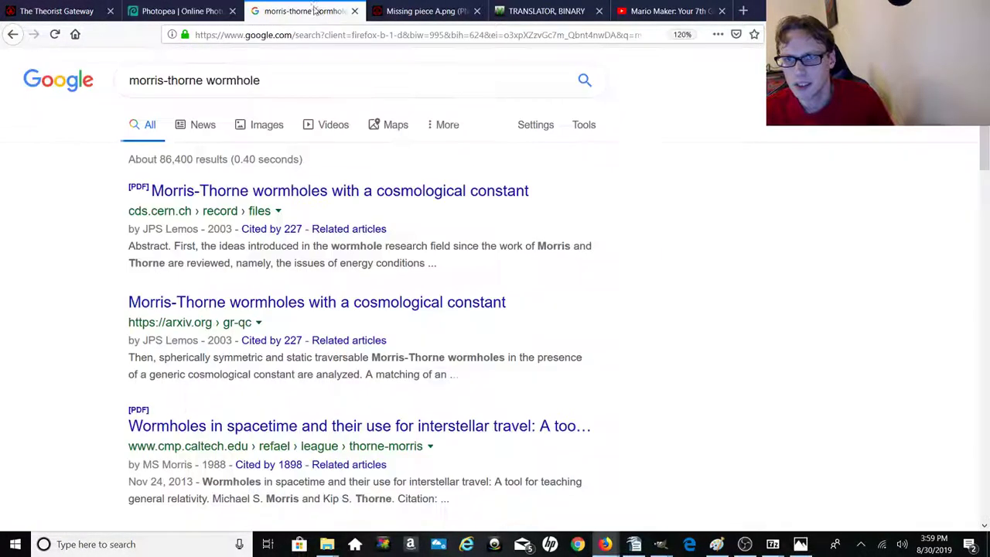
click(407, 11)
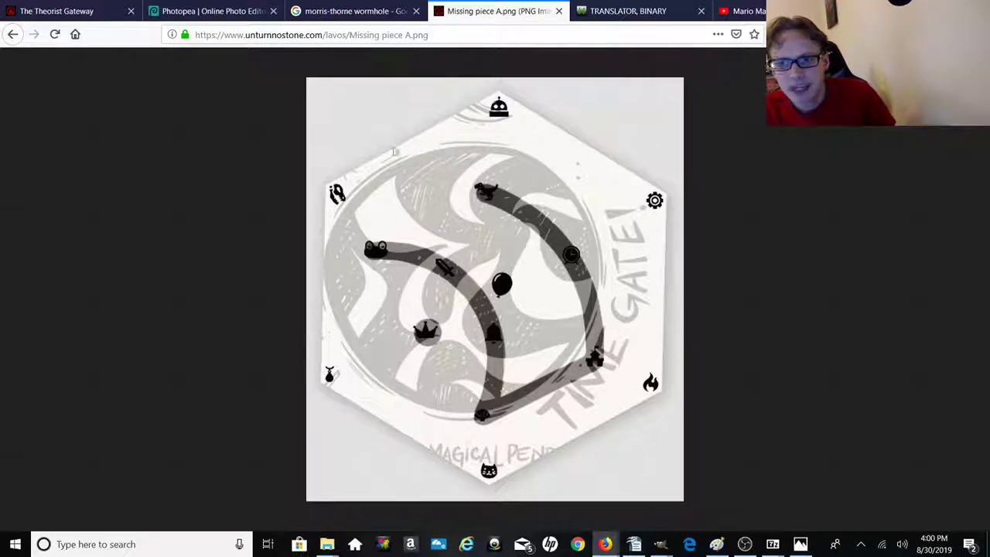
right_click(504, 443)
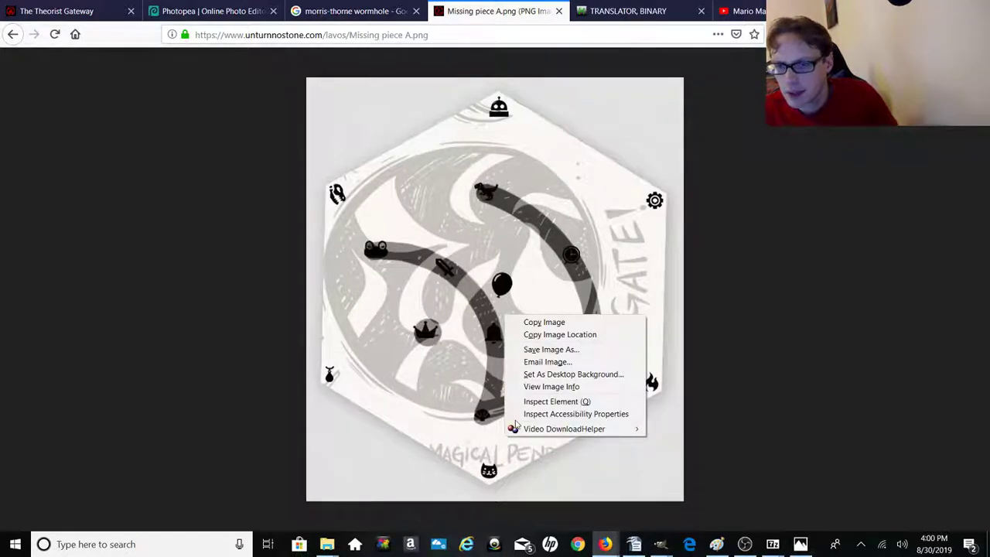
click(550, 324)
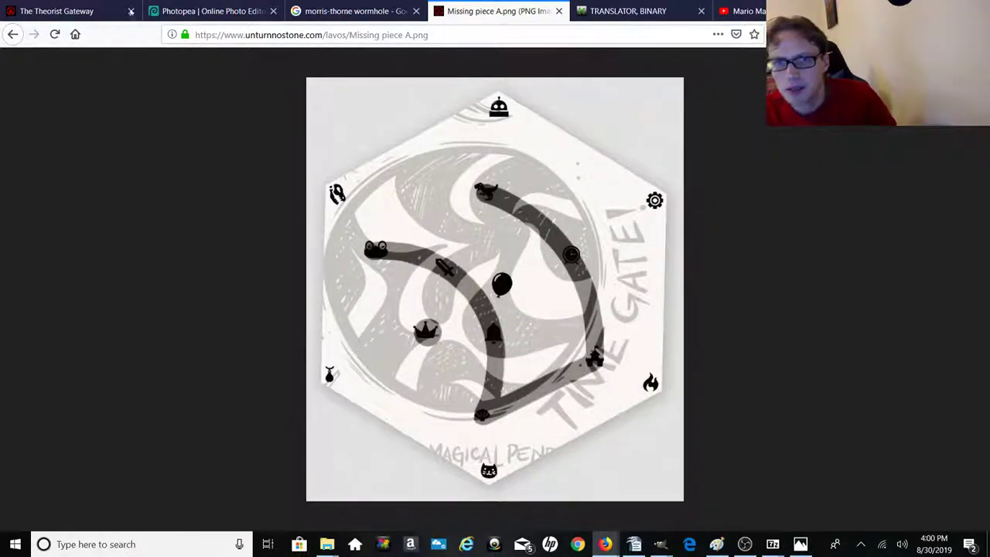
click(108, 13)
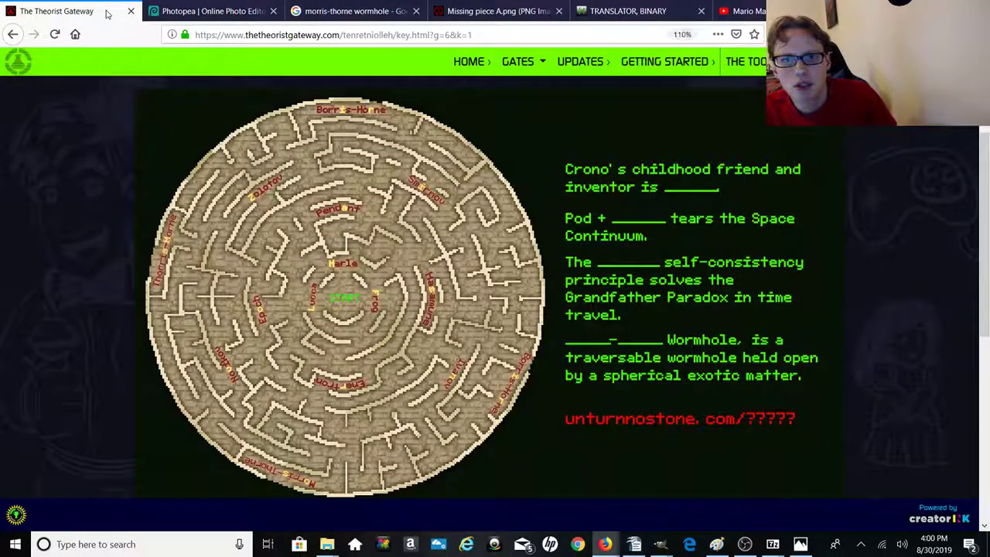
click(172, 17)
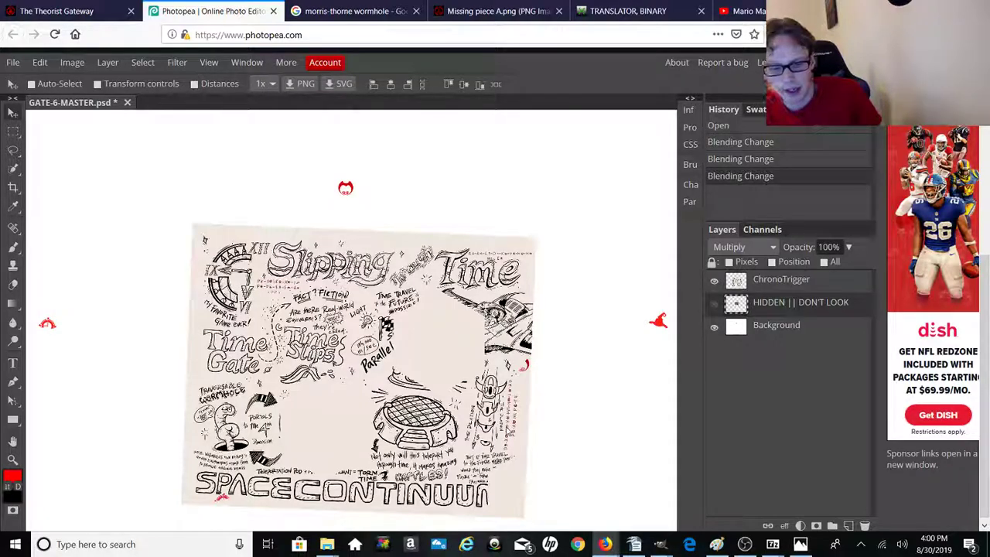
Step: Try pasting the copied missing piece and moving it over the drawing's lower gap, and undo both changes
key(ctrl+v)
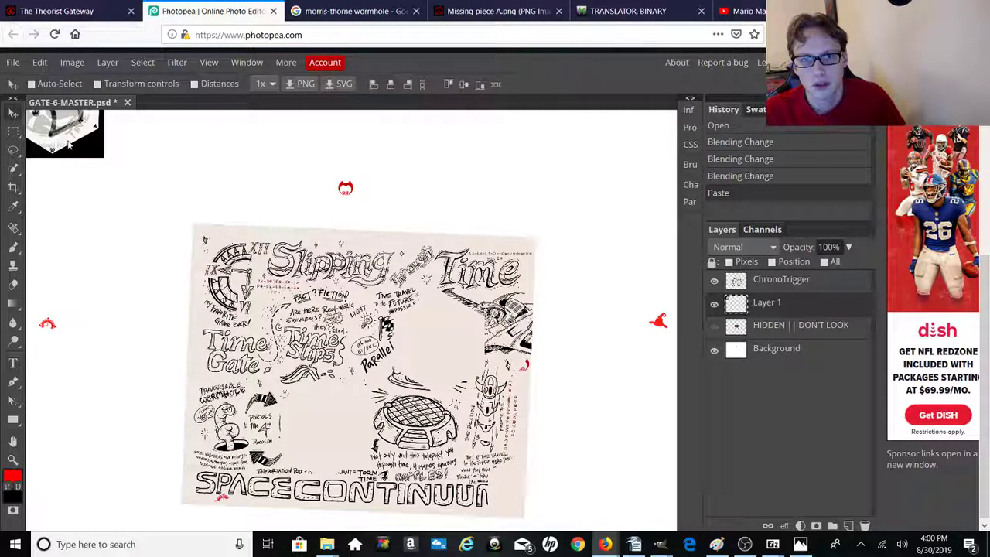
mouse_move(68, 146)
mouse_down()
mouse_move(109, 170)
mouse_move(205, 365)
mouse_move(274, 438)
mouse_move(336, 472)
mouse_move(341, 500)
mouse_move(340, 440)
mouse_move(344, 469)
mouse_up()
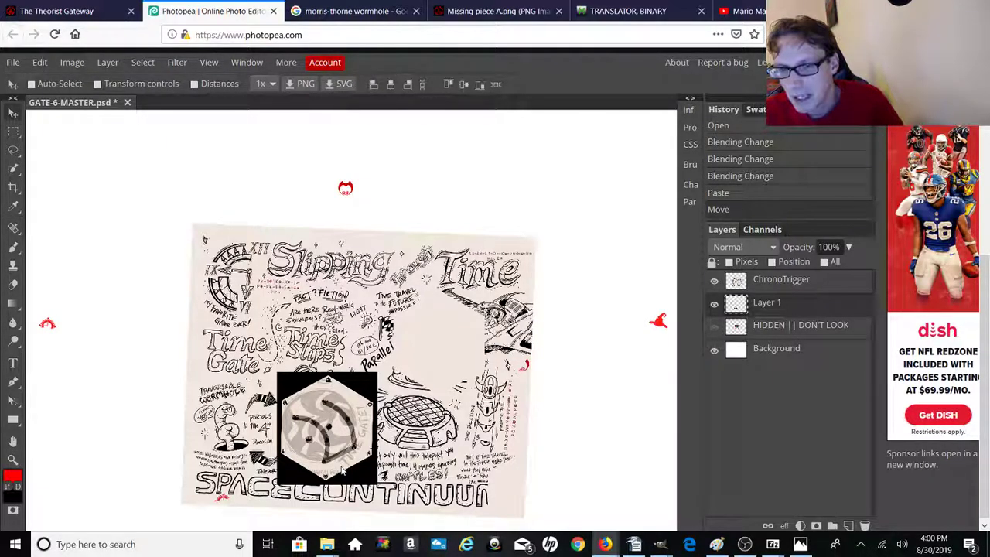
right_click(343, 468)
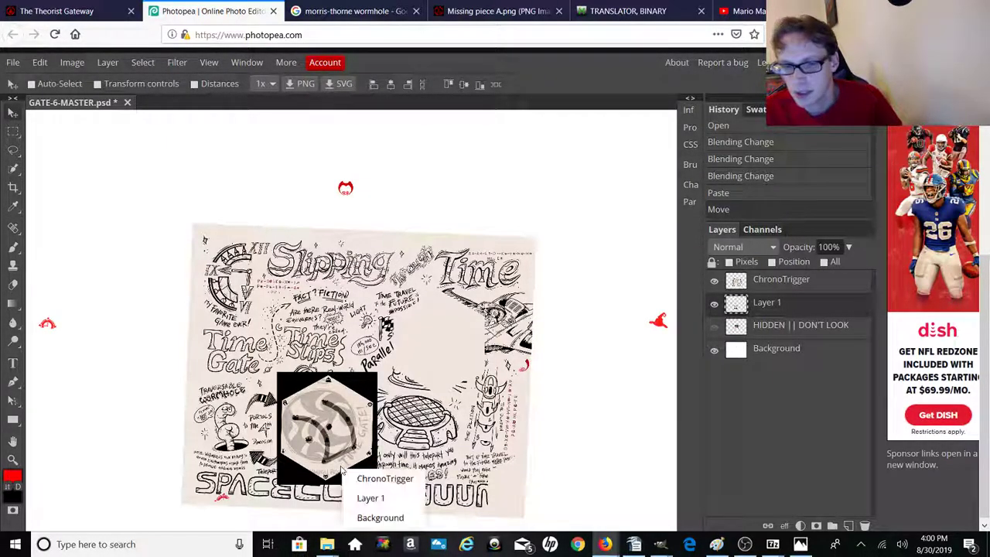
click(380, 517)
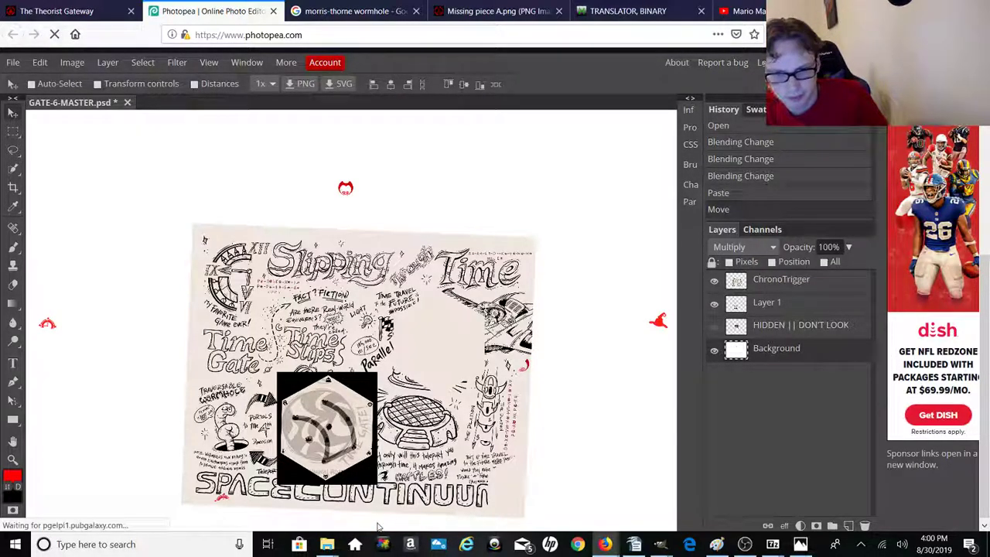
key(ctrl+z)
key(ctrl+z)
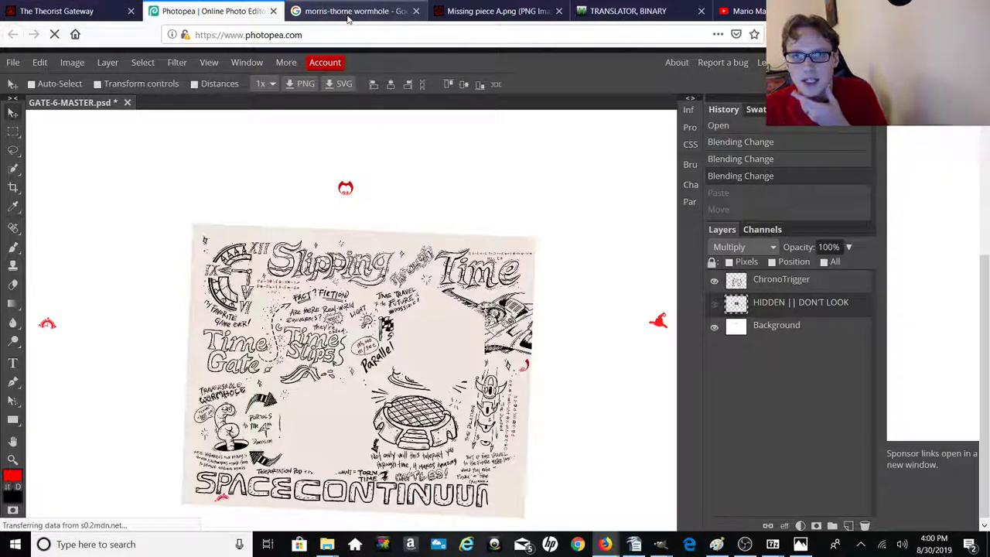
Step: Save the Missing piece A.png image from its browser page to the Desktop and return to Photopea
click(499, 10)
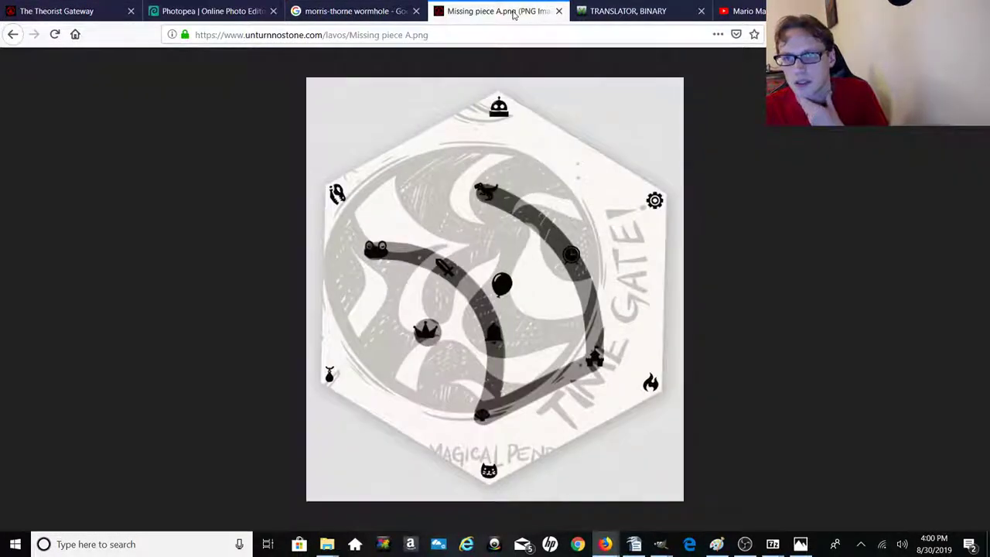
right_click(447, 270)
key(Escape)
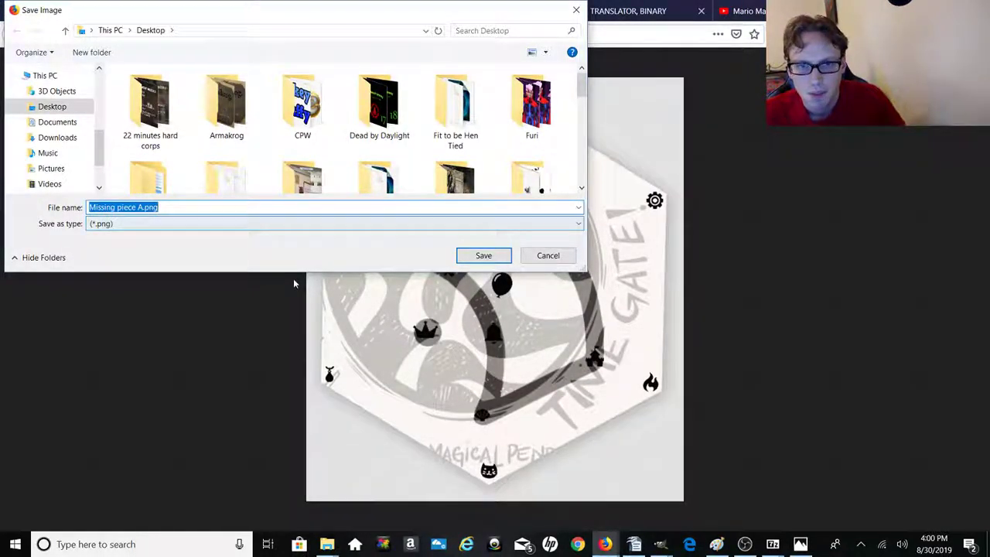
click(492, 262)
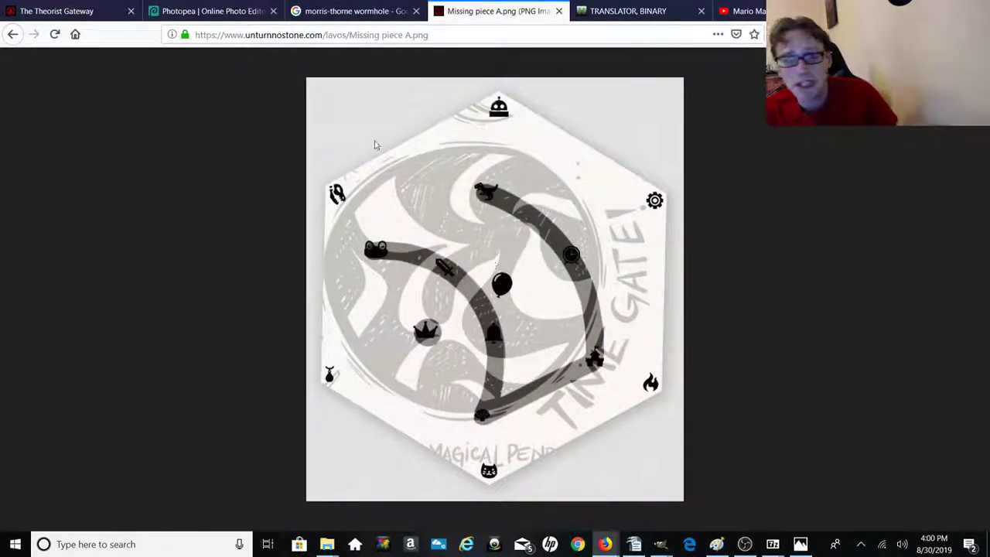
click(64, 12)
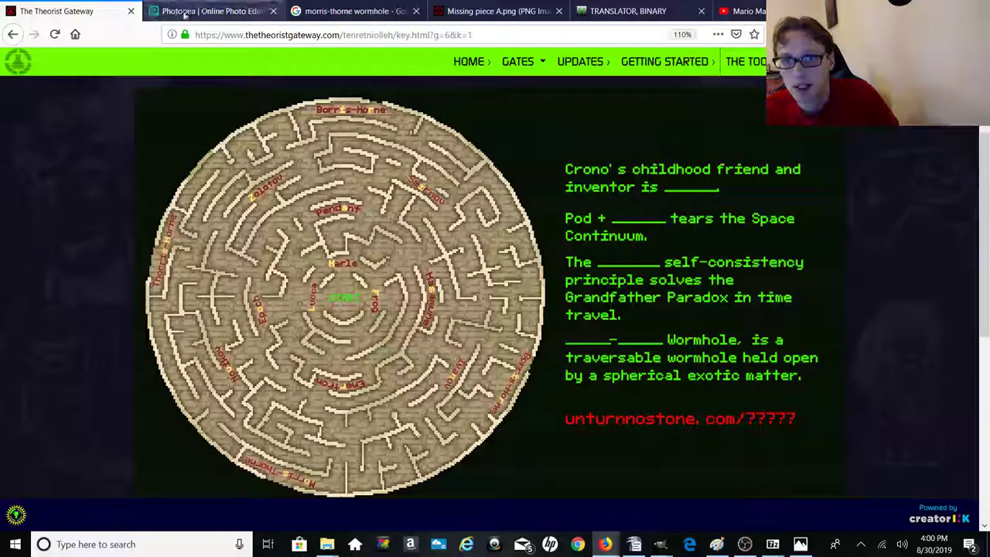
click(208, 11)
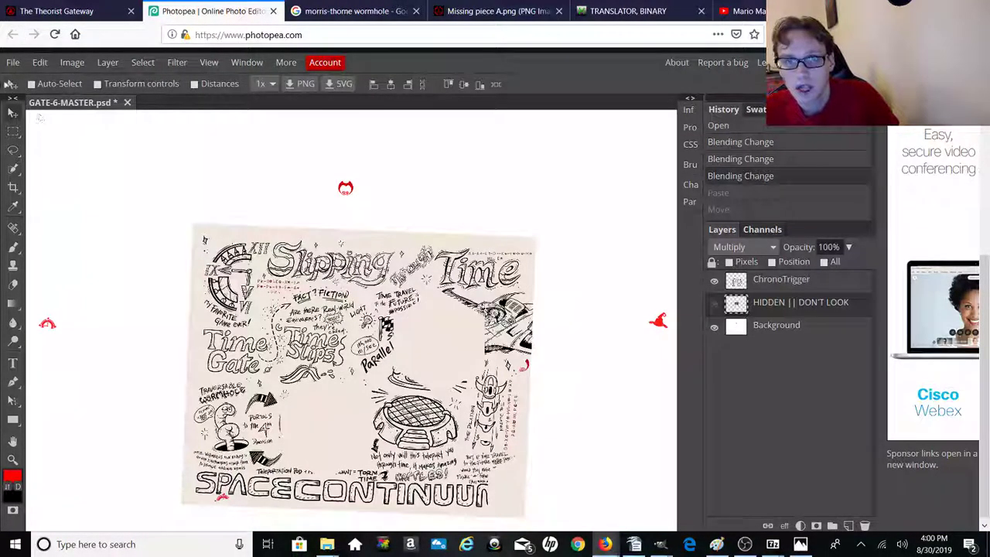
Step: Add a new empty layer above the HIDDEN || DON'T LOOK layer
click(12, 61)
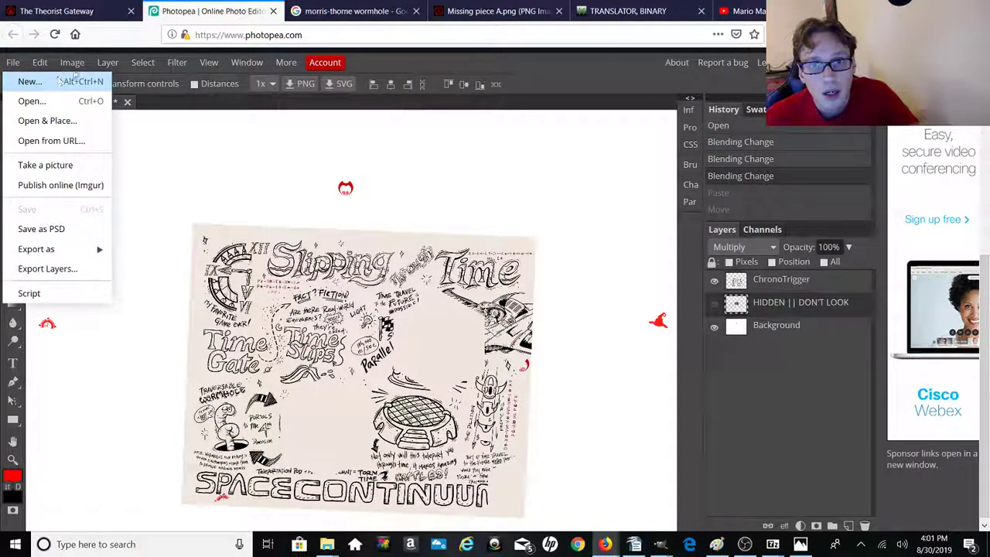
click(108, 62)
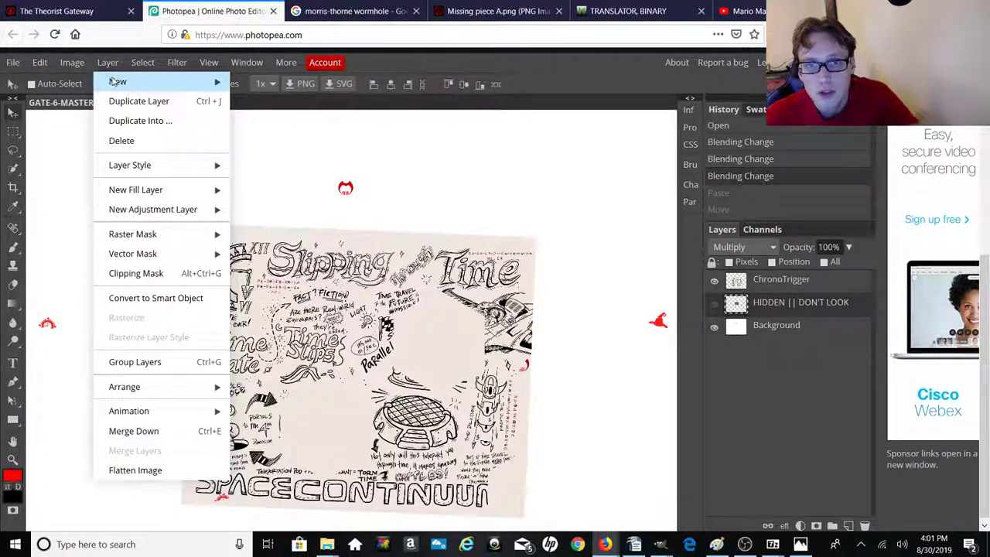
mouse_move(113, 82)
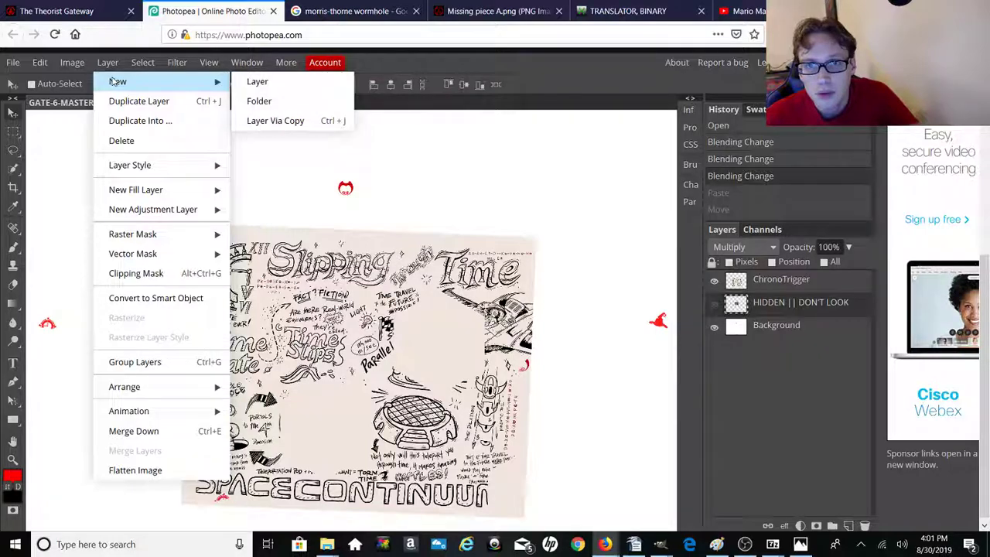
click(260, 83)
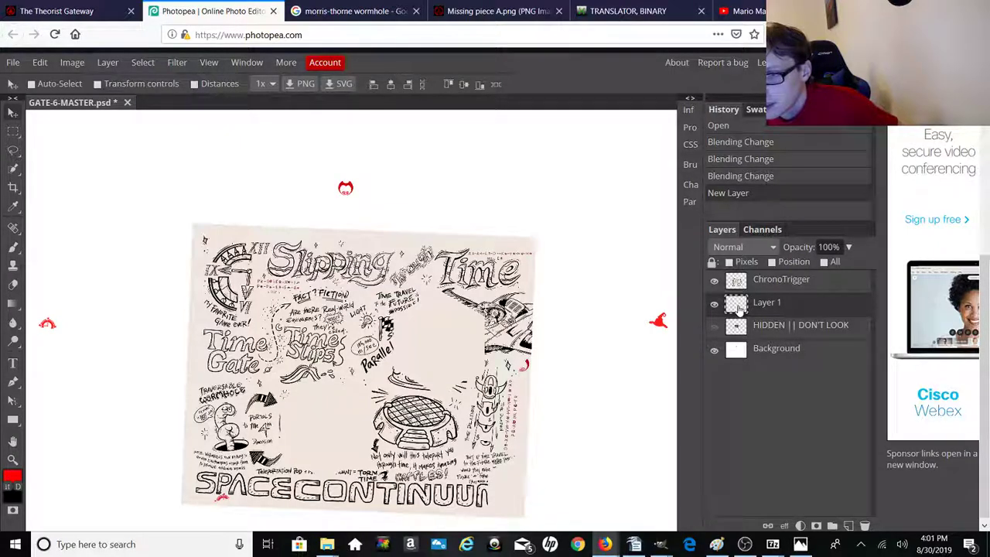
right_click(739, 308)
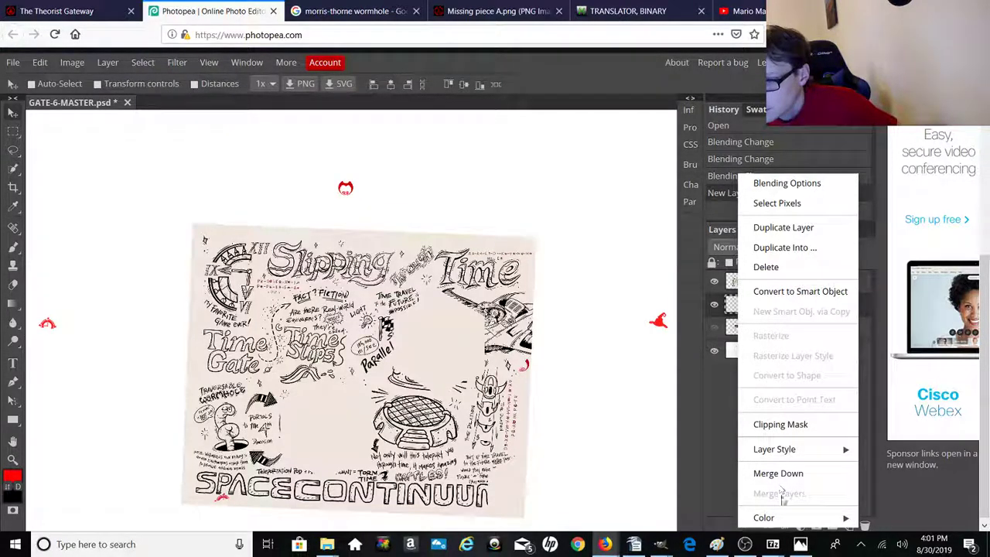
click(716, 392)
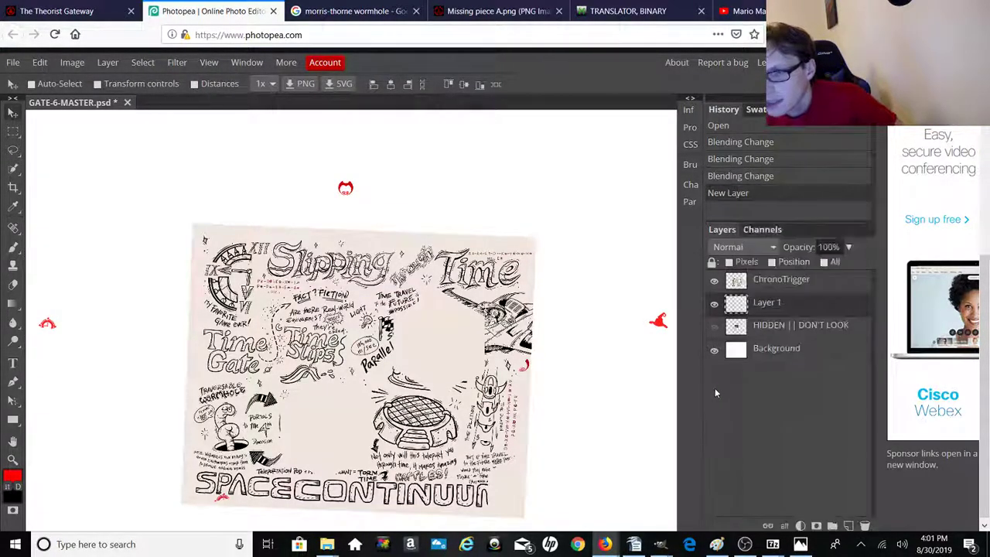
right_click(739, 310)
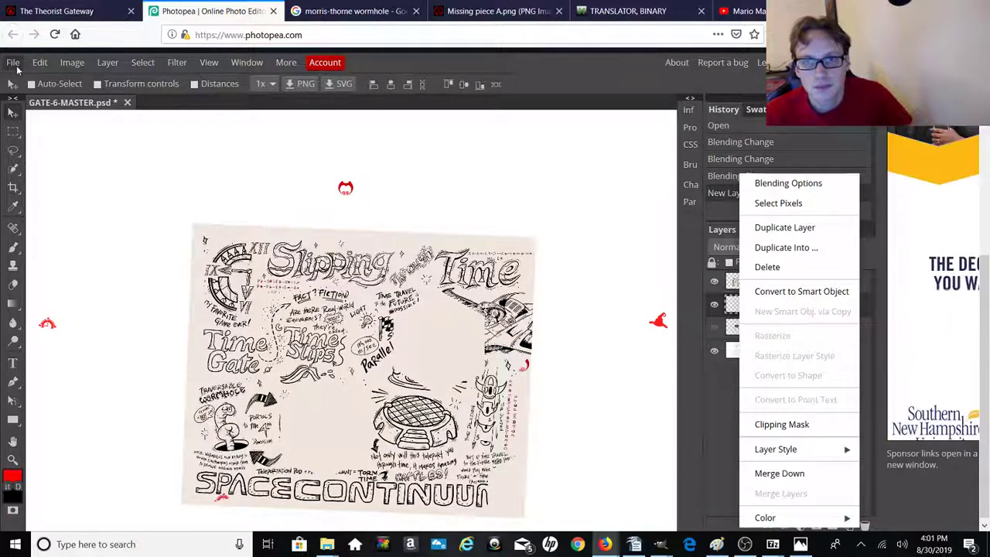
click(103, 67)
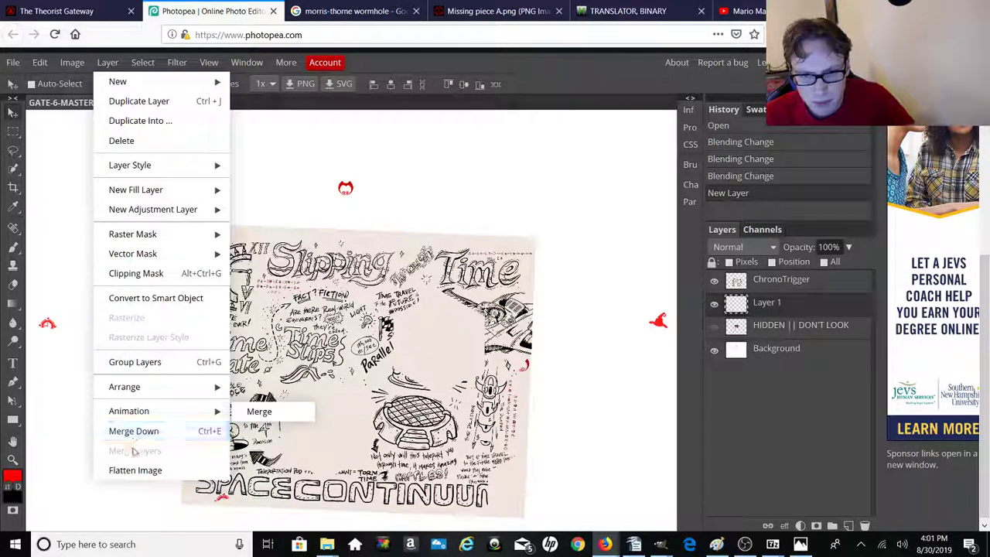
mouse_move(35, 67)
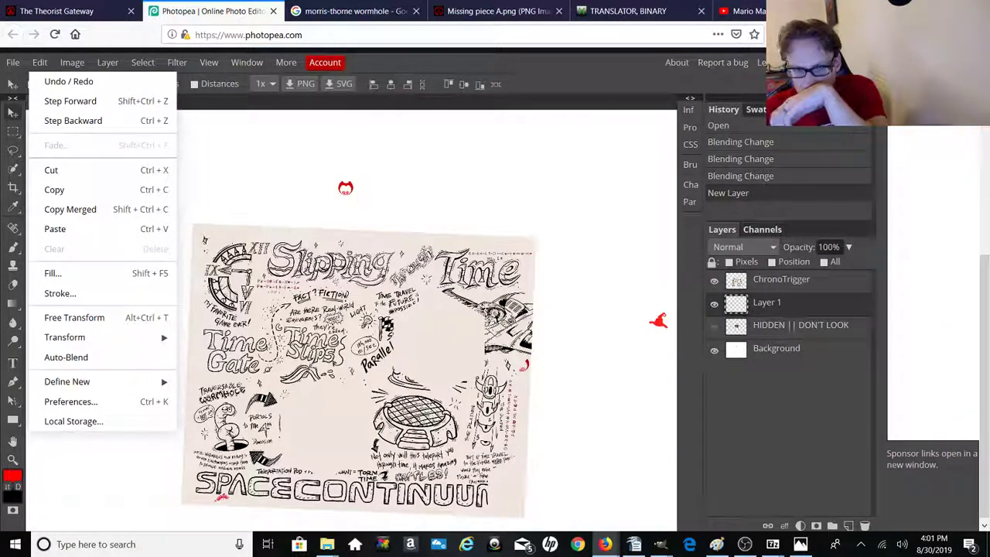
Step: Place Missing piece A.png from the Desktop folder into the document and move it over the drawing's lower gap, at about X 1872 px, Y 2230 px
mouse_move(325, 545)
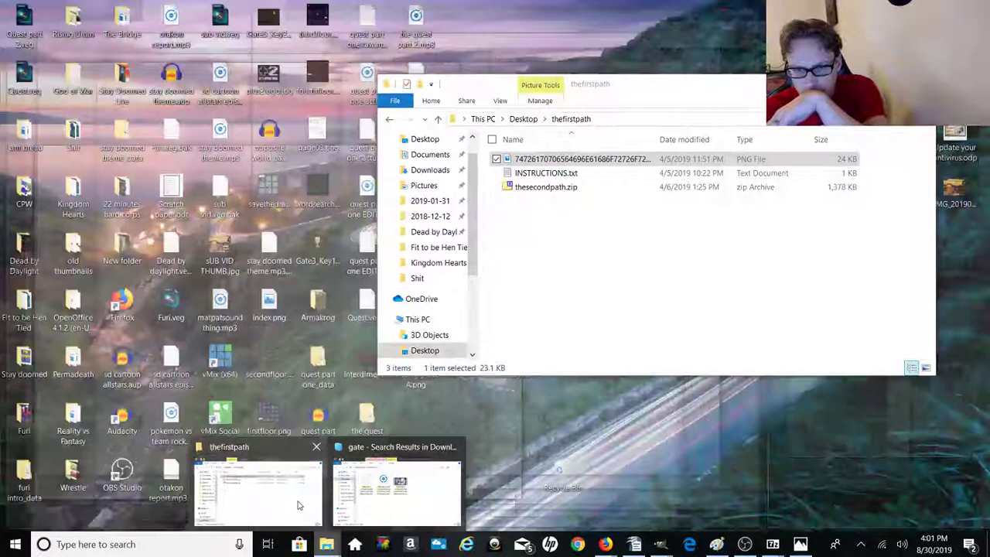
click(300, 504)
click(421, 139)
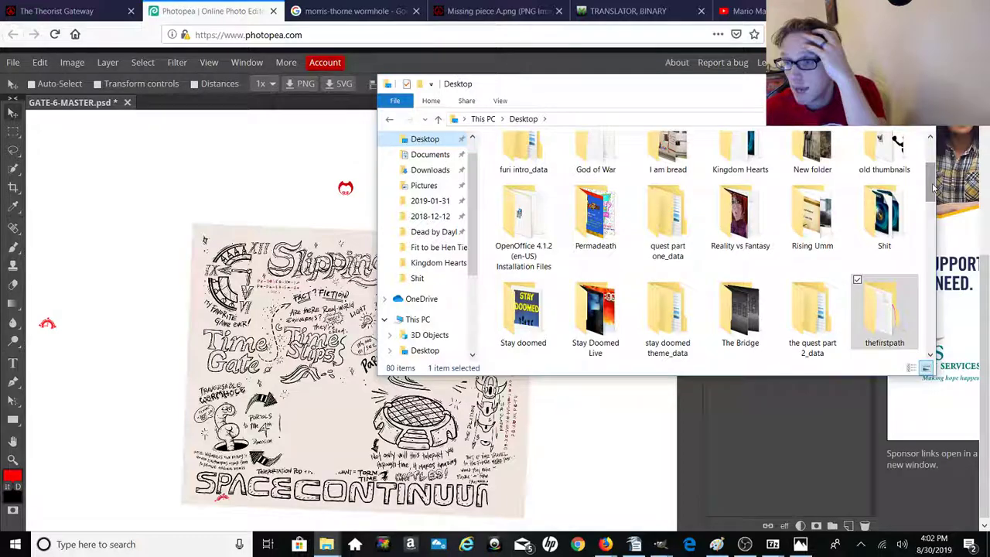
drag(934, 188, 927, 270)
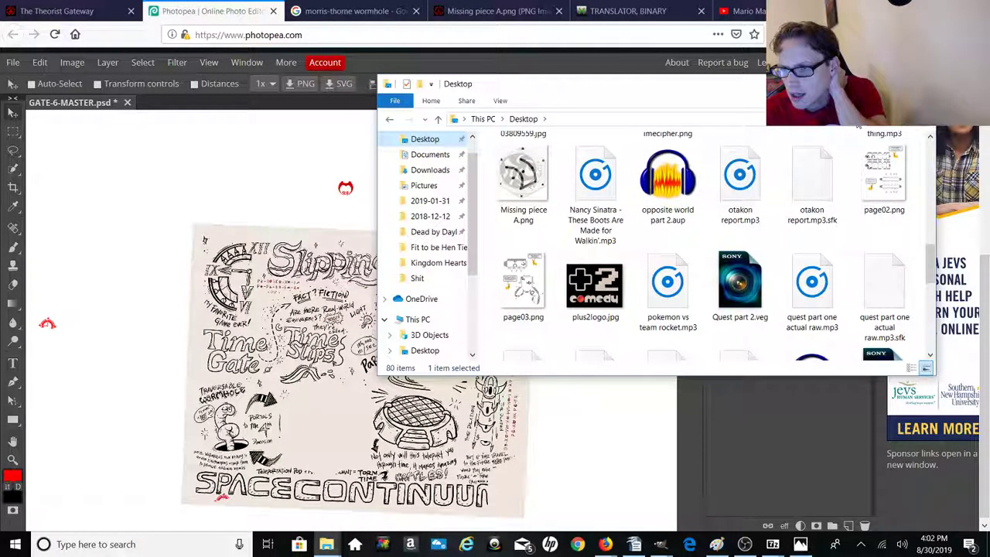
scroll(859, 126, up, 5)
drag(930, 192, 932, 251)
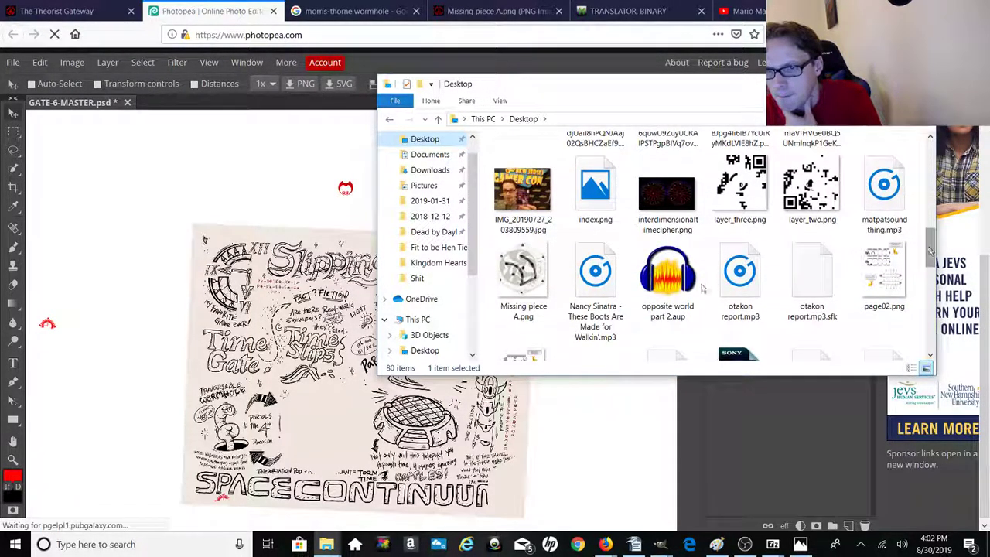
drag(523, 271, 332, 355)
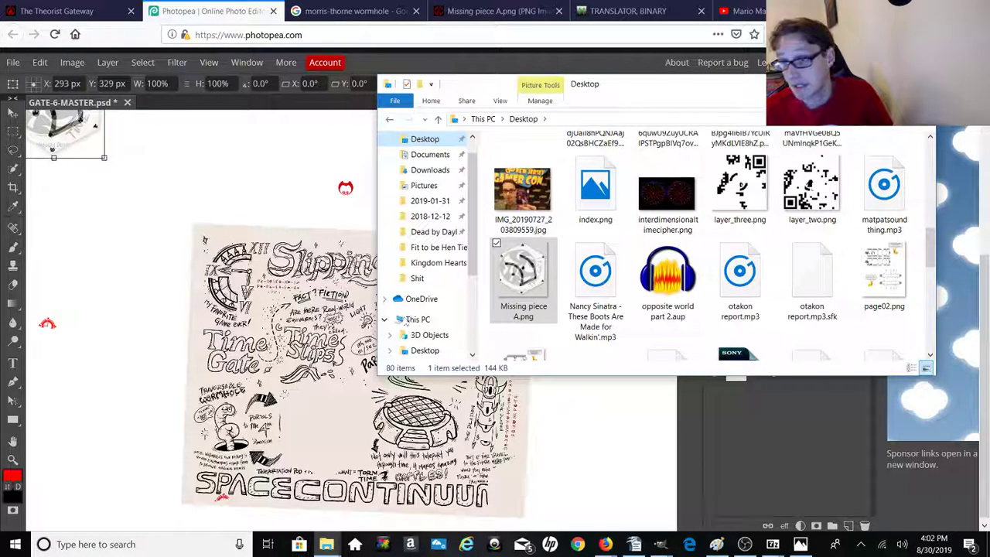
key(alt+Tab)
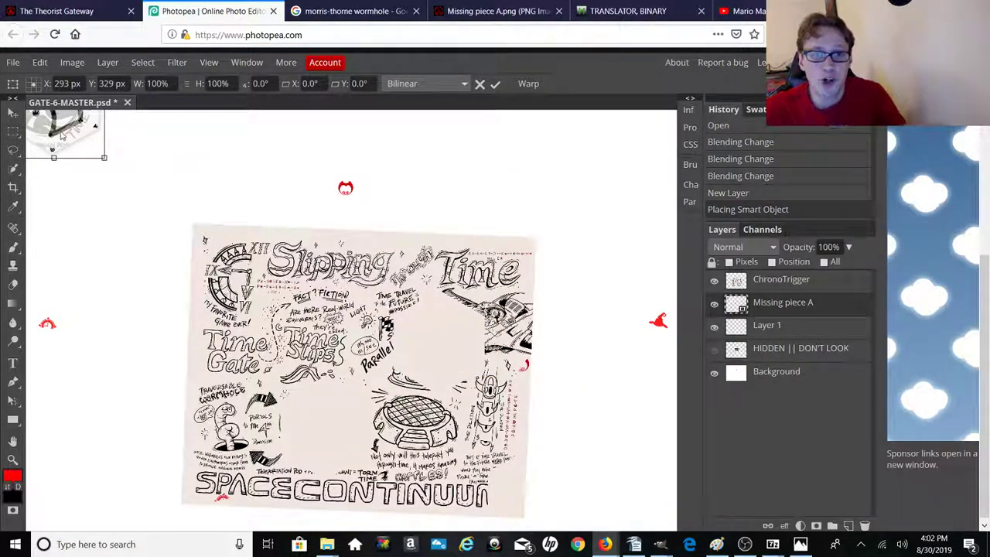
drag(68, 138, 333, 459)
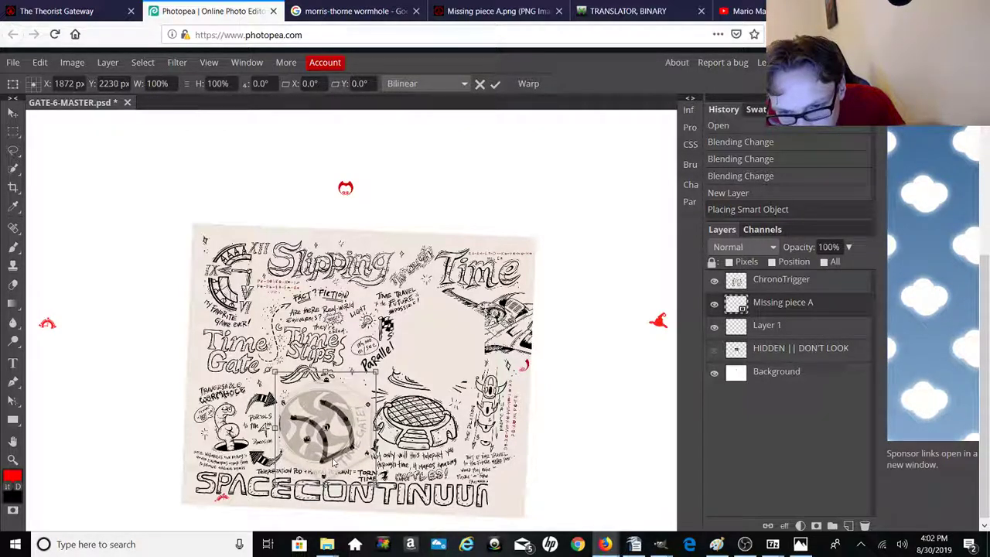
Step: Apply the placement, reorder the Missing piece A layer above ChronoTrigger and set its blend mode to Multiply
click(714, 305)
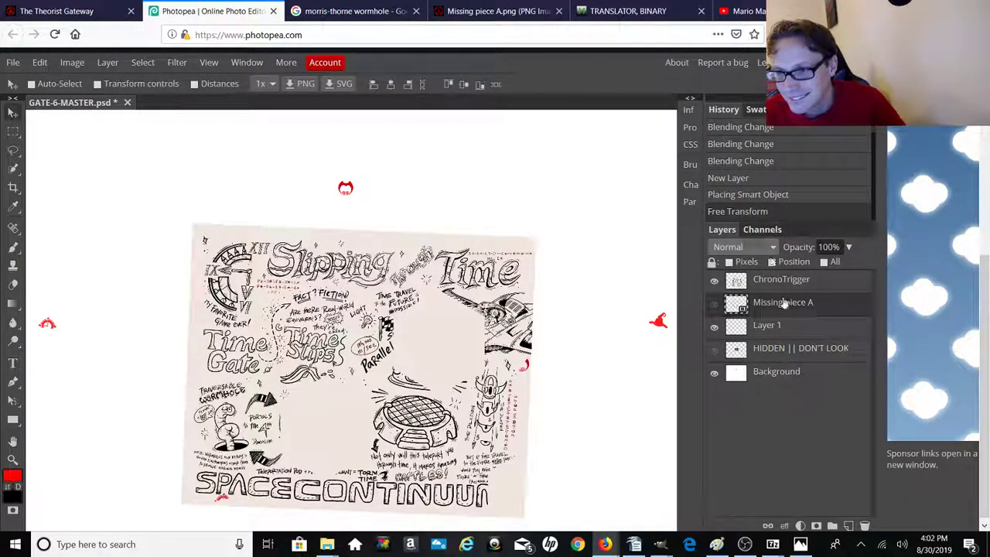
drag(786, 311, 772, 286)
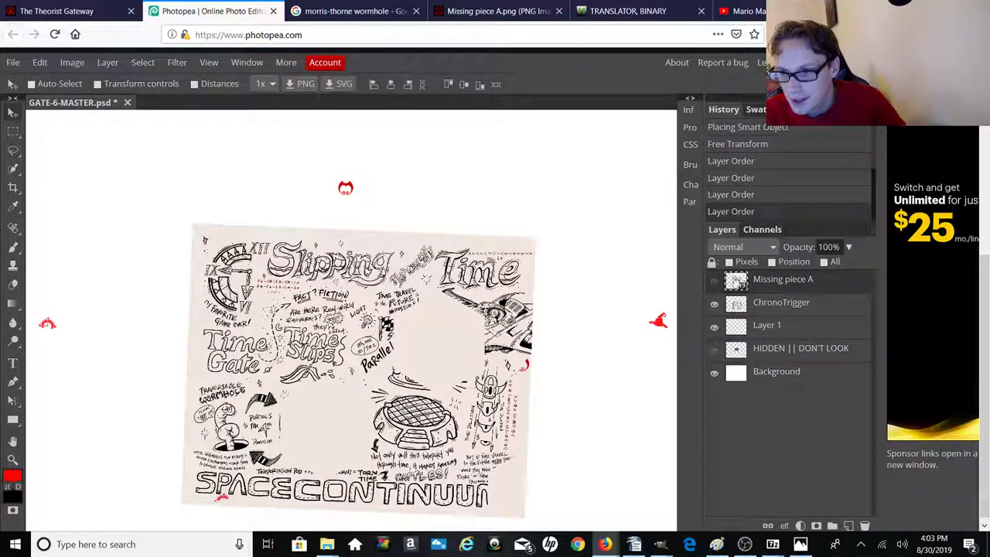
click(716, 283)
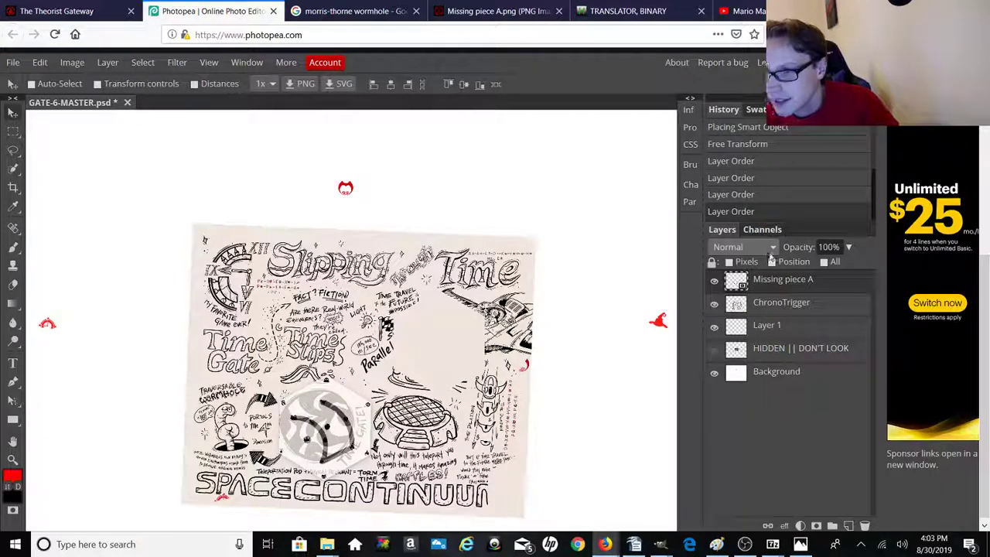
click(741, 246)
click(727, 326)
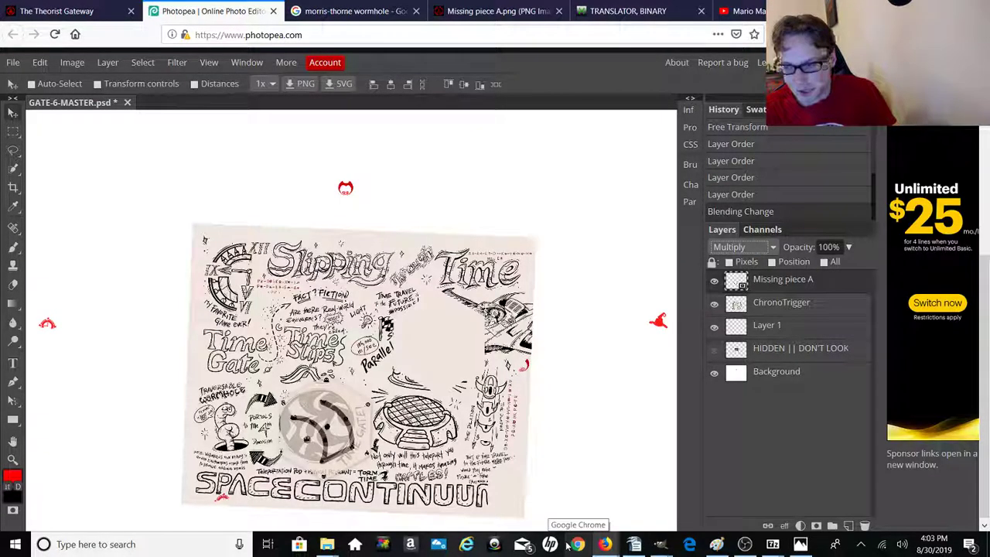
Step: Nudge the Missing piece A layer slightly left and down to line it up with the surrounding drawing
key(ctrl+plus)
key(ctrl+plus)
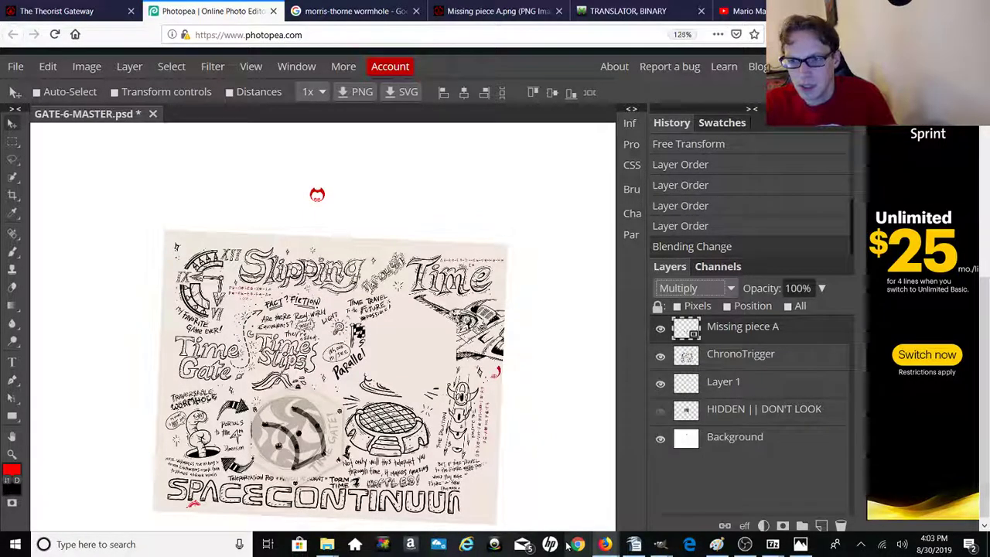
key(ctrl+plus)
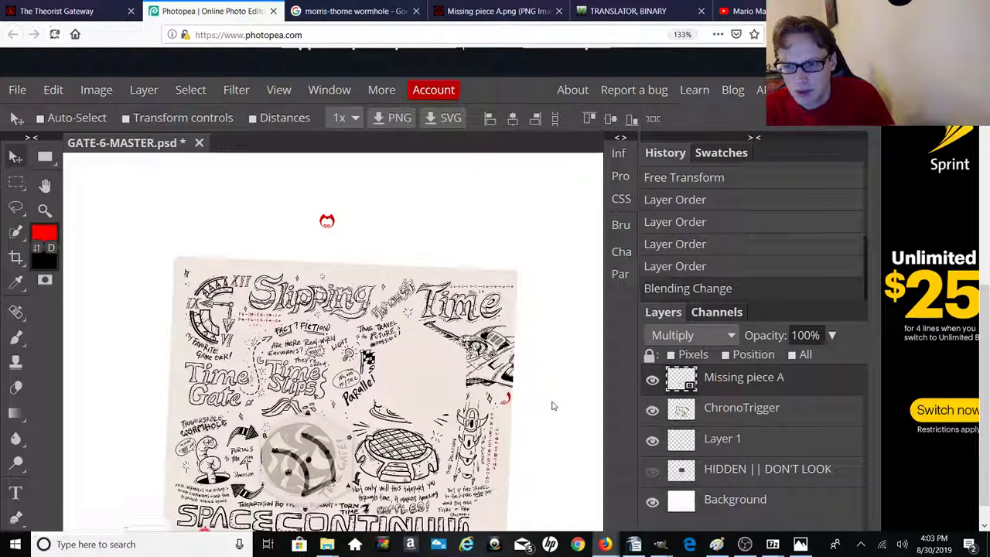
key(ctrl+plus)
key(ctrl+plus)
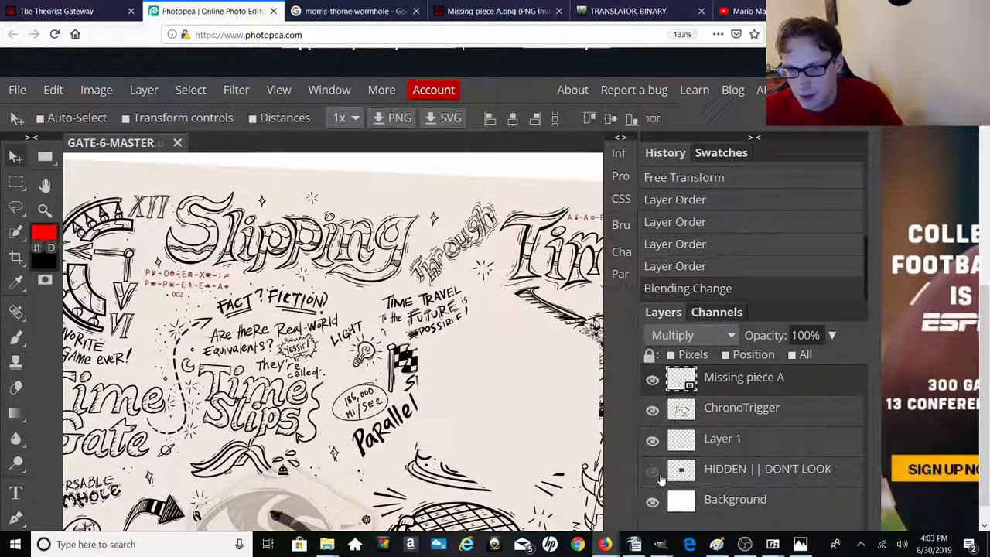
key(Up)
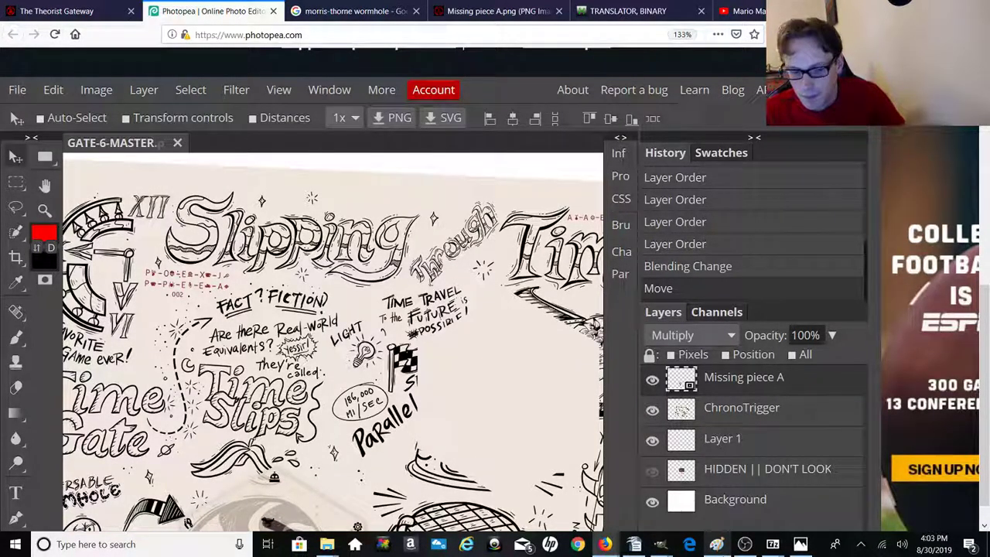
mouse_move(717, 544)
key(ctrl+minus)
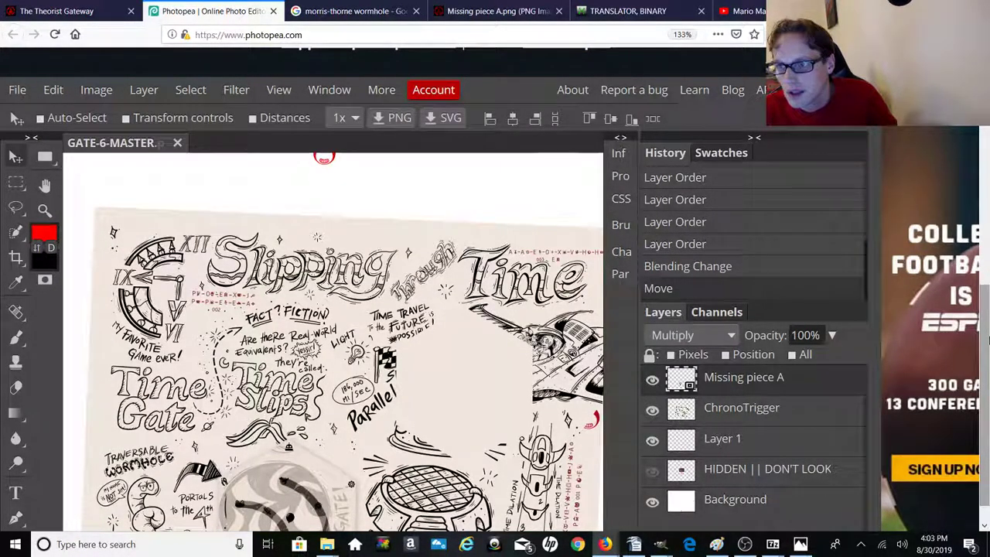
Step: Nudge the Missing piece A layer slightly right and up over the drawing's lower gap
scroll(986, 278, down, 1)
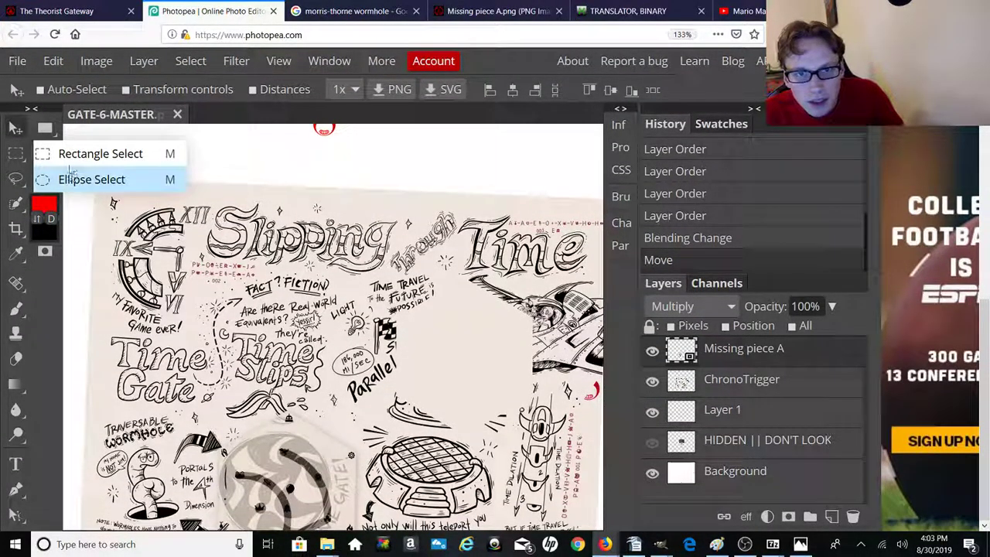
click(45, 157)
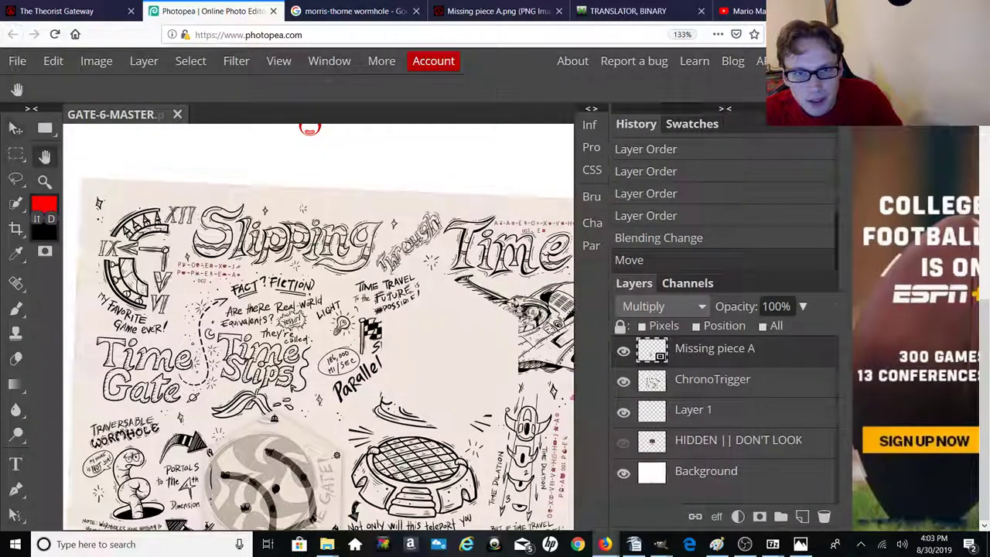
scroll(319, 324, down, 3)
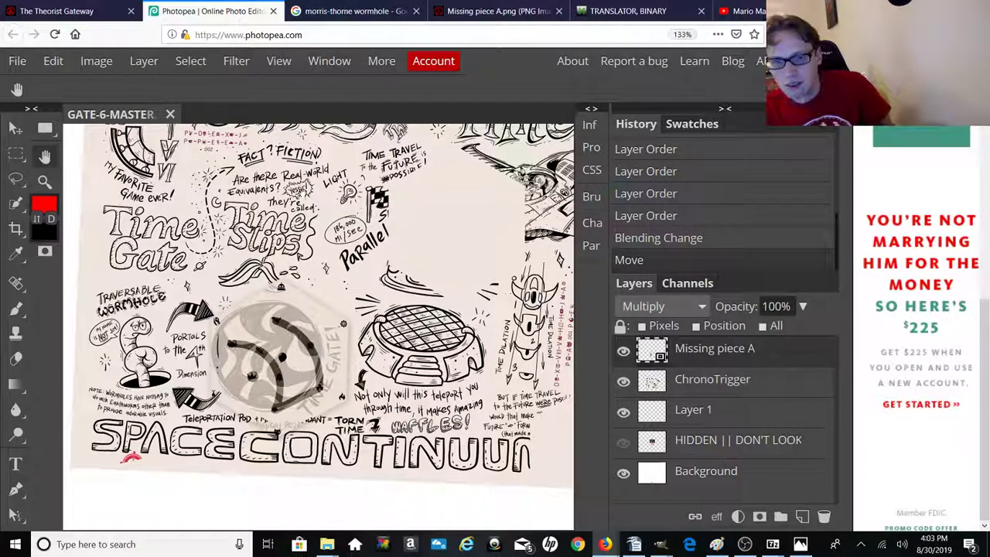
scroll(318, 325, down, 1)
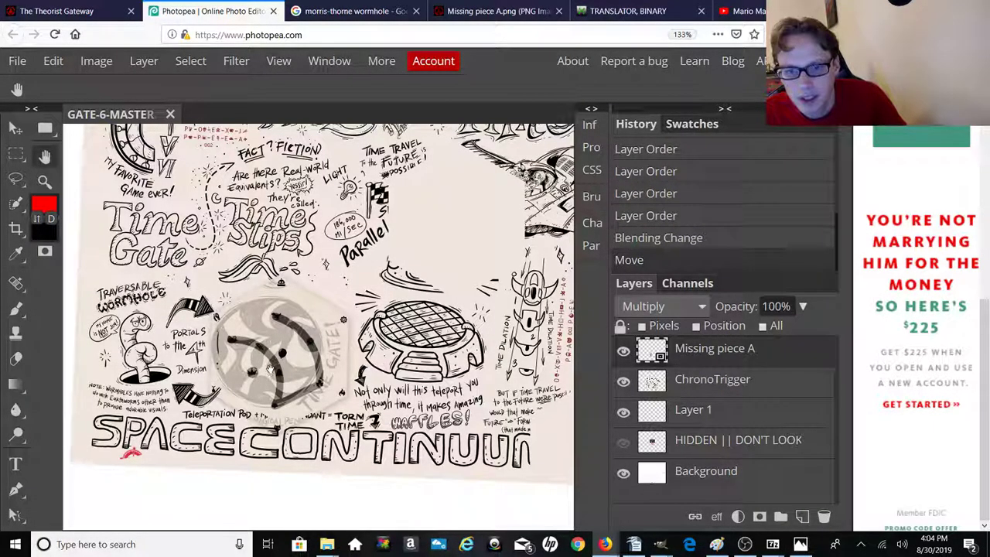
drag(270, 369, 293, 351)
click(15, 127)
mouse_move(16, 153)
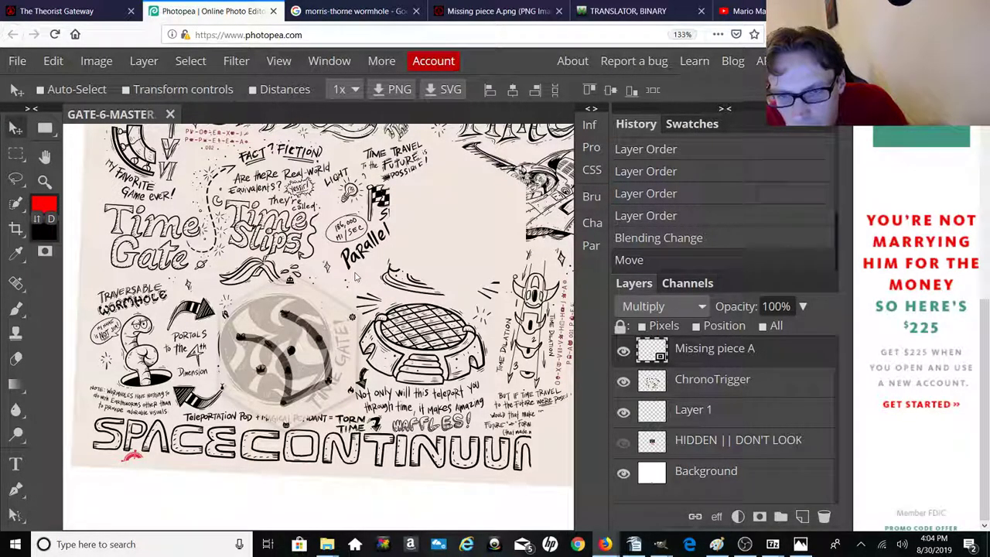
Step: Examine the assembled drawing around the Missing piece A layer, checking how its symbols and curves relate to the surrounding words and sketches
click(44, 157)
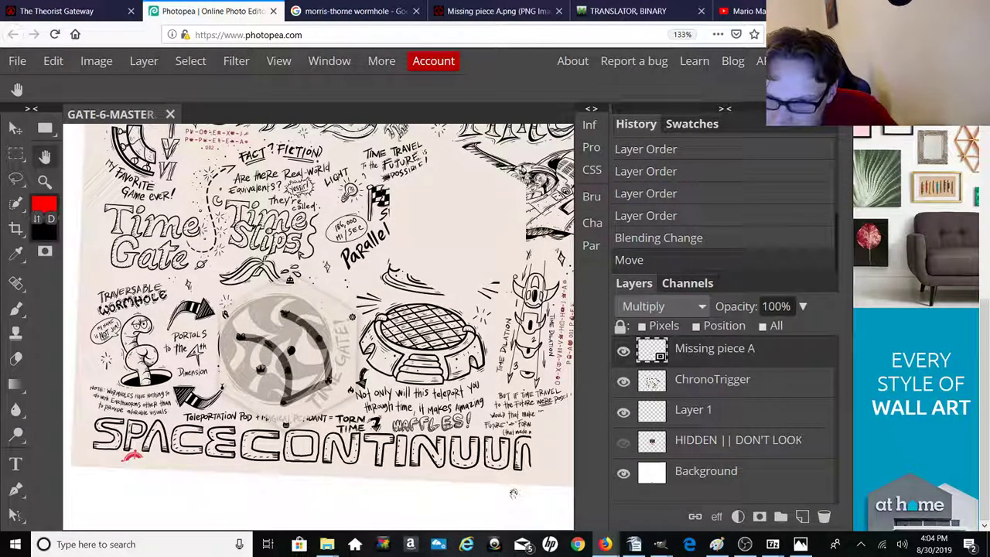
drag(506, 498, 442, 525)
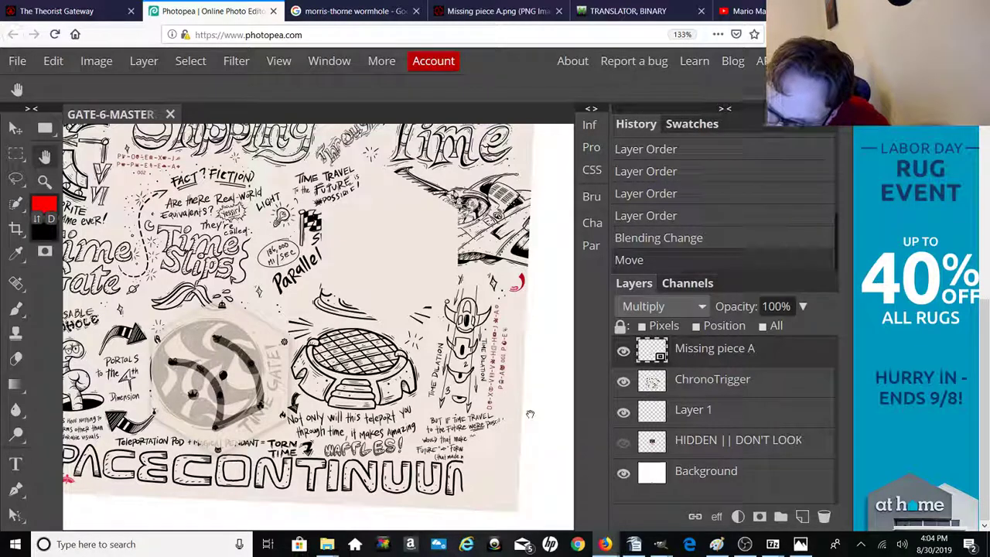
drag(530, 421, 507, 495)
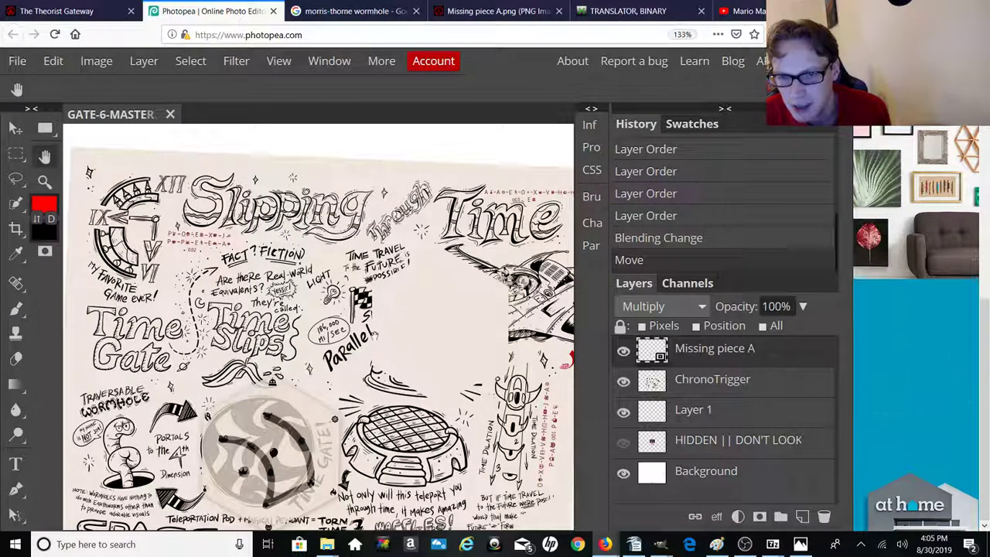
drag(346, 357, 328, 314)
drag(346, 290, 345, 260)
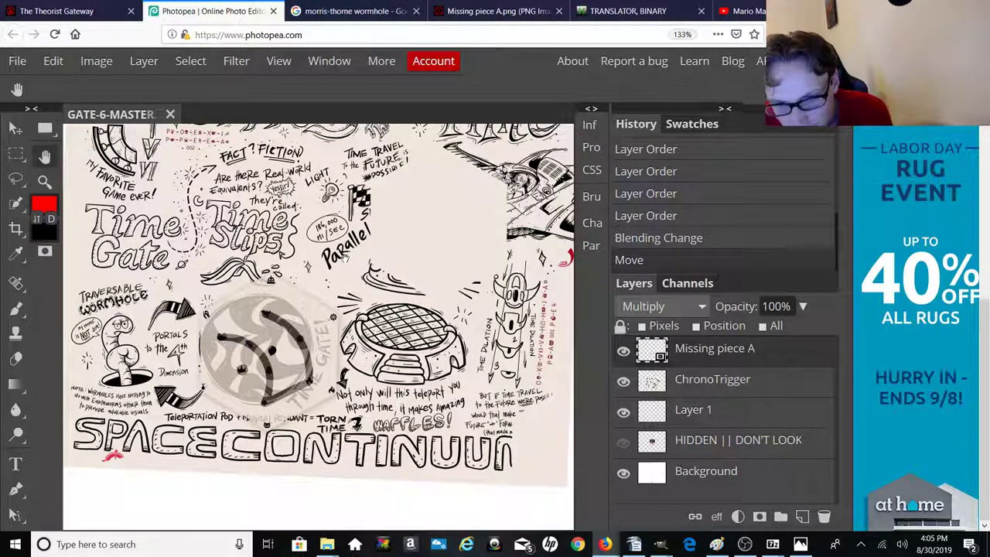
drag(344, 257, 299, 238)
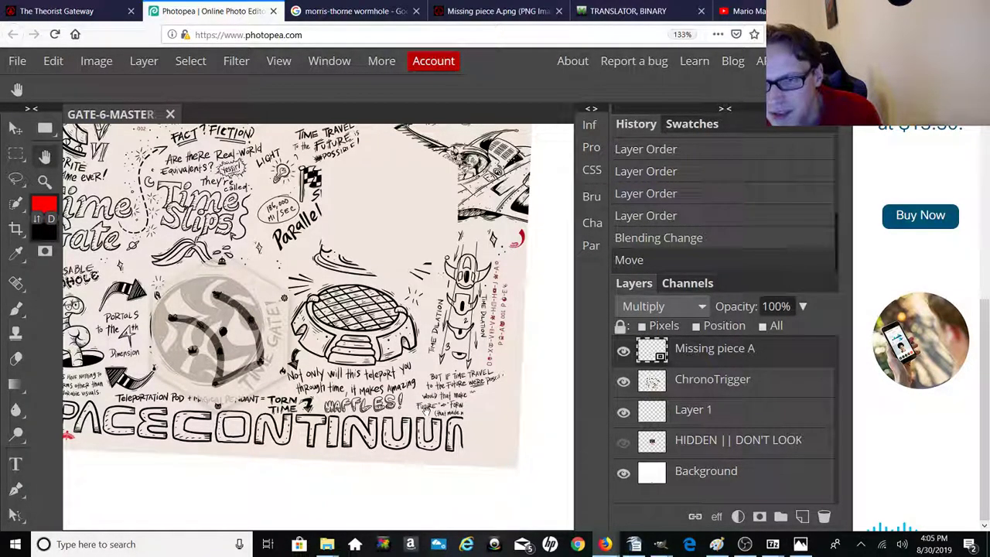
drag(232, 233, 286, 315)
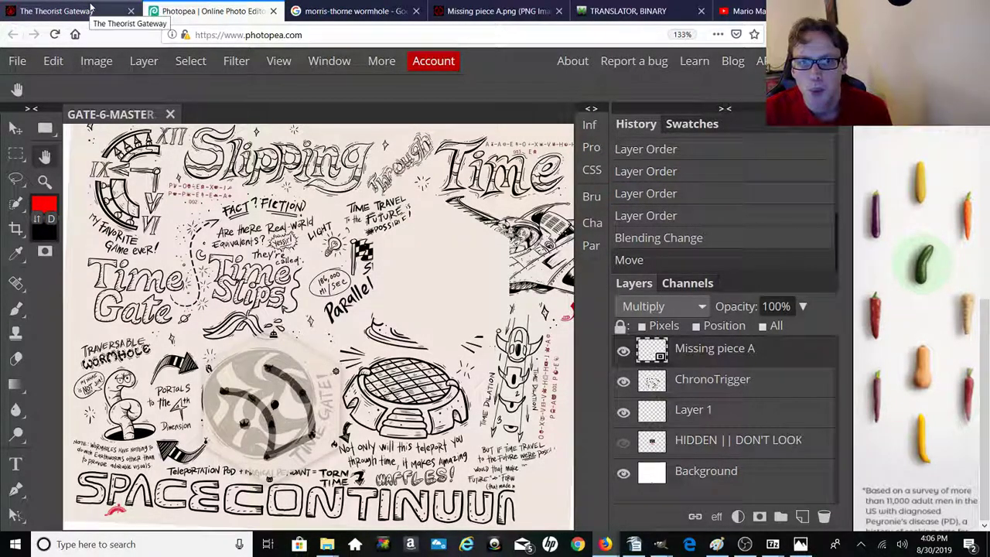
Step: Review the original Missing piece A.png and the binary translator text in the browser, and bring up the notes document with the puzzle answers
click(356, 10)
click(507, 10)
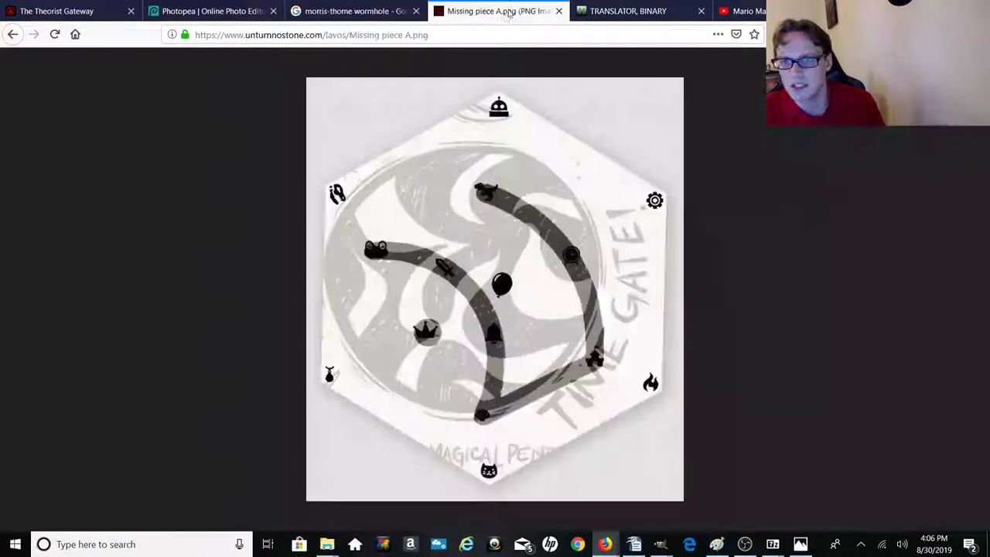
click(614, 18)
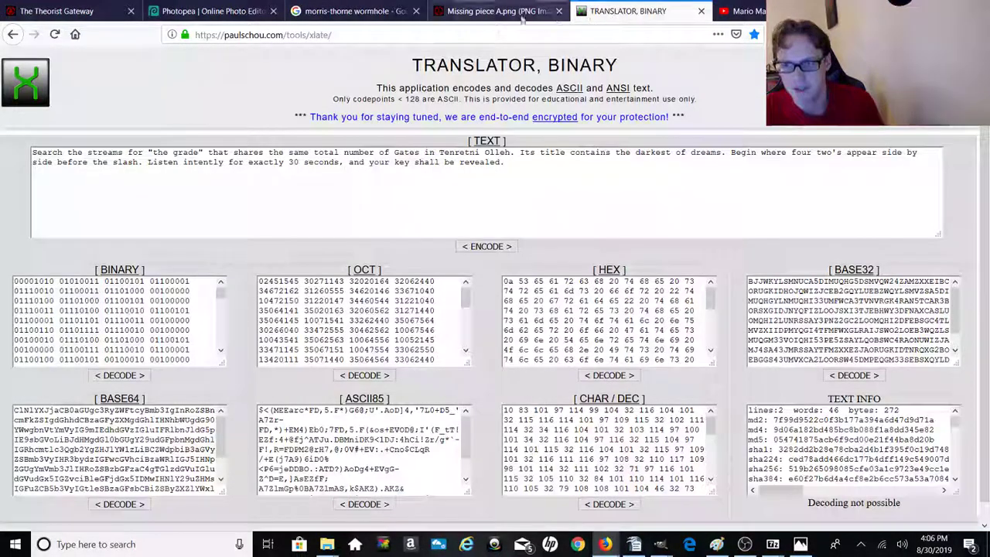
click(468, 12)
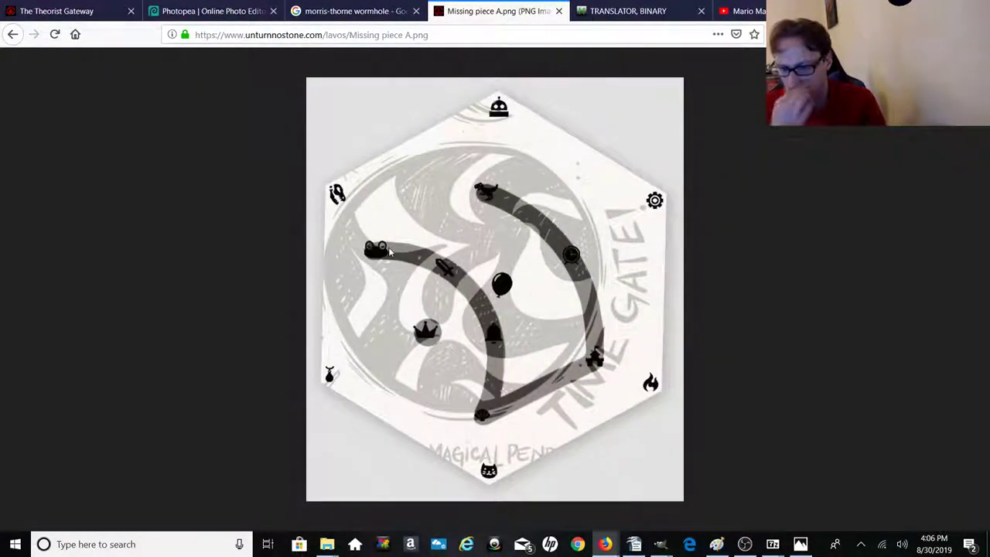
click(633, 544)
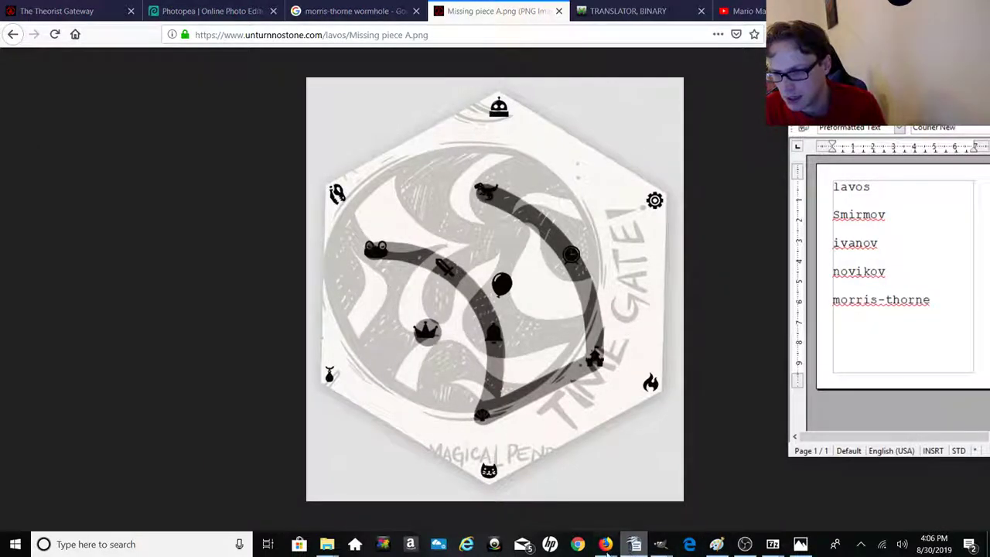
Step: Search Windows for Notepad and launch it
click(78, 551)
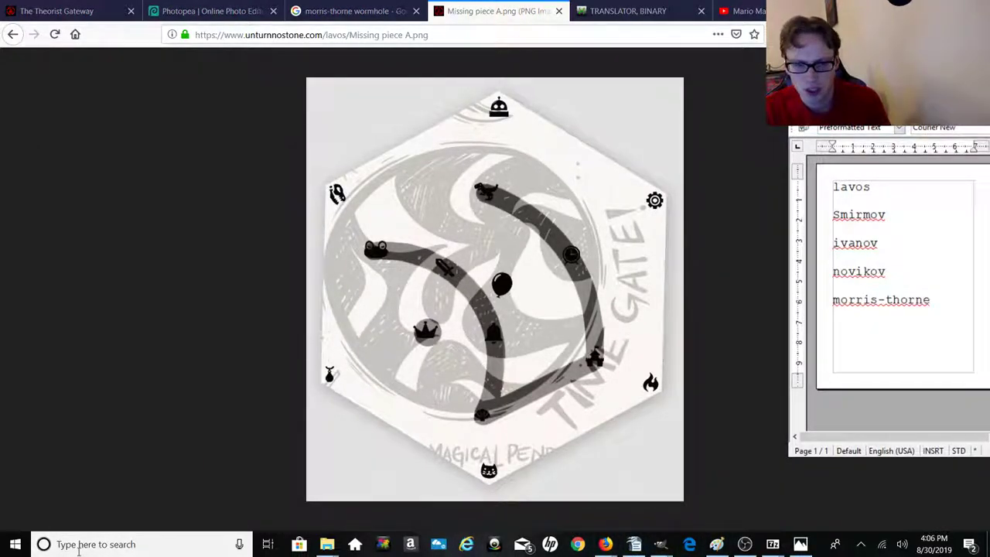
text(n)
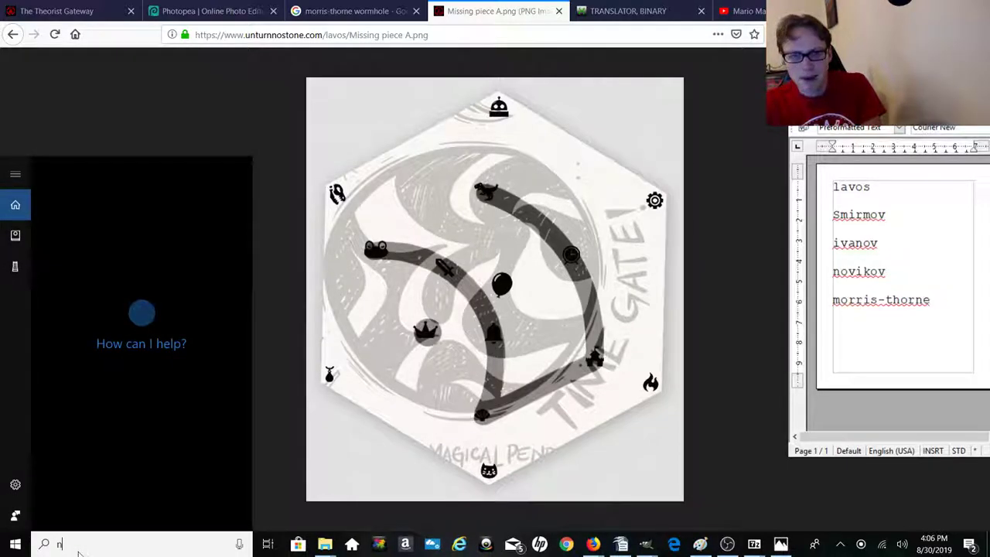
text(otepad)
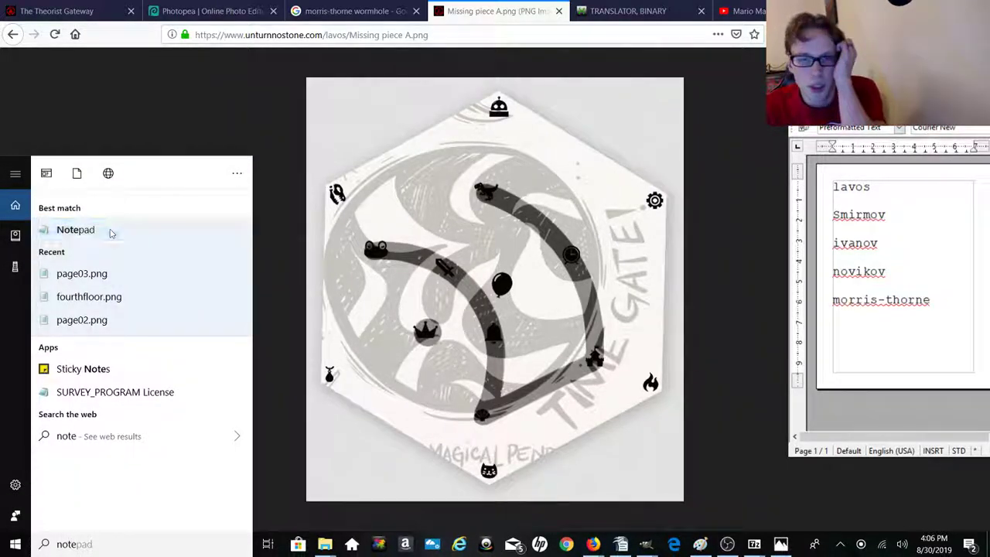
click(111, 234)
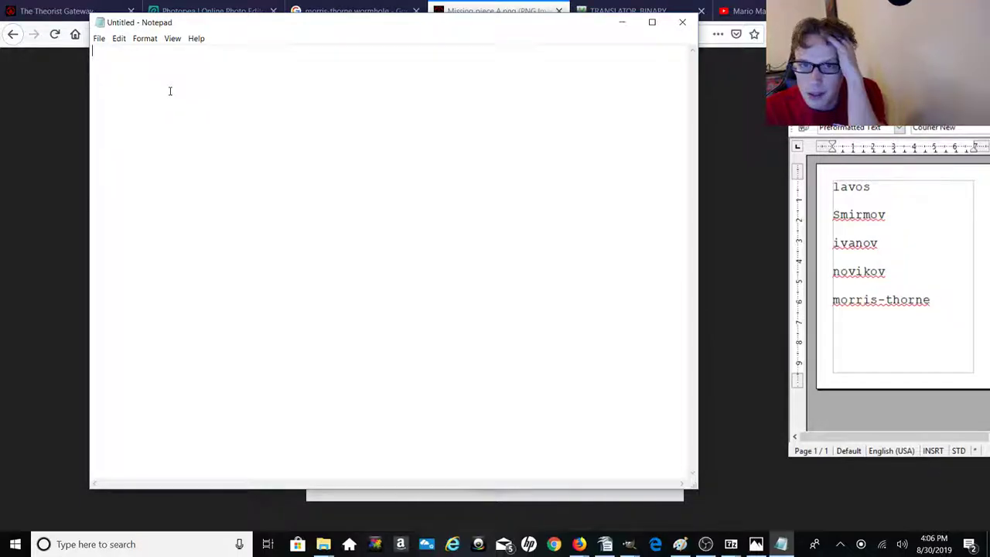
Step: Open Missing piece A.png from the Desktop in Notepad, with the file filter set to All Files
click(100, 39)
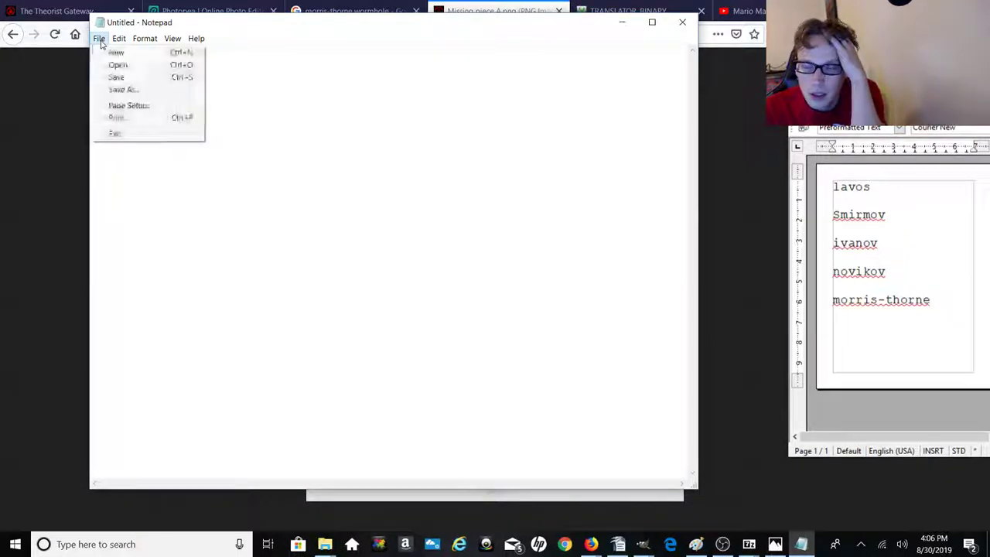
click(133, 68)
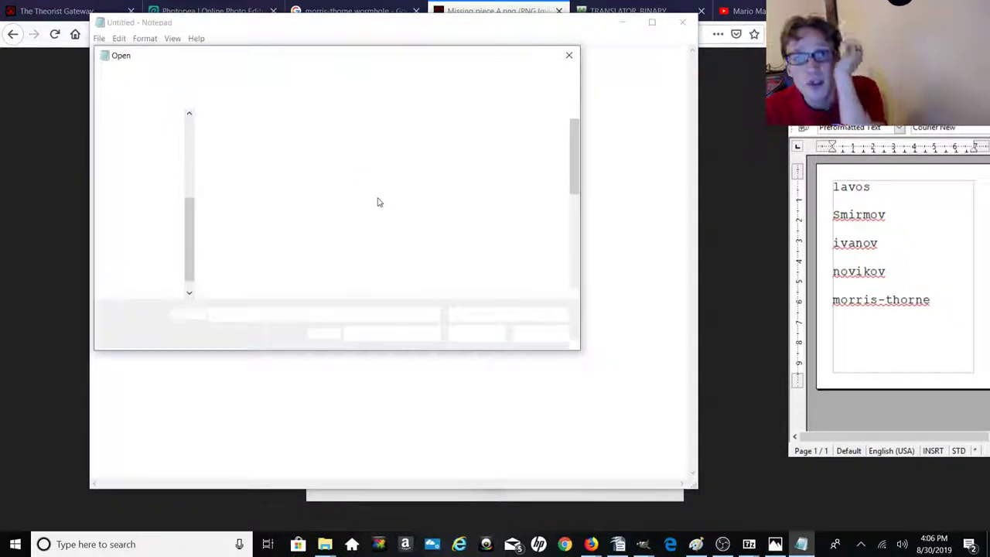
click(564, 315)
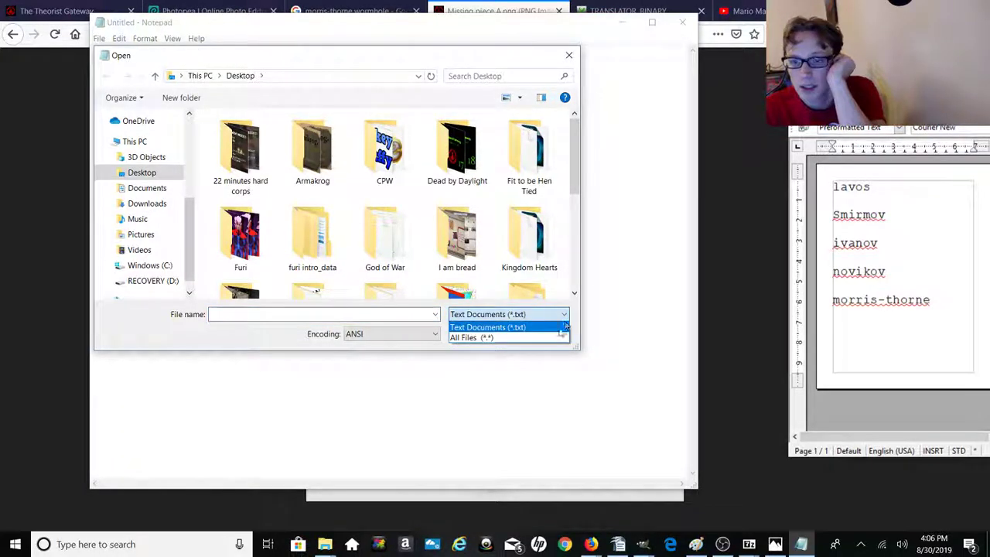
click(556, 338)
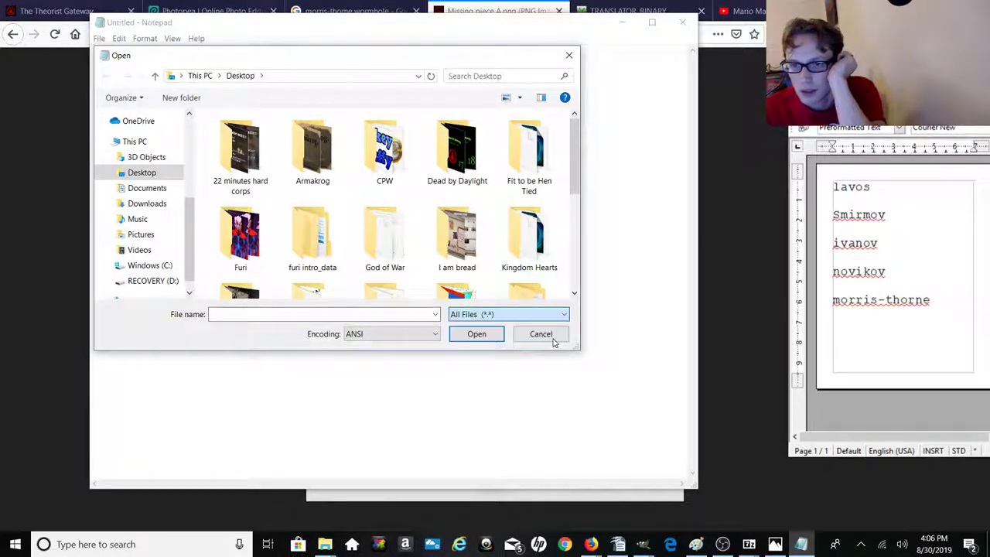
click(304, 314)
text(mi)
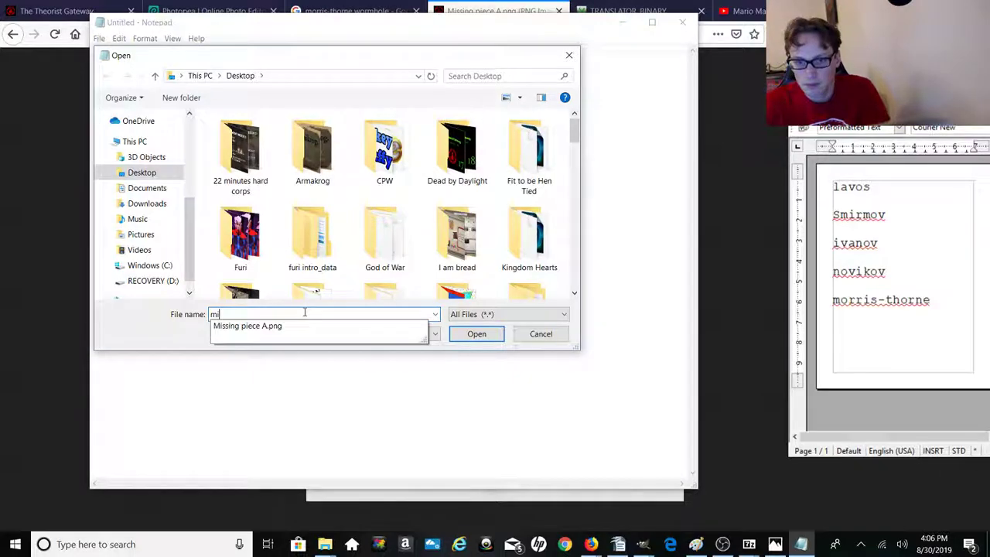
click(300, 331)
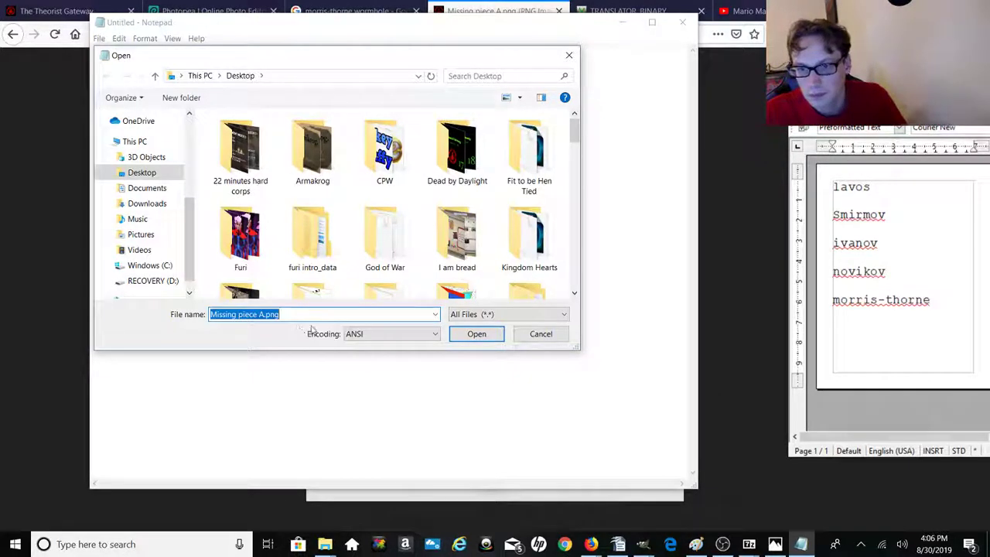
click(487, 339)
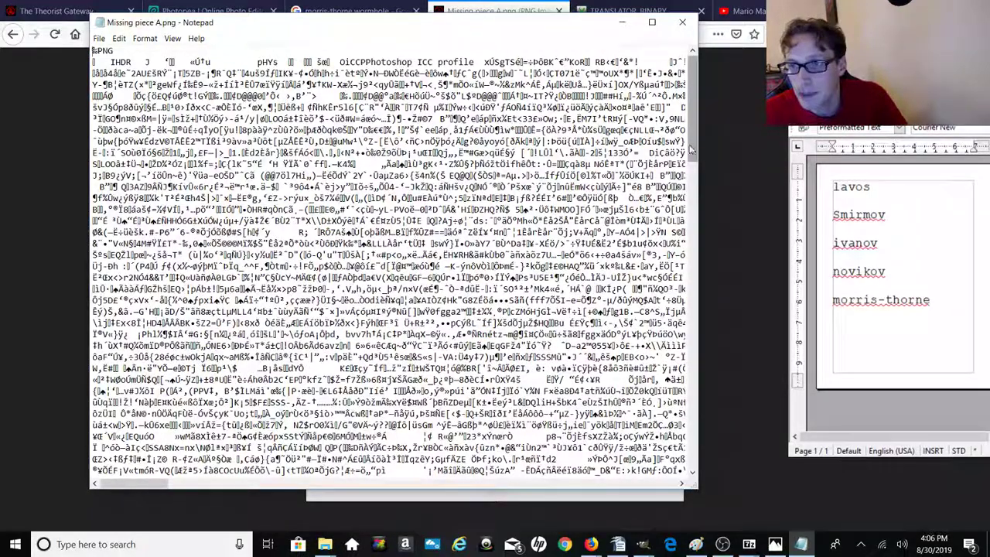
Step: Inspect the end of the Missing piece A.png raw text for a hidden message, and close Notepad
drag(692, 155, 691, 473)
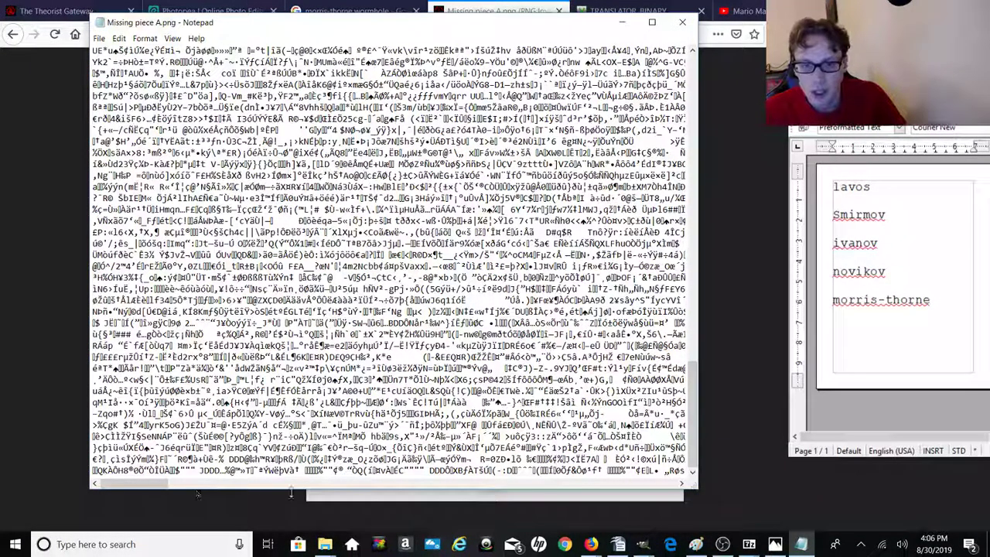
drag(159, 487, 166, 489)
drag(339, 502, 343, 501)
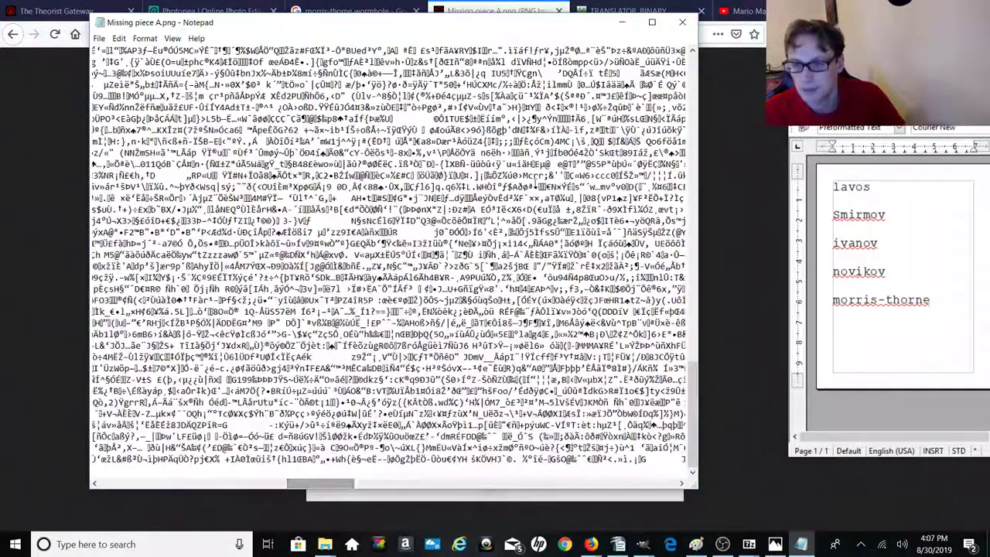
click(682, 22)
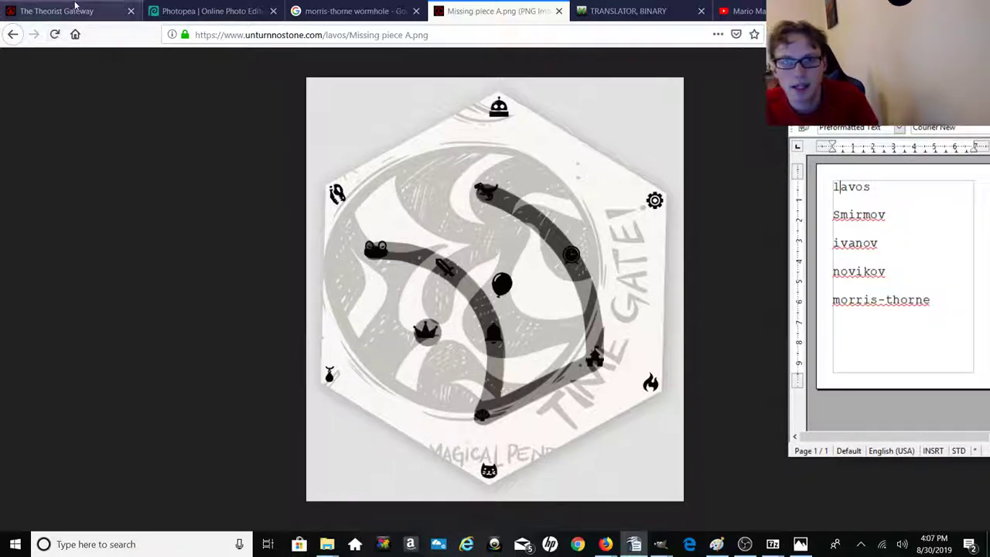
Step: Check the Photopea drawing, then review The Theorist Gateway's Gate 6 maze, its fill-in clues and the Key 1 entry section
click(210, 11)
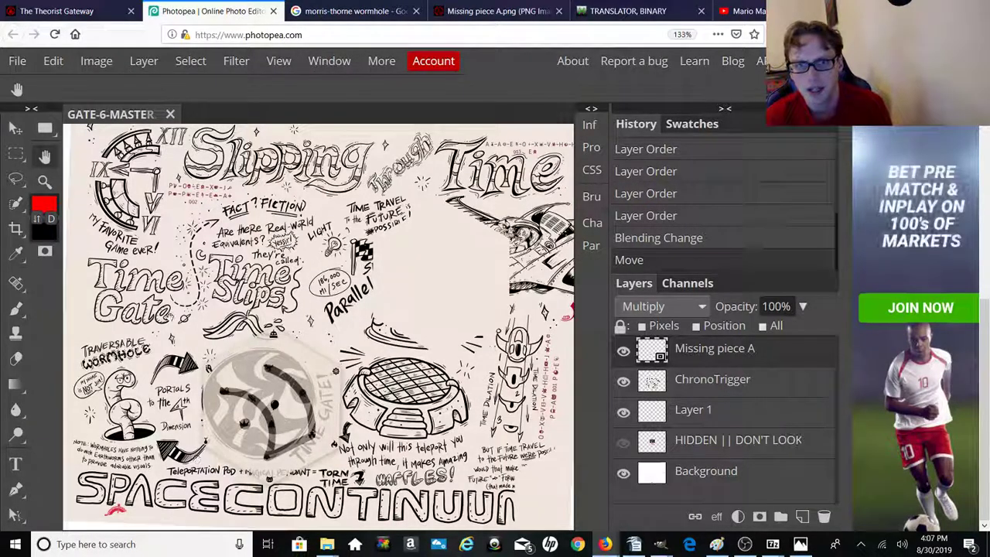
click(89, 10)
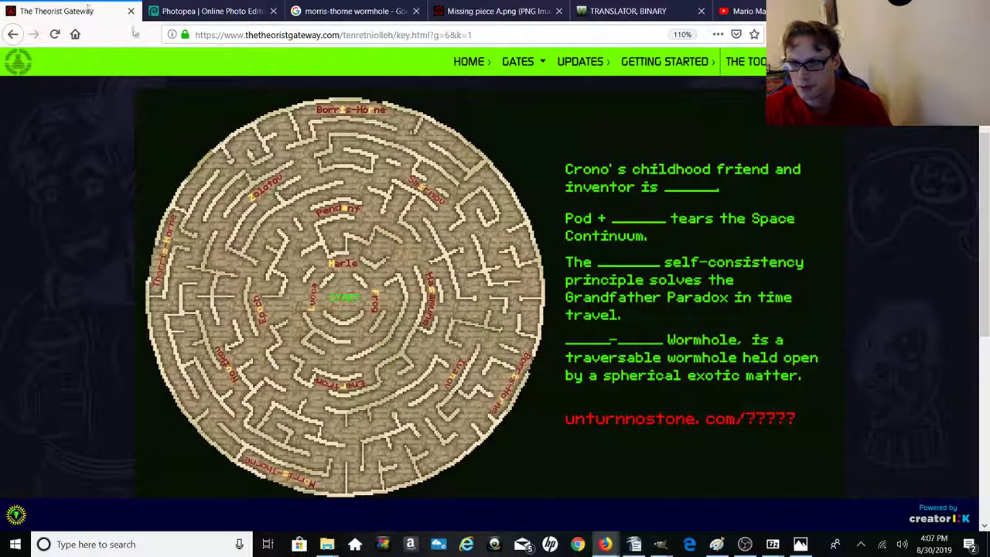
drag(984, 225, 959, 221)
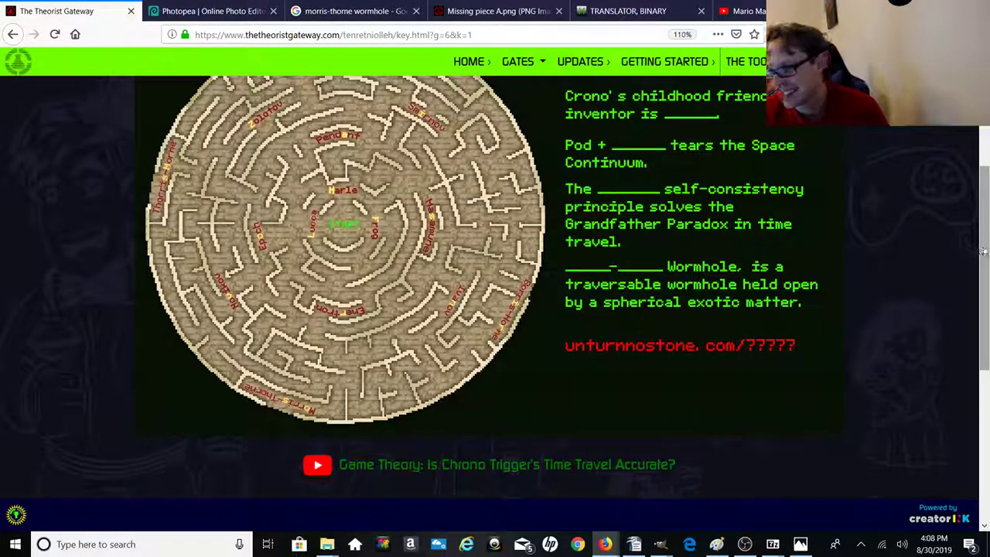
drag(983, 251, 988, 430)
drag(988, 394, 984, 205)
scroll(967, 178, down, 4)
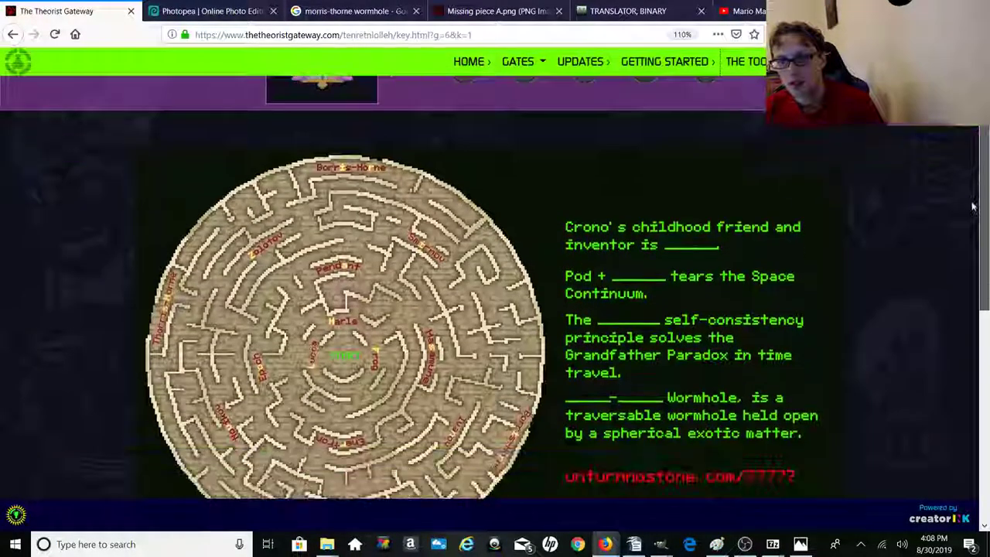
scroll(980, 265, down, 2)
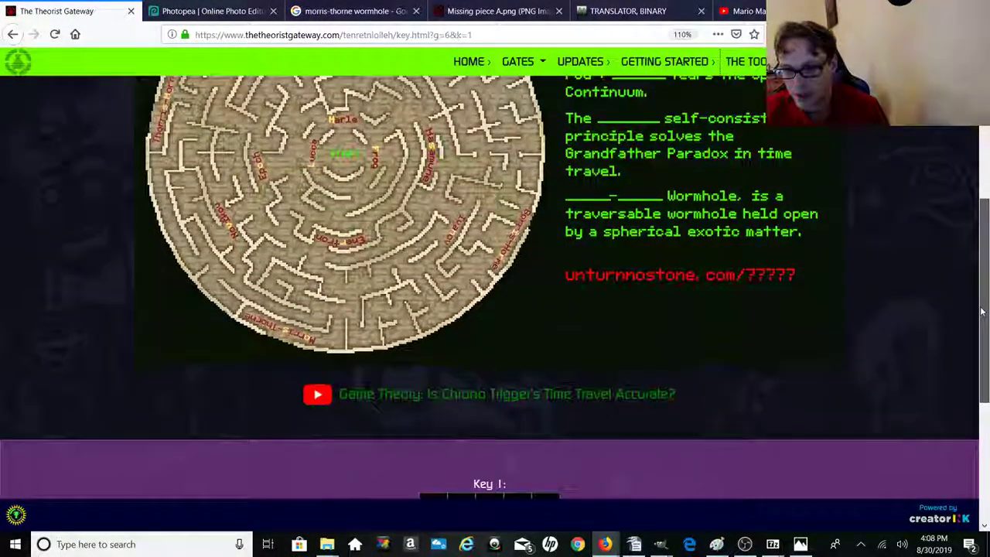
scroll(977, 260, up, 2)
scroll(977, 261, down, 2)
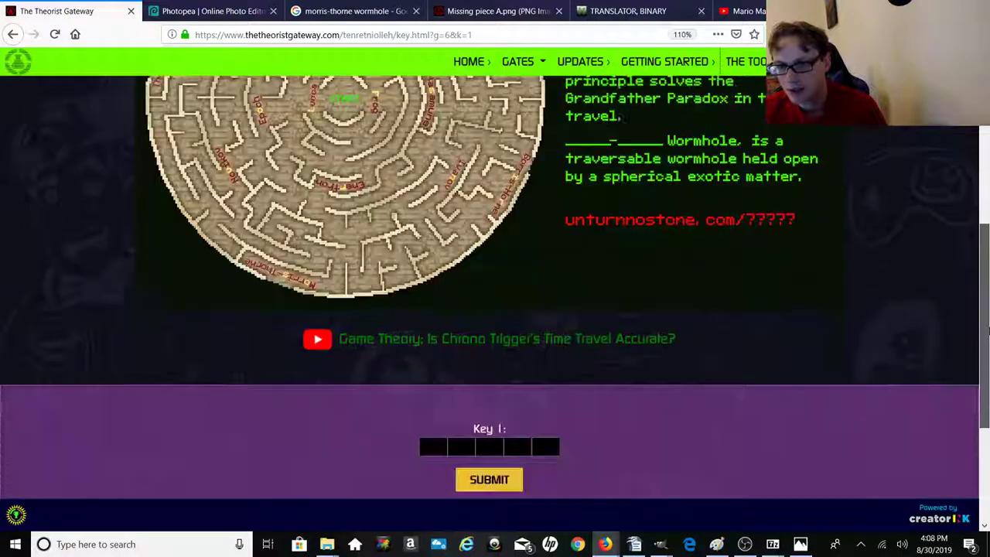
Step: Submit "lavos" as the Key 1 answer for Gate 6
scroll(988, 326, up, 1)
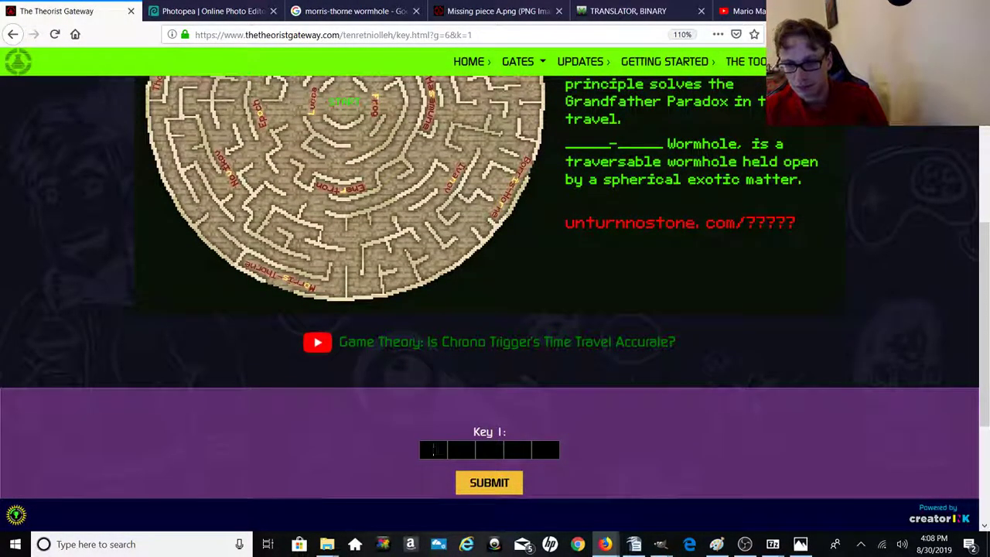
text(iavd)
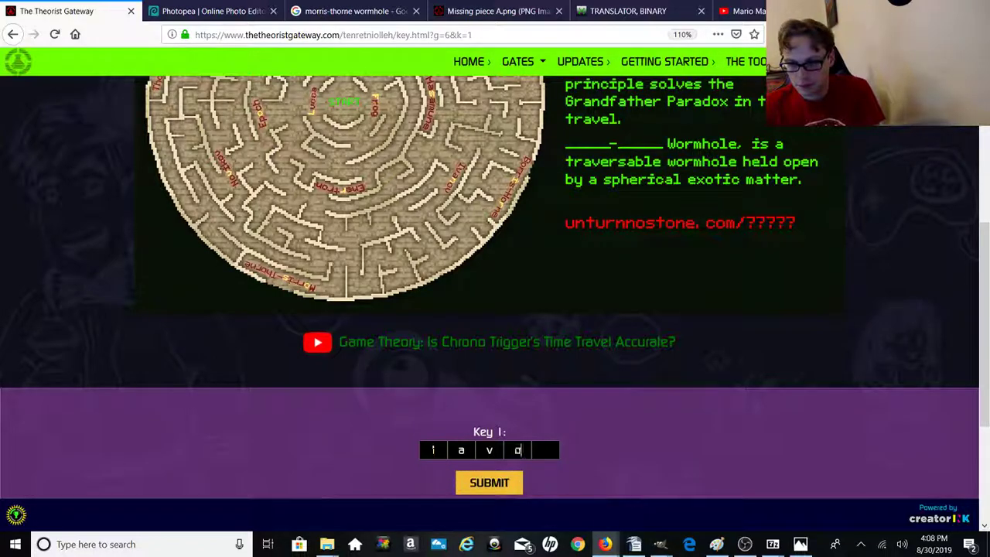
text(s)
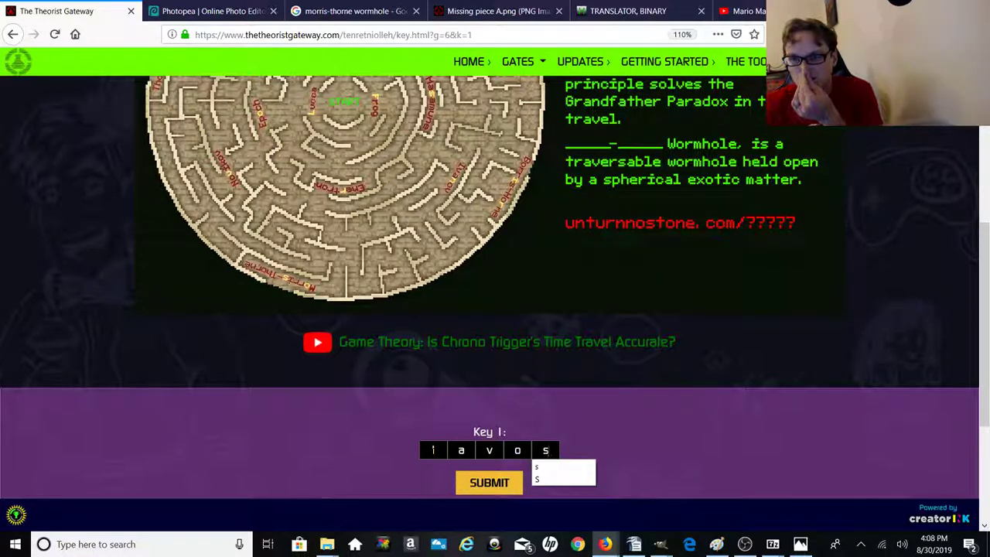
key(Return)
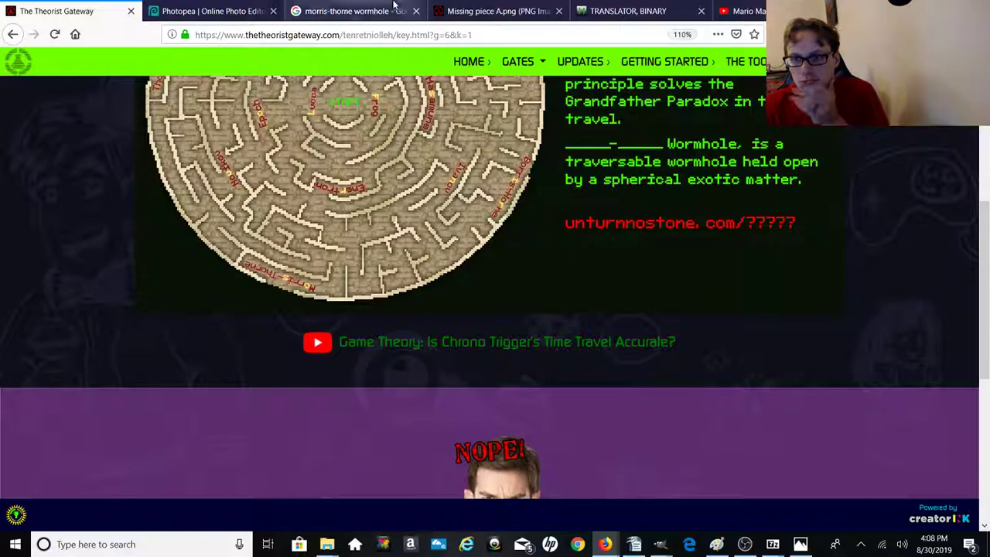
Step: Return from the Missing piece A image to the unturnnostone.com/lavos page and read the key given there
click(494, 10)
click(362, 10)
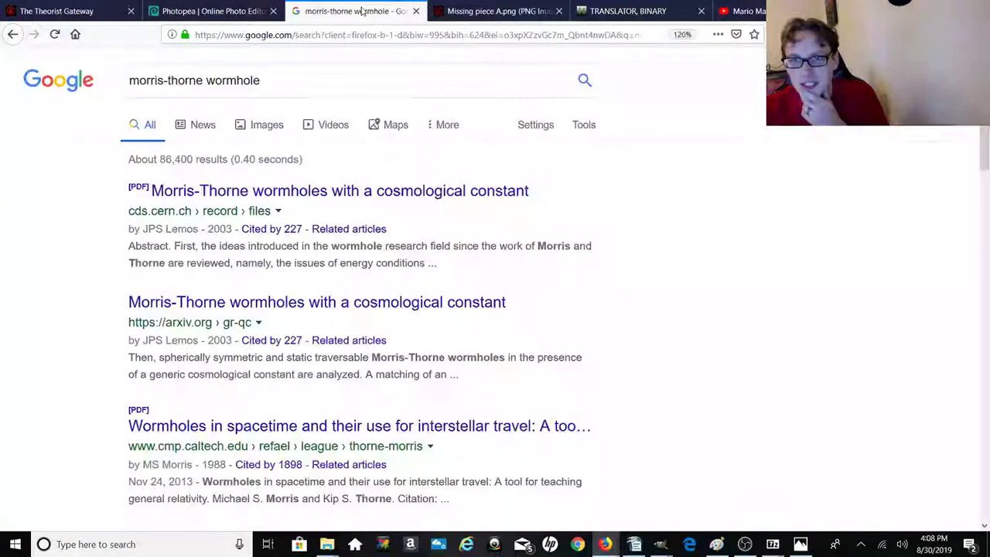
click(494, 9)
click(6, 34)
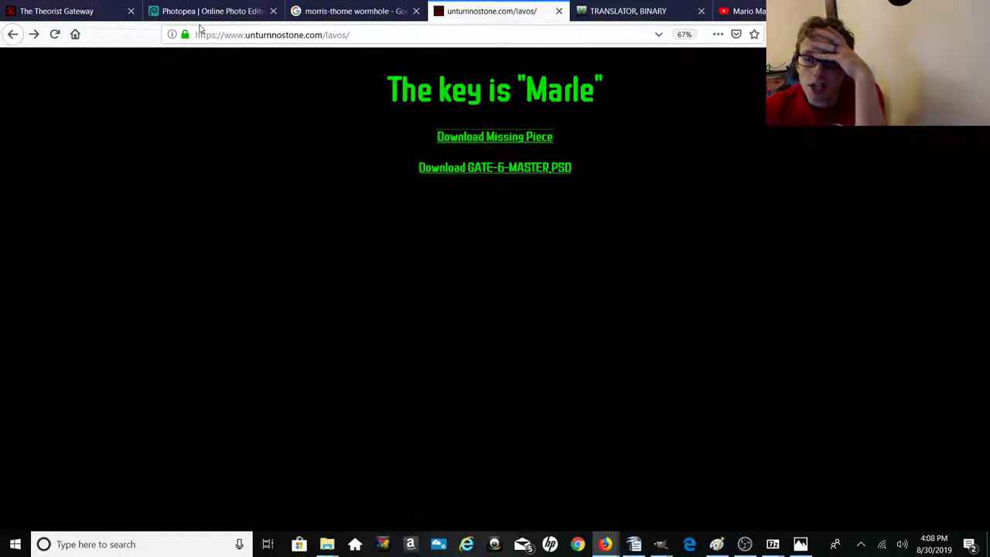
Step: Replace the Key 1 entry in The Theorist Gateway with "marle", submit it once the retry wait ends, and continue to Key 2
click(91, 11)
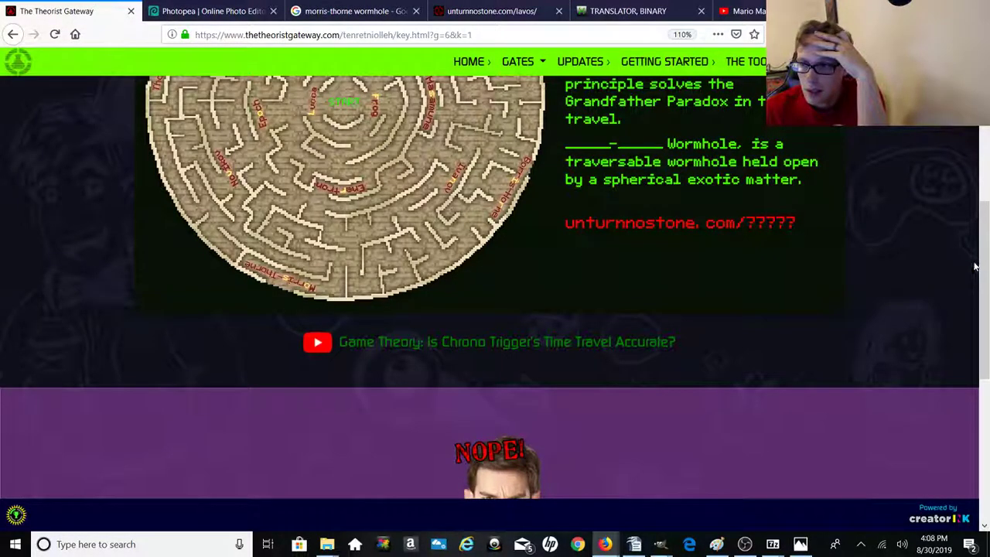
drag(984, 339, 987, 352)
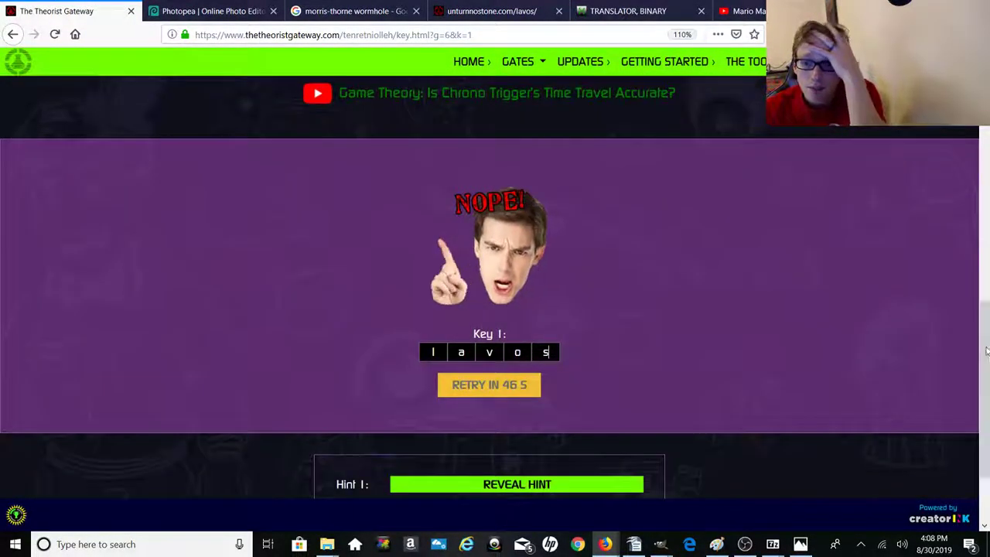
key(BackSpace)
key(BackSpace)
key(BackSpace)
key(BackSpace)
key(BackSpace)
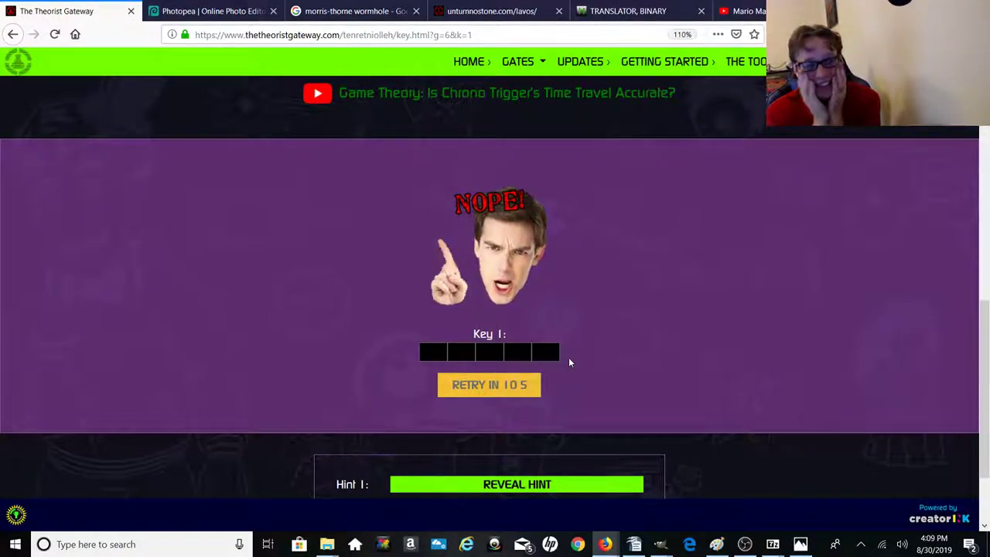
text(marle)
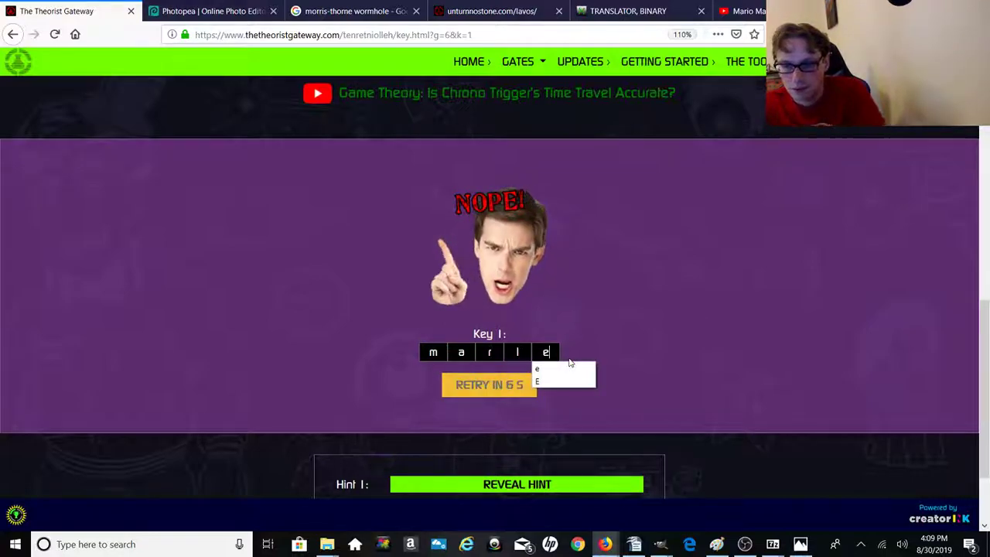
click(484, 13)
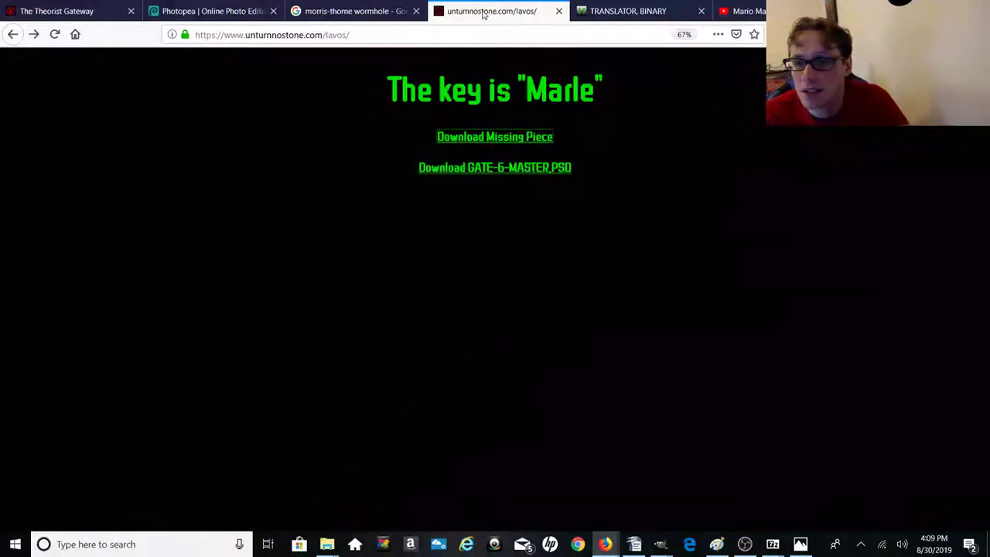
click(58, 11)
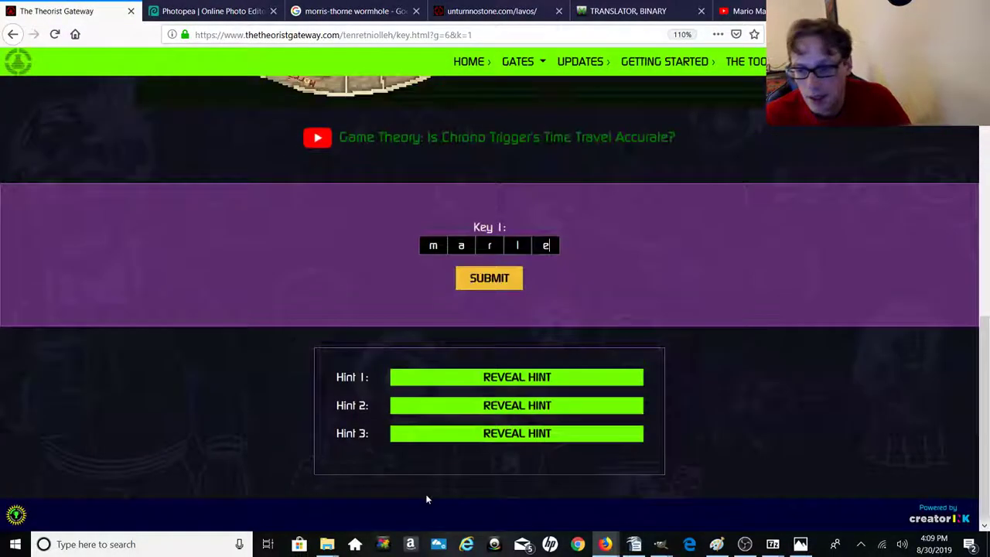
click(501, 280)
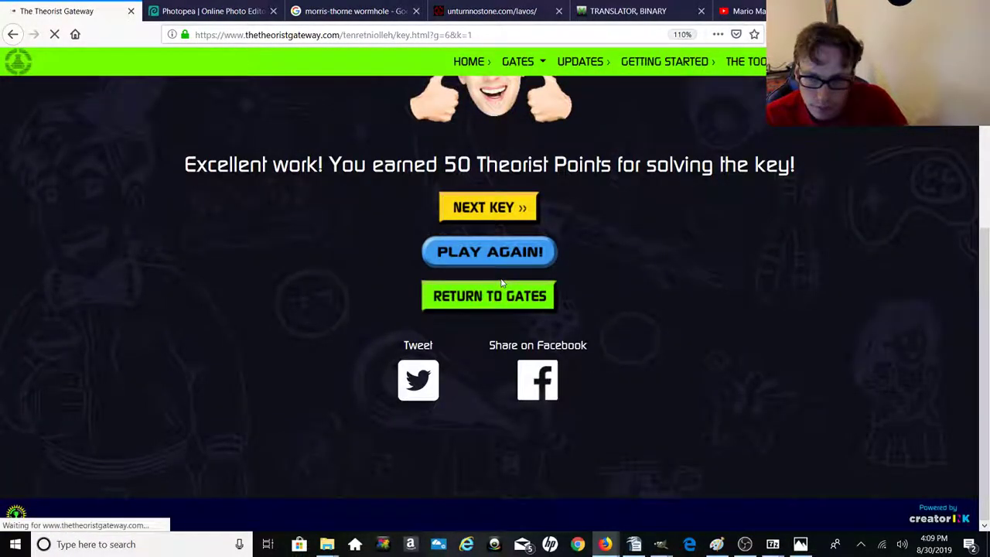
click(493, 207)
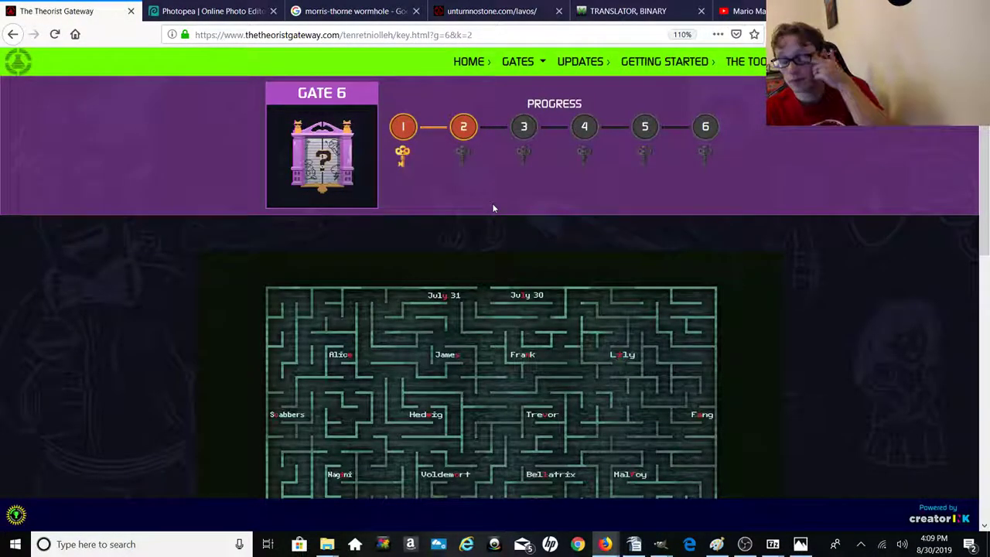
Step: Examine the Key 2 maze with its Harry Potter names, the unturnnostone.com address clue, the seven-letter entry and the hints section
scroll(492, 202, down, 5)
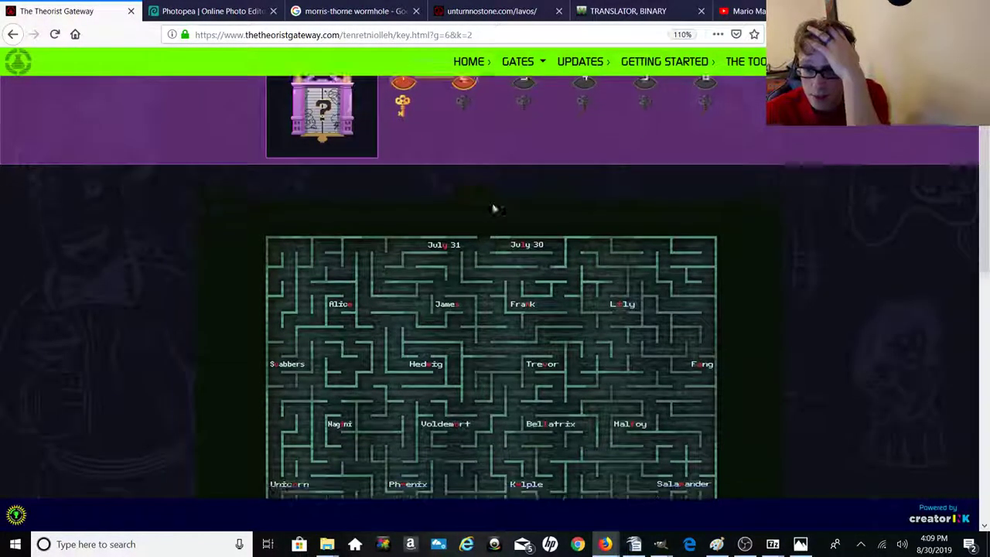
scroll(492, 208, down, 2)
scroll(493, 207, up, 5)
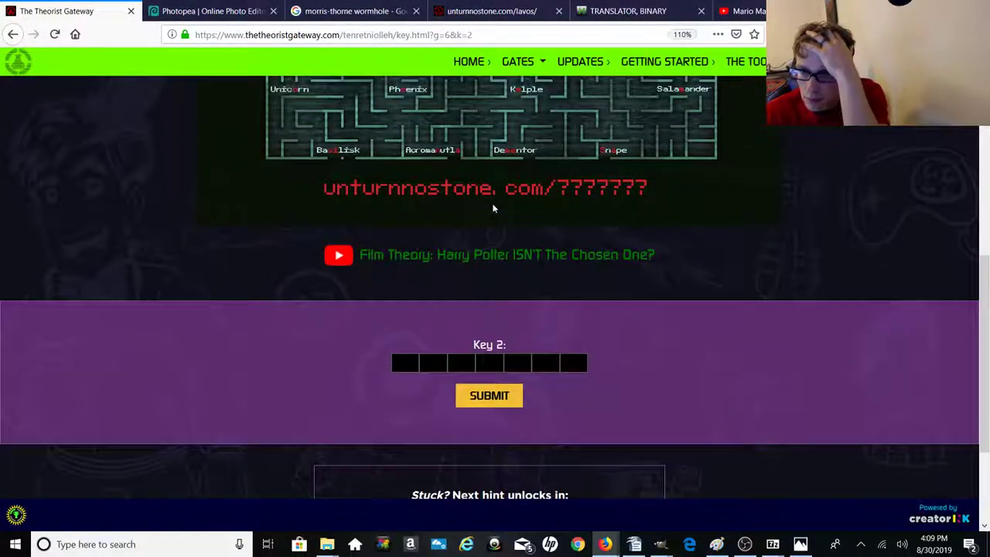
scroll(493, 208, down, 3)
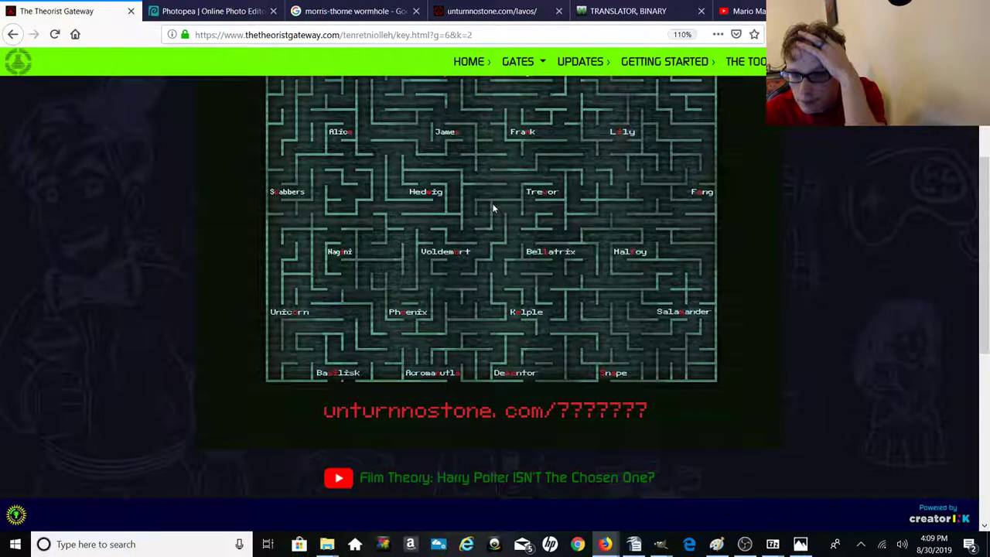
scroll(493, 207, up, 2)
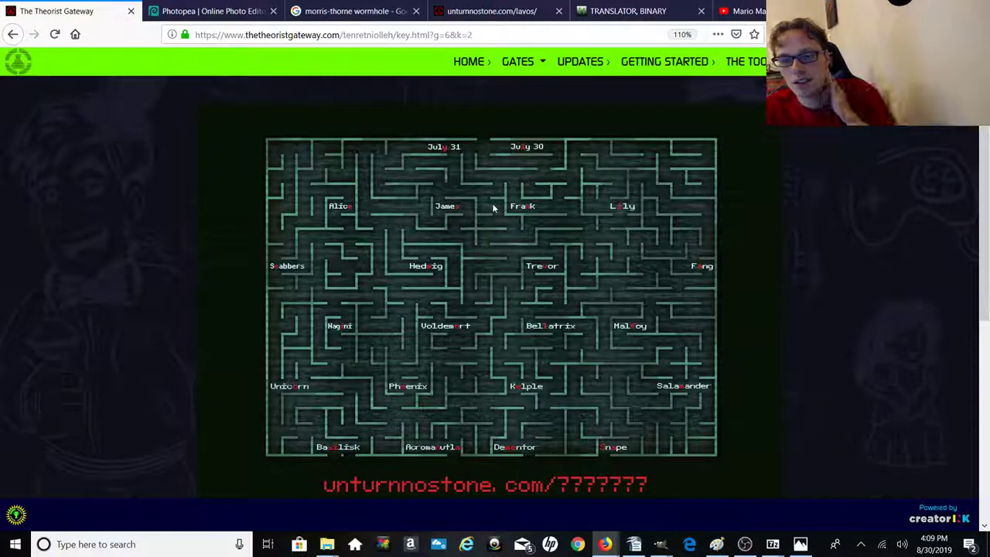
scroll(492, 203, down, 4)
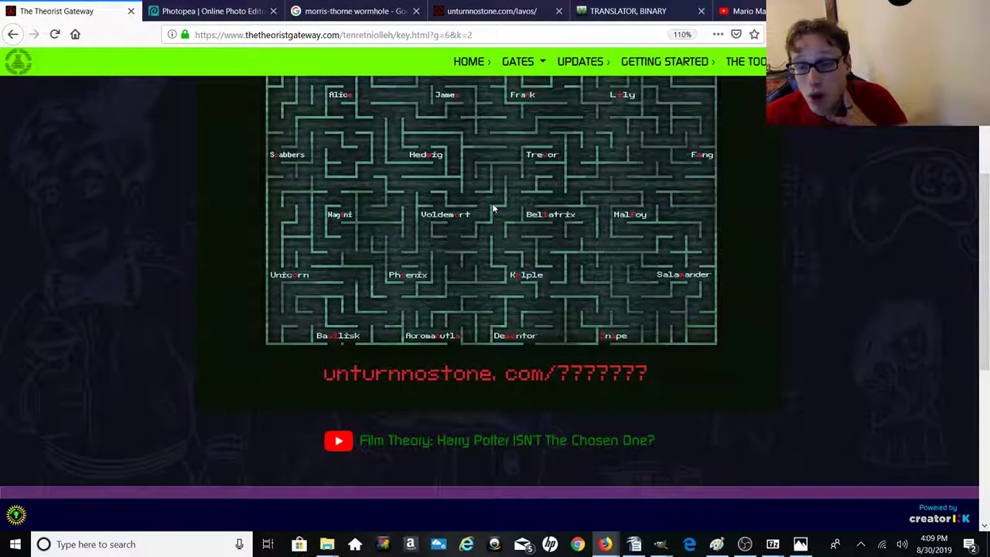
scroll(492, 207, down, 8)
scroll(493, 207, up, 11)
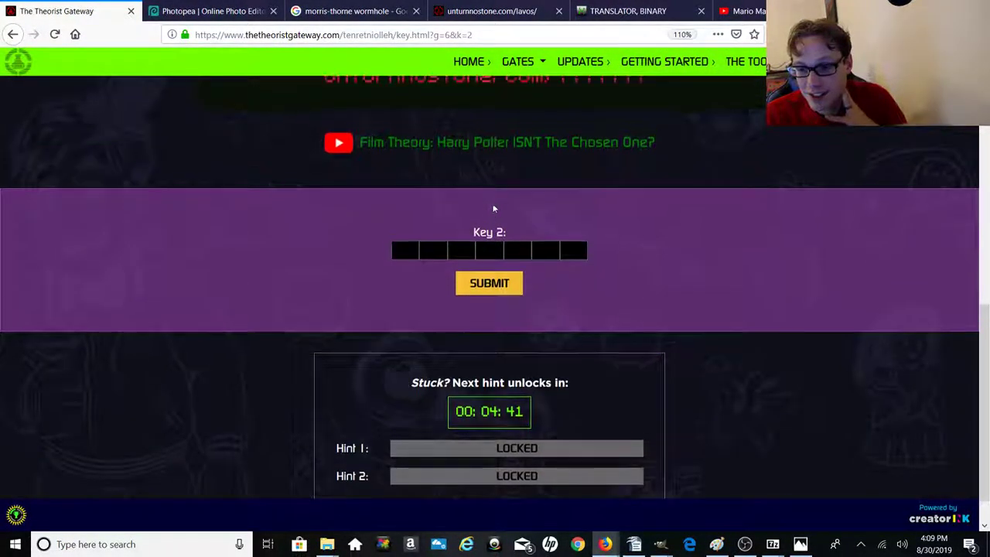
scroll(492, 207, down, 3)
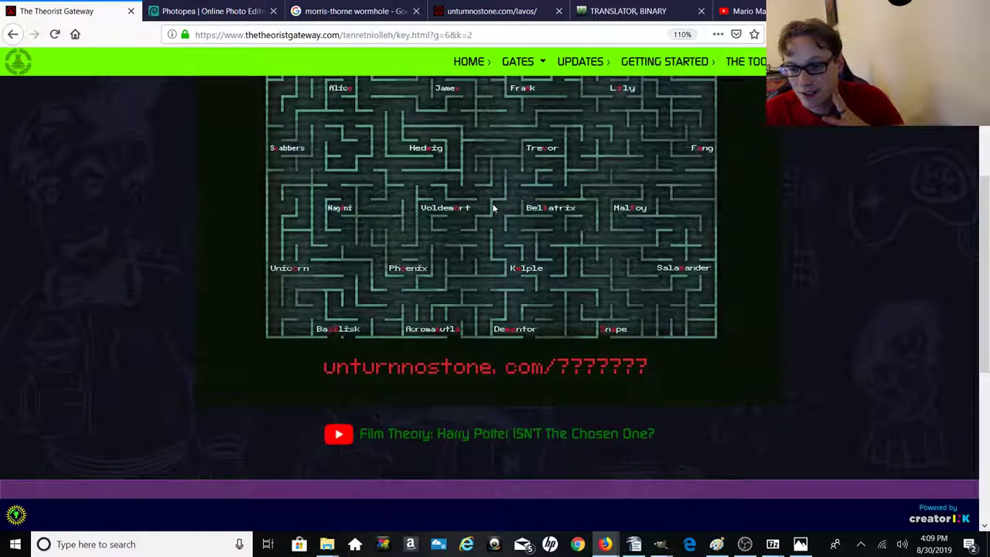
scroll(493, 208, down, 7)
scroll(493, 208, up, 10)
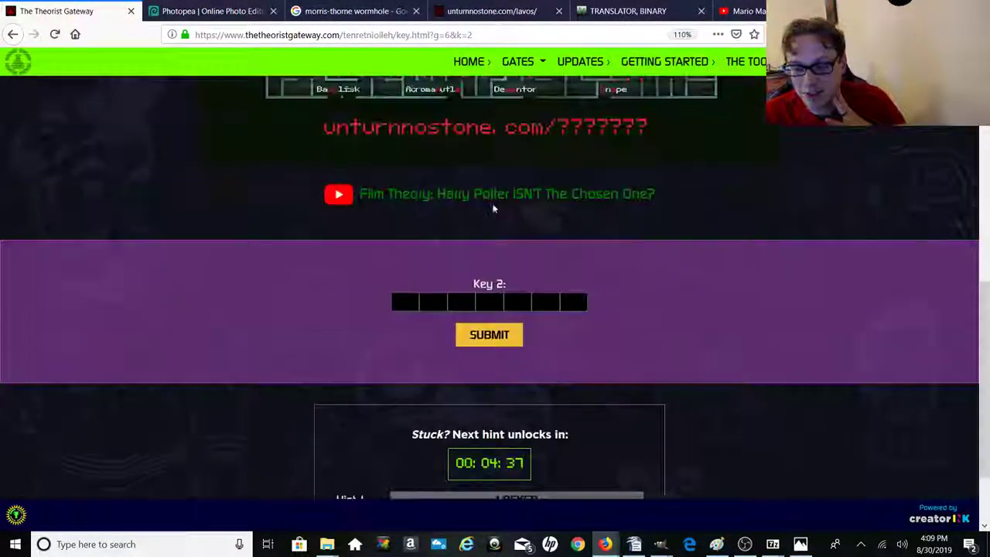
scroll(493, 207, down, 2)
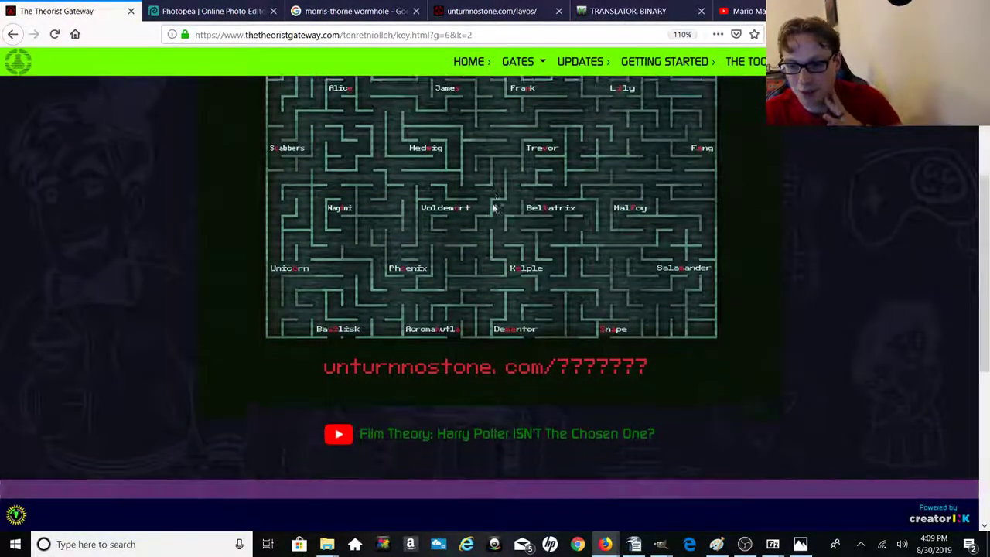
Step: Open the linked video "Film Theory: Harry Potter ISN'T The Chosen One?", play it, and skip the intro to about 0:33
click(345, 437)
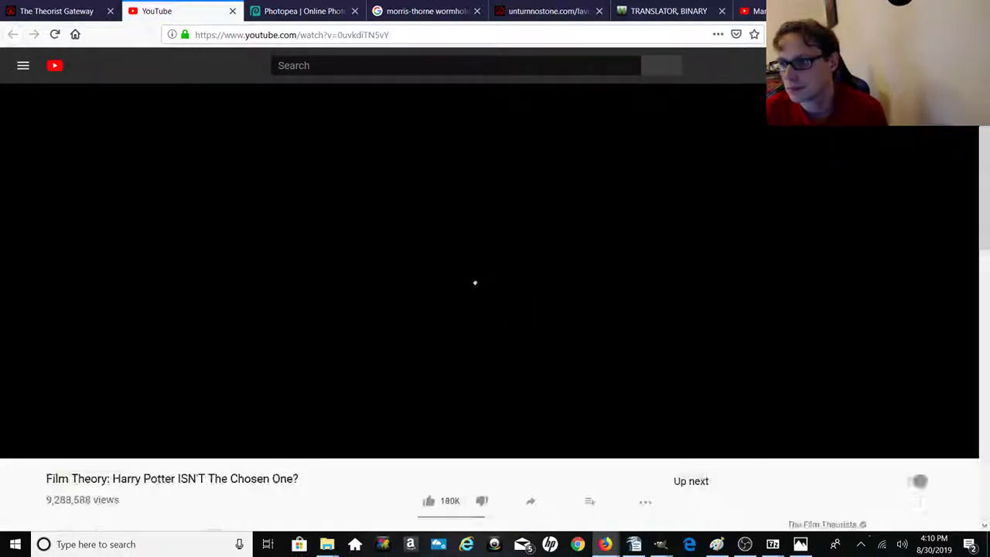
click(855, 513)
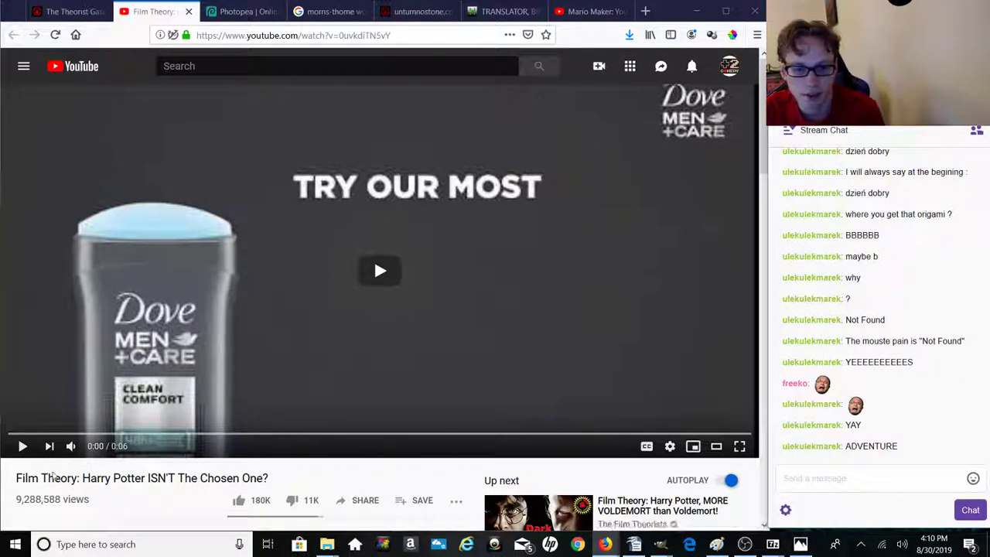
click(21, 447)
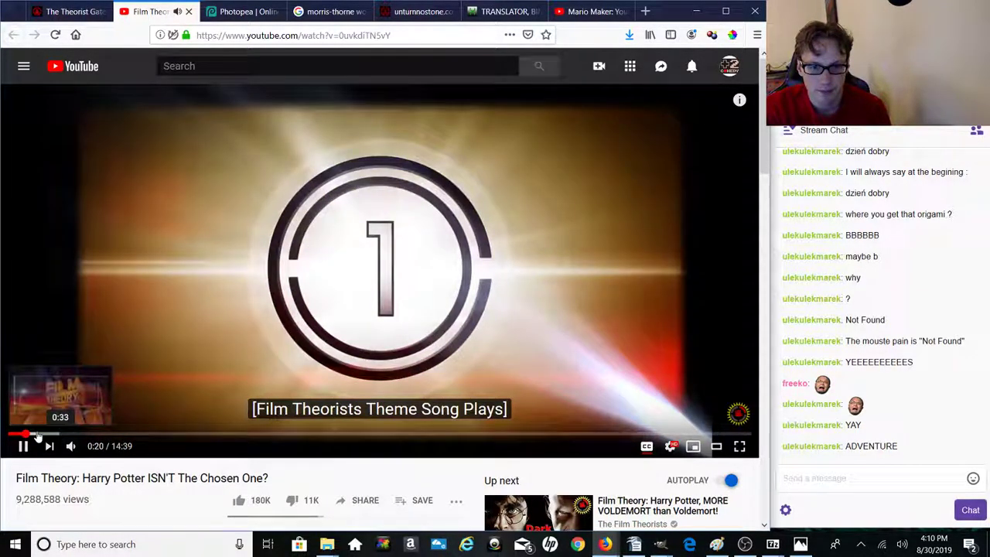
click(36, 435)
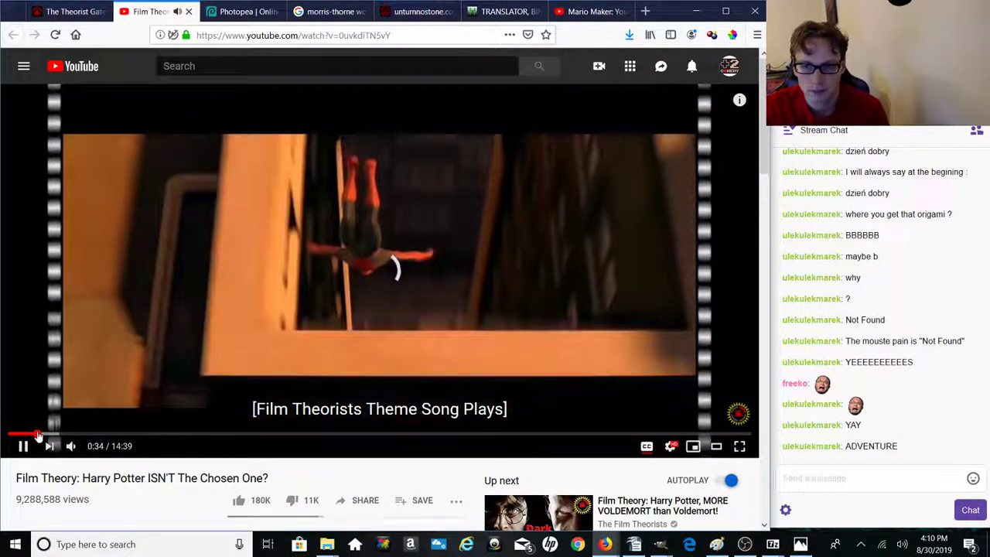
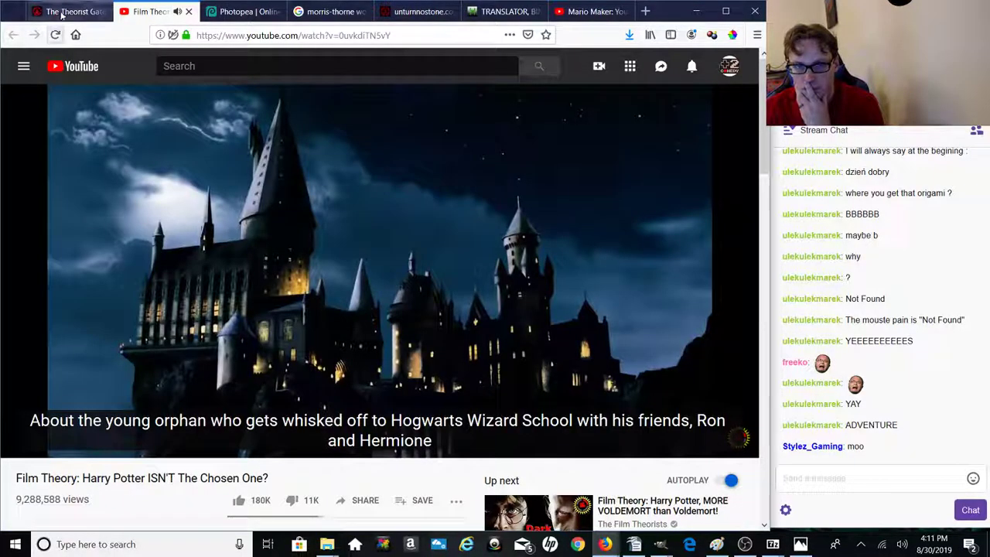
Step: Compare the names and dates in the Key 2 maze with the Film Theory video while it plays
click(62, 13)
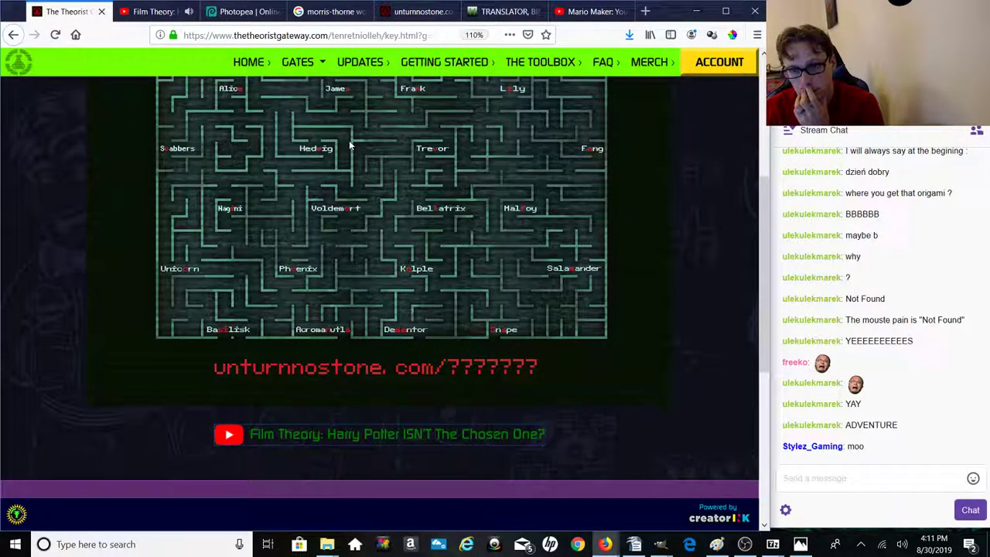
scroll(770, 278, up, 1)
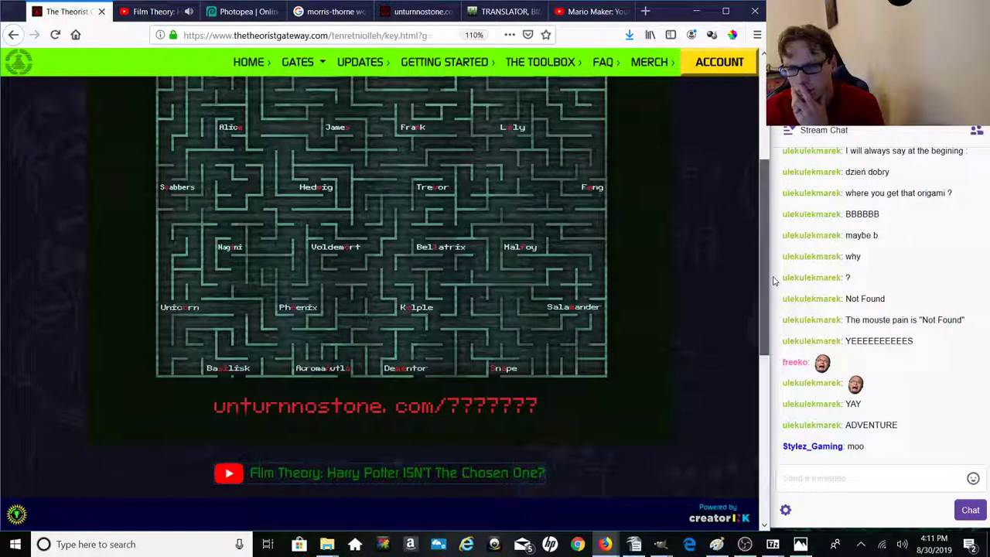
scroll(774, 278, up, 1)
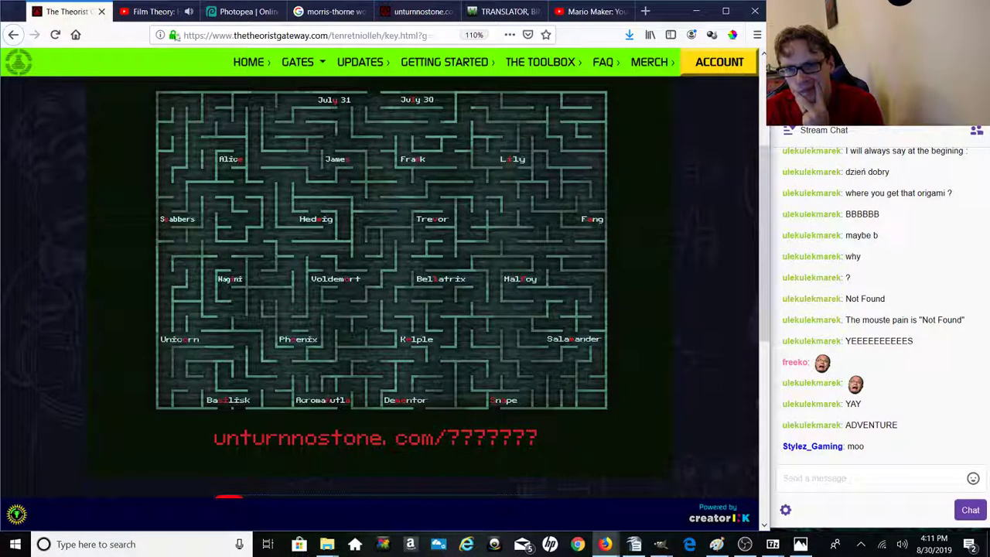
click(159, 13)
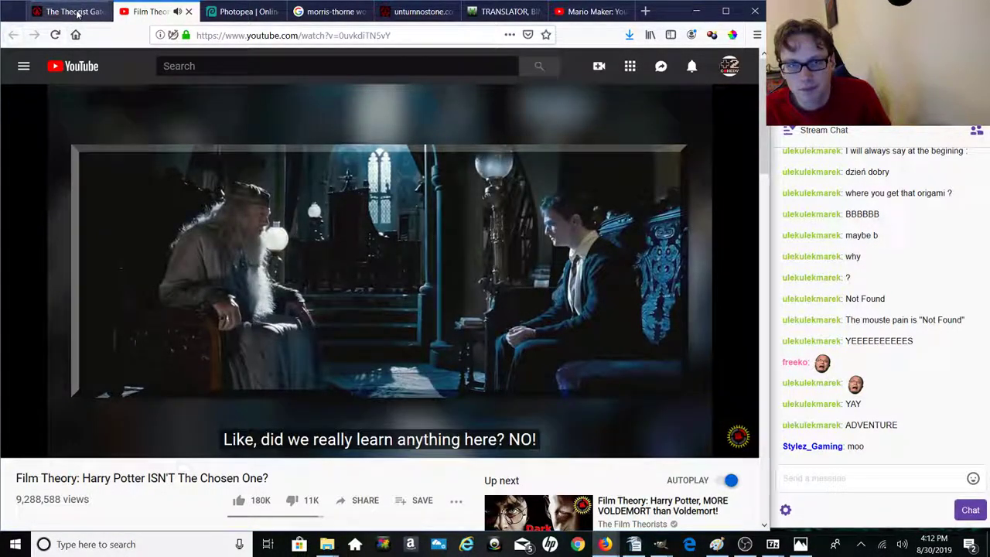
click(77, 13)
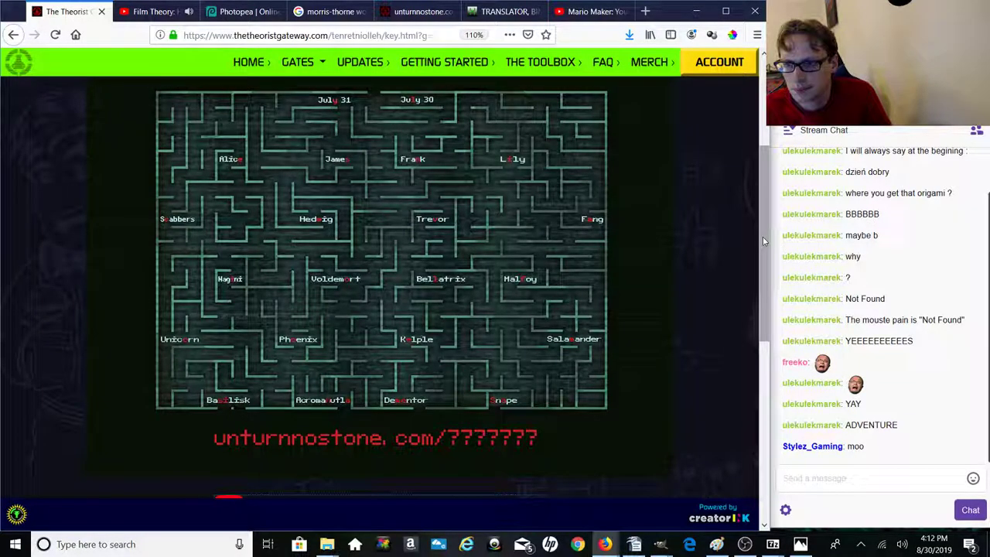
mouse_move(764, 241)
mouse_down()
mouse_move(759, 363)
mouse_move(750, 252)
mouse_up()
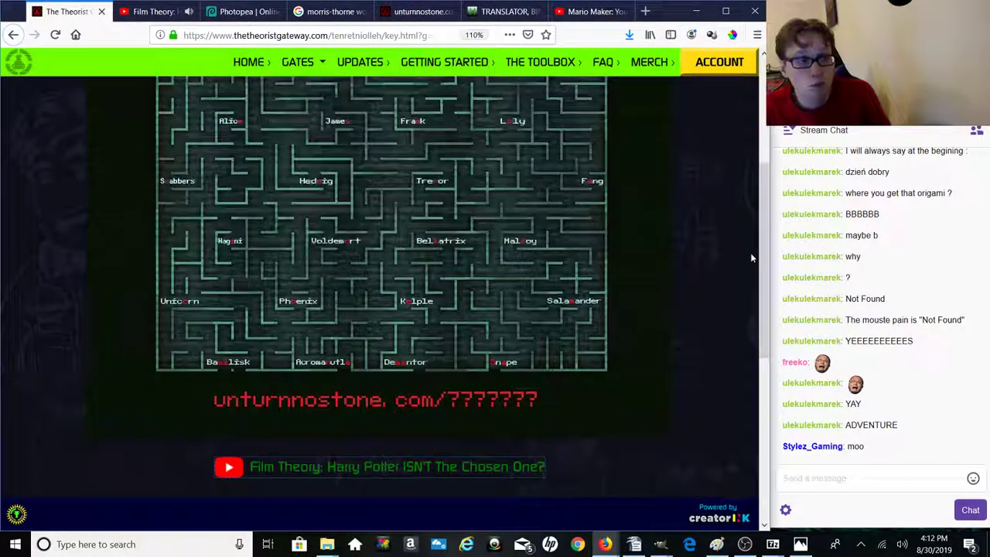
click(155, 9)
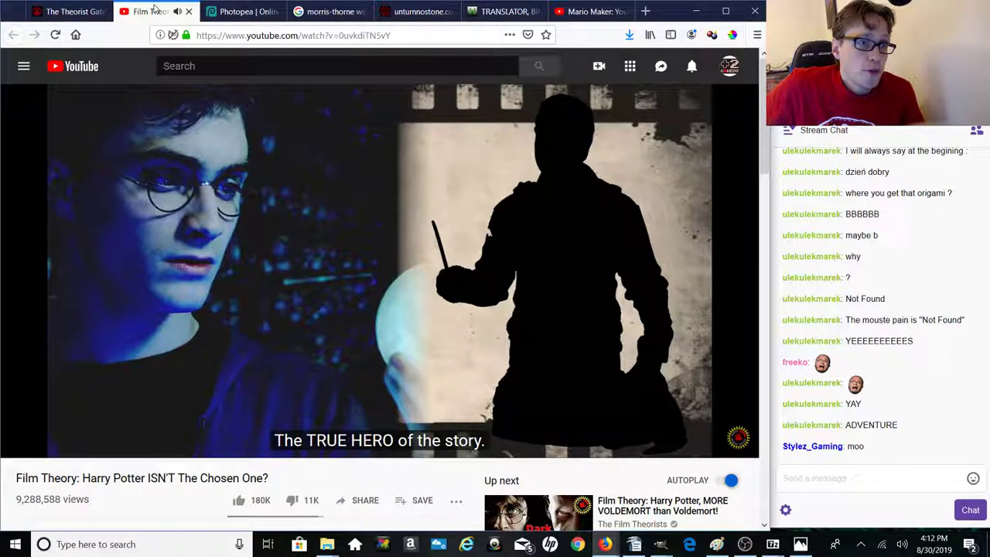
Step: Watch the Film Theory video to about 3:02, pause it, and check the names and dates in the Key 2 maze
key(XF86AudioLowerVolume)
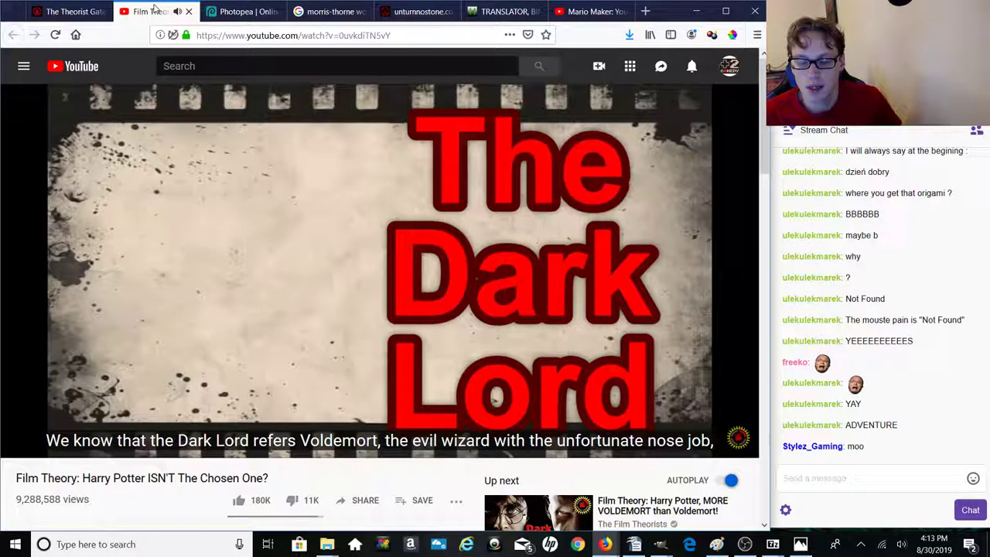
key(ctrl+shift+Tab)
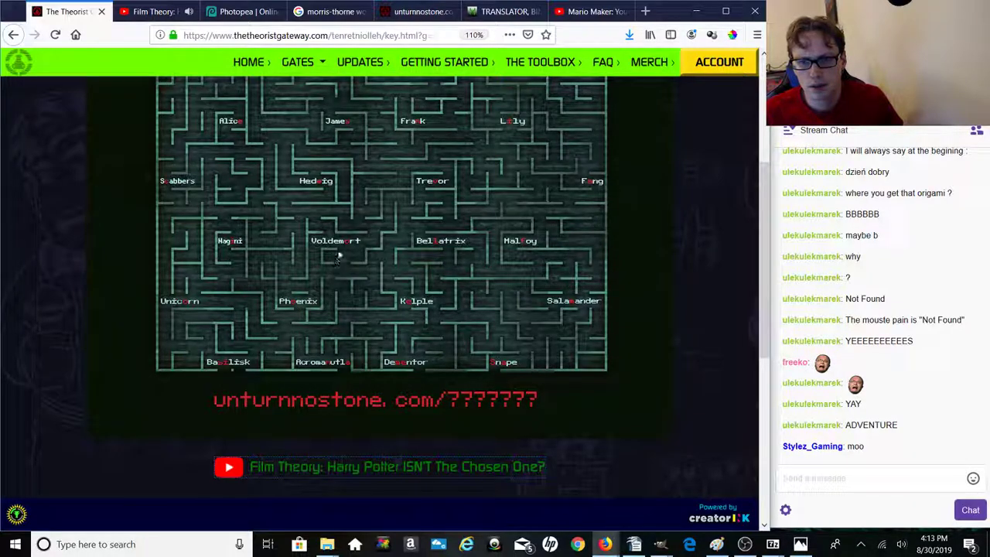
click(143, 10)
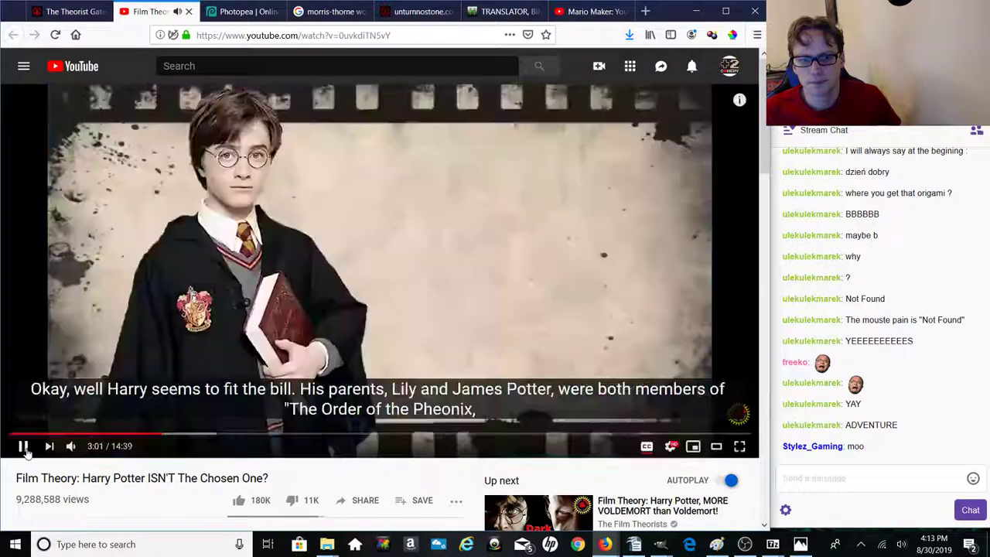
click(23, 446)
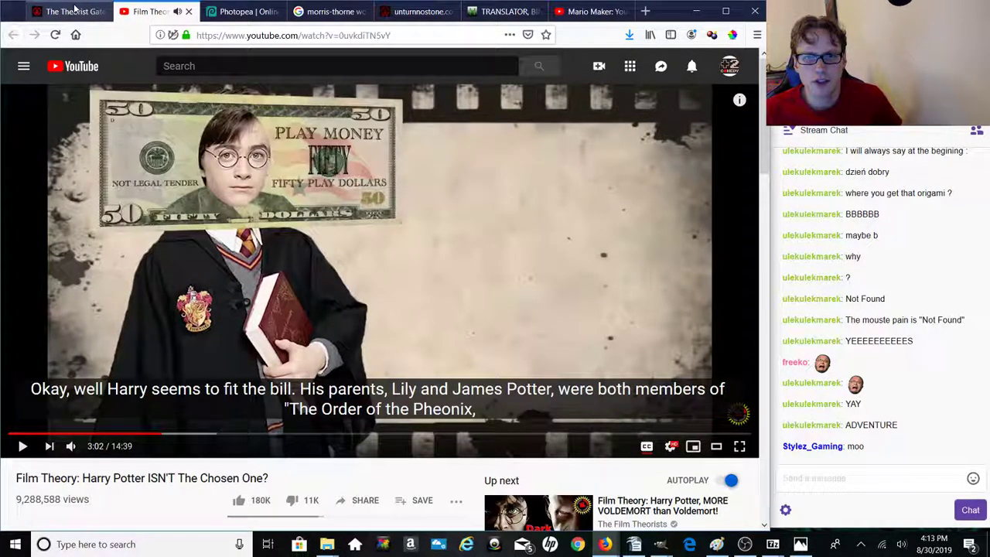
click(75, 10)
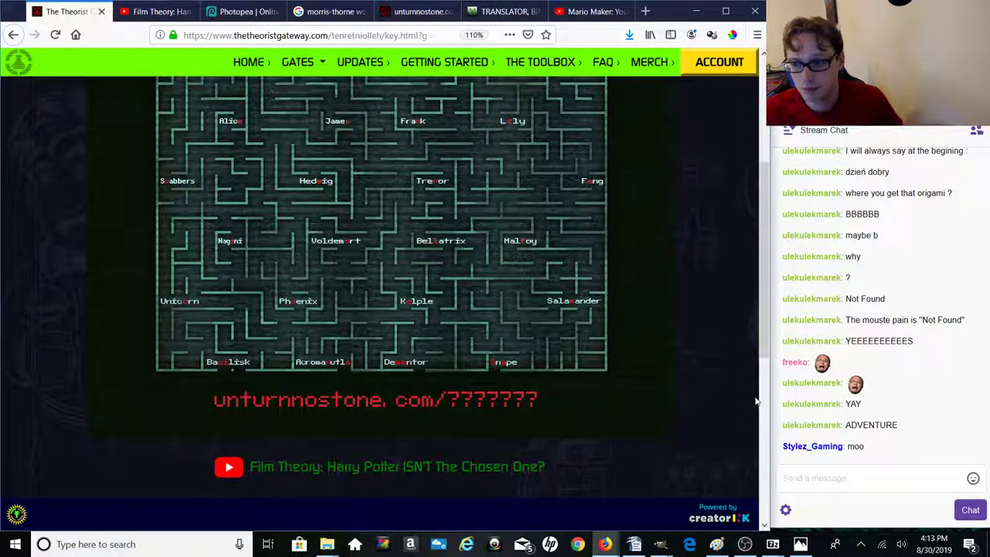
drag(764, 356, 761, 489)
scroll(733, 381, up, 5)
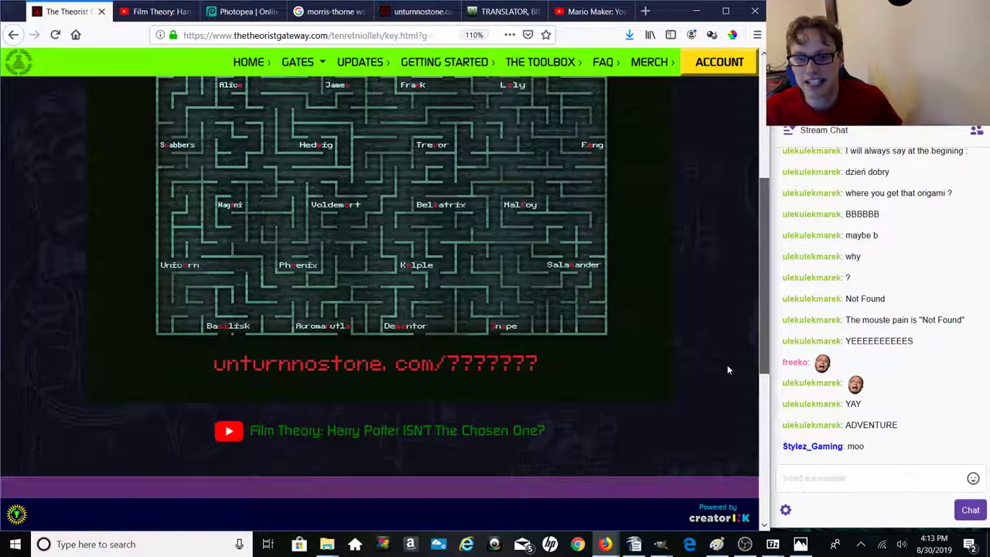
scroll(728, 358, up, 1)
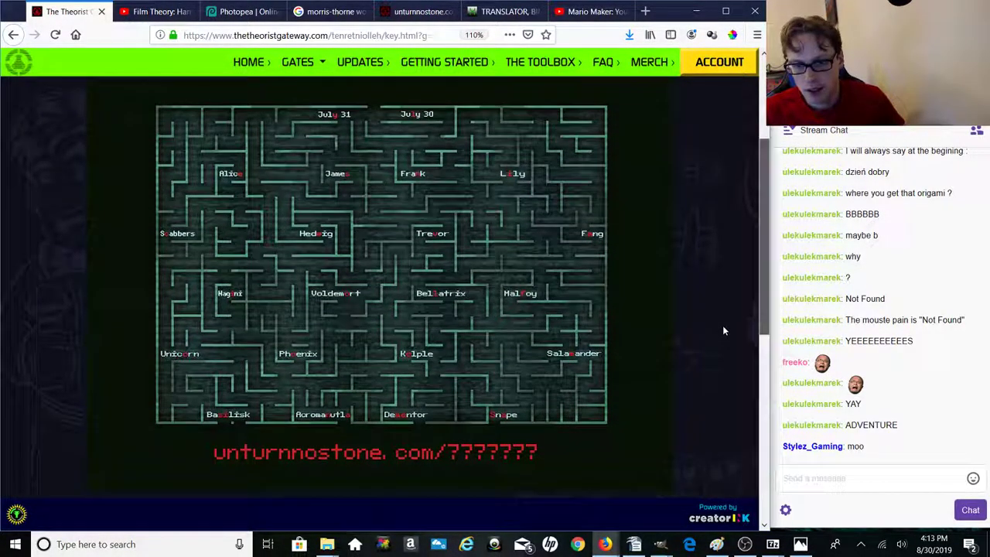
scroll(722, 344, down, 1)
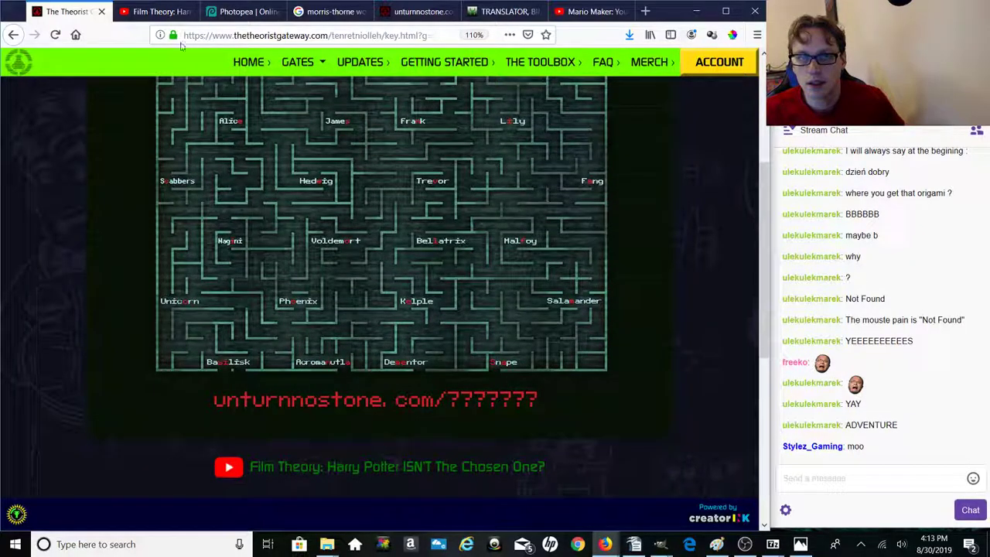
Step: Play the video on to about 3:05, pause it, and compare Lily and James with the names in the maze
click(158, 11)
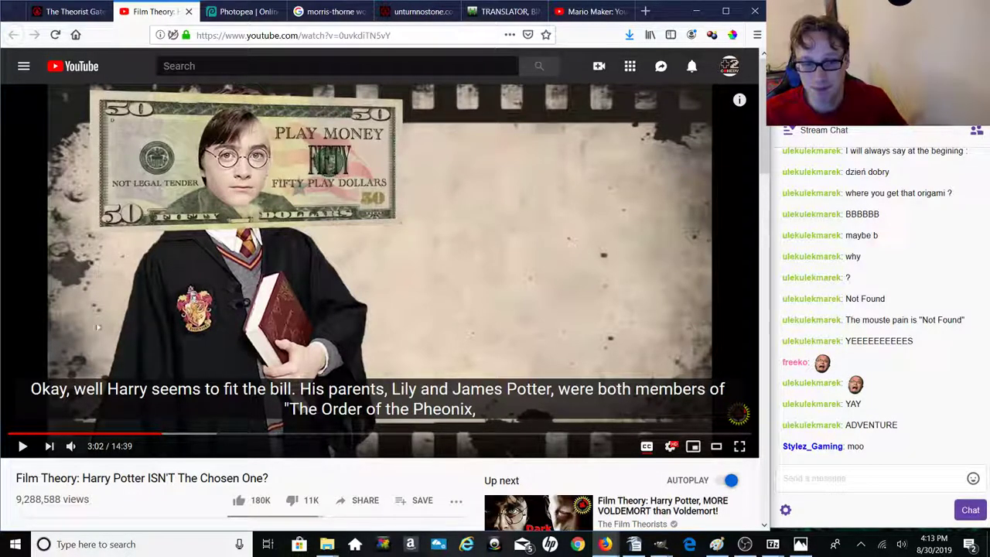
click(23, 449)
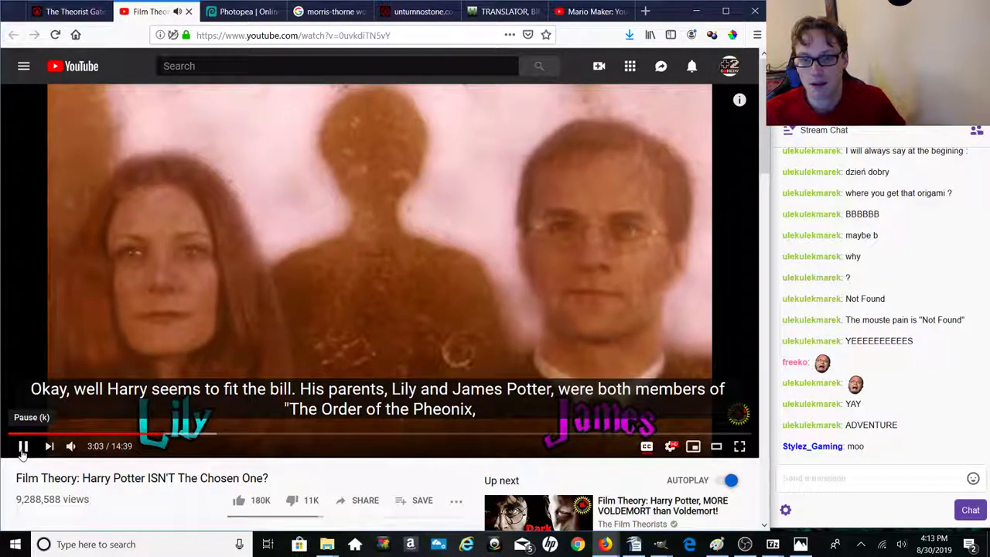
click(22, 449)
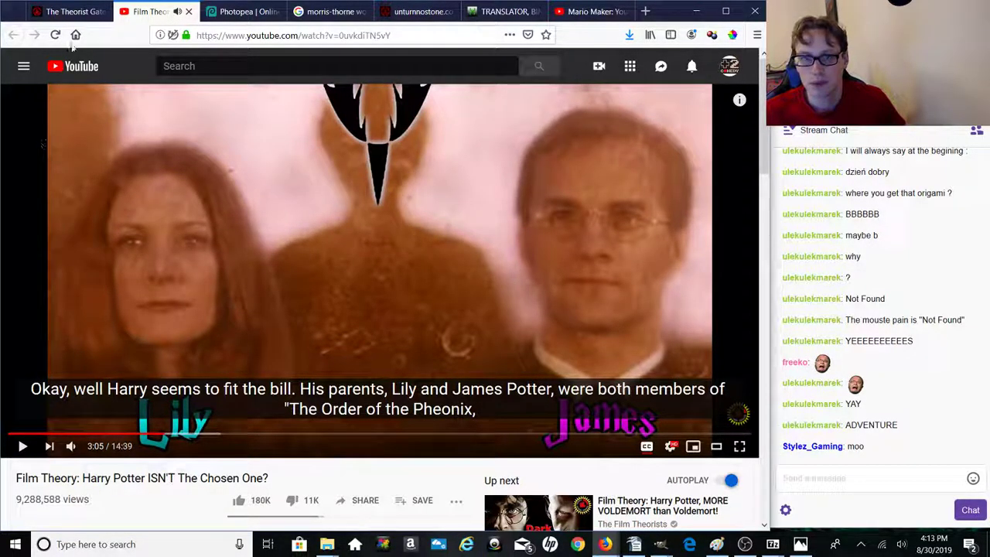
click(71, 12)
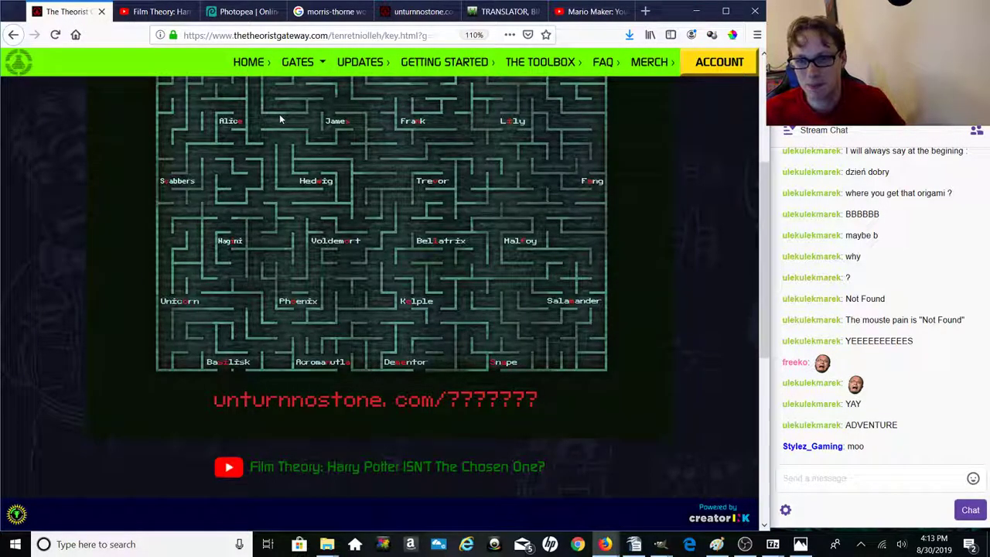
scroll(766, 286, up, 1)
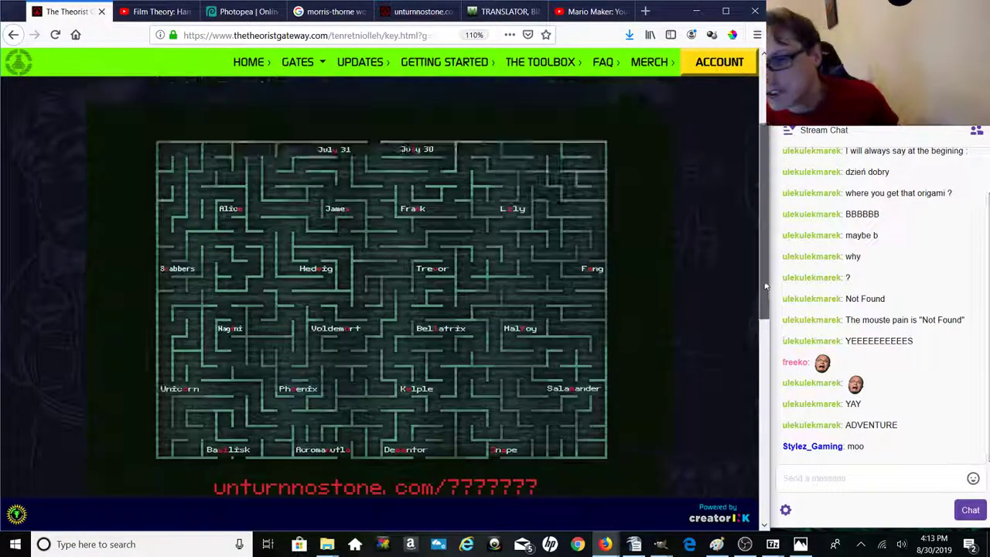
drag(766, 286, 748, 301)
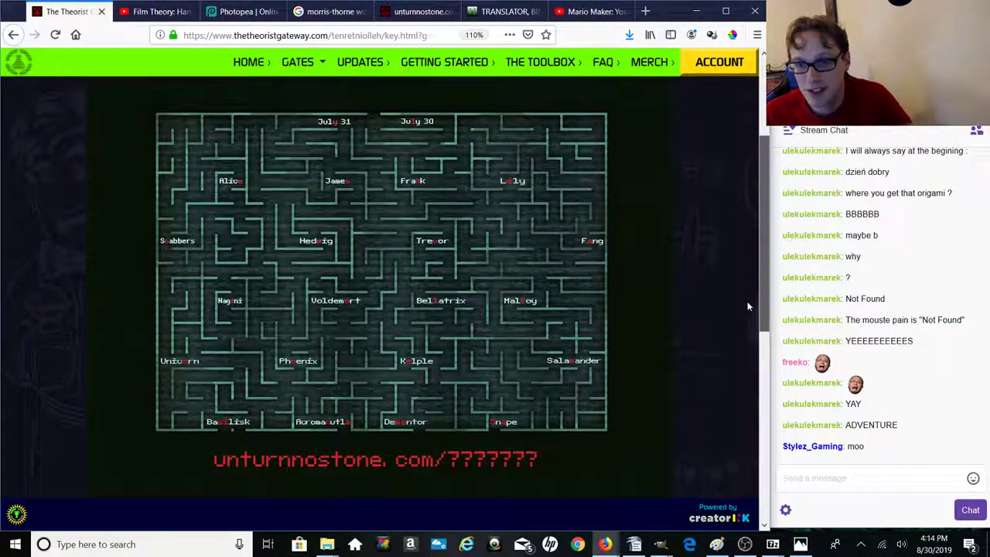
scroll(744, 309, down, 1)
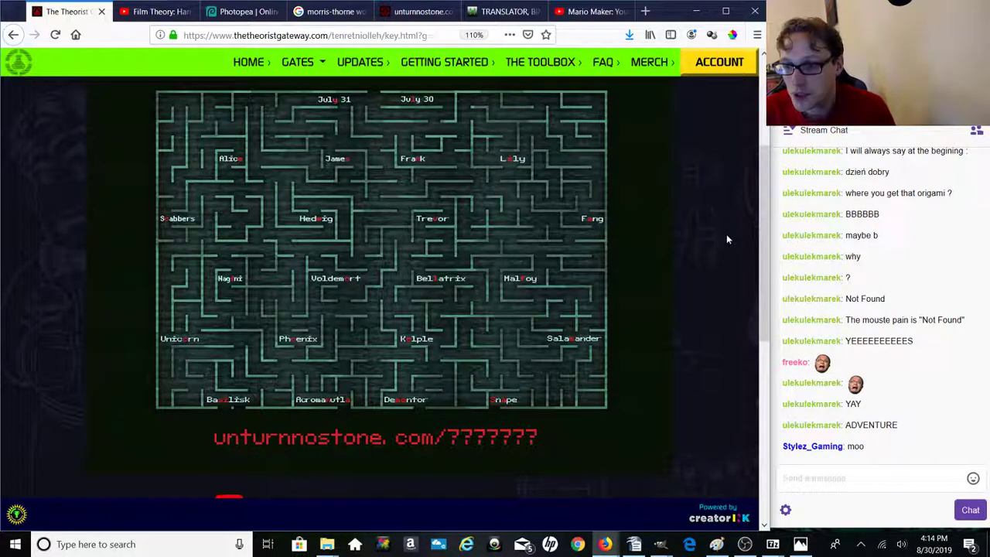
Step: Reveal Hint 1 for Key 2 once its countdown ends, read the hint with its tips, and close it
drag(758, 227, 747, 400)
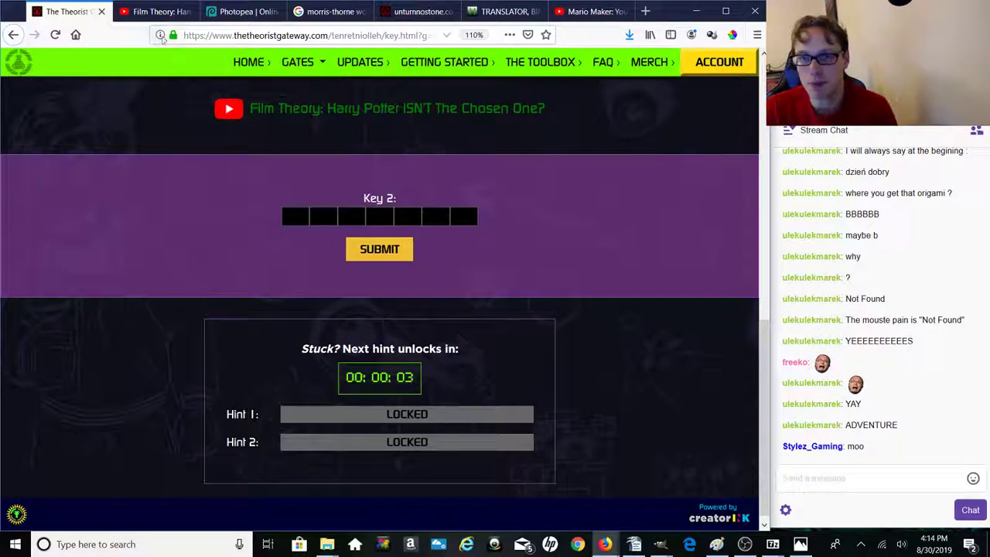
click(244, 11)
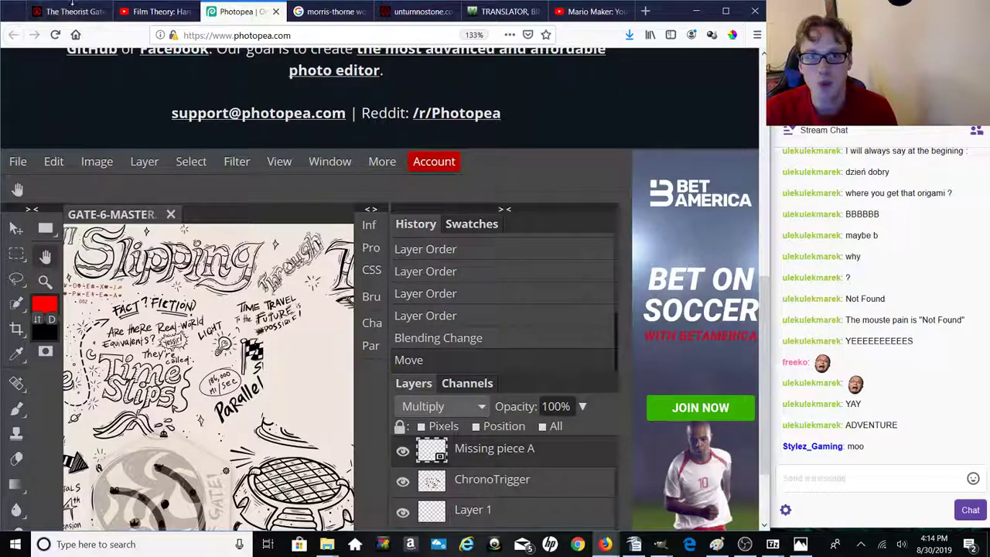
click(69, 12)
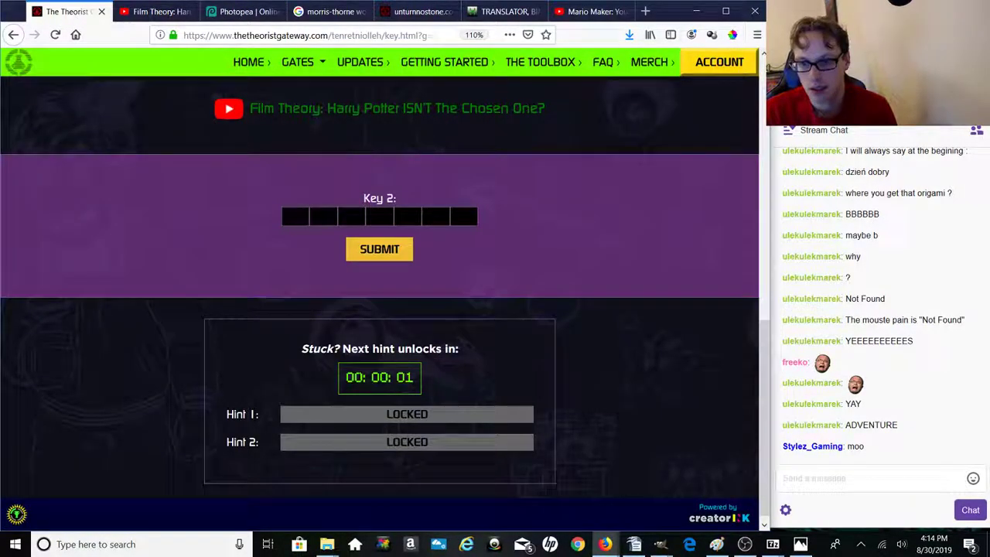
click(389, 418)
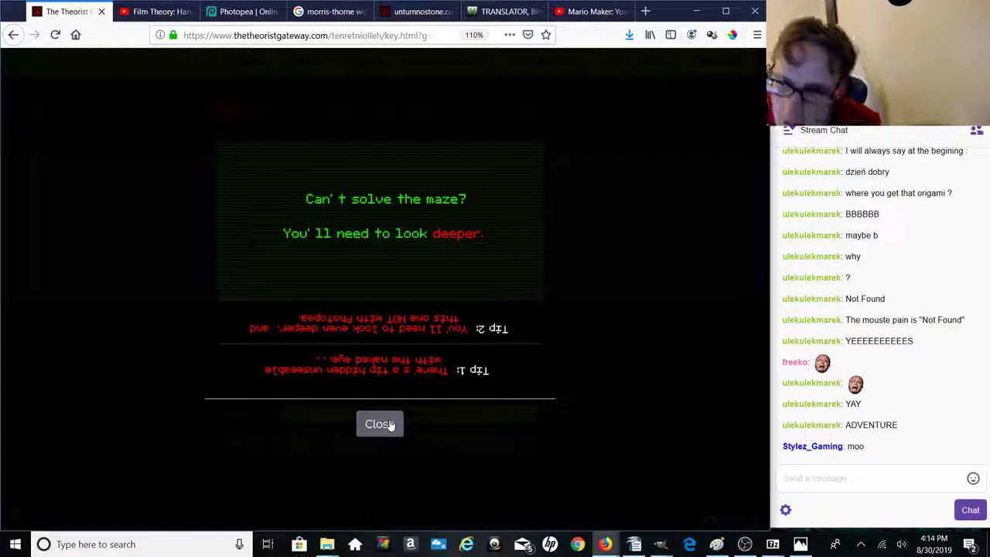
click(390, 425)
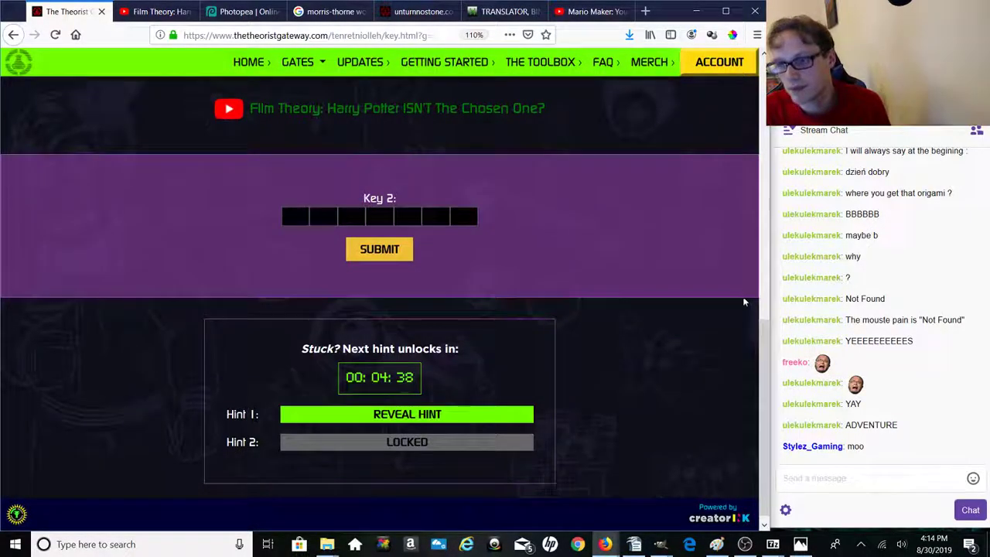
Step: Open the Key 2 maze image by itself and save it as a JPG on the Desktop under its suggested name
scroll(762, 263, up, 2)
scroll(762, 263, up, 3)
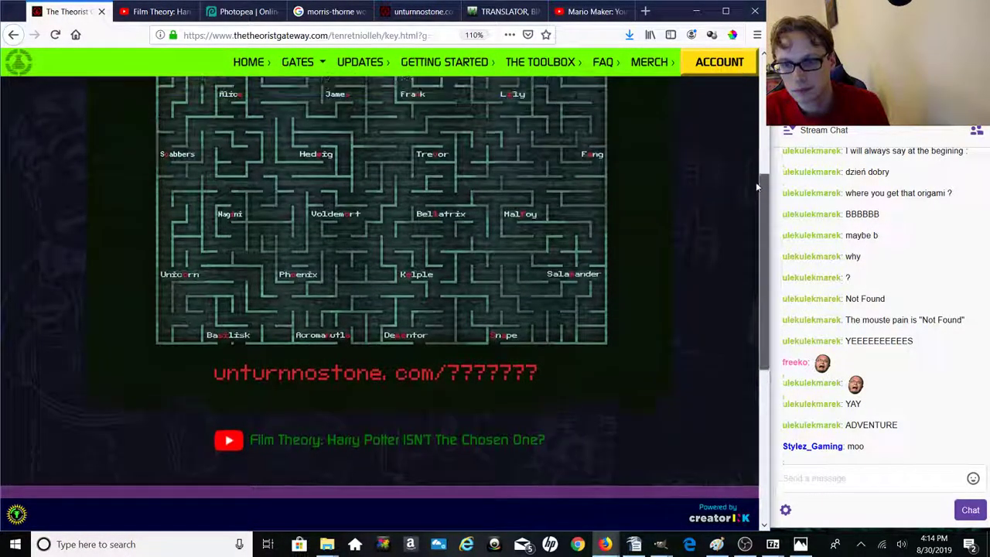
right_click(501, 223)
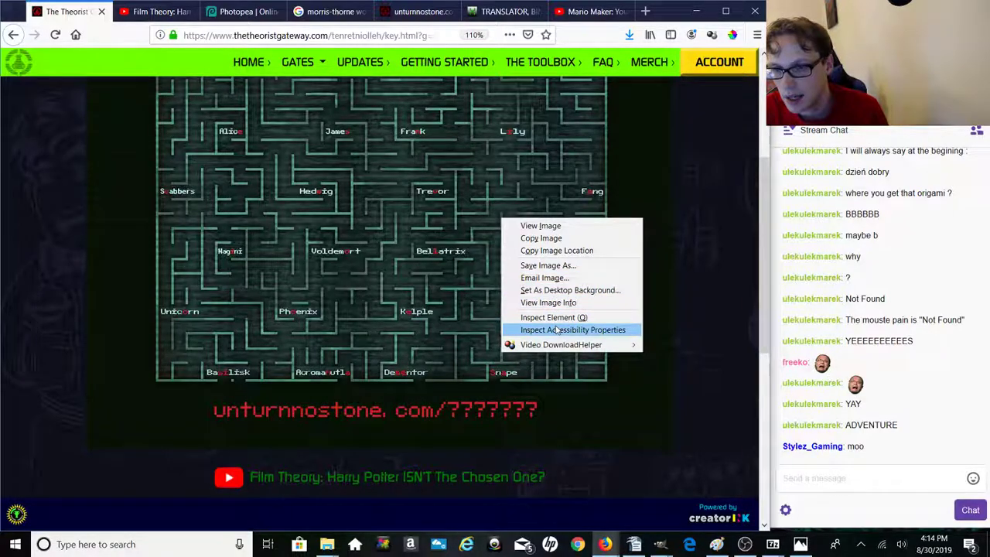
click(539, 225)
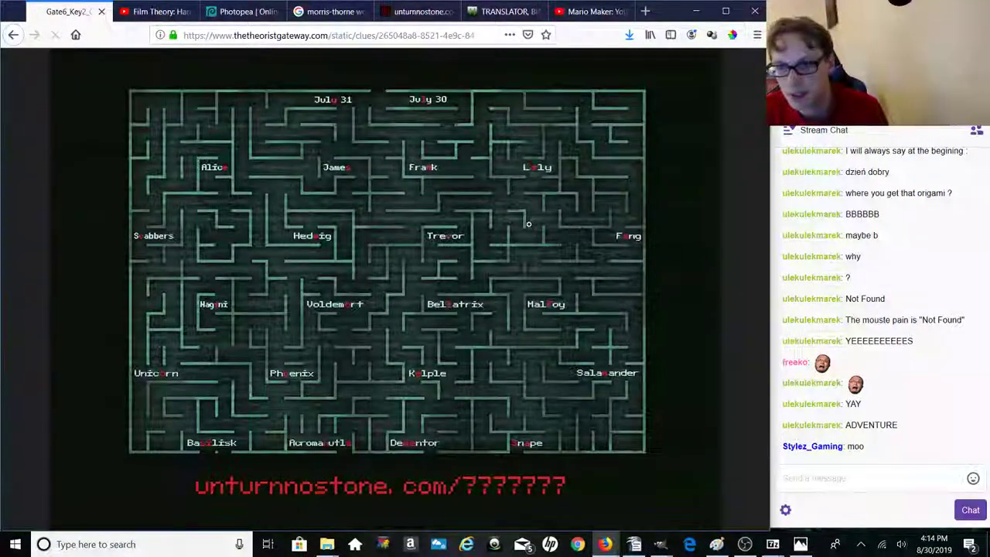
right_click(473, 223)
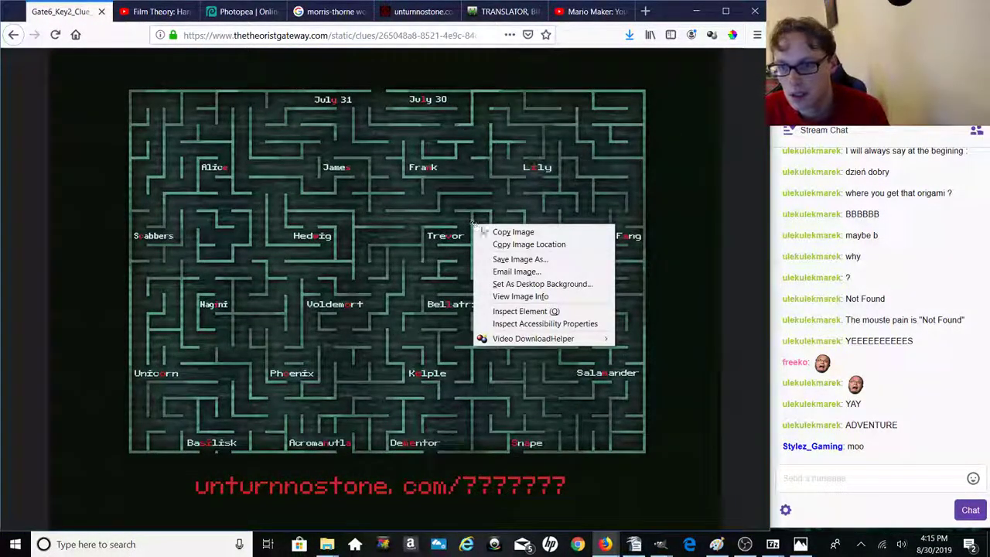
click(520, 259)
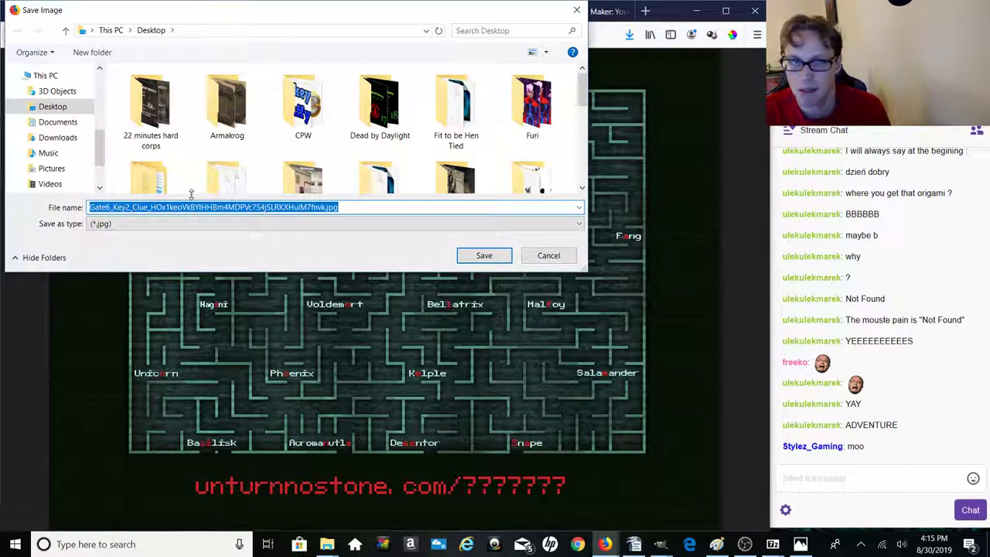
click(461, 258)
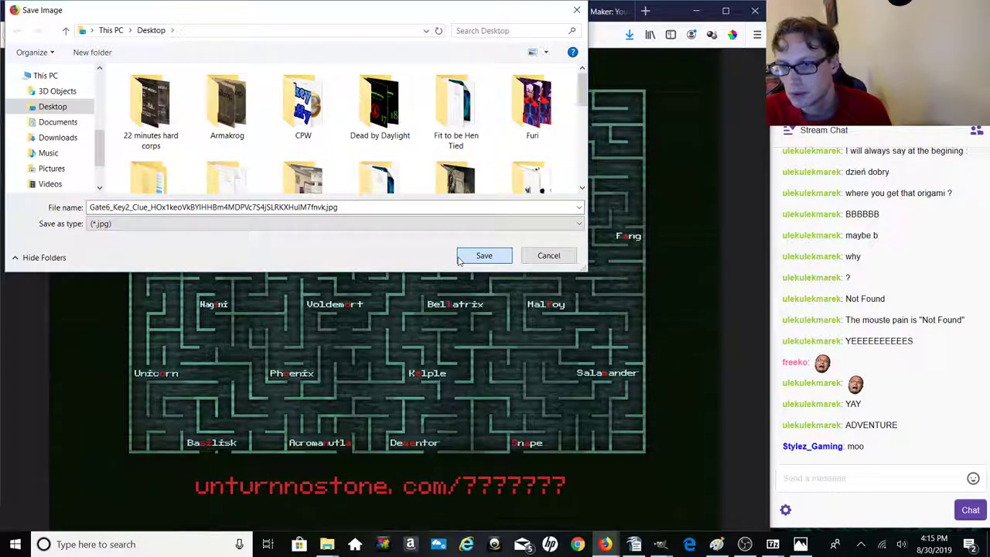
click(464, 257)
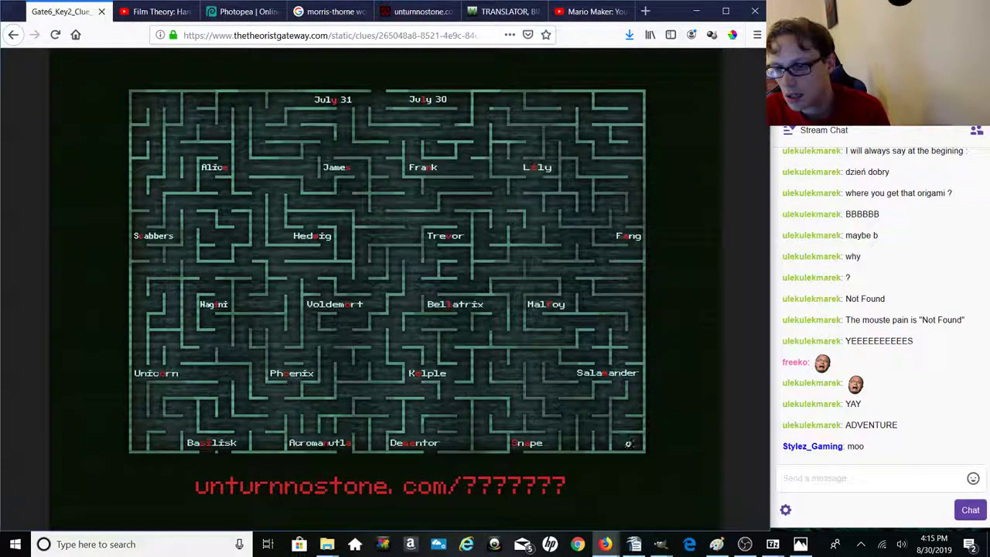
Step: Switch to GIMP and open the saved Gate6_Key2_Clue maze image from the Desktop
mouse_move(660, 544)
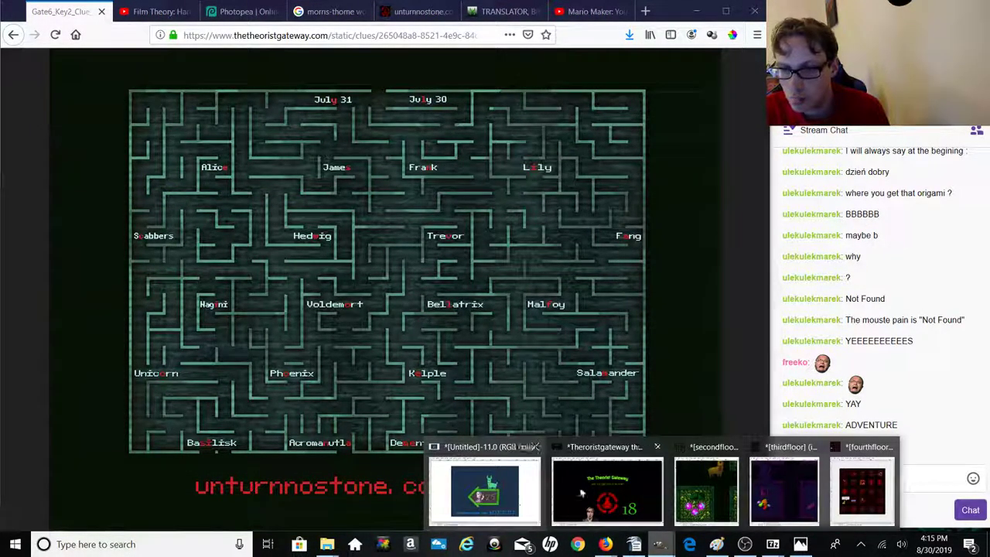
click(579, 487)
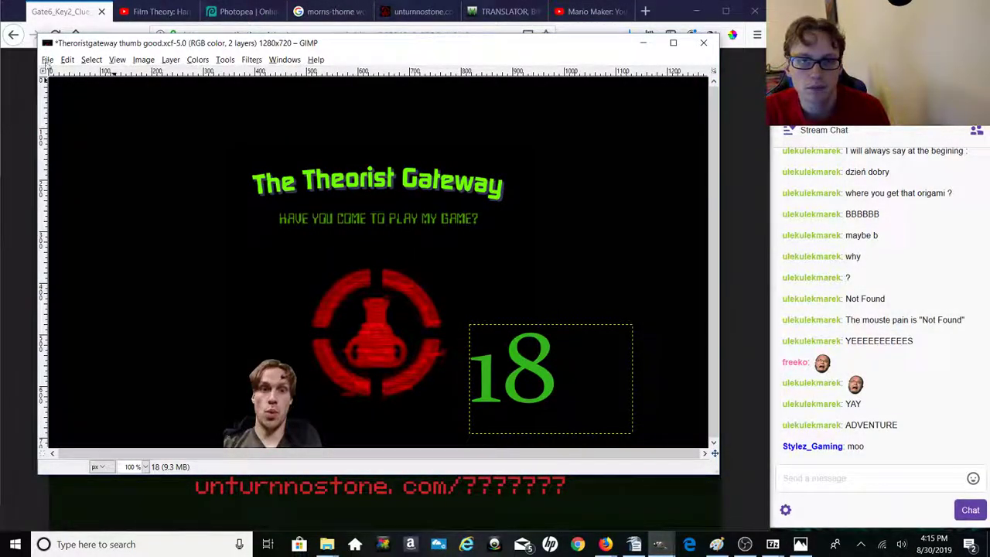
click(47, 60)
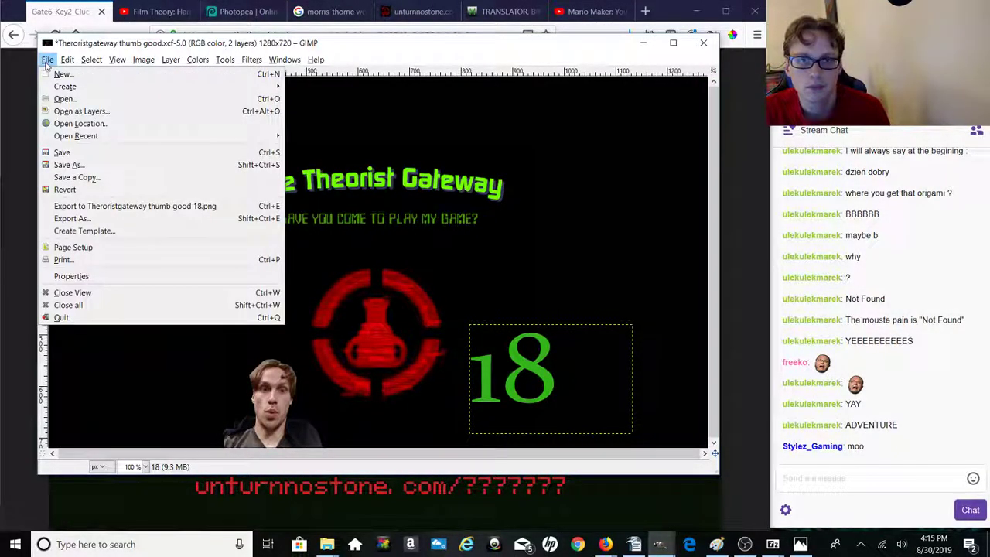
click(66, 99)
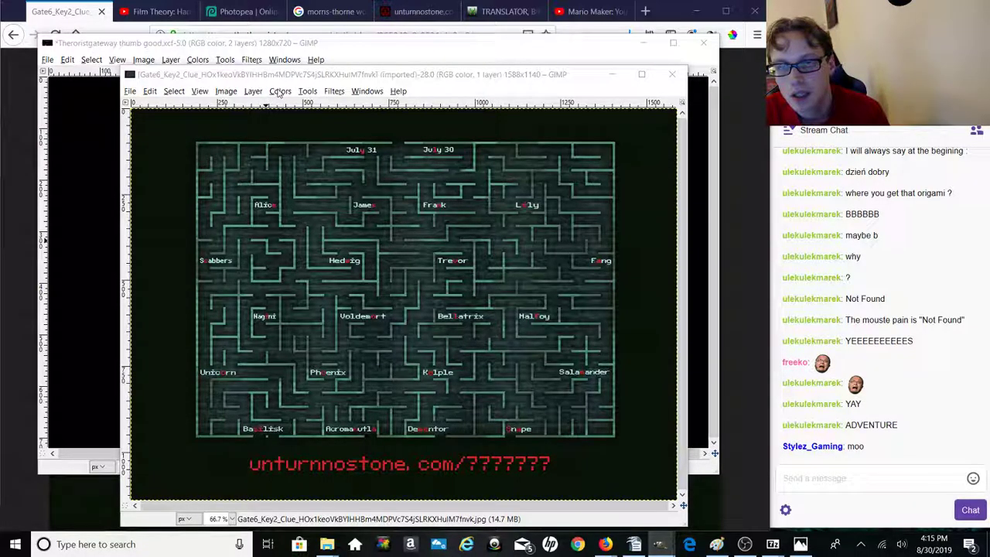
Step: Try Brightness-Contrast on the maze image with contrast 86 and brightness values of 69, -72 and 78, checking for hidden content
click(280, 91)
click(313, 143)
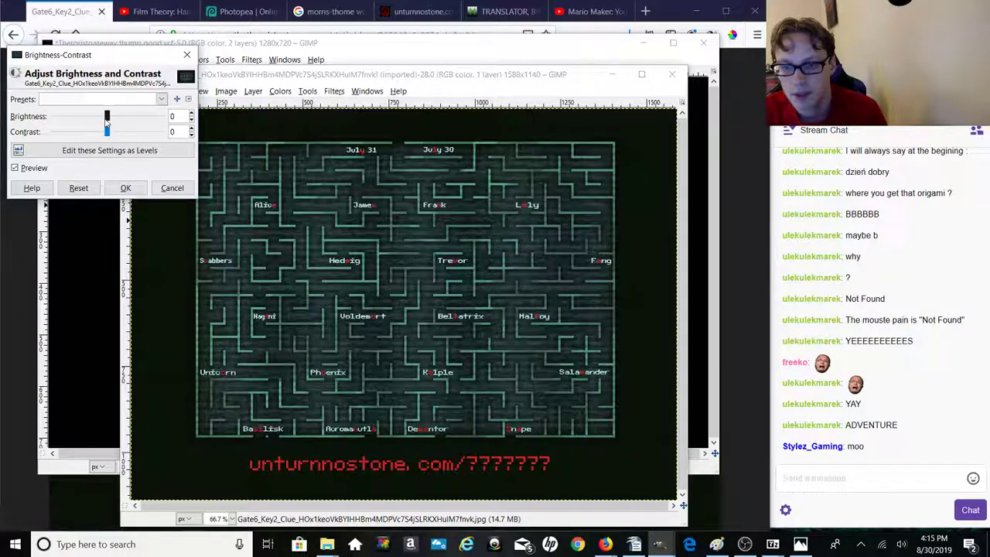
drag(107, 117, 144, 133)
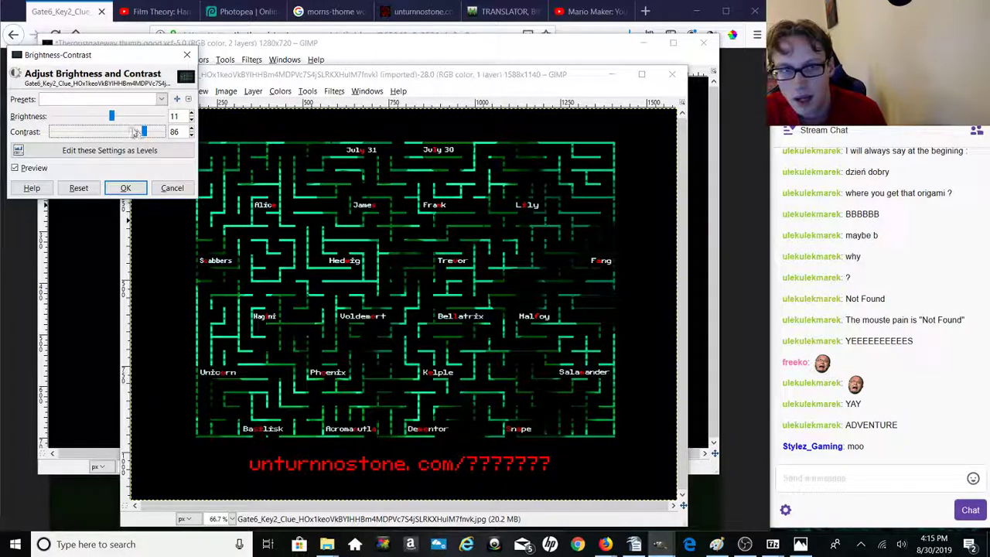
drag(111, 117, 138, 116)
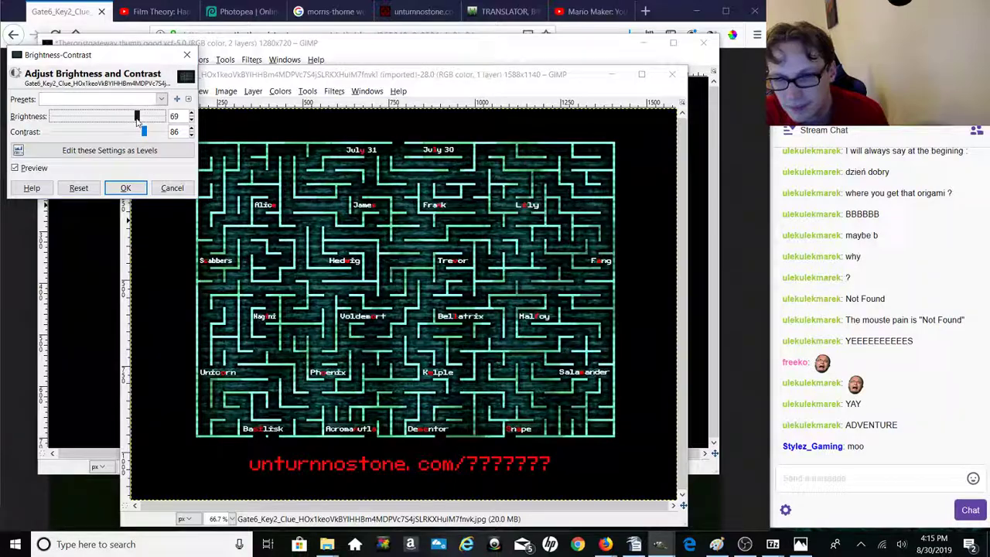
drag(137, 118, 76, 142)
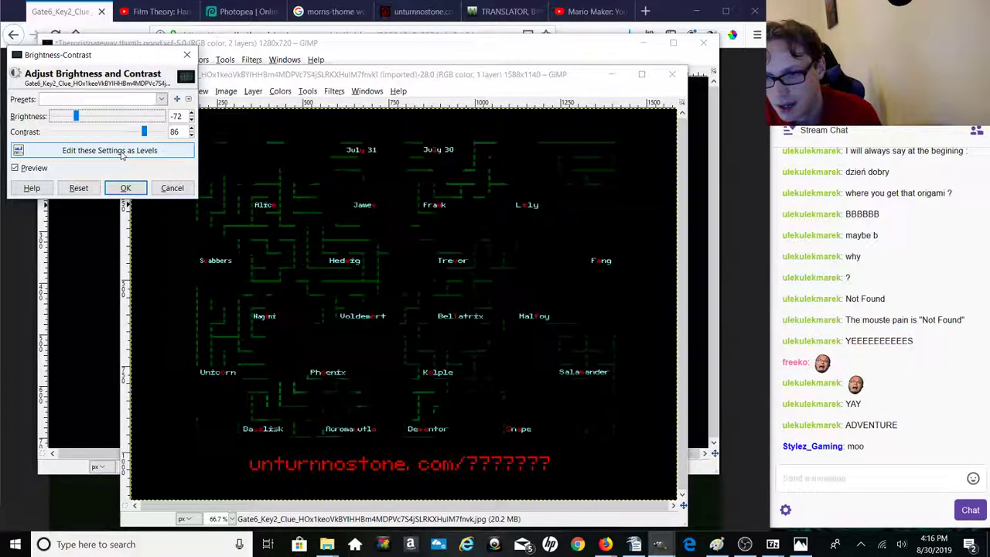
drag(80, 116, 140, 116)
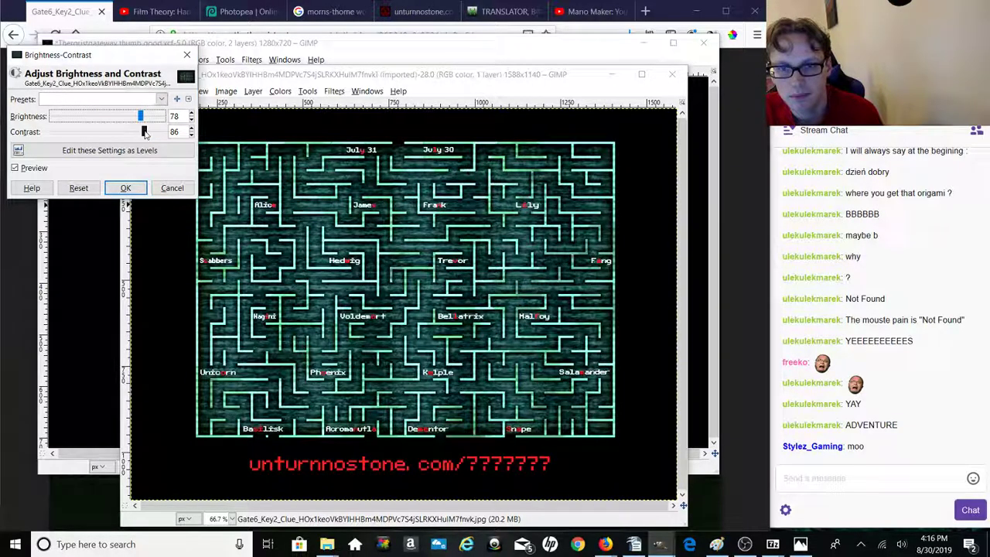
click(172, 188)
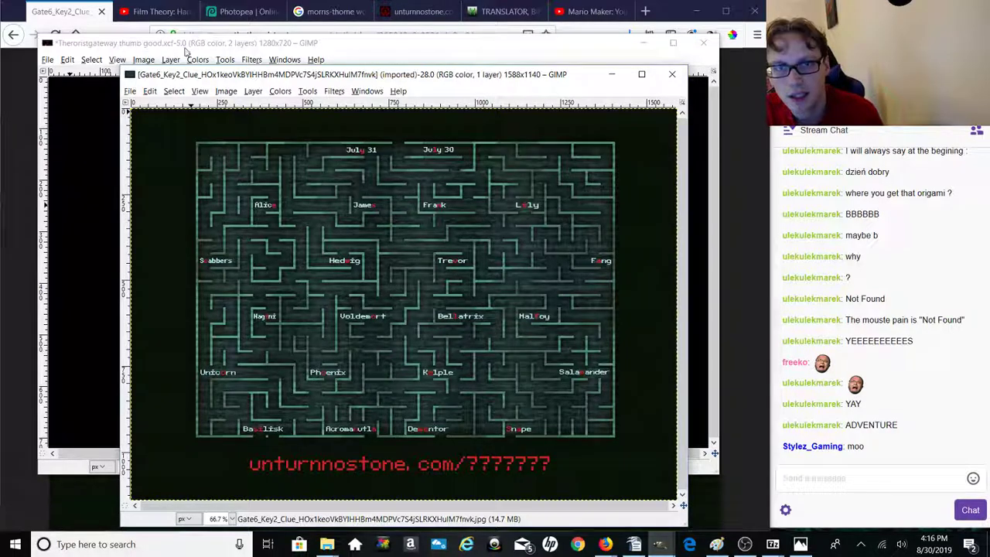
Step: Try Hue-Saturation on the maze with hue 158, lightness 38 and both very high and very low saturation, checking for hidden content
click(272, 94)
click(278, 119)
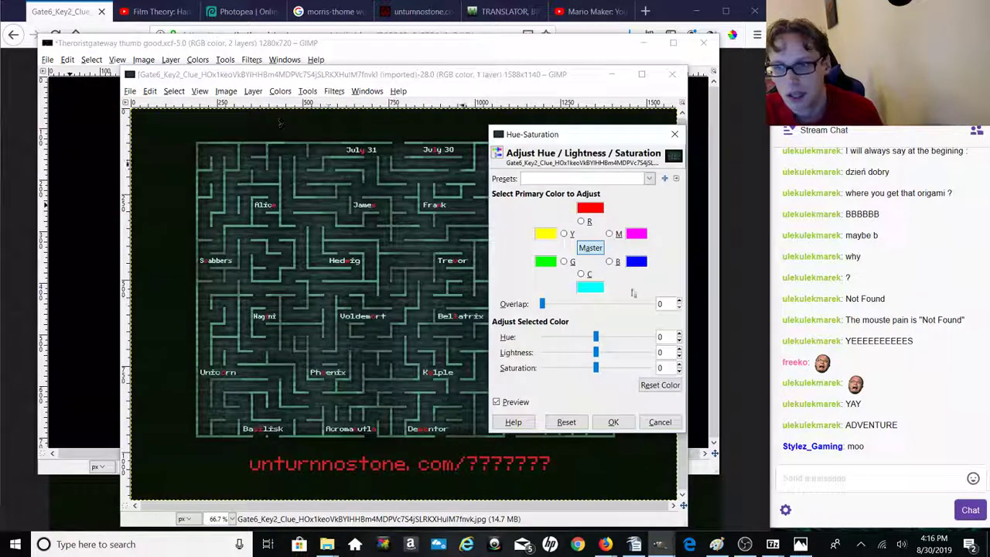
drag(595, 337, 650, 337)
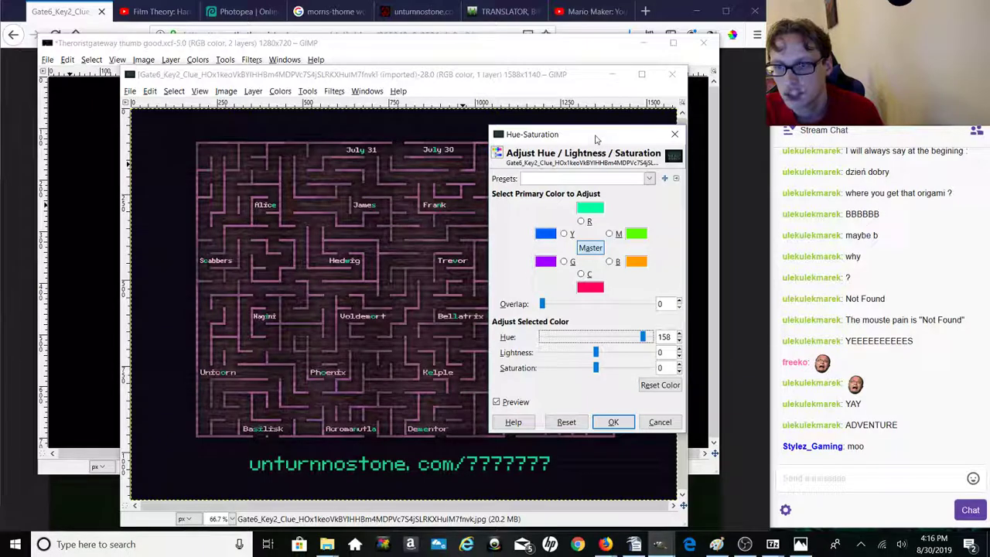
drag(595, 139, 807, 111)
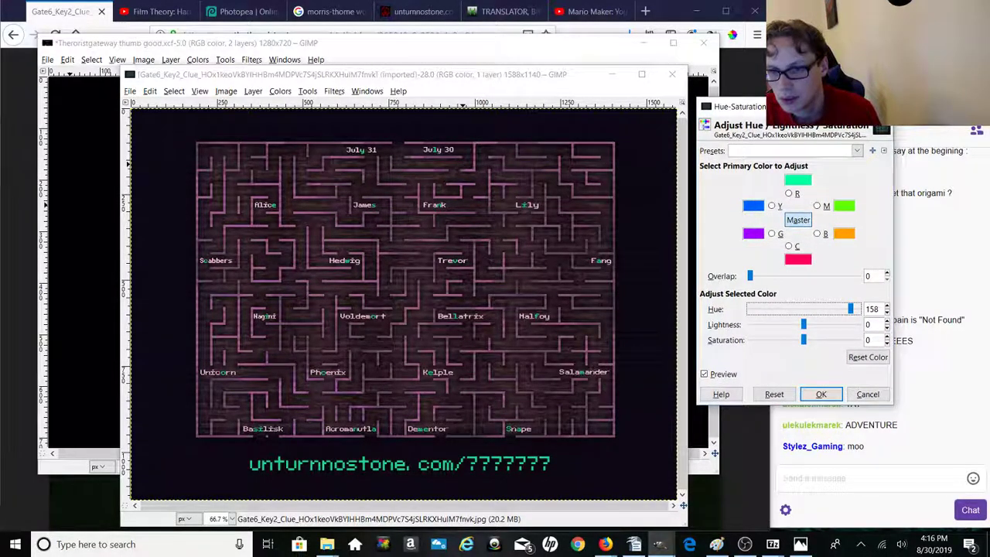
drag(804, 326, 868, 342)
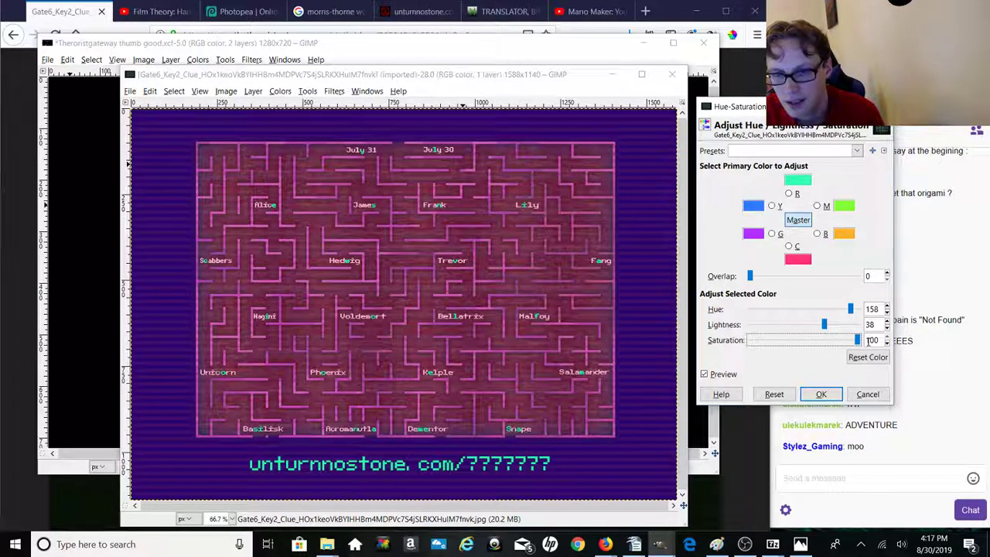
drag(857, 343, 741, 358)
click(805, 341)
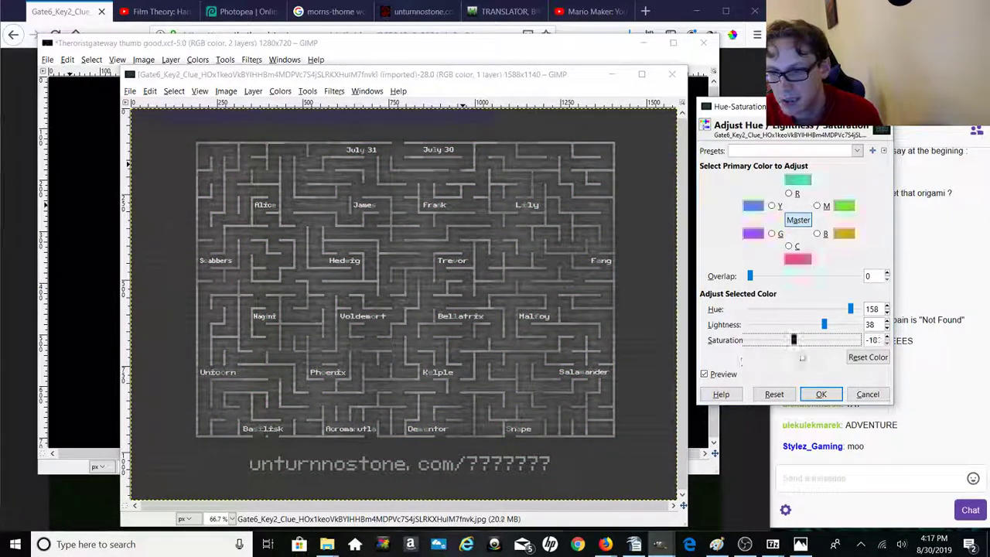
click(868, 394)
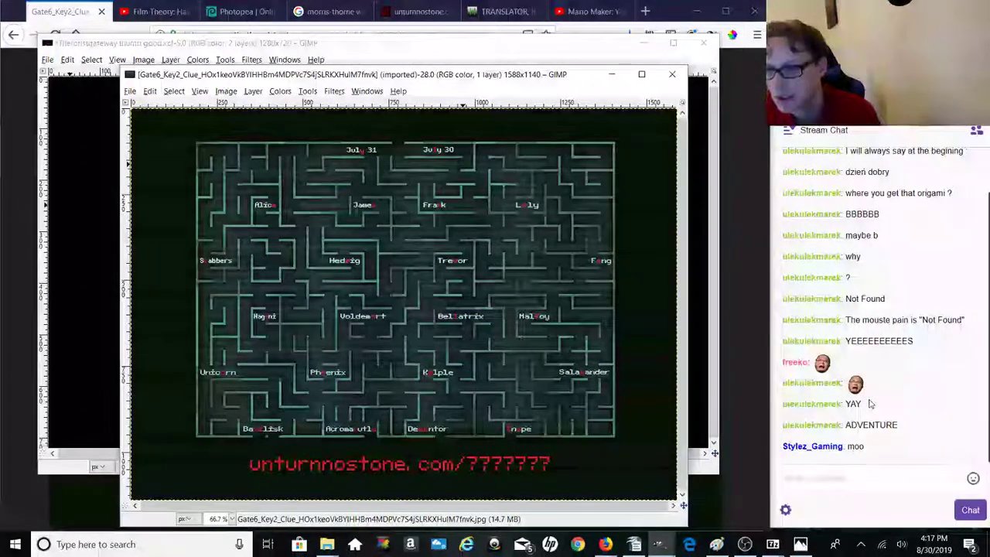
Step: Try the Colorize and Threshold adjustments on the maze image at their default settings, discarding each one after inspecting its preview
click(283, 93)
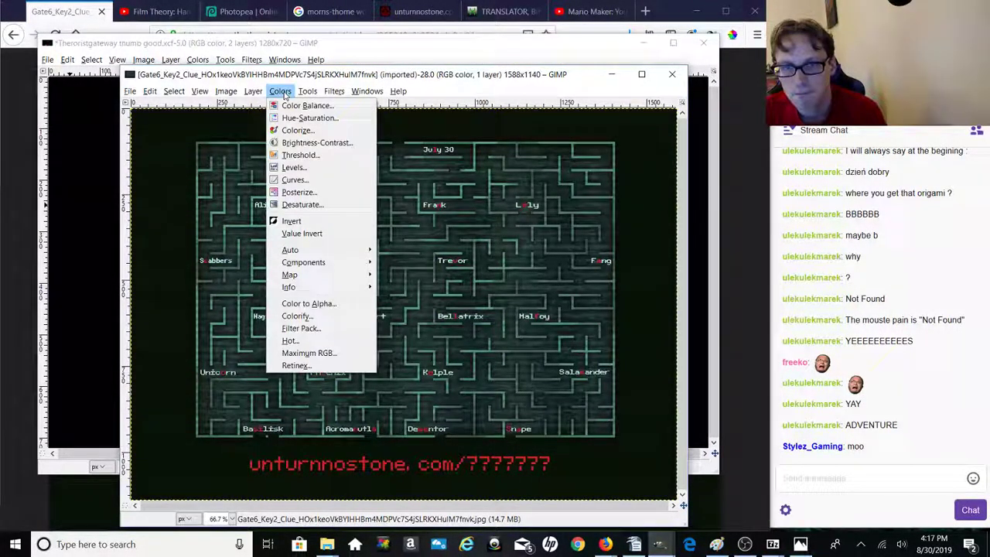
click(285, 129)
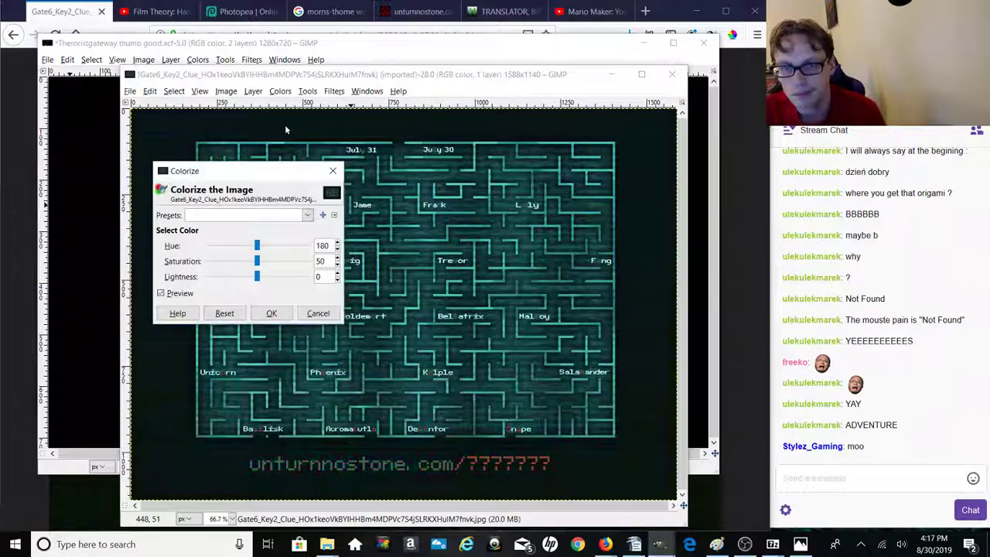
click(332, 171)
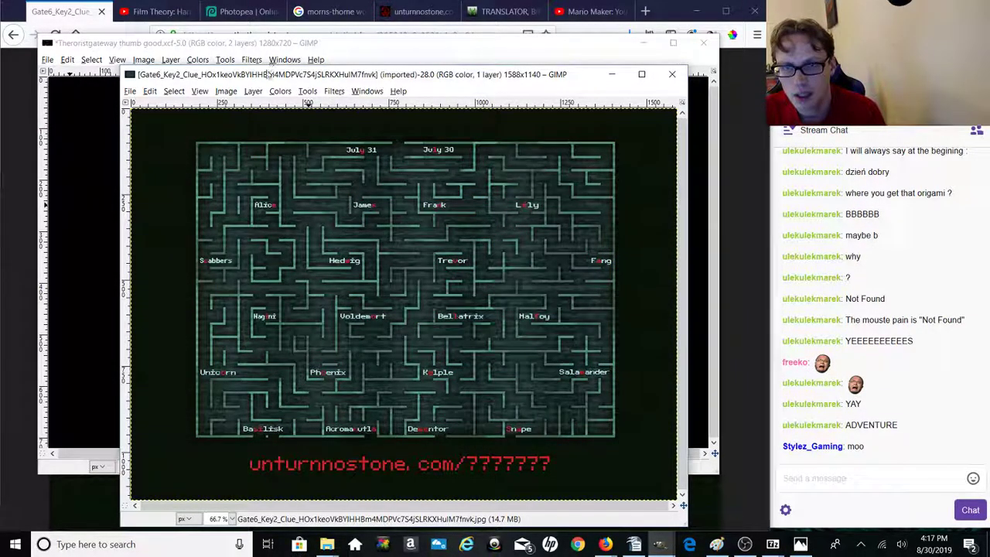
click(281, 91)
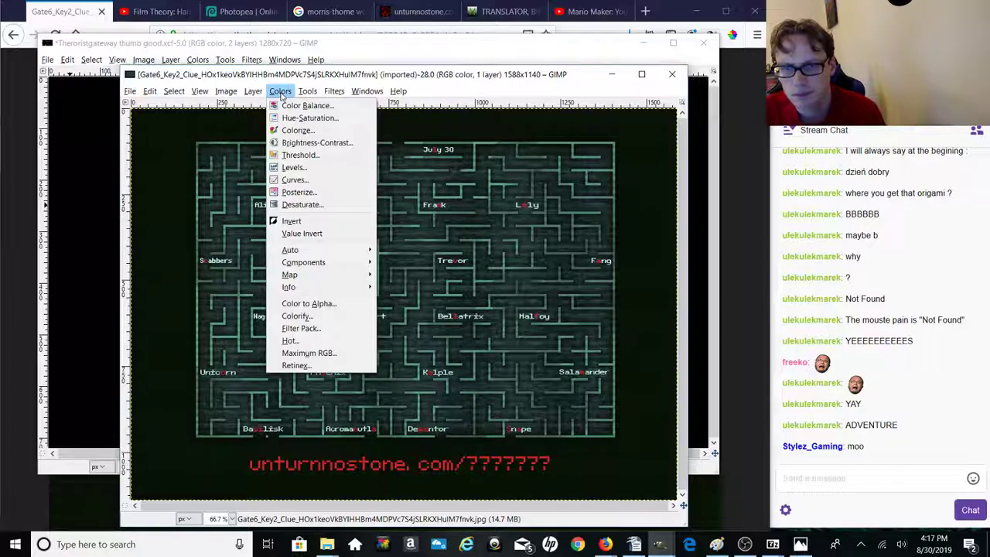
click(302, 156)
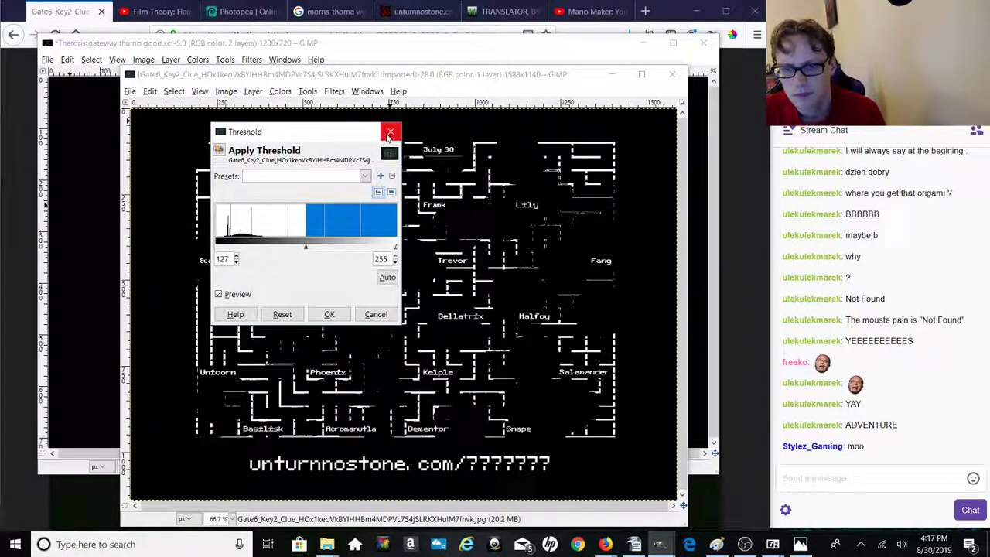
drag(331, 140, 91, 189)
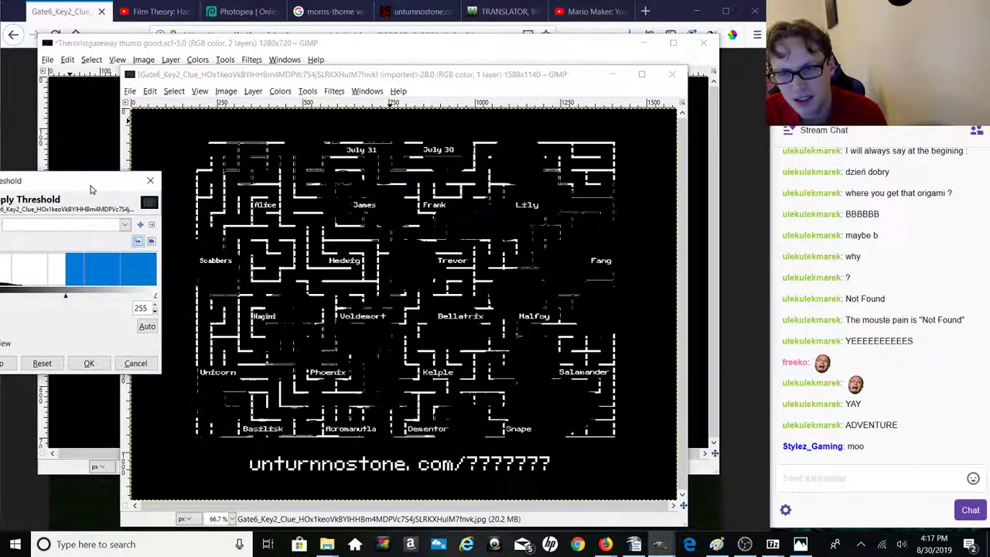
click(150, 180)
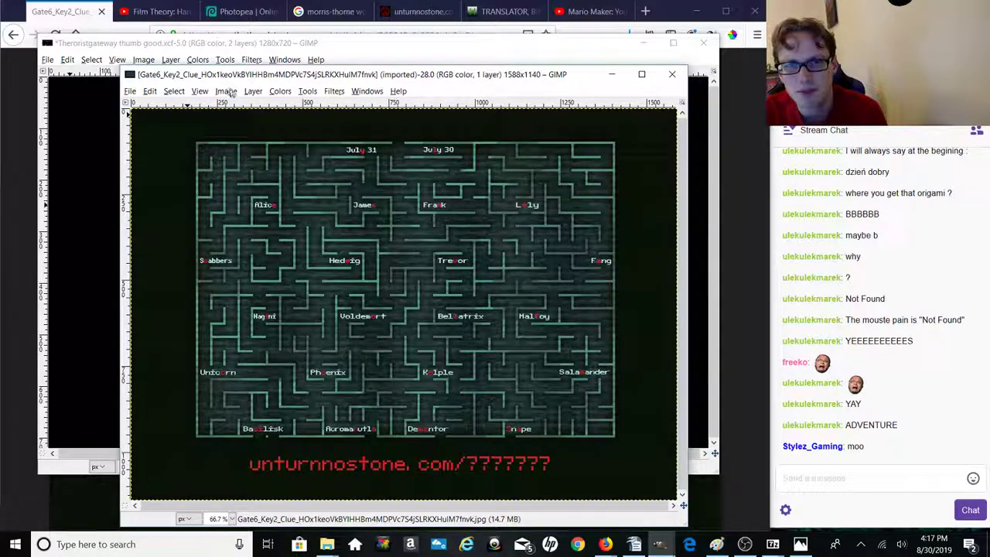
Step: Try the Levels and Desaturate adjustments on the maze image, discarding each one without changing its default settings
click(280, 91)
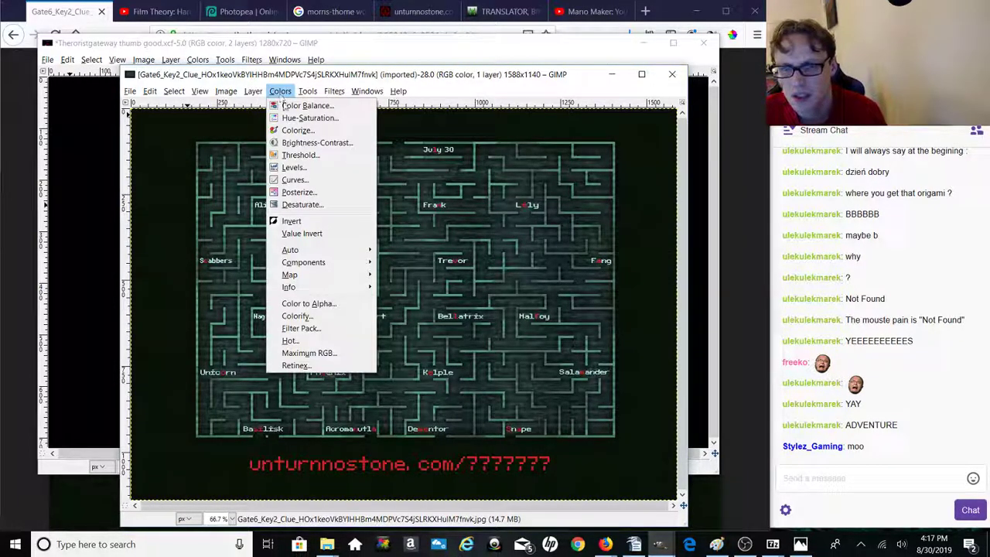
click(298, 179)
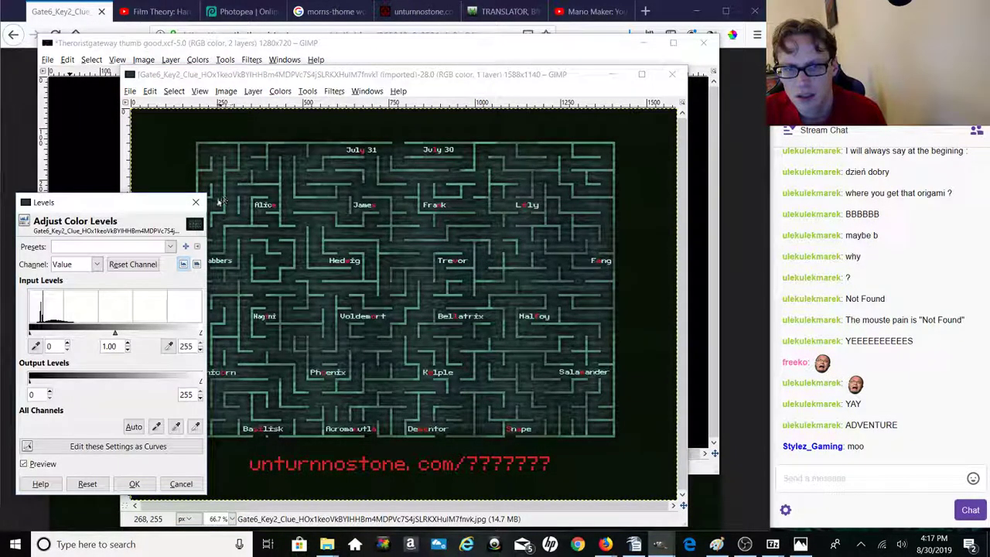
key(Escape)
click(316, 92)
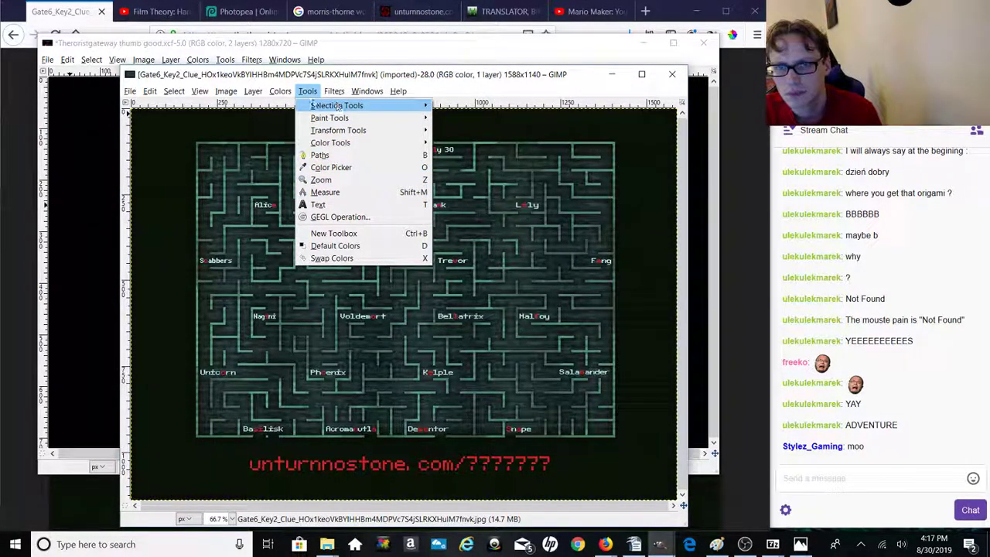
mouse_move(280, 92)
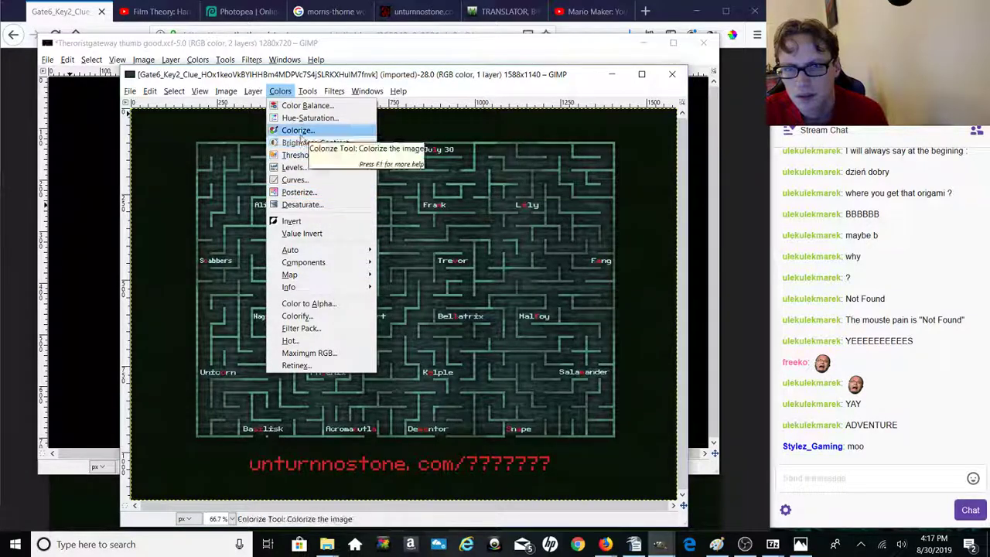
click(302, 204)
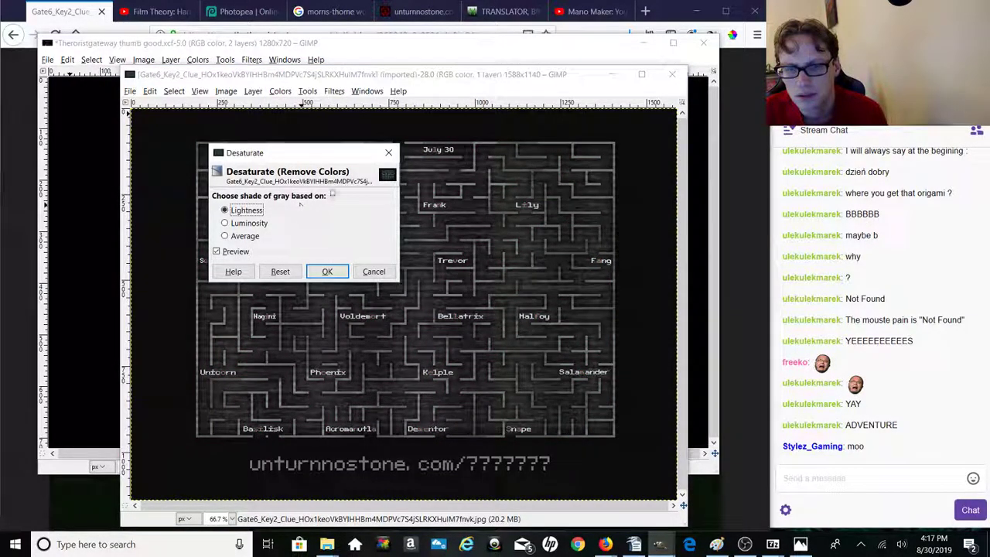
click(389, 154)
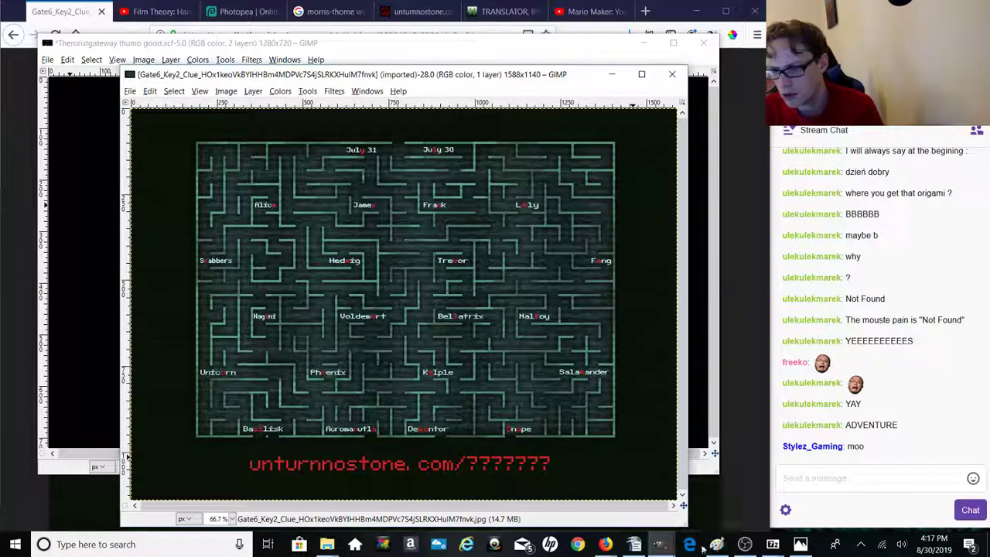
Step: Find Notepad through the Windows search and start it with an empty document
click(144, 543)
text(napl)
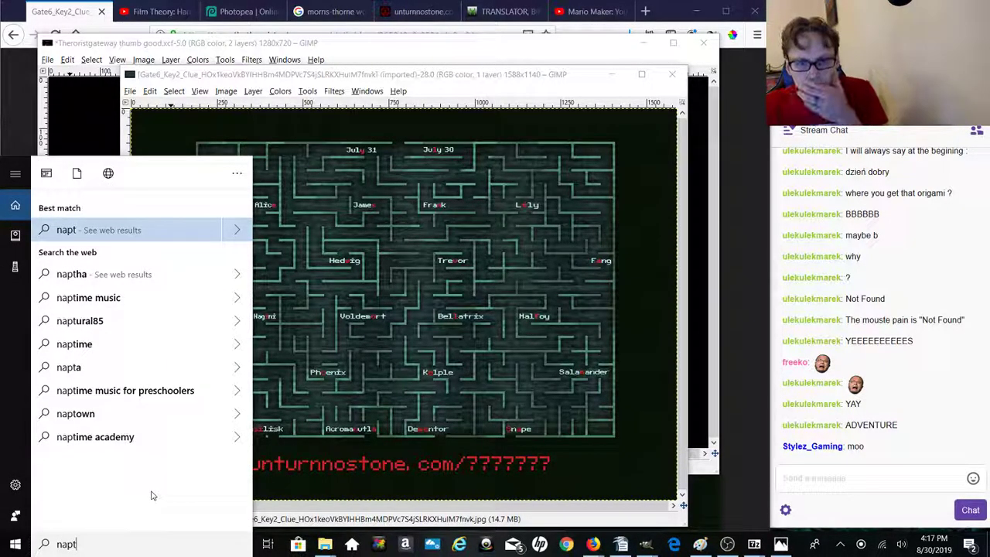
key(BackSpace)
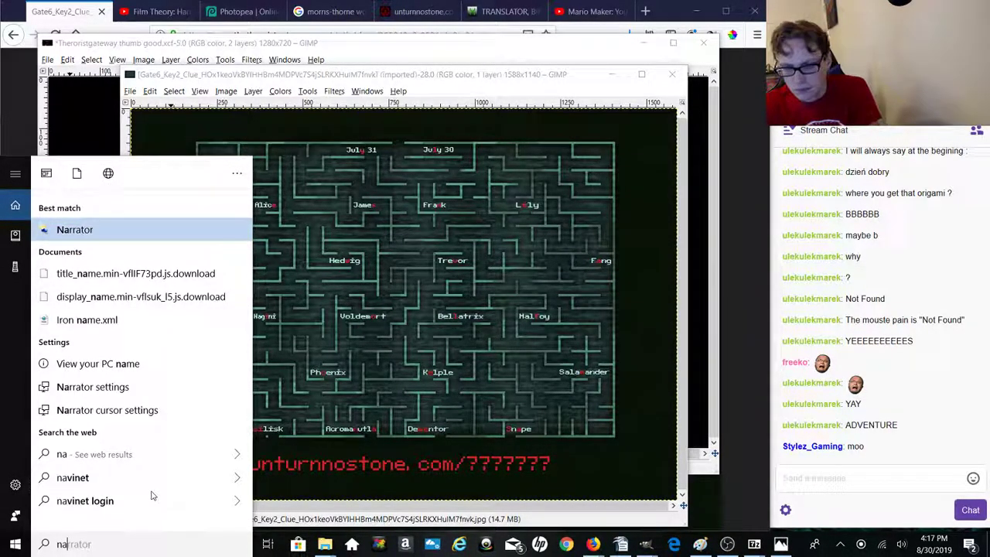
text(ote)
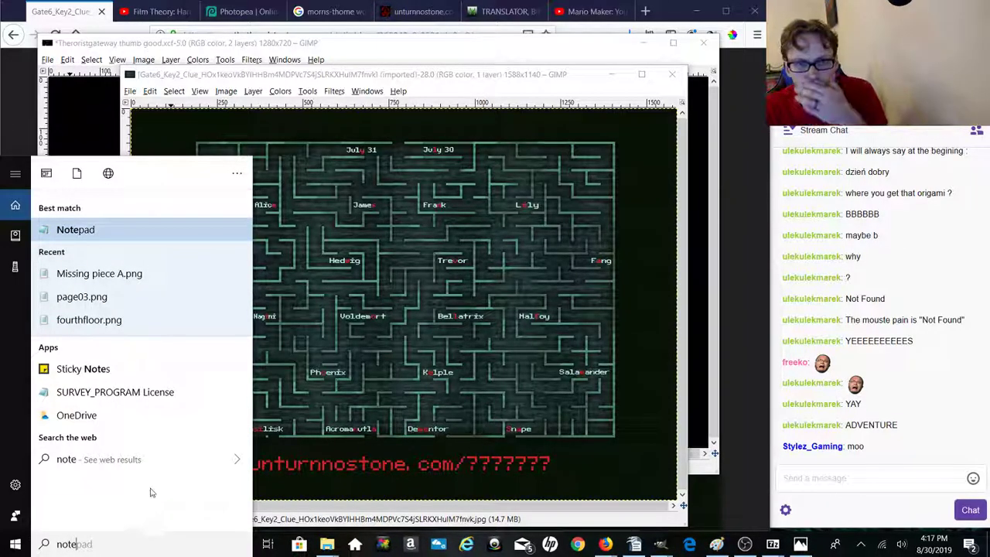
click(159, 230)
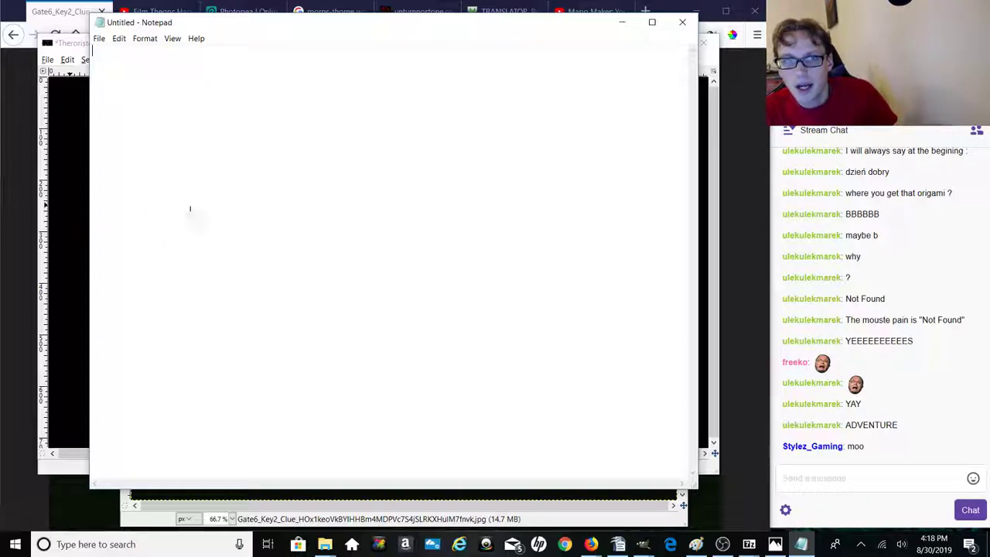
Step: Open the saved Gate6_Key2_Clue maze JPG from the Desktop as text in Notepad
click(99, 38)
click(116, 64)
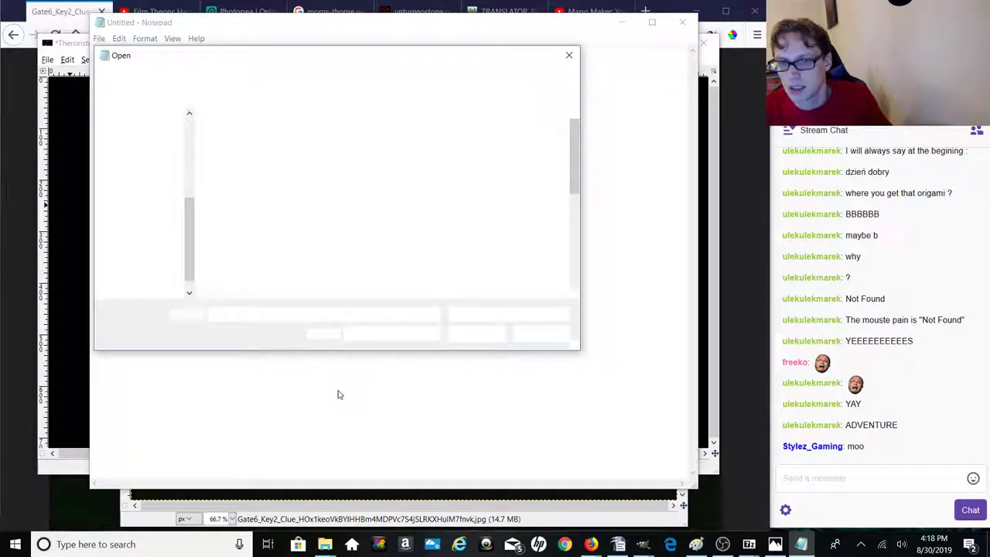
text(gate)
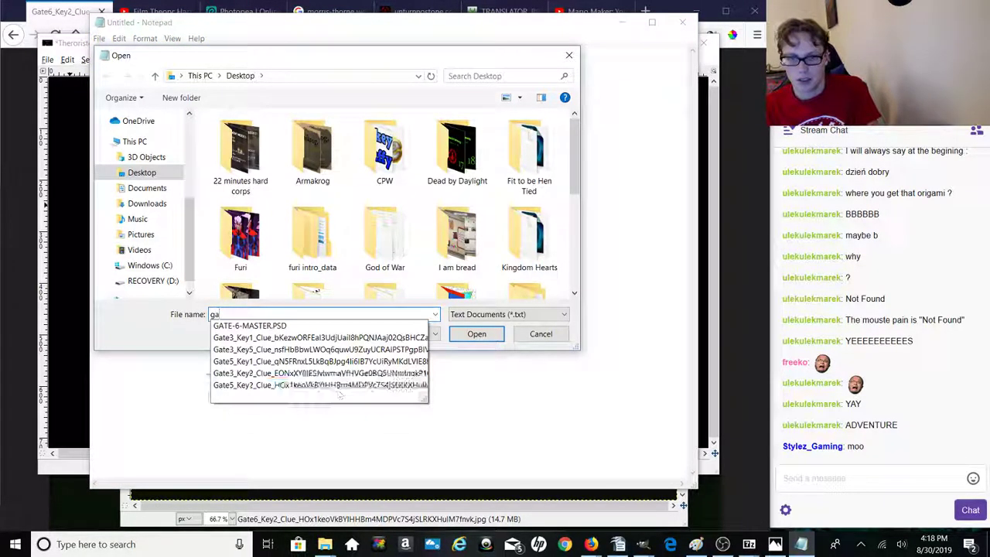
click(335, 386)
key(ctrl+c)
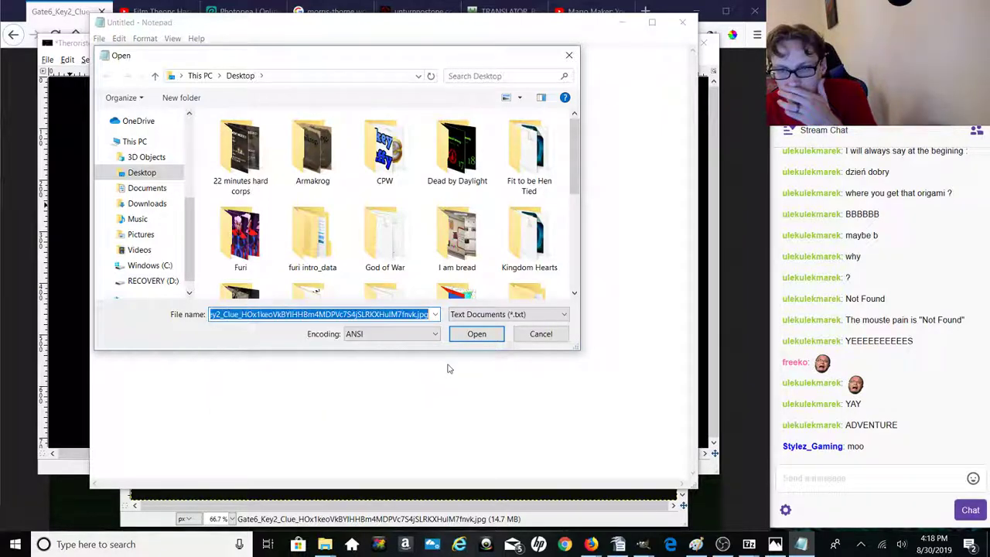
click(477, 336)
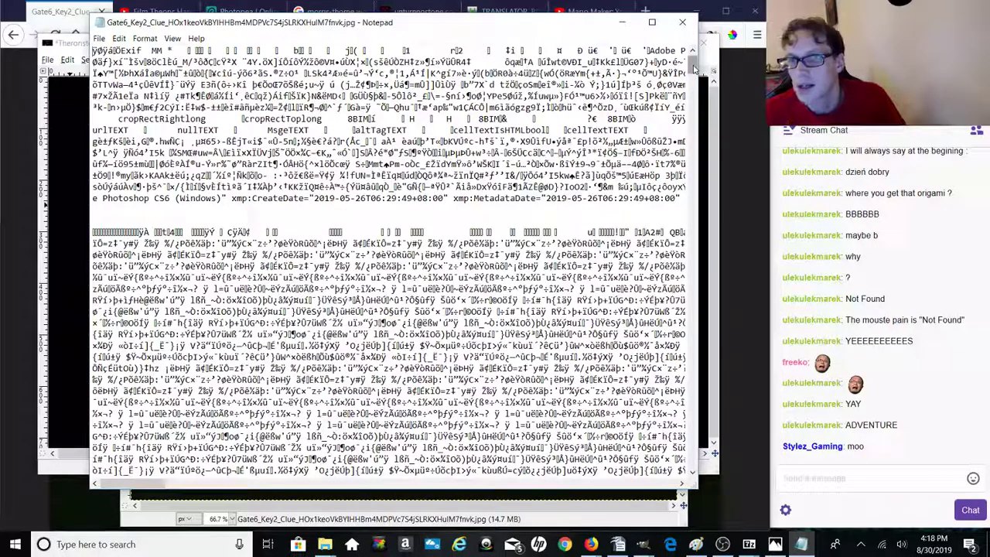
Step: Go to the end of the image file's raw contents and examine it for readable hidden text
click(688, 323)
click(685, 438)
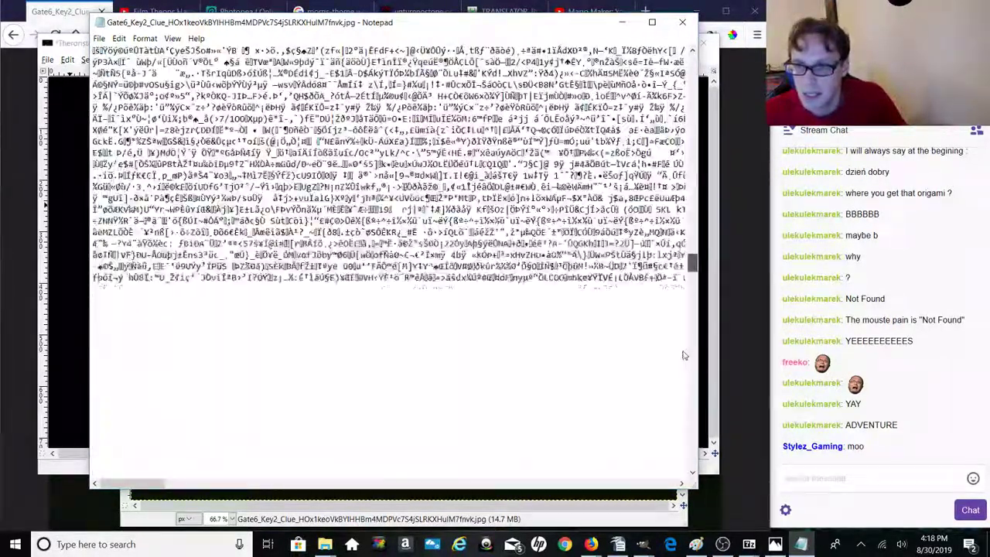
click(684, 439)
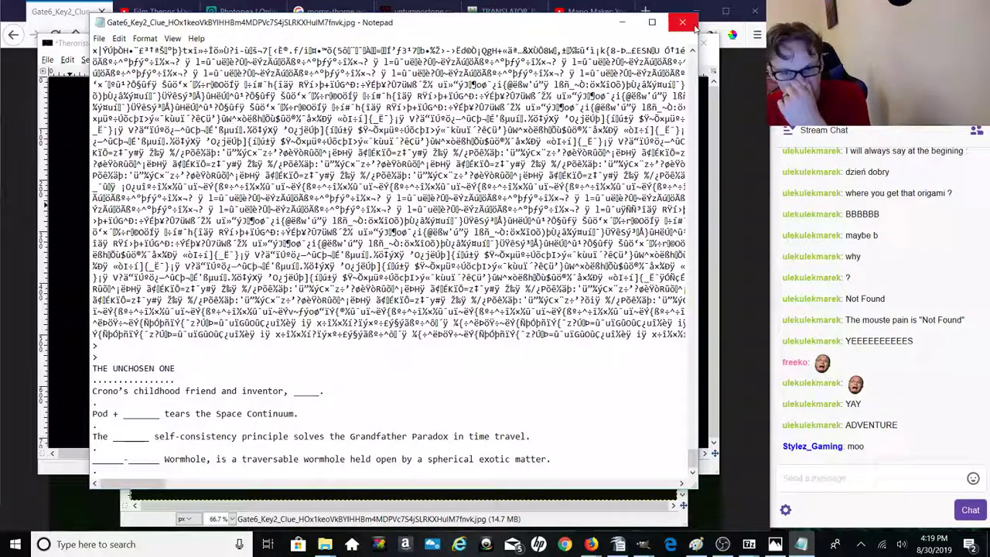
Step: Close the image file's raw text and start Notepad again through the Windows search with an empty document
click(692, 25)
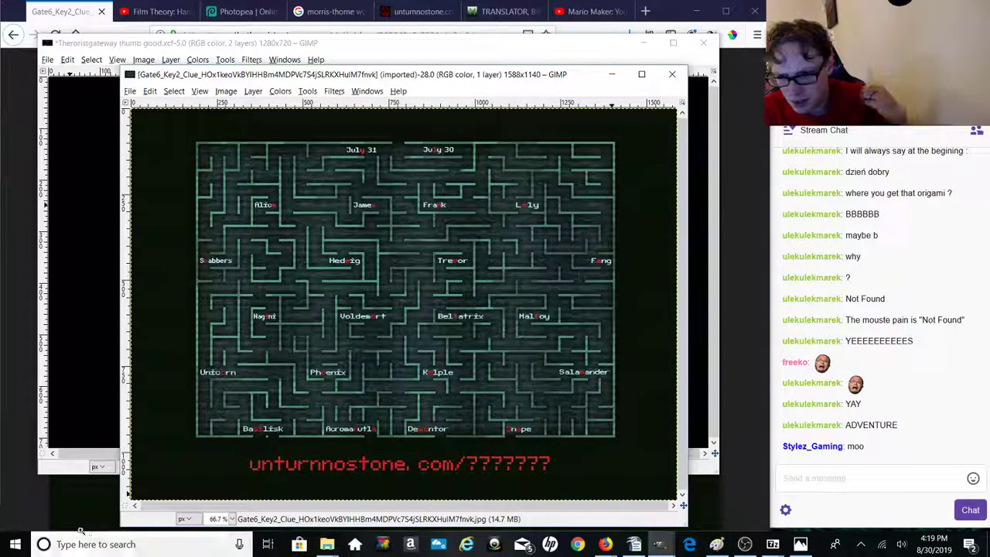
click(104, 544)
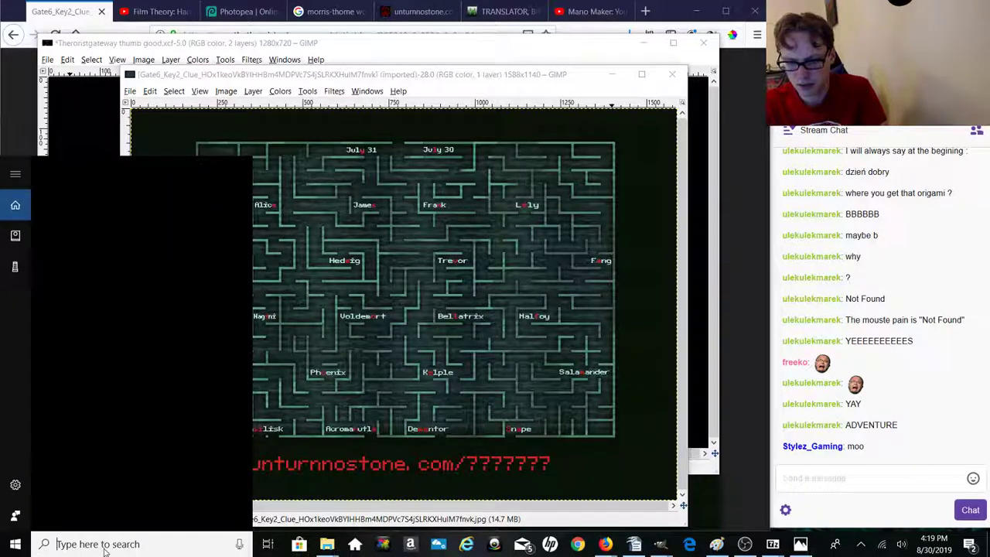
text(no)
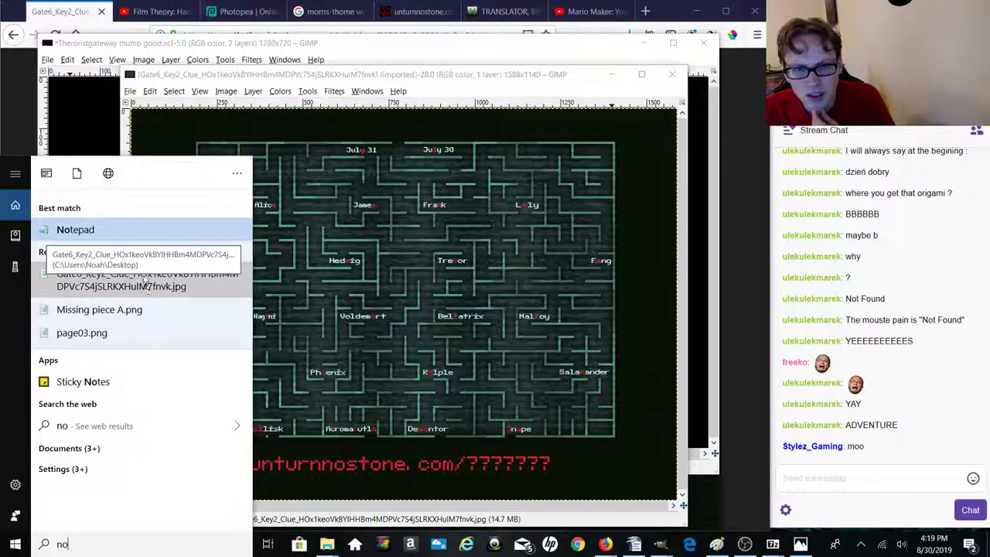
click(135, 237)
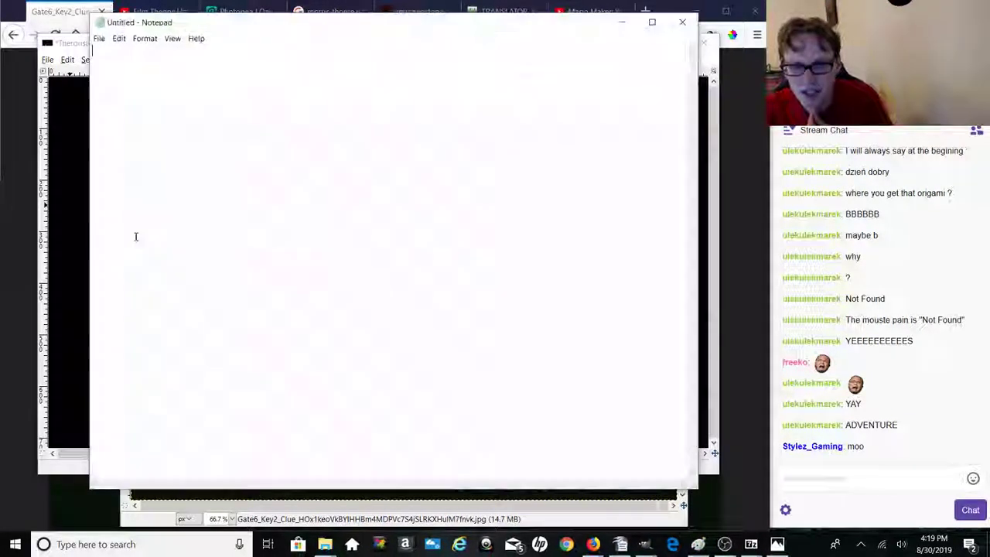
Step: Open the Gate6_Key2_Clue maze JPG from the Desktop as text and go to the end of its contents
click(99, 39)
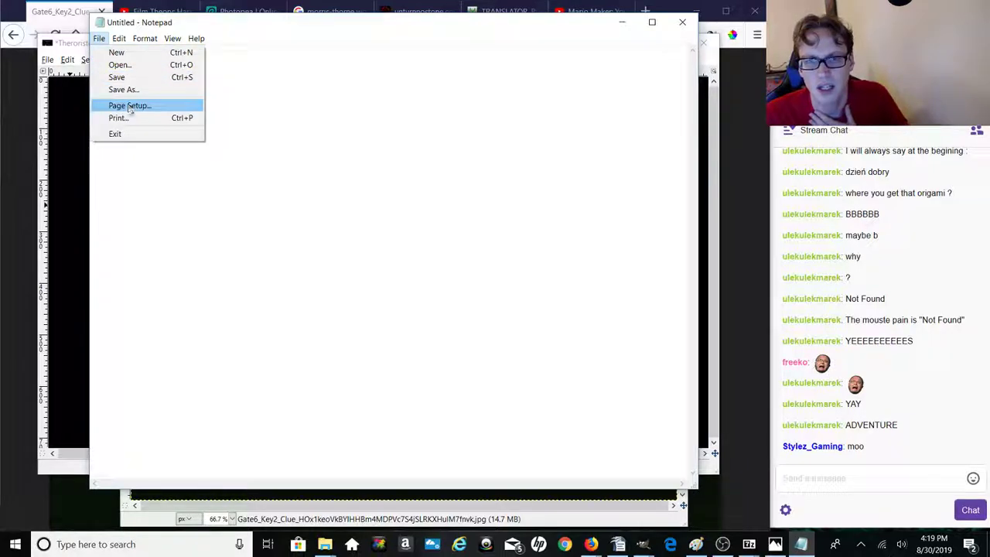
click(124, 65)
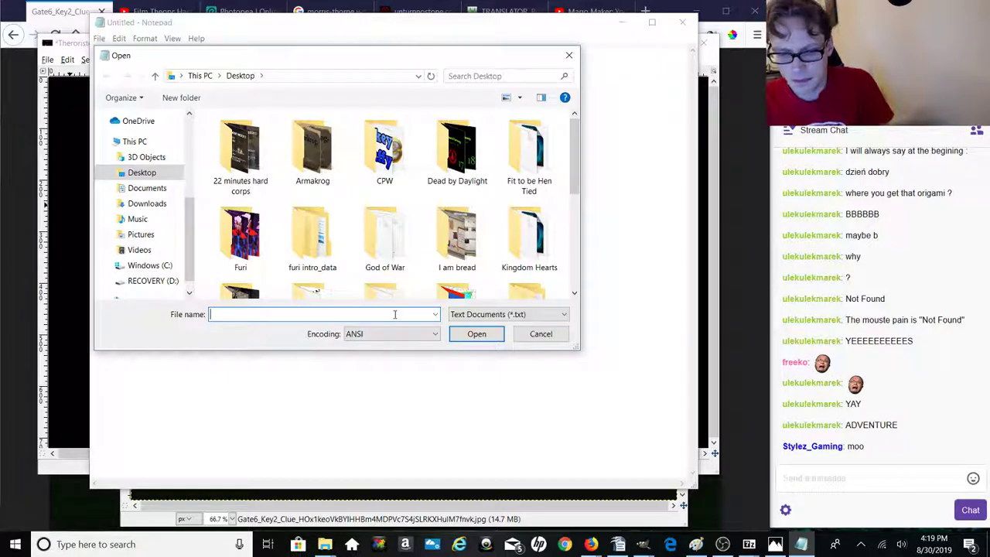
text(ga)
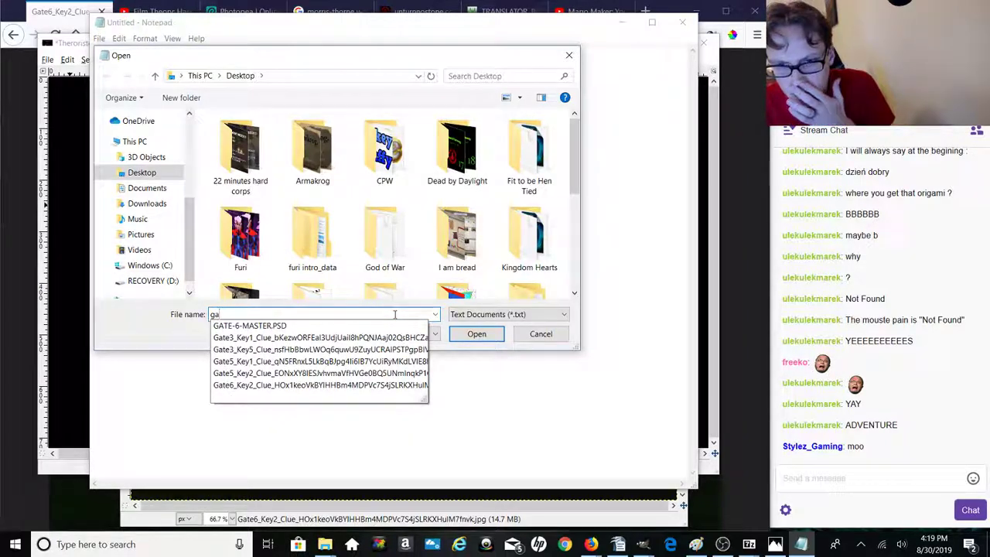
key(BackSpace)
key(BackSpace)
key(ctrl+v)
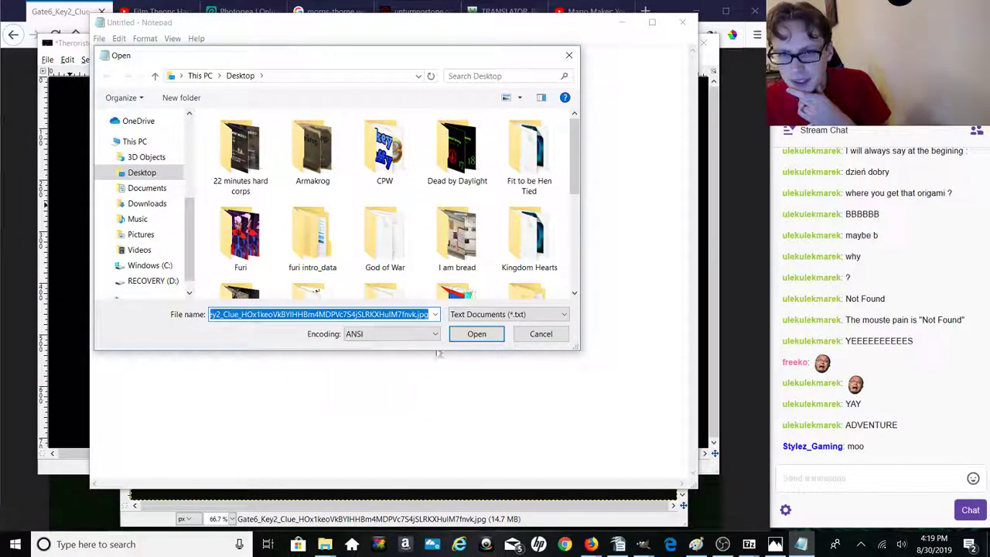
click(476, 335)
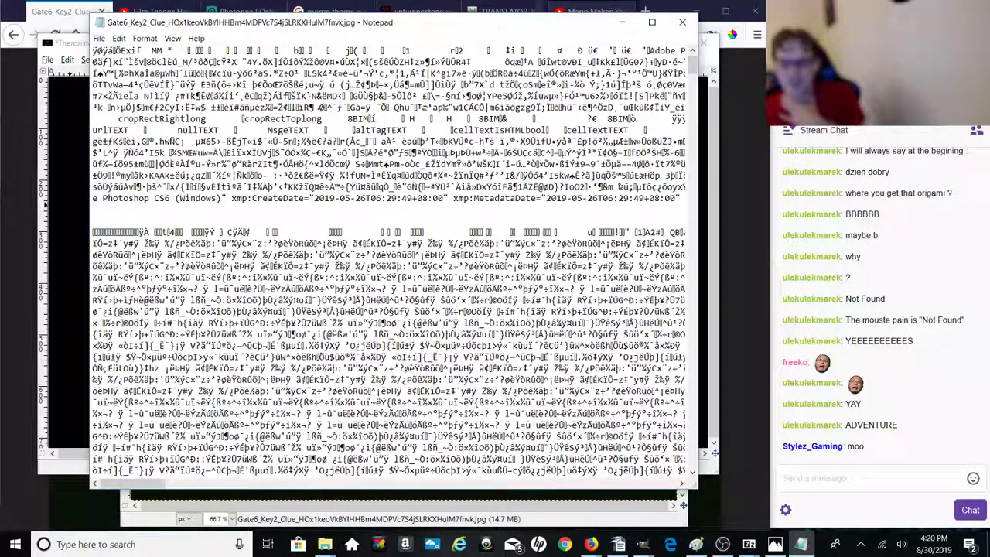
drag(693, 69, 706, 462)
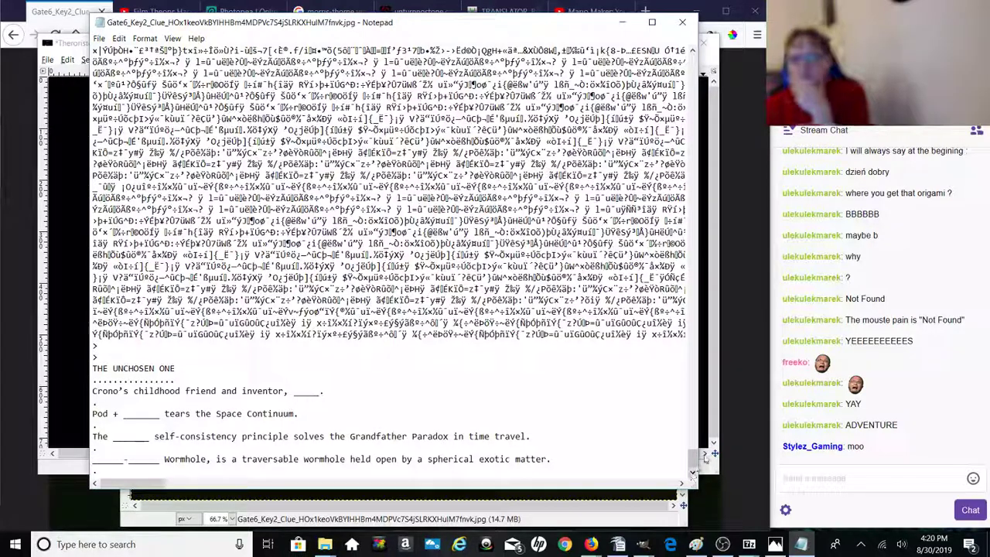
Step: Return to the Gate 6 Key 2 page in the browser, reveal Hint 1 to read its tips, and close it
click(622, 22)
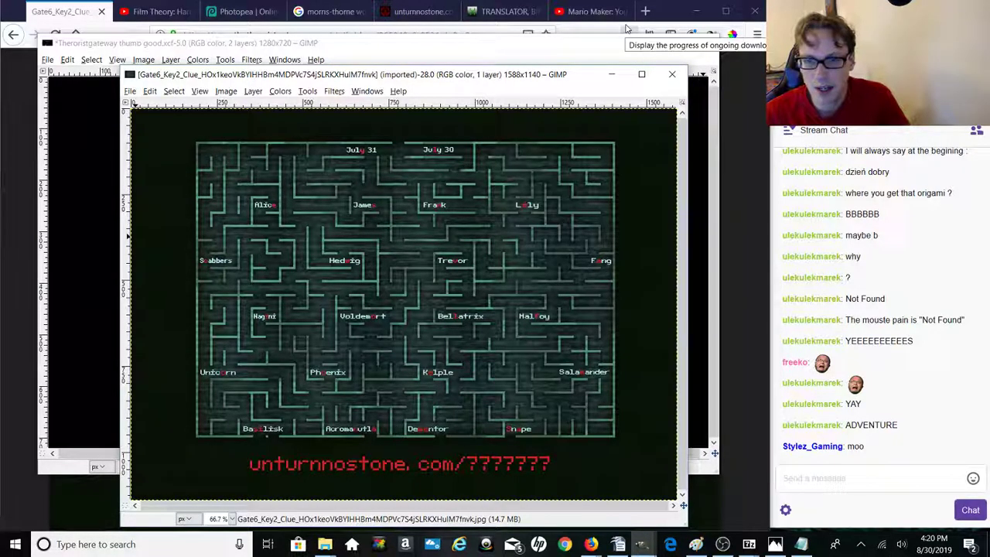
click(73, 11)
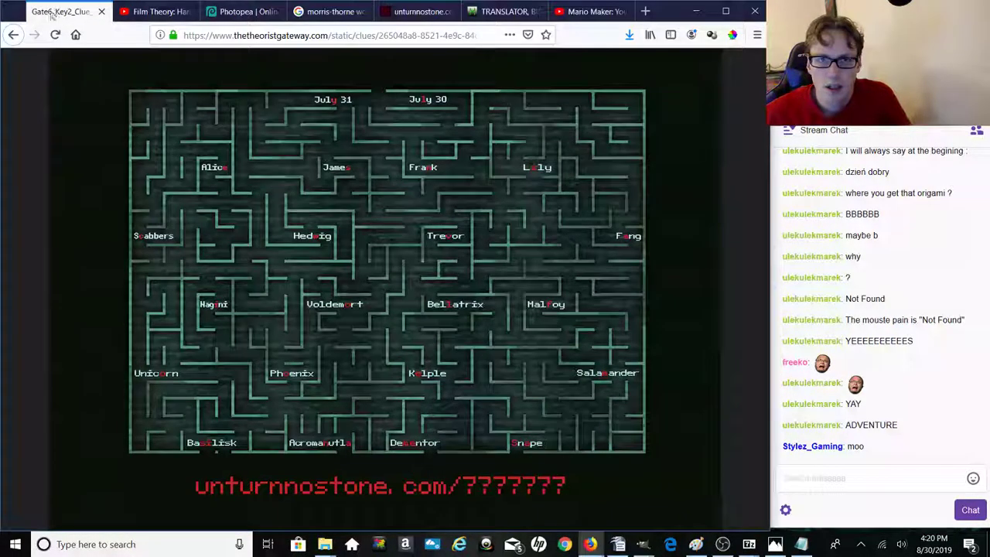
click(13, 36)
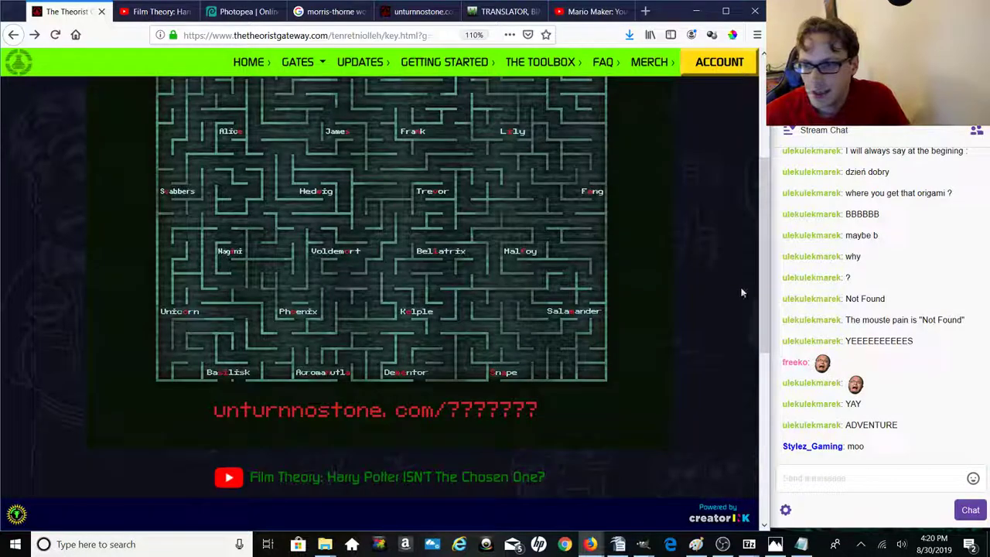
scroll(762, 293, down, 4)
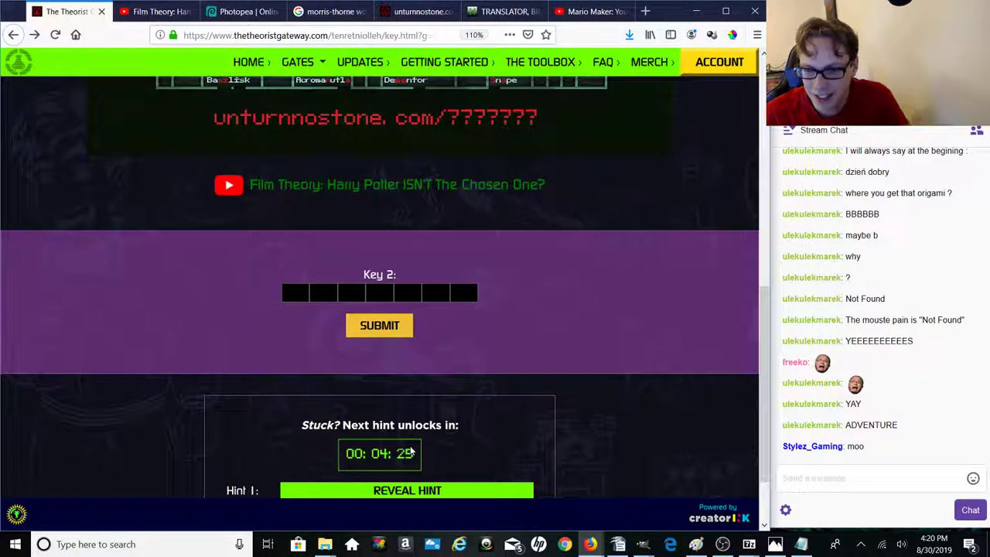
scroll(763, 349, down, 2)
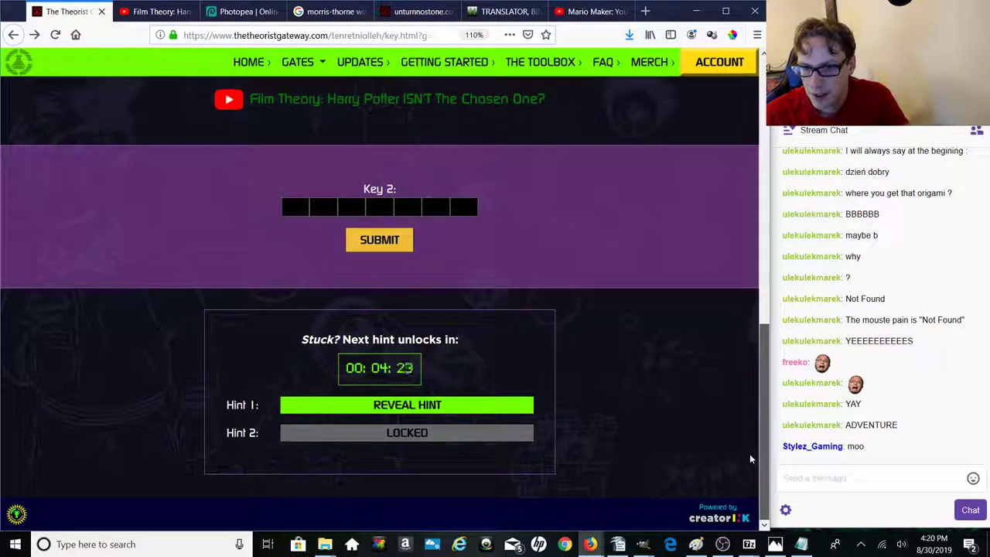
click(521, 410)
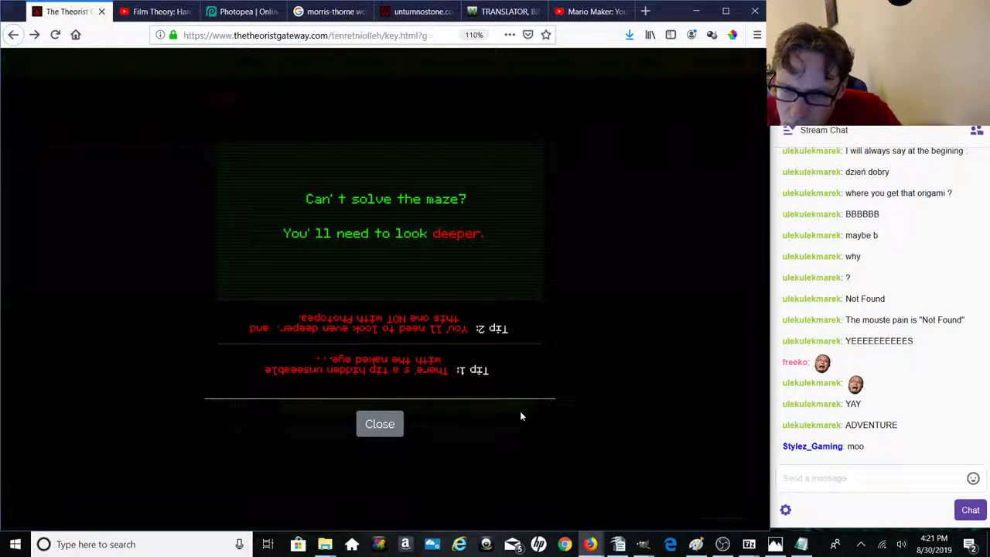
click(600, 376)
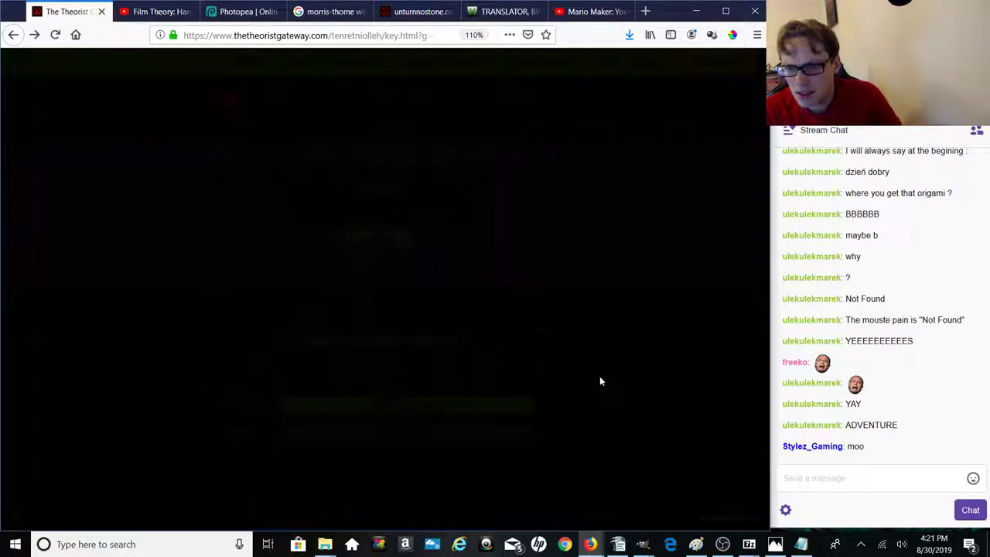
Step: Switch back to the image's raw text in Notepad and check the far ends of its last lines for hidden text
click(802, 545)
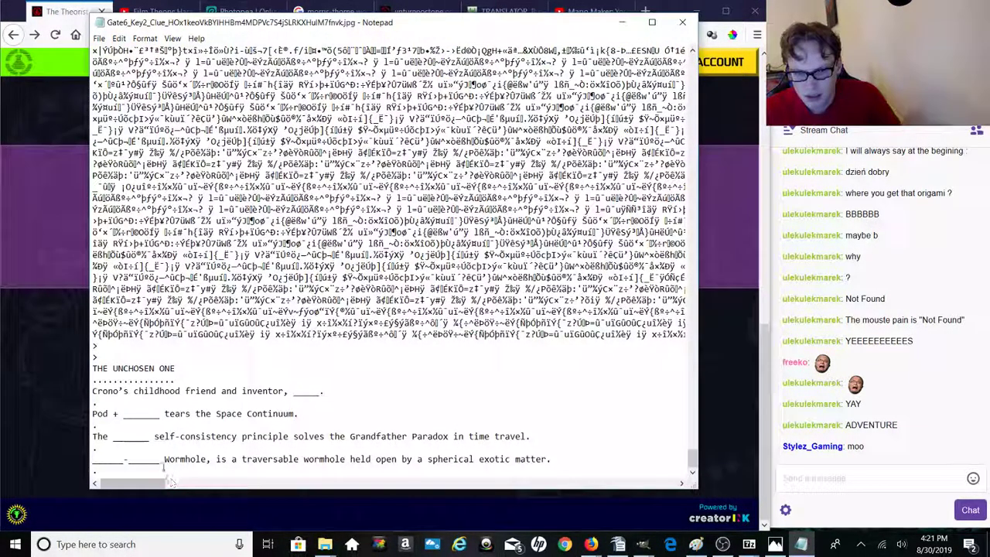
drag(158, 484, 673, 505)
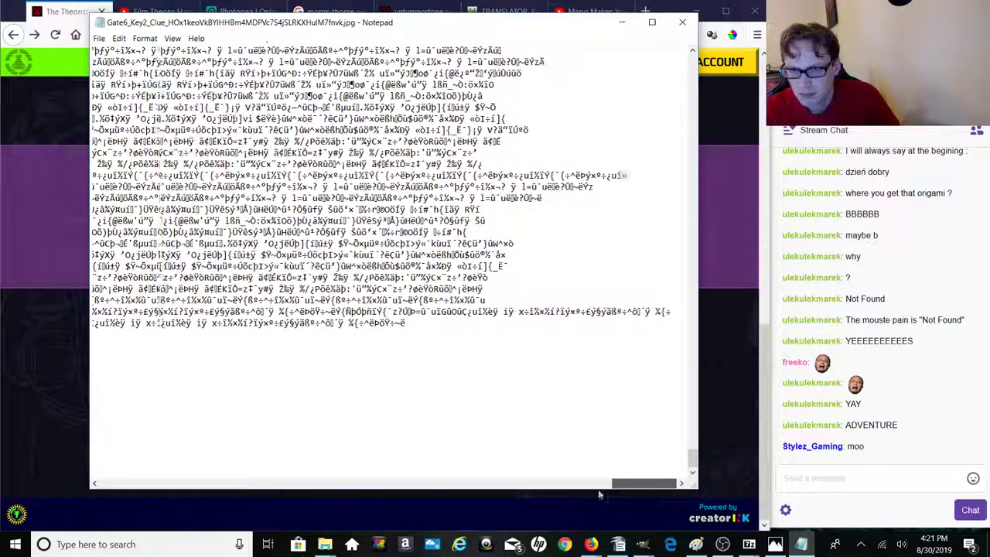
drag(599, 495, 79, 485)
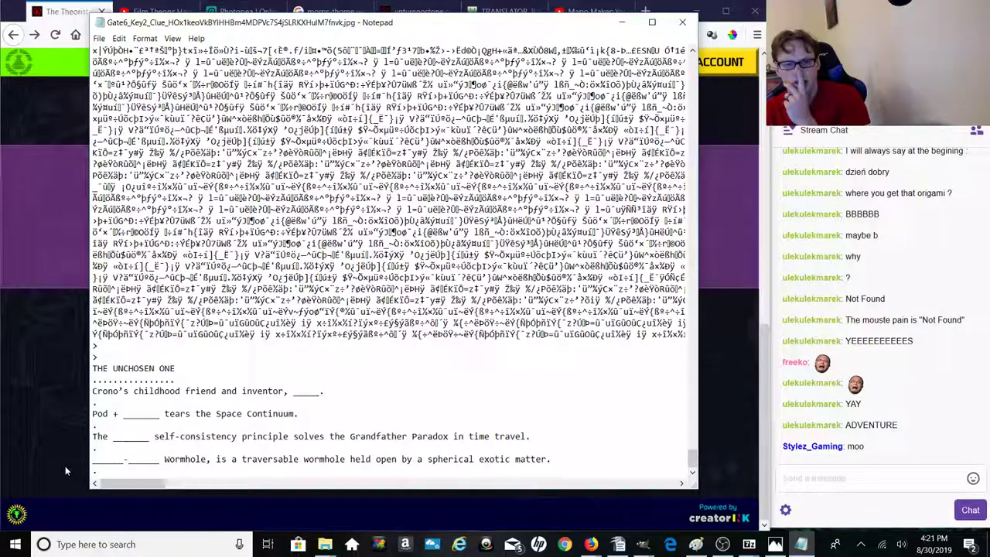
Step: Return to the Gate 6 page in the browser and examine the maze's names and red letters
click(65, 466)
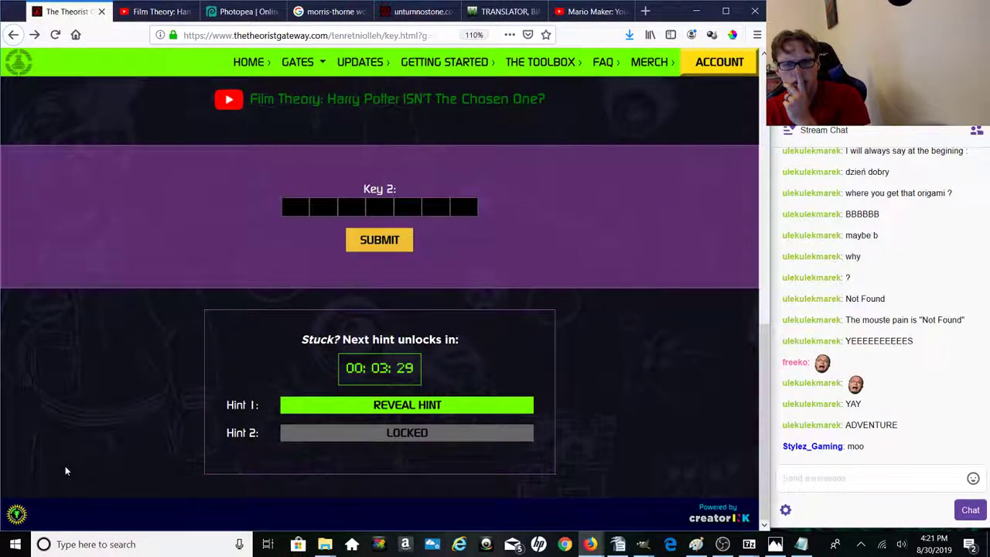
scroll(66, 470, up, 8)
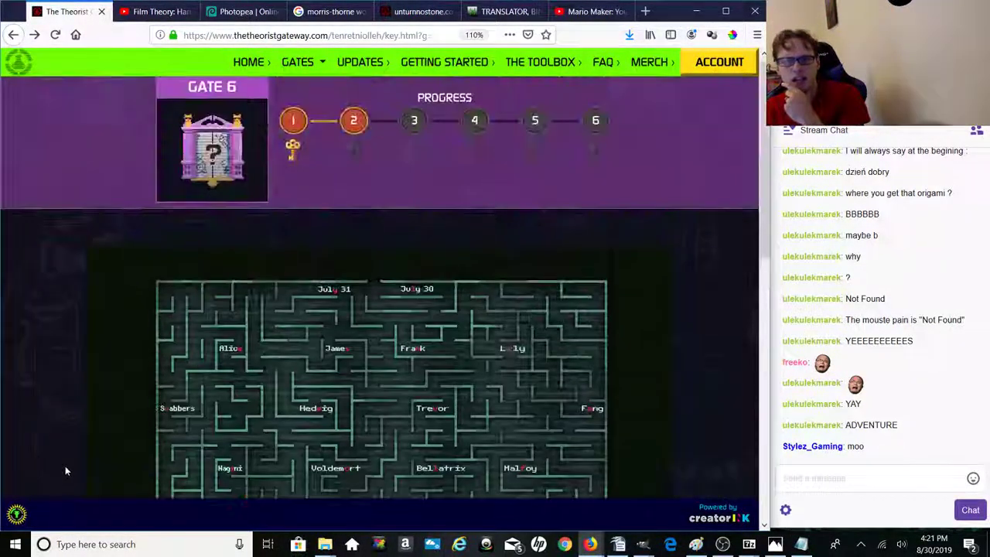
scroll(65, 470, down, 4)
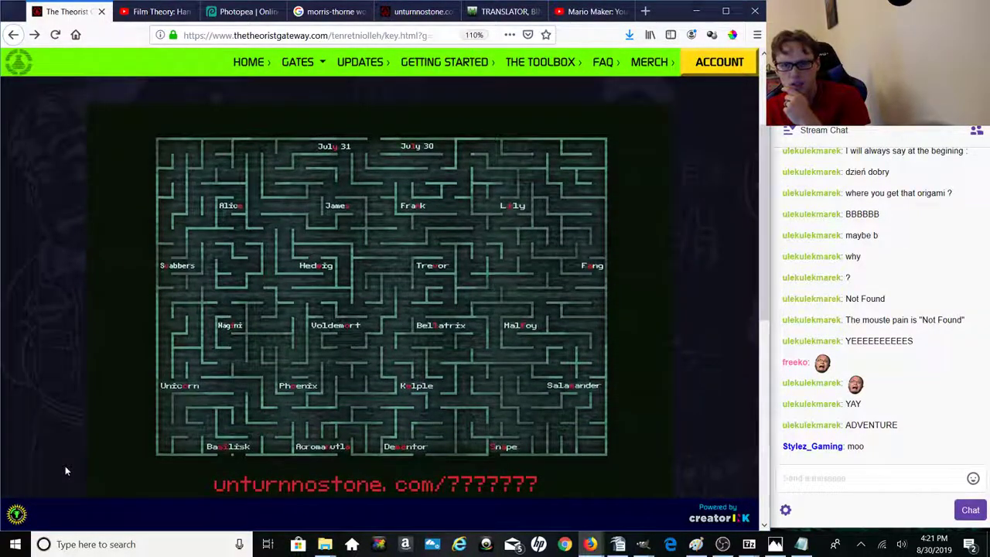
scroll(65, 471, up, 1)
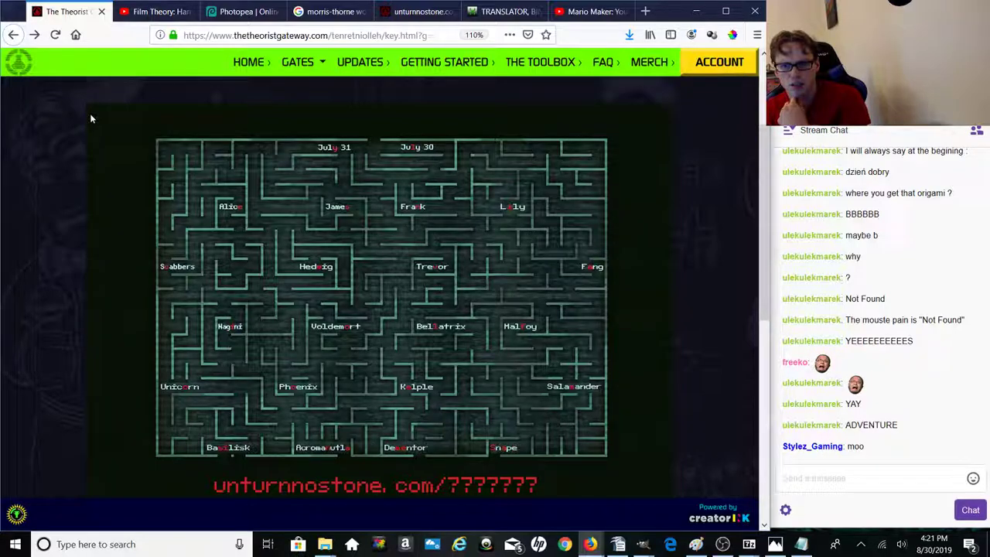
Step: Play the "Film Theory: Harry Potter ISN'T The Chosen One?" video, skip to 4:57, and pause it at 6:06
click(164, 12)
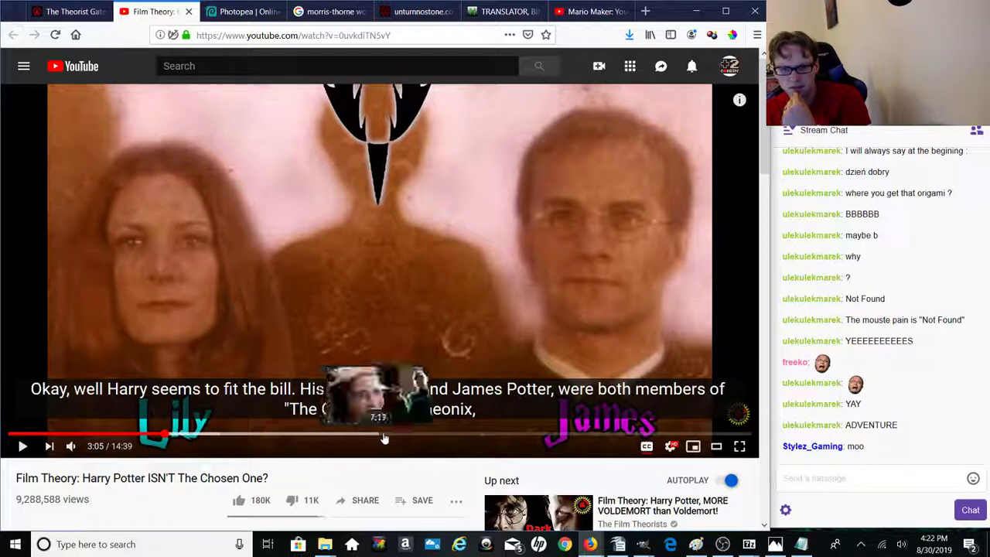
click(21, 447)
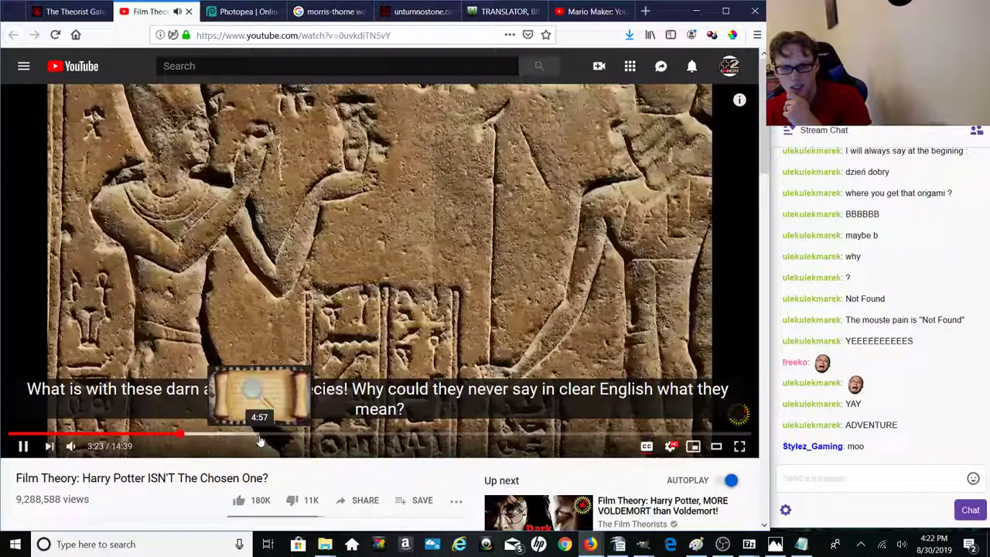
click(260, 438)
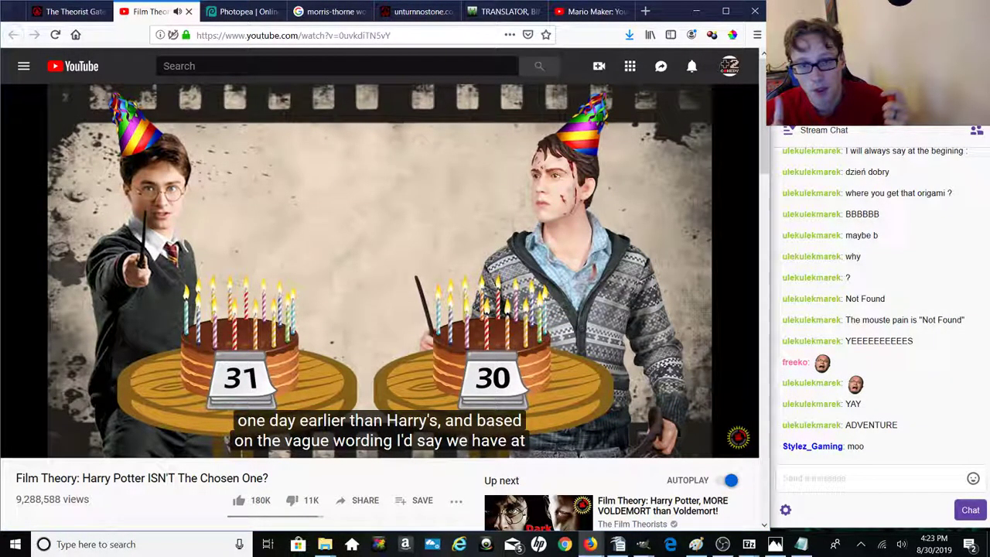
key(space)
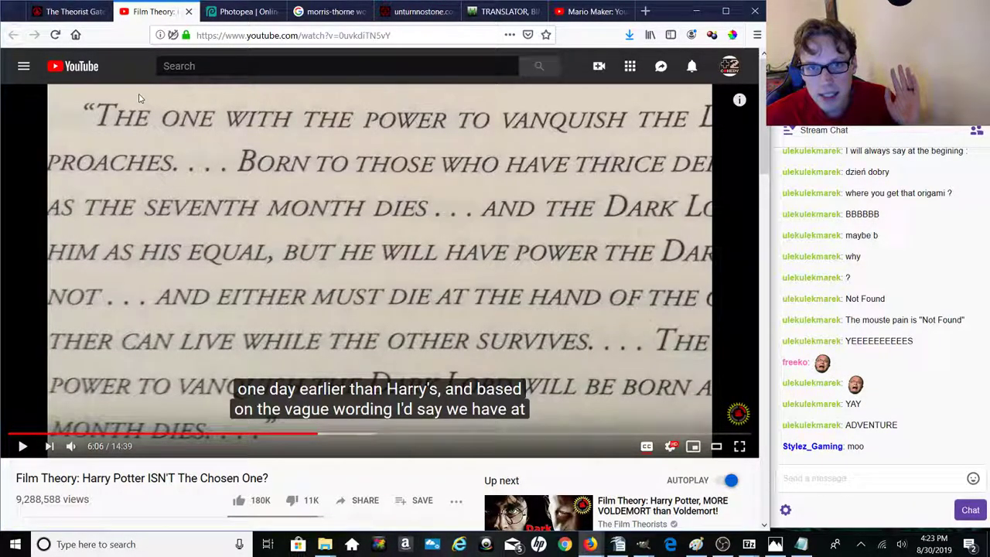
Step: Bring up the maze page beside the Scratch paper document in OpenOffice Writer and replace the document's word list with "nel"
key(ctrl+shift+Tab)
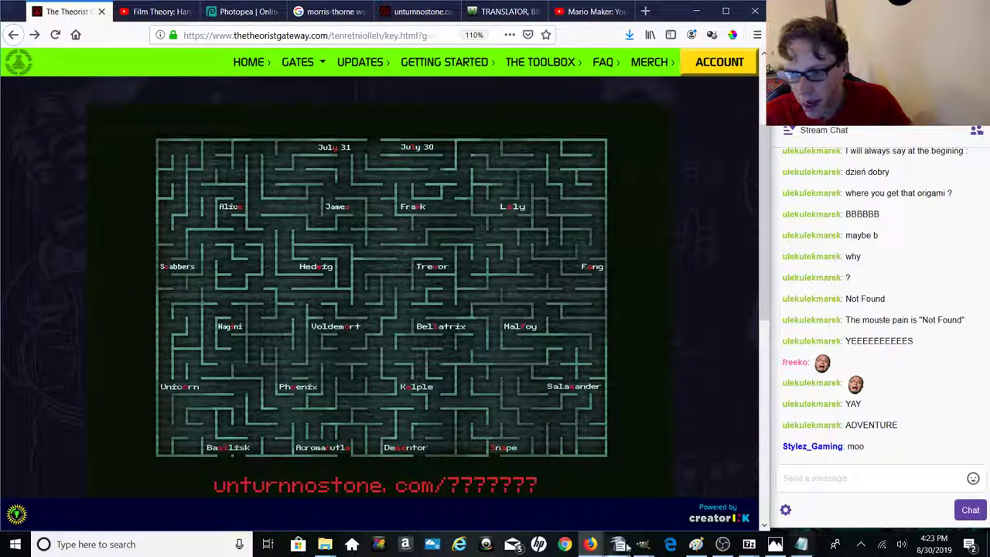
mouse_move(626, 546)
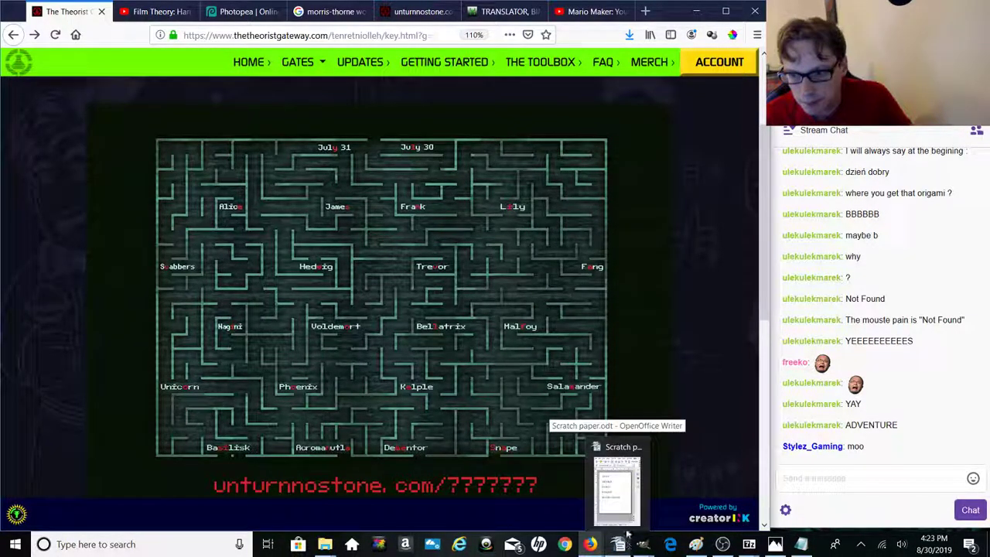
click(627, 534)
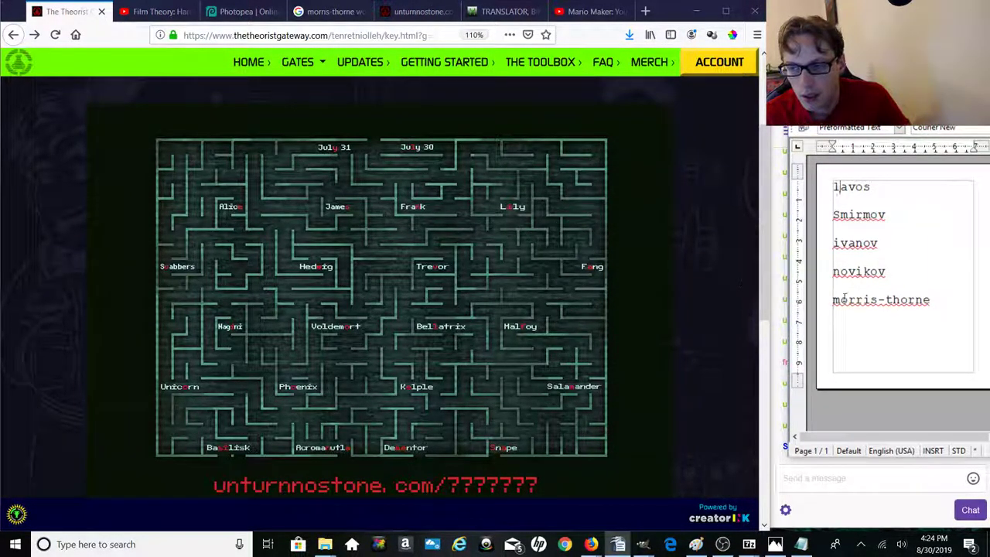
drag(936, 306, 833, 190)
key(BackSpace)
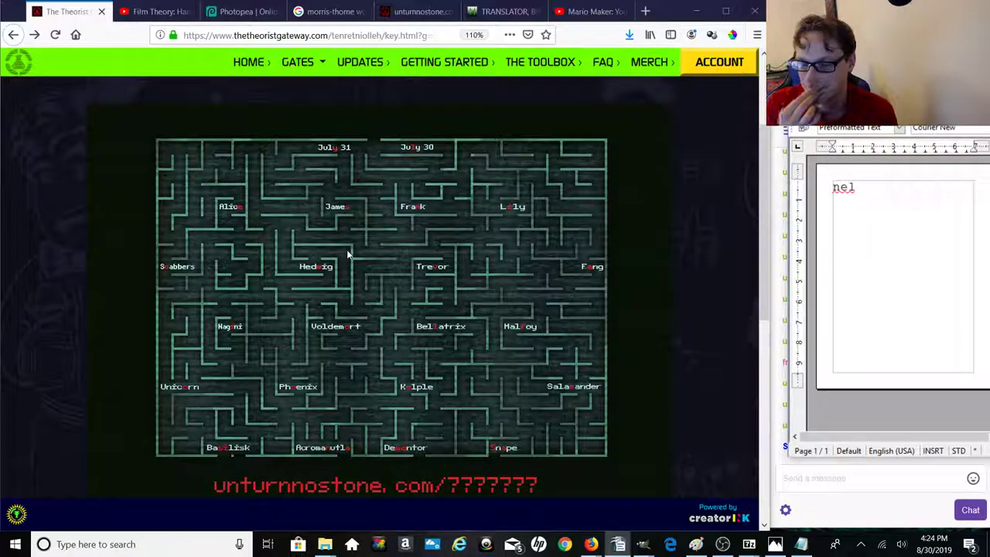
Step: Resume the Film Theory video from 6:06 and replace "nel" in the scratch document with "len"
click(152, 17)
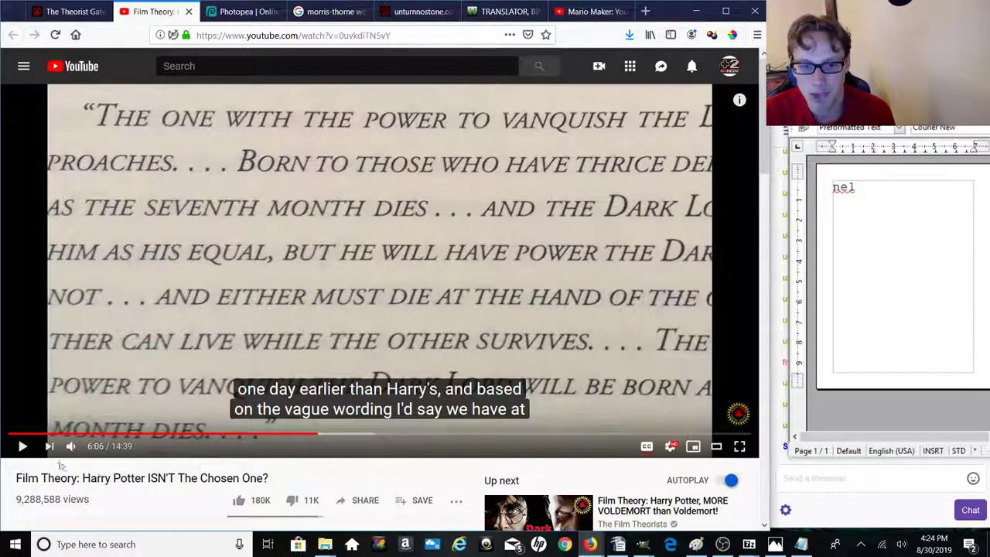
click(23, 447)
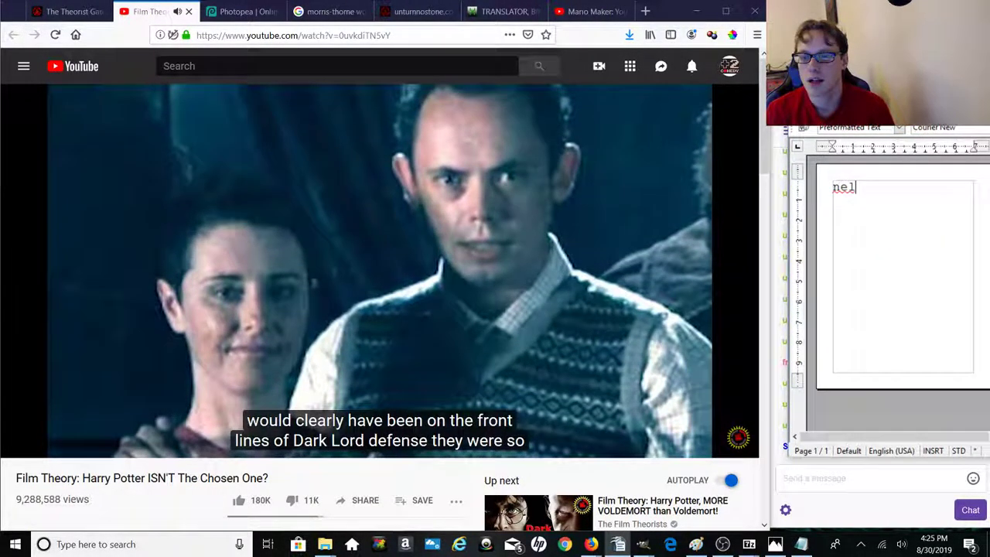
key(BackSpace)
key(BackSpace)
key(BackSpace)
text(l)
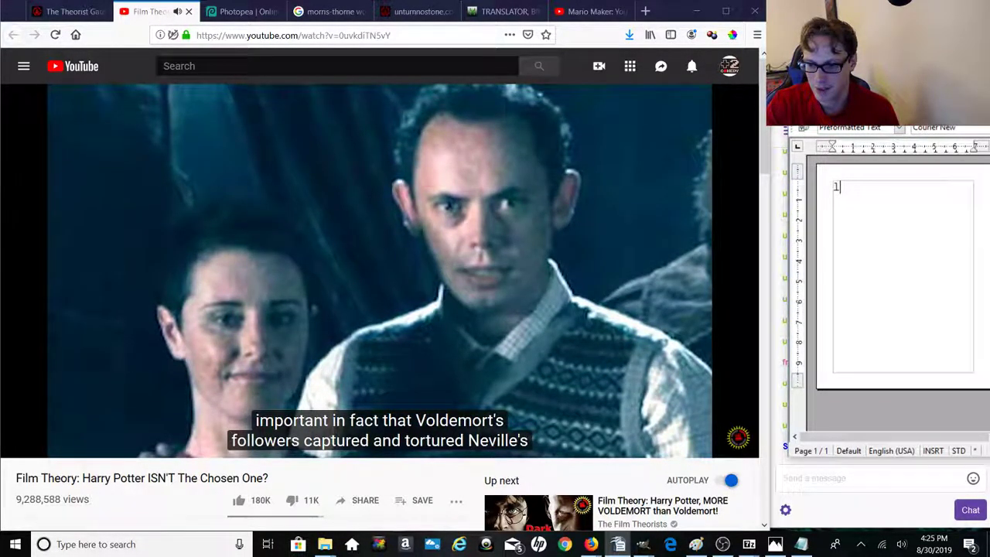
text(en)
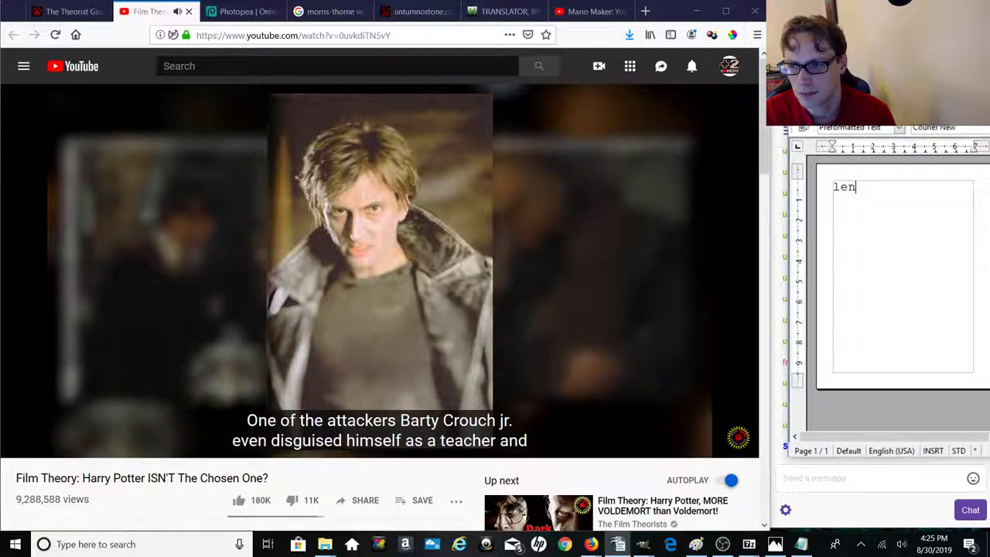
Step: Compare the maze's names with the Film Theory video as it plays on, and pause the video at 8:49
click(69, 11)
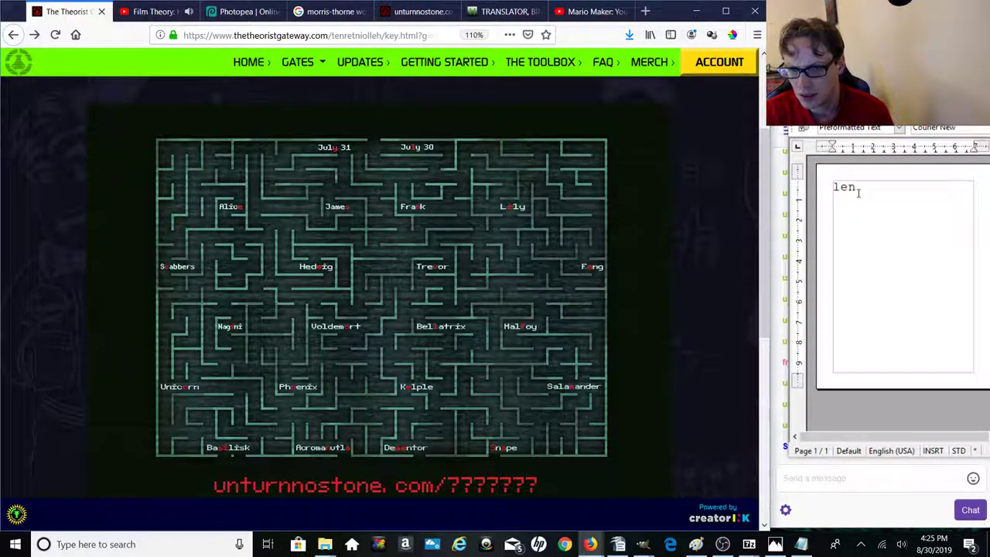
click(168, 16)
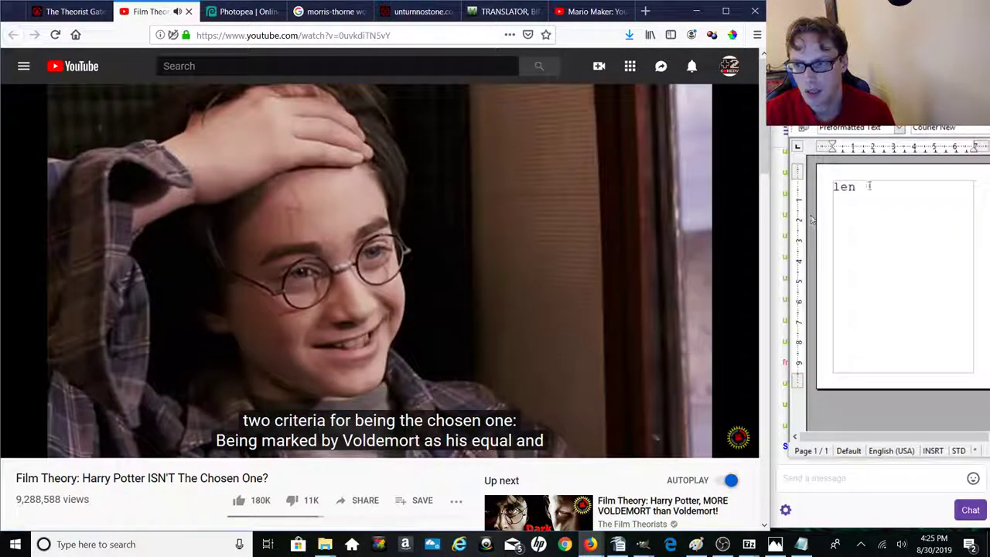
click(856, 190)
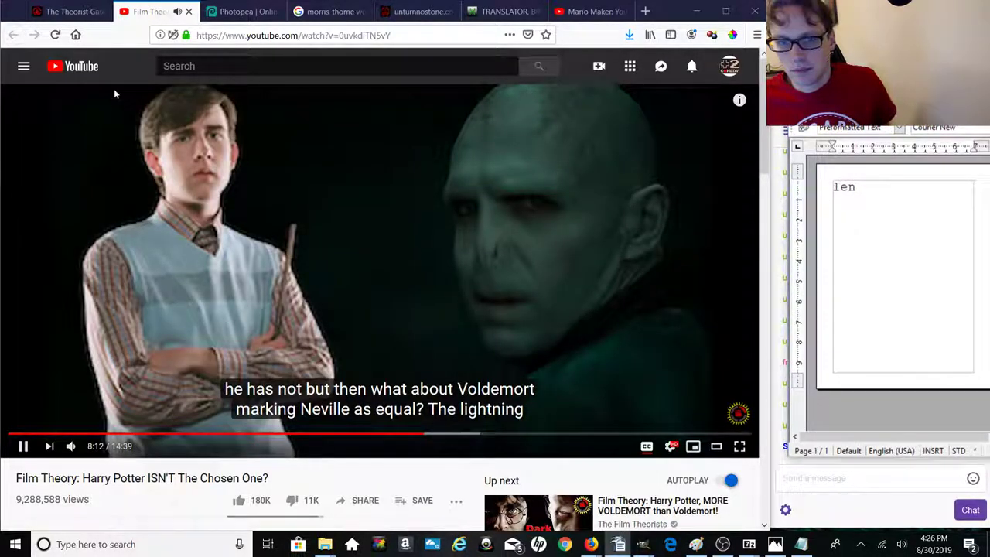
click(86, 14)
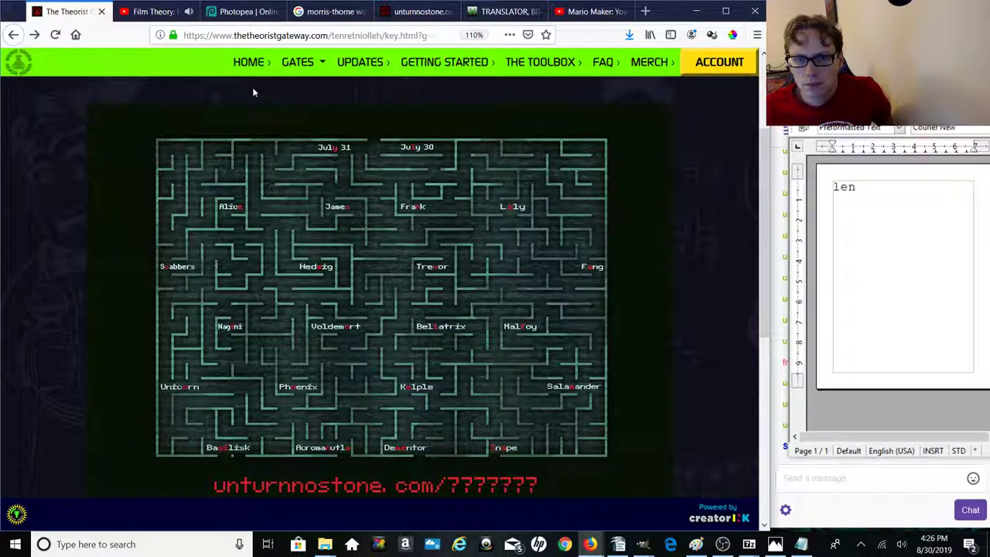
click(167, 13)
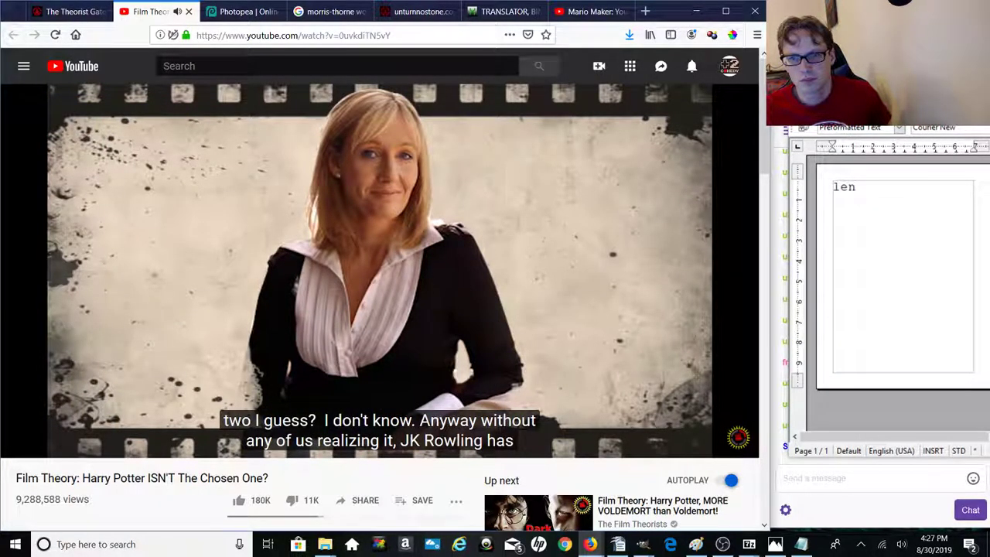
click(23, 445)
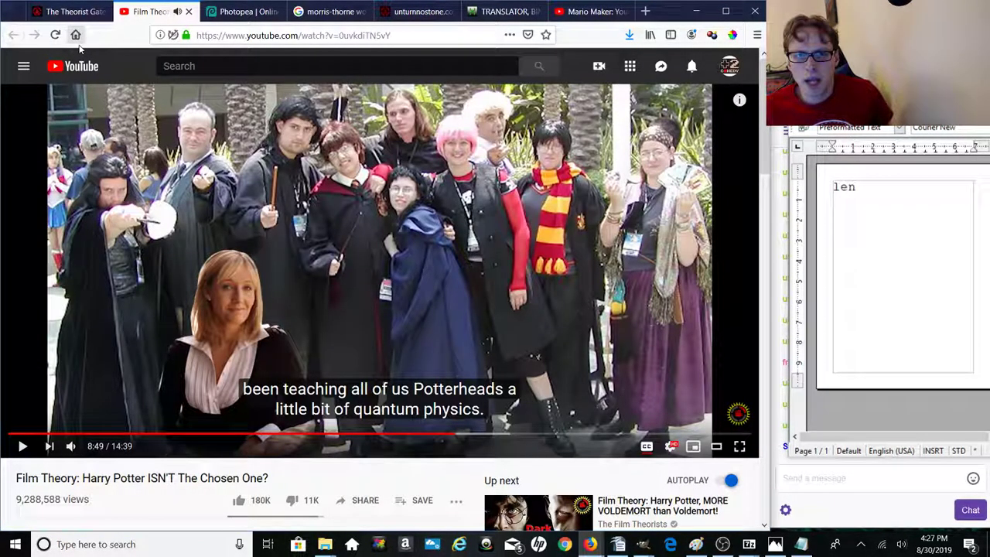
Step: Return to the maze page and note its letters in the scratch document as "Len" with "yisw" on a separate line below
click(69, 11)
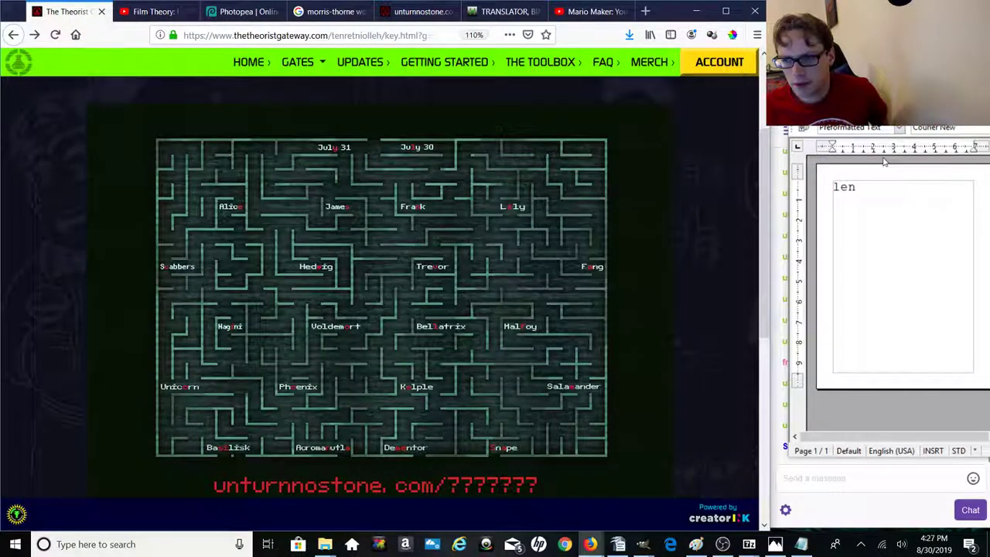
click(836, 194)
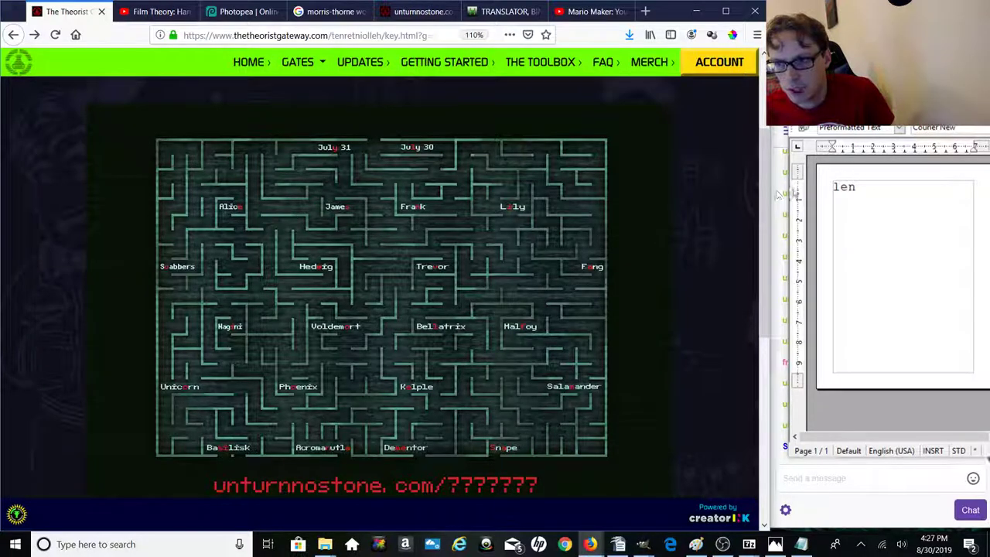
click(847, 193)
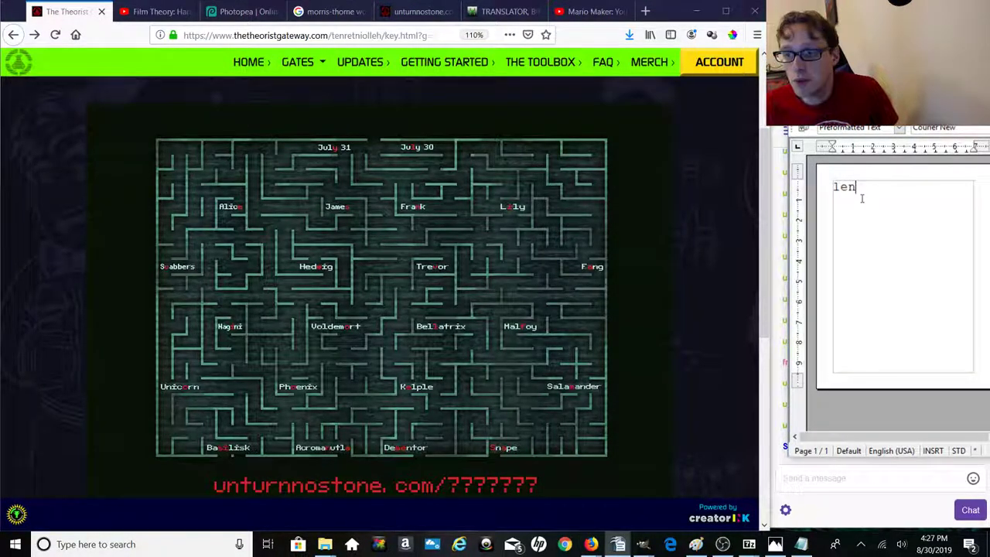
text(len)
key(Return)
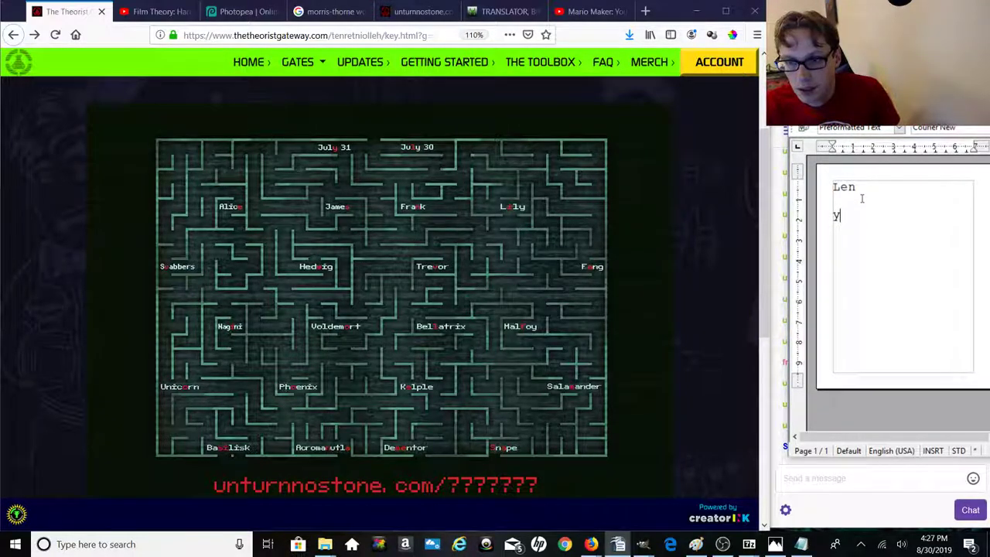
text(i)
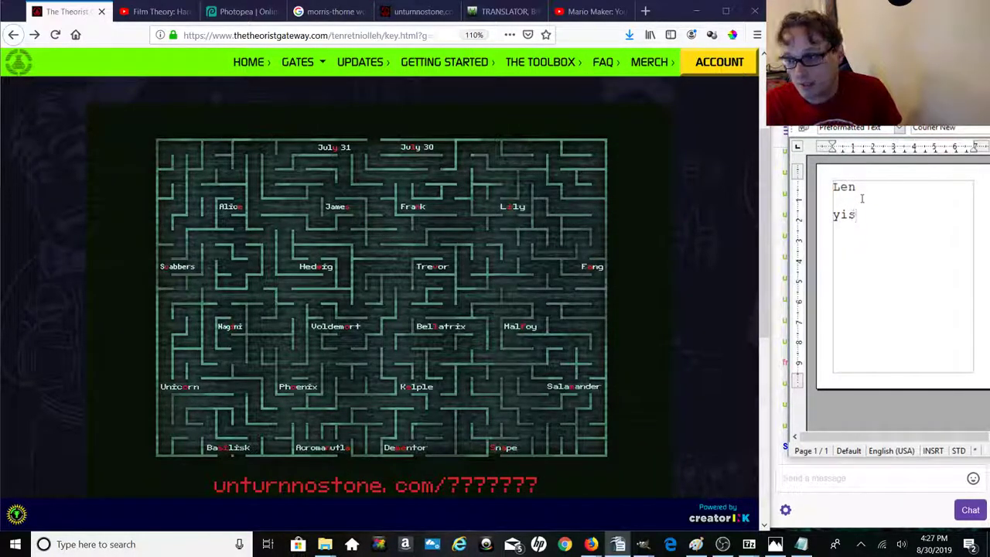
text(s)
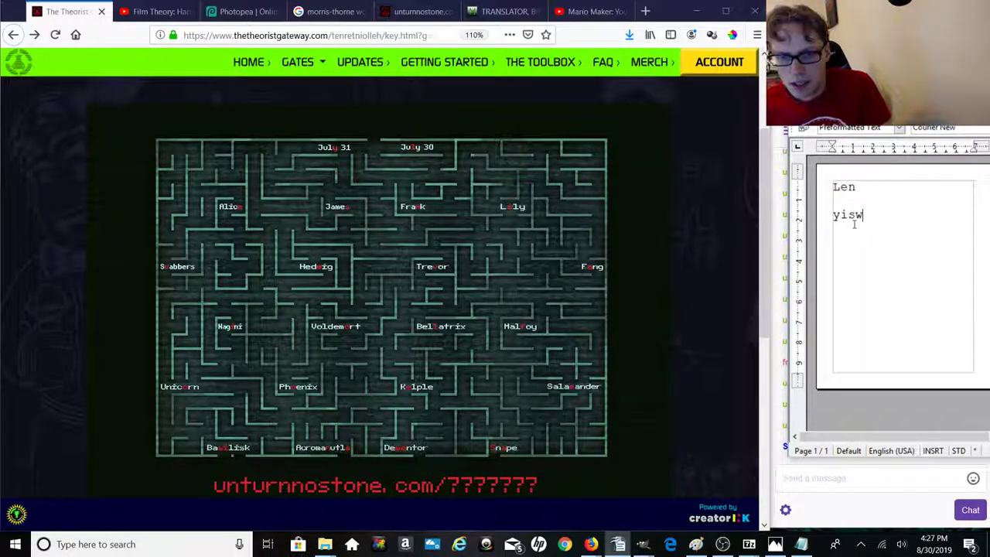
Step: Extend the scratch document's first line to "Lenv??sa" and its second line to "yisw??"
key(Left)
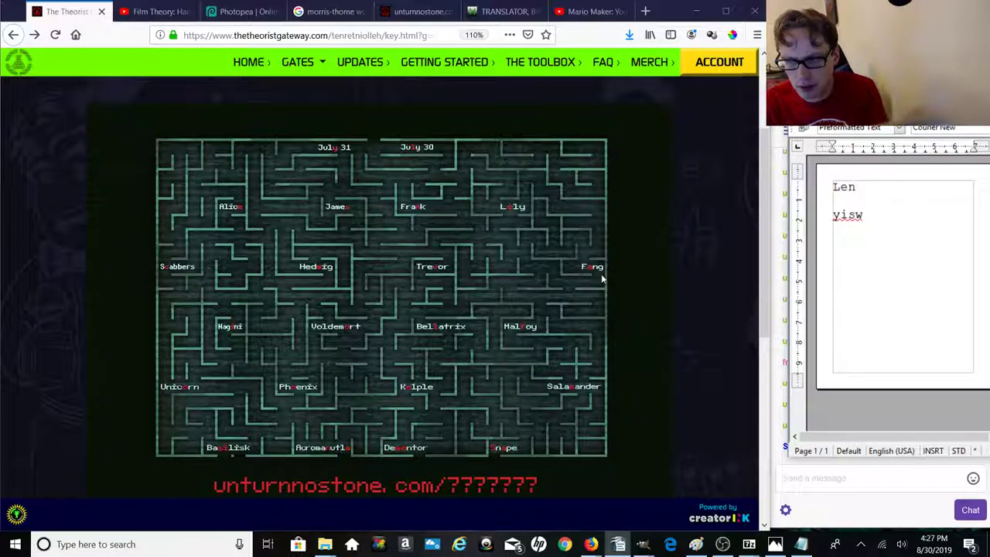
text(v)
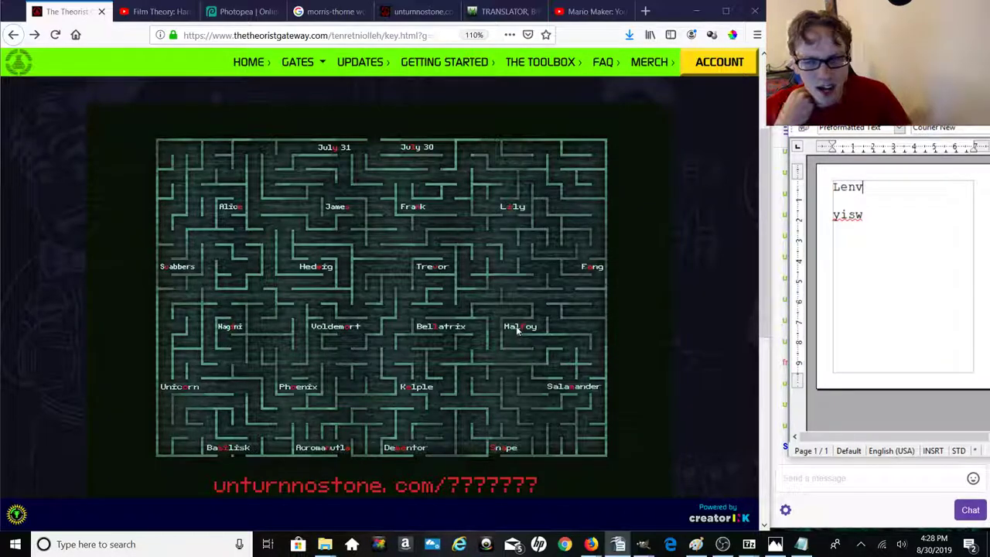
text(??)
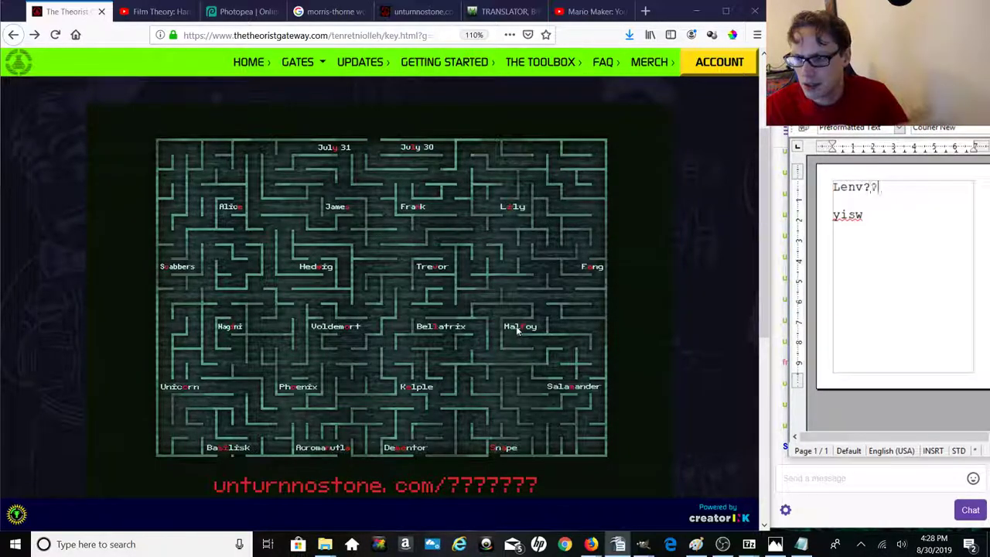
key(Down)
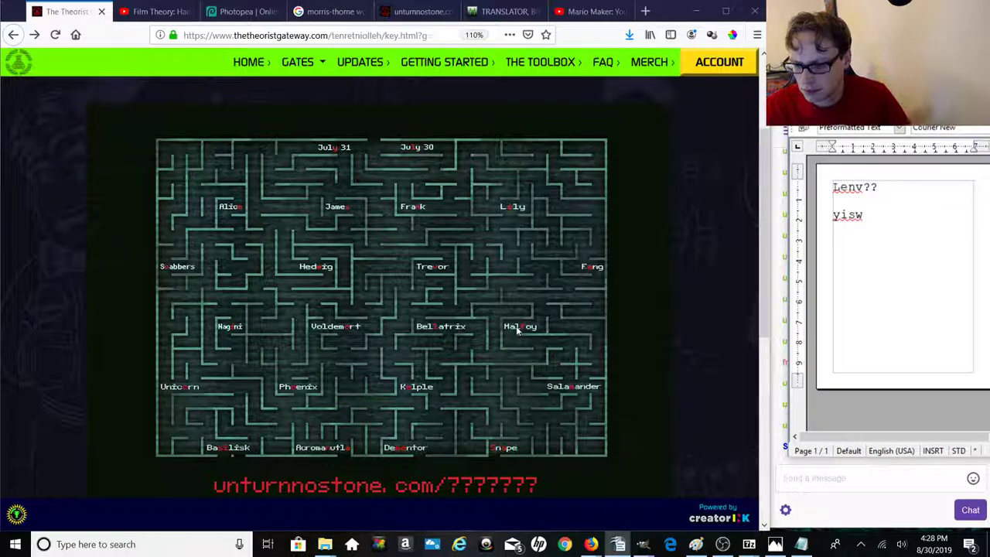
text(??)
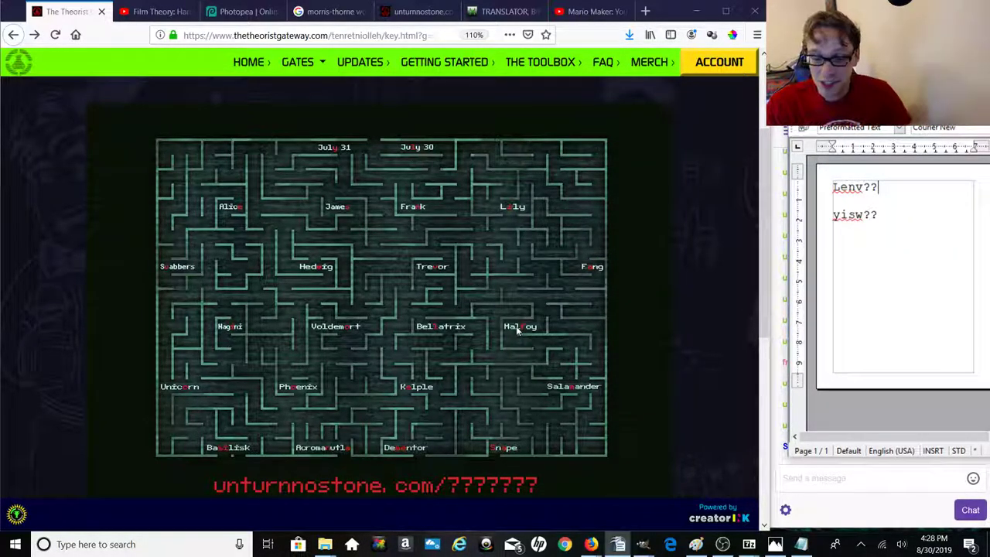
text(sa)
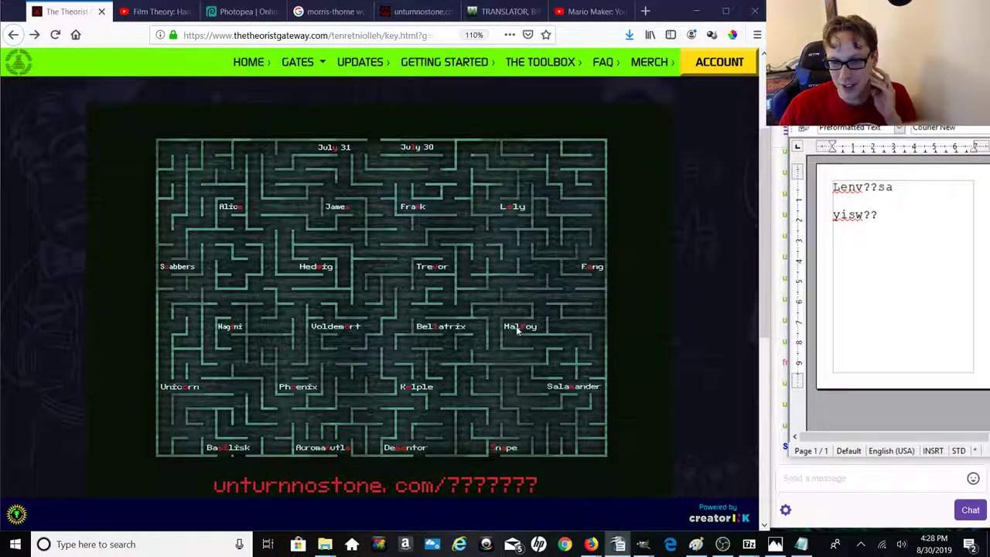
key(Left)
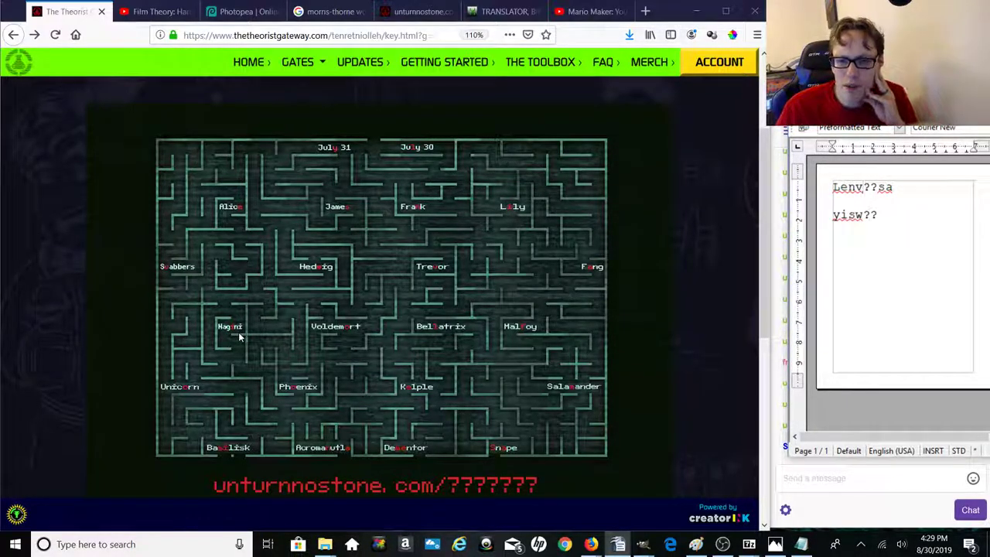
key(Left)
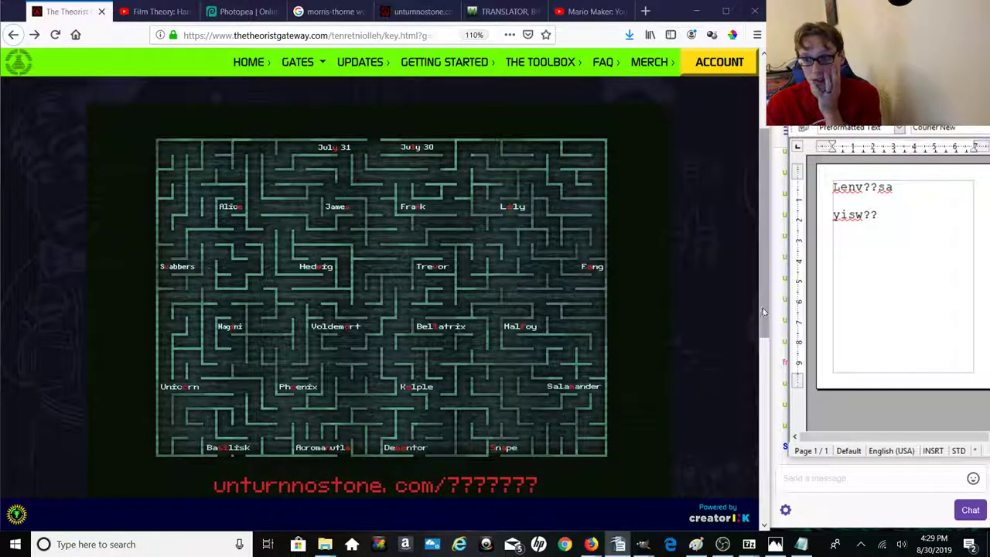
Step: Reveal and read Hint 2 for Key 2, close it, and return to the Film Theory video
drag(763, 312, 750, 450)
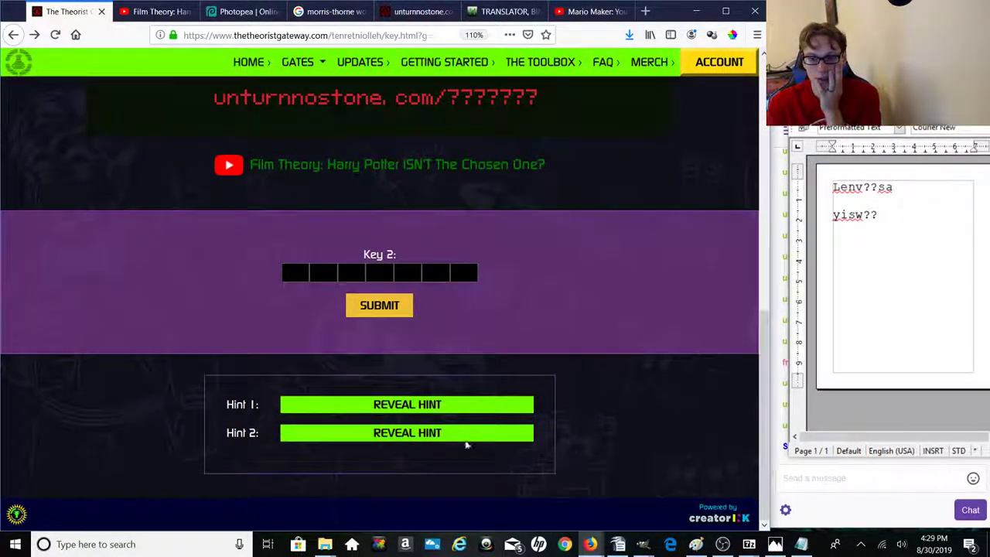
click(462, 436)
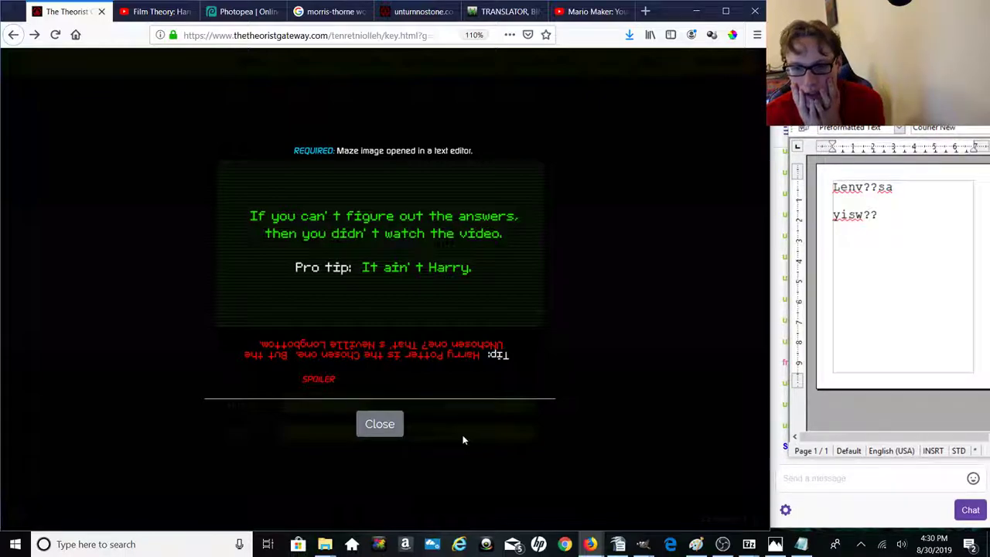
click(384, 425)
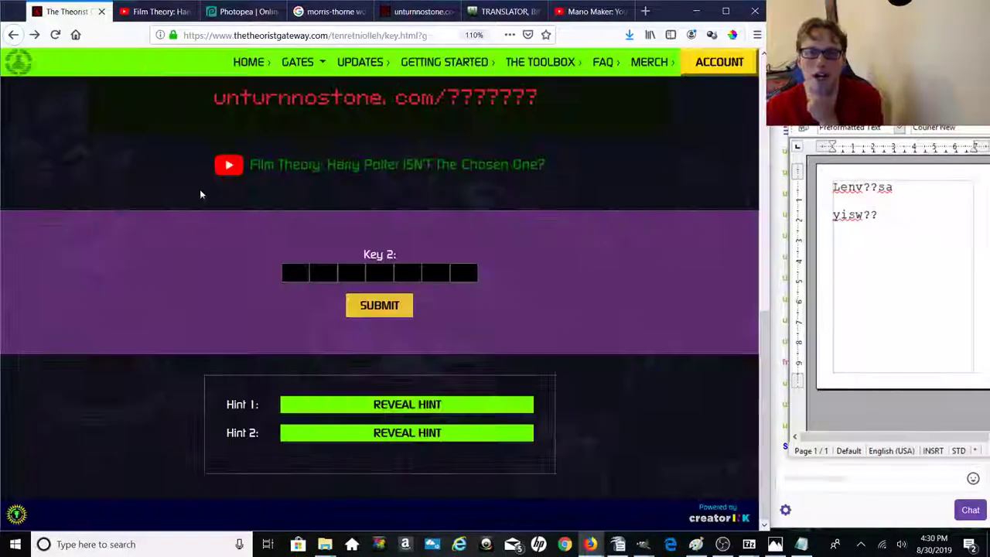
click(152, 11)
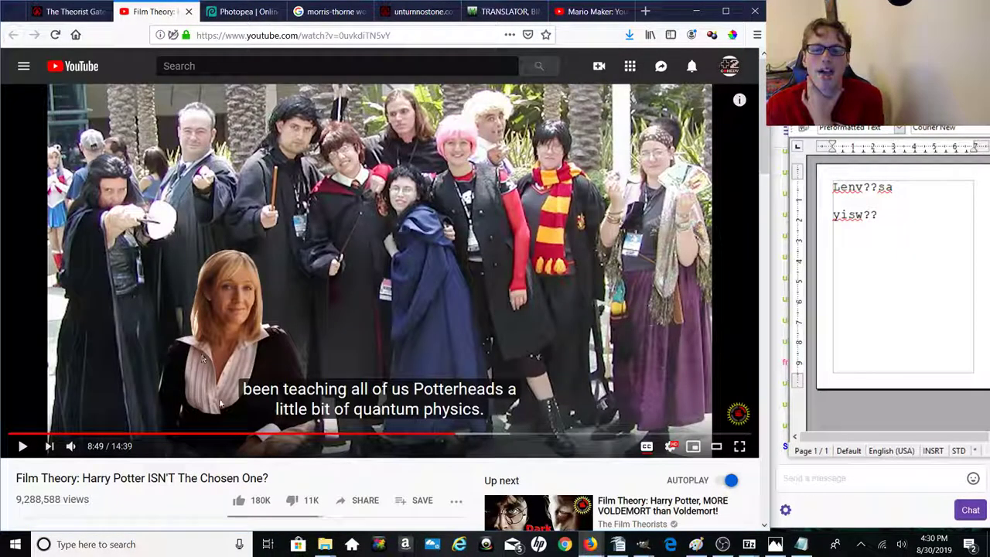
Step: Resume the Harry Potter theory video and, using the maze clues, replace the first question mark in "Lenv??sa" with i
click(23, 449)
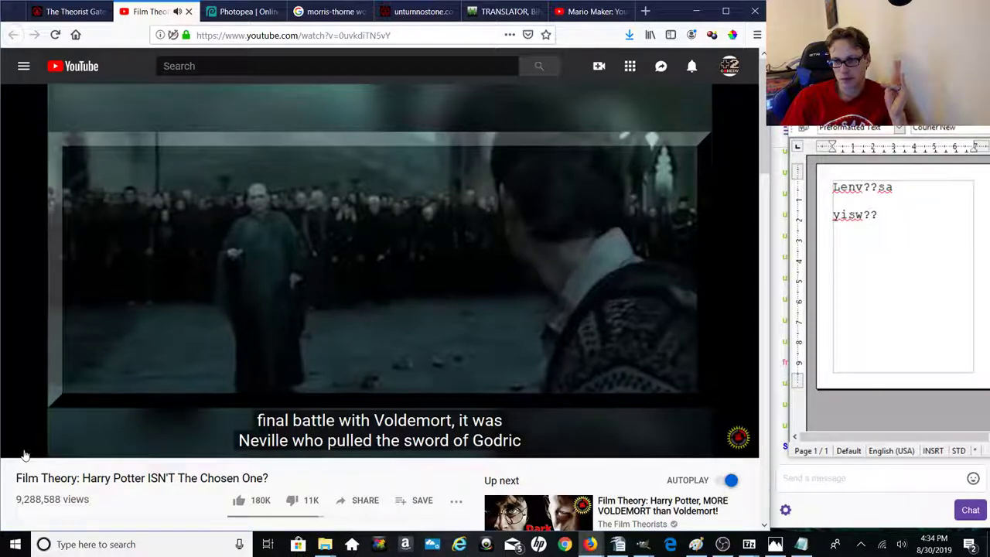
key(ctrl+shift+Tab)
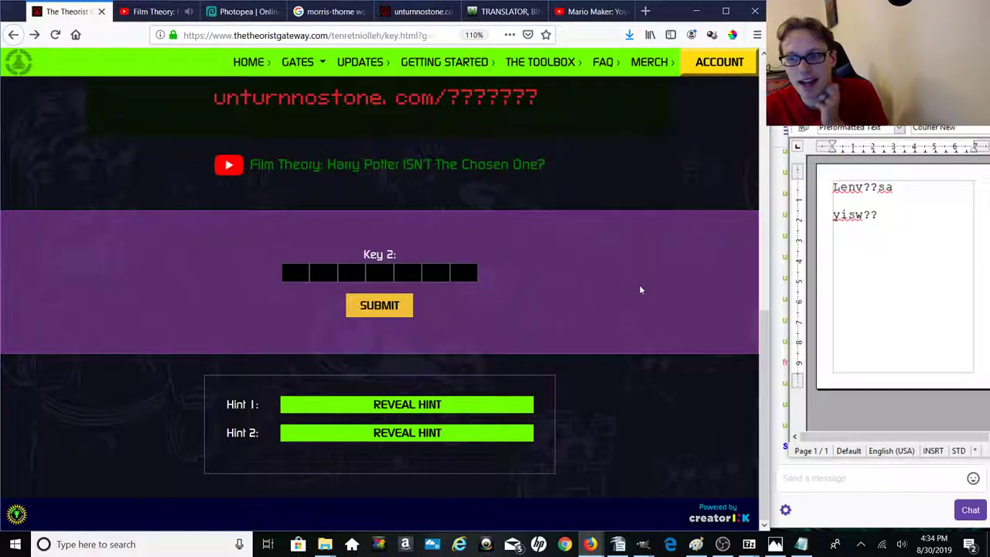
scroll(639, 290, up, 5)
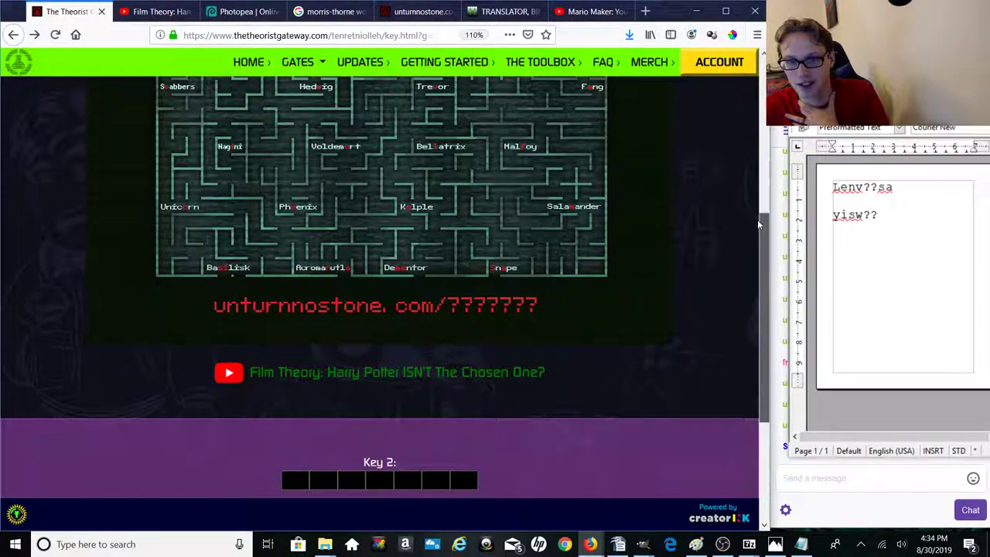
scroll(757, 219, up, 2)
text(i)
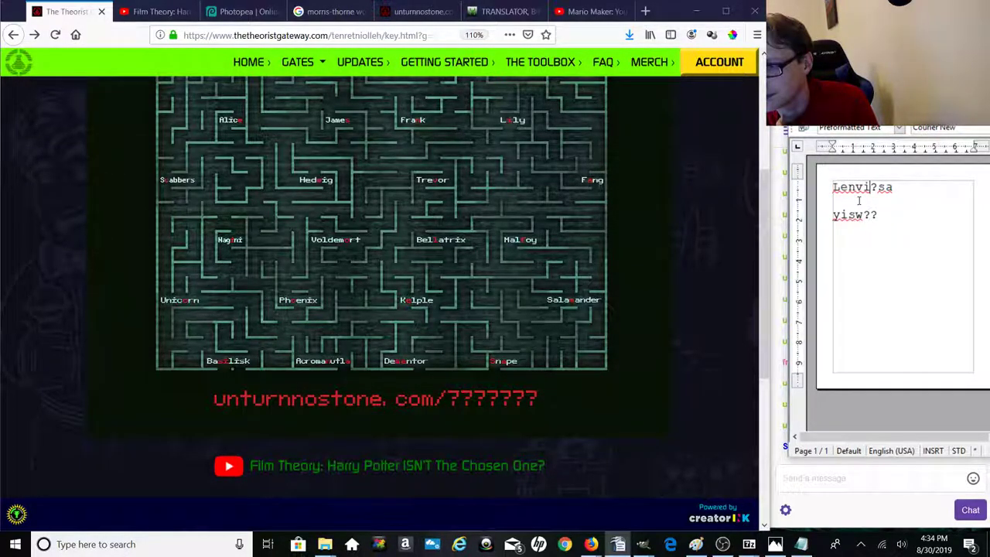
Step: Search Google for "lenviesa" in place of the wormhole query
click(332, 12)
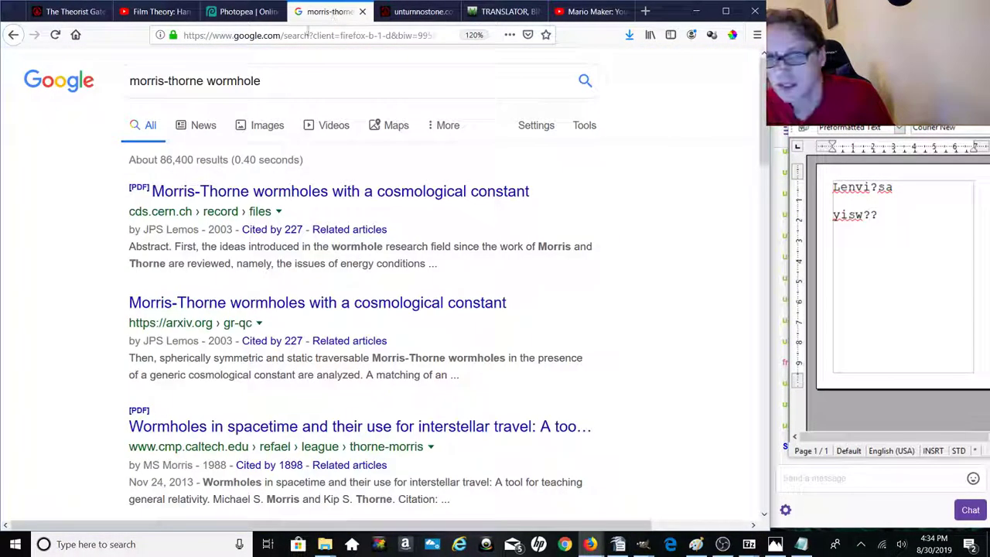
double_click(270, 77)
triple_click(272, 78)
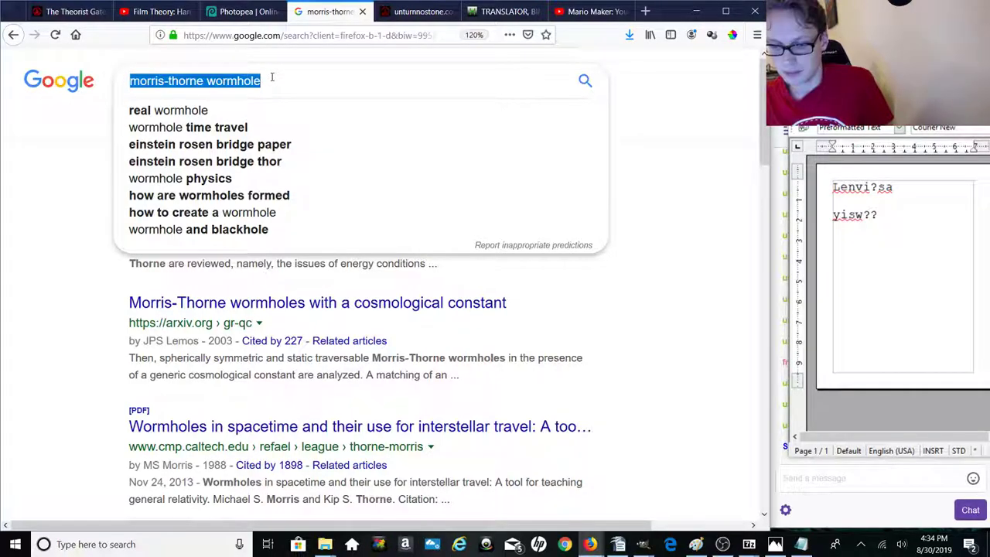
text(len)
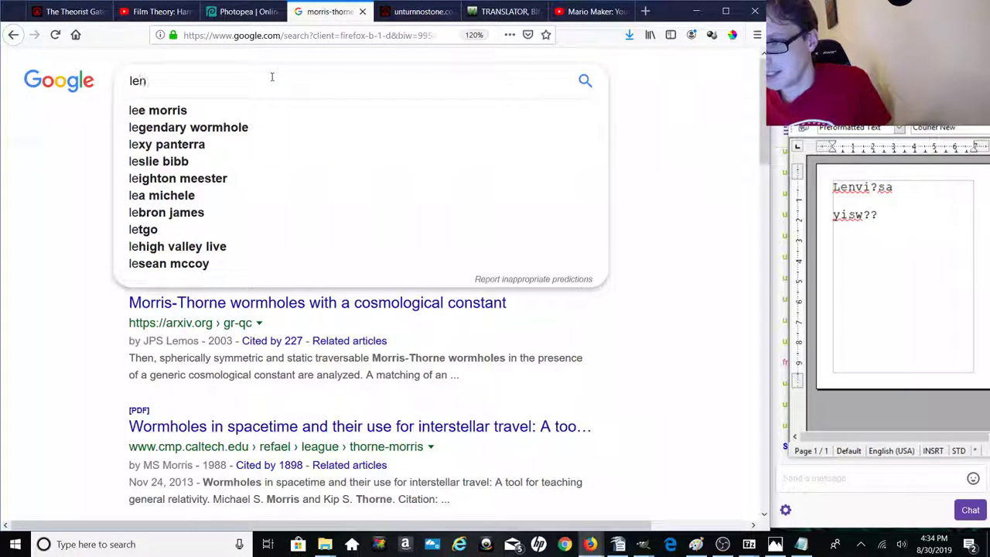
text(viesa)
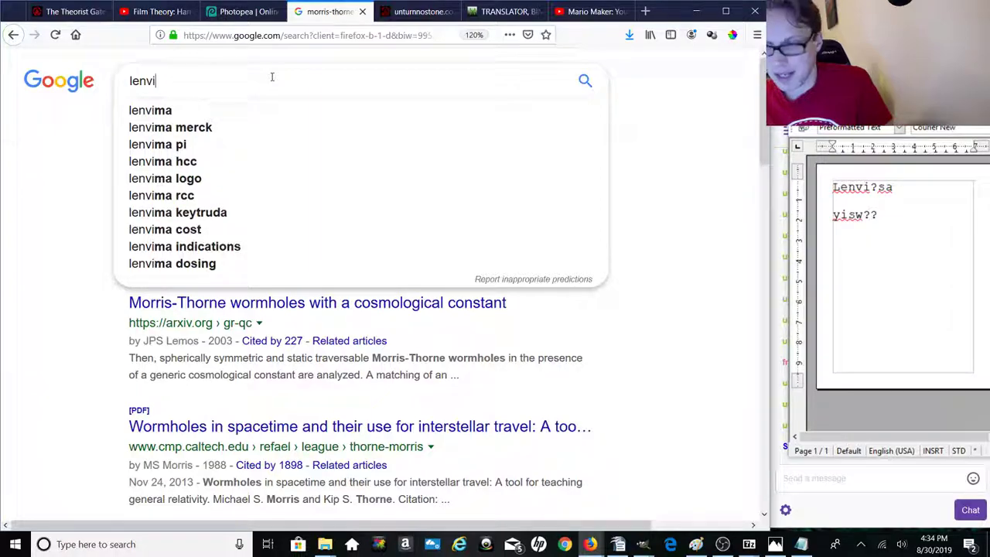
key(Return)
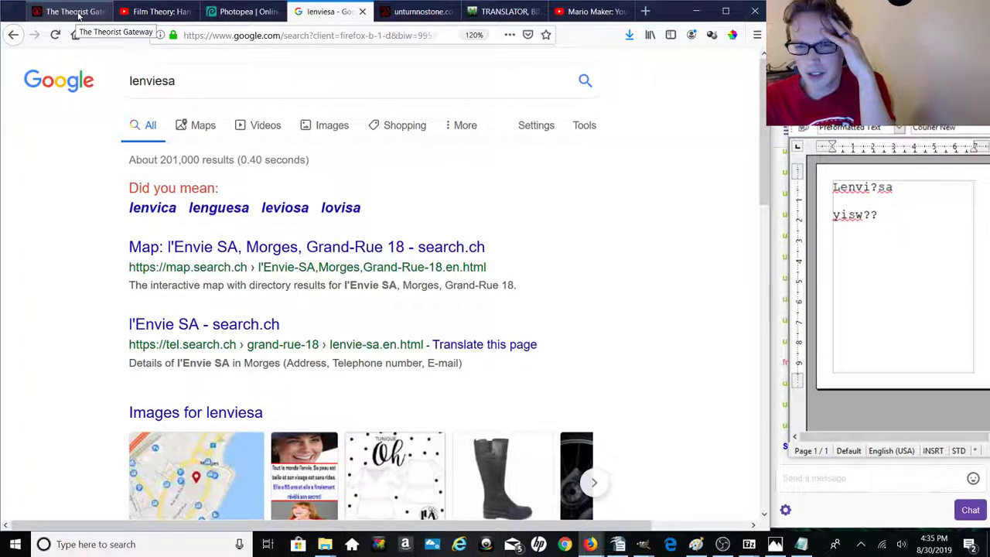
Step: Try to open the puzzle site's hidden page at unturnnostone.com/liviosa in place of the lavos page
click(155, 12)
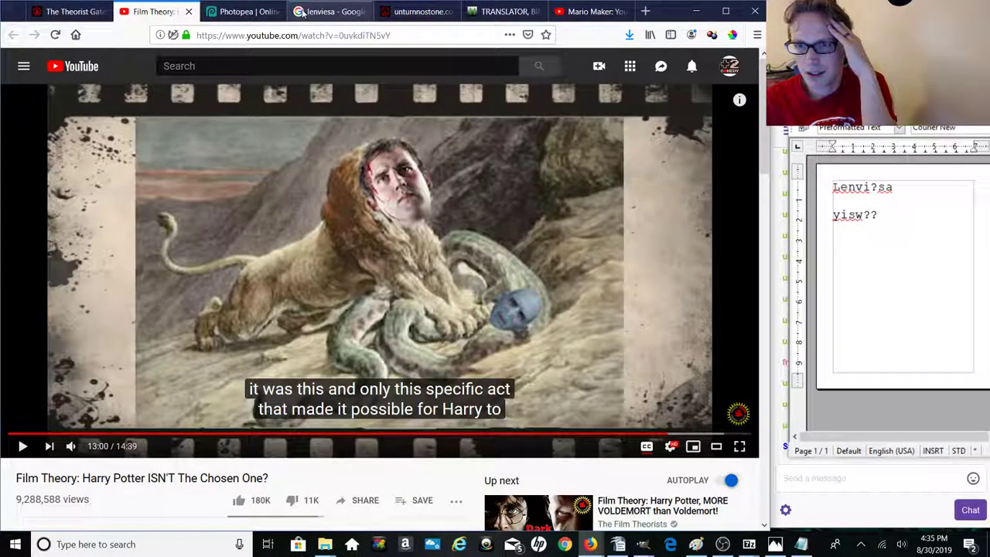
click(410, 12)
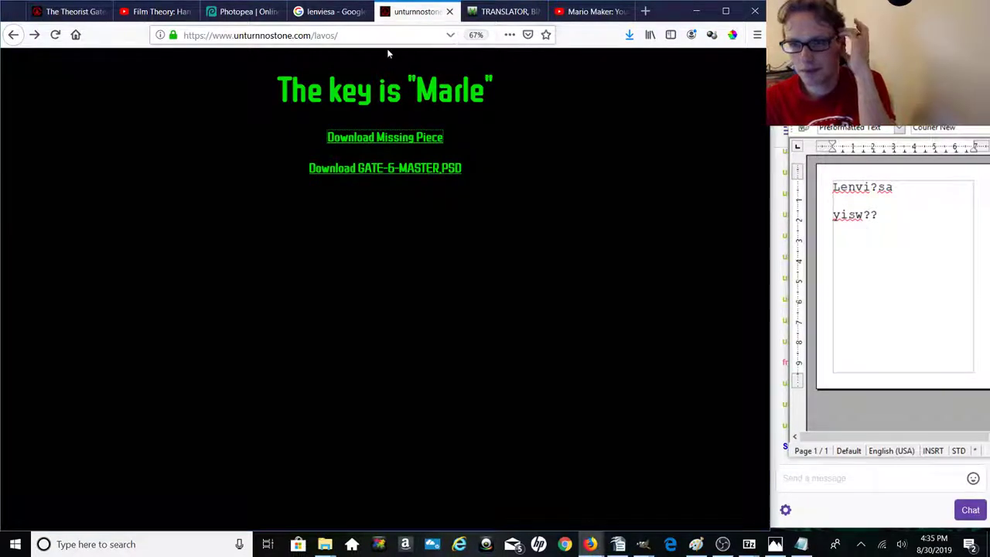
click(363, 34)
click(350, 34)
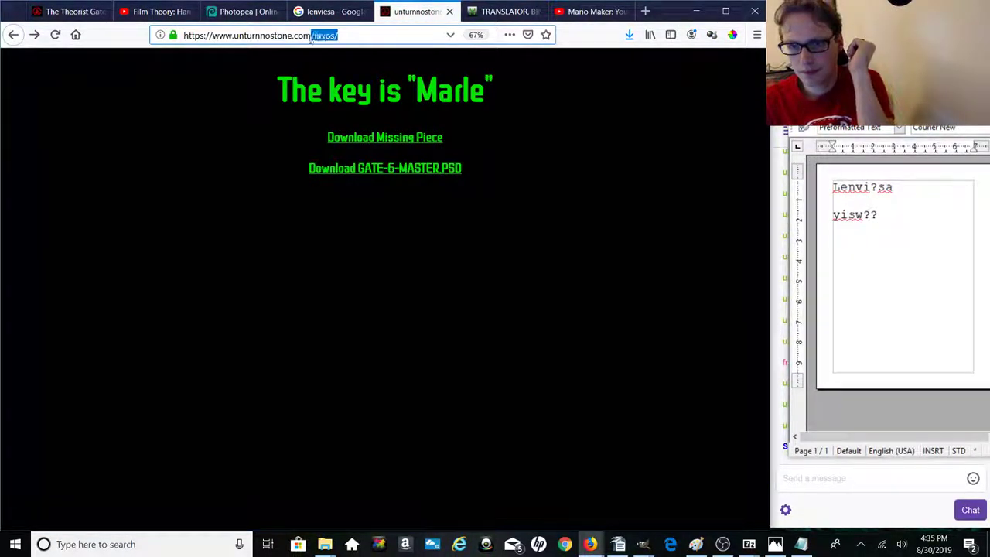
text(li)
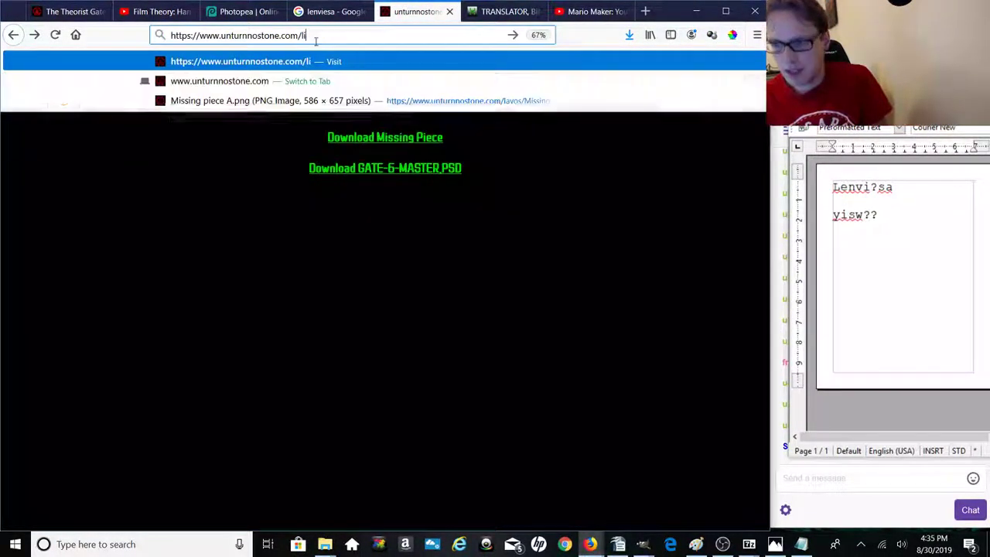
text(ci)
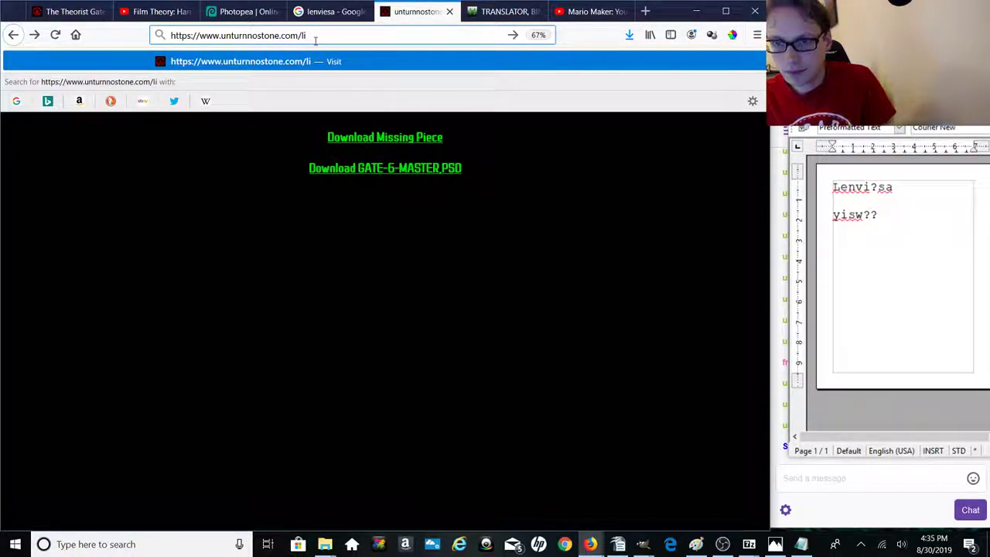
text(c)
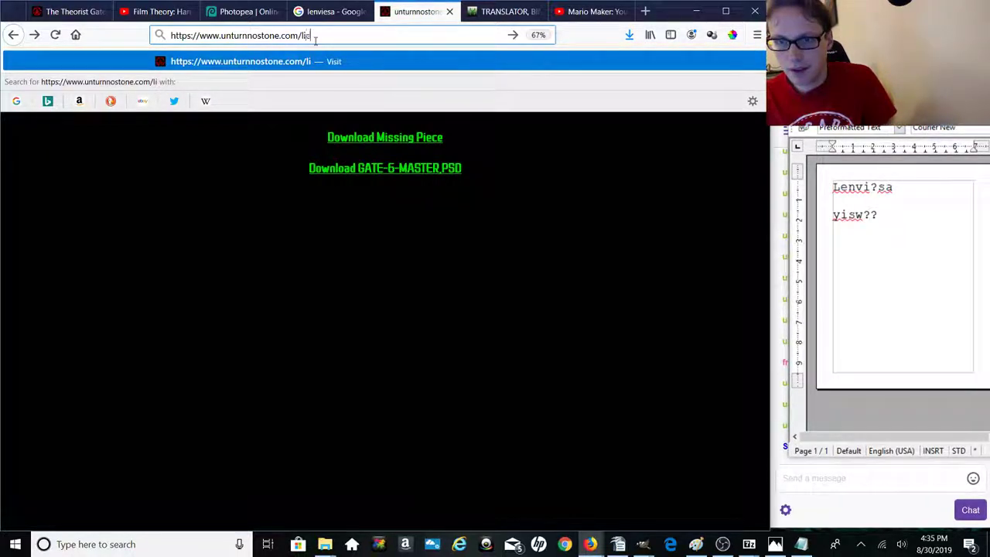
text(i)
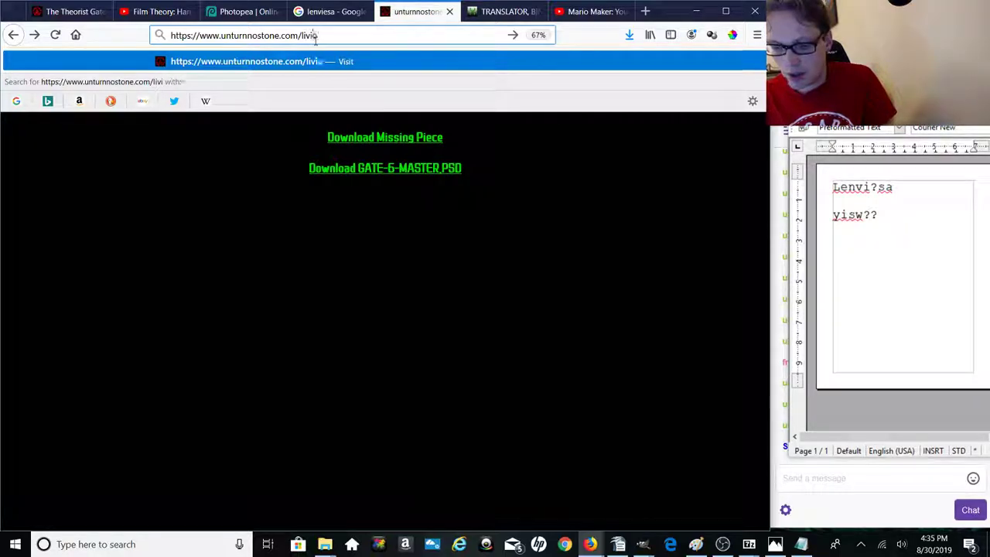
text(osa)
key(Return)
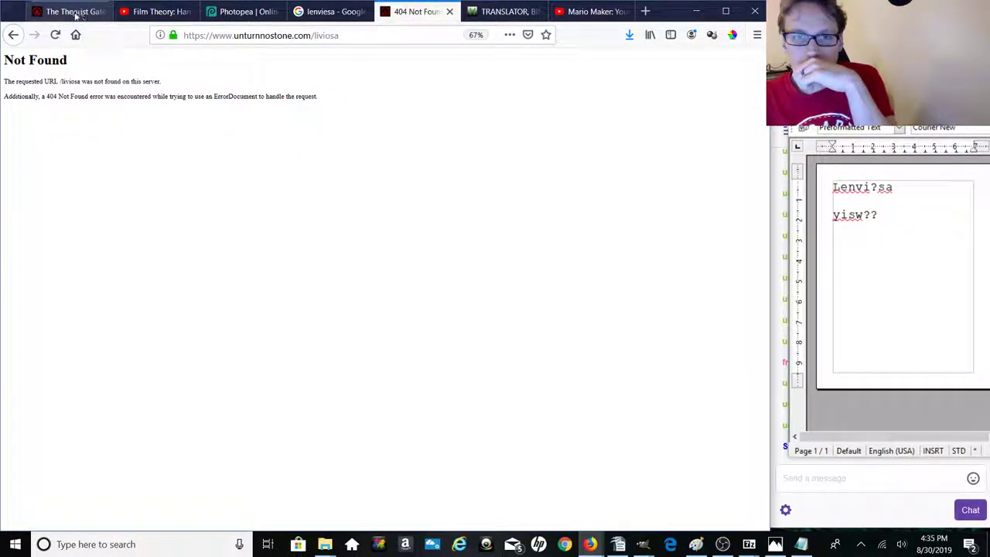
Step: Return to the Google results for lenviesa and look up the suggested spelling "leviosa"
click(76, 11)
click(331, 12)
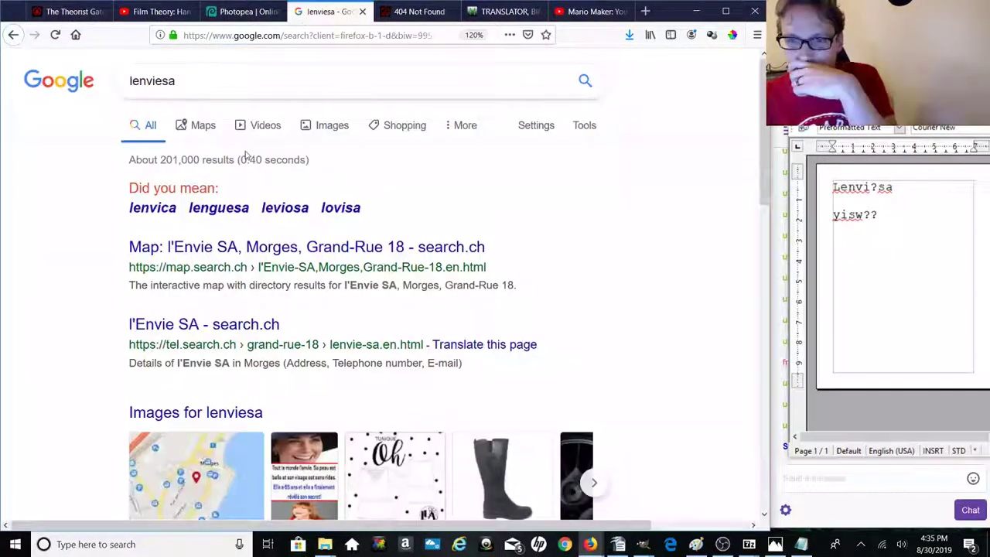
click(285, 207)
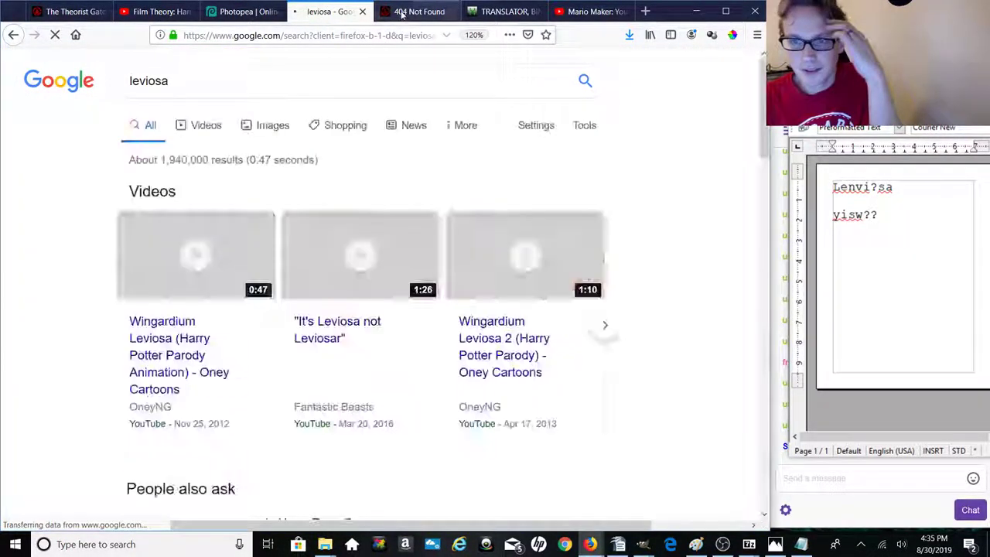
Step: Correct the puzzle page address to unturnnostone.com/leviosa and open the missing piece image linked there
click(402, 12)
click(368, 34)
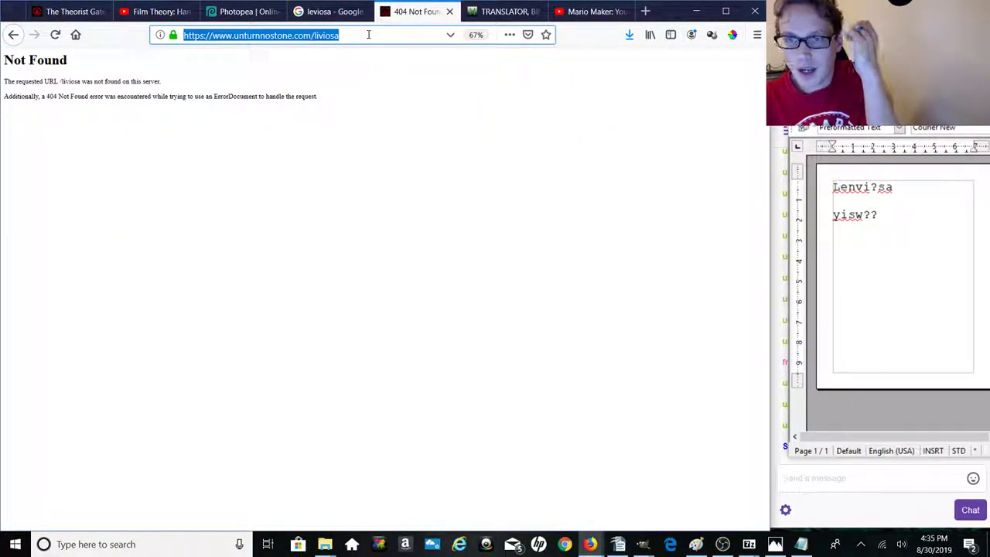
click(368, 35)
key(BackSpace)
key(BackSpace)
key(BackSpace)
key(BackSpace)
key(BackSpace)
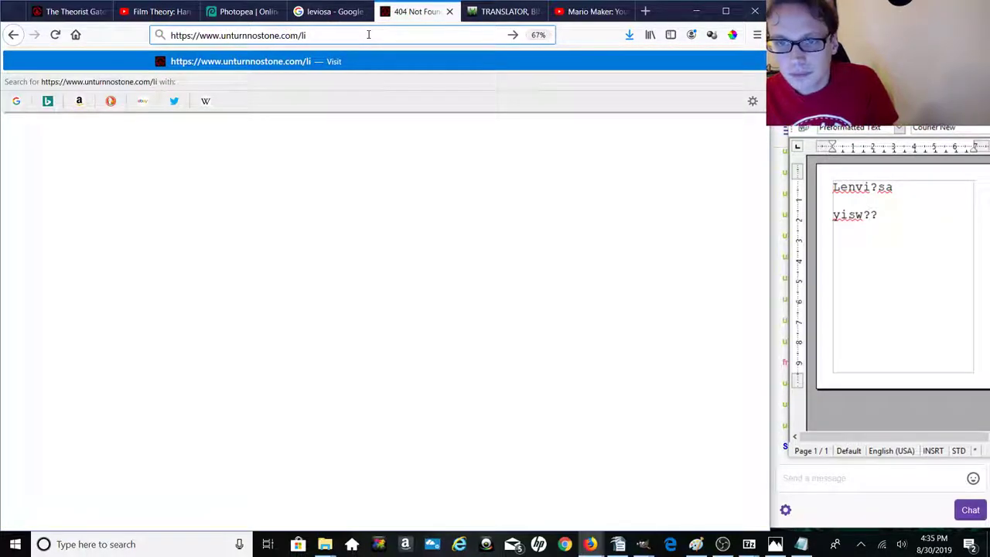
key(BackSpace)
text(ev)
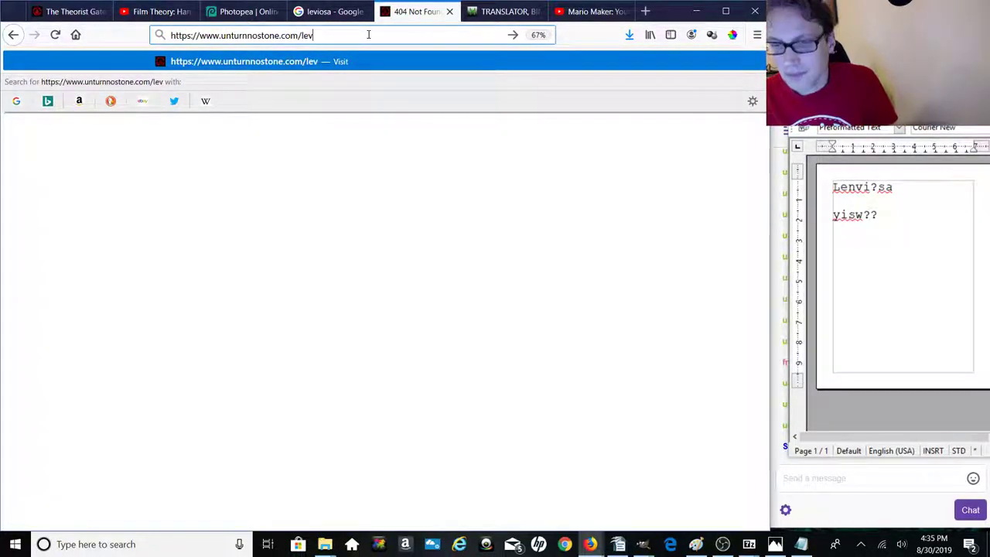
text(iosa)
key(Return)
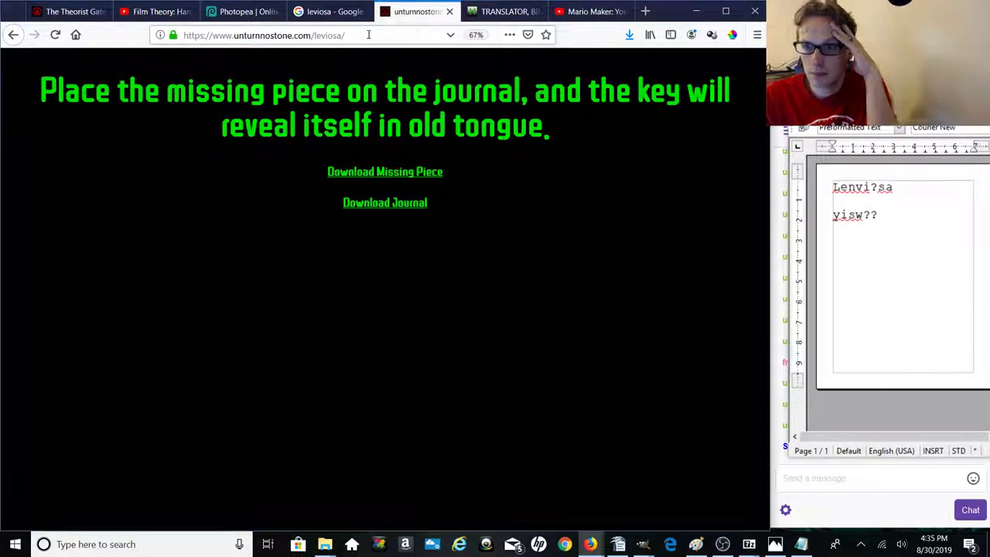
click(362, 173)
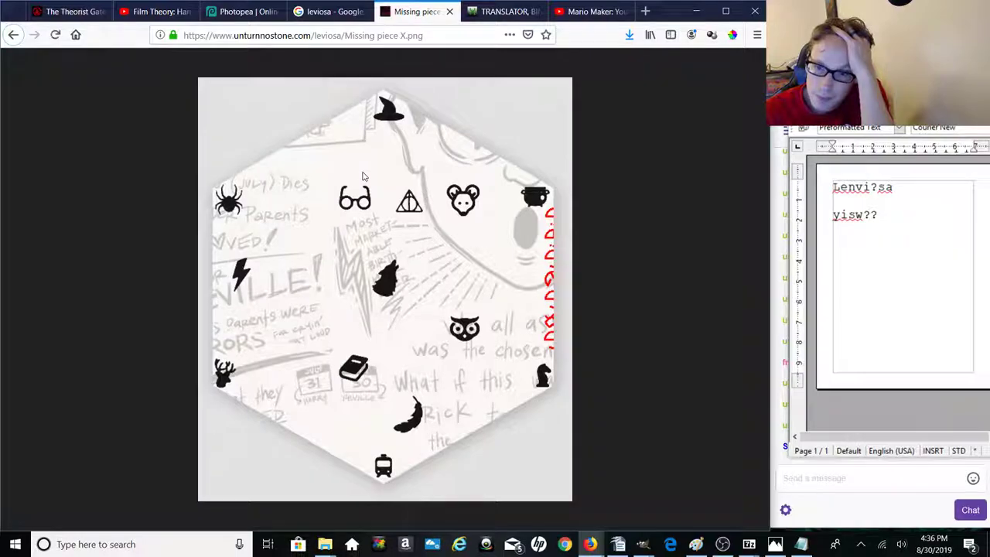
right_click(380, 186)
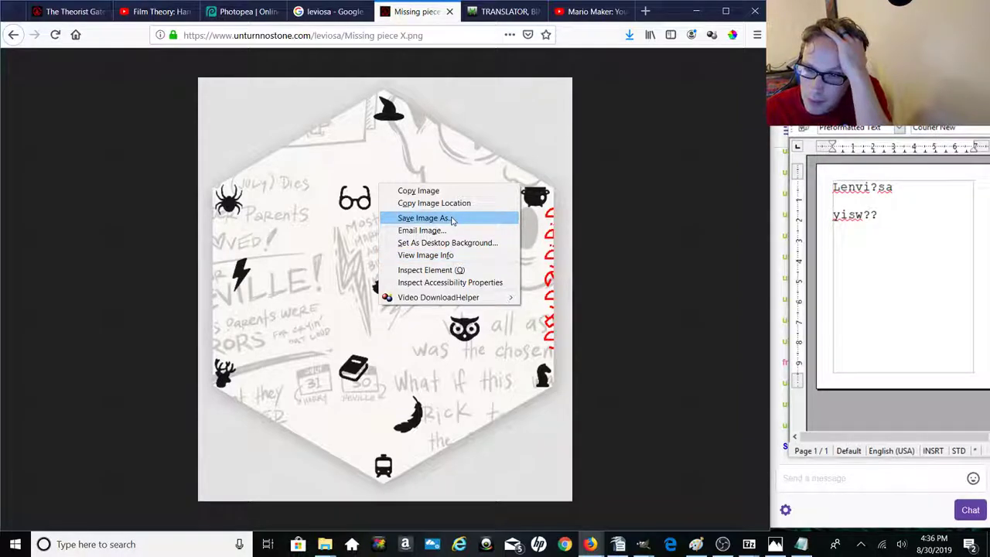
click(456, 260)
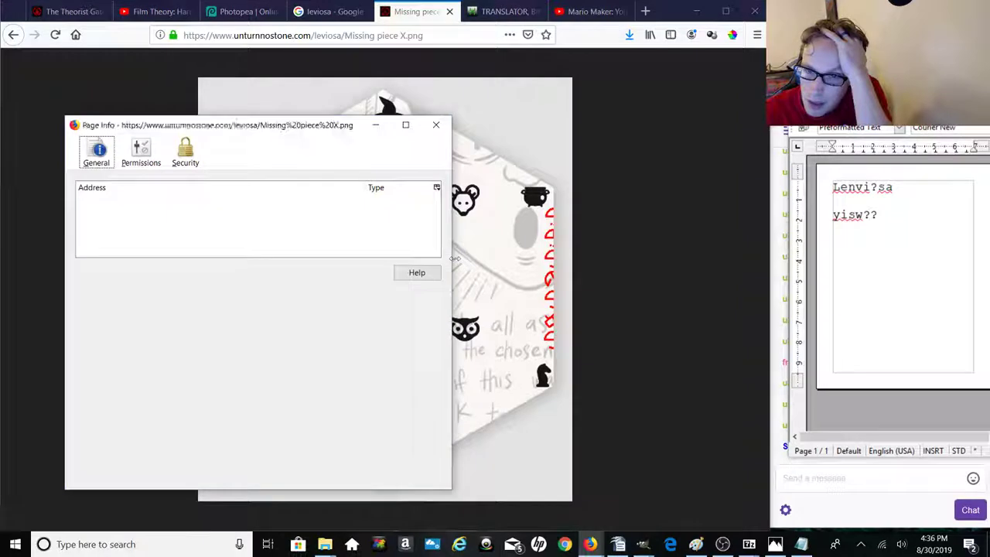
click(438, 128)
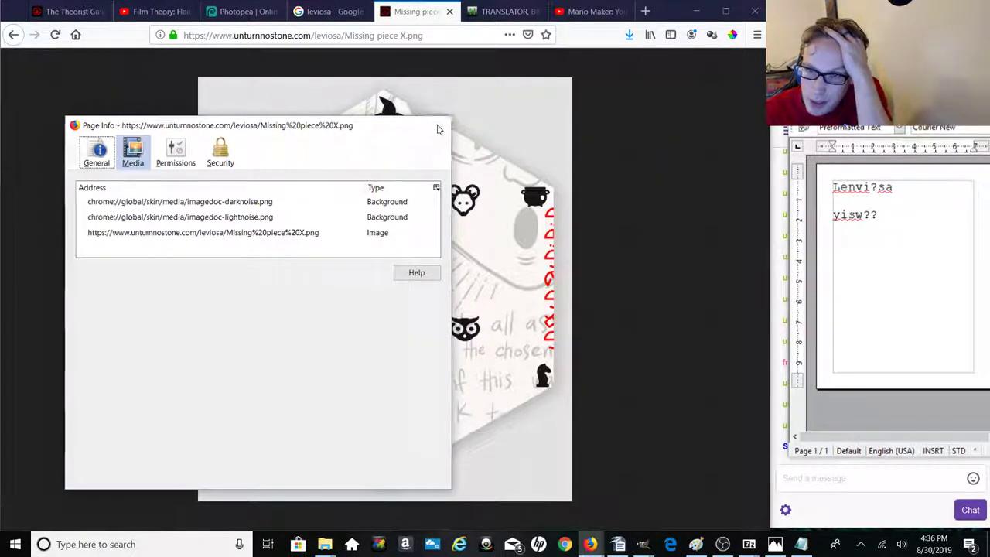
Step: Save the missing piece image to the Desktop as Missing piece X.png
right_click(475, 153)
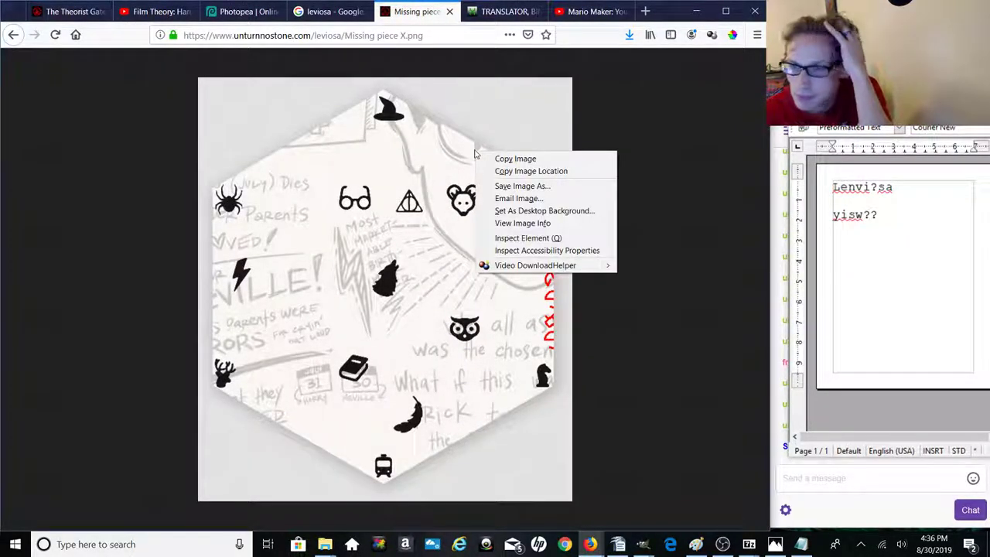
click(509, 189)
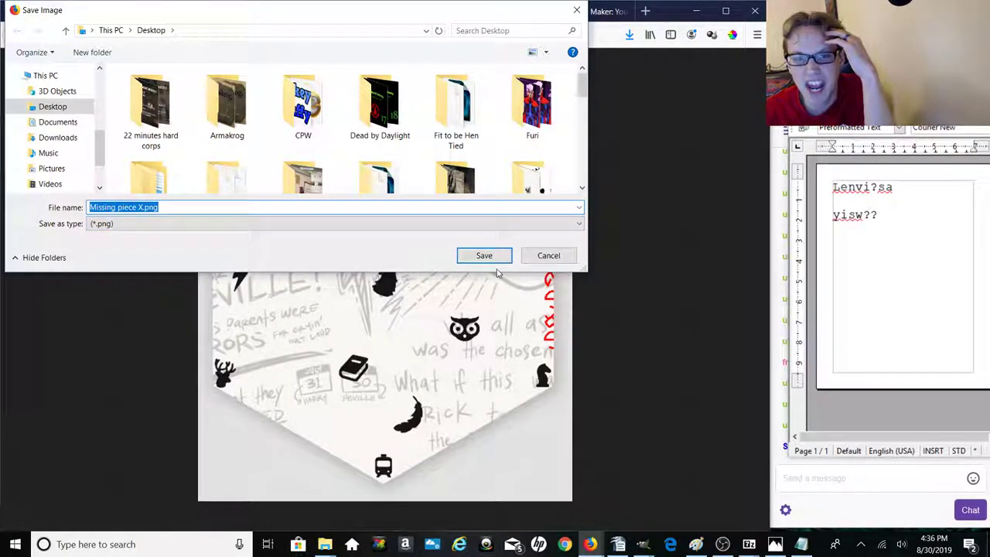
click(475, 256)
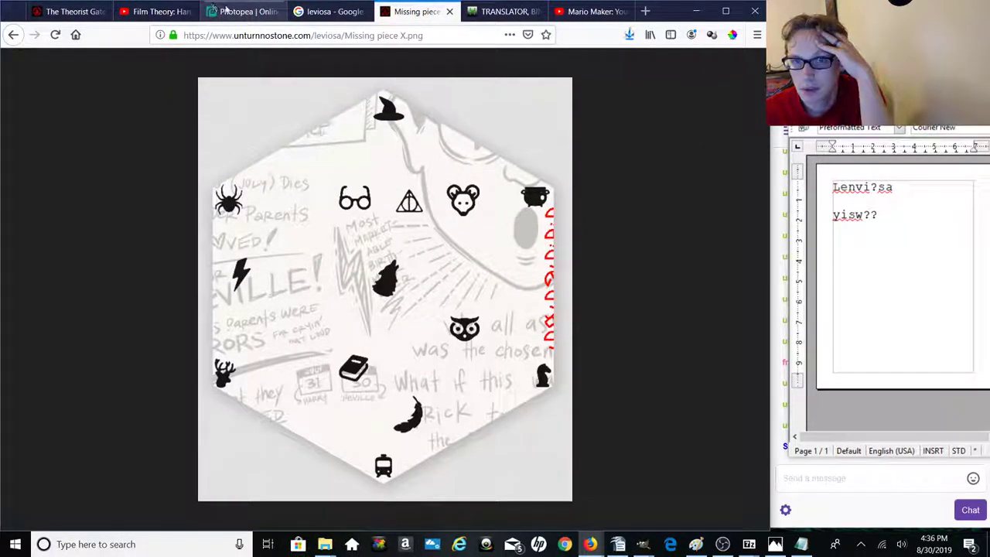
Step: Switch to Photopea with the GATE-6-MASTER document and maximize the browser window
click(229, 11)
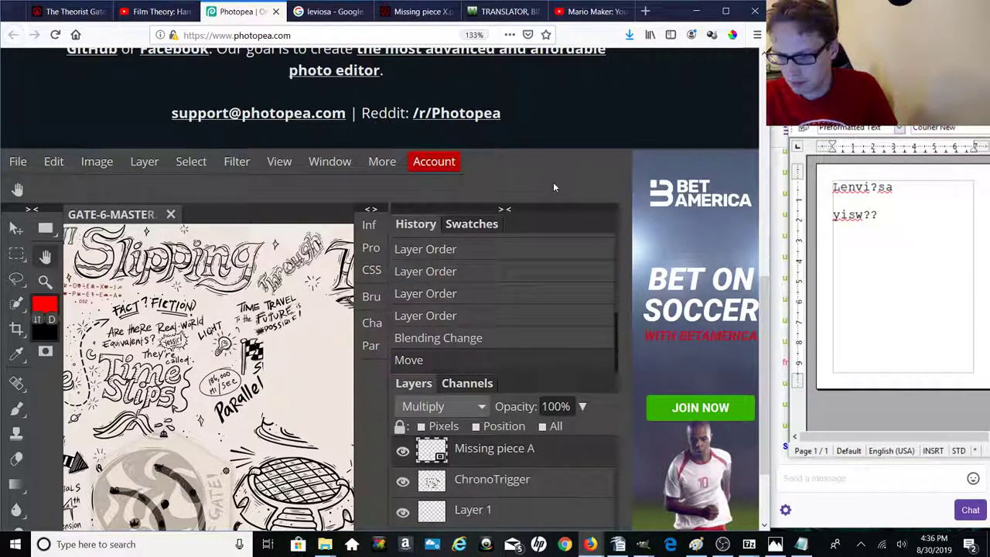
key(ctrl+minus)
key(ctrl+minus)
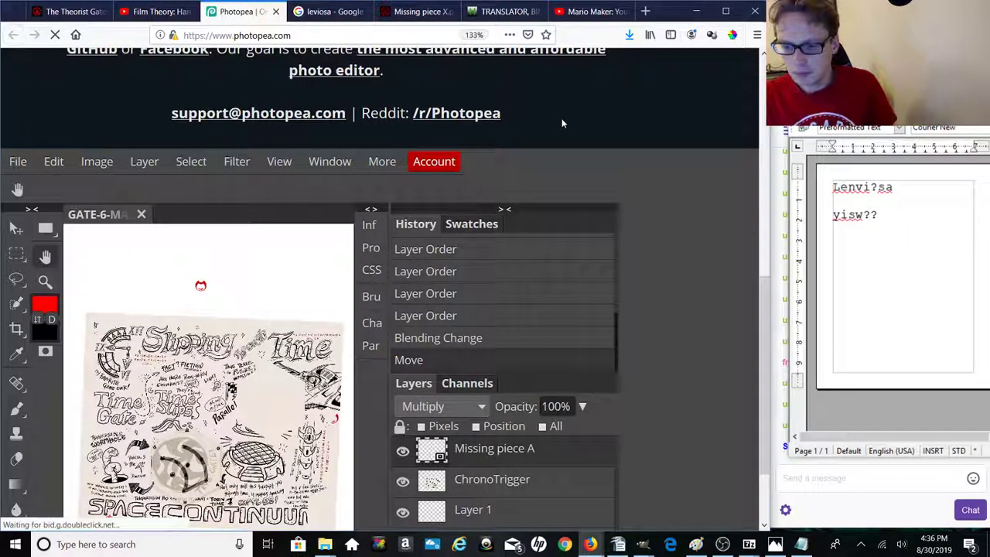
key(ctrl+minus)
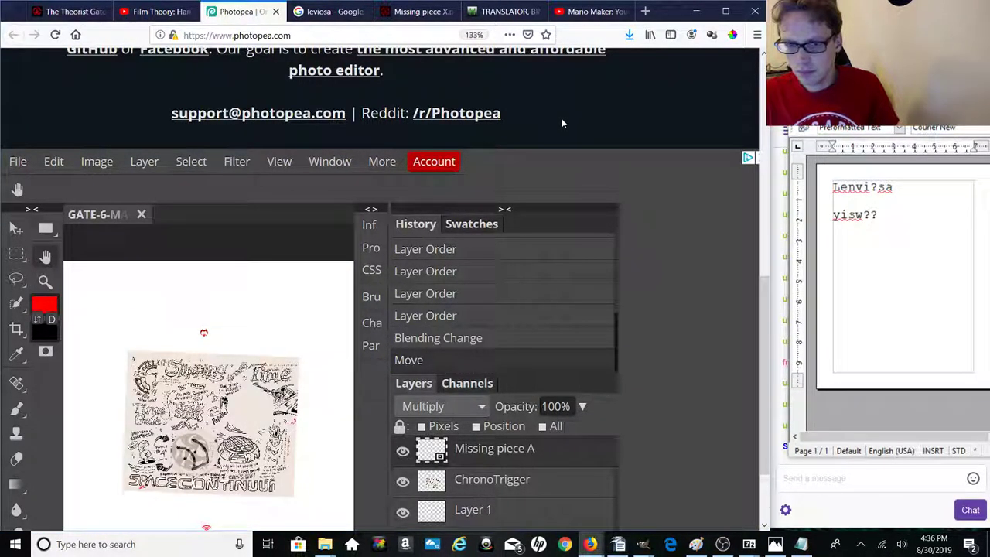
key(ctrl+plus)
key(ctrl+plus)
key(ctrl+plus)
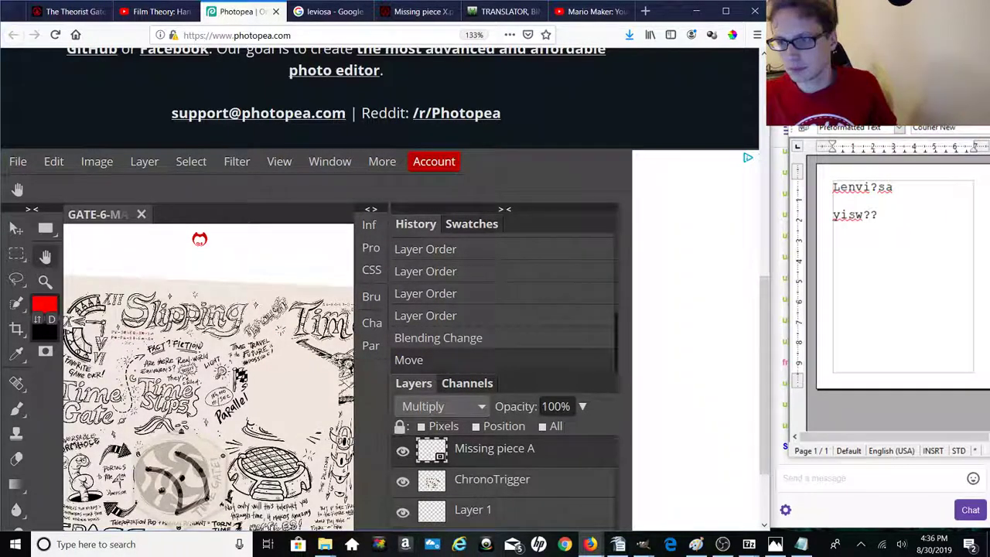
click(725, 11)
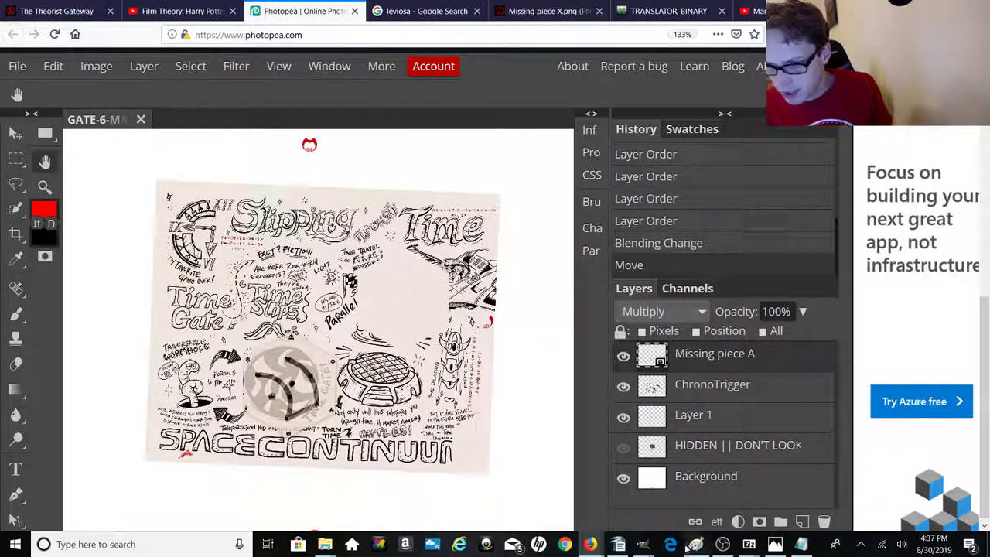
Step: Place Missing piece X.png from the Desktop folder into the GATE-6-MASTER document as a new layer
mouse_move(324, 542)
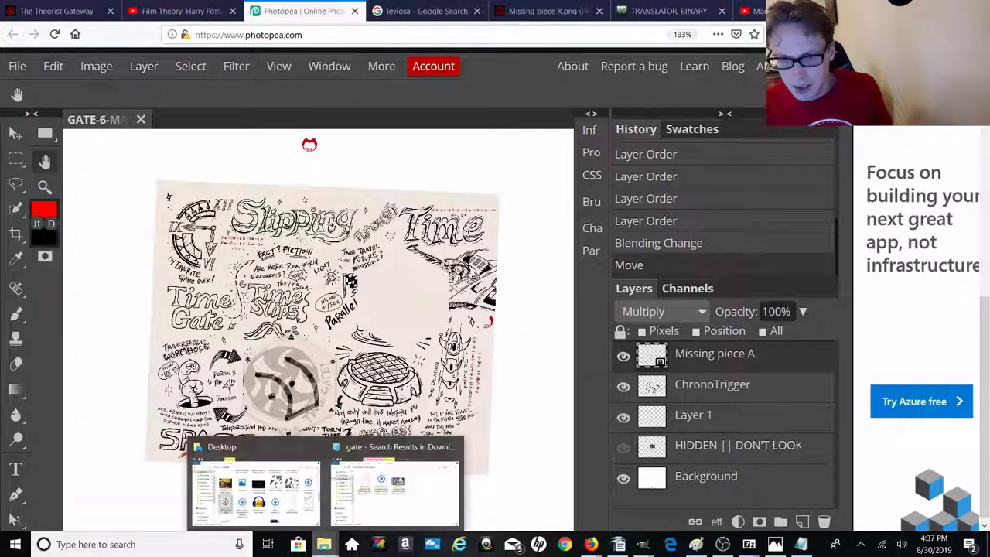
click(255, 483)
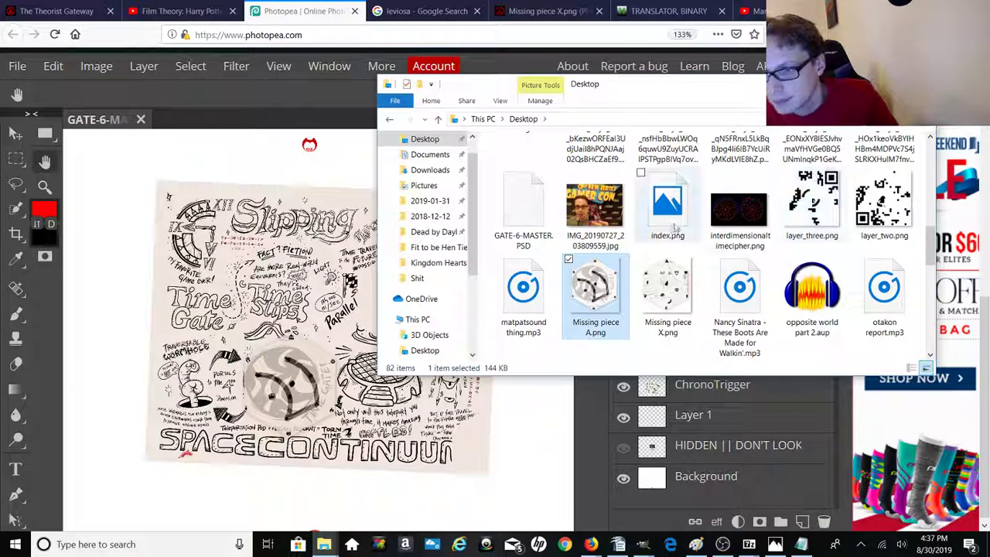
click(660, 294)
drag(660, 294, 344, 290)
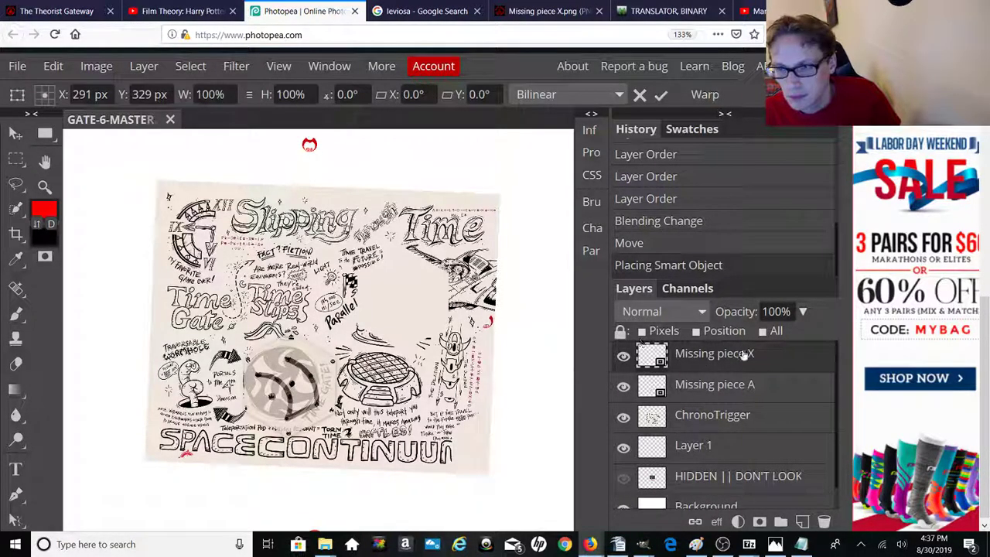
Step: Collapse the history and layer panels to look over the wider canvas for the placed piece, and expand them again
click(725, 115)
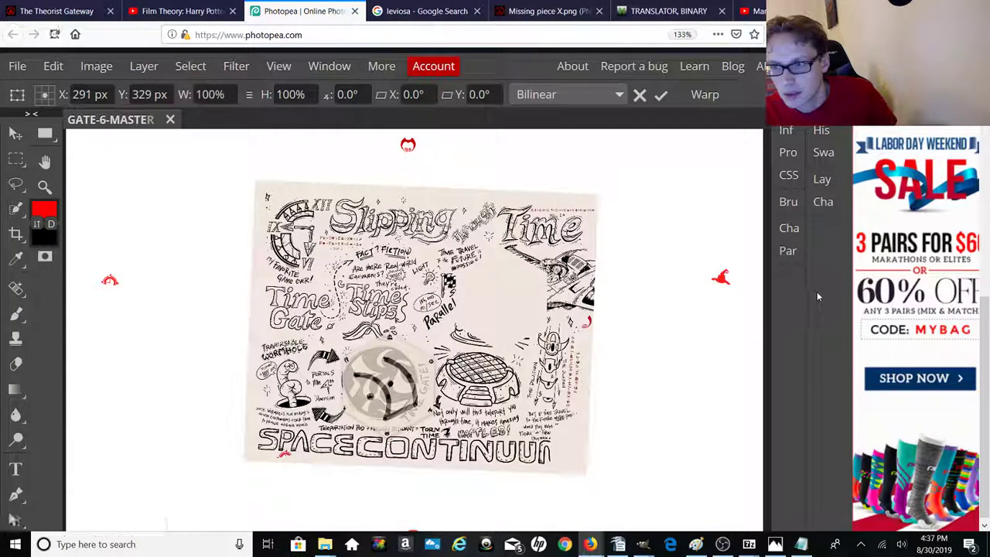
scroll(987, 414, down, 1)
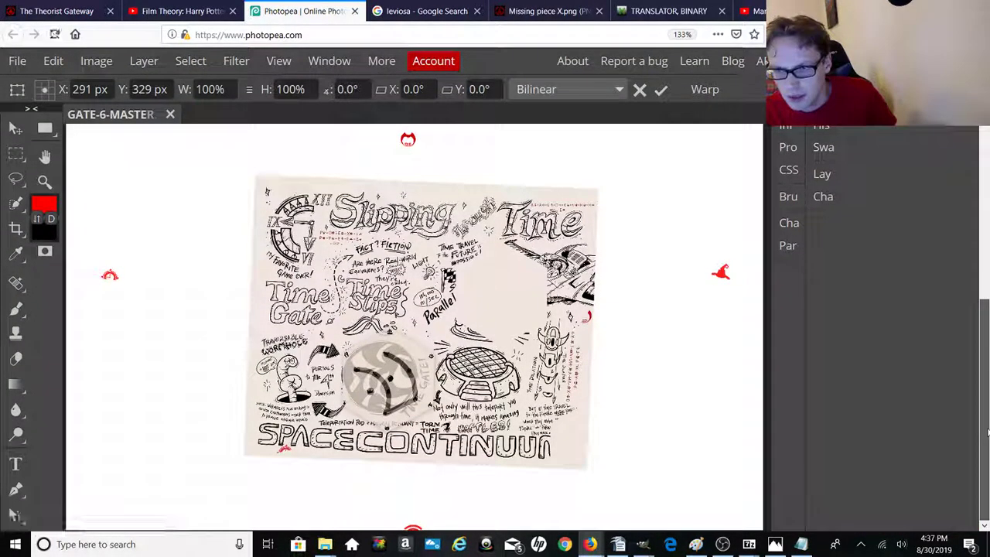
scroll(987, 371, up, 1)
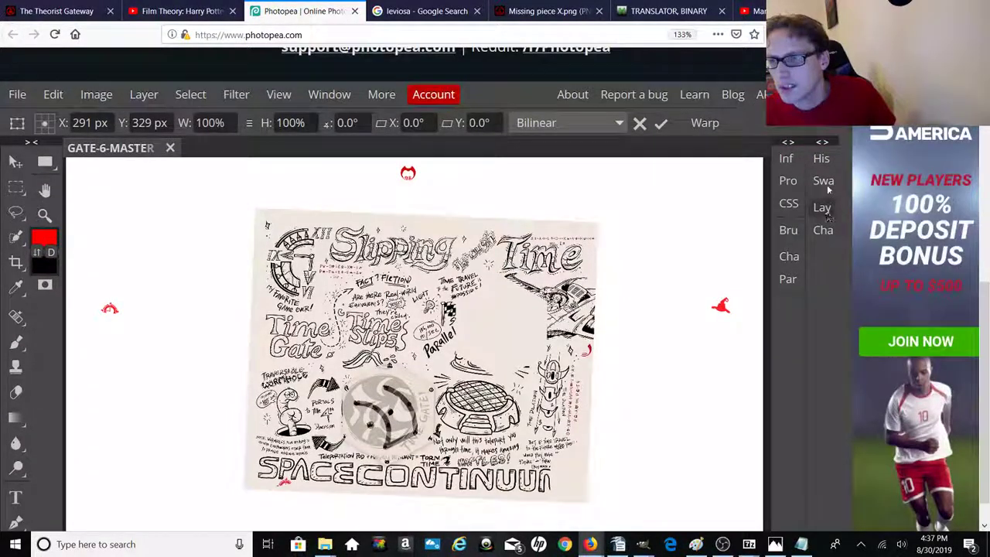
click(823, 141)
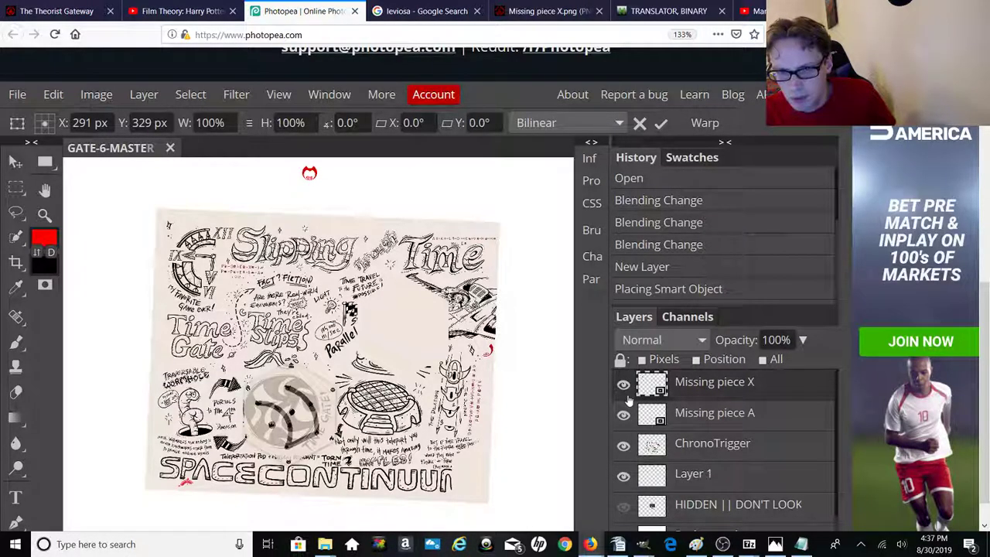
Step: Hide the Missing piece A, ChronoTrigger, Layer 1 and Background layers to isolate Missing piece X
click(623, 448)
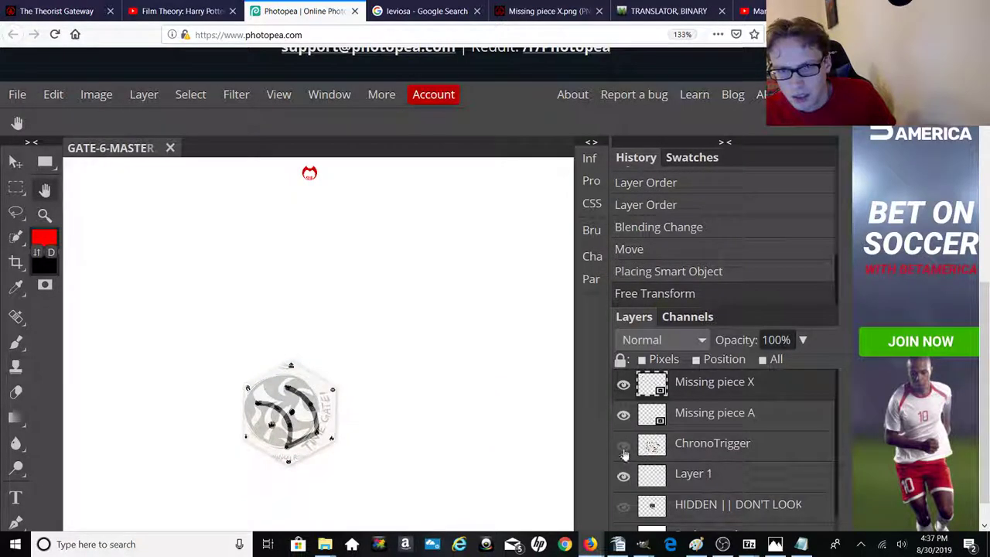
click(624, 448)
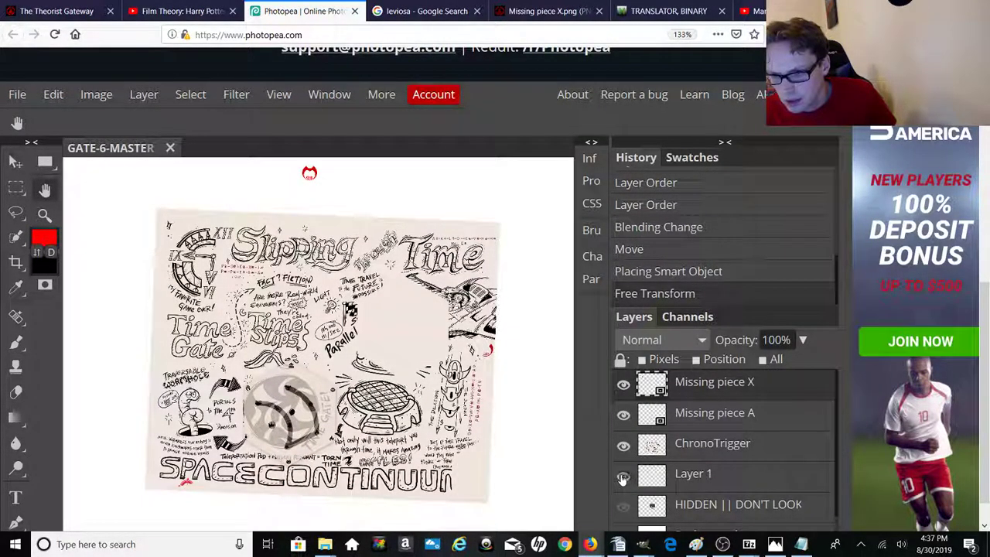
click(623, 477)
click(624, 443)
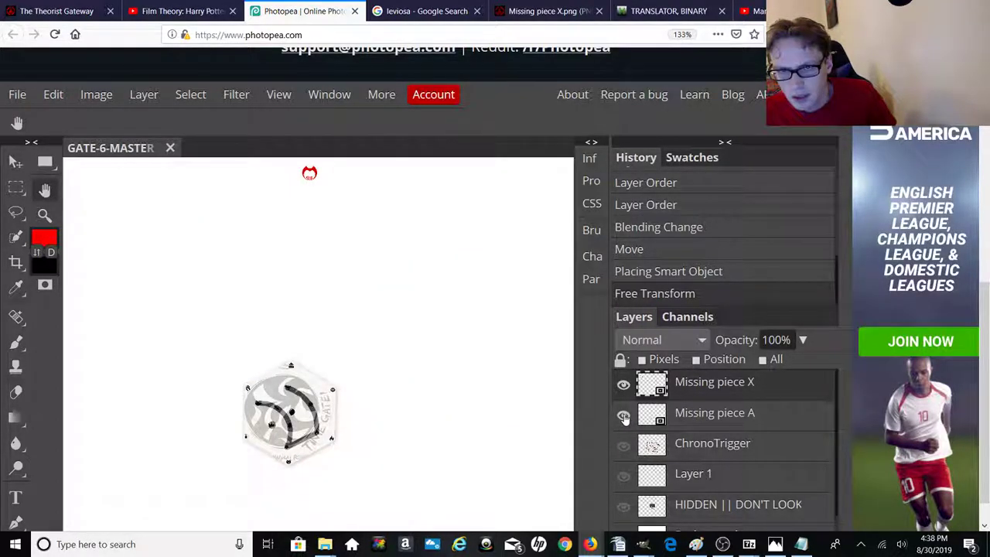
click(623, 416)
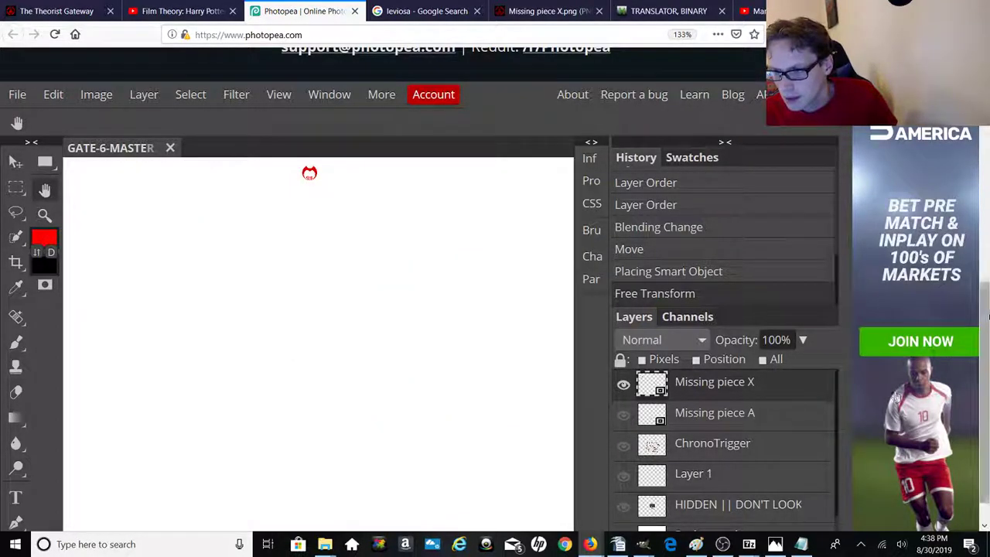
scroll(626, 506, down, 1)
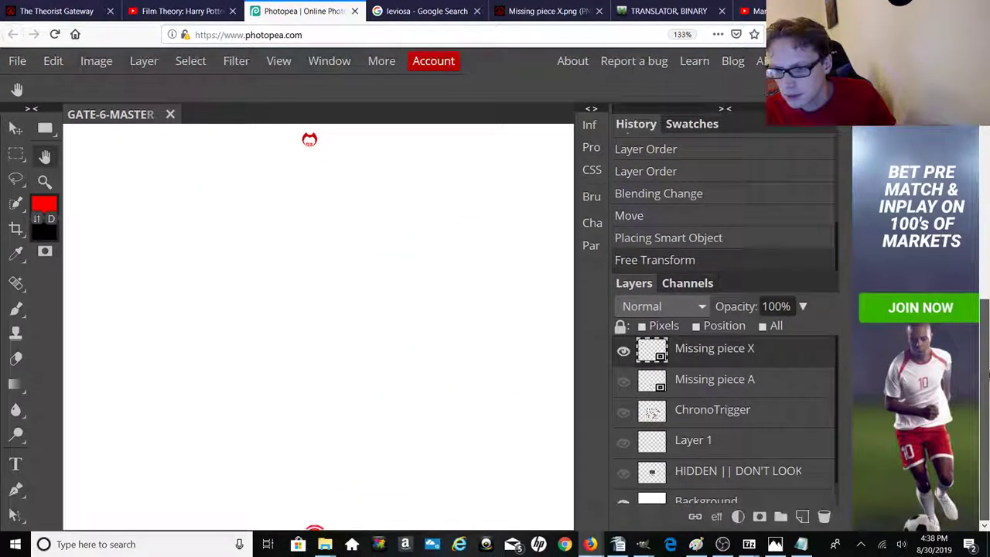
click(624, 501)
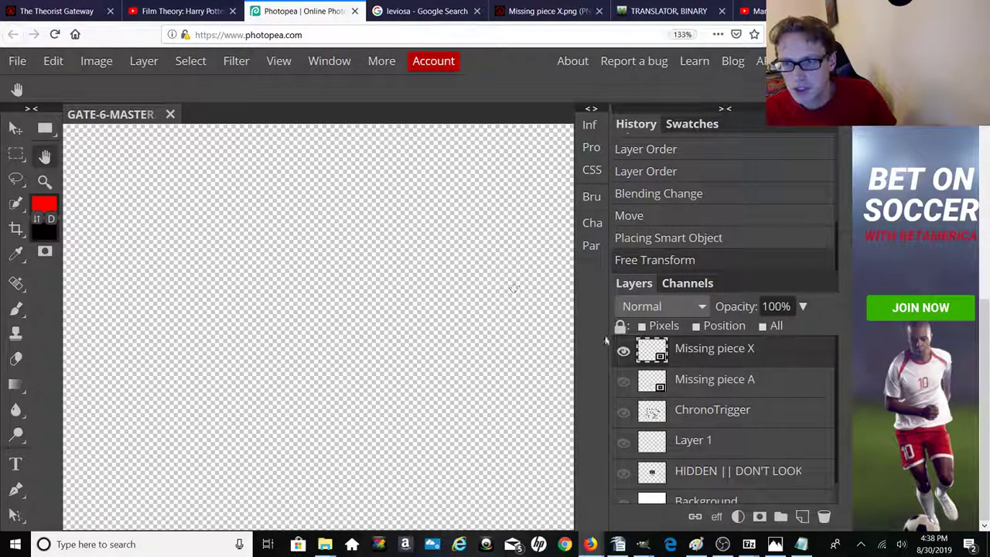
Step: Inspect the transparent canvas for the isolated Missing piece X with the side panels collapsed, and bring the panels back
click(725, 108)
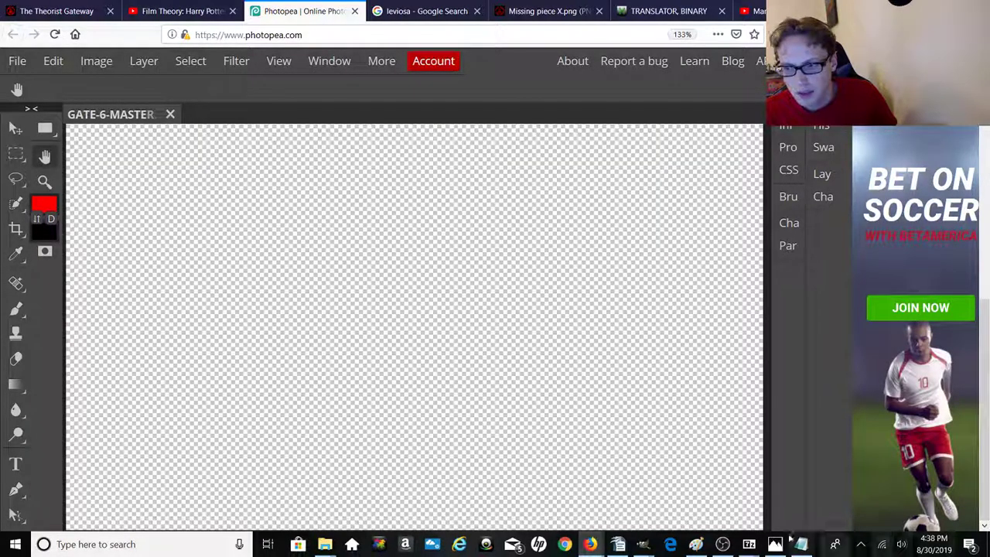
click(824, 109)
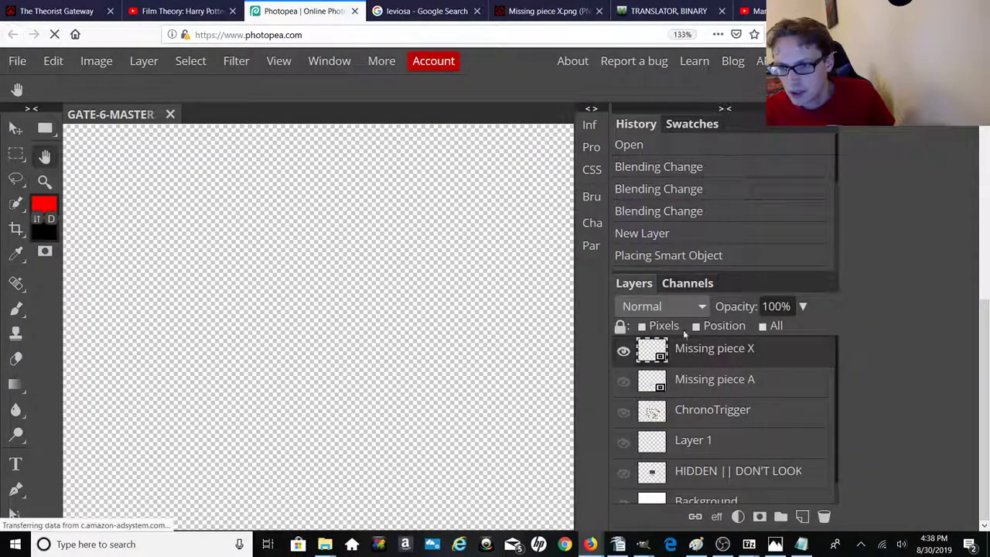
click(623, 352)
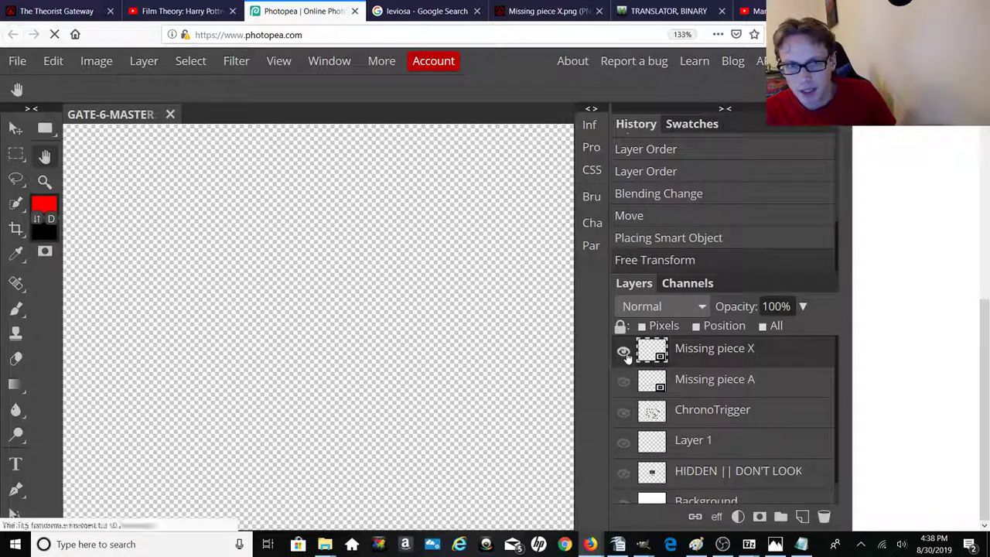
click(723, 109)
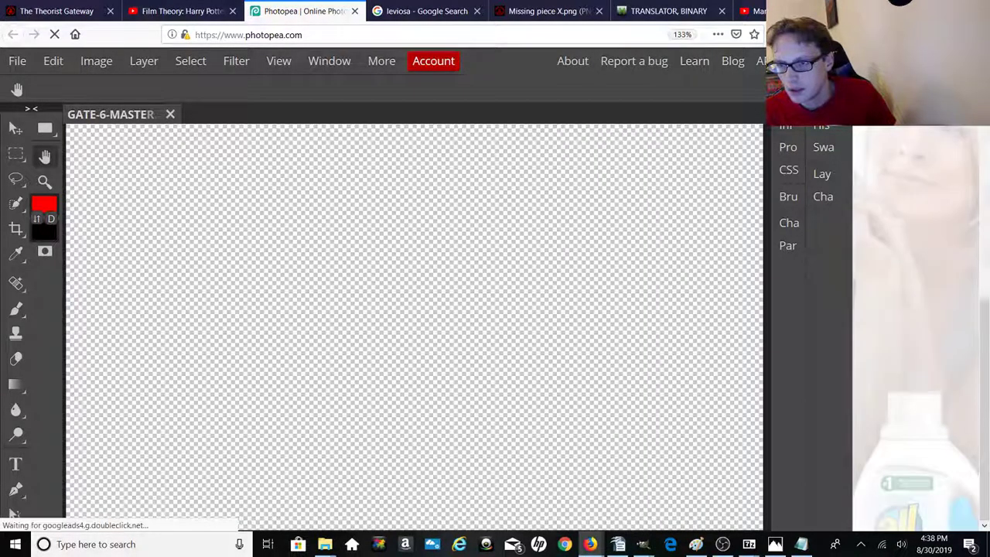
click(824, 108)
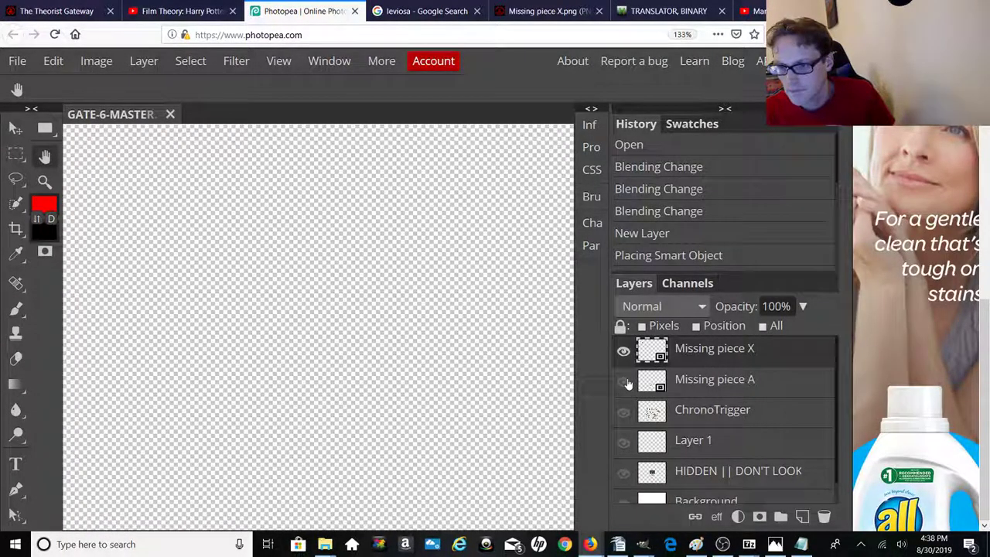
Step: Show Missing piece A, ChronoTrigger, Layer 1 and Background again, keep the HIDDEN layer off, and delete the Missing piece X layer
click(623, 380)
click(623, 411)
click(624, 443)
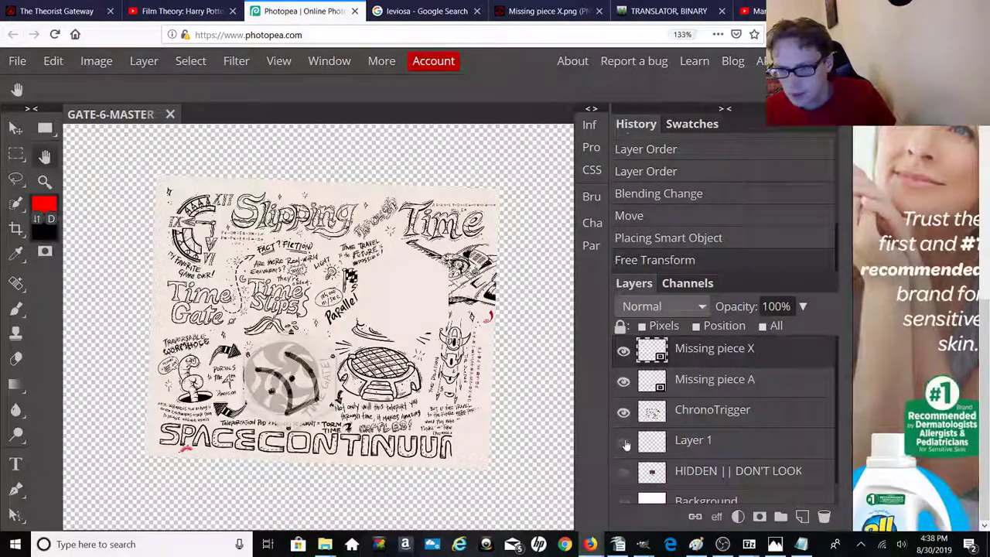
click(623, 473)
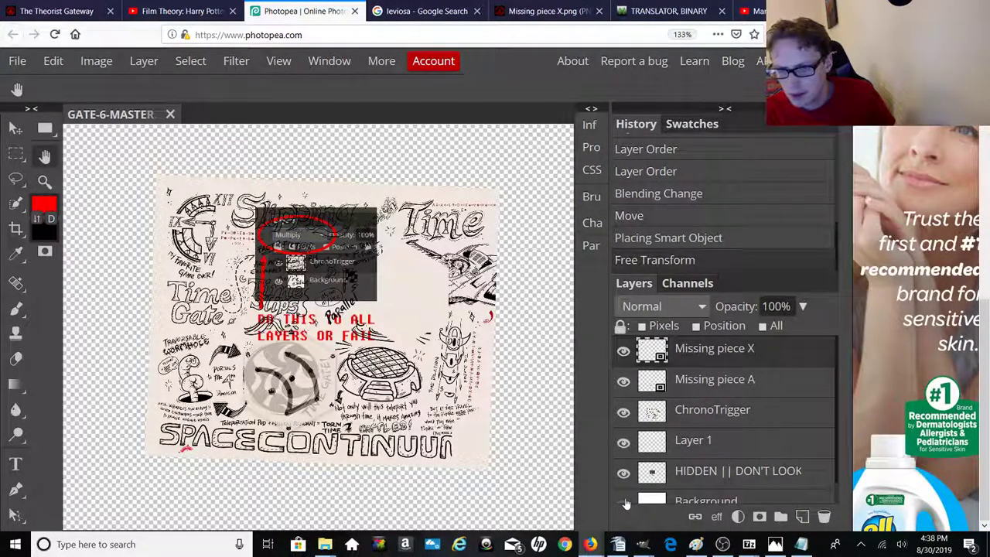
click(624, 502)
click(624, 475)
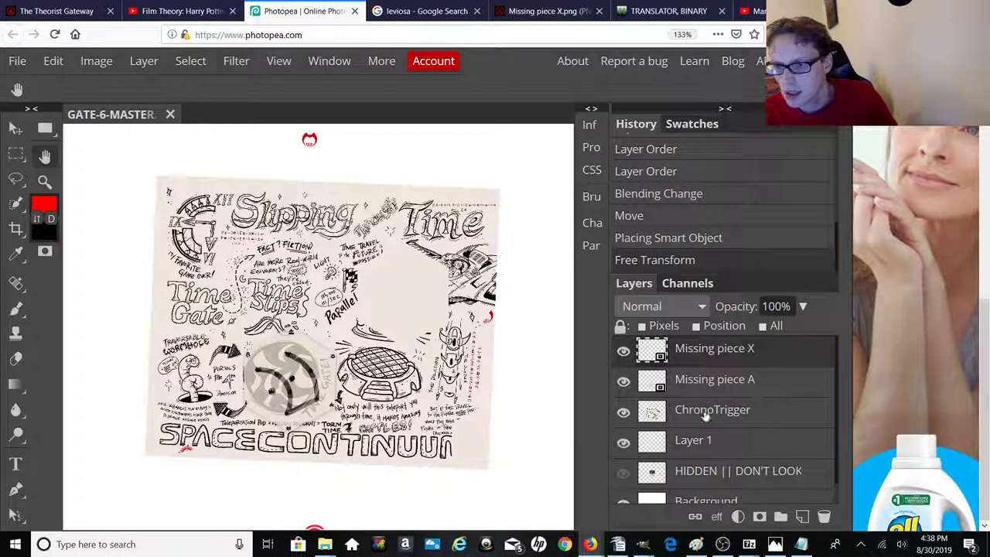
right_click(752, 352)
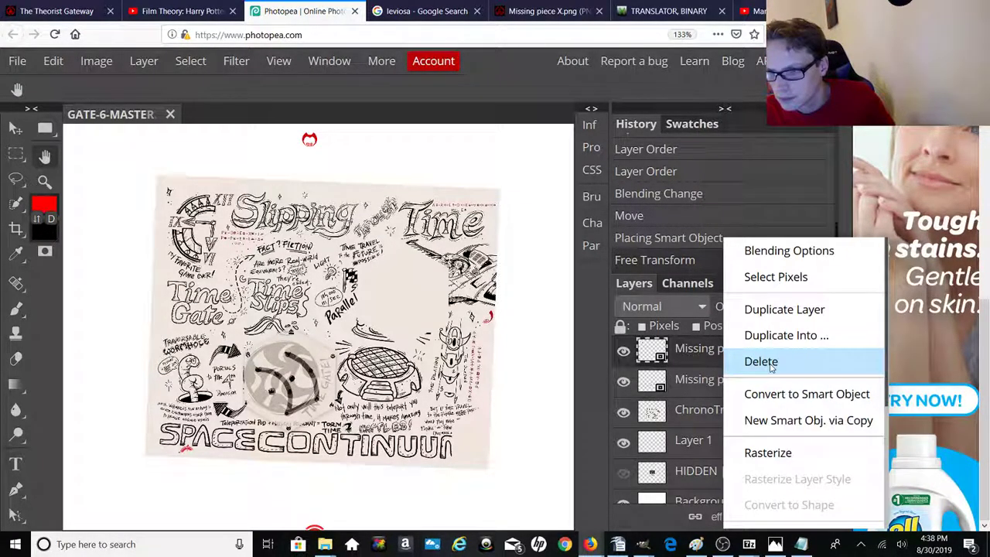
click(760, 361)
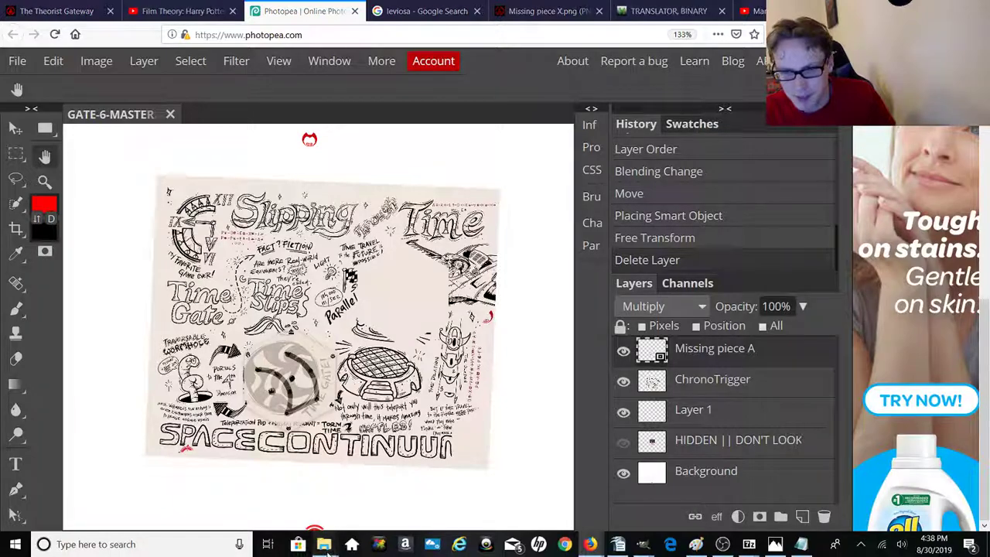
Step: Add Missing piece X.png from the Desktop folder to the journal document again and return to Photopea
mouse_move(326, 551)
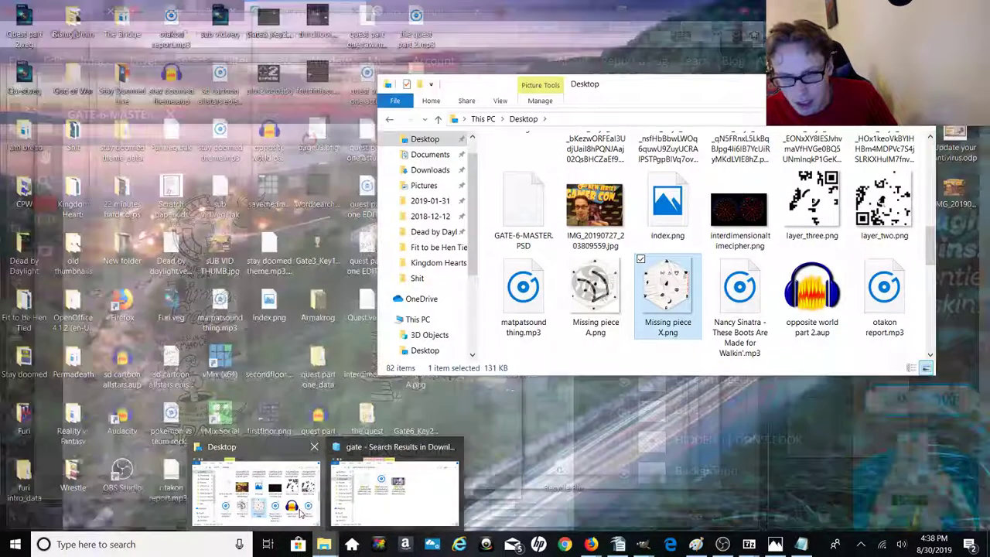
click(256, 487)
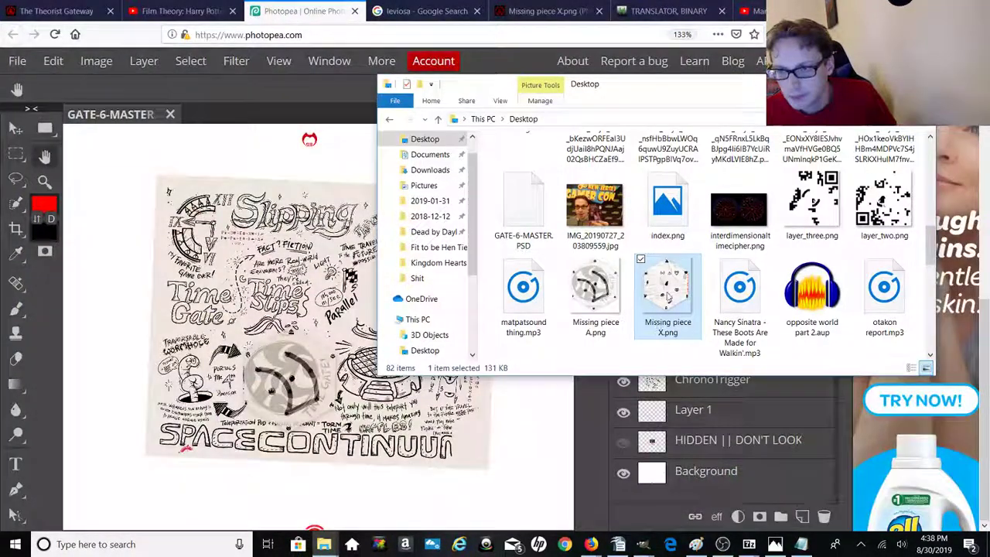
drag(668, 294, 292, 353)
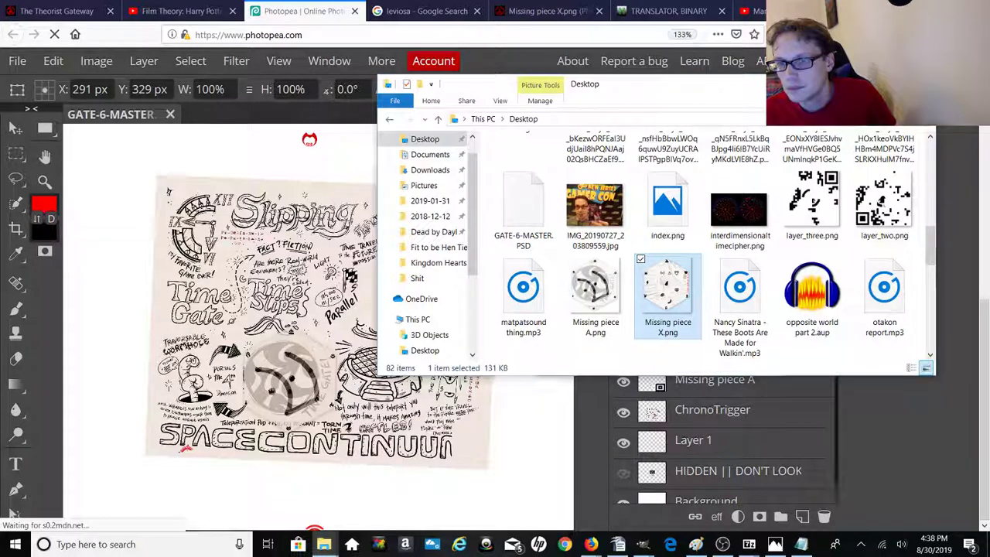
click(487, 392)
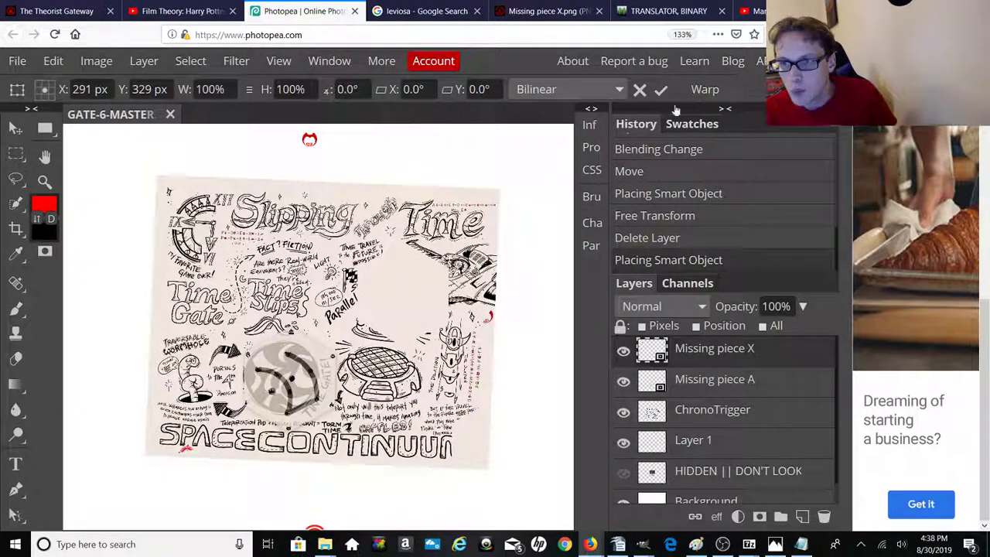
Step: Set the blend mode of the Missing piece X layer to Multiply
click(723, 109)
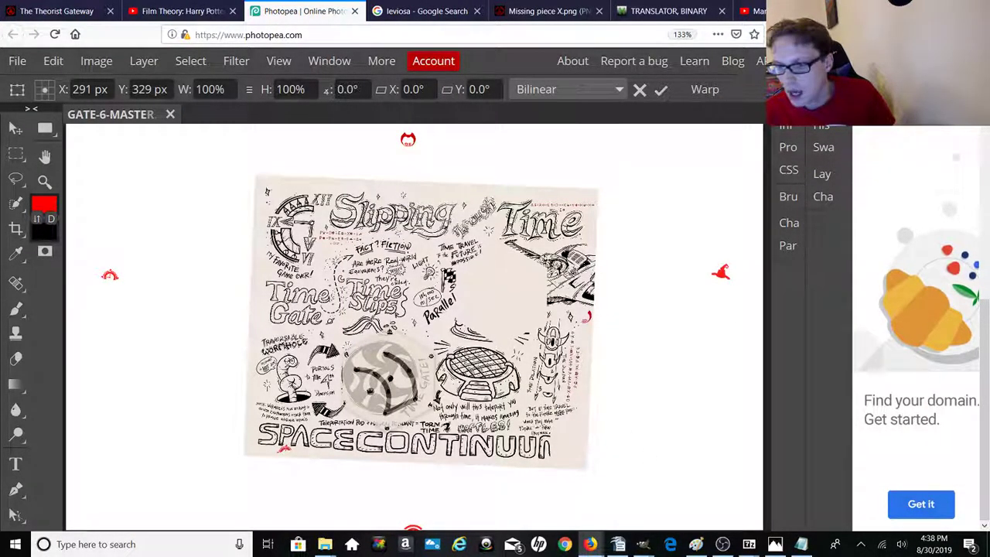
click(822, 173)
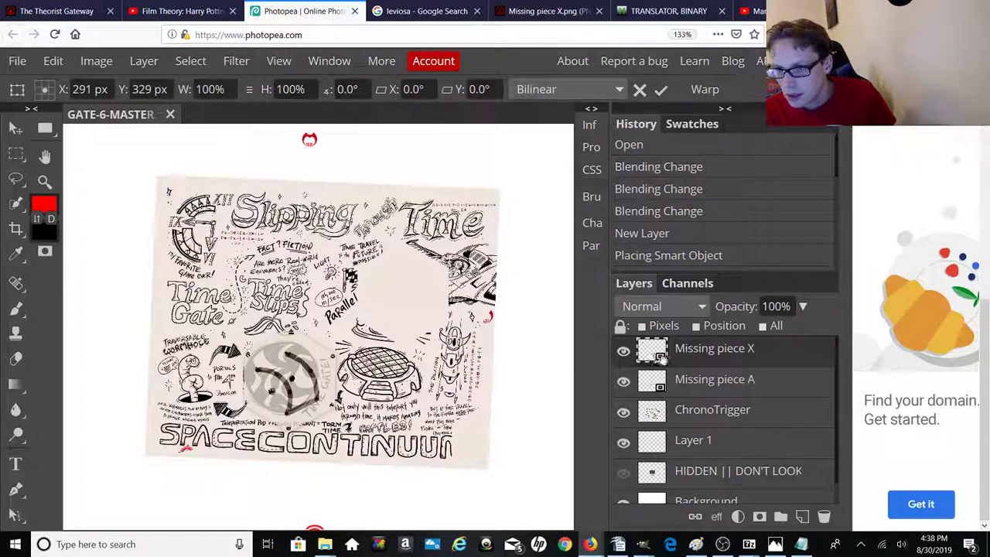
click(661, 306)
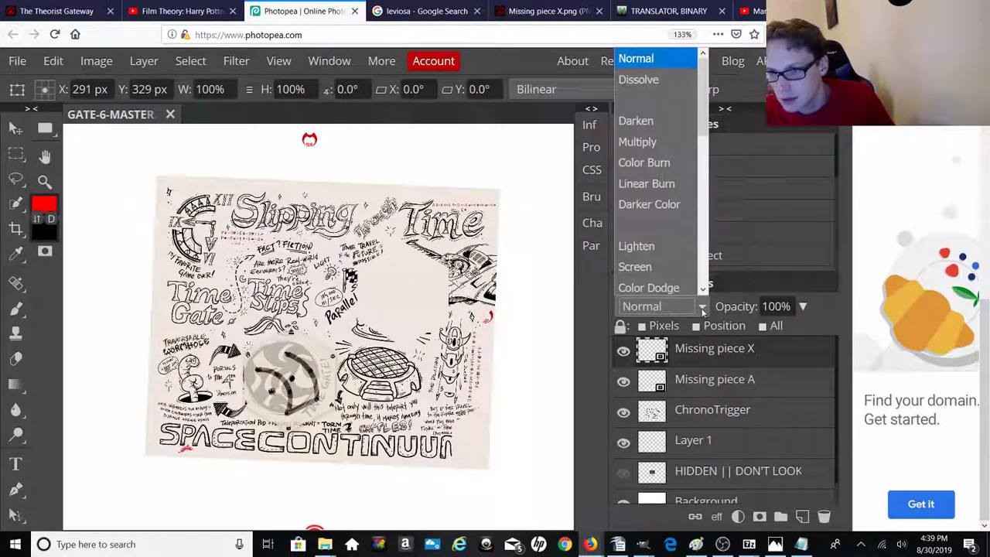
click(646, 140)
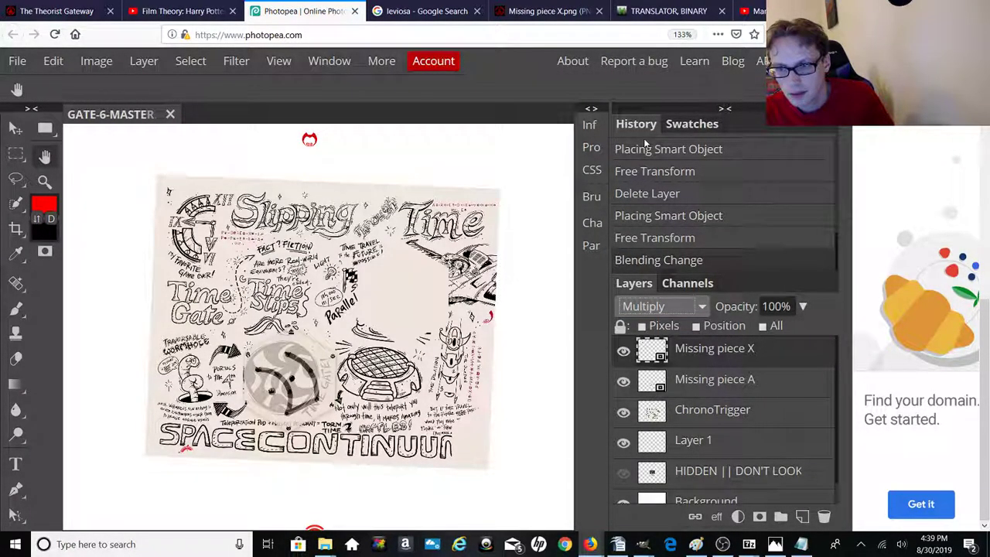
Step: Hide every layer except the multiplied Missing piece X and collapse the side panels to check the canvas
click(624, 415)
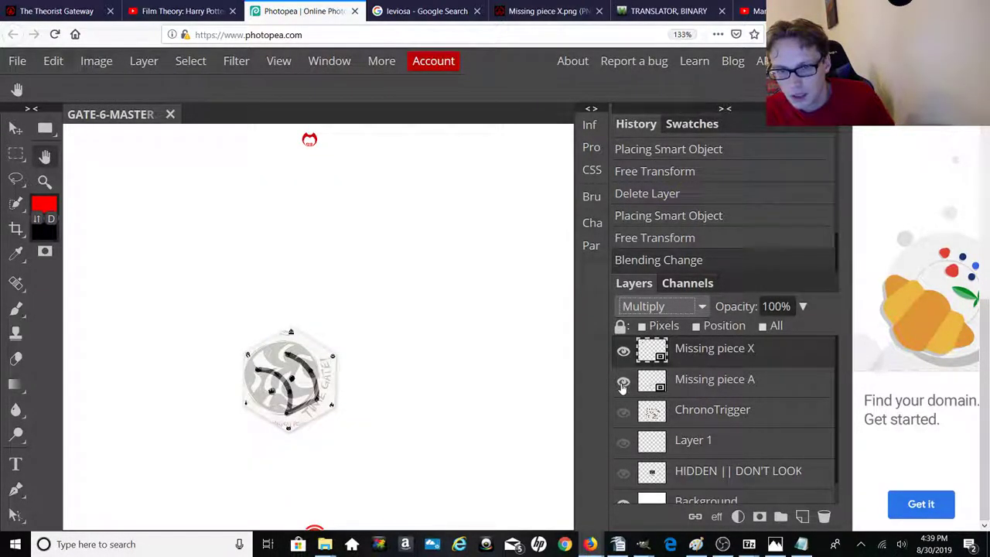
click(623, 384)
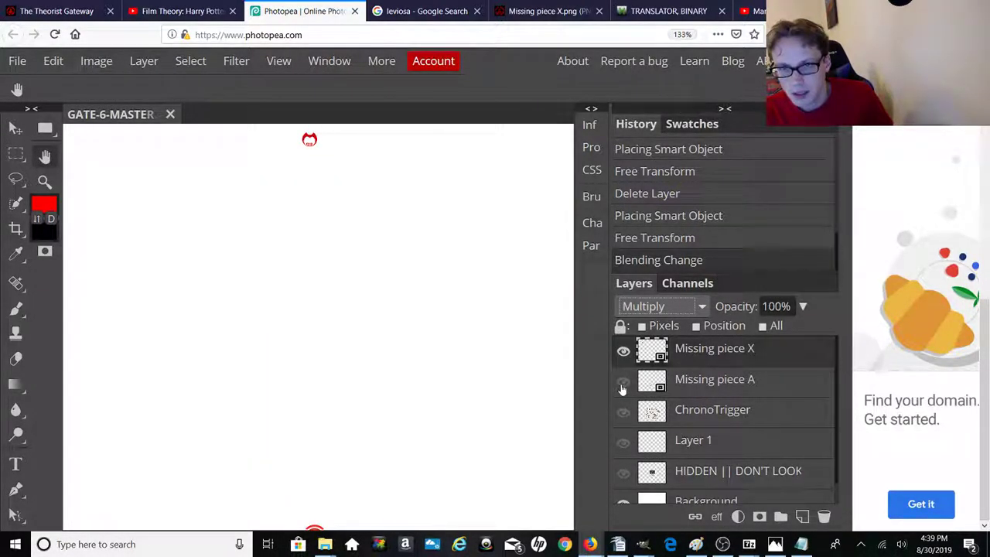
click(624, 504)
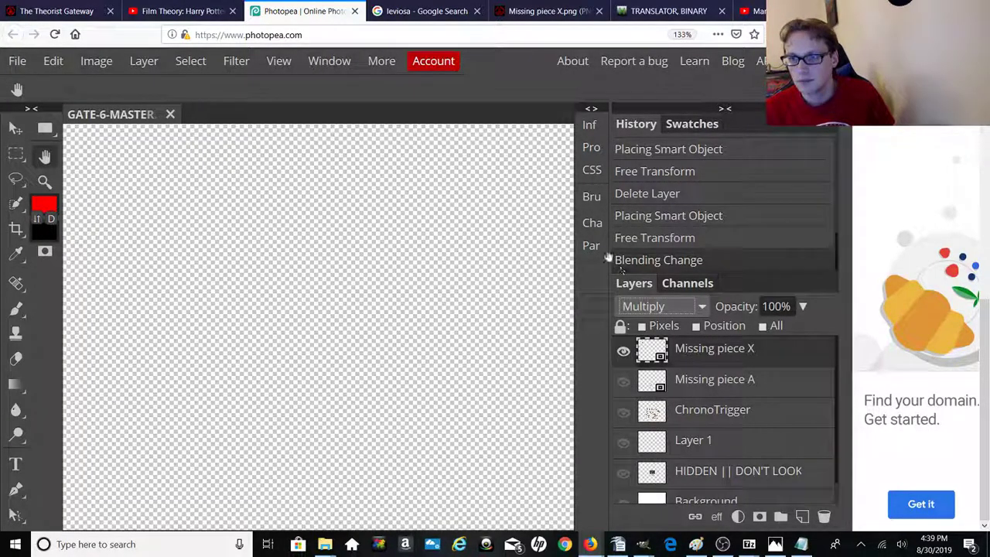
click(723, 110)
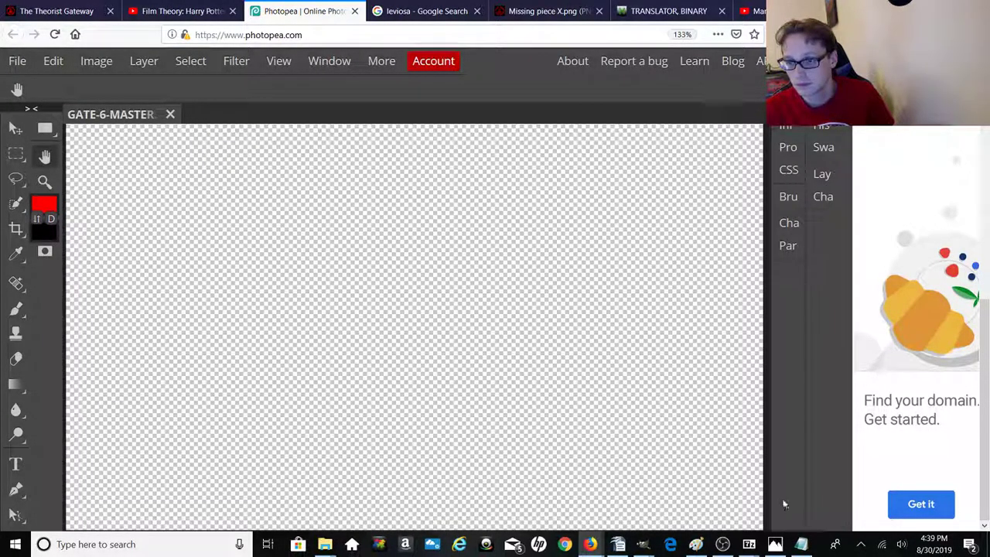
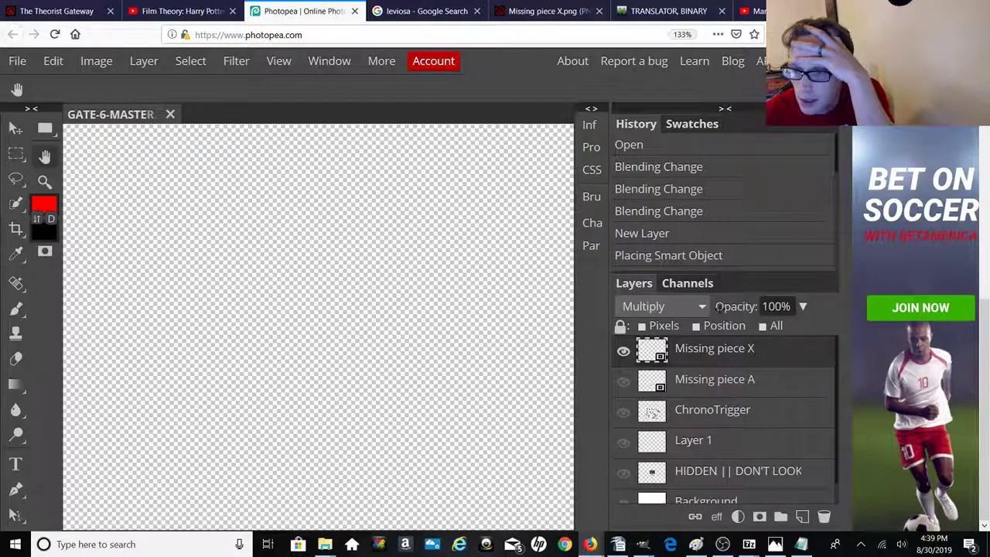
Step: Delete the multiplied Missing piece X layer, add Missing piece X.png from the Desktop folder again, and return to Photopea
key(Delete)
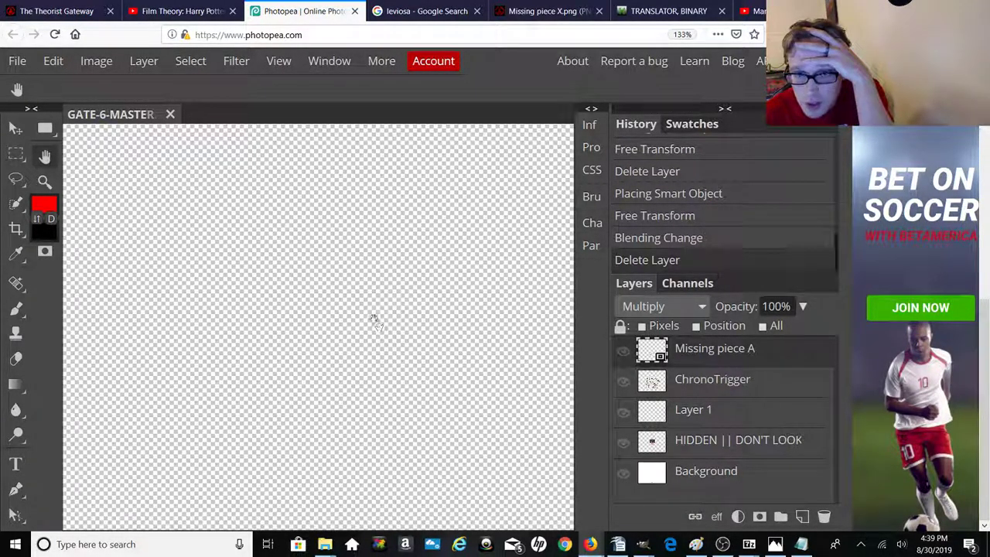
mouse_move(776, 545)
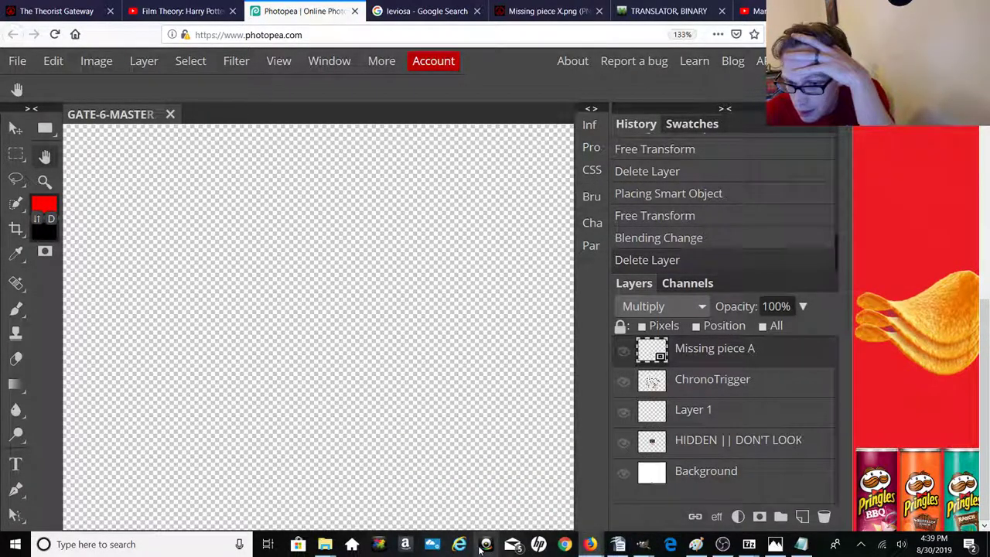
mouse_move(324, 544)
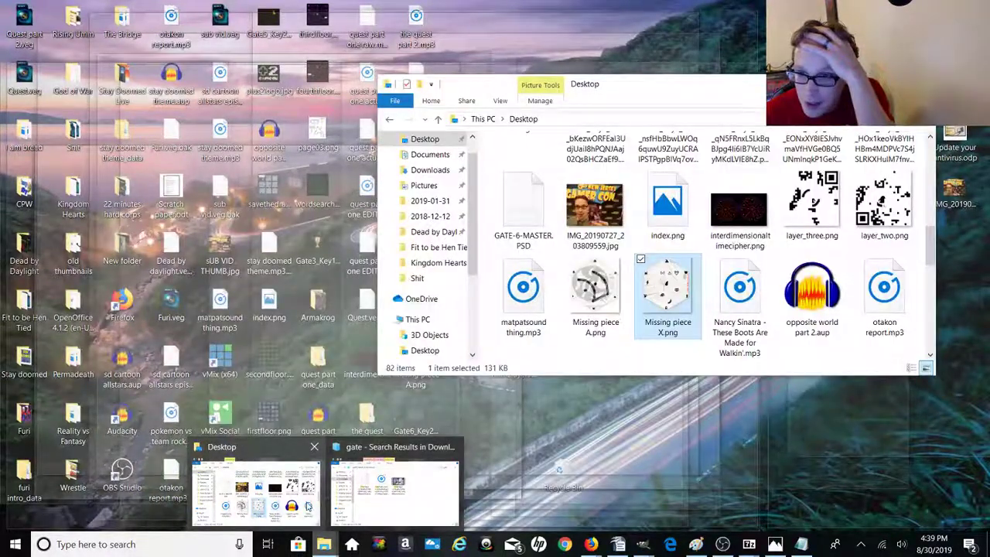
click(308, 506)
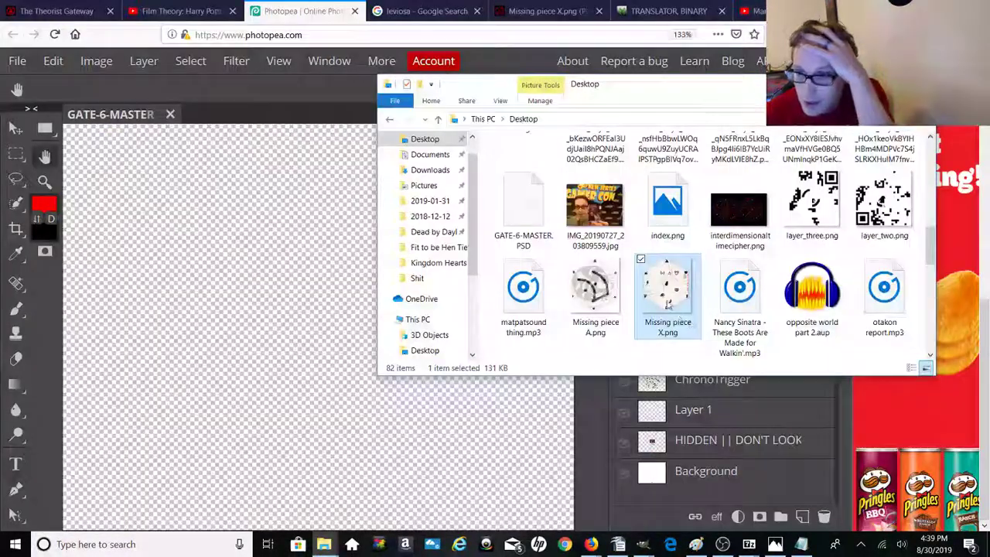
drag(667, 303, 304, 351)
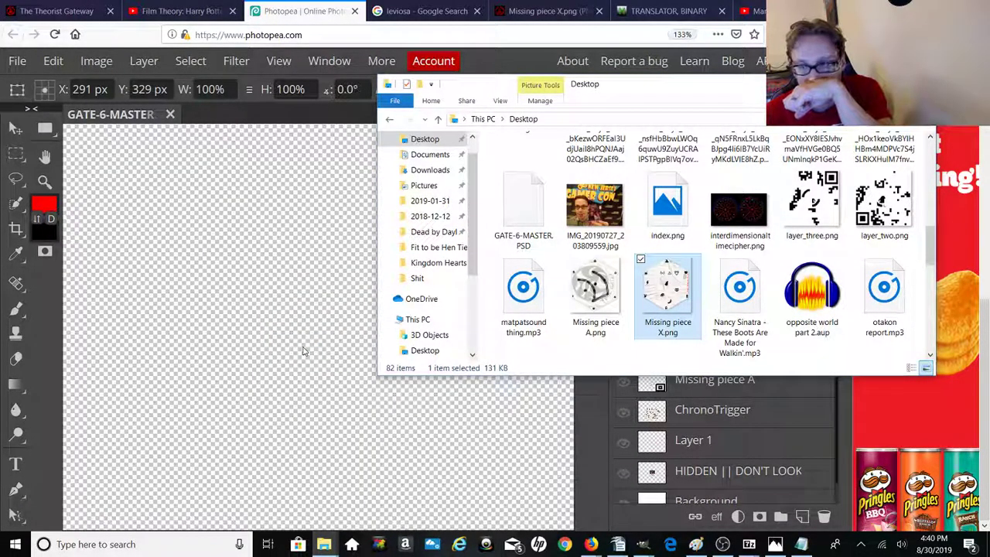
key(alt+Tab)
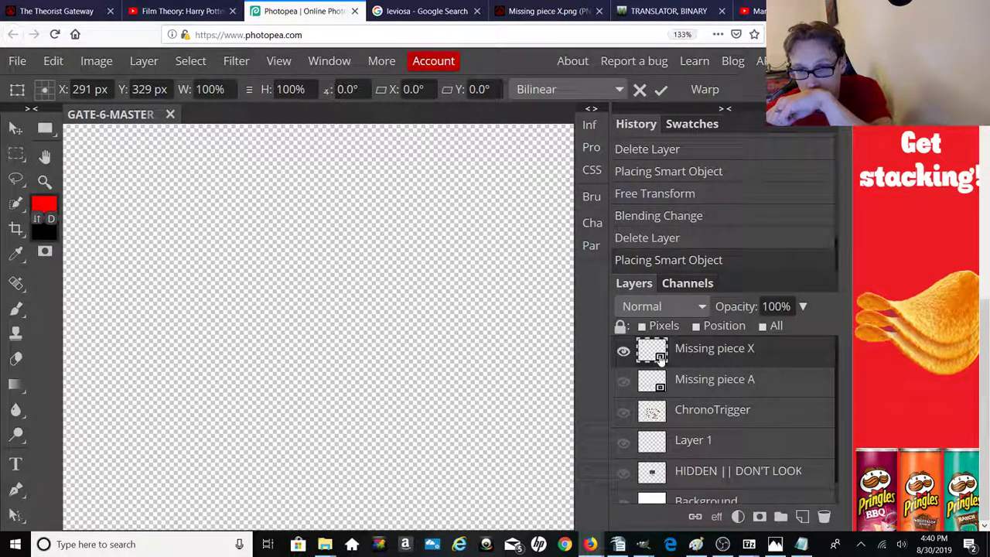
click(726, 110)
click(726, 110)
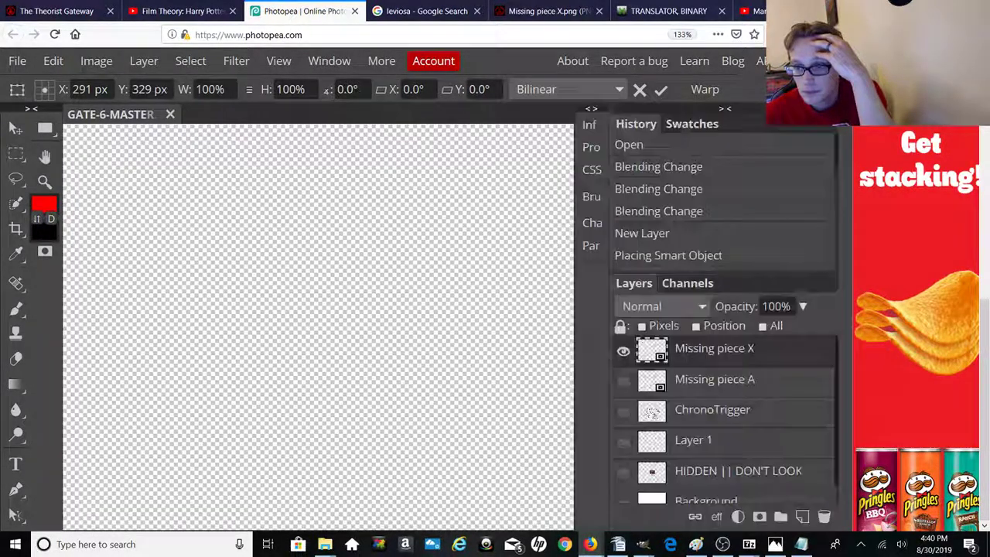
Step: Duplicate the Missing piece X layer and move the copy away from the original toward the middle of the canvas
right_click(684, 349)
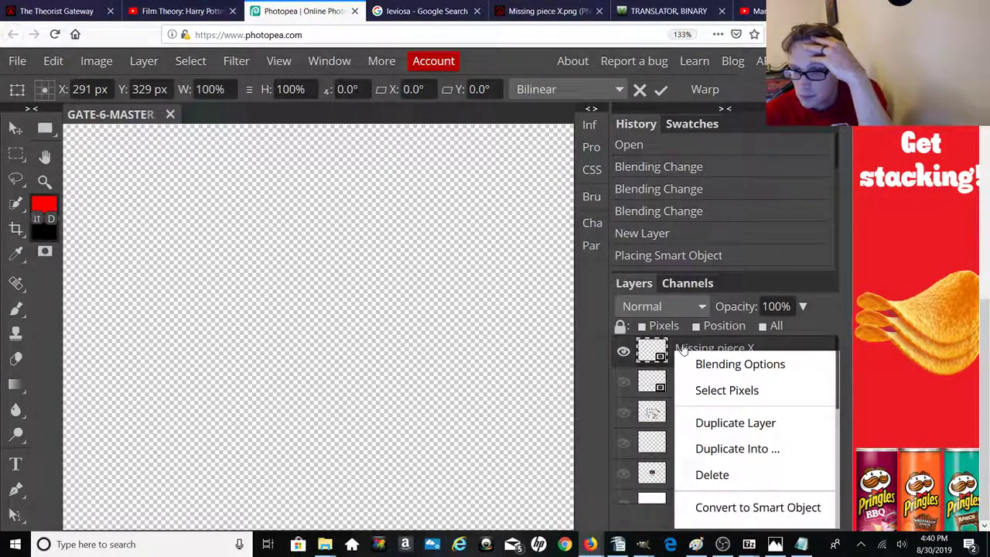
click(727, 422)
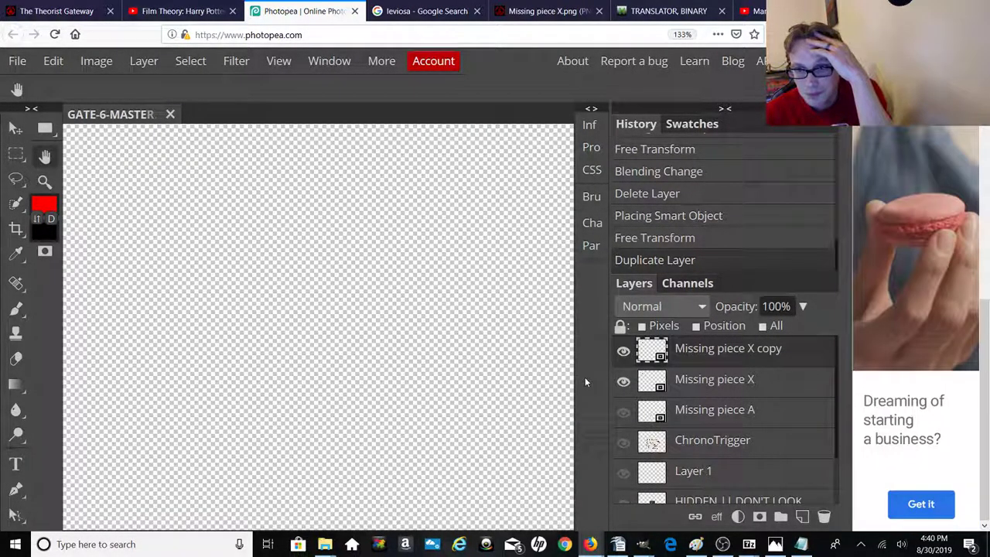
click(723, 107)
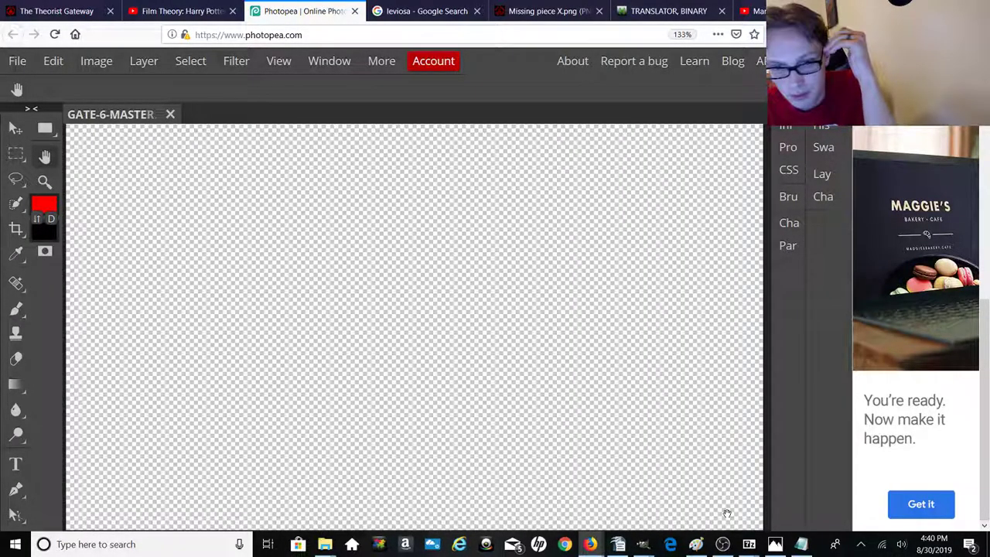
drag(575, 420, 573, 483)
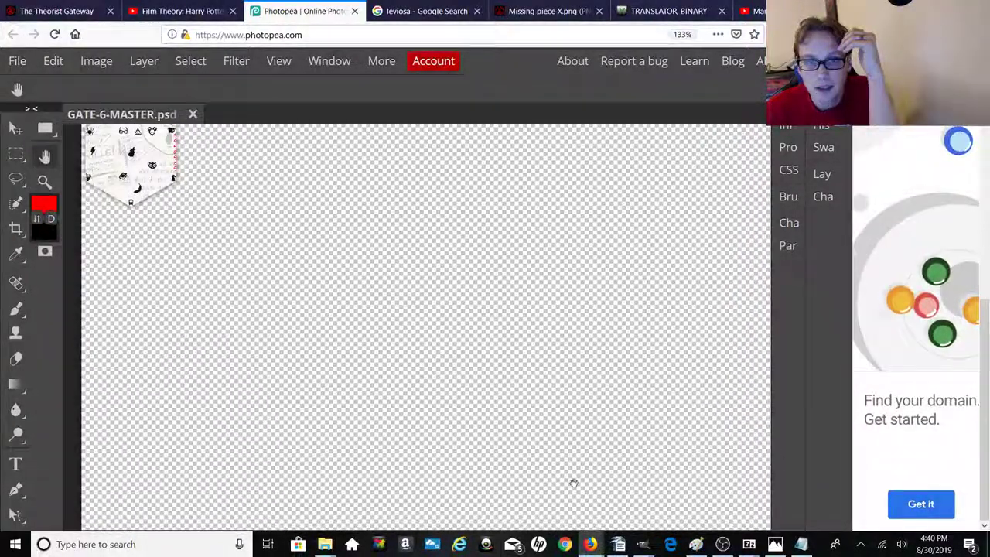
drag(530, 413, 515, 447)
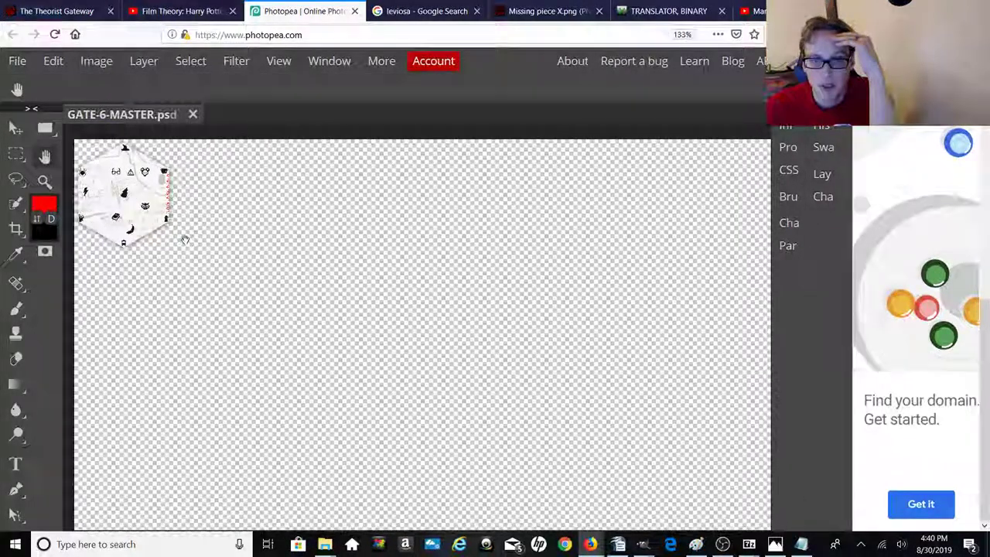
drag(122, 192, 471, 443)
click(16, 128)
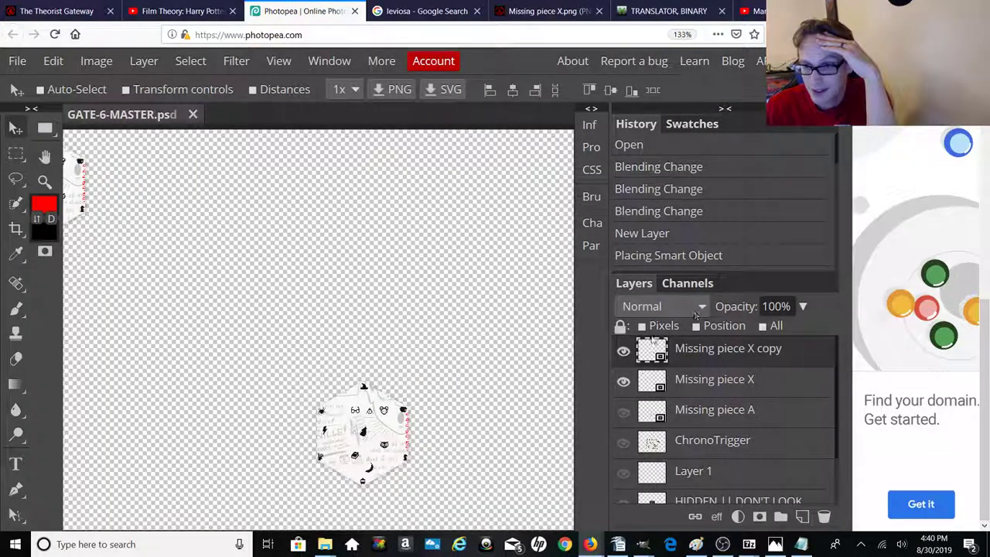
Step: Hide and delete the original Missing piece X layer, keeping only its copy
click(624, 382)
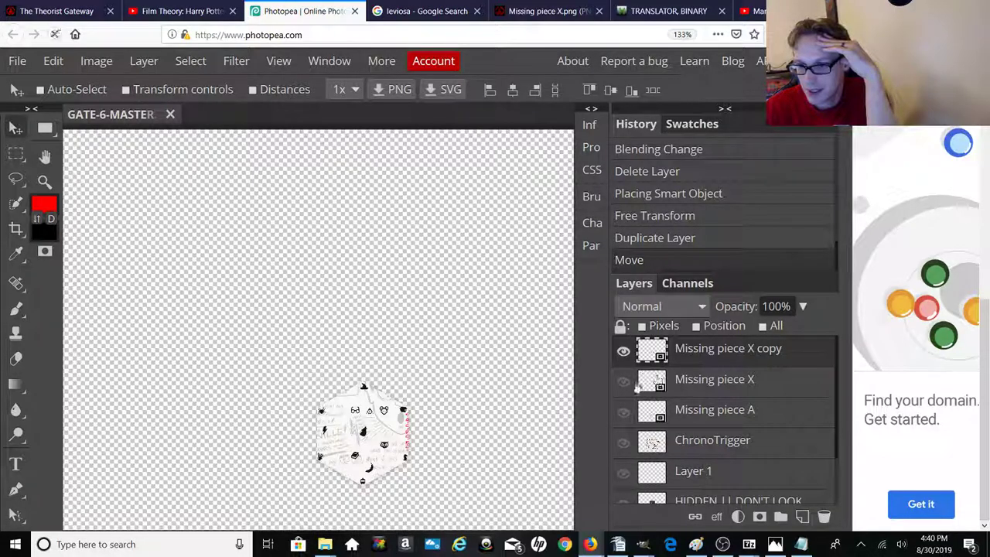
click(673, 389)
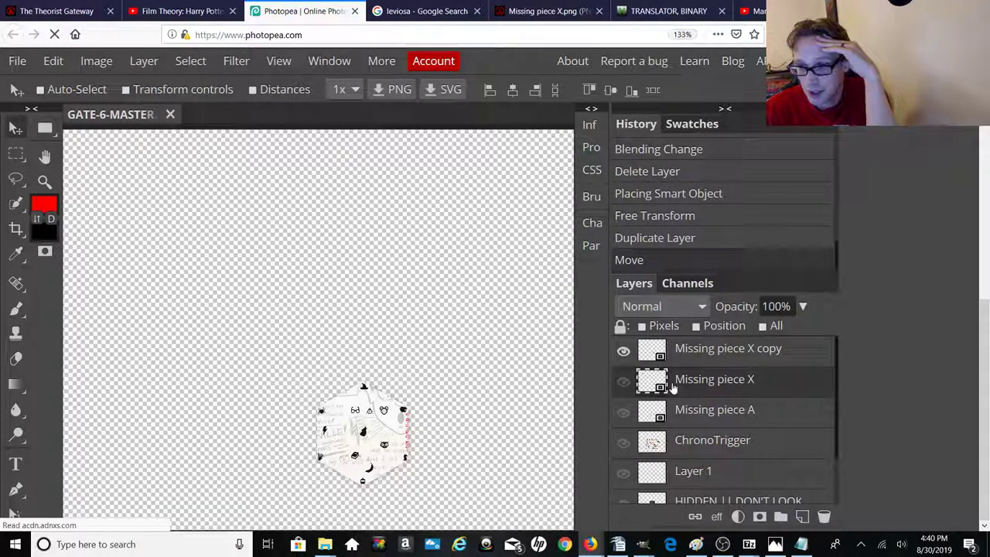
key(Delete)
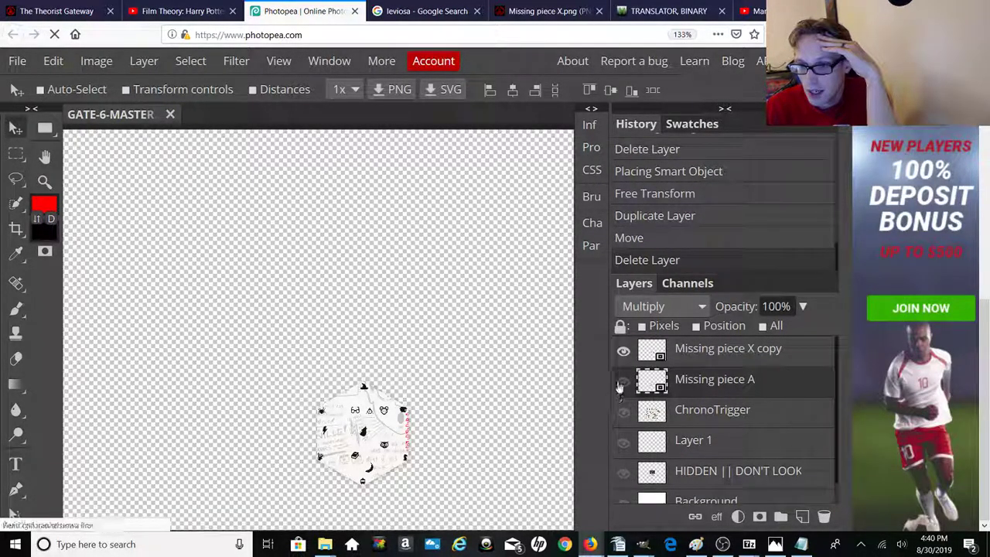
Step: Show Missing piece A, ChronoTrigger, Layer 1 and Background again, leaving the HIDDEN layer off
click(624, 381)
click(623, 413)
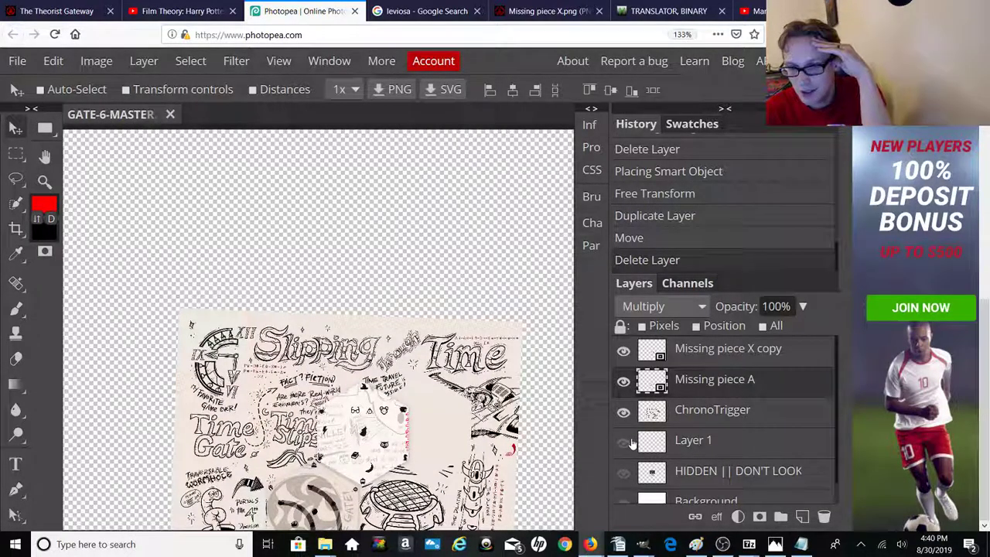
click(623, 473)
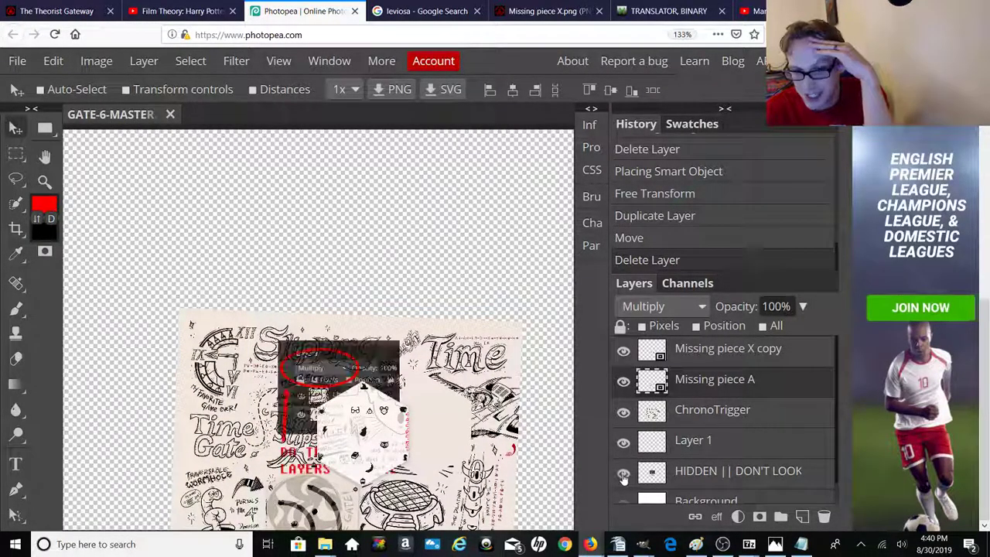
click(623, 475)
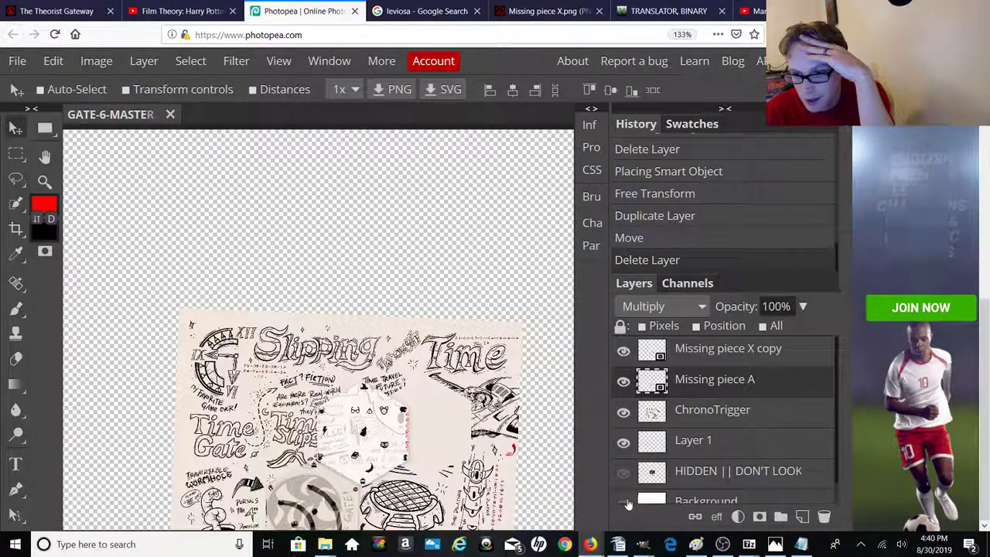
click(625, 502)
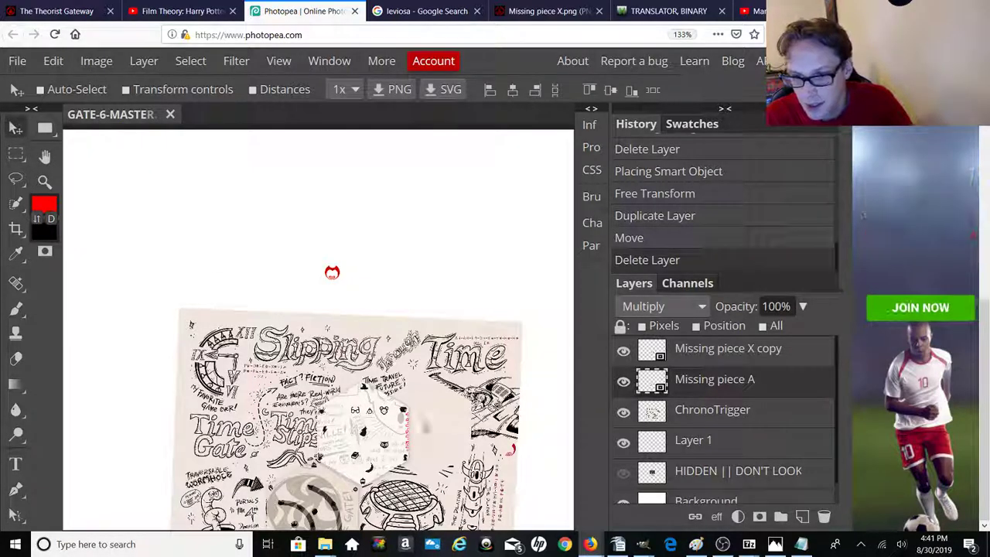
Step: Try the Missing piece X copy over the blank gap beside the spaceship drawing on the journal page
click(687, 354)
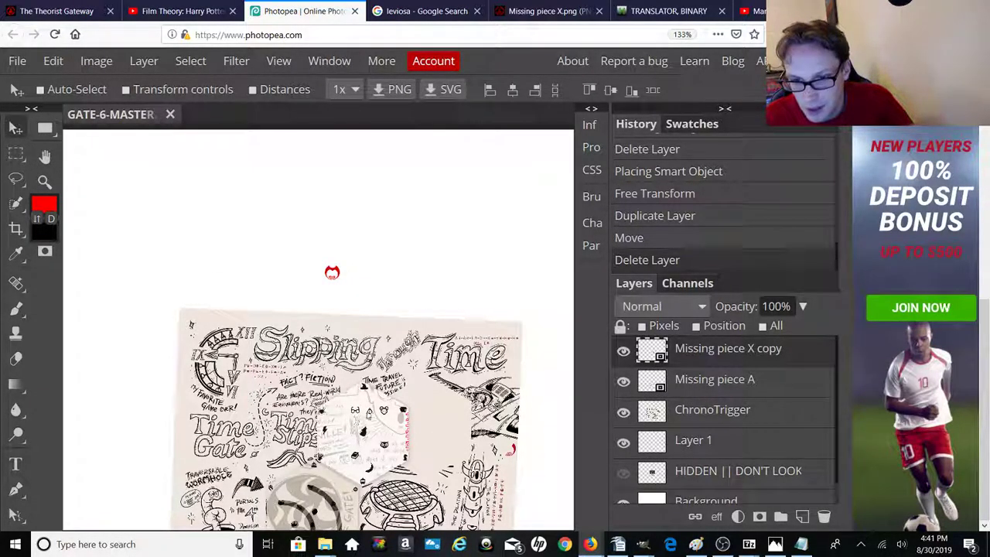
drag(368, 416, 429, 417)
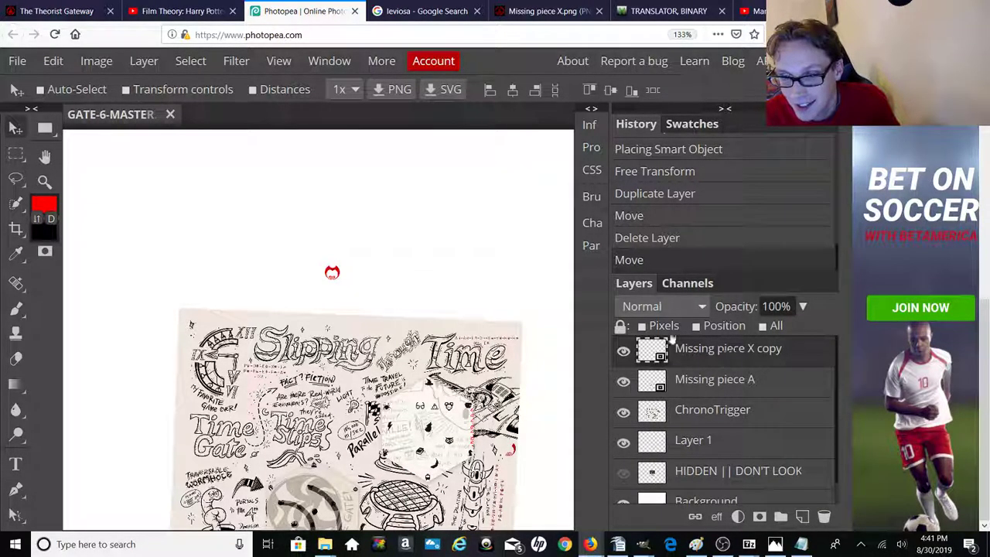
click(46, 157)
drag(206, 228, 172, 131)
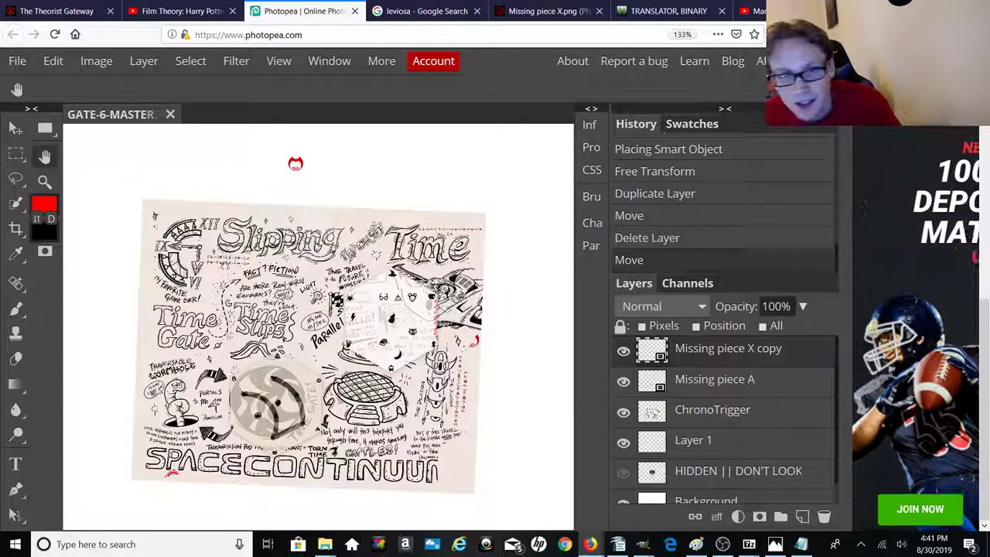
Step: Move the Missing piece X copy out of the gap to the journal page's outer edge beside the Time Gate drawing
key(v)
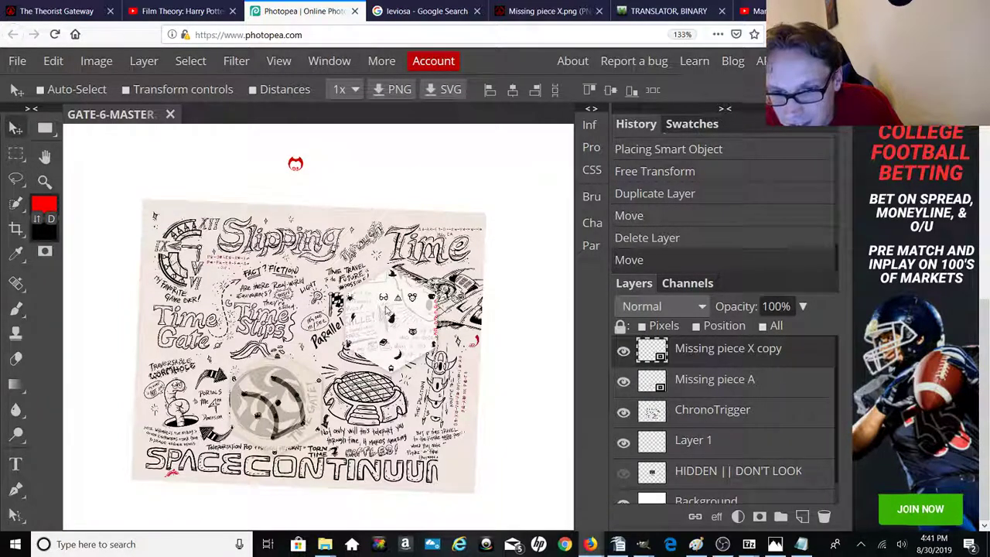
drag(403, 327, 477, 465)
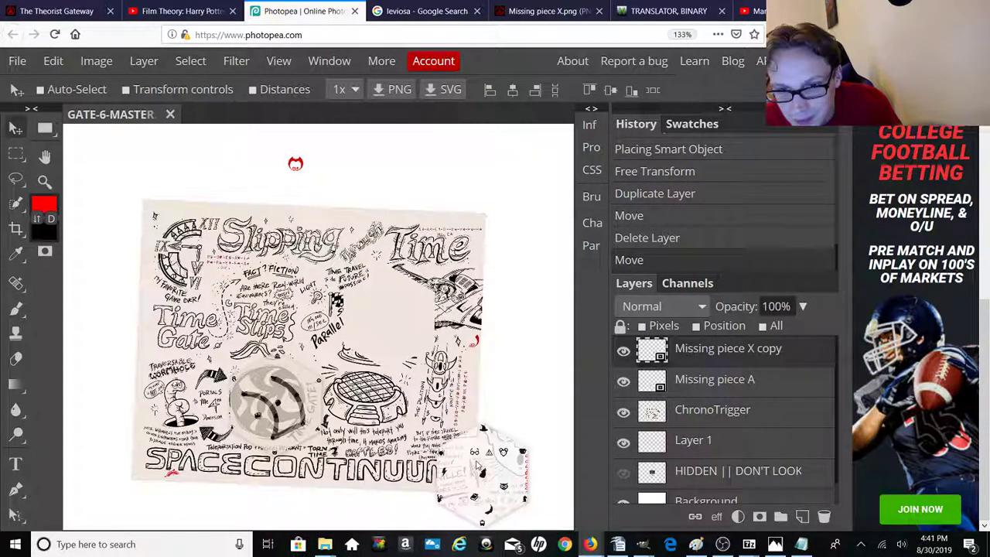
drag(477, 466, 116, 304)
drag(116, 303, 110, 304)
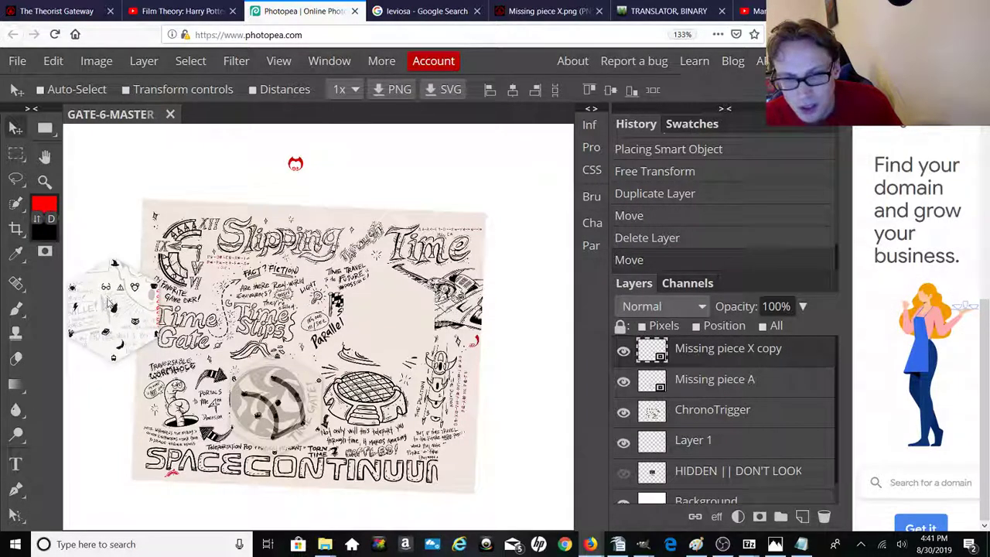
Step: Go back from the Missing piece X image to the unturnnostone.com/leviosa page with the puzzle downloads
click(180, 11)
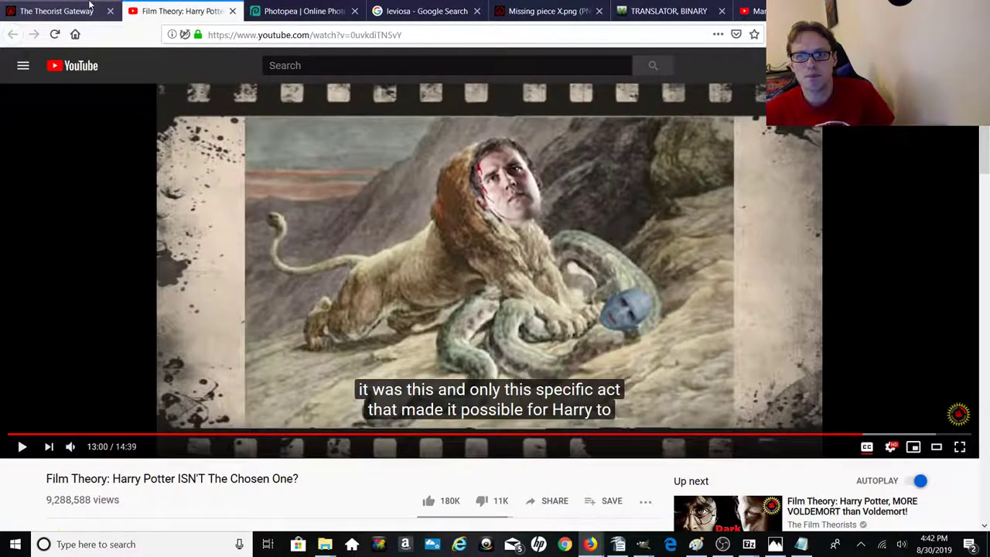
click(89, 6)
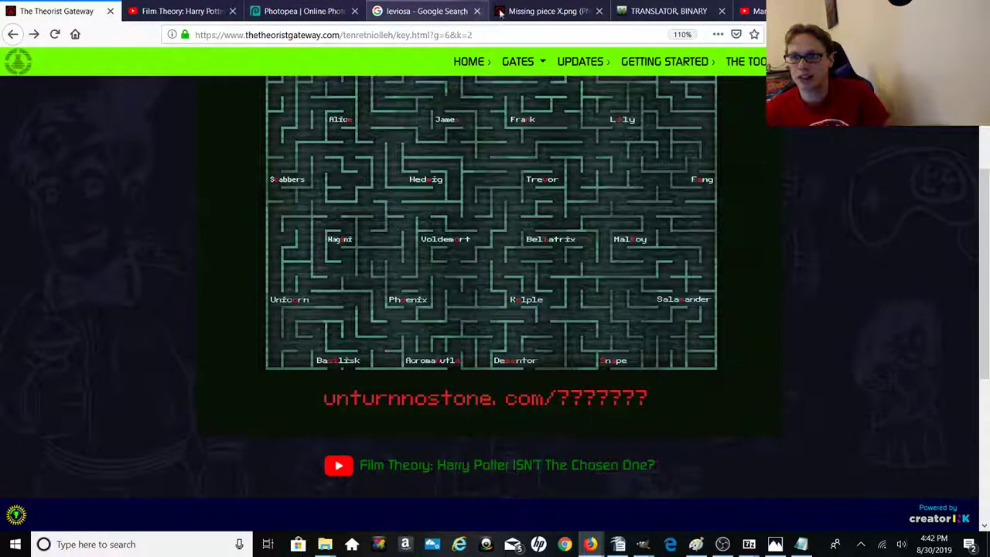
click(534, 11)
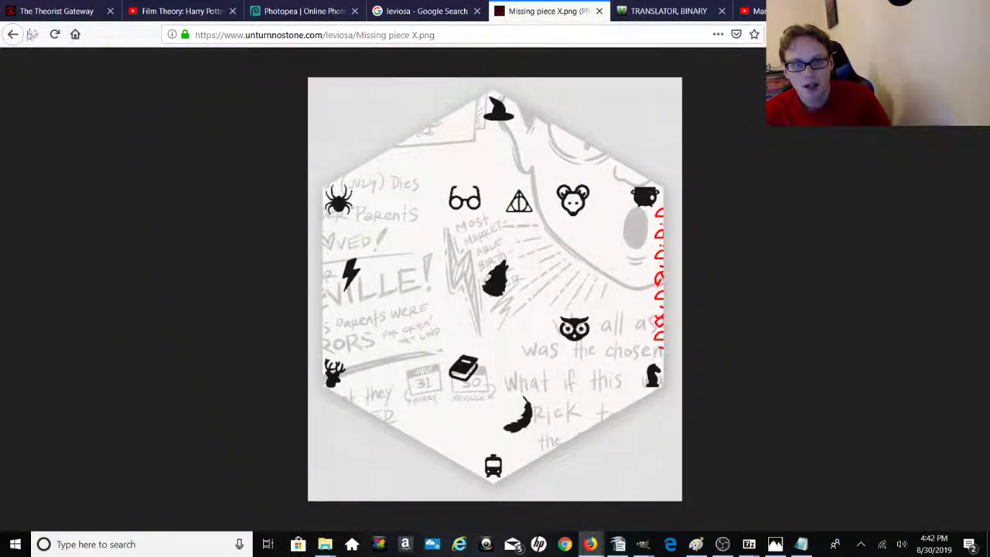
click(13, 34)
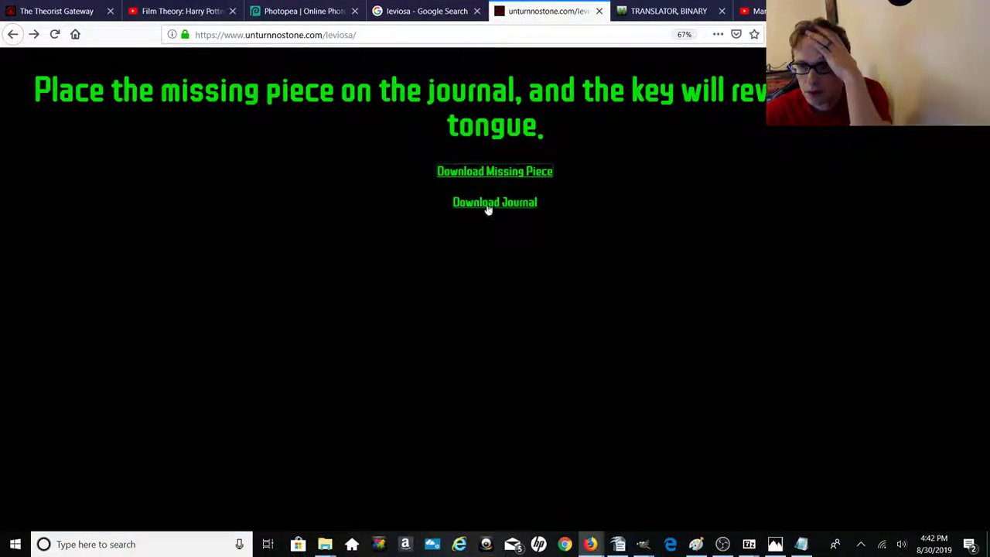
Step: Open the journal download and save the image to the Desktop as Harry Potter Journal.JPG
click(488, 205)
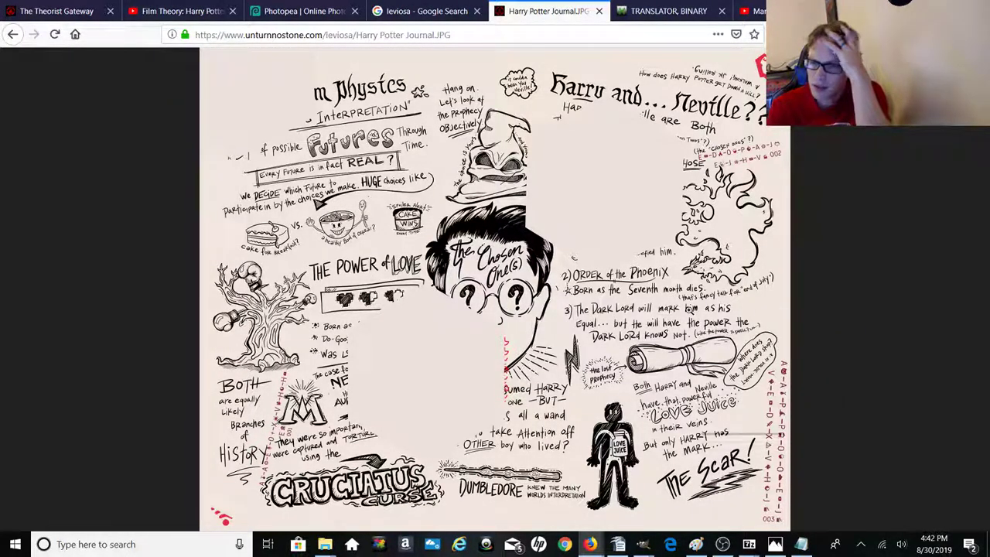
right_click(690, 310)
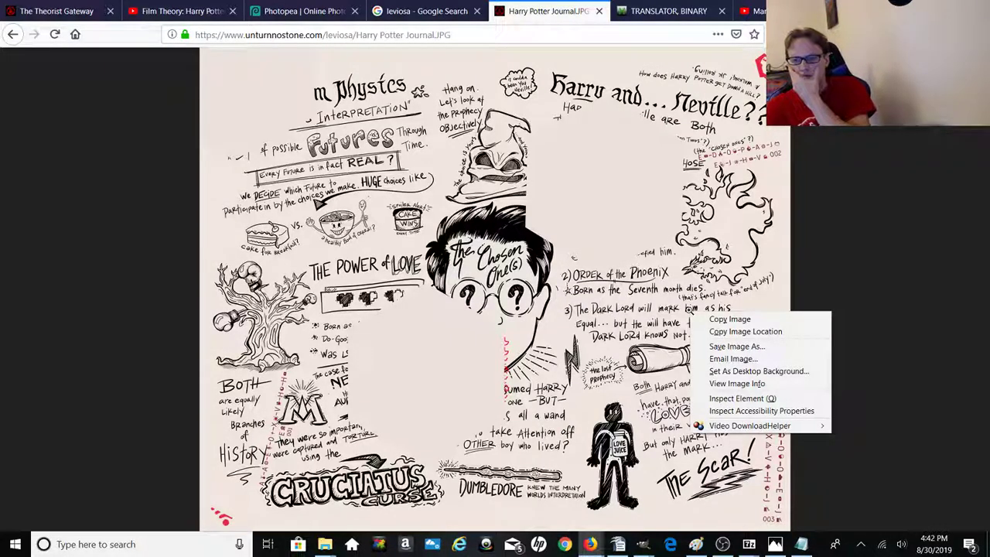
click(724, 351)
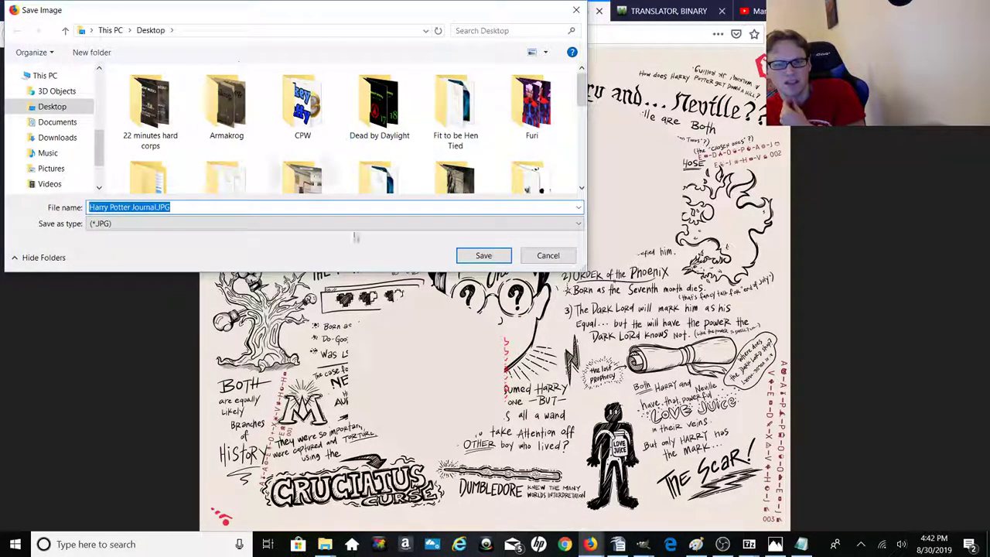
click(483, 256)
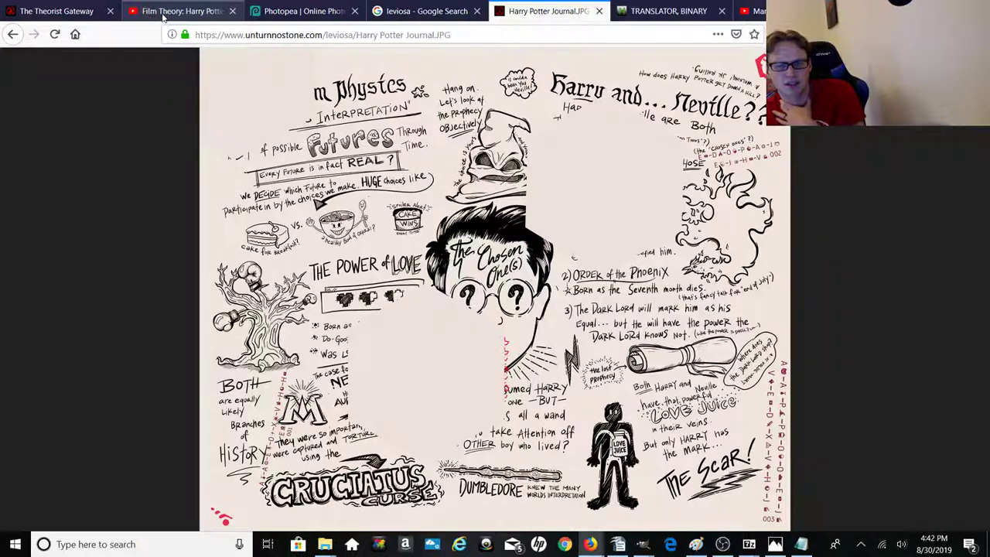
Step: Switch from the journal image to the Photopea project with the Slipping Through Time journal page
click(68, 13)
click(287, 11)
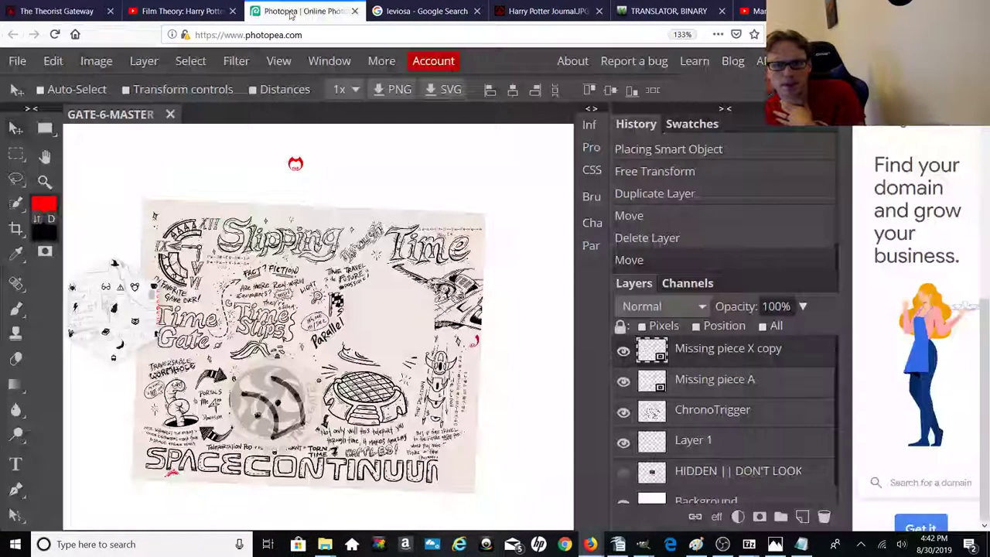
right_click(194, 122)
click(203, 114)
right_click(205, 114)
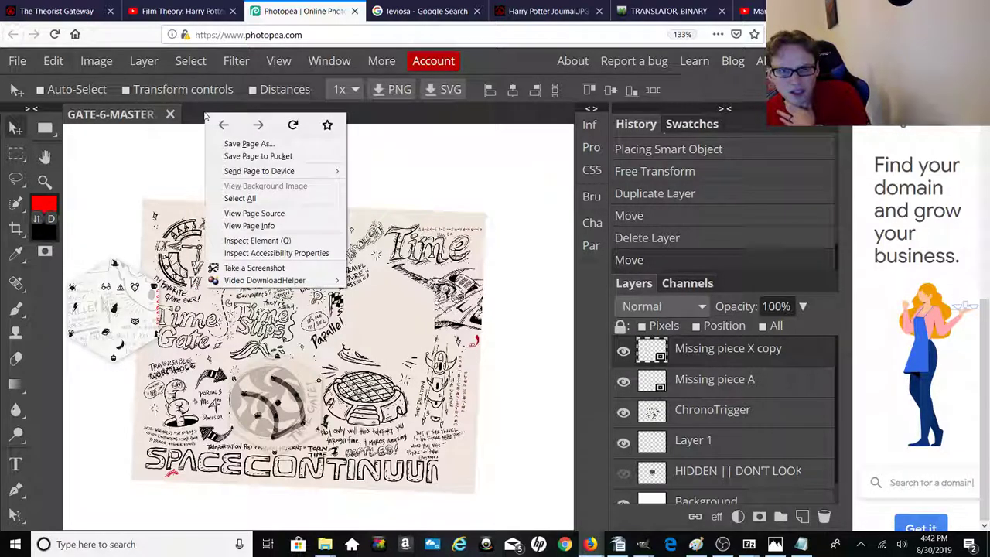
click(192, 118)
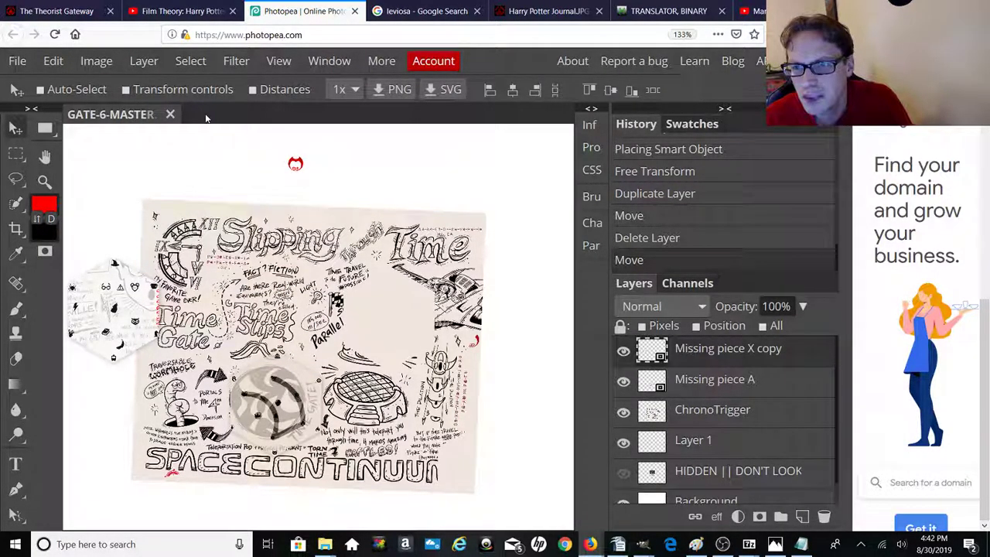
right_click(205, 109)
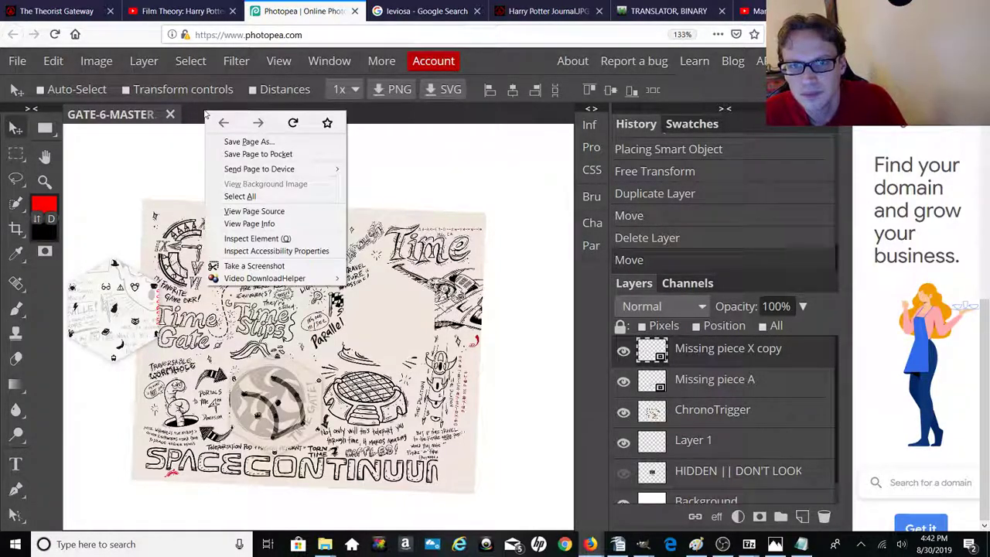
click(205, 113)
Step: Create a new project named harry, 1280 × 720 px with a white background
click(17, 60)
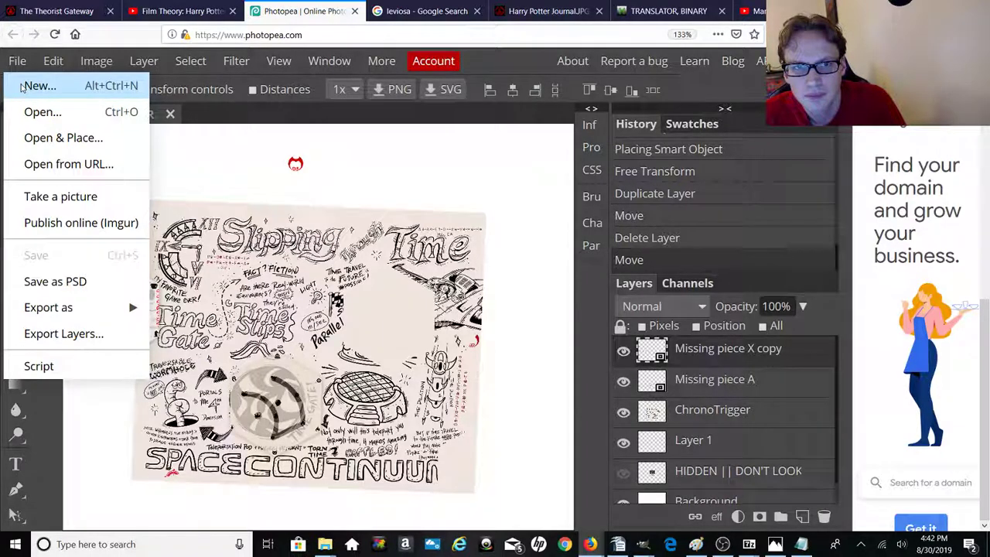
click(31, 86)
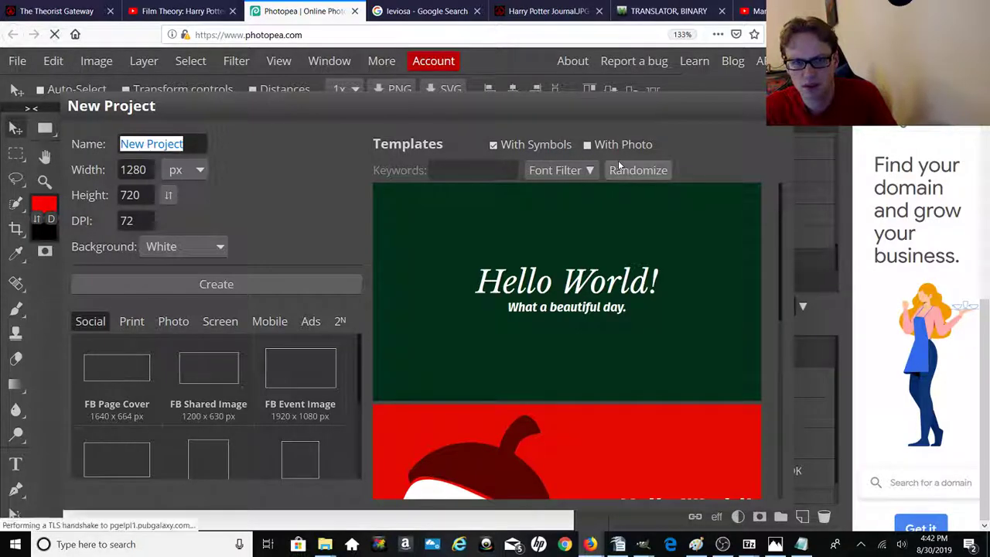
key(BackSpace)
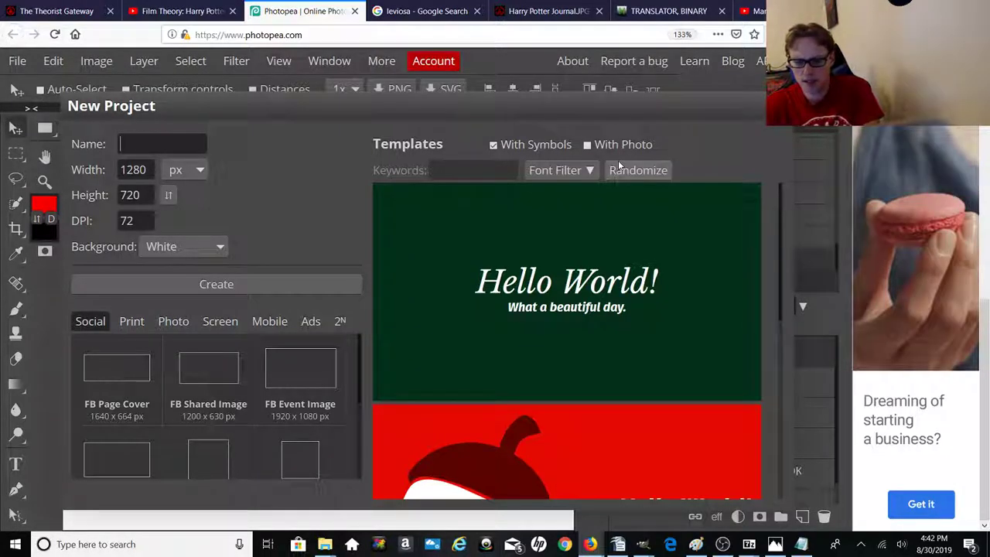
text(harry)
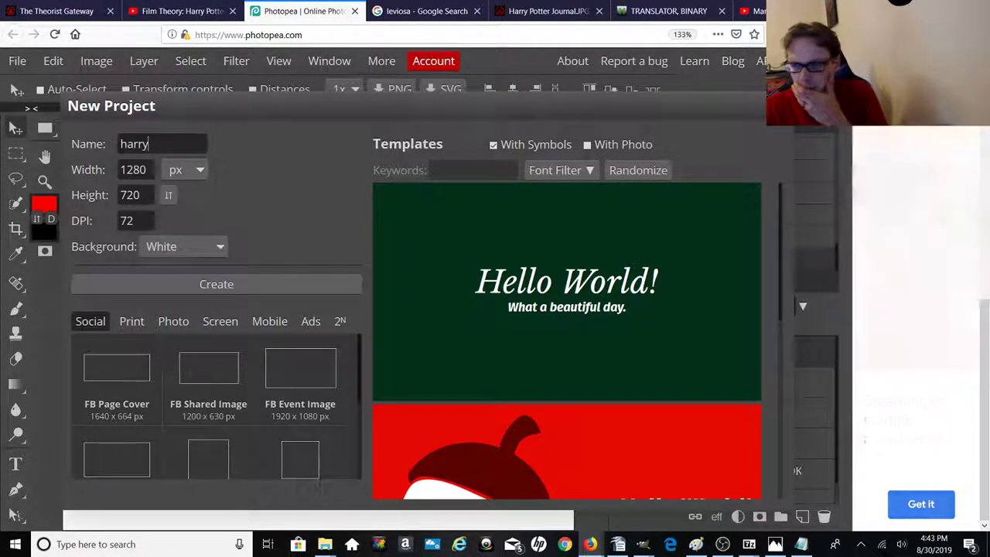
drag(782, 220, 793, 488)
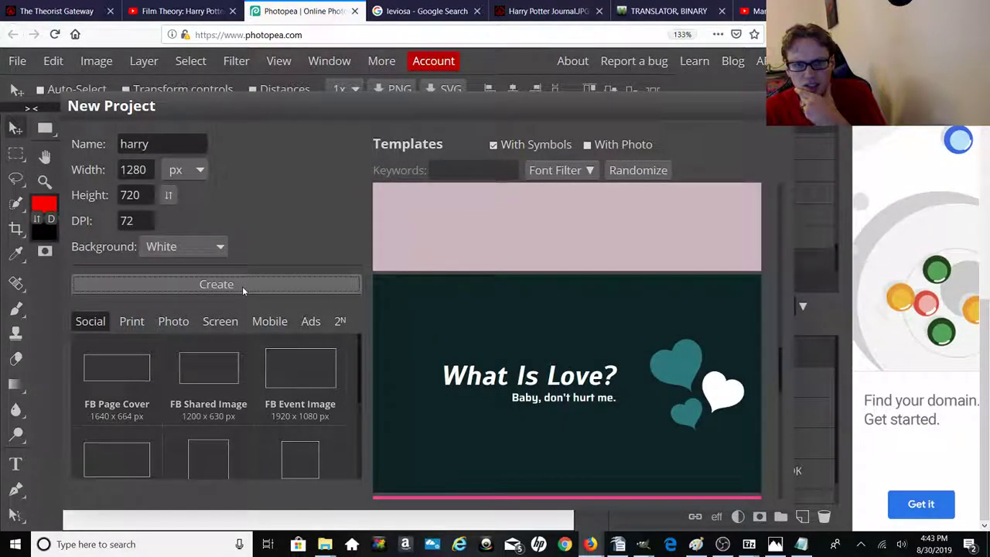
click(242, 286)
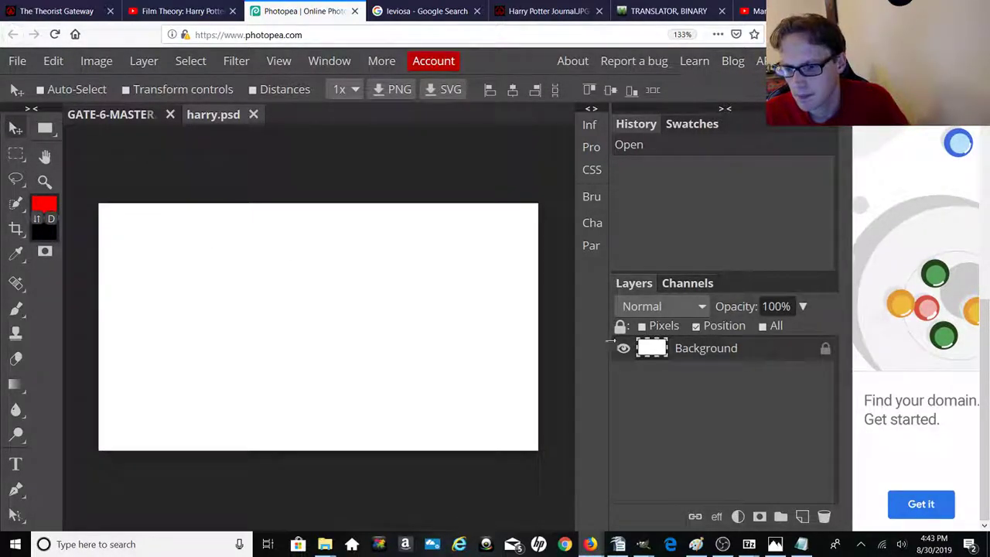
mouse_move(774, 546)
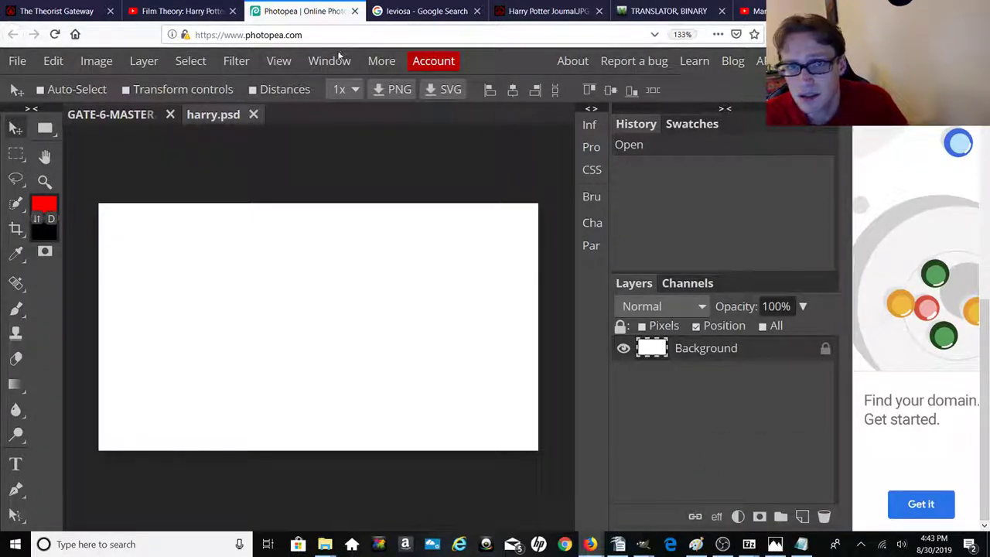
click(518, 18)
right_click(521, 317)
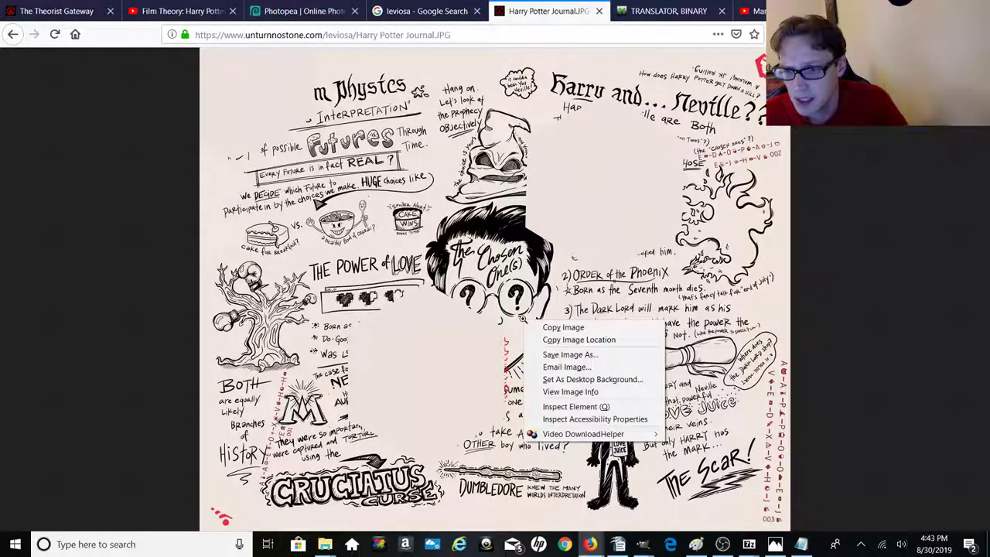
click(566, 353)
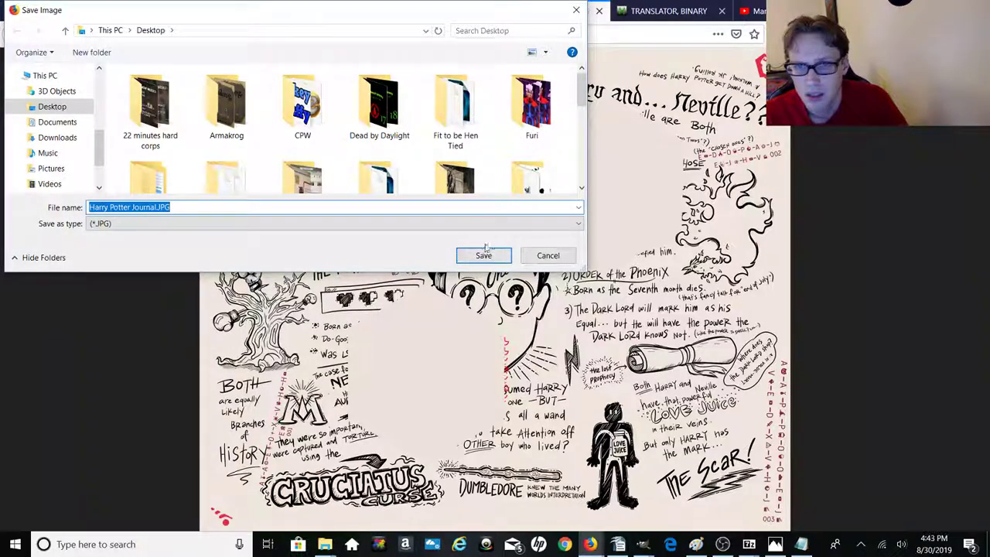
click(483, 257)
click(574, 274)
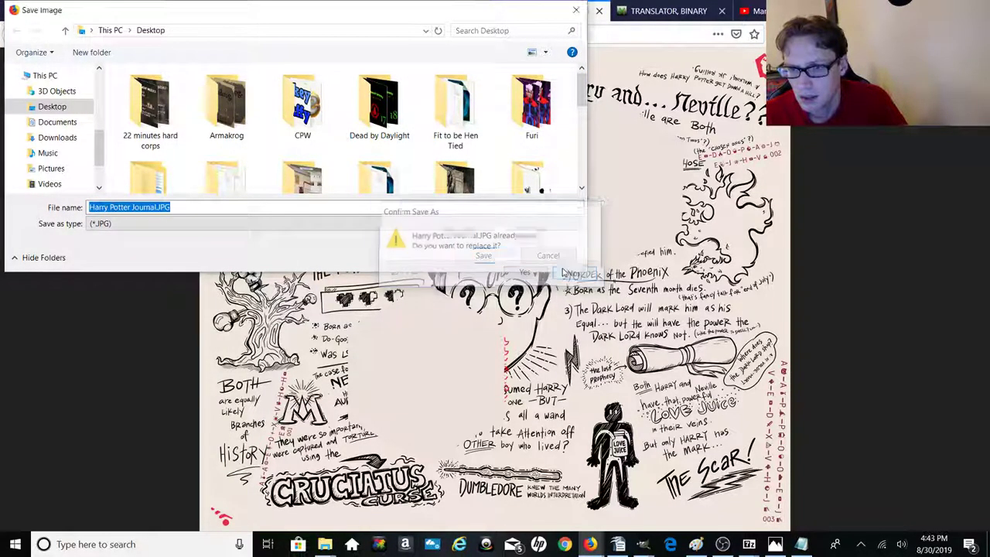
click(547, 257)
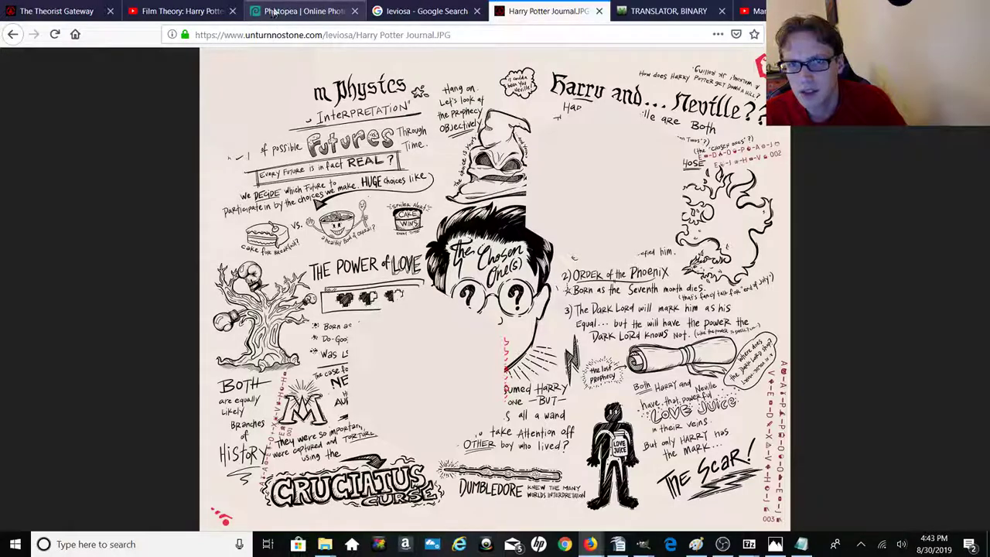
click(301, 10)
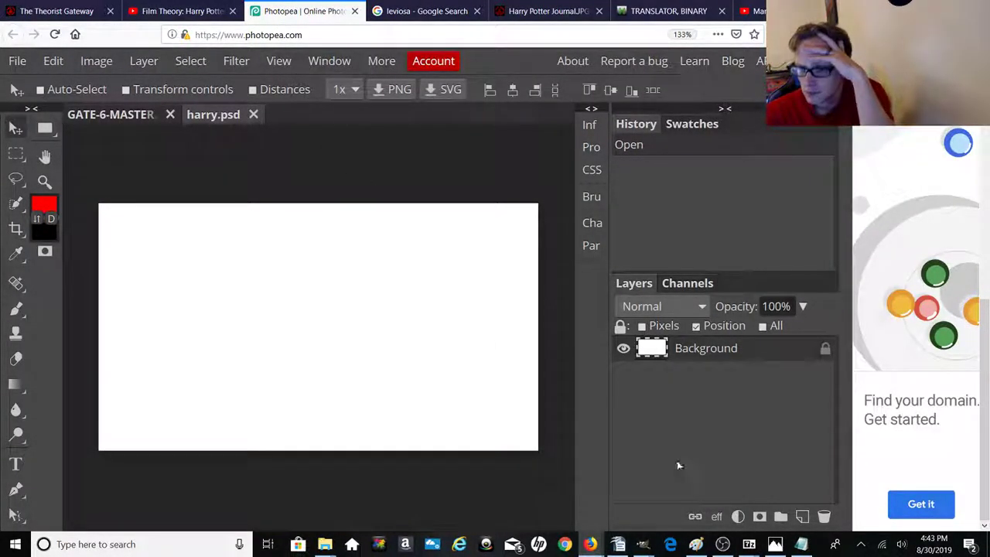
Step: Search the Desktop folder for "har" and place Harry Potter Journal.JPG onto the blank harry canvas
mouse_move(731, 550)
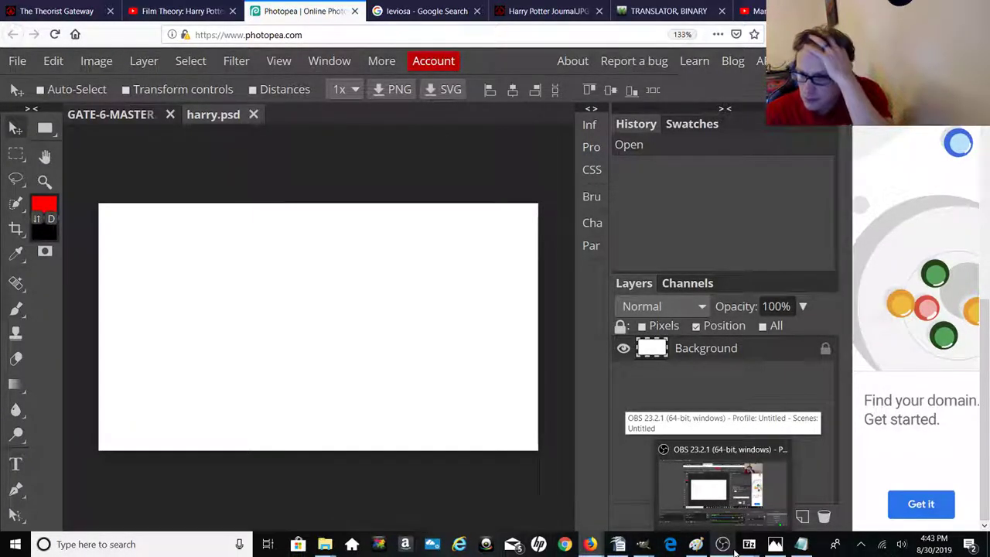
mouse_move(633, 547)
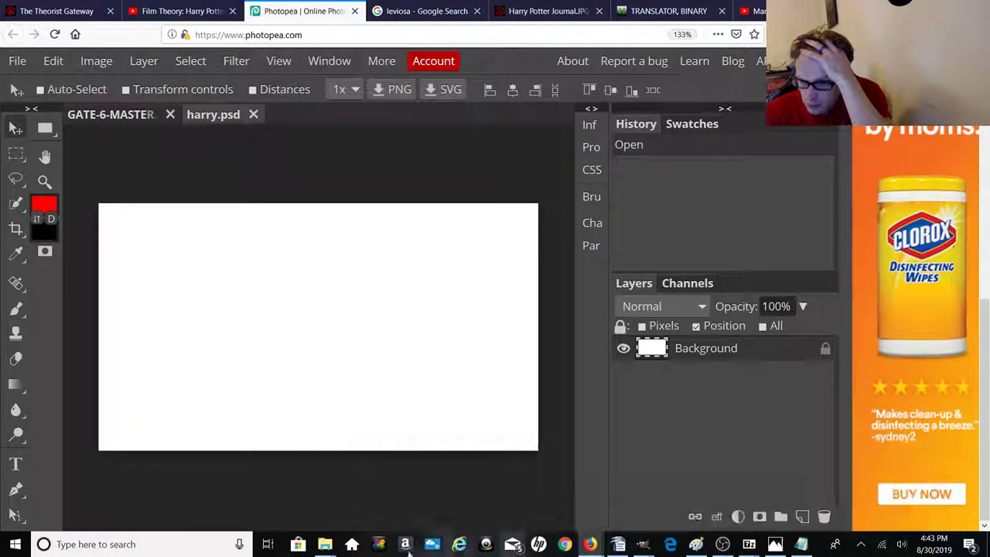
mouse_move(326, 546)
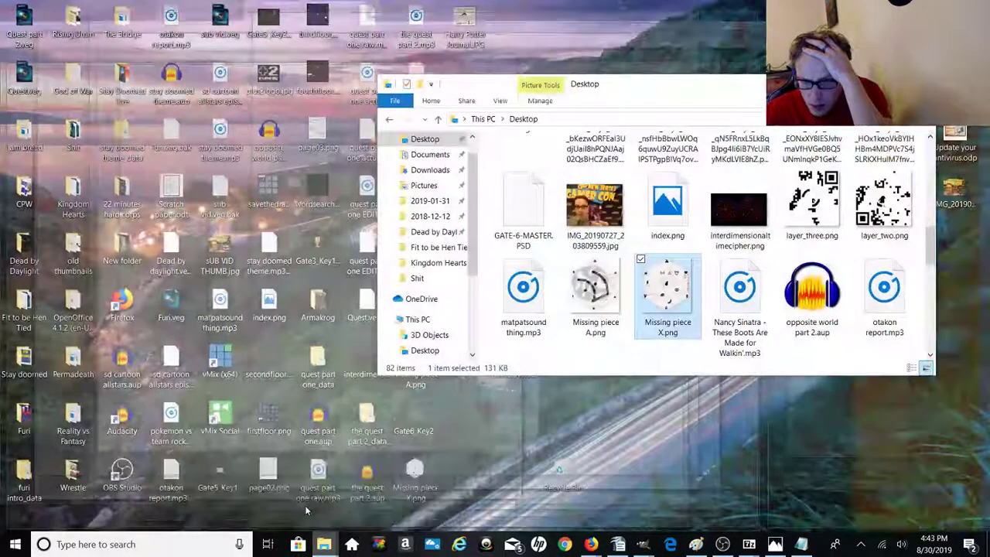
click(305, 505)
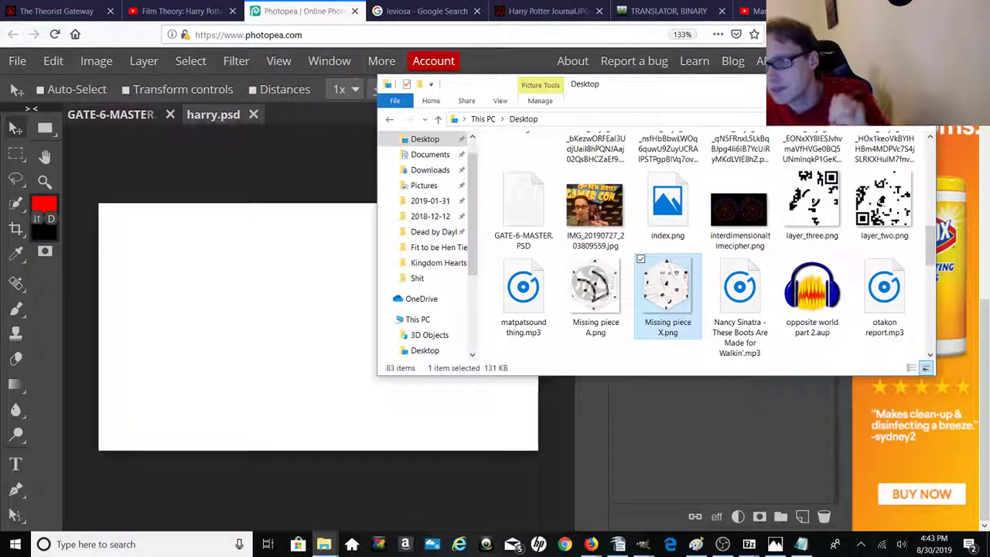
click(874, 118)
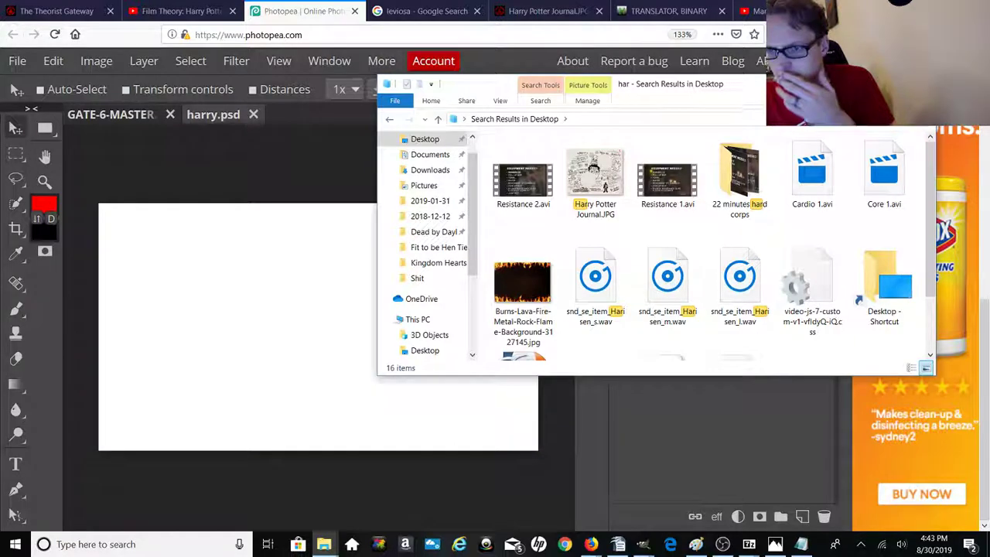
drag(594, 182, 271, 371)
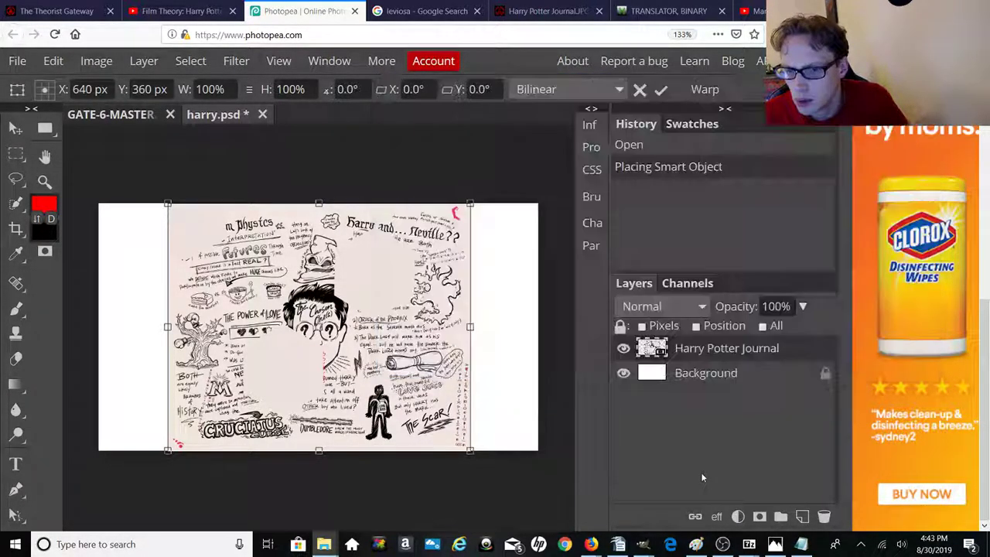
Step: Apply the journal image's placement and set the Harry Potter Journal layer's blend mode to Multiply
click(701, 471)
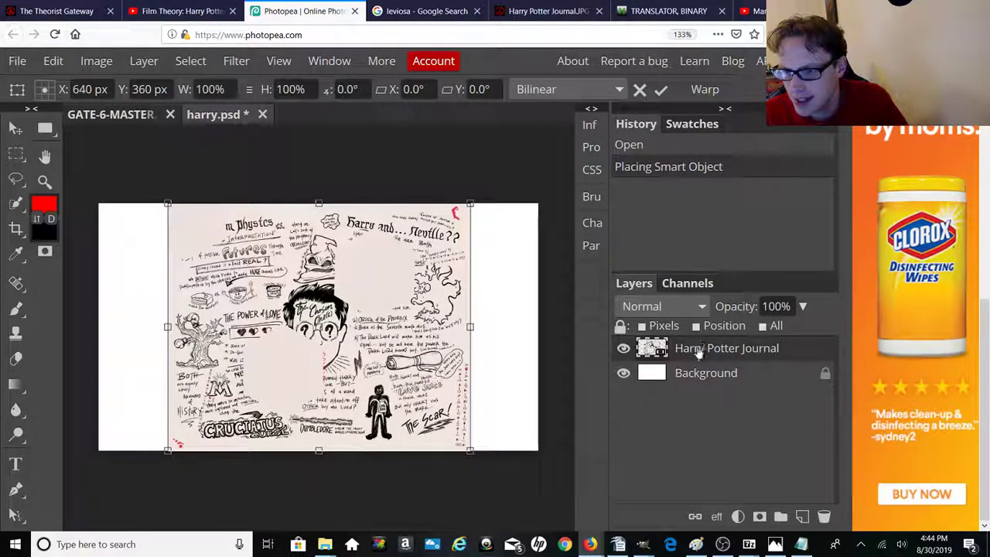
click(703, 307)
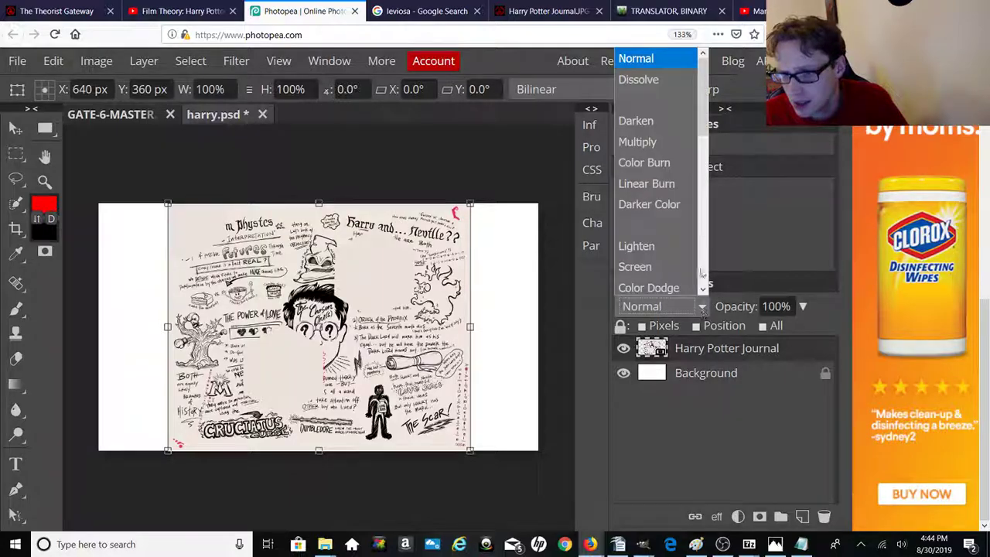
key(Escape)
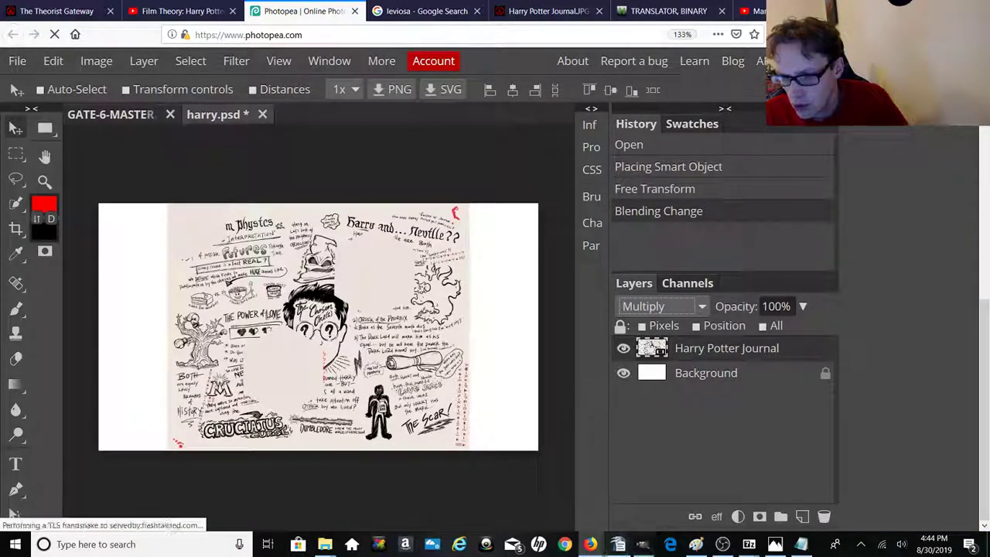
Step: Search the Desktop folder for "mi" and place Missing piece X.png over the journal in the harry project
mouse_move(325, 541)
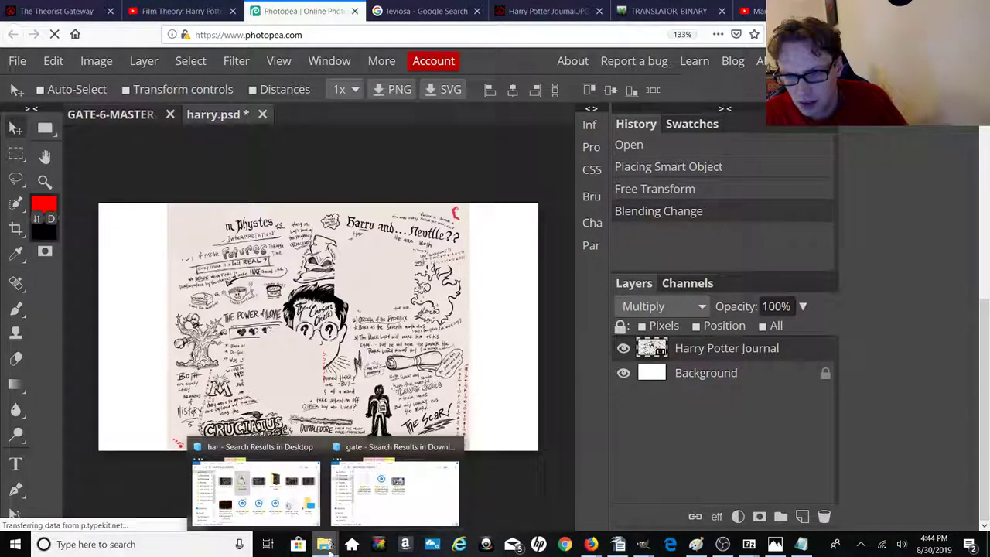
mouse_move(307, 511)
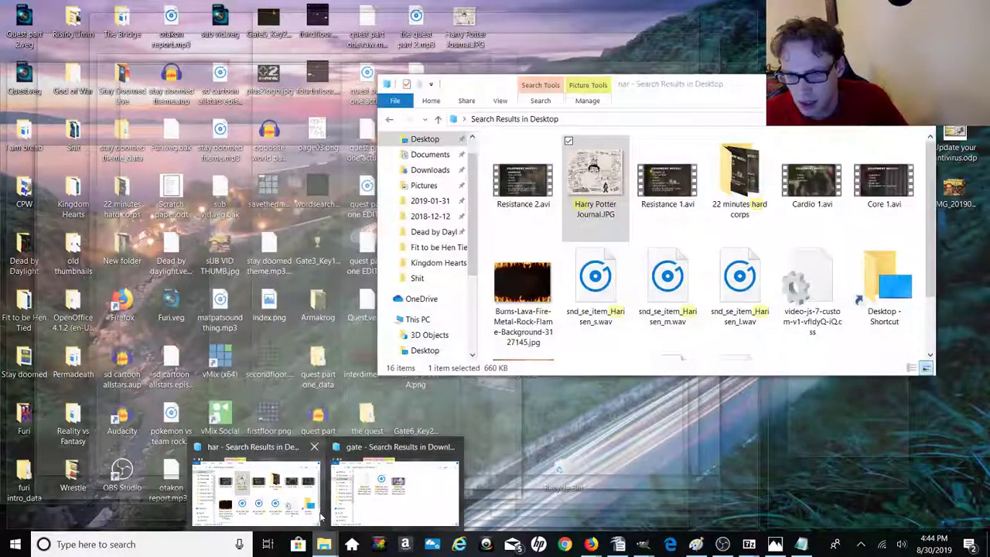
click(321, 516)
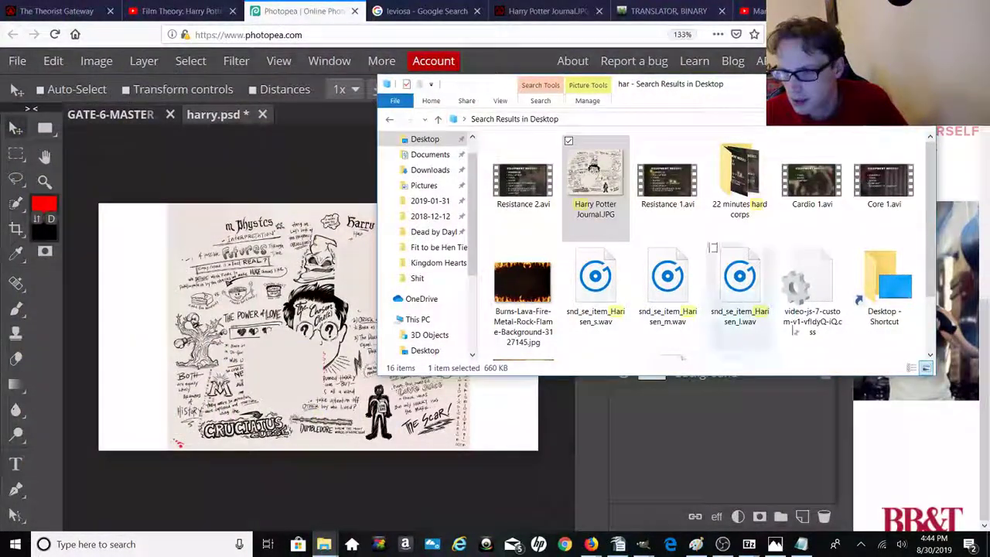
mouse_move(929, 252)
mouse_down()
mouse_move(929, 325)
mouse_move(927, 255)
mouse_up()
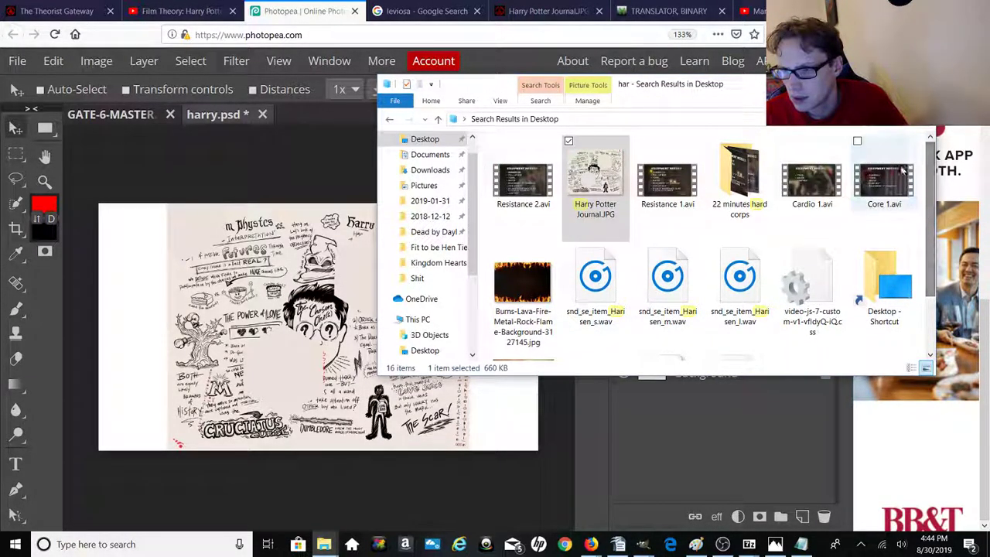
text(mi)
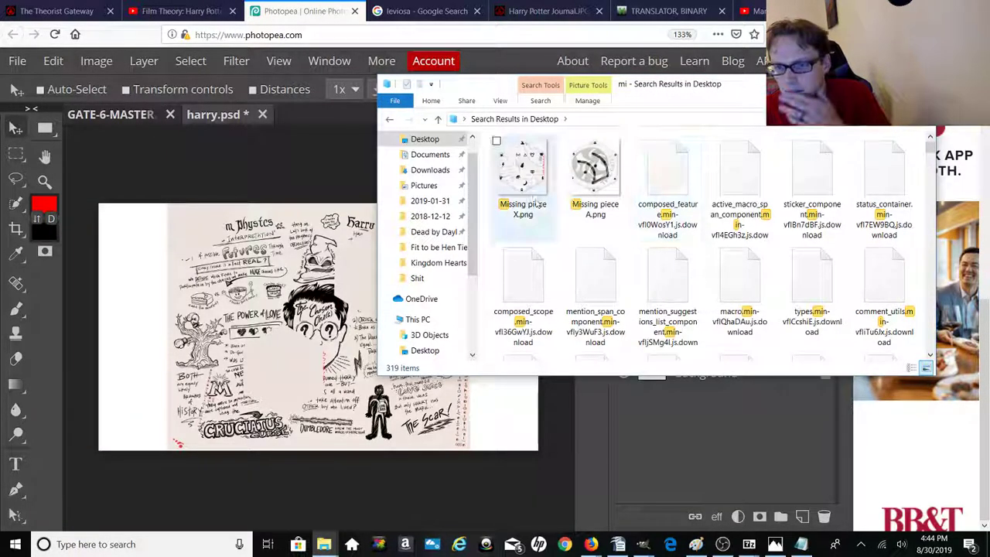
drag(532, 172, 310, 351)
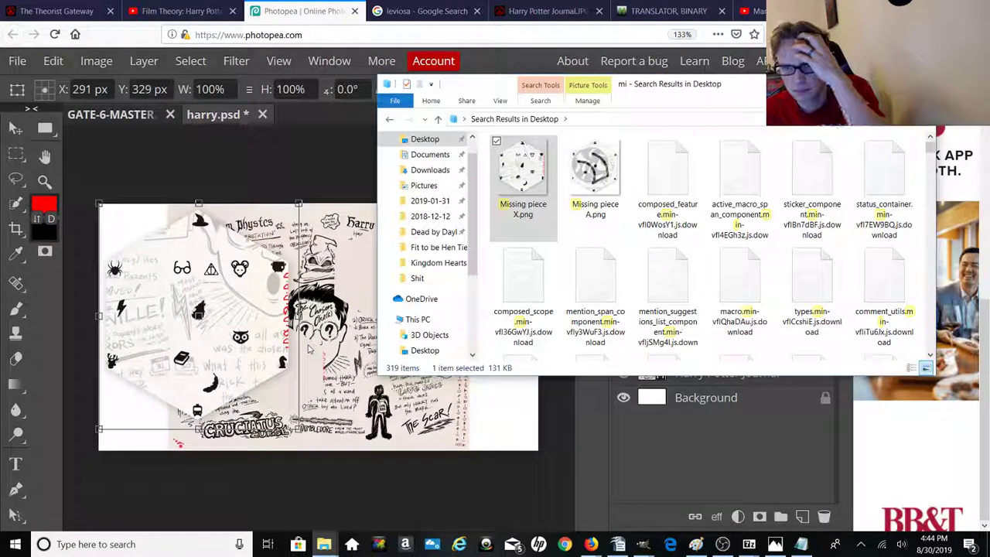
key(alt+Tab)
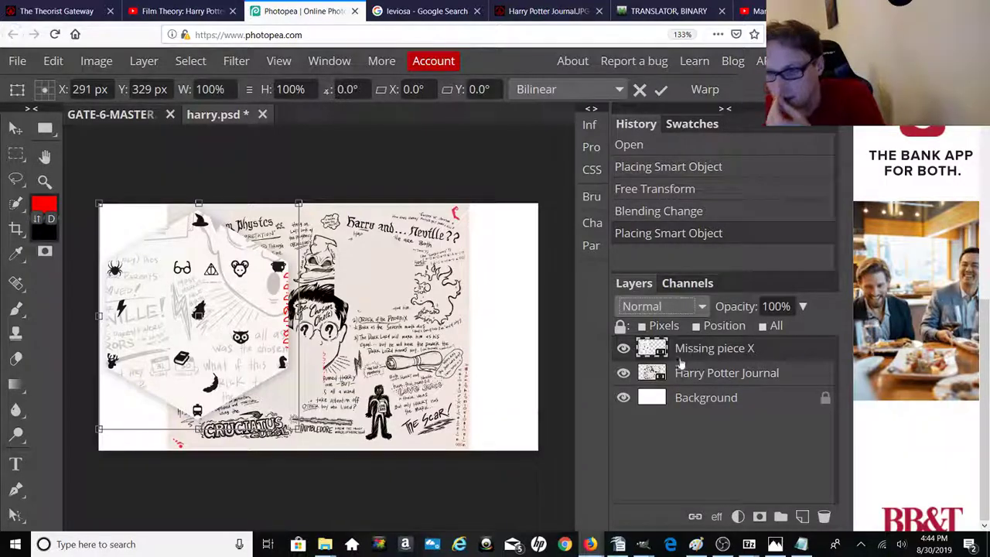
Step: Set the Missing piece X layer's blend mode to Multiply and move the piece toward the face drawing in the journal's middle
click(703, 306)
click(637, 139)
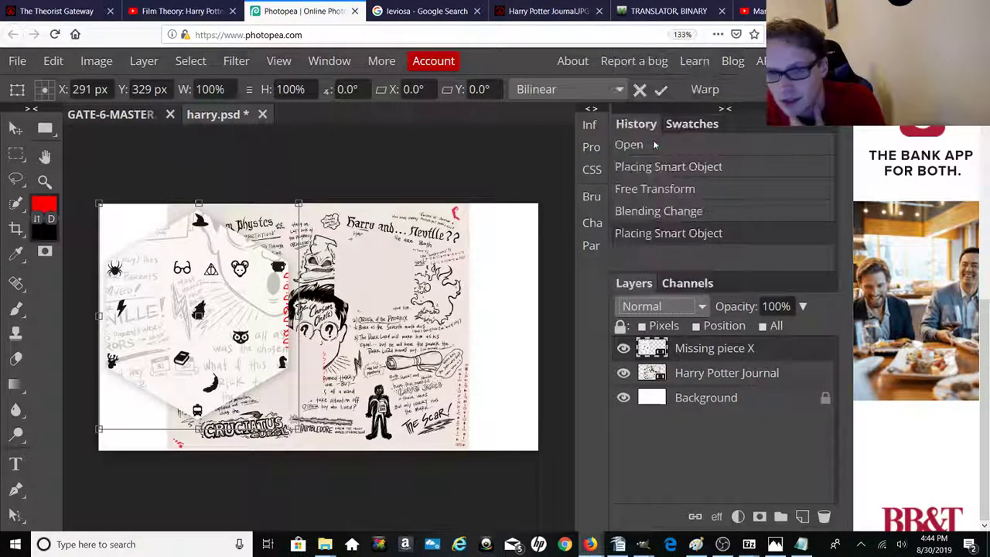
key(Return)
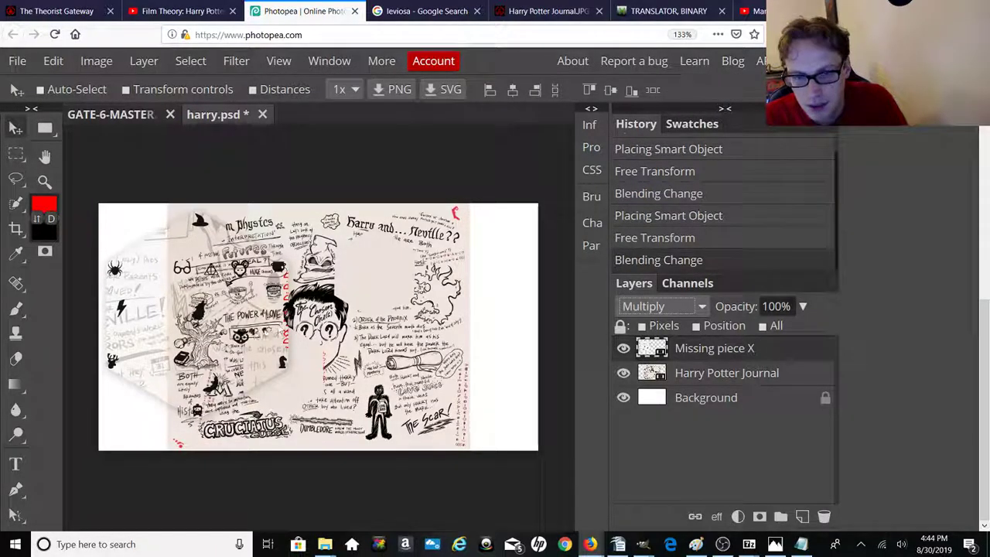
drag(147, 344, 217, 300)
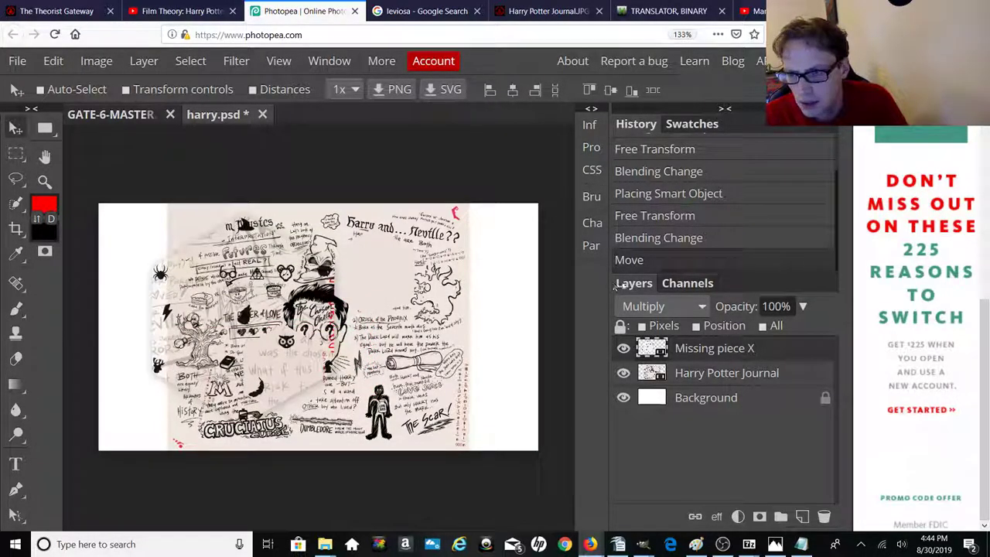
Step: Set the Missing piece X layer's blend mode to Normal and move the piece farther toward the journal's center
click(701, 309)
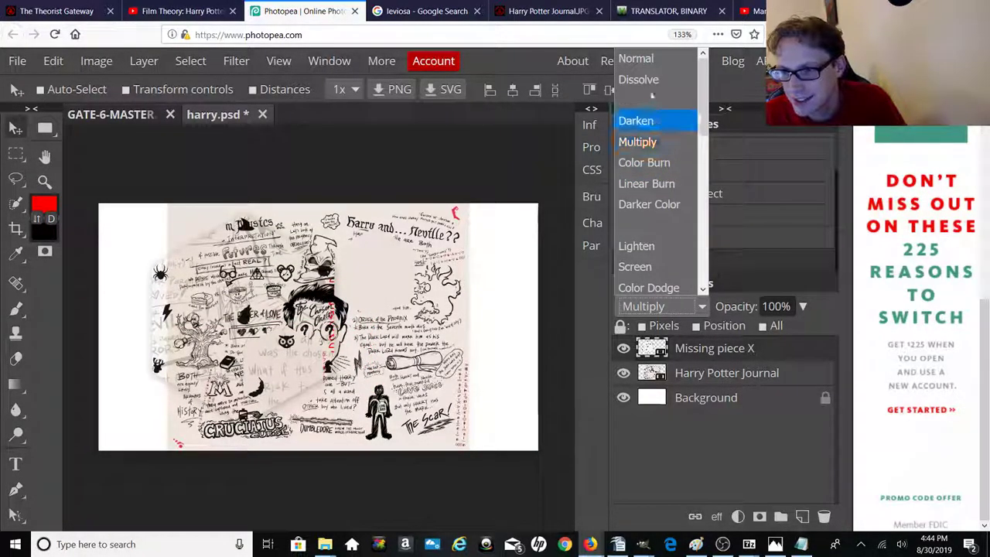
click(648, 63)
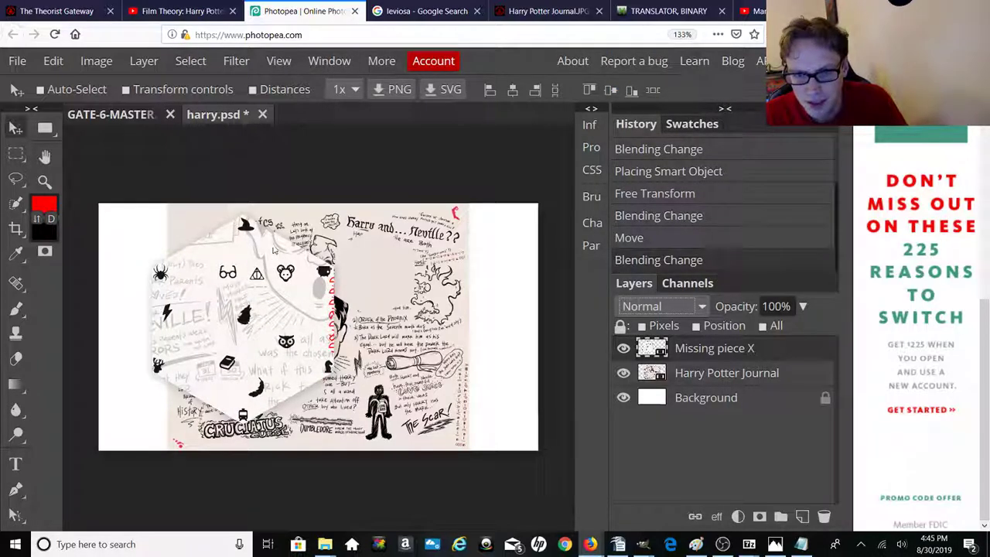
drag(256, 324, 289, 342)
drag(292, 396, 285, 449)
drag(263, 328, 270, 265)
right_click(271, 297)
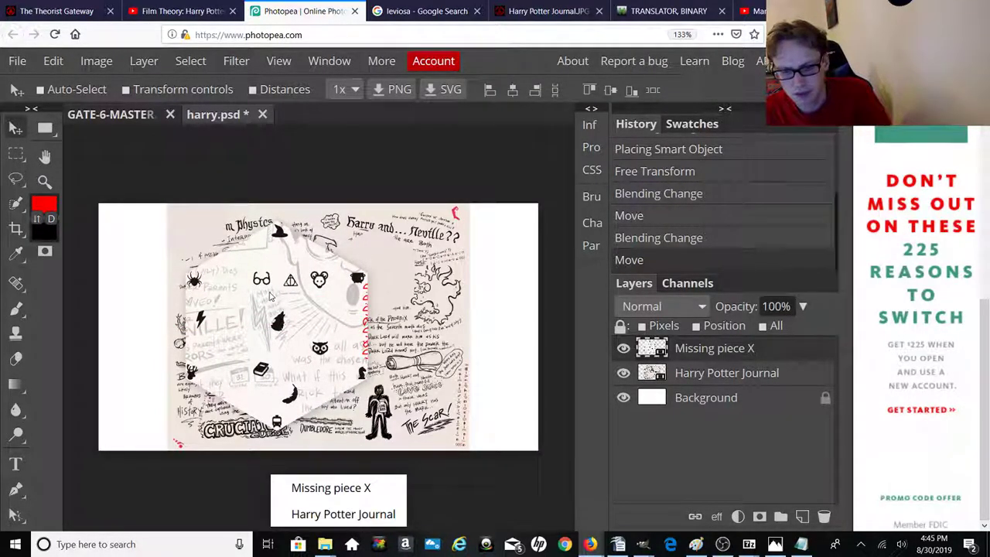
click(194, 468)
Step: Undo the Missing piece X layer's moves, blending changes and placement, leaving only the journal and background layers
key(ctrl+z)
key(ctrl+z)
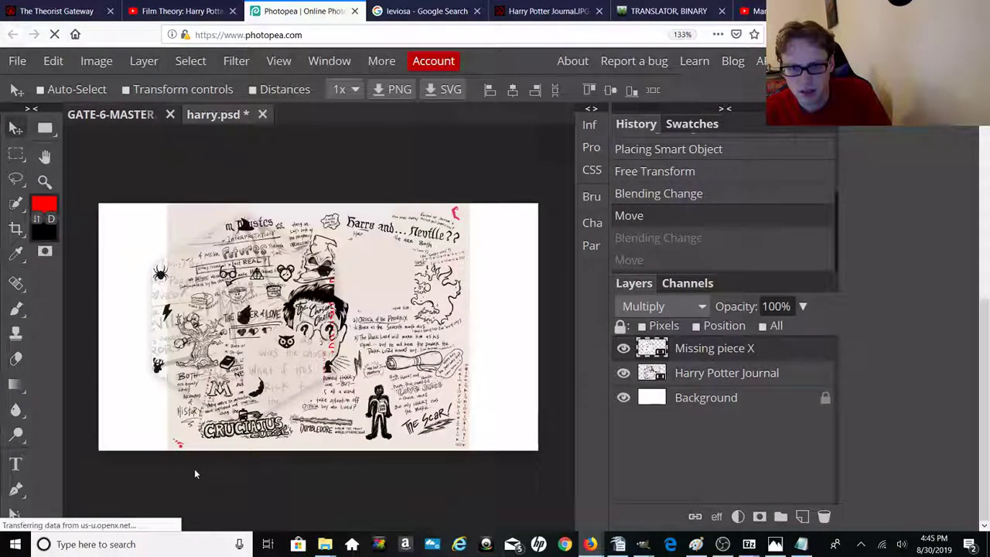
key(ctrl+z)
key(ctrl+z)
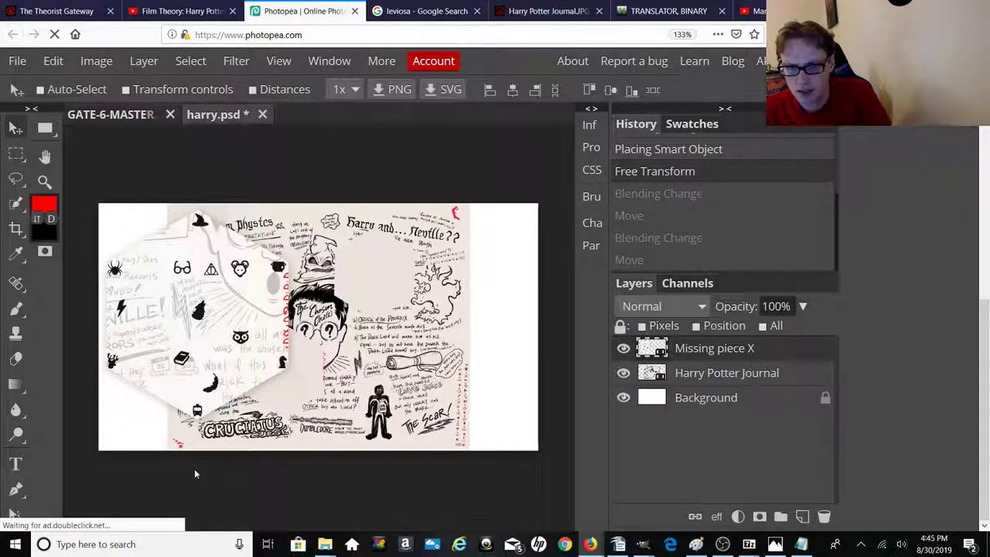
key(ctrl+z)
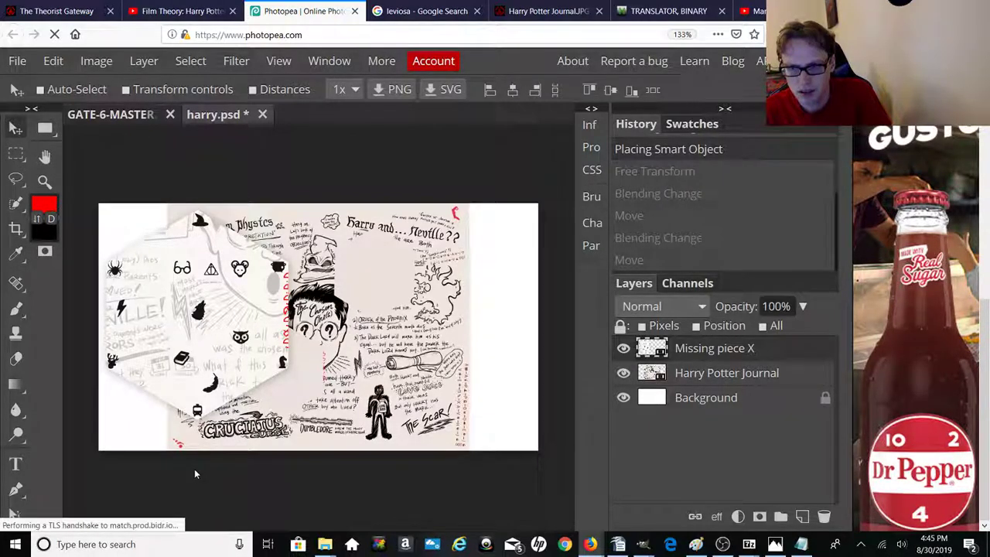
key(ctrl+z)
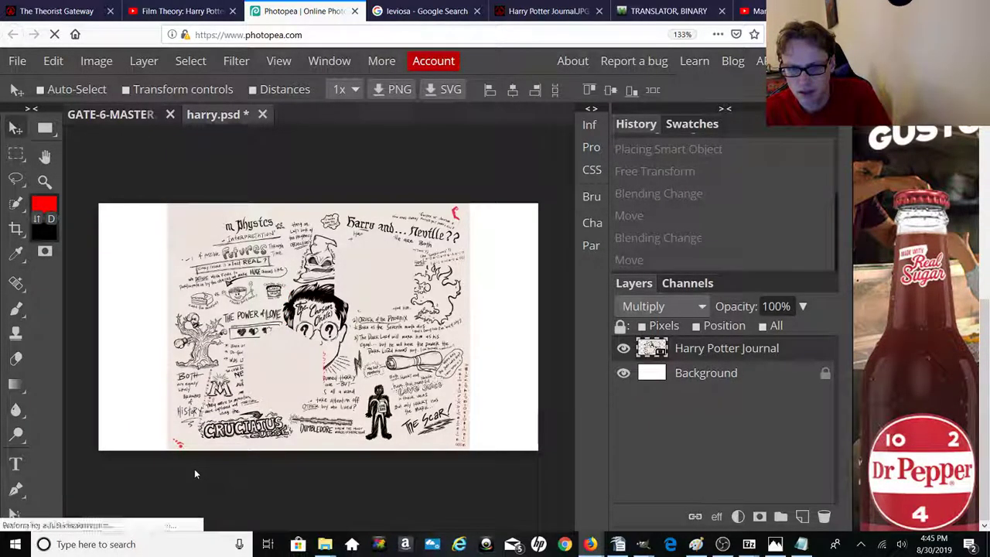
Step: Place Missing piece X.png from the Desktop search results onto the journal in the harry project again
mouse_move(324, 543)
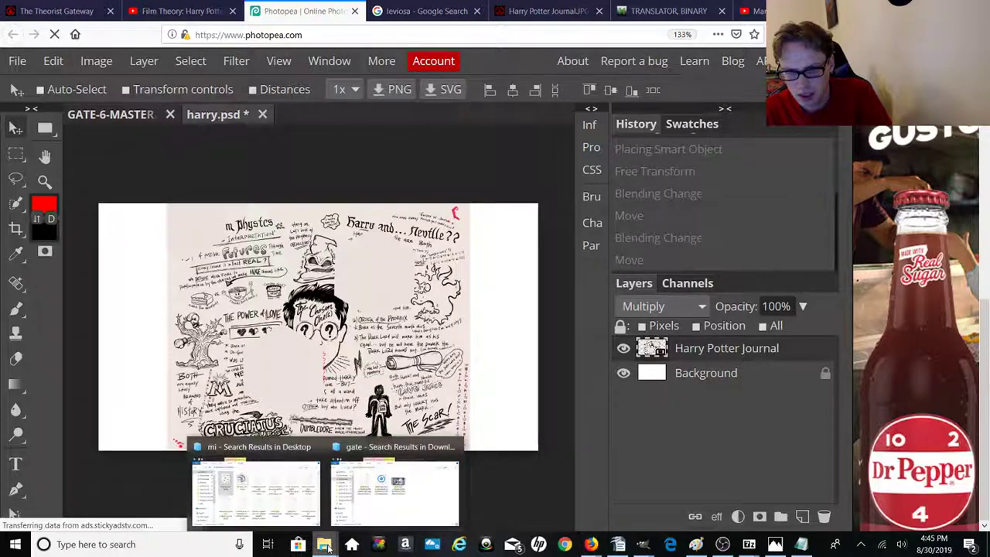
mouse_move(286, 505)
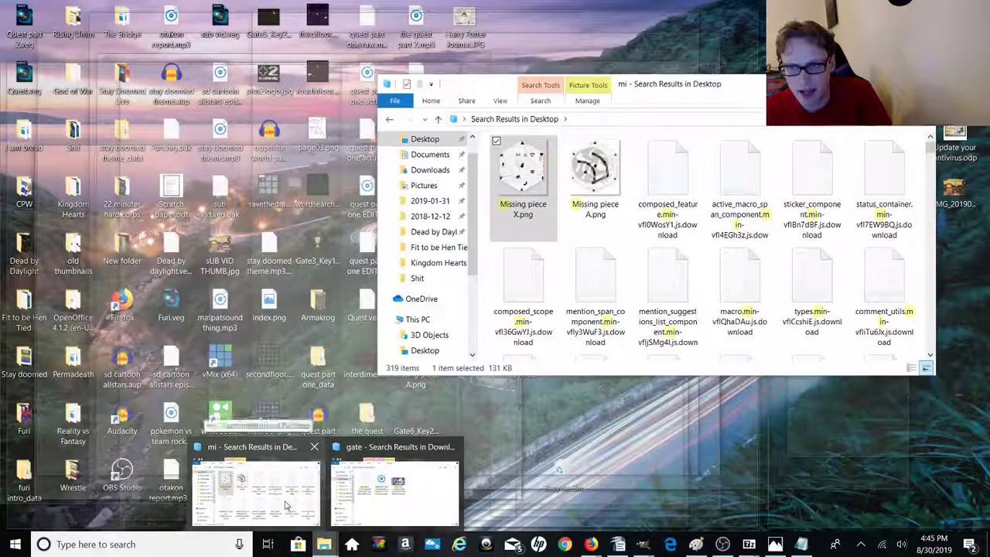
click(286, 504)
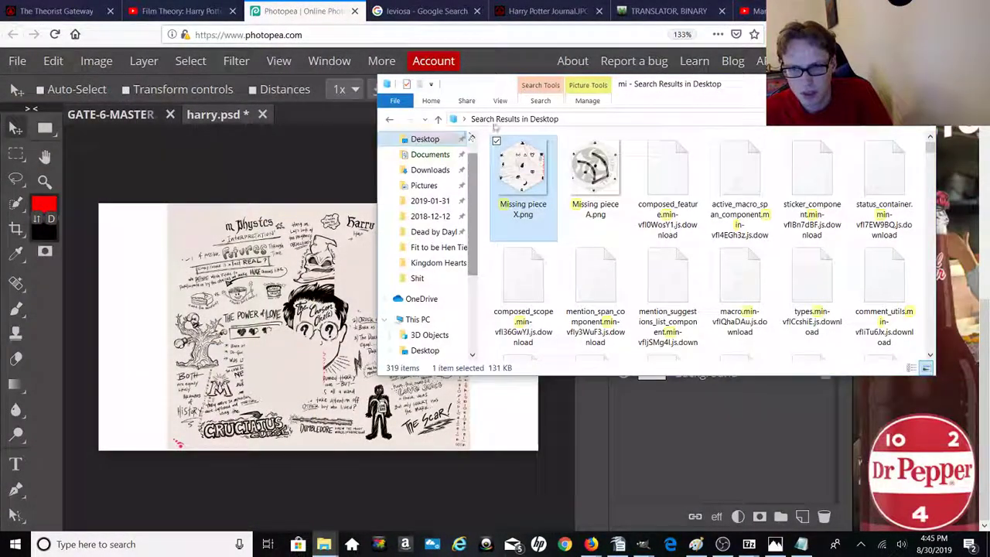
drag(338, 329, 306, 364)
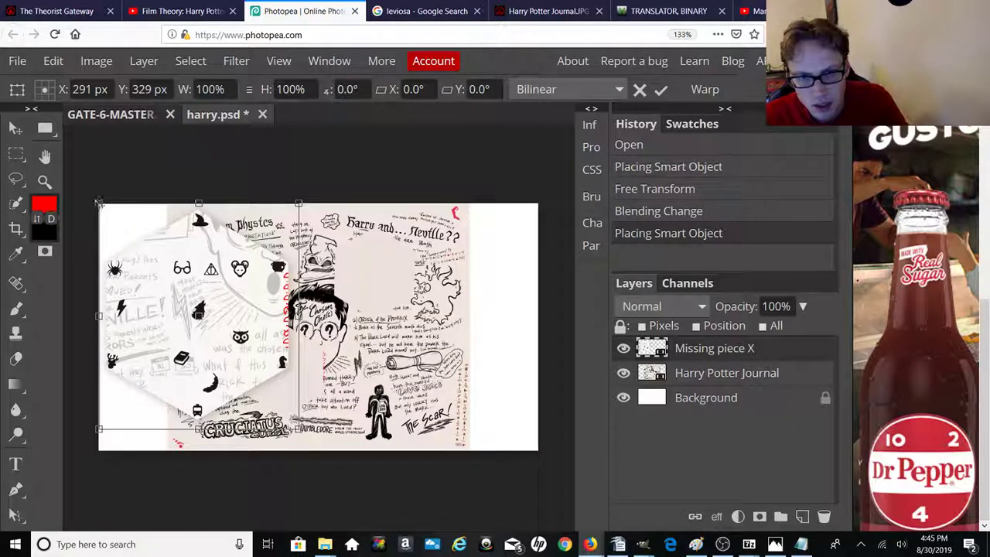
Step: Scale Missing piece X to 44% and fit it over the blank gap below the face drawing, applying the transform
drag(97, 204, 207, 327)
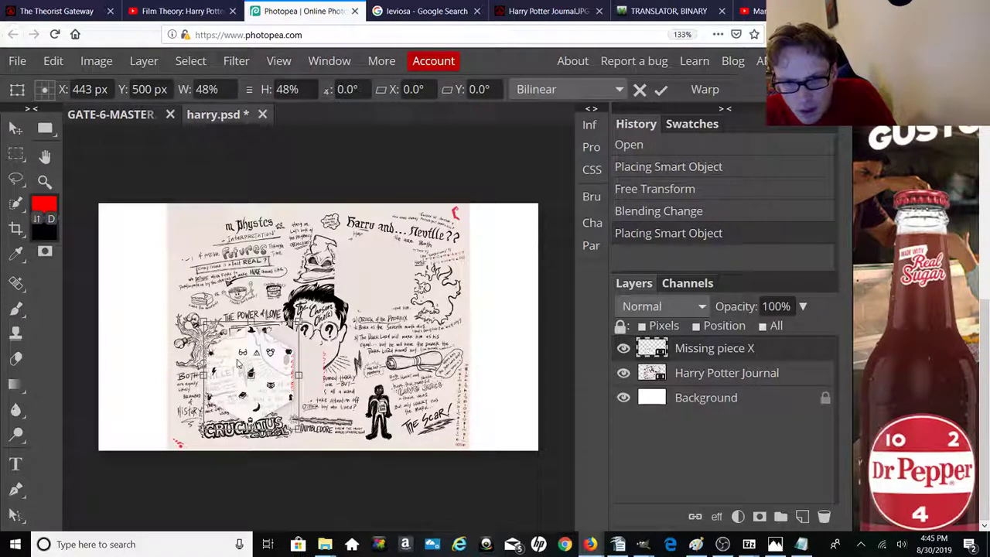
drag(271, 364, 267, 363)
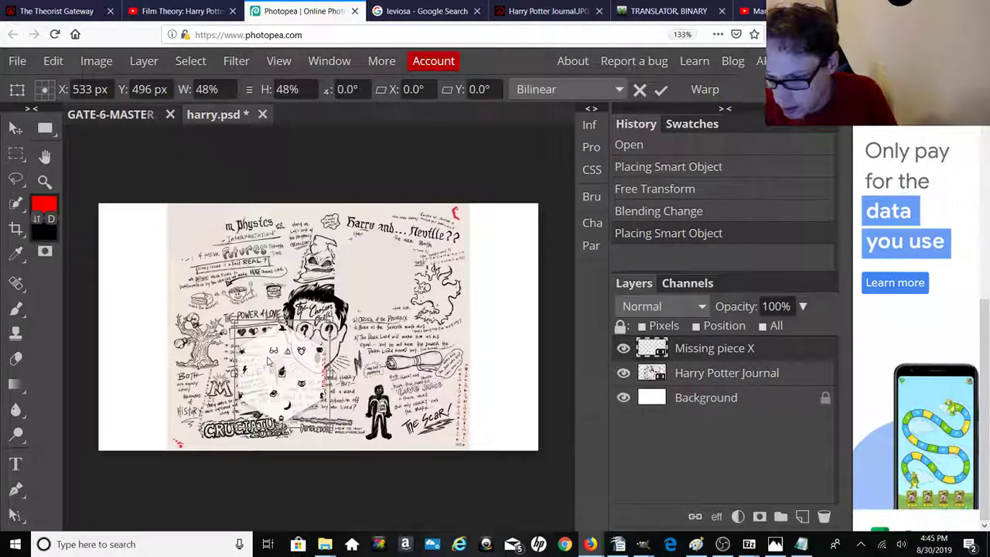
scroll(270, 361, up, 1)
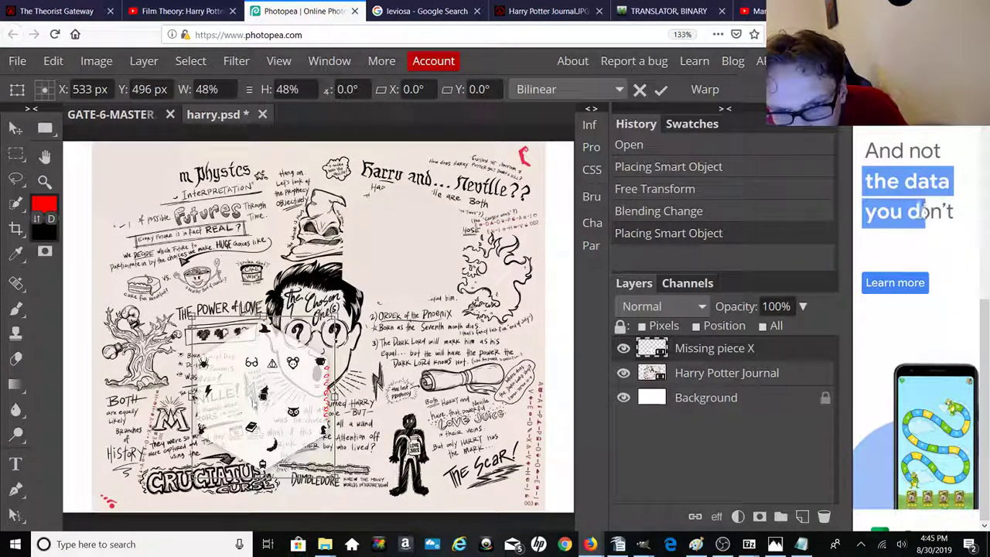
mouse_move(251, 401)
mouse_down()
mouse_move(271, 400)
mouse_move(258, 396)
mouse_up()
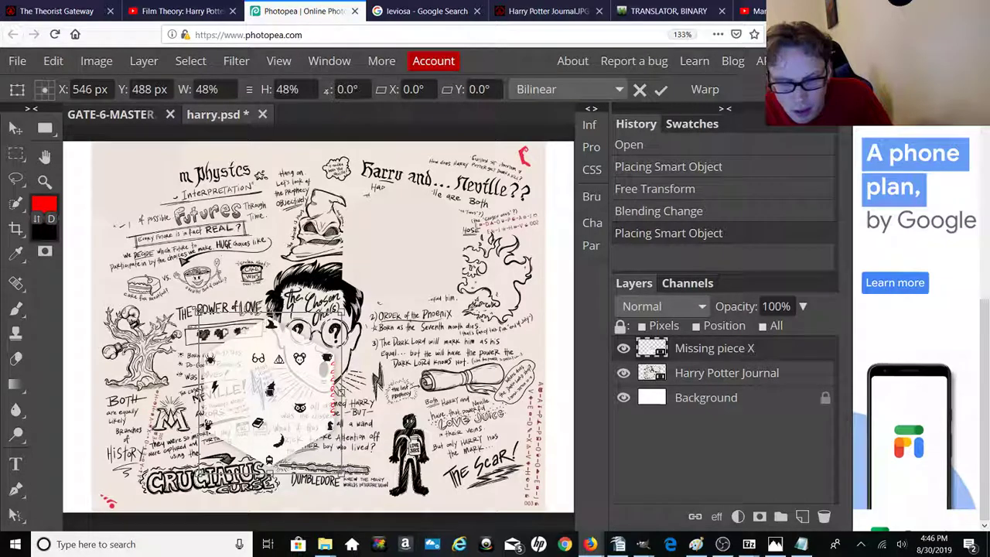
drag(200, 285, 218, 305)
drag(260, 411, 253, 408)
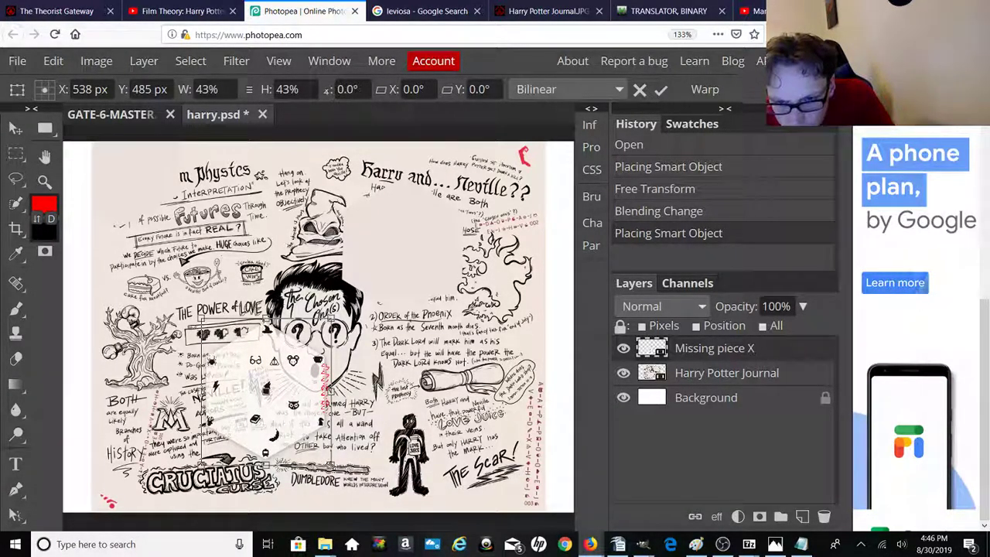
drag(332, 466, 337, 472)
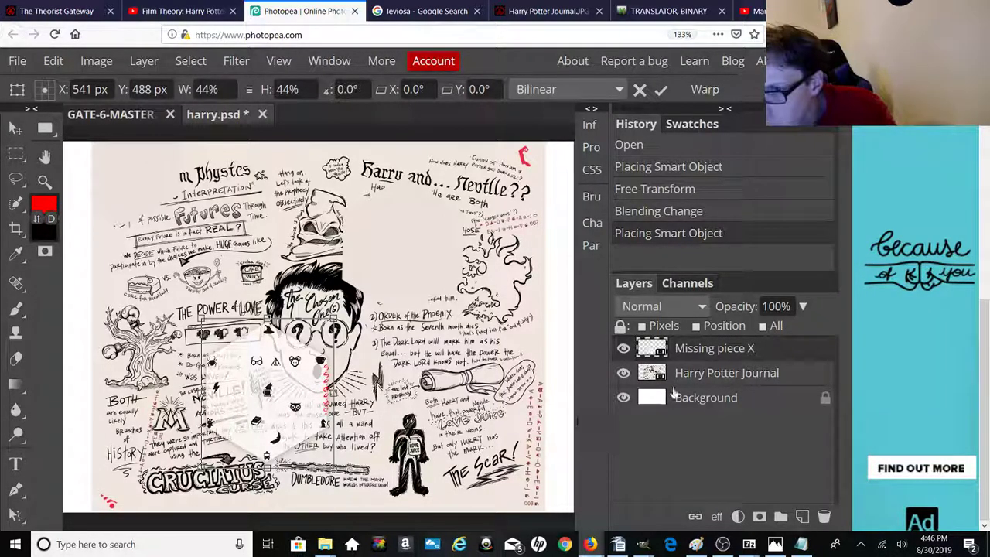
click(647, 376)
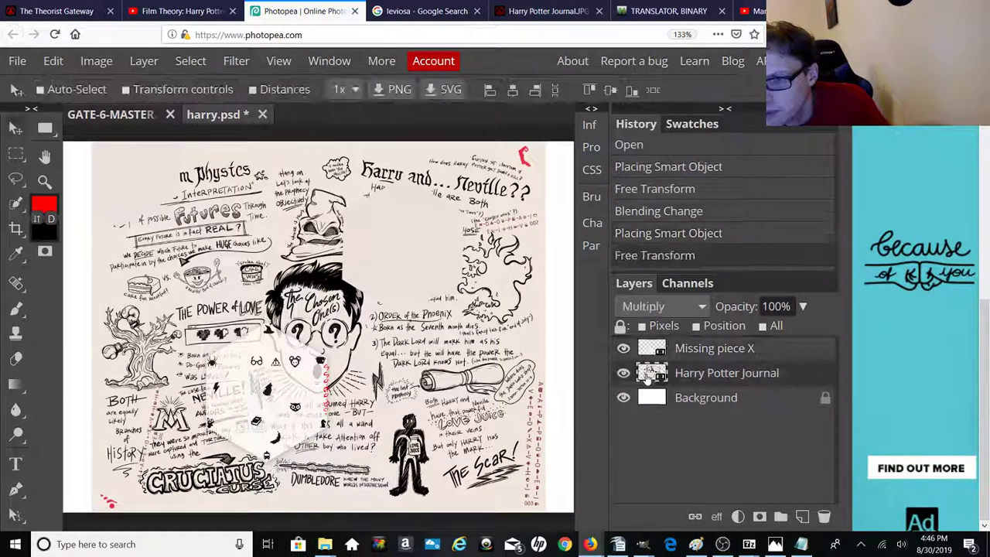
Step: Set the resized Missing piece X layer's blend mode to Multiply
click(652, 349)
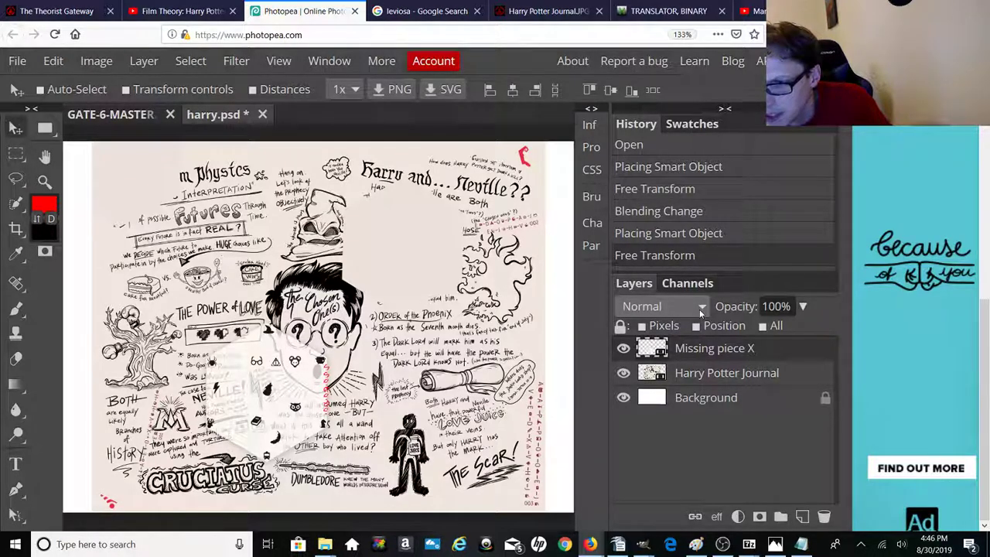
click(699, 308)
click(653, 141)
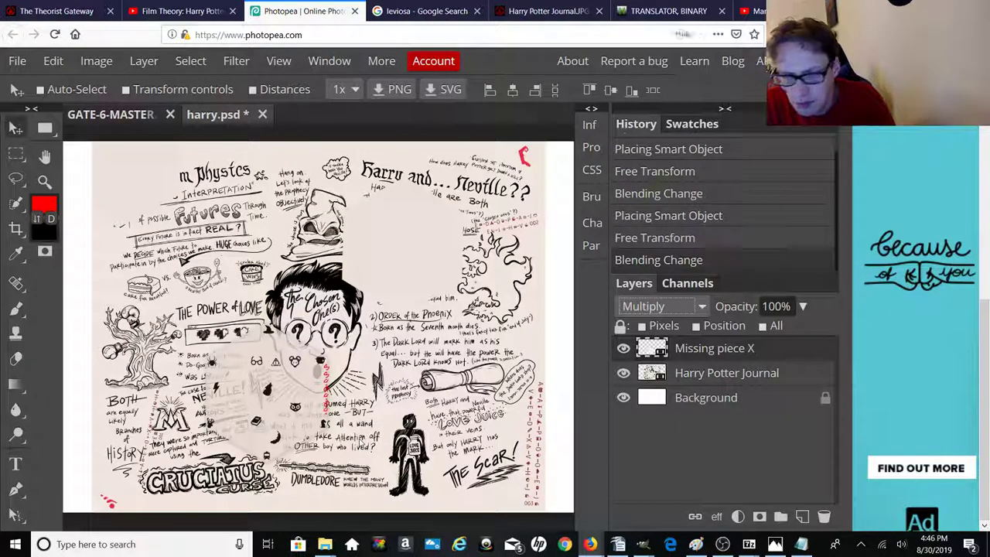
Step: Examine the red symbols where the edge of Missing piece X meets the journal beside the face drawing
key(ctrl+plus)
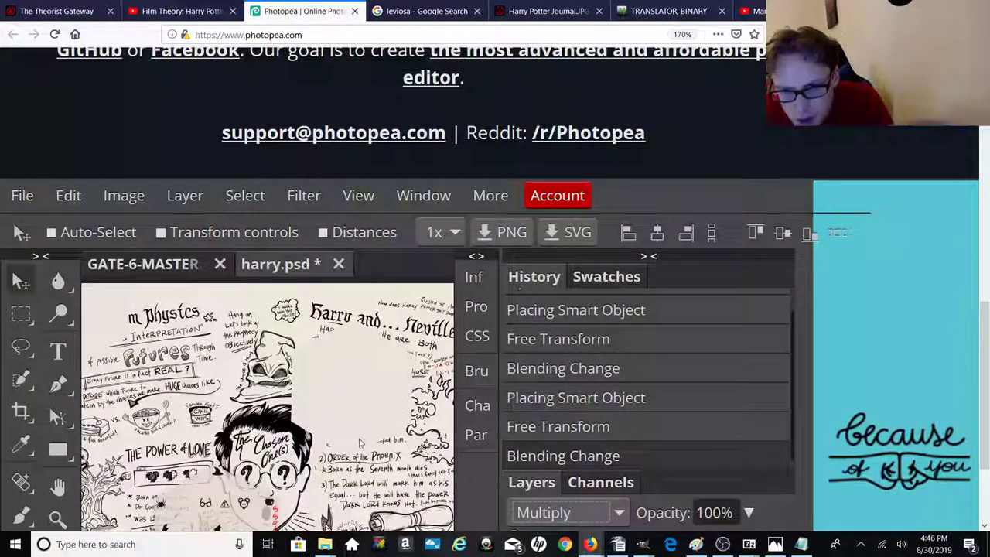
key(ctrl+minus)
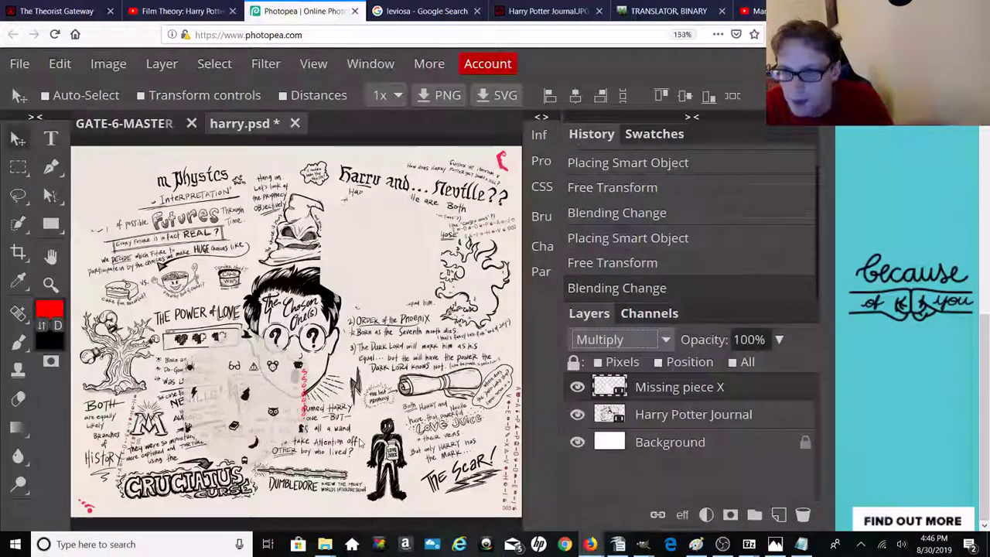
key(ctrl+minus)
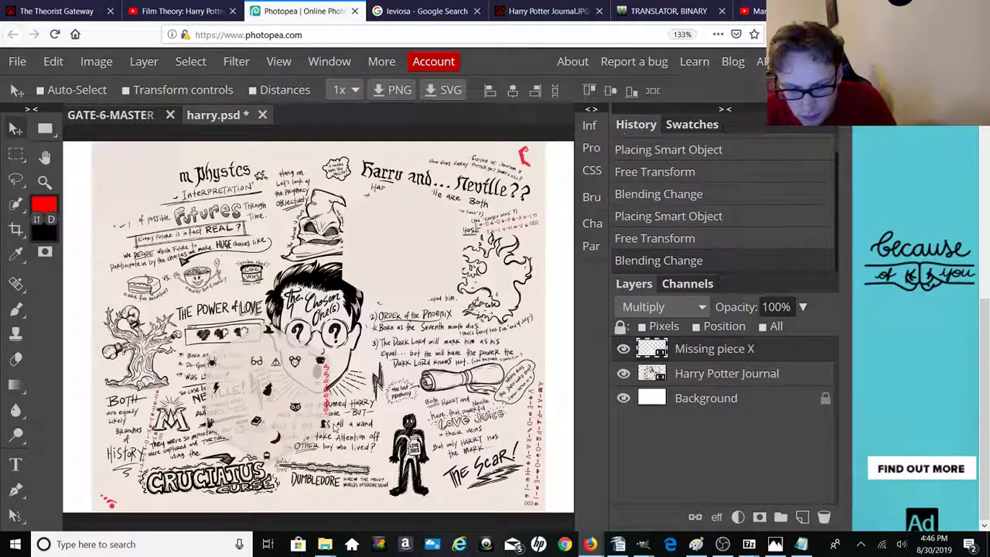
scroll(334, 428, up, 3)
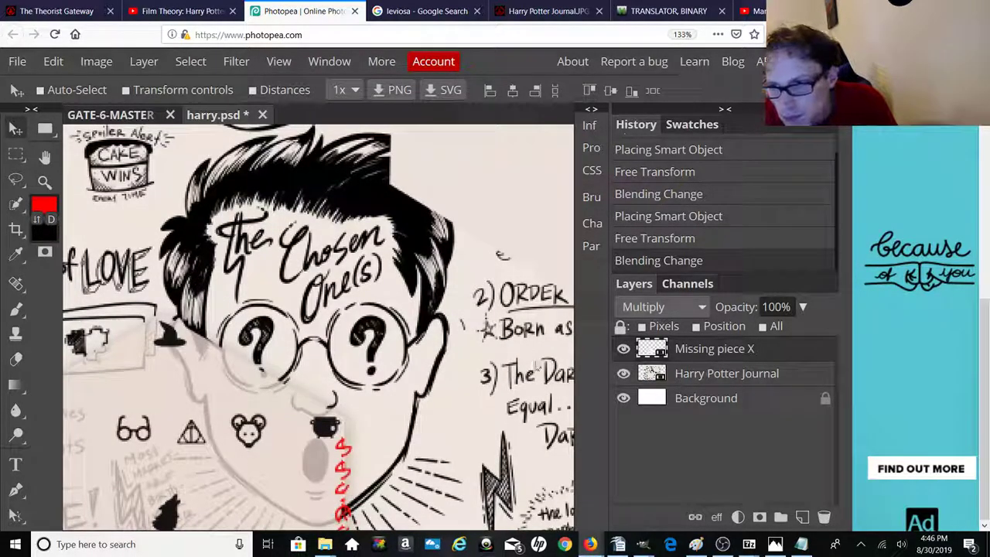
right_click(15, 178)
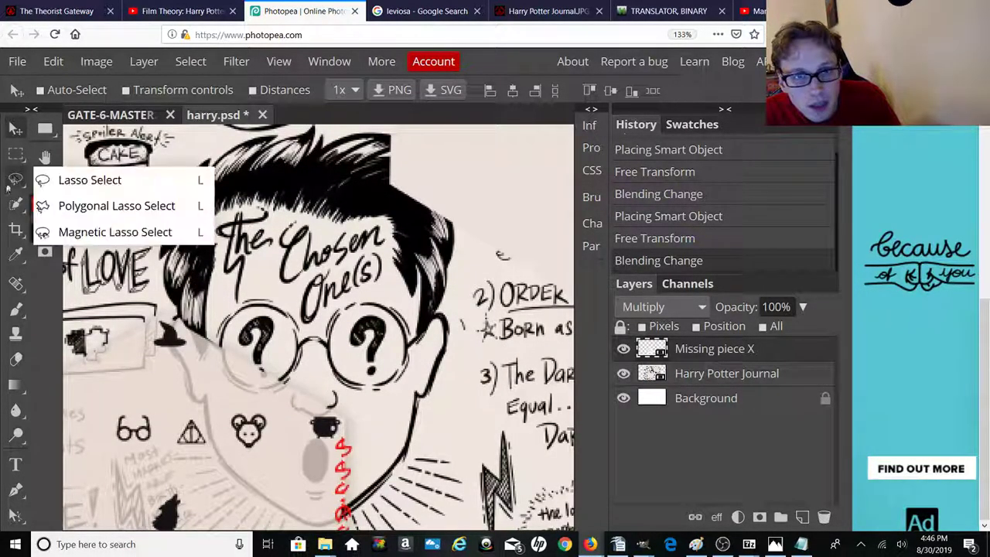
click(46, 158)
drag(353, 303, 339, 187)
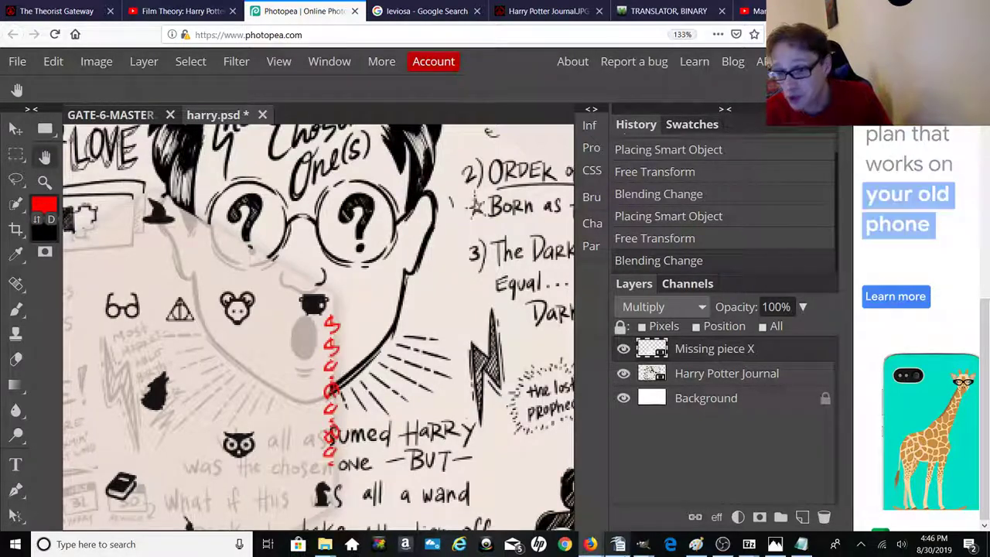
Step: Compare the red symbols with the alphabet chart beside the notes document, and return to the overlay alone
mouse_move(590, 544)
click(586, 501)
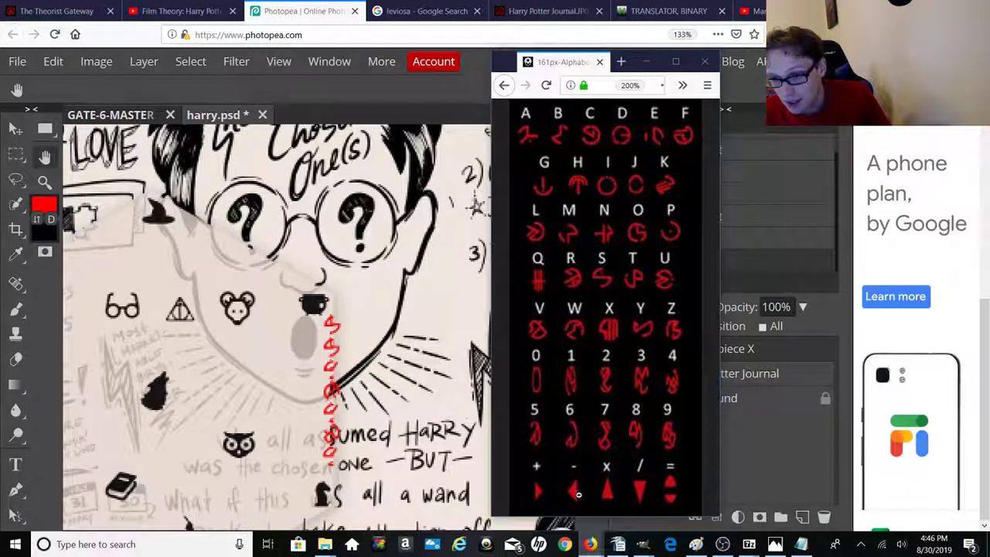
click(617, 544)
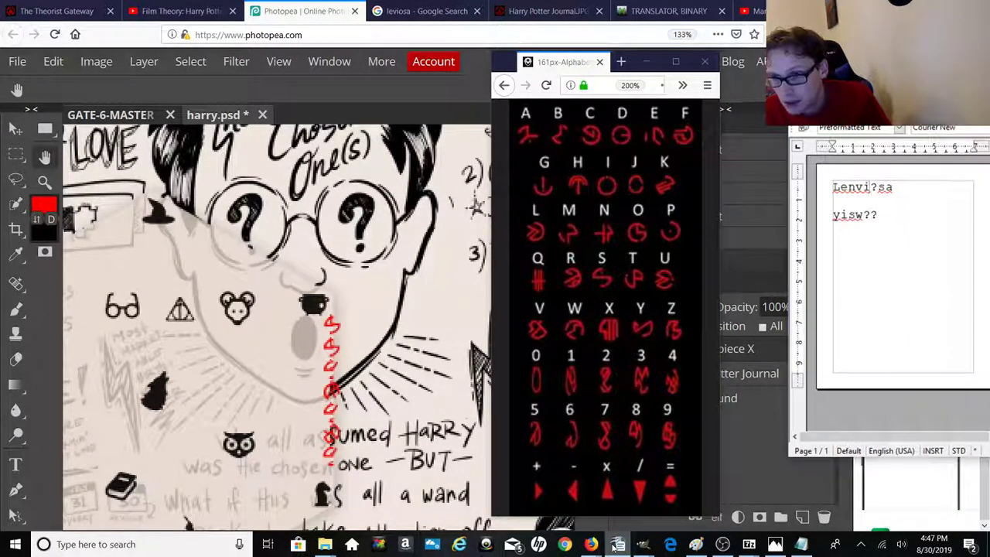
click(875, 329)
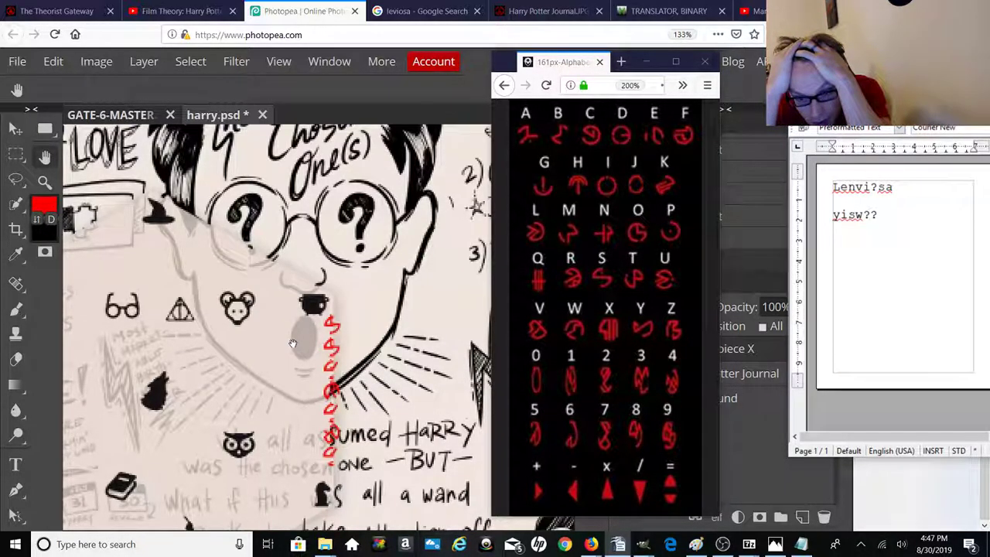
right_click(15, 384)
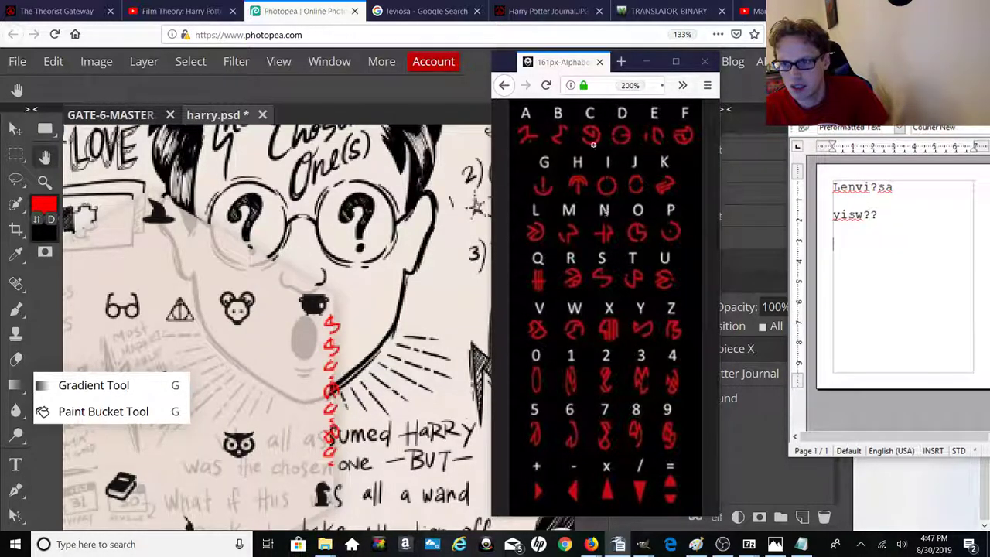
click(646, 61)
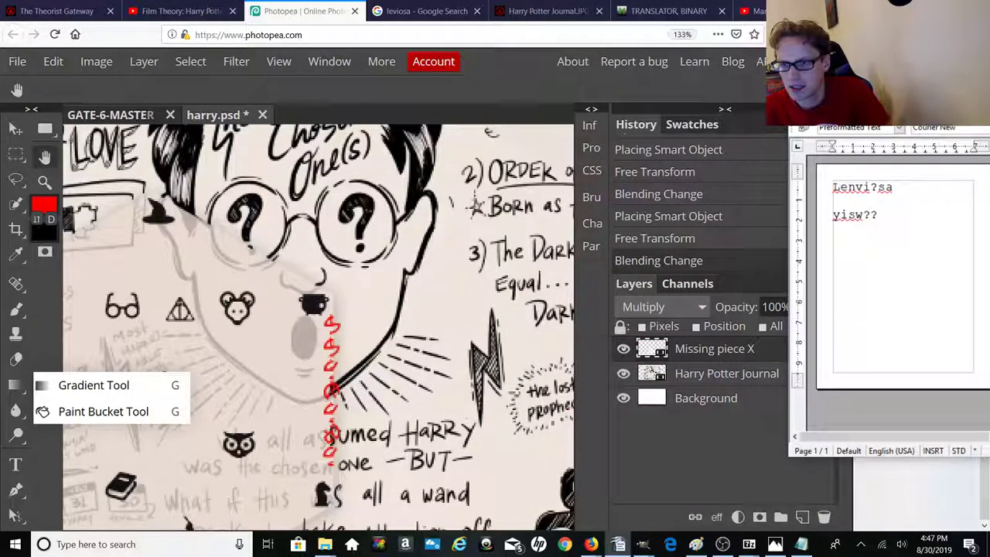
click(619, 544)
click(474, 351)
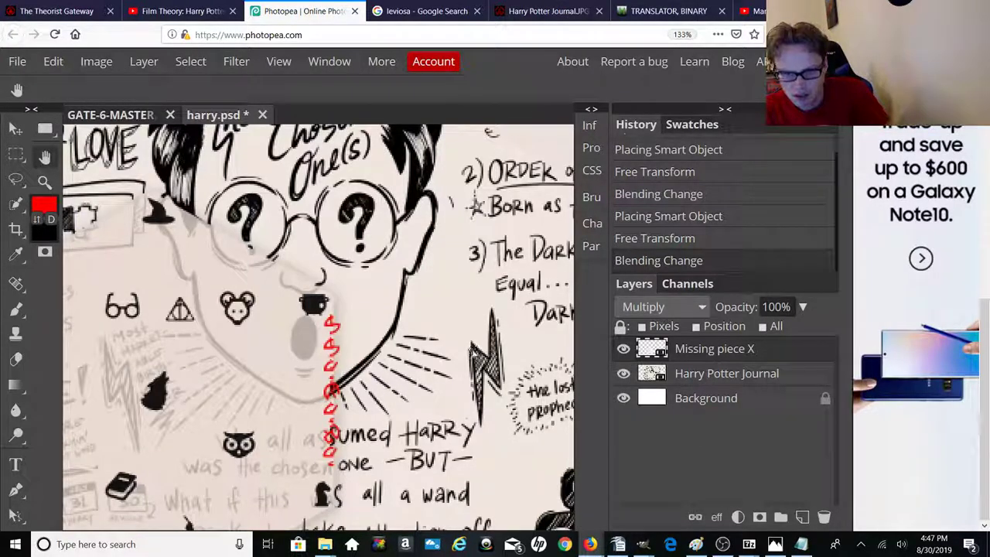
Step: Undo the Missing piece X layer's Multiply blending and its free transform
key(ctrl+z)
key(ctrl+z)
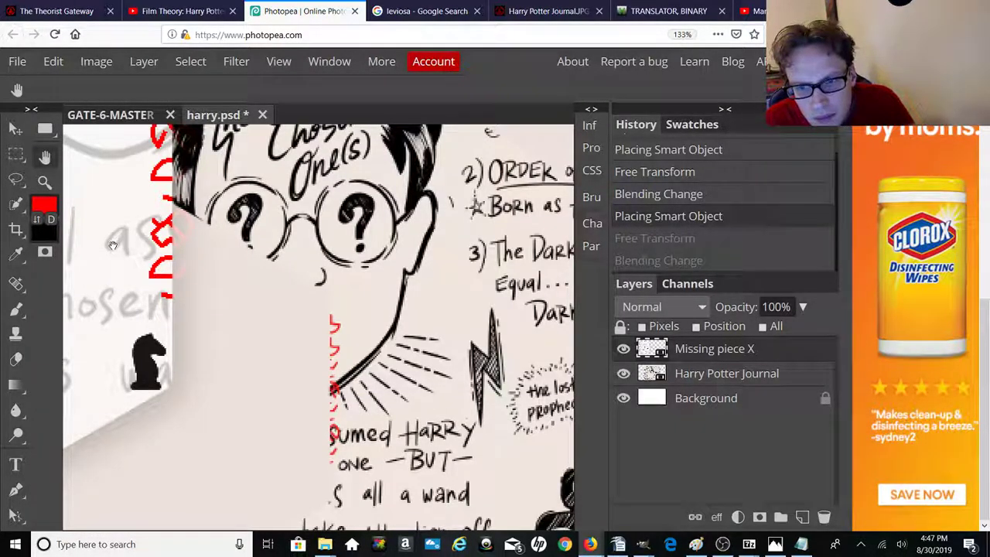
drag(125, 238, 242, 264)
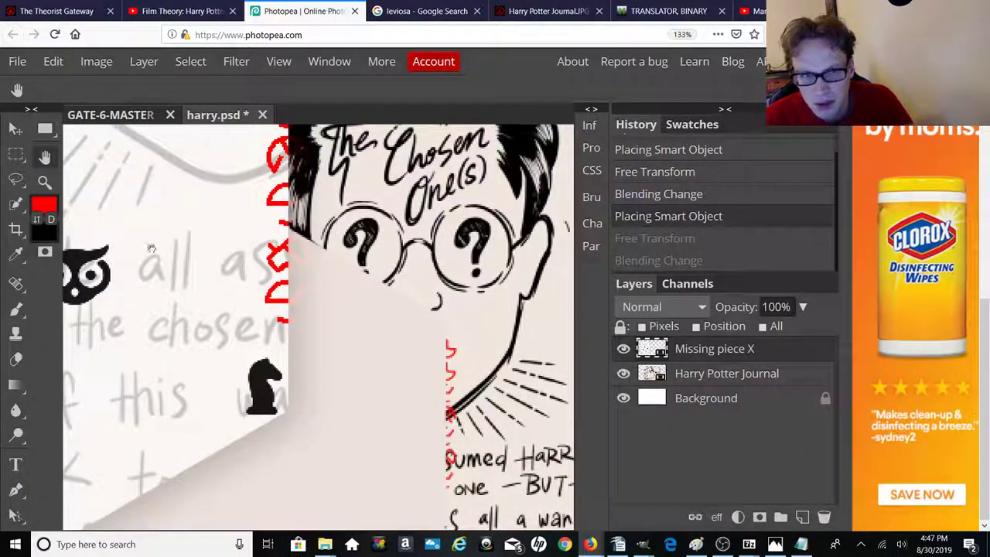
right_click(16, 228)
right_click(22, 162)
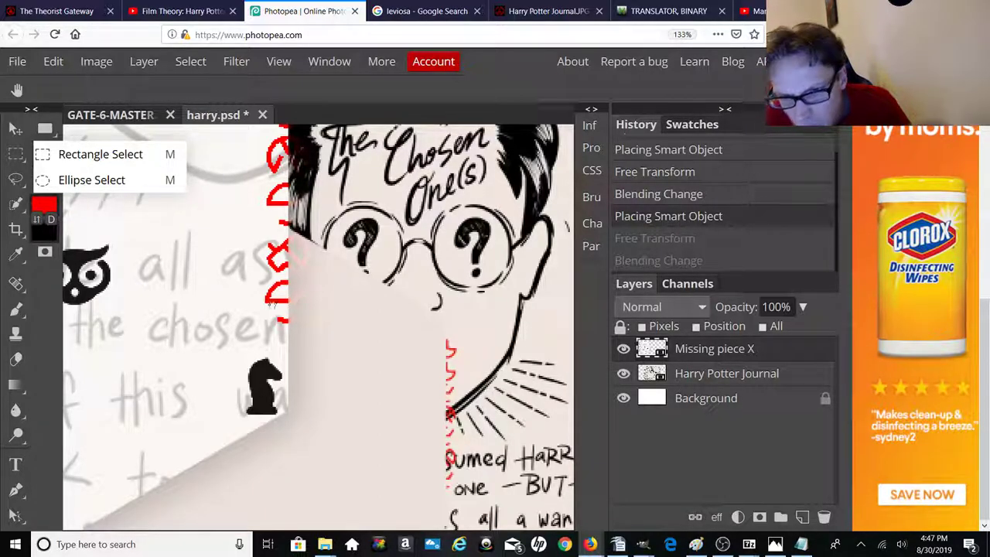
Step: Try to line up the Missing piece X layer with the journal by moving it toward the gap beside the face drawing
right_click(16, 178)
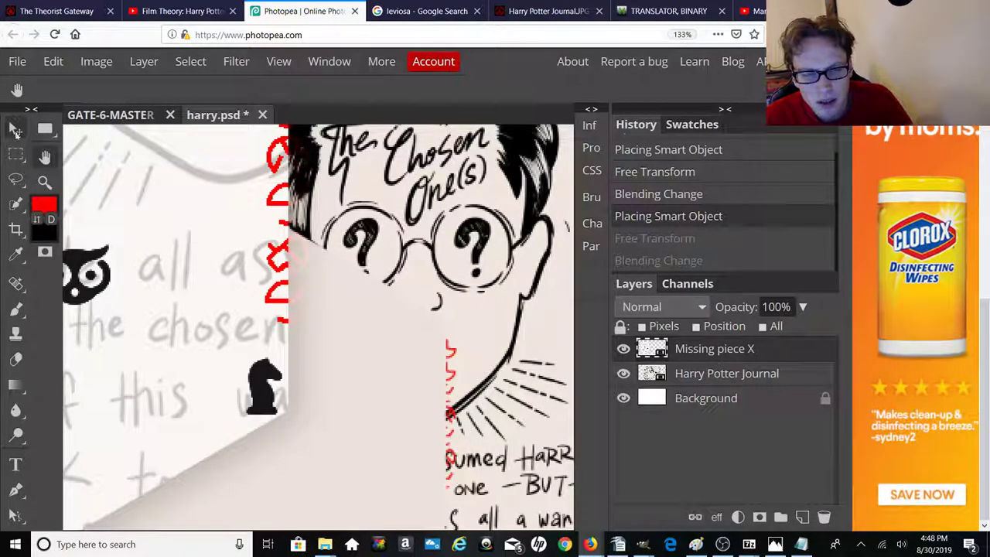
click(15, 129)
drag(211, 312, 309, 477)
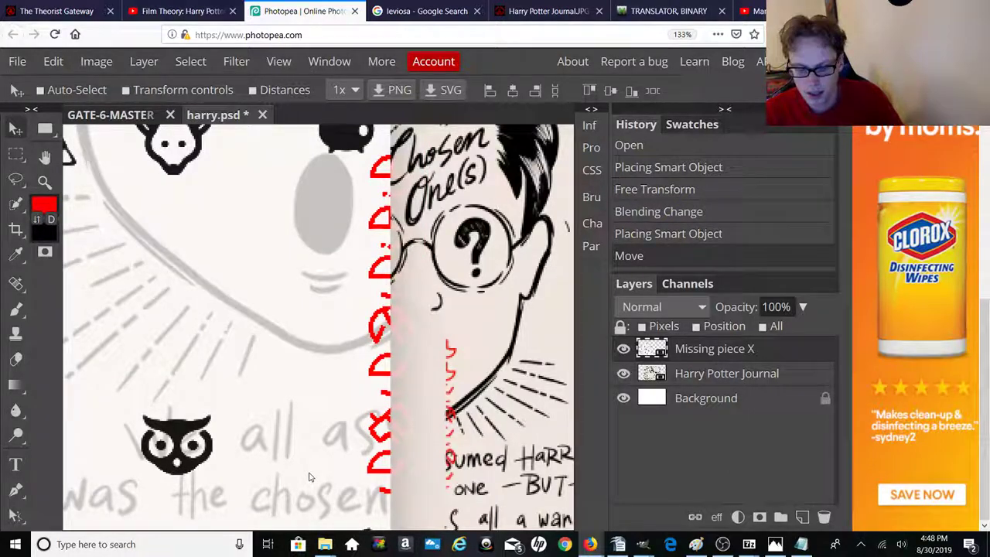
key(ctrl+minus)
key(ctrl+minus)
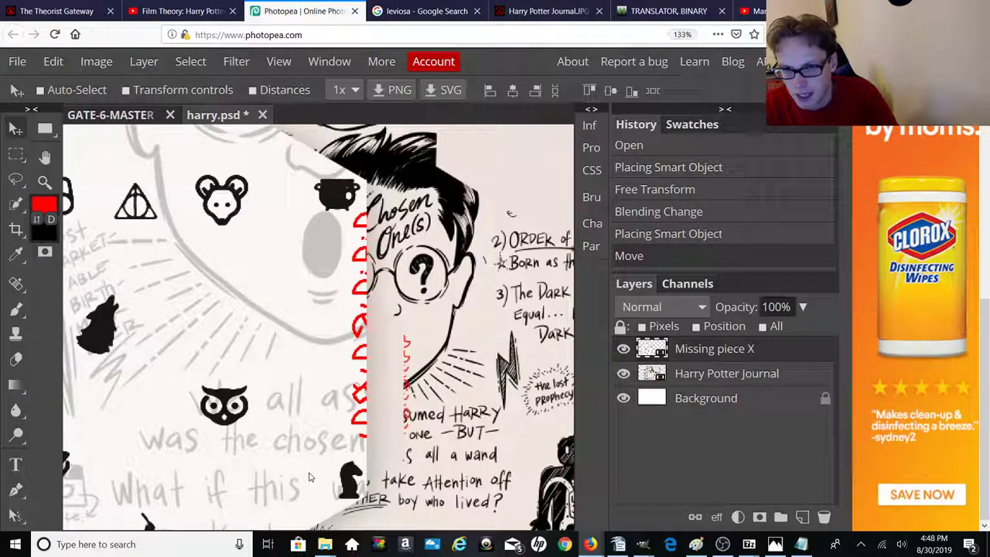
drag(173, 307, 217, 294)
right_click(212, 465)
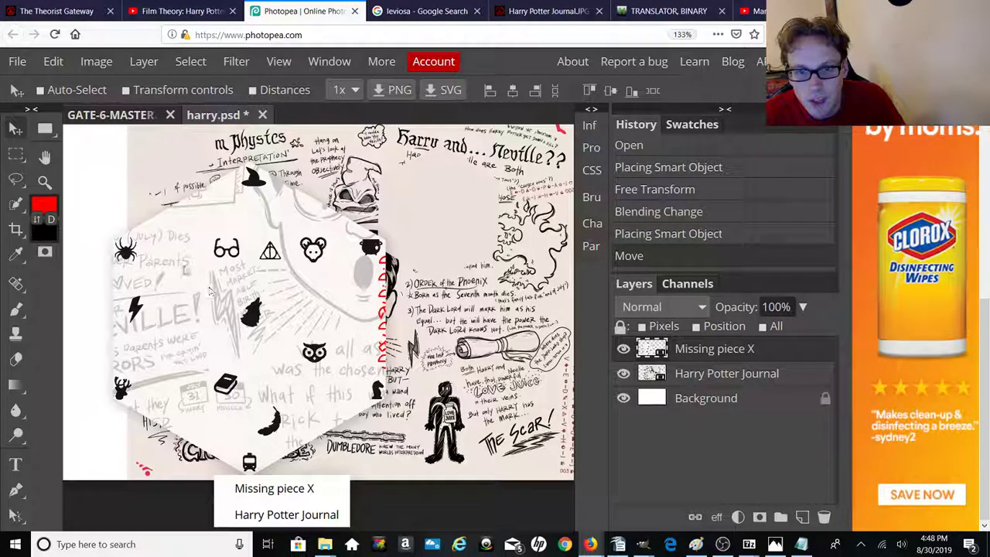
click(259, 482)
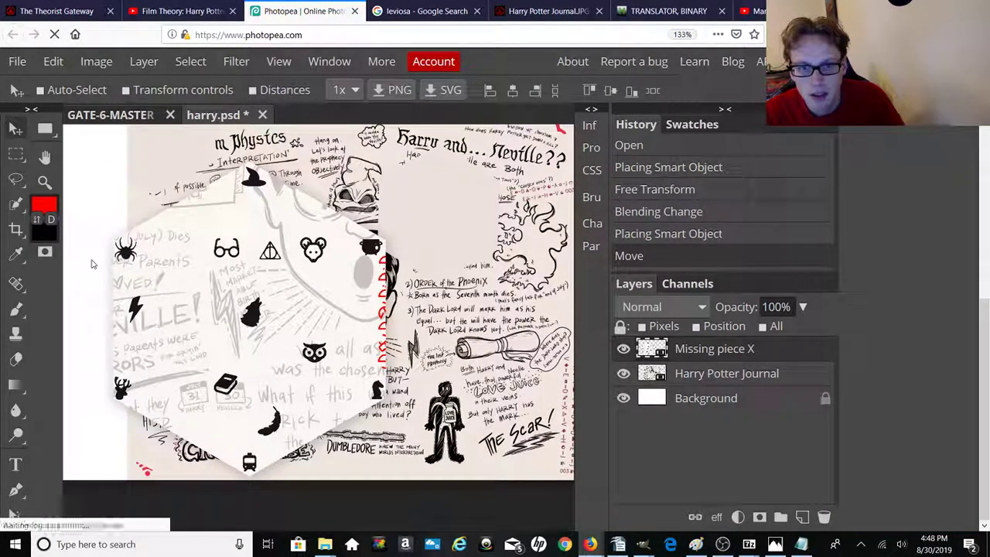
Step: Undo the Missing piece X layer's move and its placement in harry.psd
key(ctrl+z)
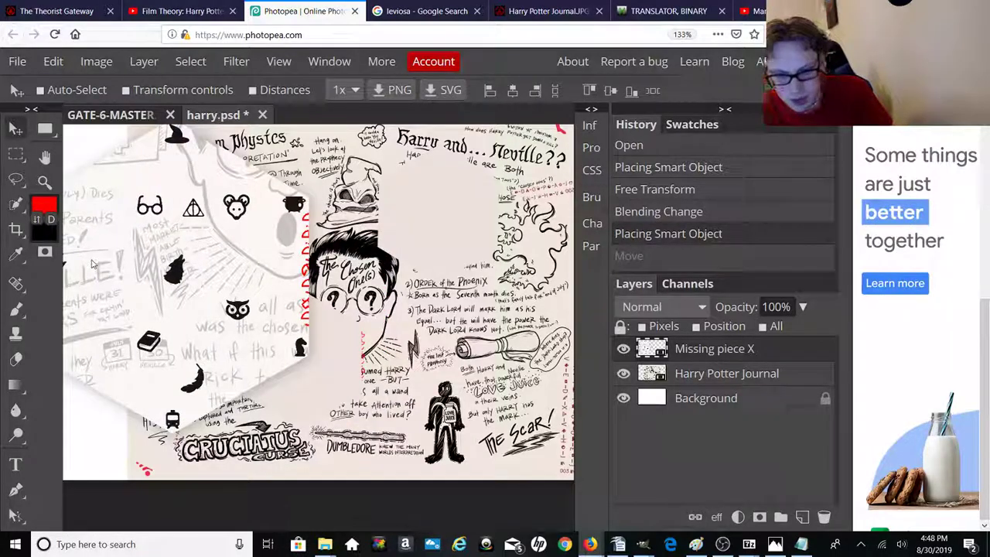
key(ctrl+z)
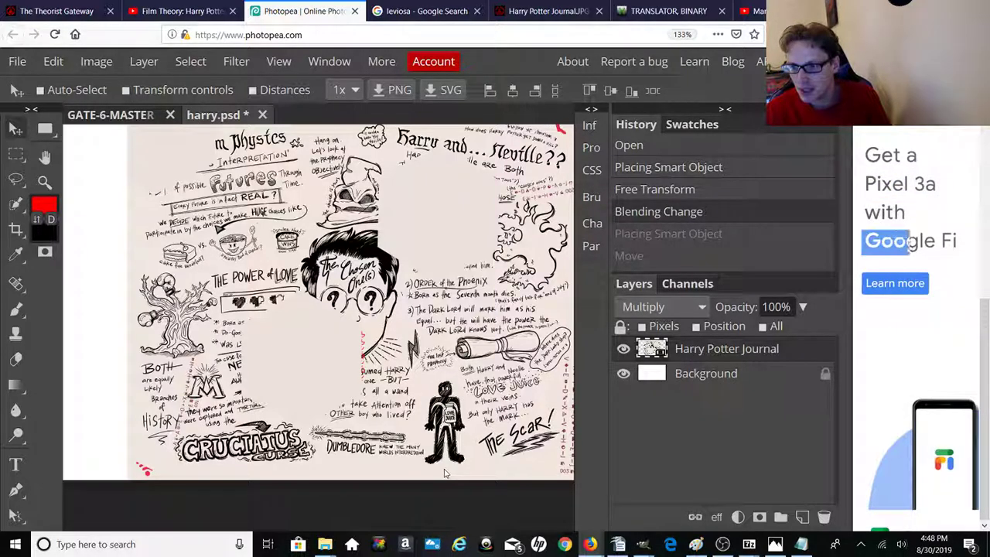
Step: Go back from the Harry Potter Journal image to the leviosa file listing and open Missing piece X.png
click(125, 8)
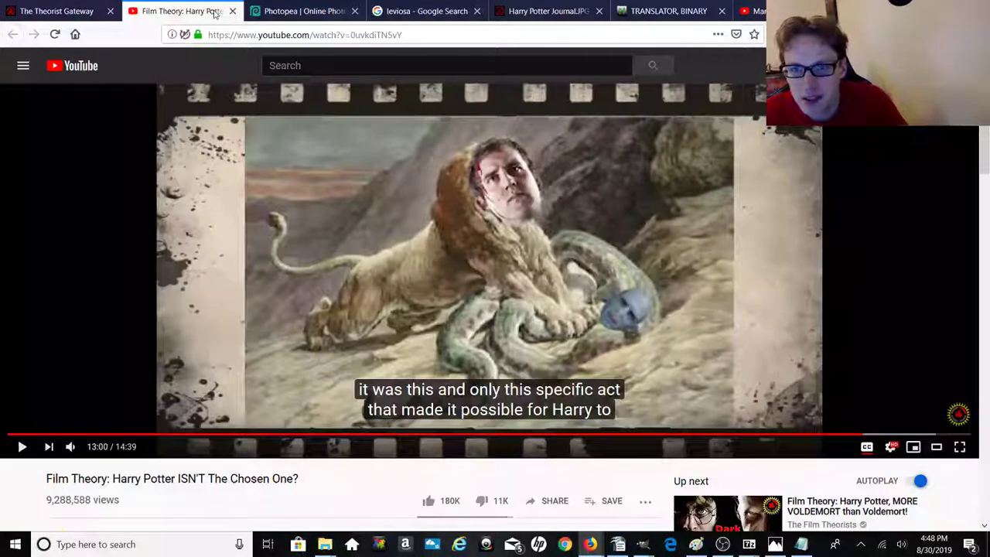
click(426, 11)
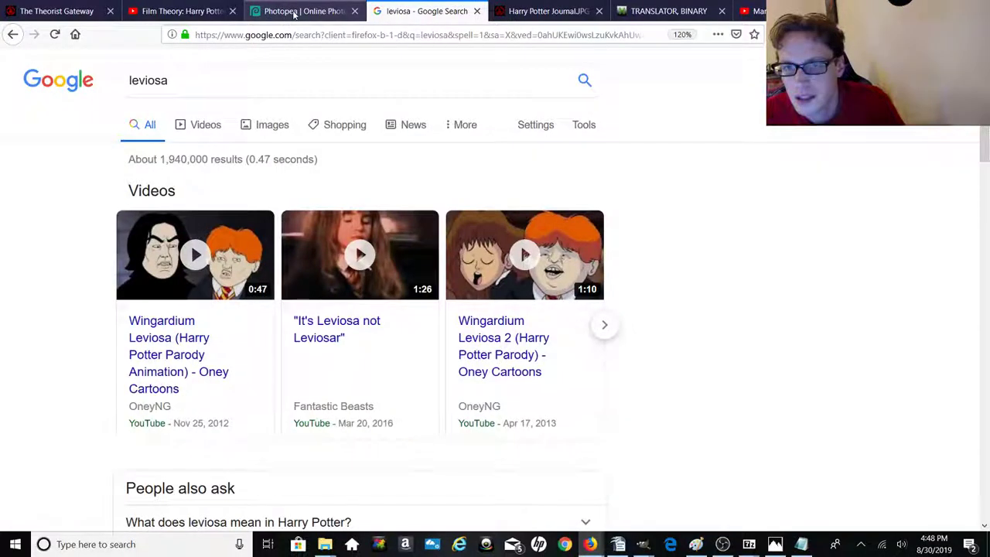
click(533, 13)
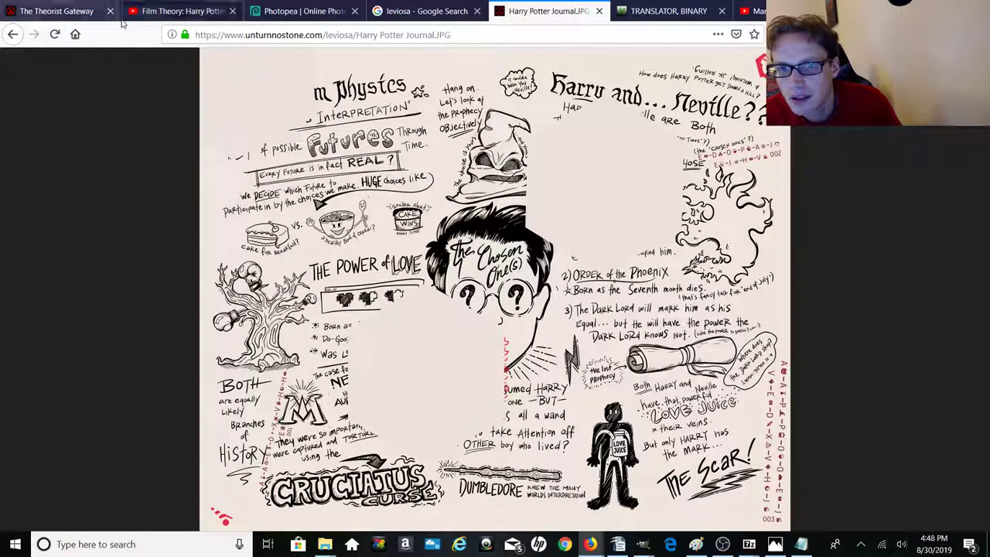
click(12, 34)
click(461, 172)
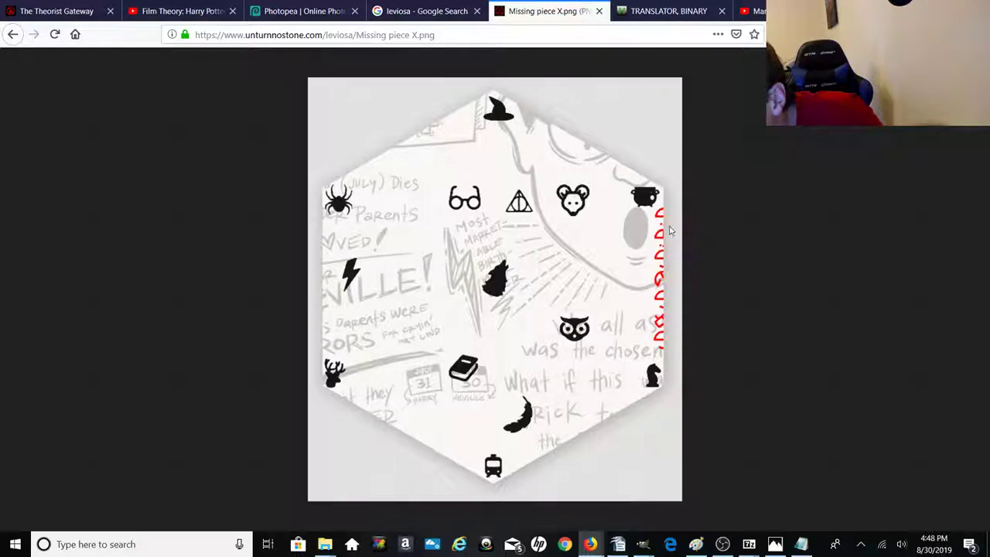
Step: Enlarge Missing piece X.png to 200% and examine the column of red symbols along the hexagon's edge
scroll(712, 263, up, 5)
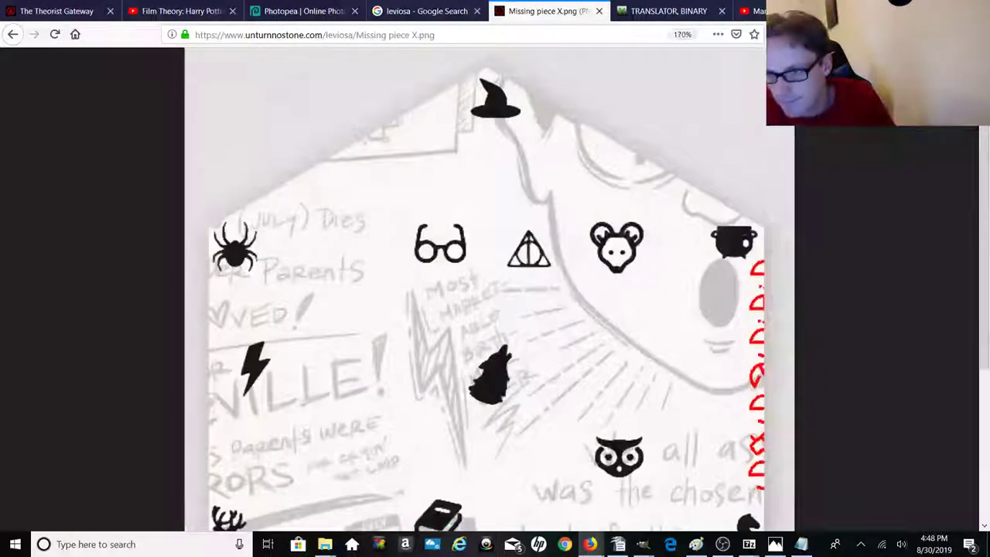
scroll(490, 289, up, 1)
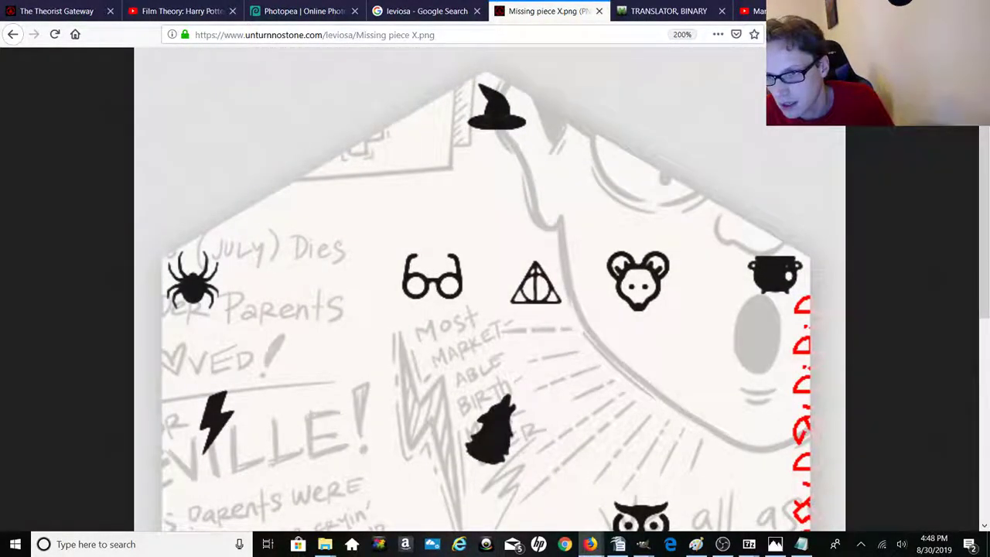
scroll(685, 295, down, 6)
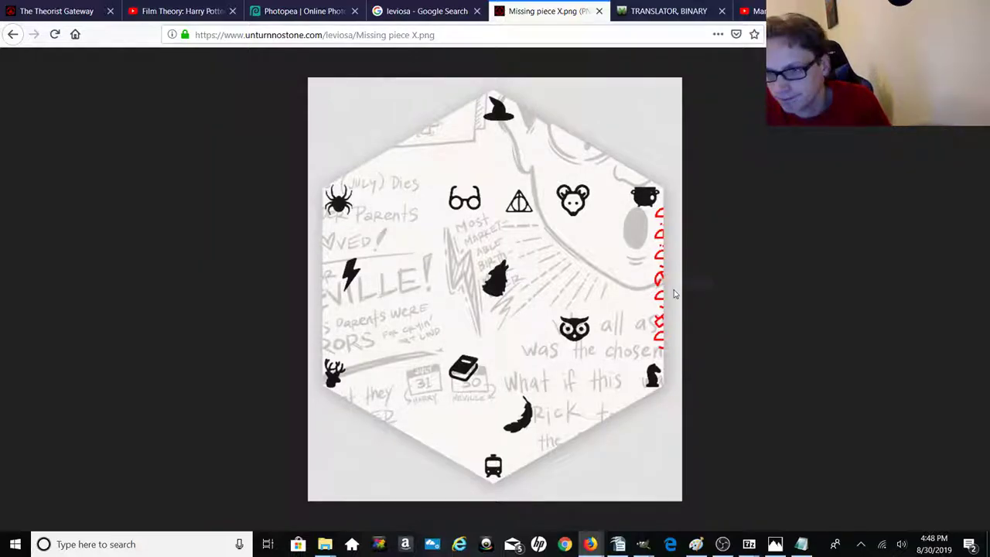
scroll(674, 294, up, 6)
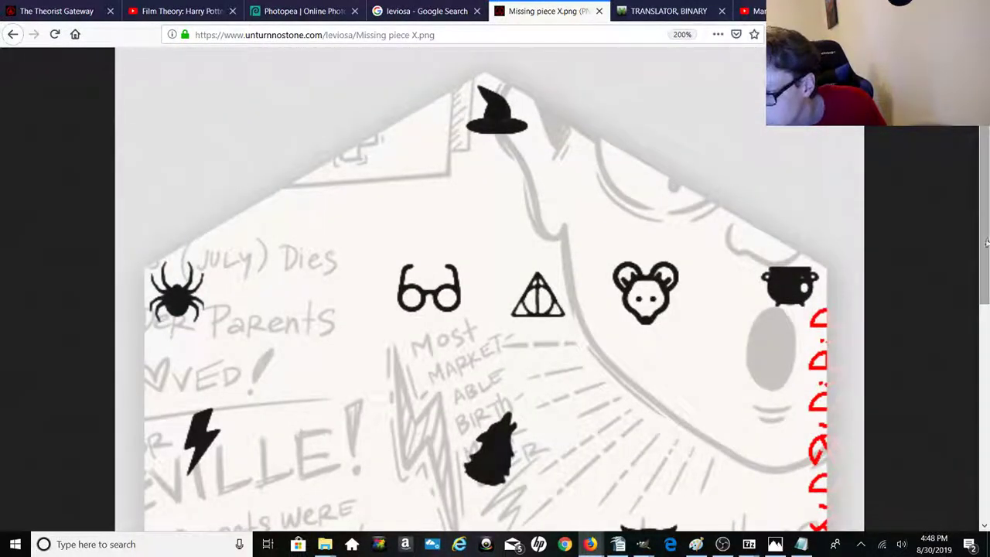
drag(987, 288, 987, 367)
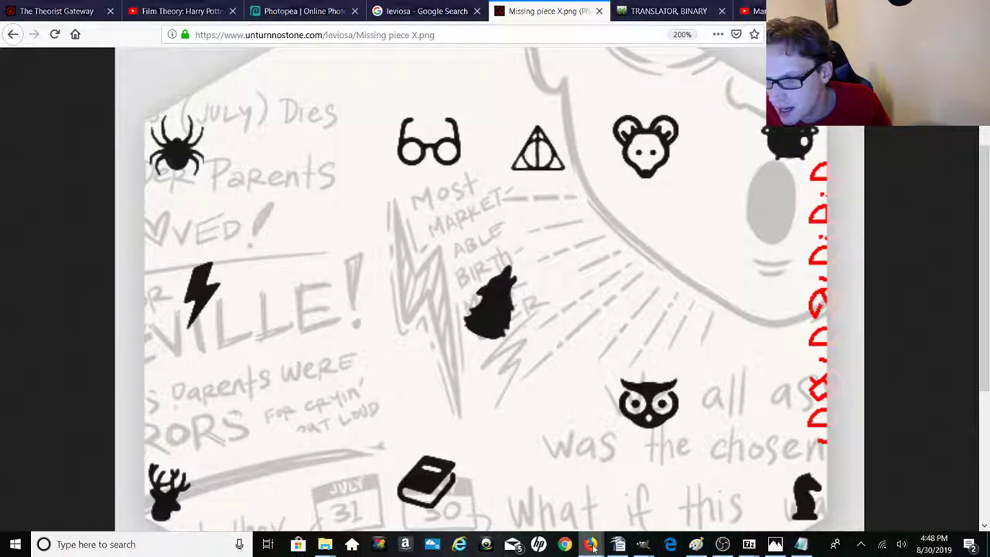
Step: Decode the red edge symbols with the alphabet chart and write everett on a new line in Scratch paper.odt
mouse_move(592, 545)
click(577, 492)
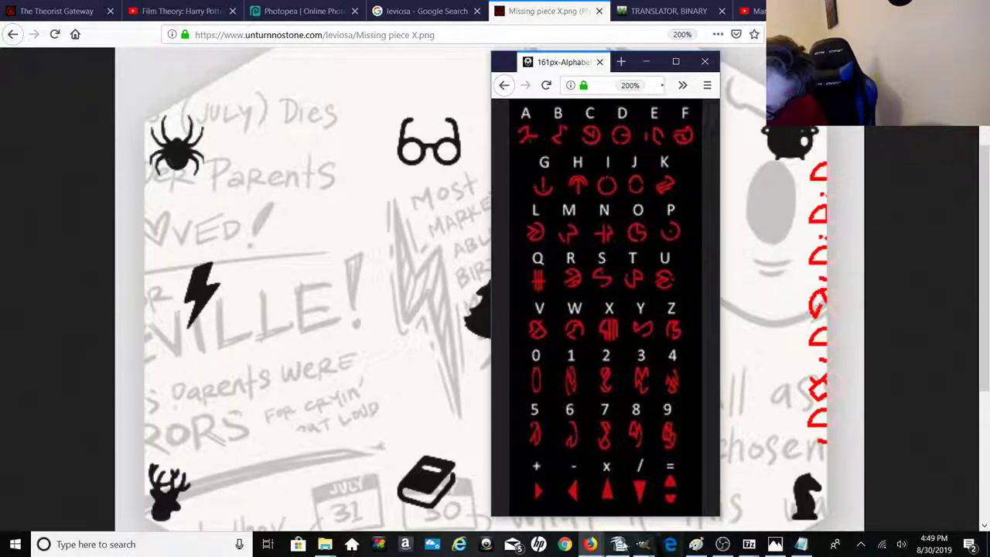
click(619, 544)
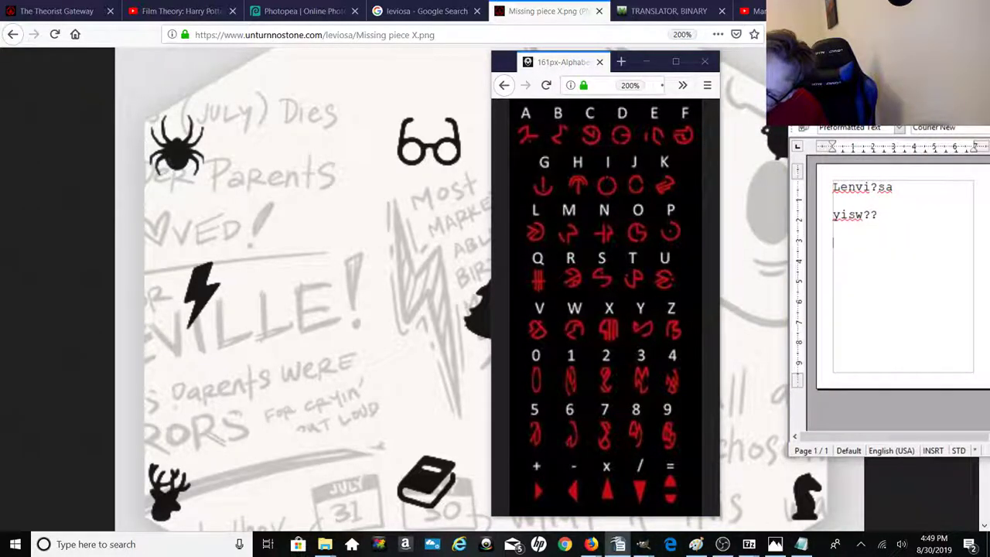
drag(895, 76, 381, 115)
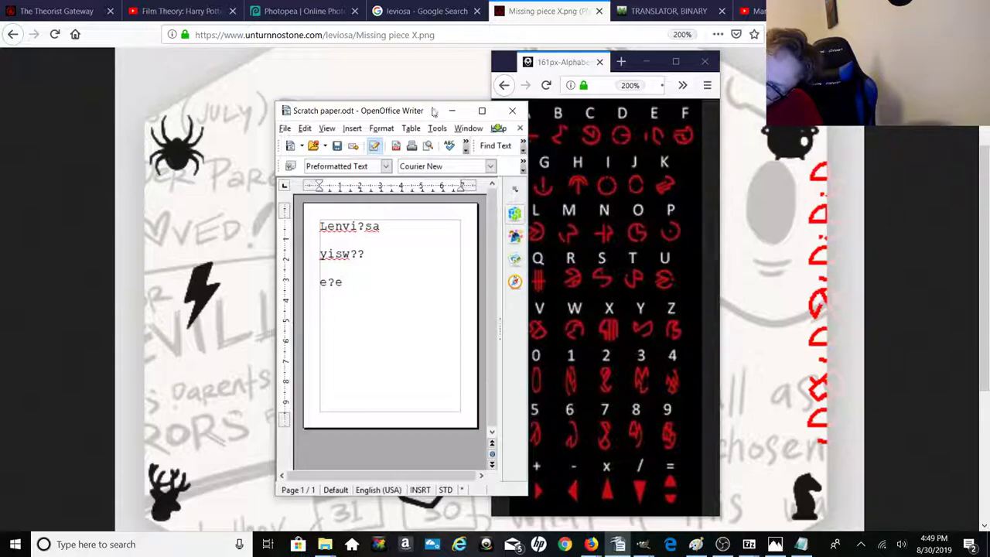
drag(435, 111, 391, 108)
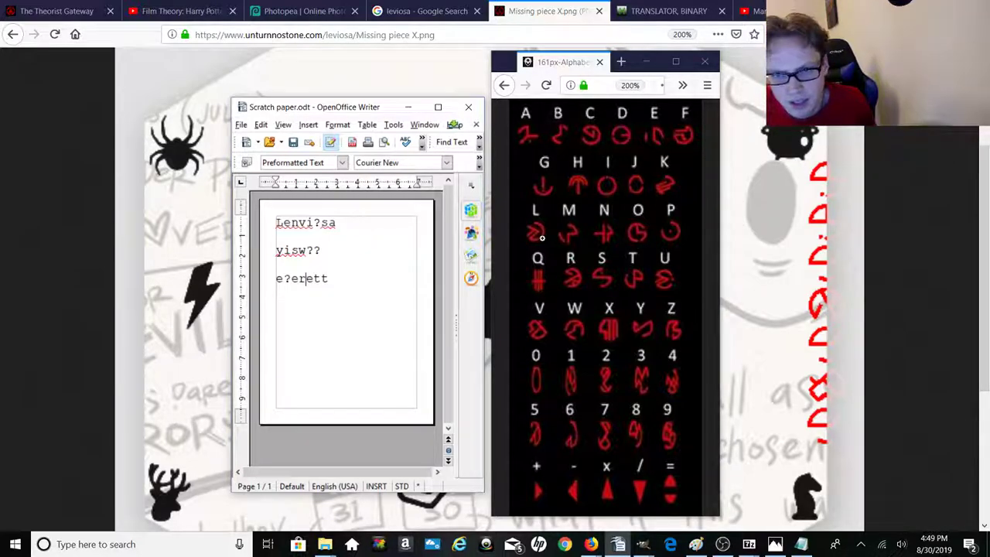
key(BackSpace)
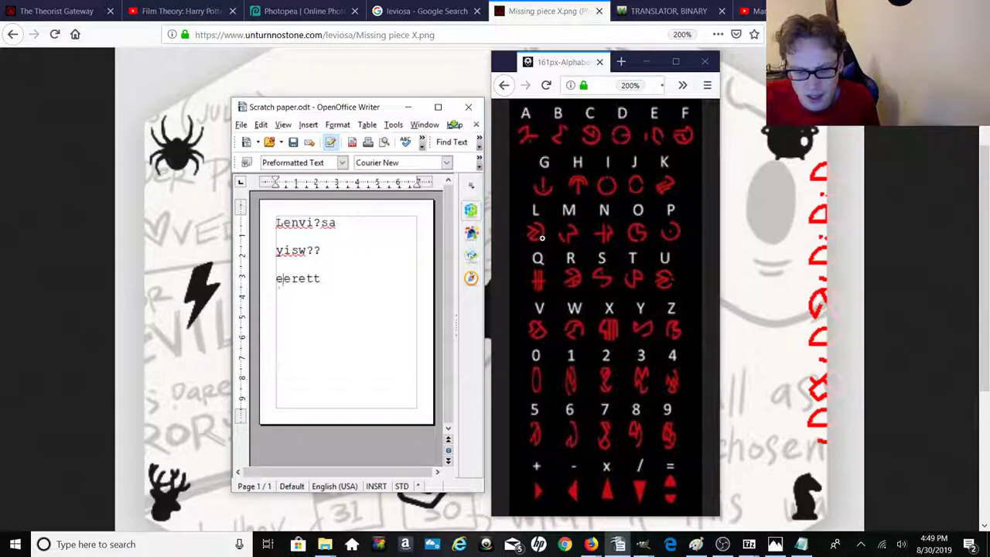
text(v)
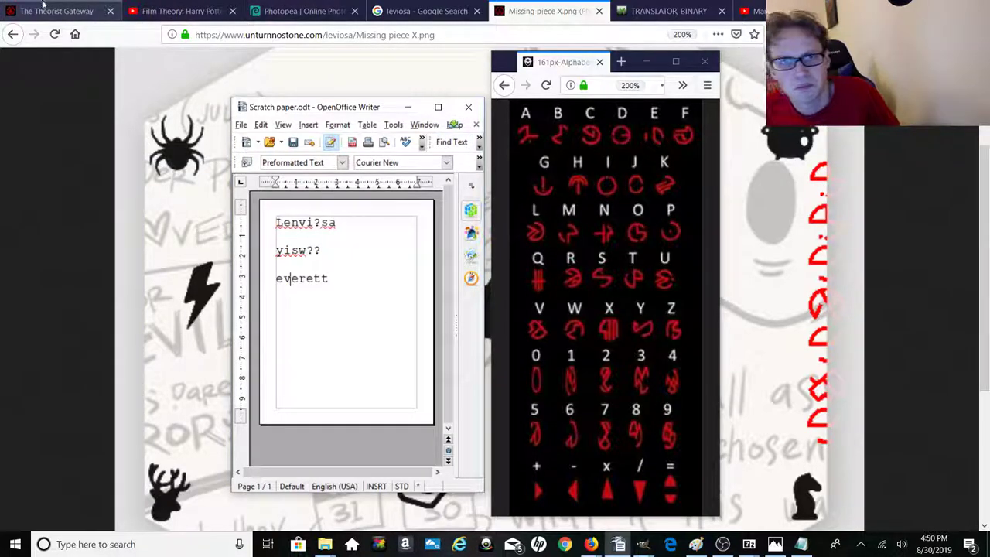
Step: Submit everett as the answer for Key 2 on the Theorist Gateway's Gate 6 page
click(178, 11)
click(62, 12)
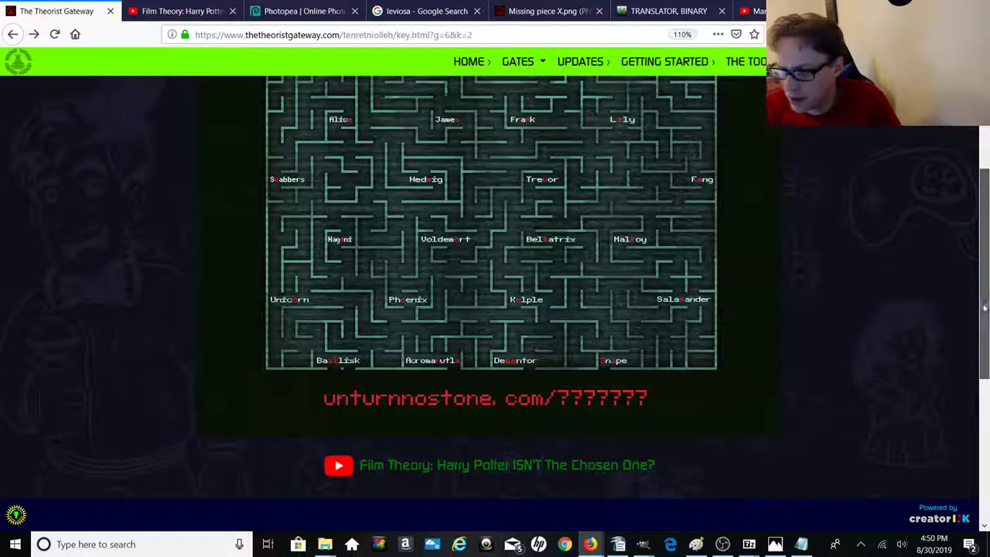
scroll(575, 435, down, 3)
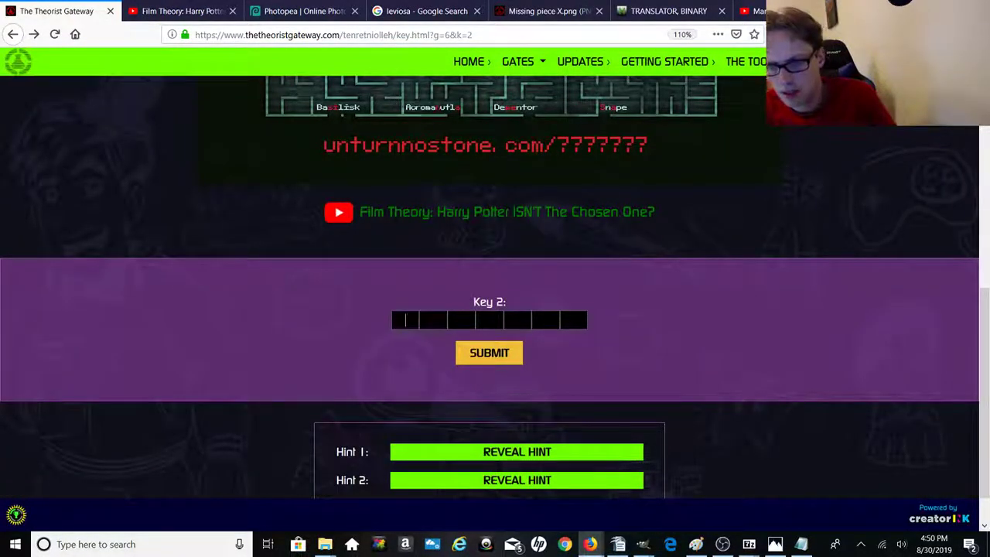
text(eve)
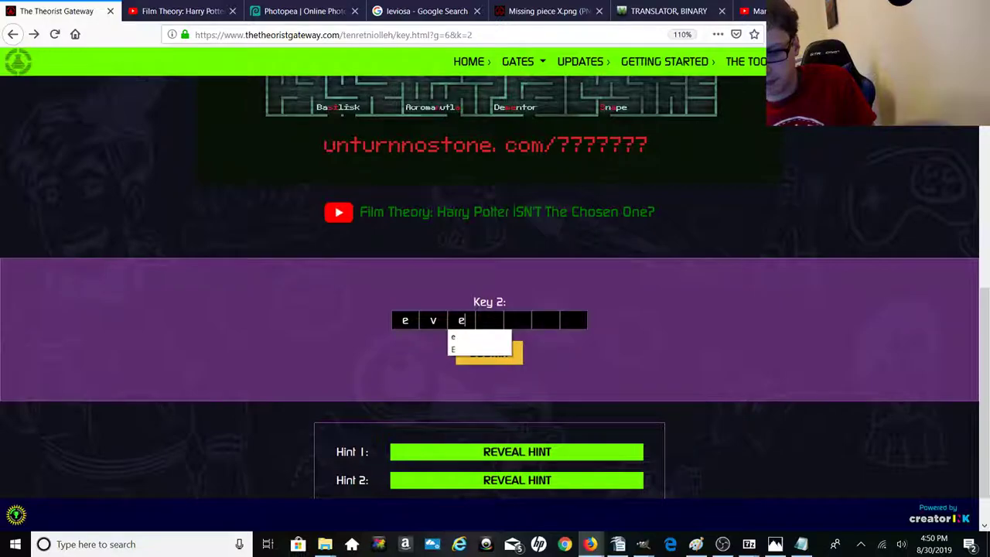
text(rett)
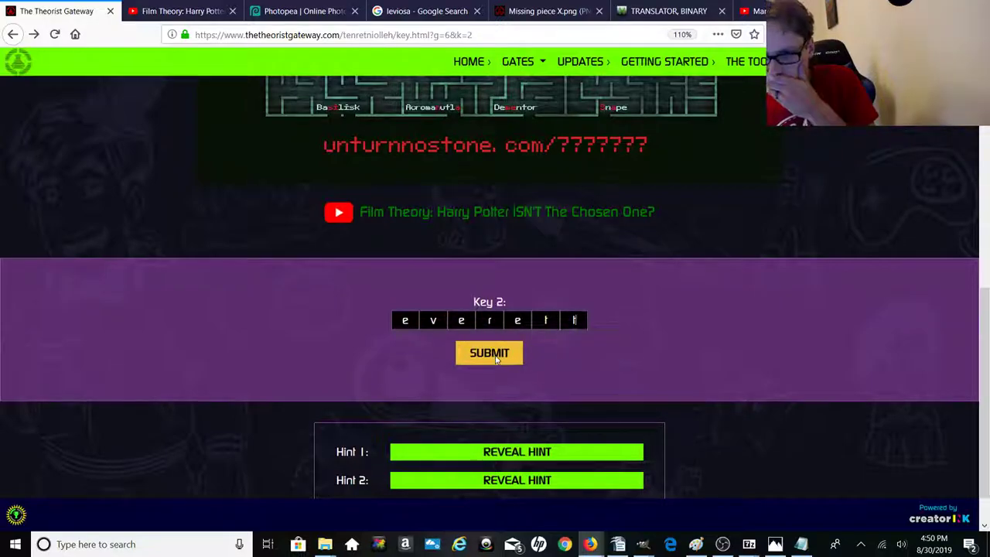
click(496, 359)
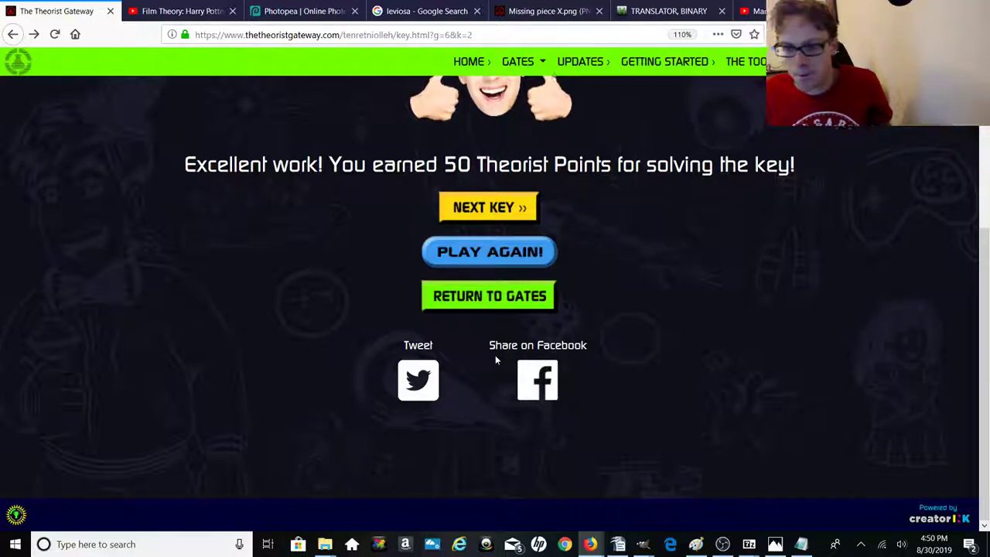
Step: Proceed to Key 3 and look over its PSD address, answer boxes and hints
click(483, 209)
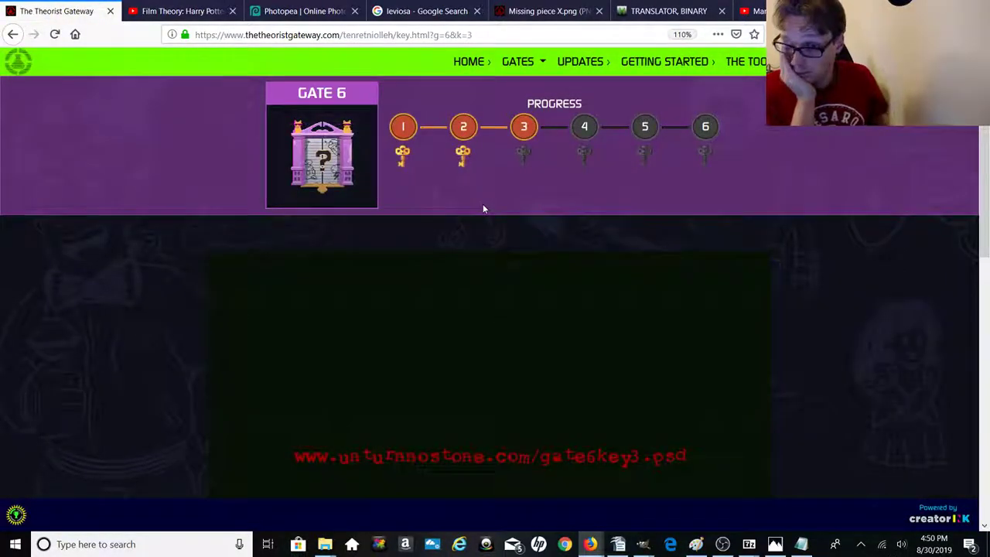
scroll(483, 208, down, 5)
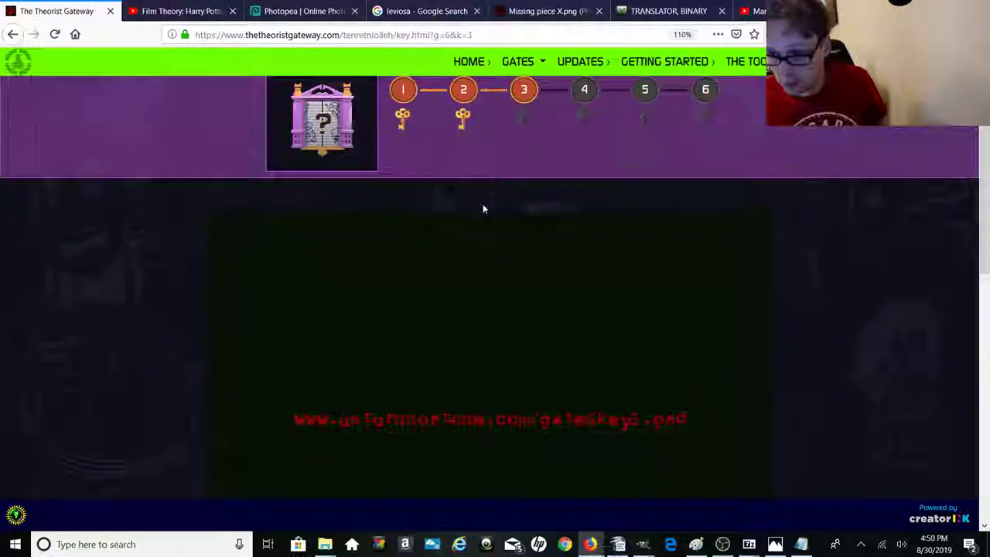
scroll(482, 208, up, 5)
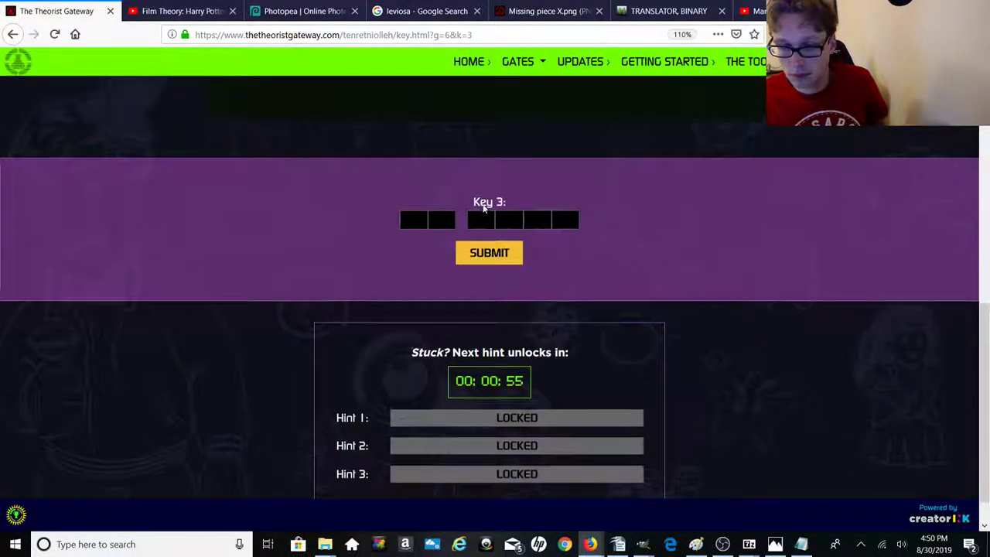
scroll(483, 208, down, 1)
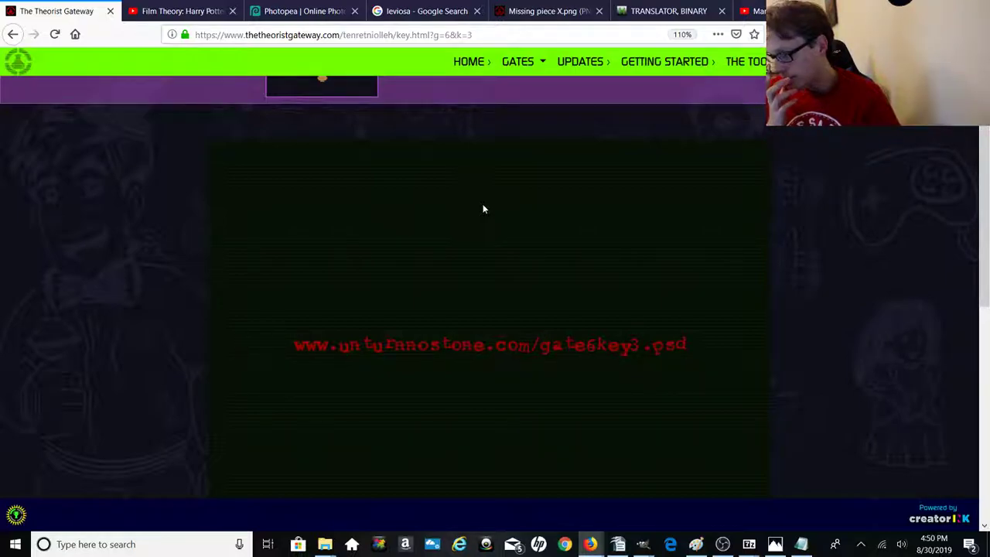
mouse_move(623, 546)
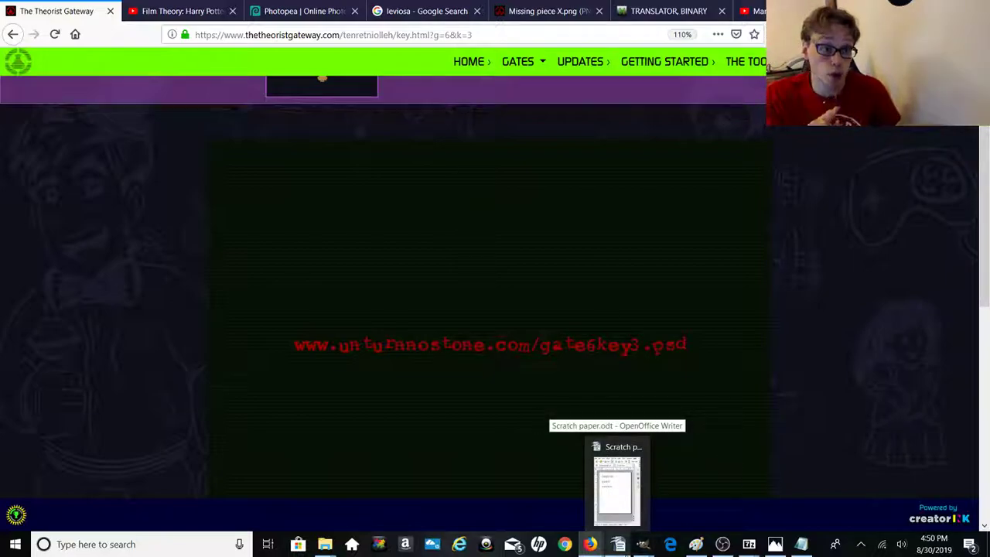
Step: Return to Photopea and close harry.psd, discarding its unsaved work
click(302, 11)
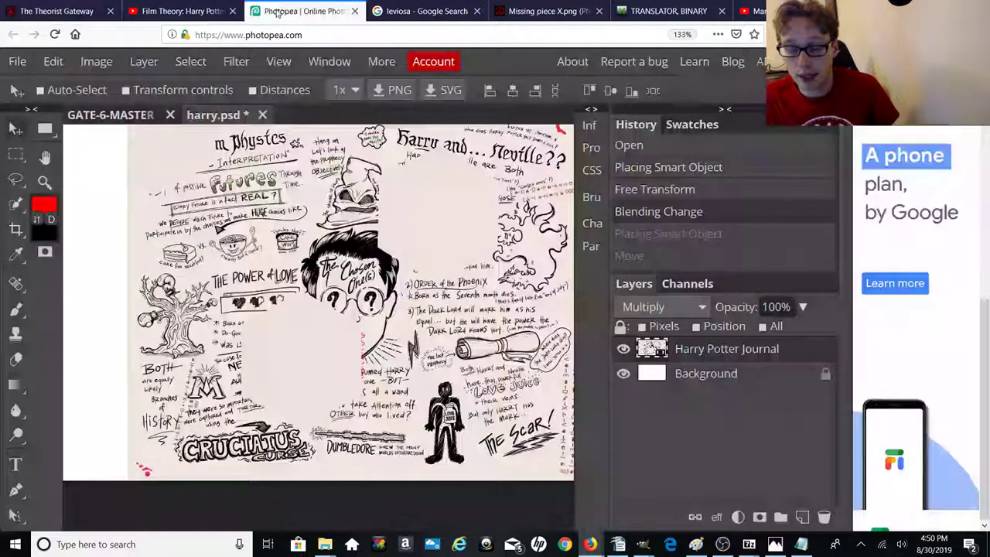
click(263, 114)
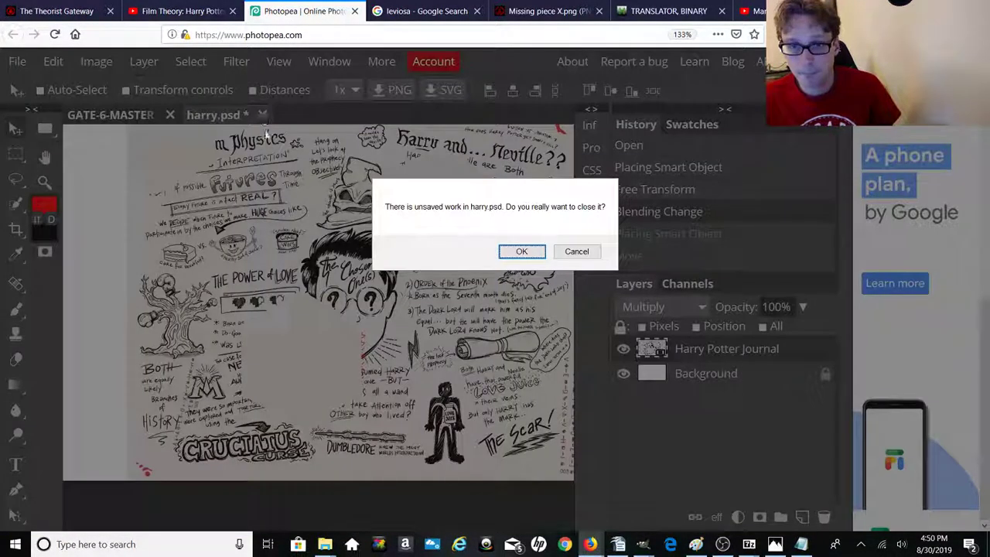
click(520, 251)
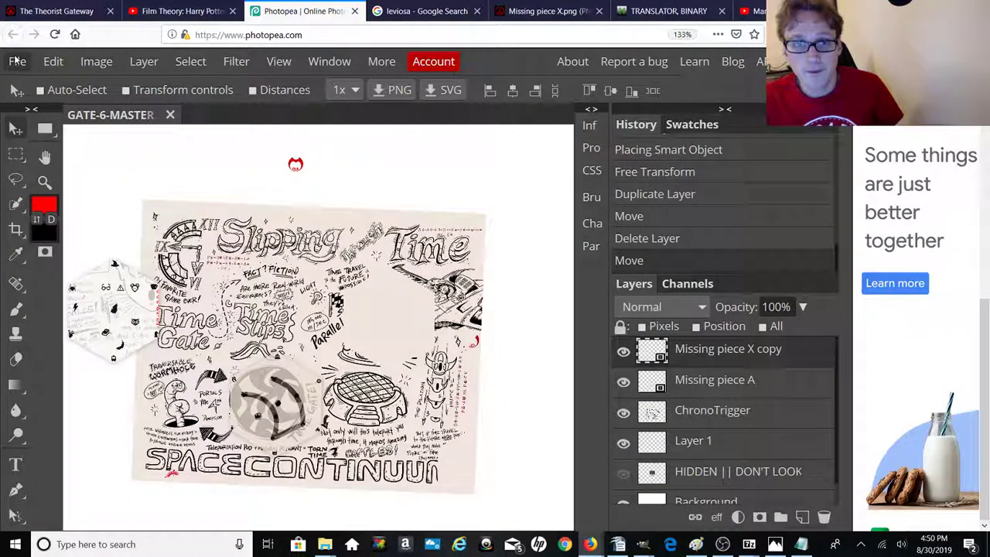
Step: Open Harry Potter Journal.JPG from the Desktop as a new document
click(17, 61)
click(44, 112)
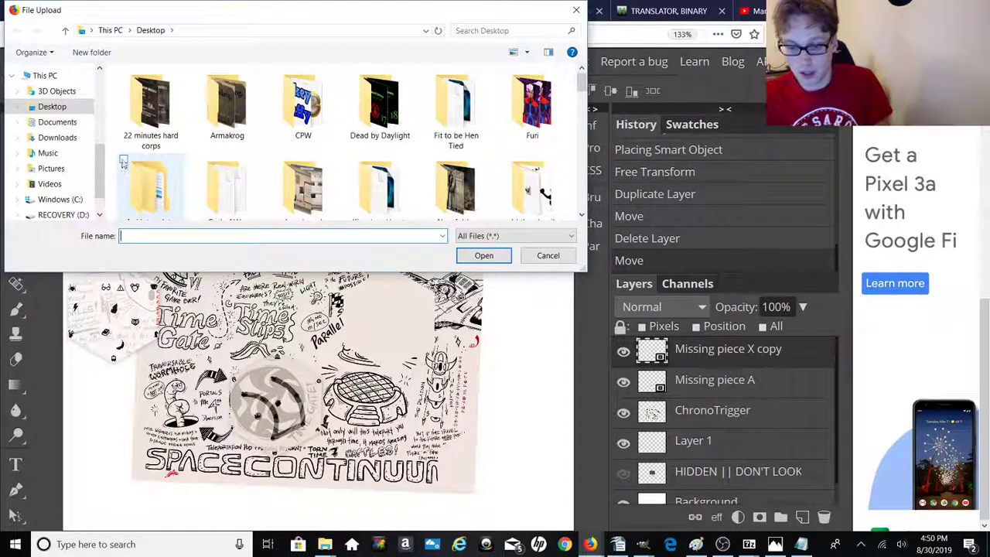
text(ha)
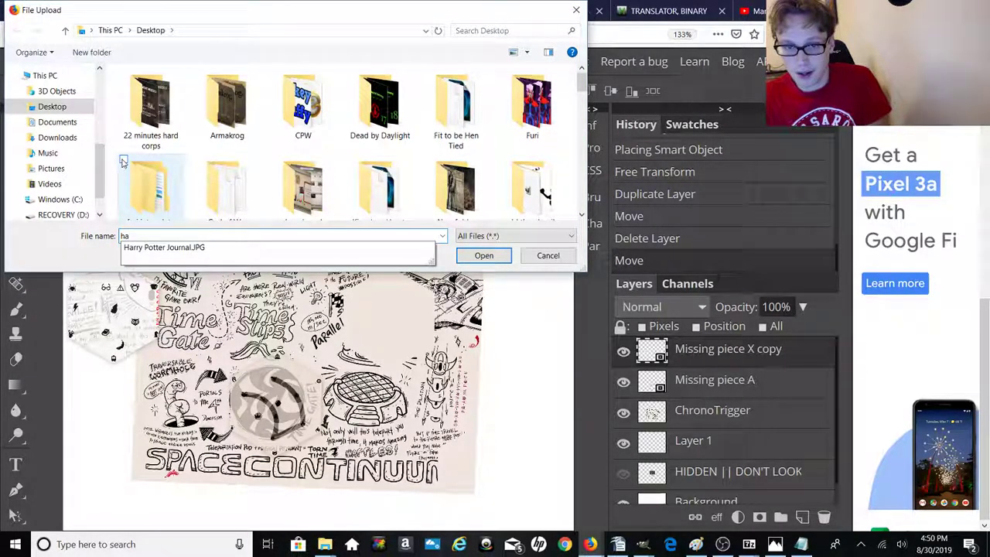
click(193, 249)
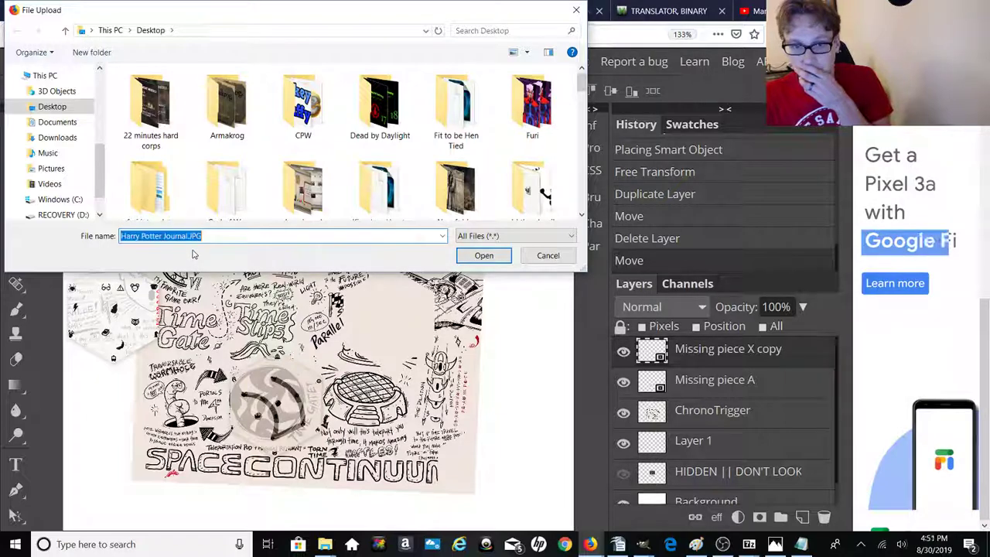
click(495, 254)
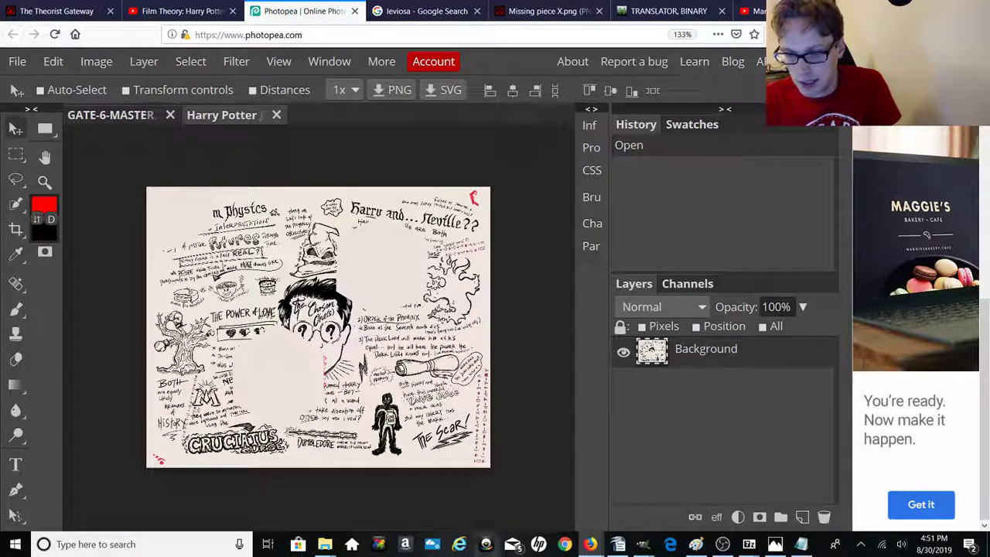
Step: Place Missing piece X.png on the Harry Potter journal and move it over the lower gap, to about X 771 px, Y 1104 px
mouse_move(325, 542)
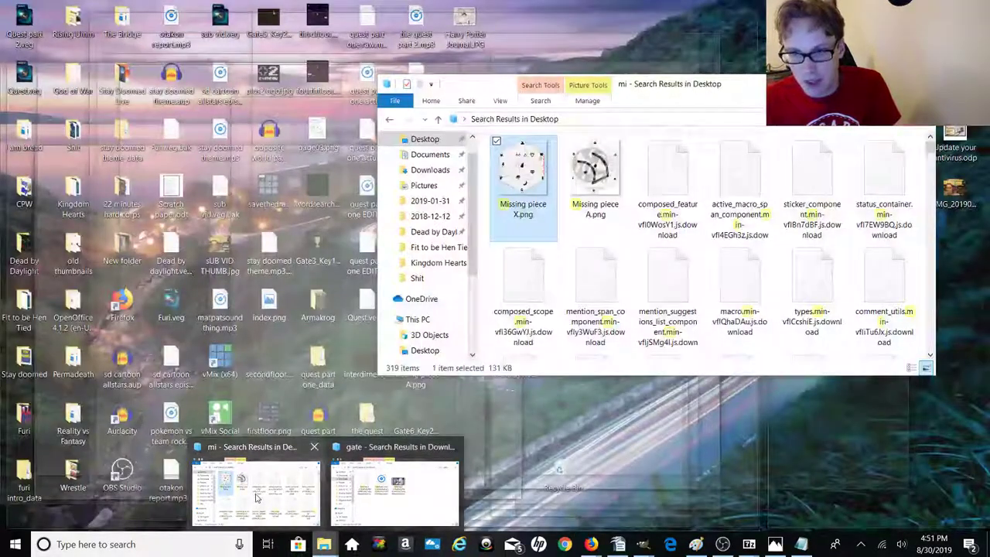
click(256, 491)
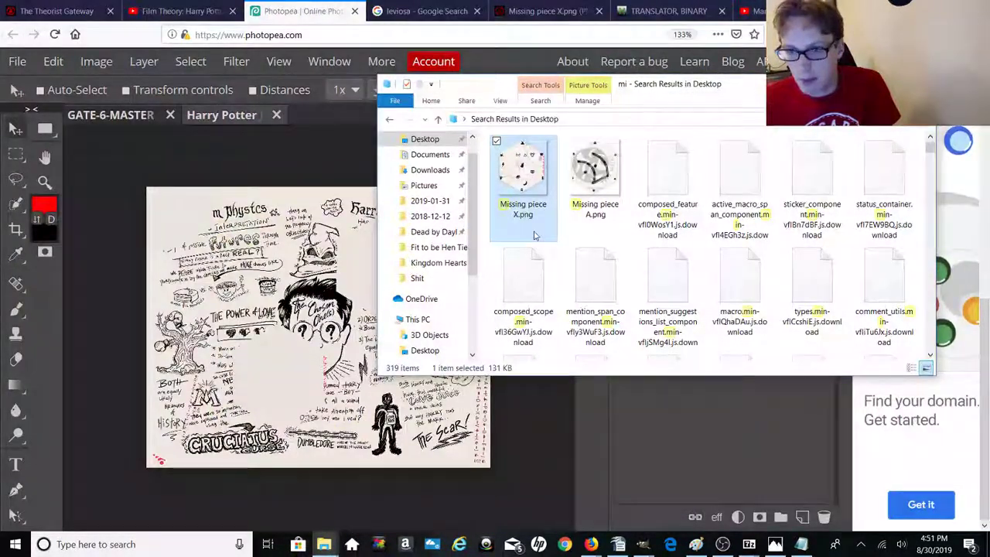
drag(534, 235, 333, 81)
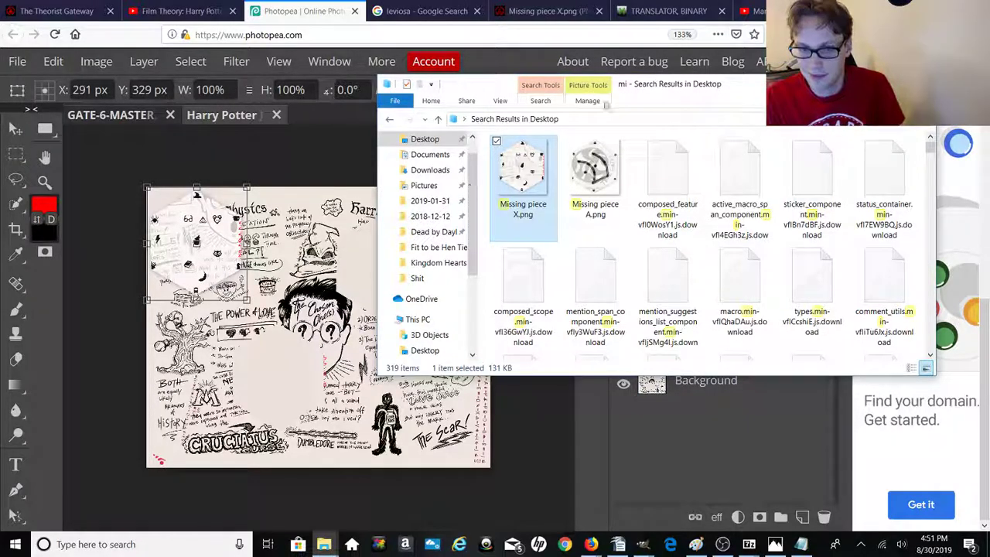
click(590, 544)
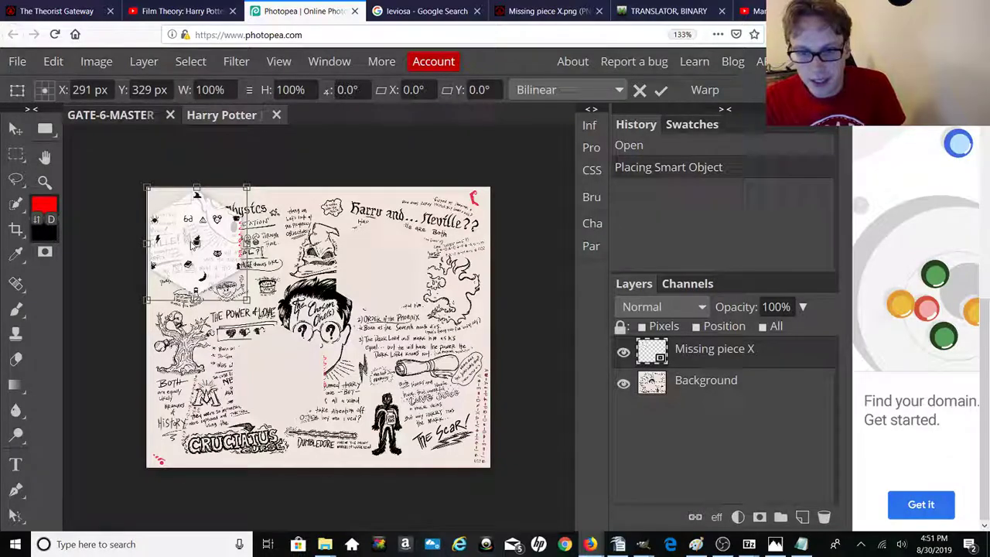
drag(197, 242, 280, 376)
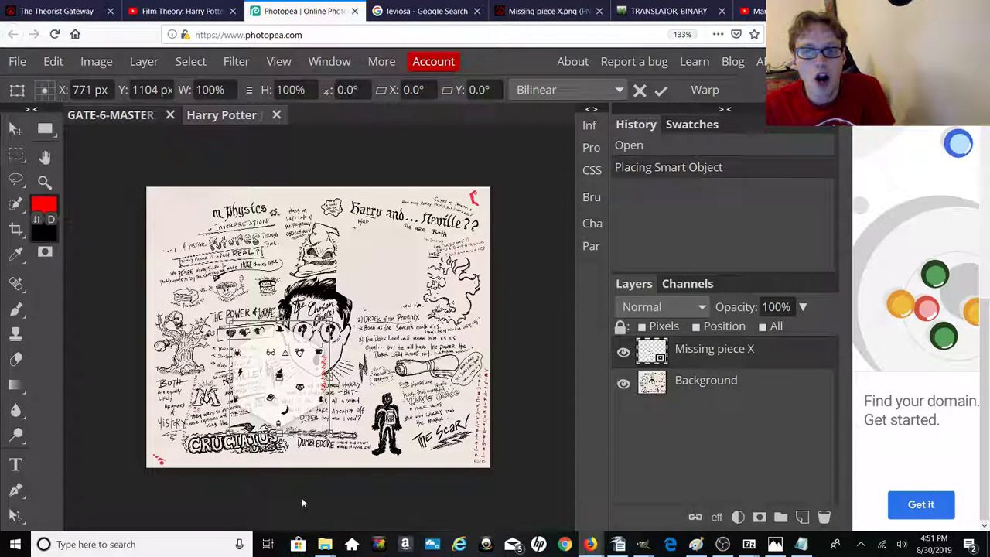
right_click(15, 180)
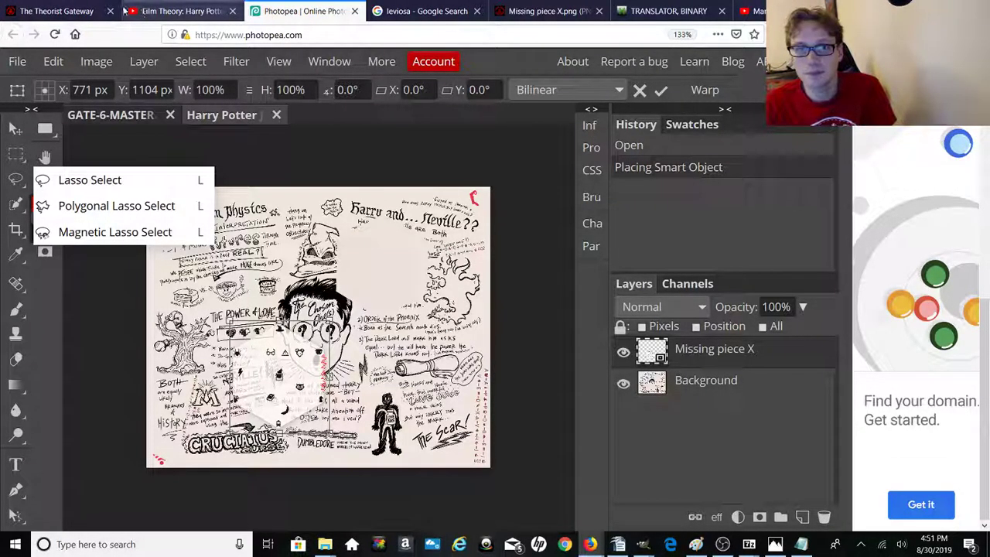
Step: Check the Key 3 address and try to load unturnnostone.com/gate6key3 in place of the Missing piece X.png page
click(58, 11)
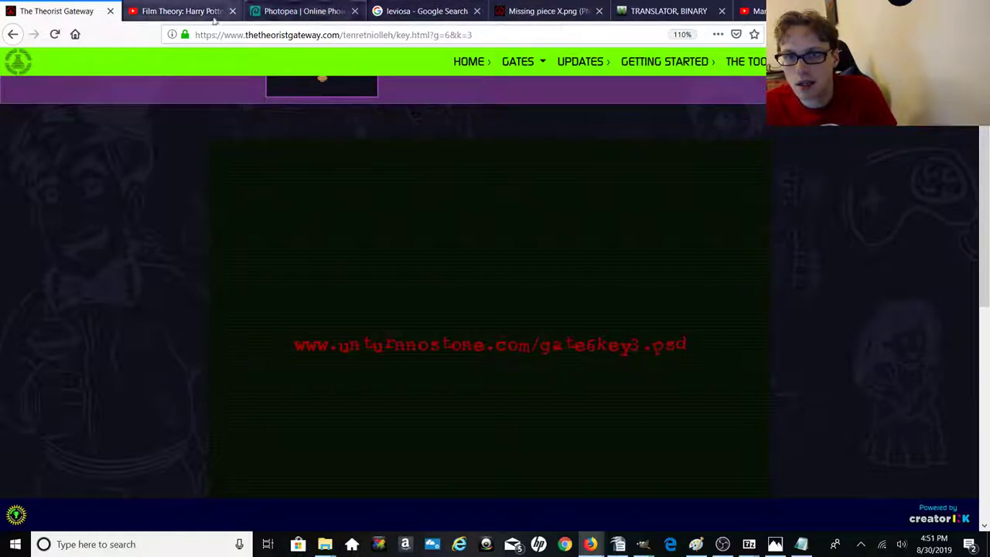
click(524, 13)
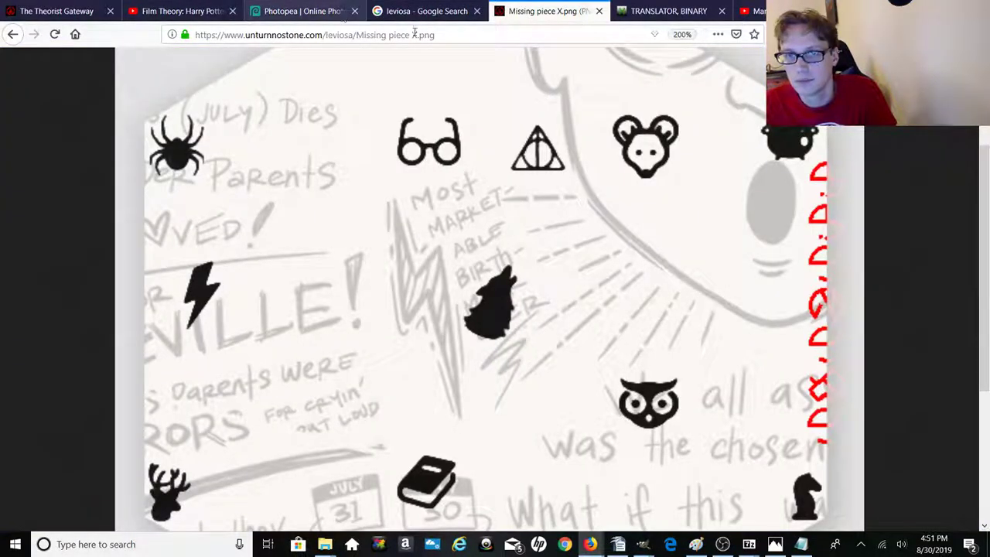
click(439, 38)
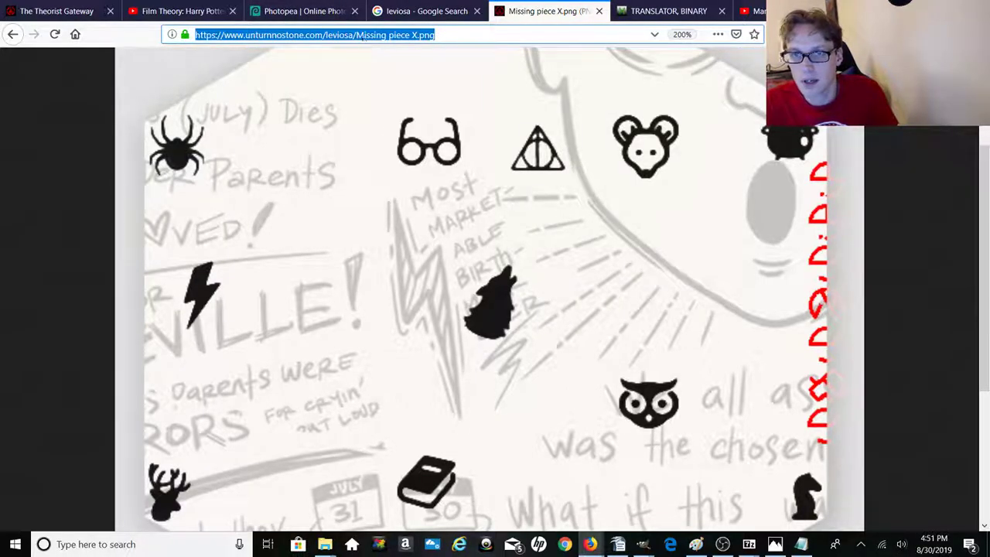
click(435, 38)
drag(435, 35, 342, 35)
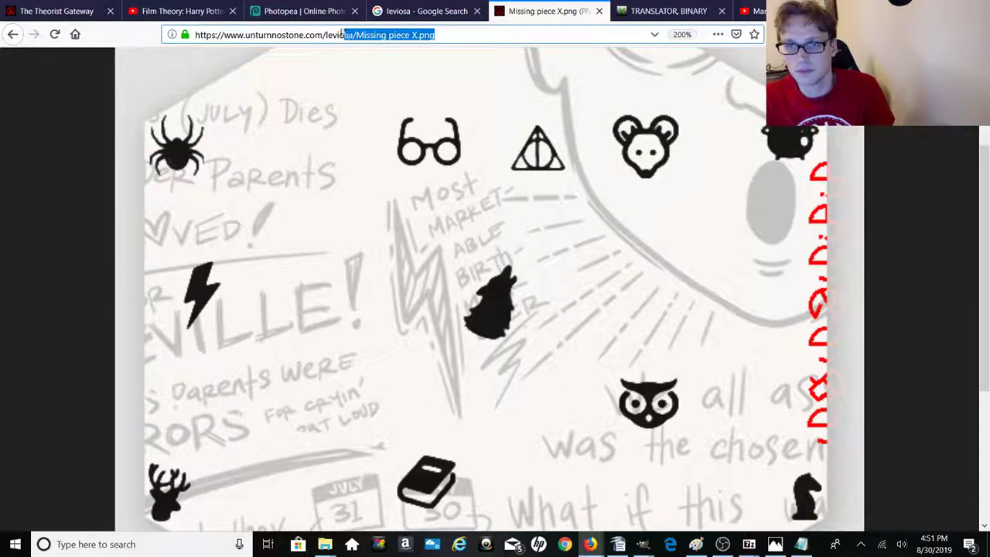
key(BackSpace)
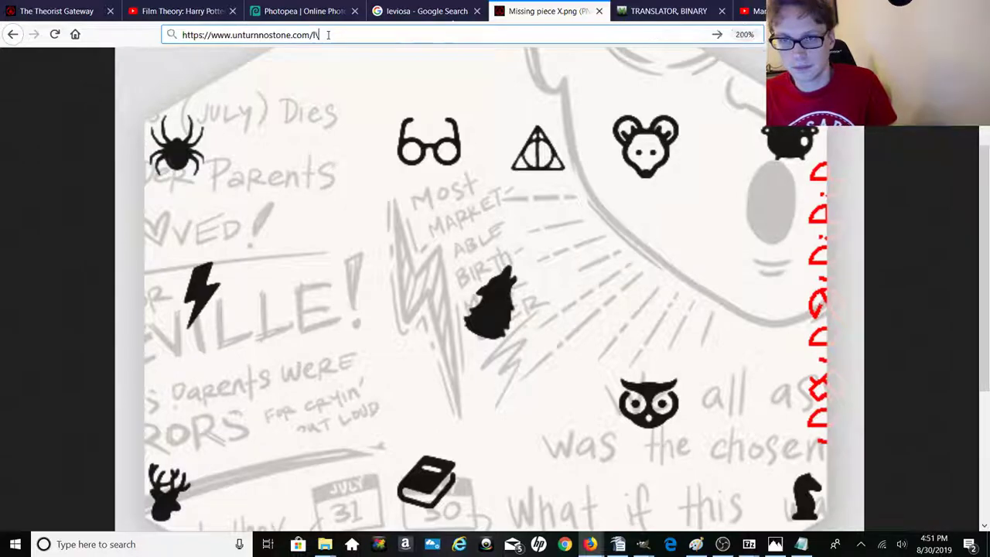
text(gate)
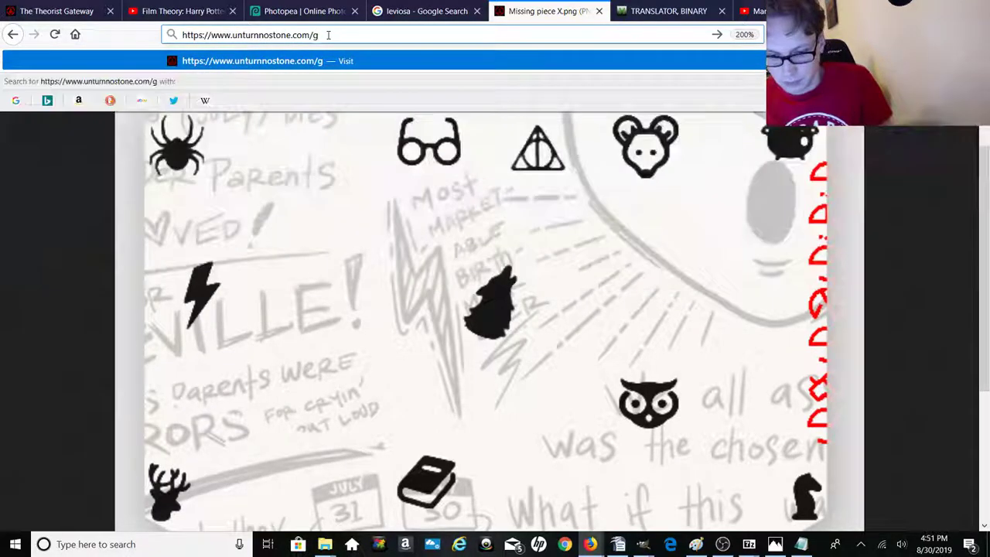
text(k)
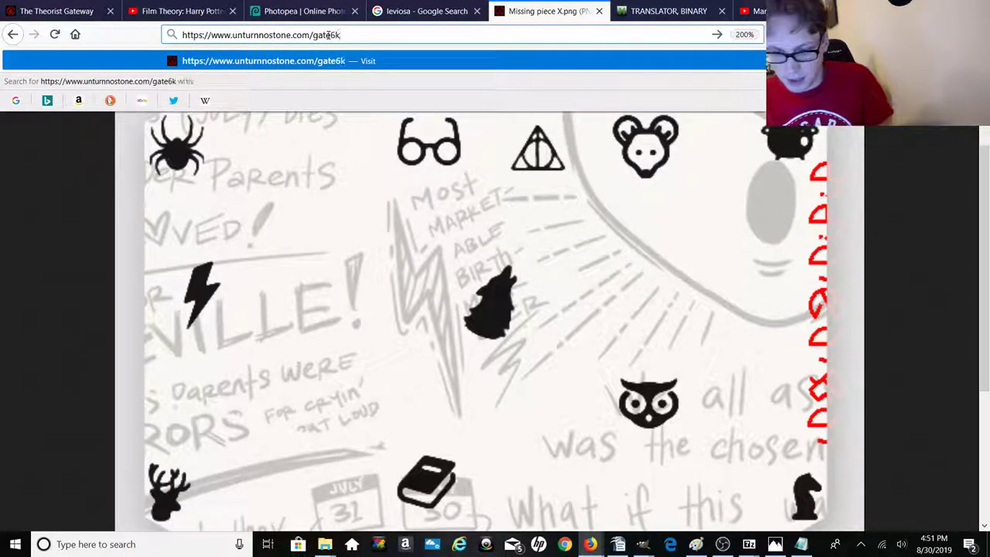
text(ey3)
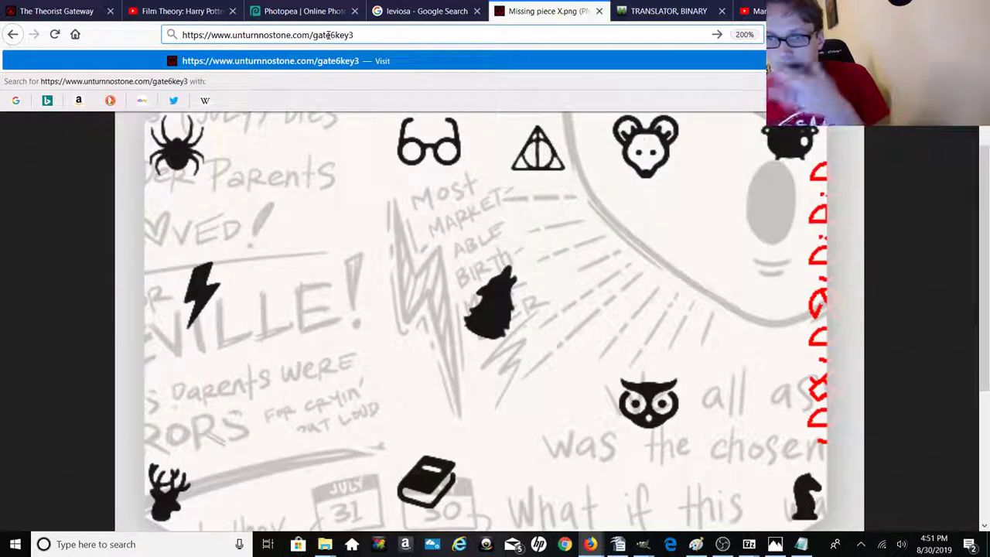
key(Return)
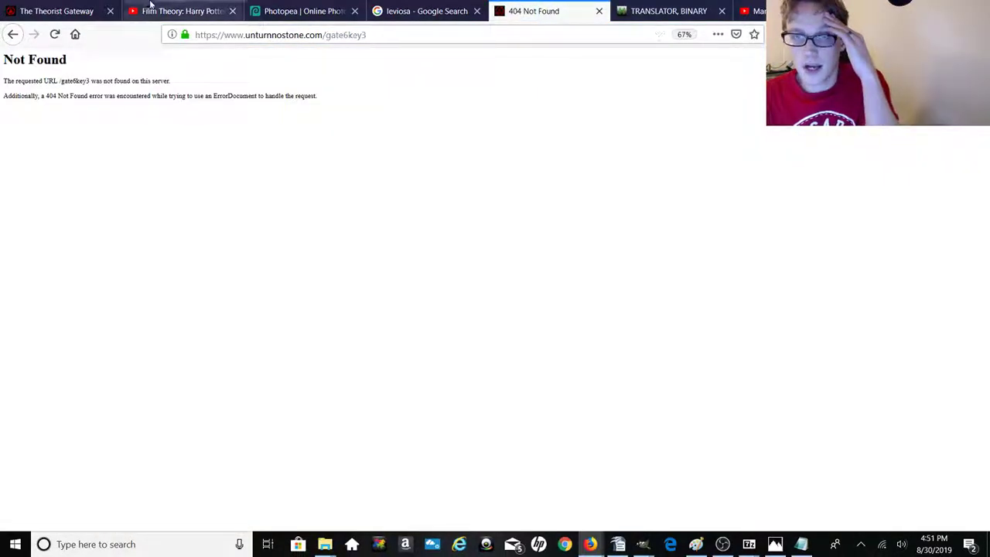
Step: Recheck the Key 3 address, complete the URL as unturnnostone.com/gate6key3.psd and save the file it offers
click(92, 10)
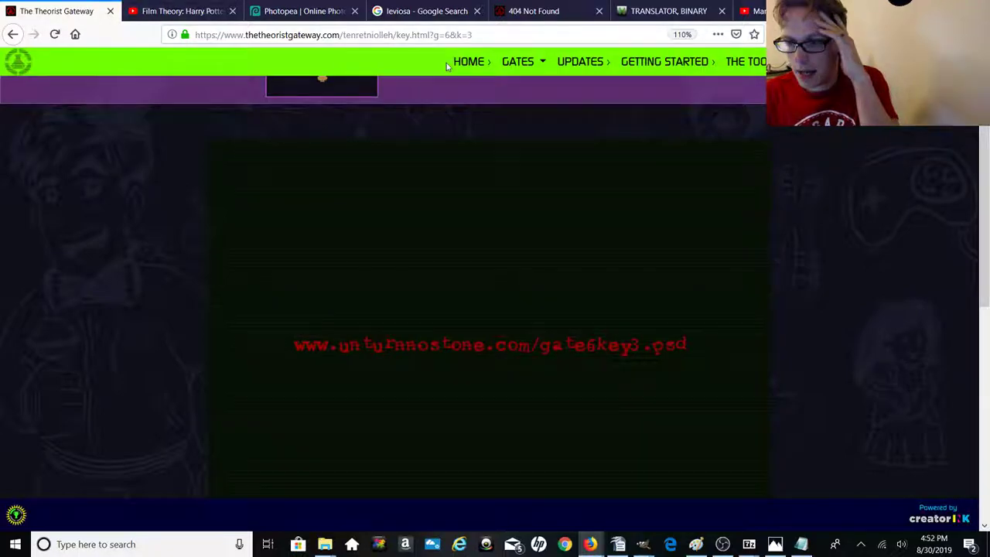
click(533, 11)
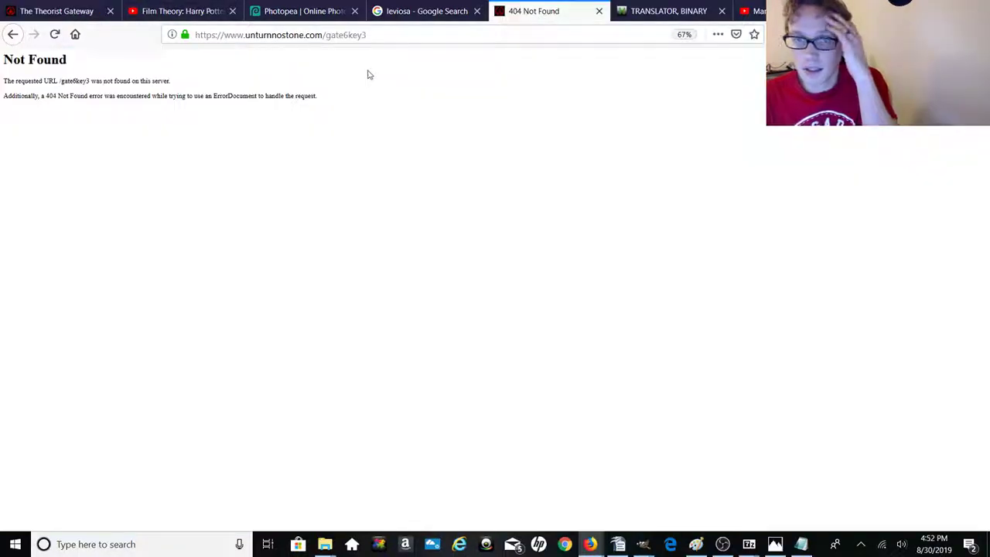
click(376, 35)
key(End)
text(.)
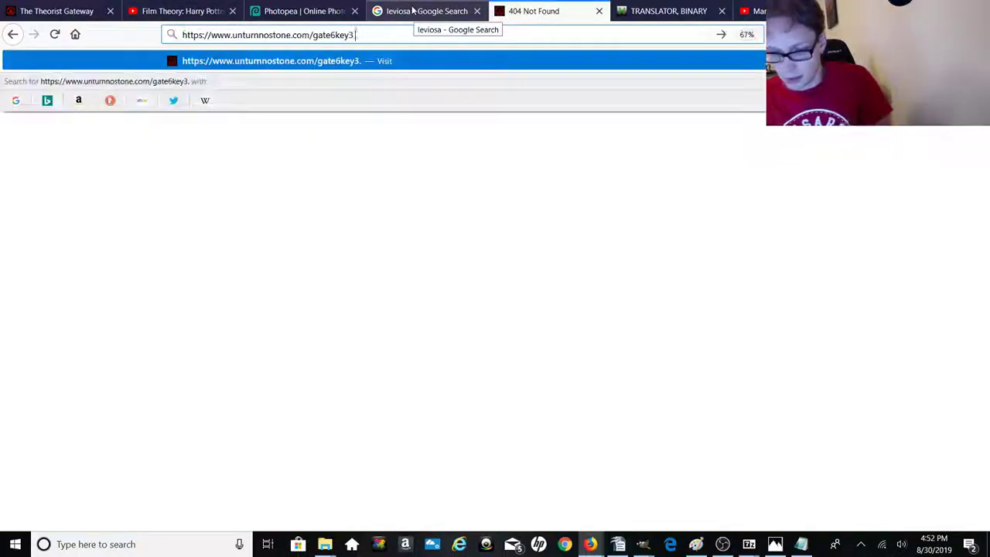
text(psd)
key(Return)
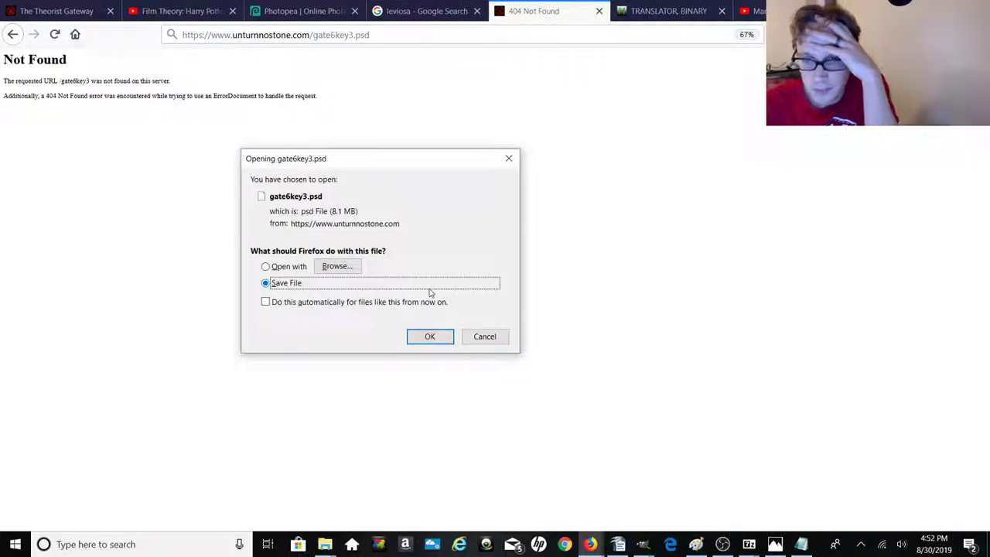
click(430, 337)
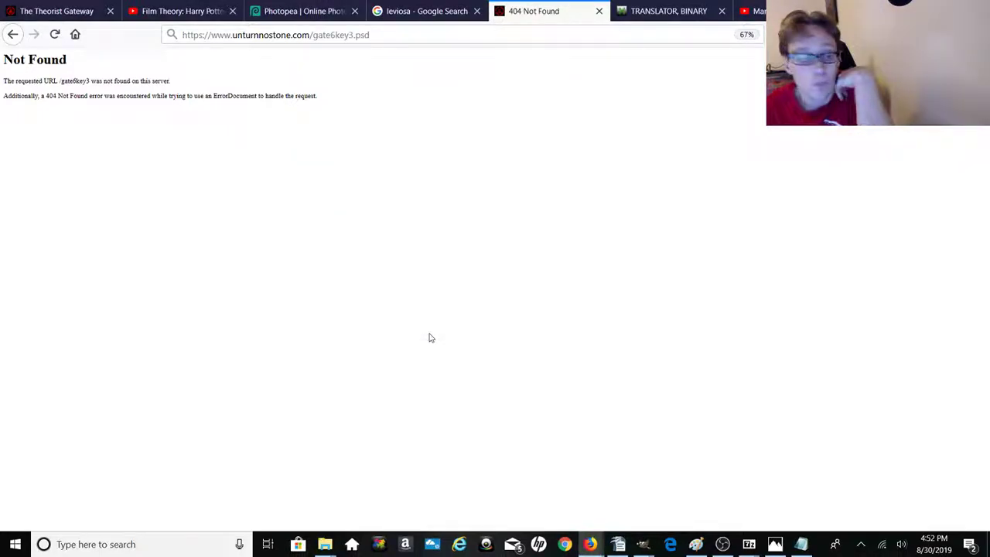
Step: Look over Key 3's answer boxes, hint list and PSD address on the Theorist Gateway page
click(74, 15)
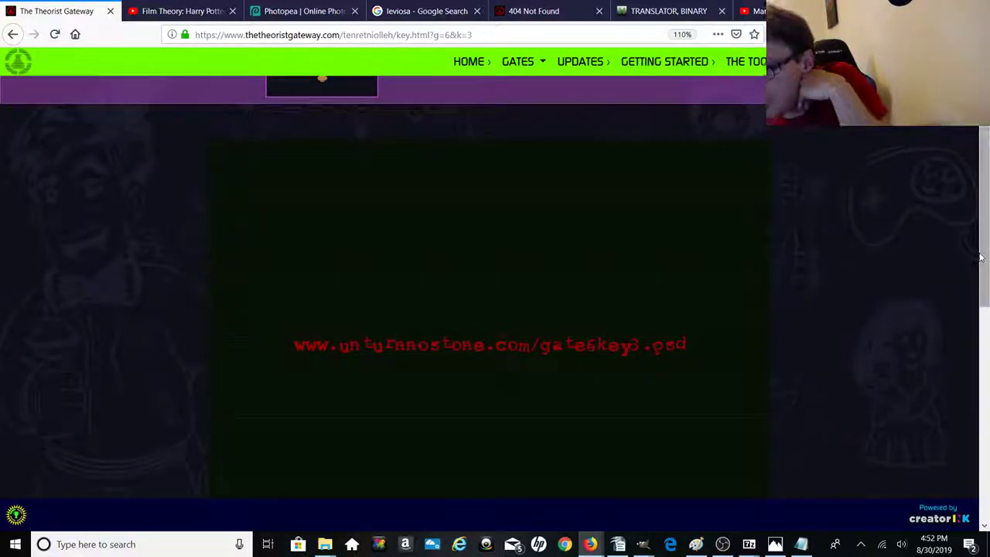
click(987, 495)
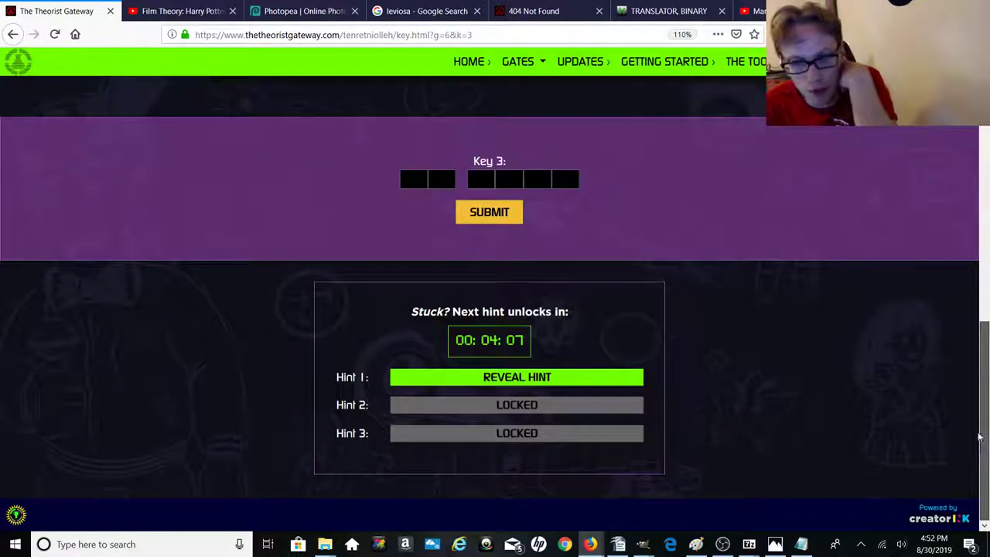
drag(979, 437, 961, 243)
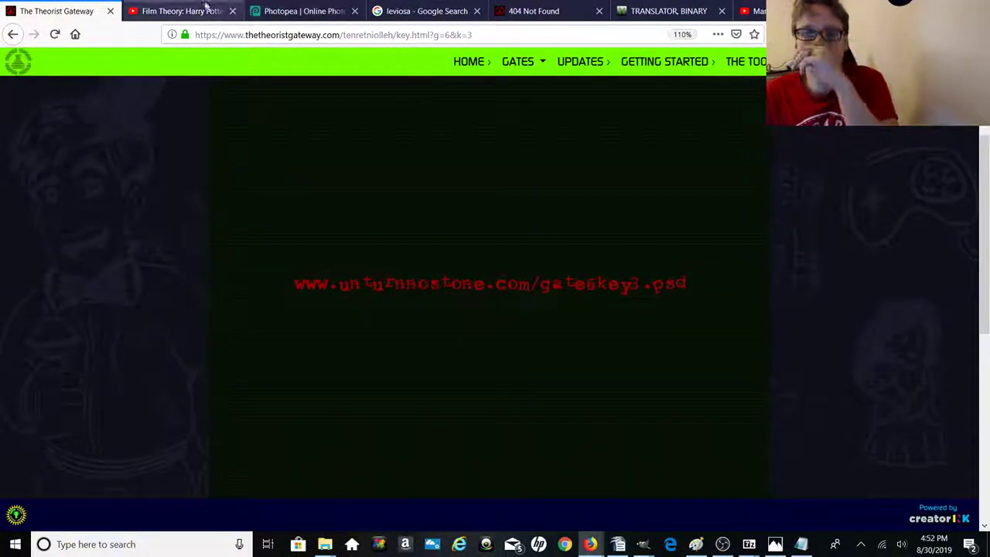
click(293, 11)
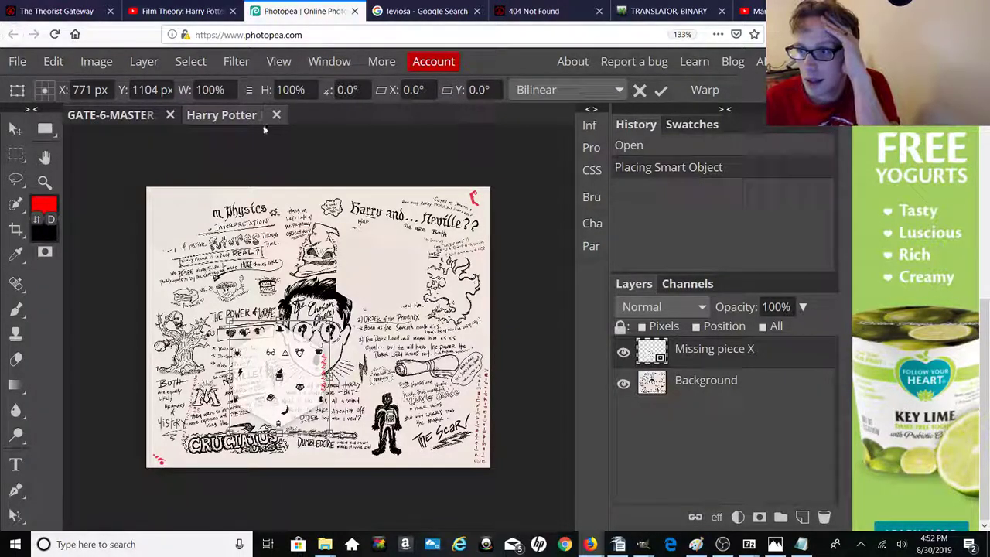
click(17, 61)
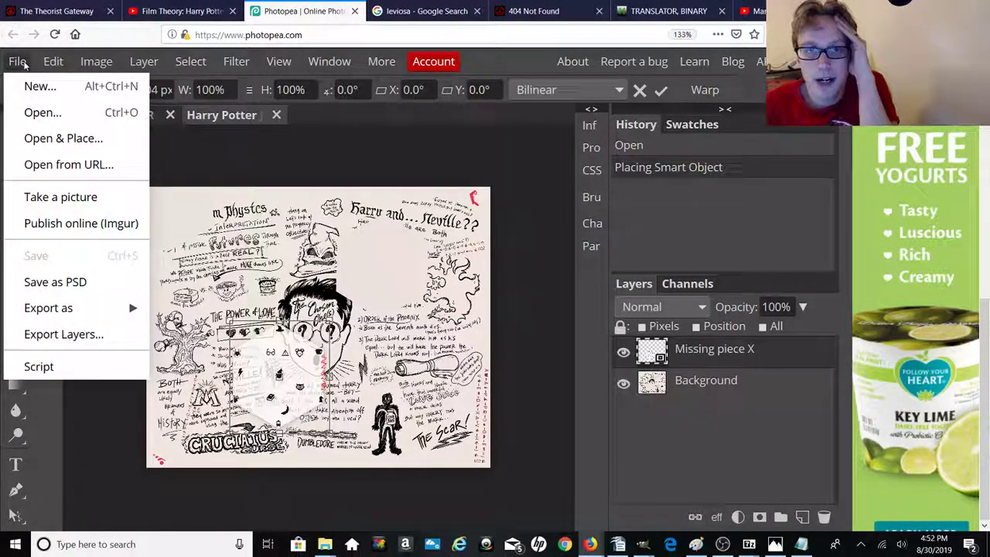
click(31, 113)
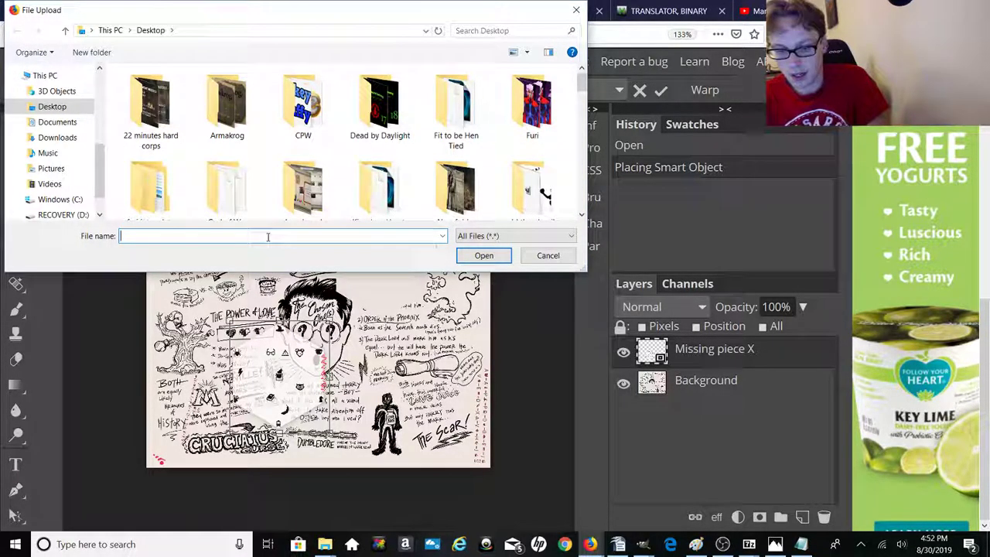
text(at)
key(BackSpace)
key(BackSpace)
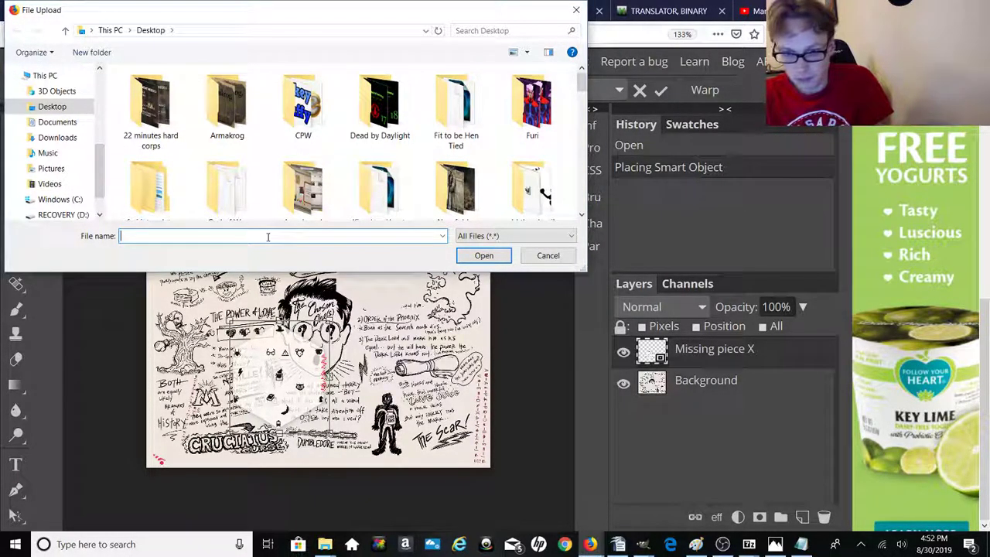
text(gat)
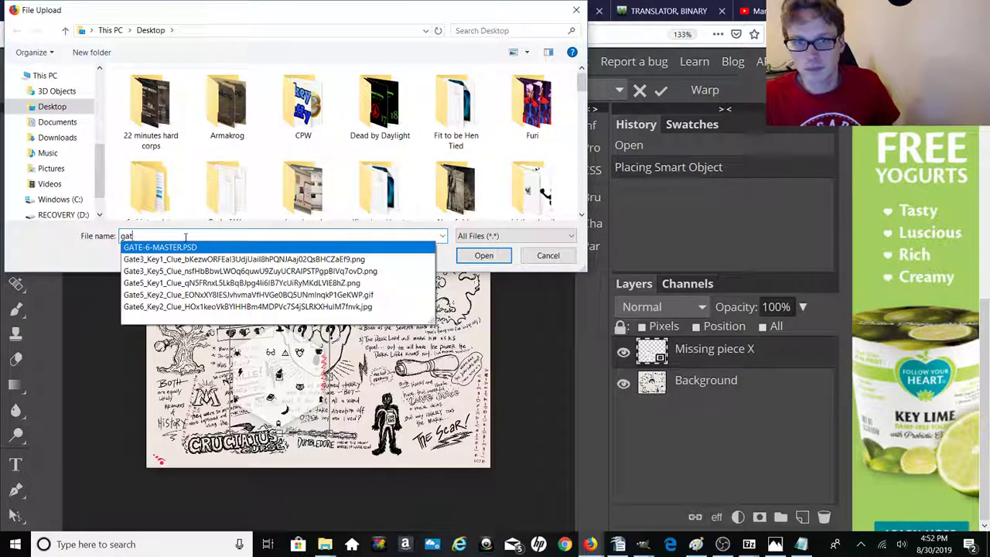
key(BackSpace)
key(BackSpace)
key(BackSpace)
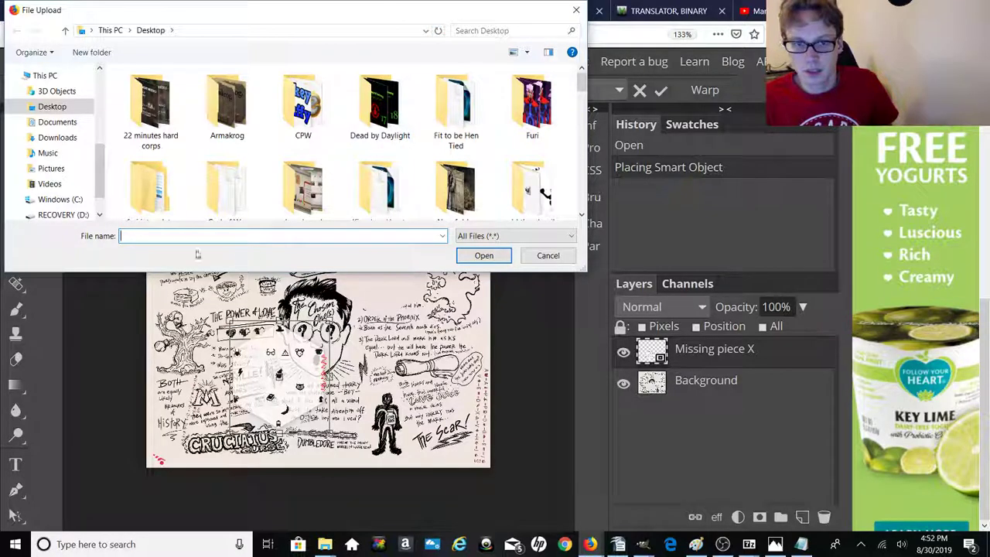
text(gate)
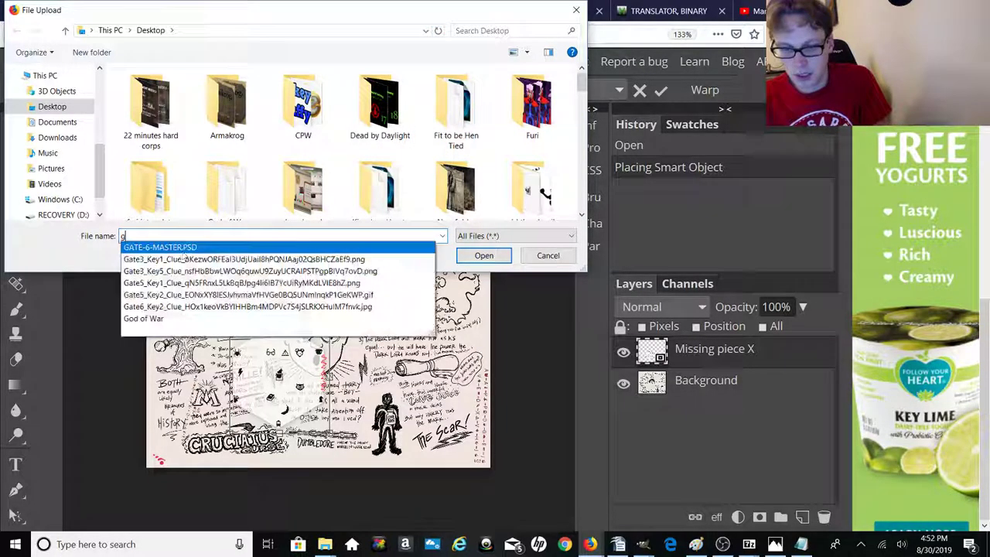
key(BackSpace)
key(BackSpace)
key(BackSpace)
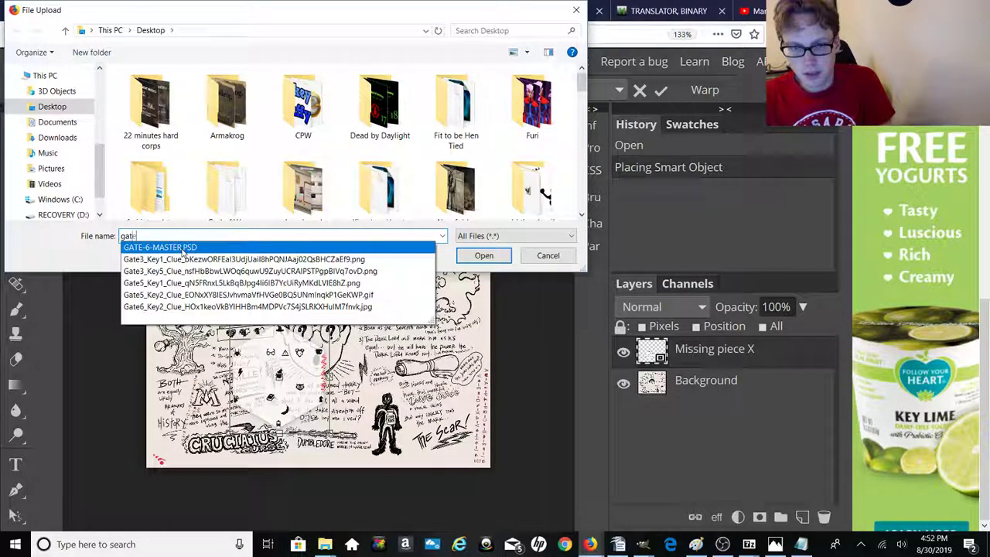
key(BackSpace)
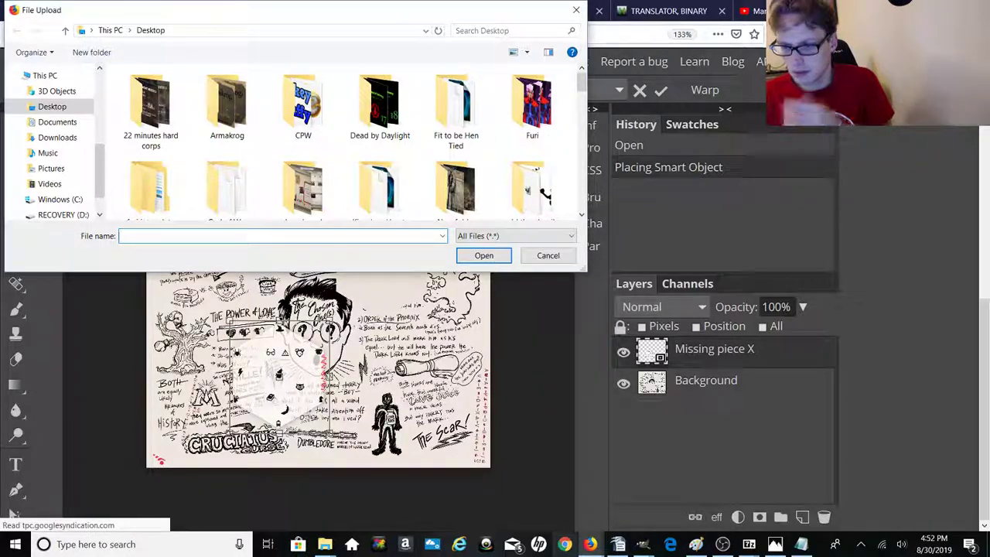
click(576, 10)
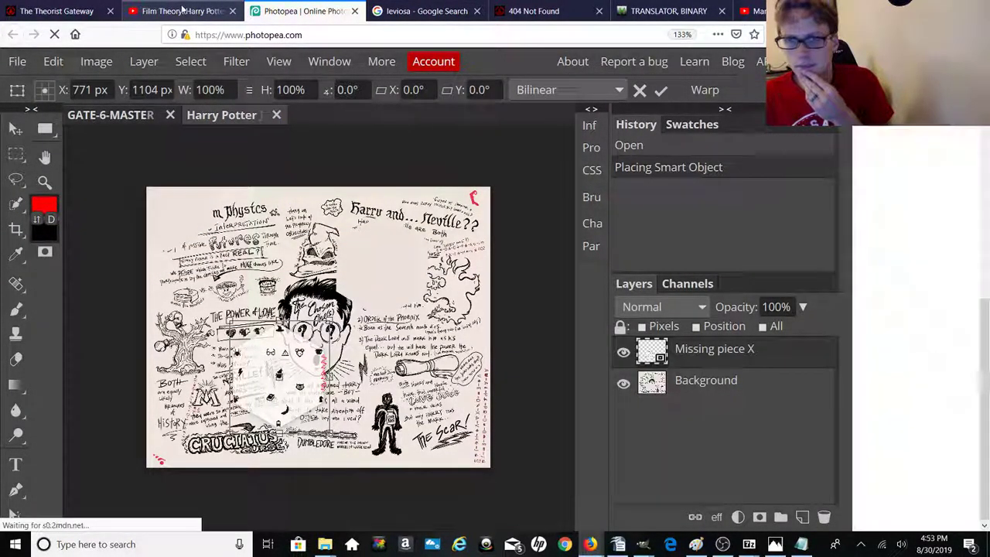
Step: Return to the unturnnostone.com tab and request gate6key3.psd again to check the file it offers
click(542, 13)
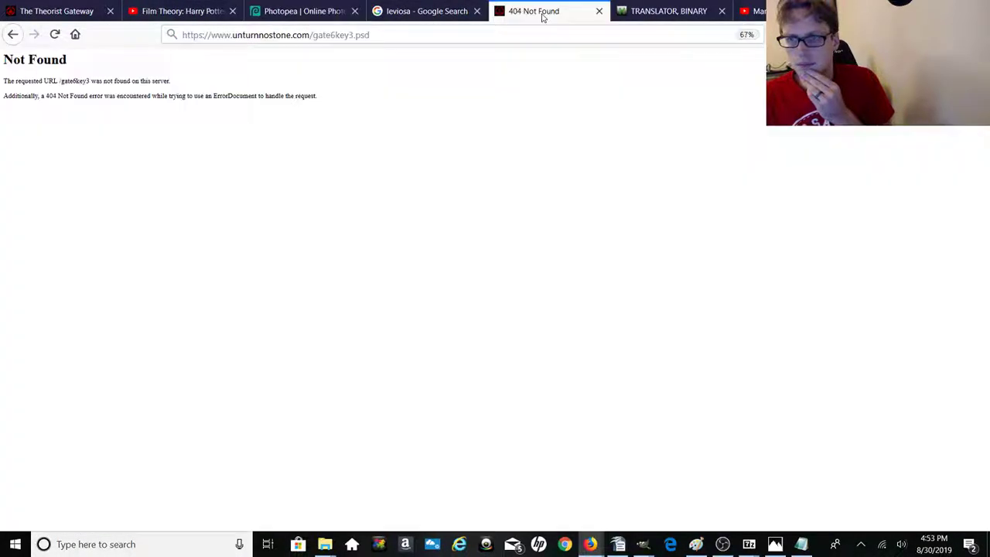
click(400, 35)
key(Return)
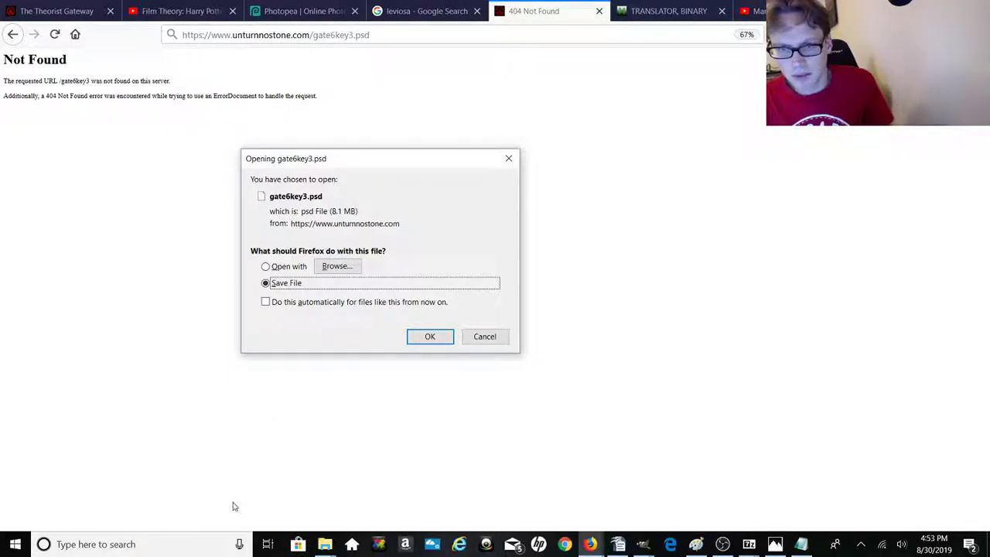
Step: Search the computer for gate6key3.psd and open the folder that contains it
click(172, 545)
text(g)
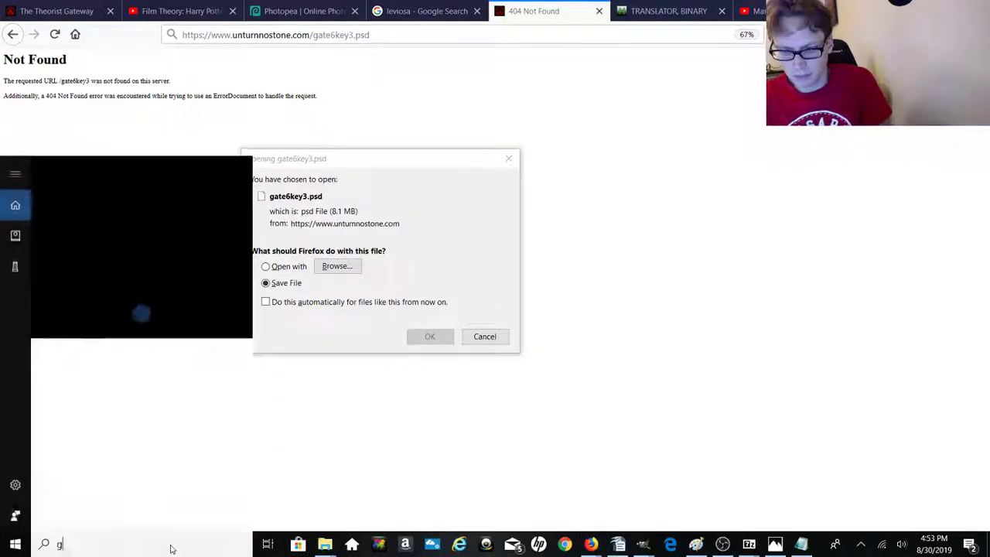
text(ate6)
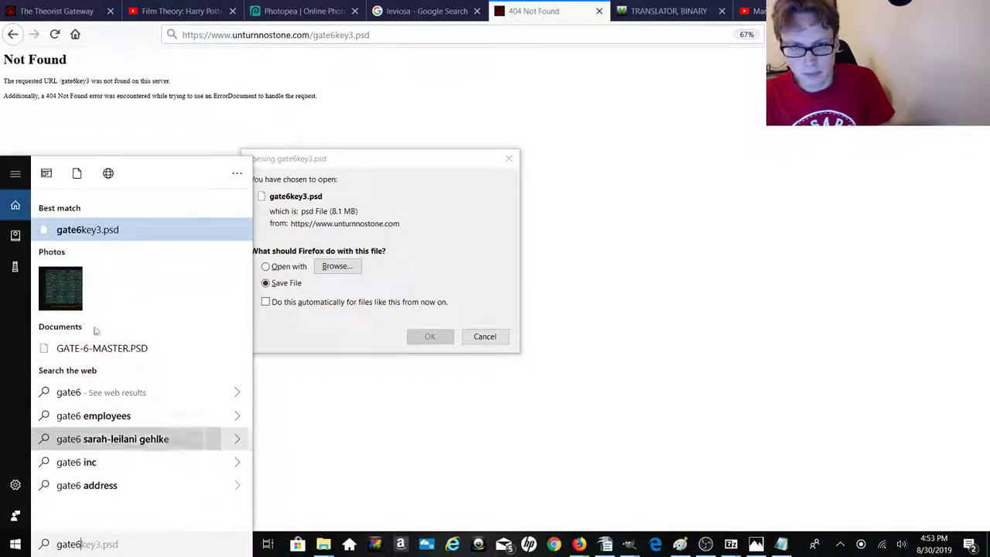
right_click(102, 238)
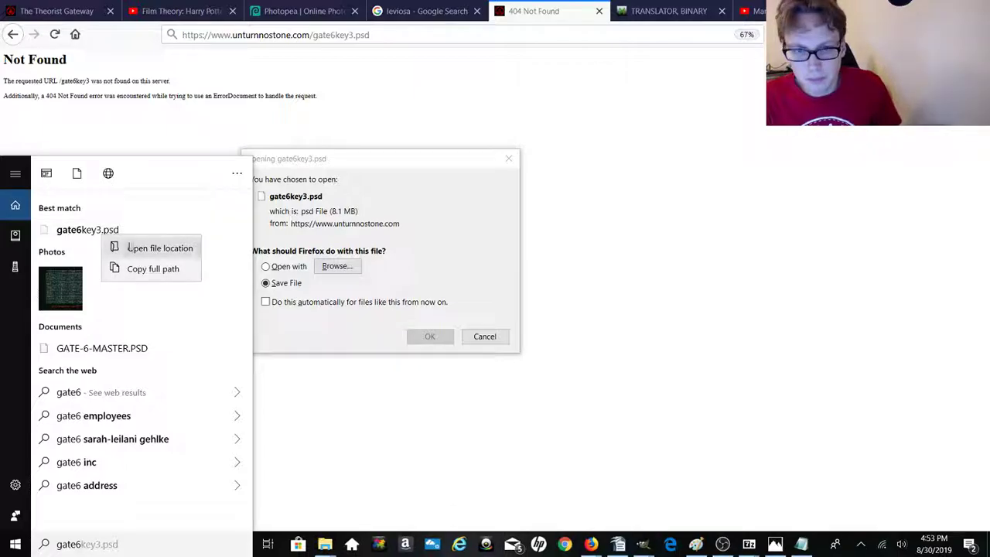
click(165, 257)
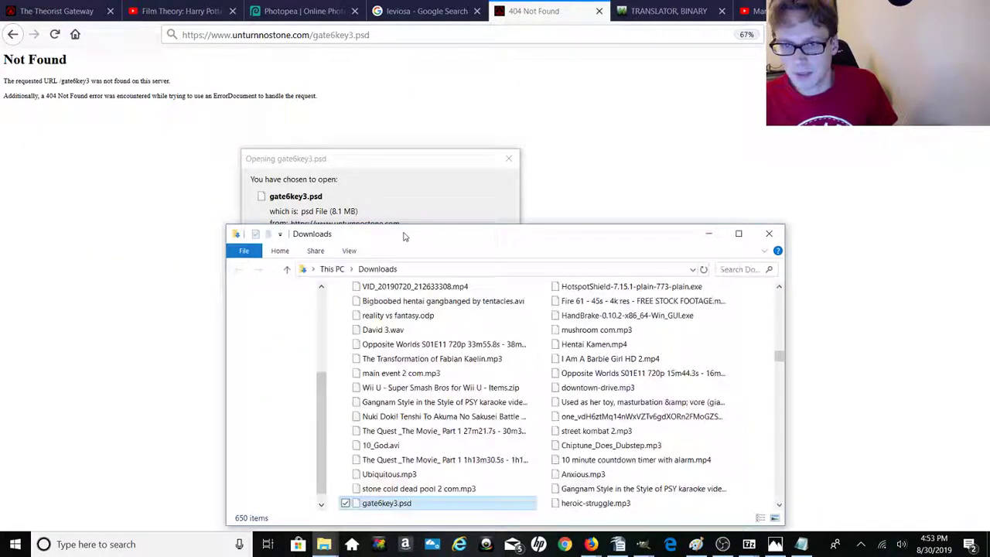
drag(634, 233, 18, 96)
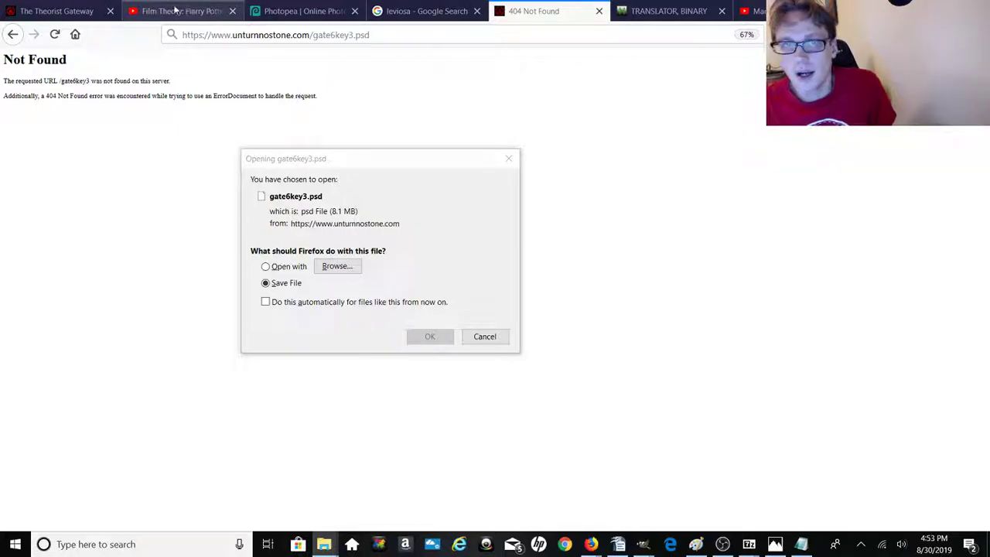
Step: Switch to Photopea, cancel the repeated download and open gate6key3.psd from the Downloads folder
click(302, 14)
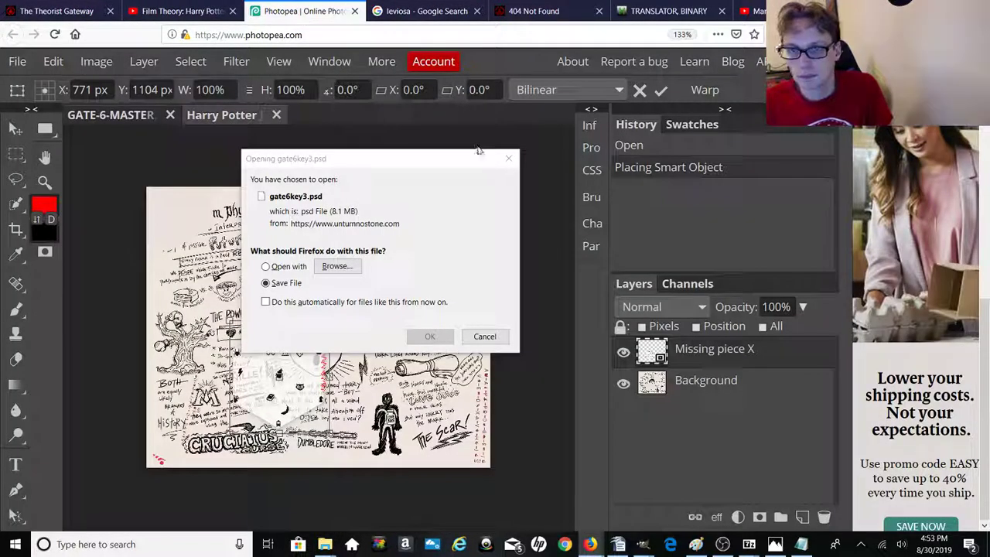
click(485, 335)
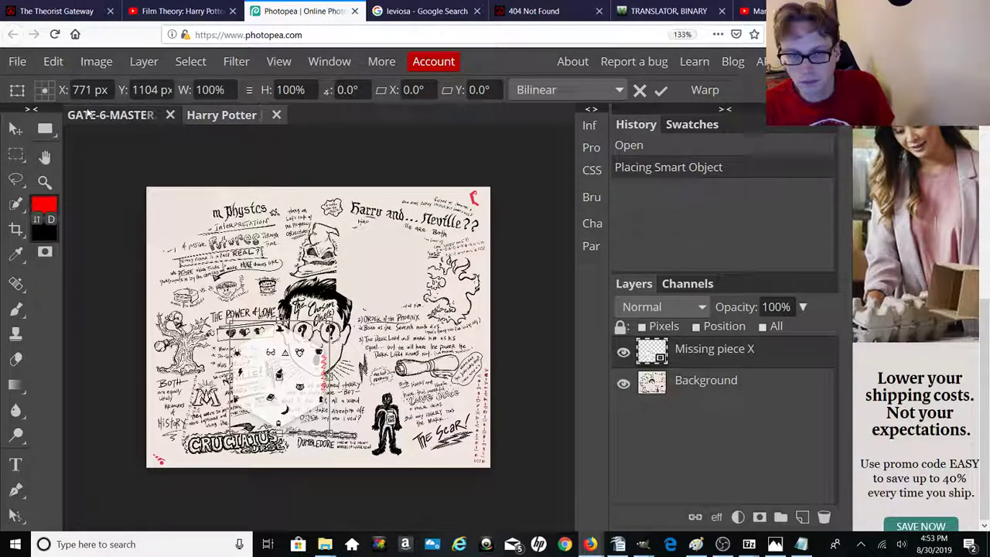
click(17, 61)
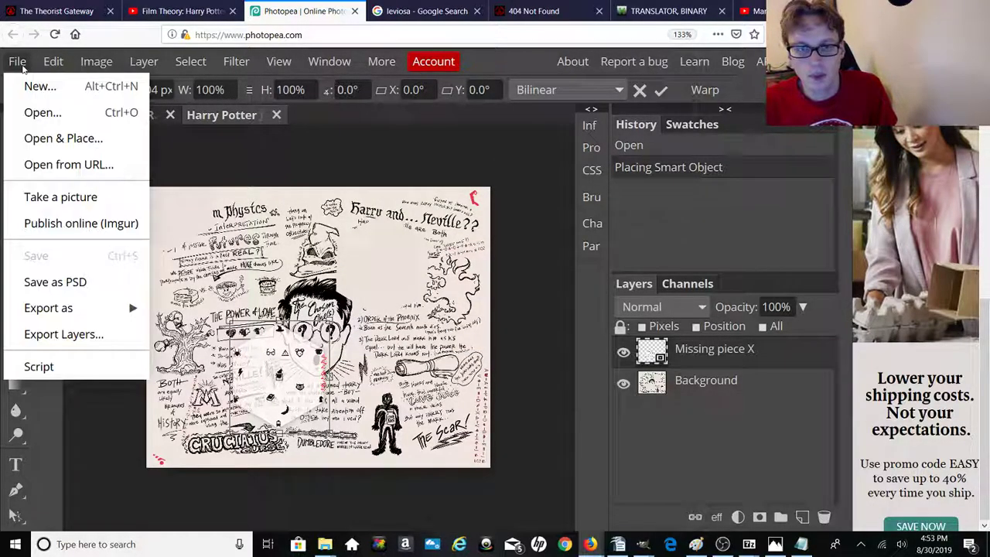
right_click(46, 129)
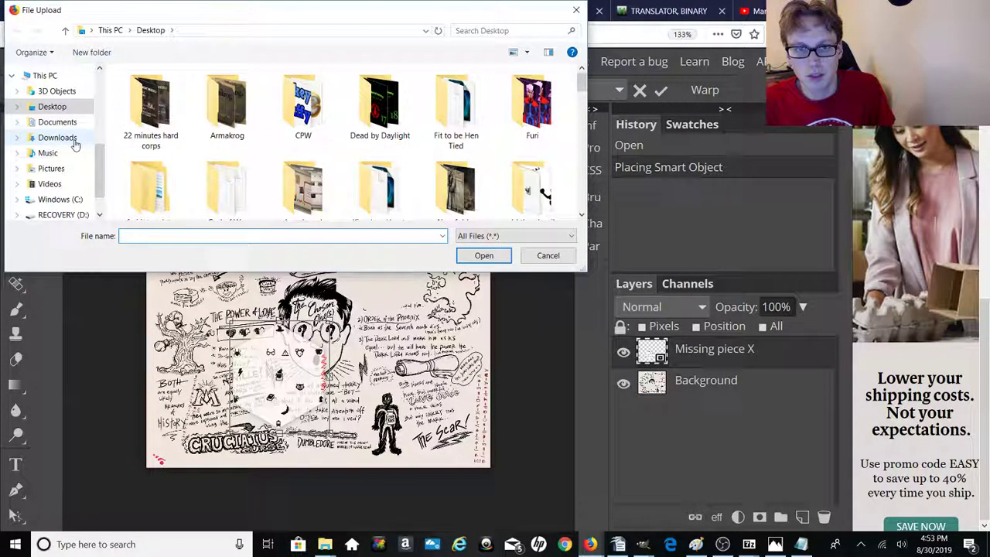
drag(199, 15, 0, 31)
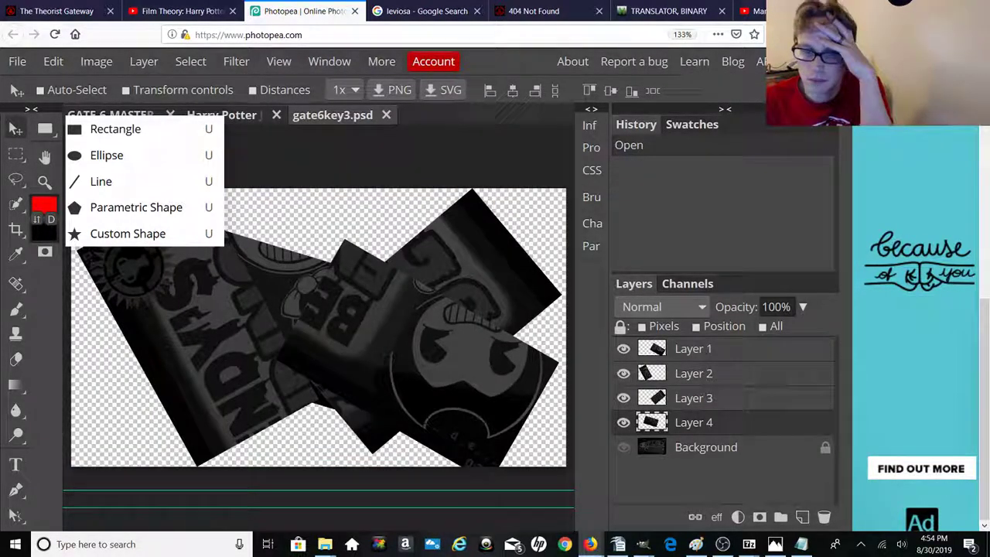
click(392, 230)
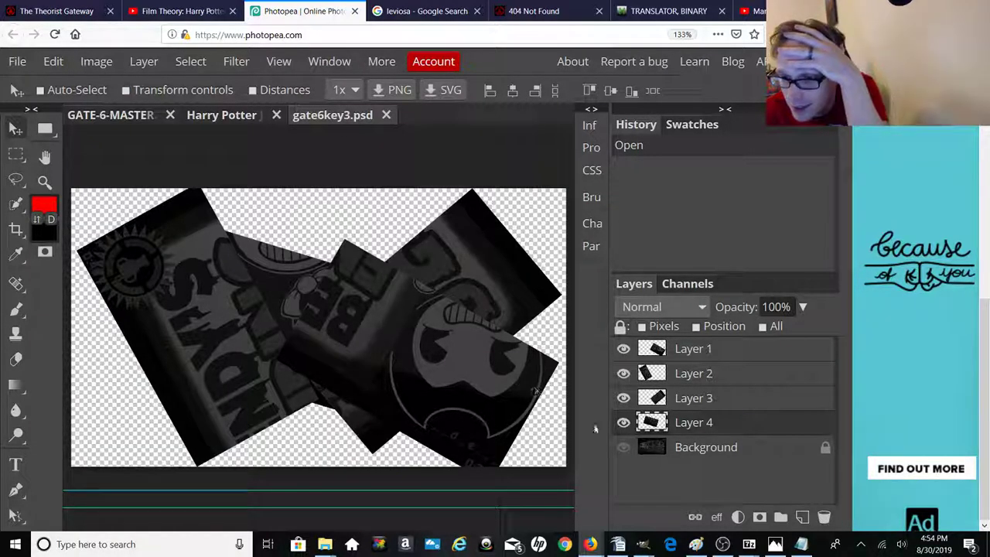
Step: Show the Background of gate6key3.psd and hide Layers 1 to 4 to leave only the full Bendy picture
click(624, 448)
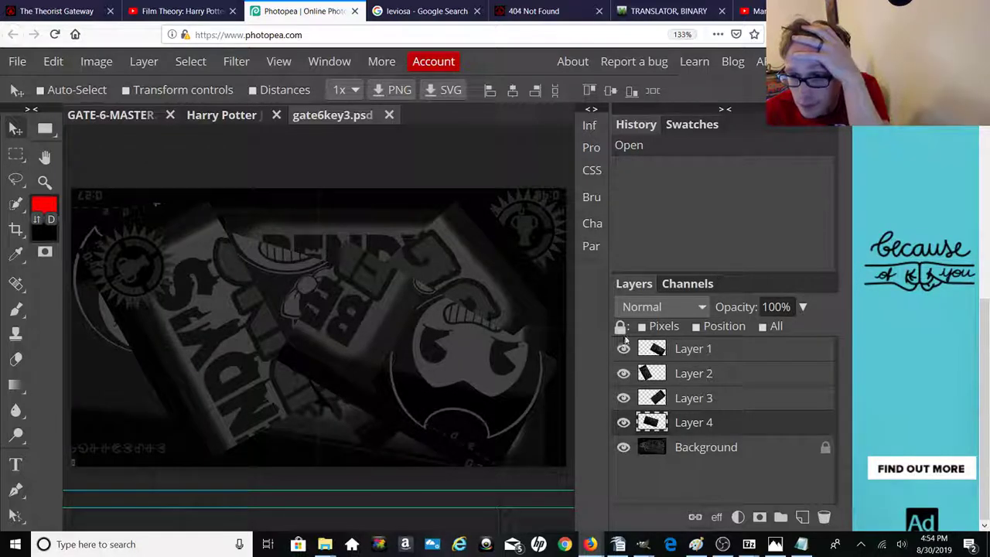
click(623, 424)
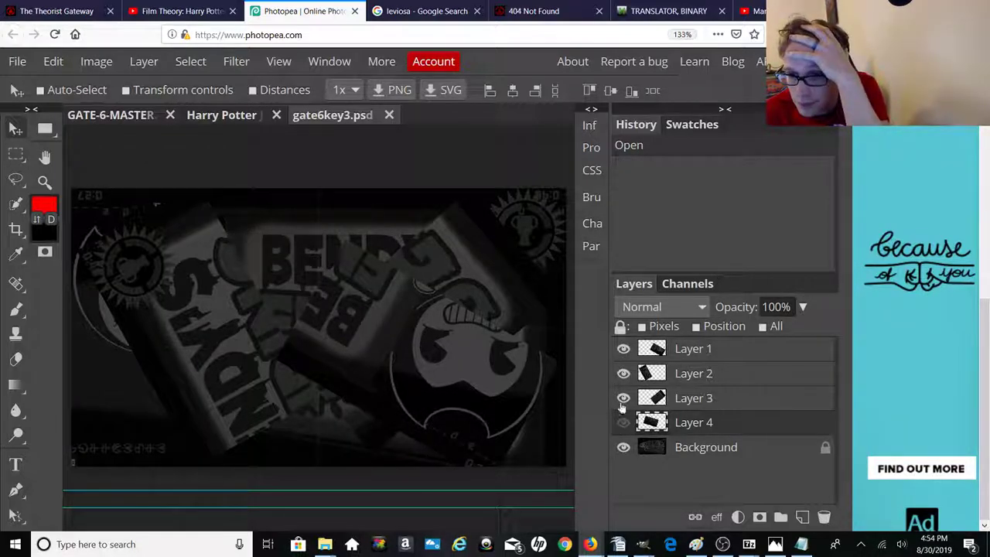
click(622, 378)
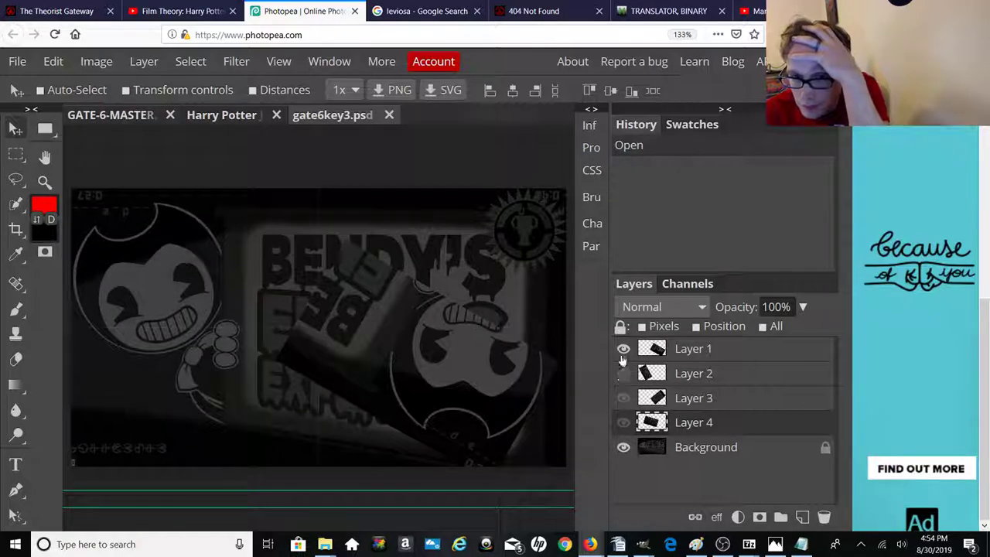
click(624, 350)
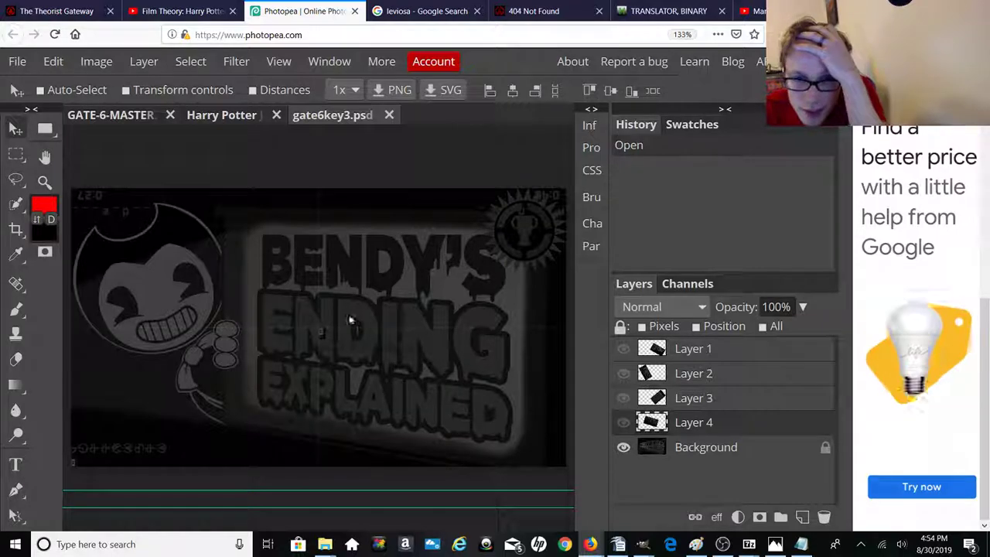
Step: Examine Layers 4, 3 and 2 one at a time over the Background, hiding each again
click(624, 423)
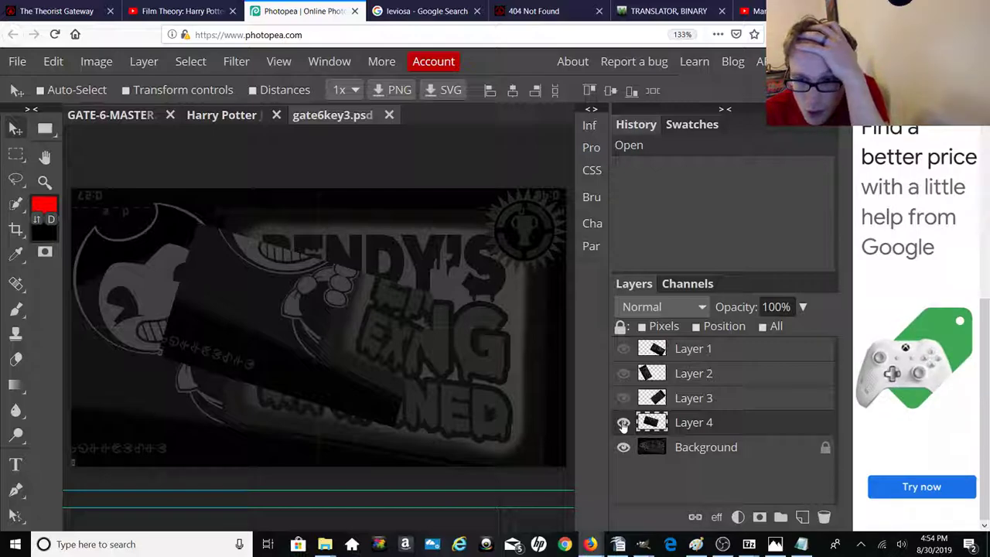
click(624, 423)
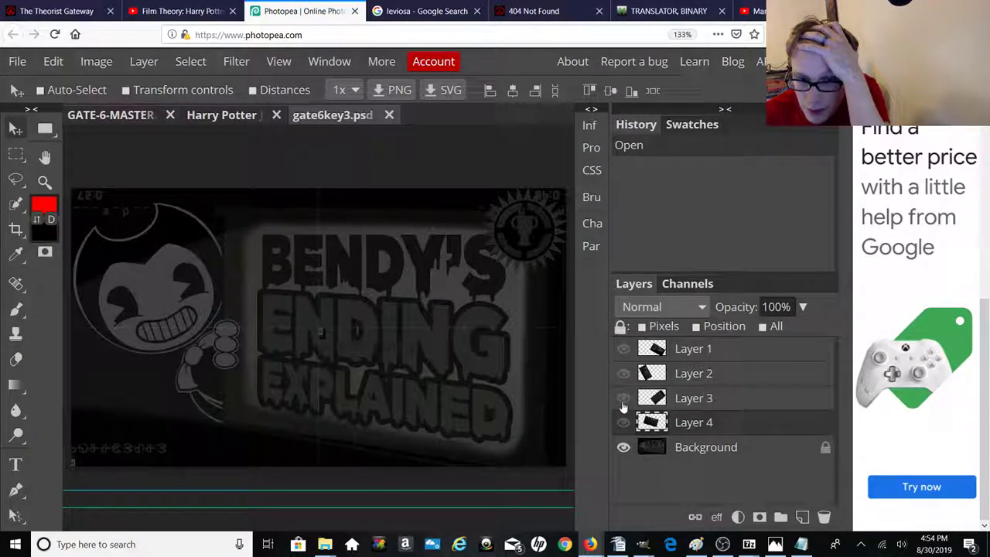
click(623, 400)
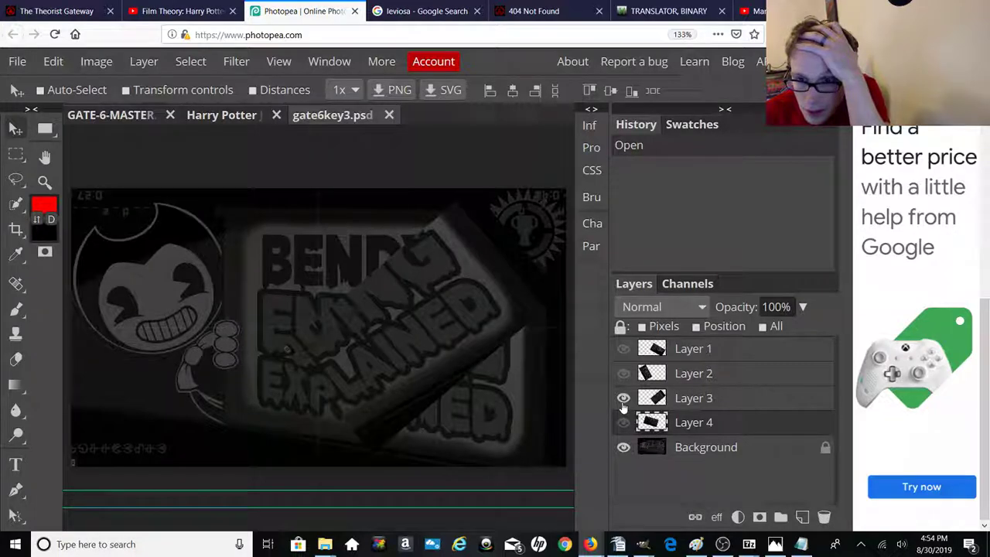
click(623, 398)
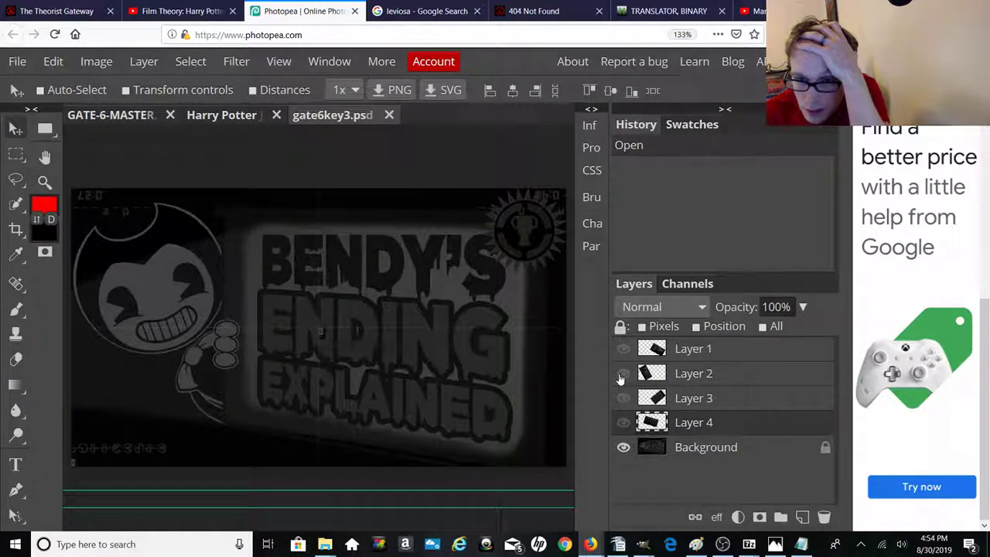
click(623, 374)
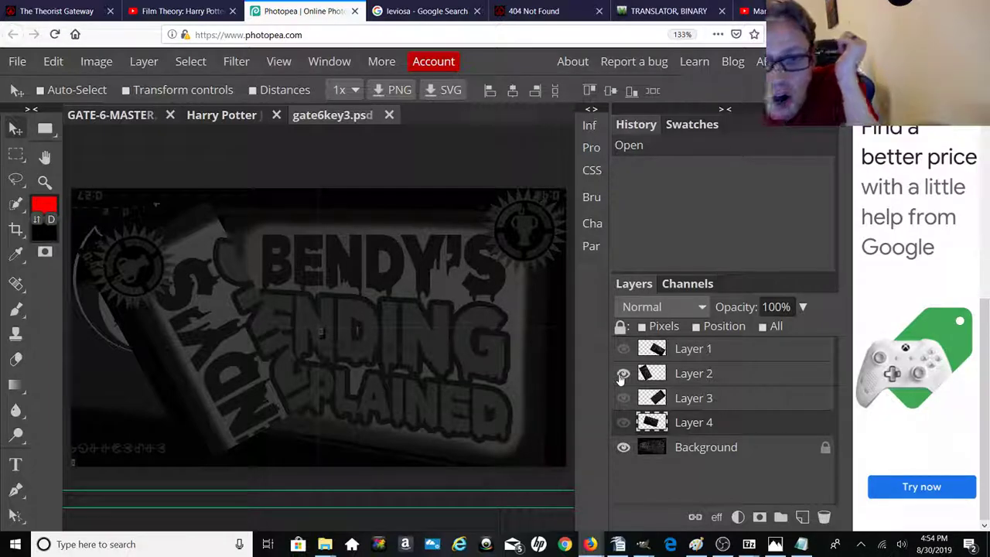
click(623, 374)
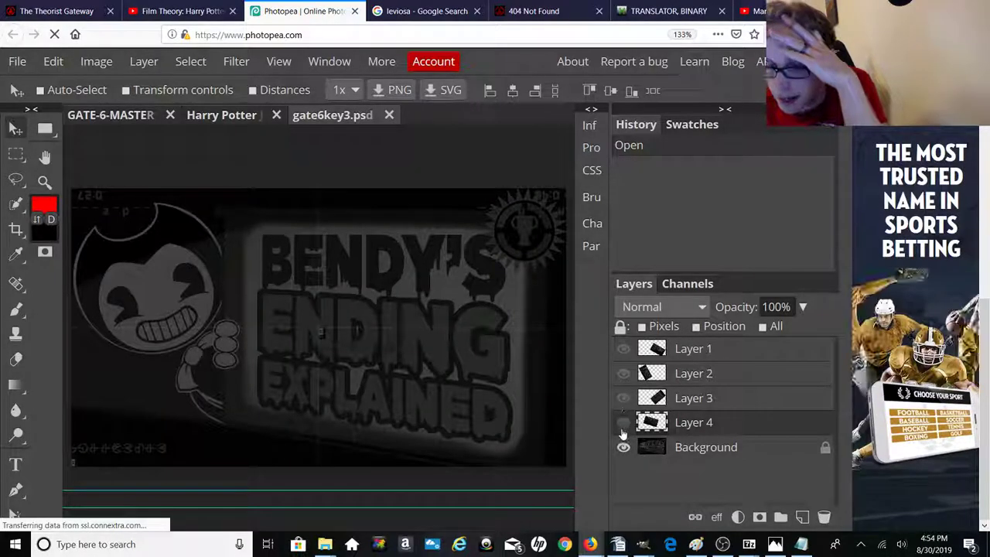
Step: Show Layer 1, select it and move it from the lower right toward the middle of the picture
click(622, 350)
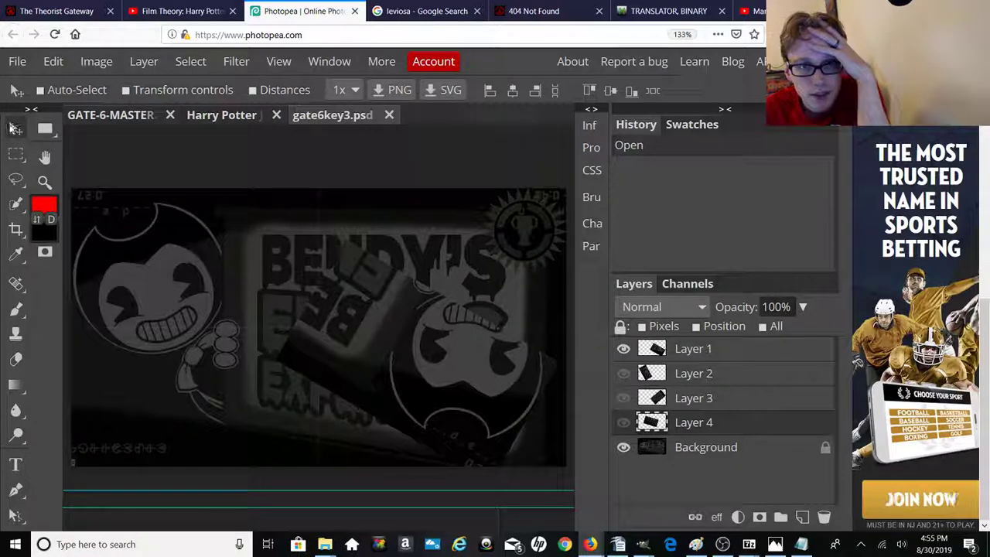
drag(385, 323, 354, 328)
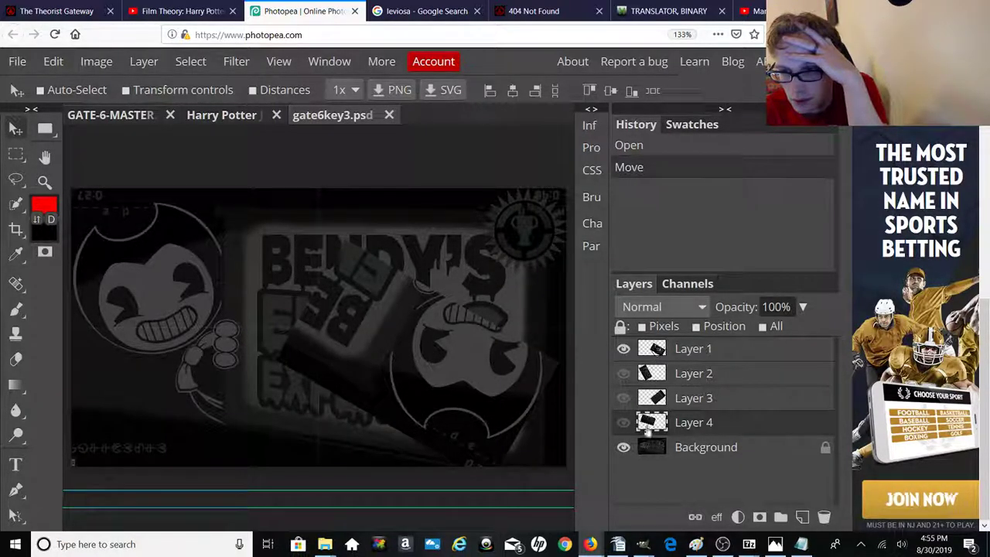
click(652, 349)
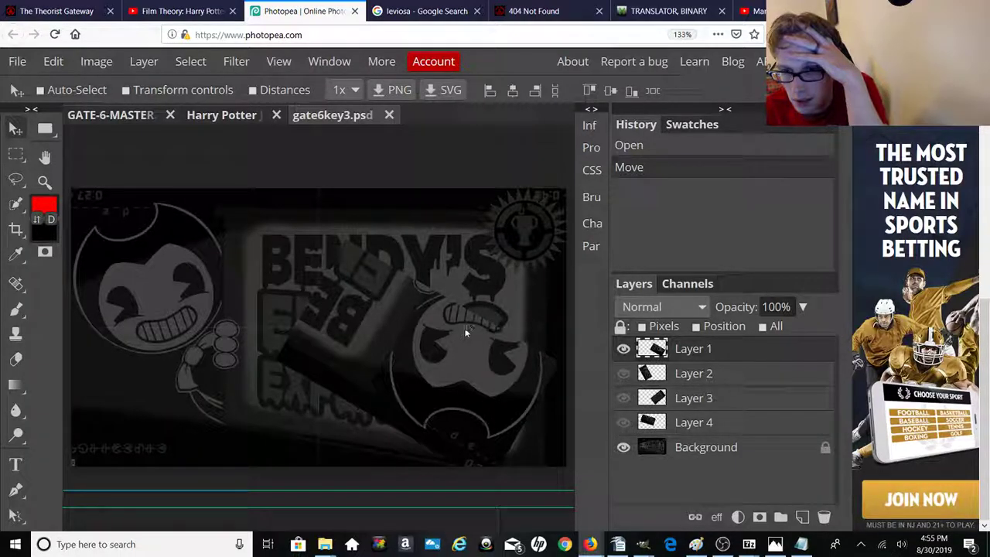
drag(510, 325, 356, 292)
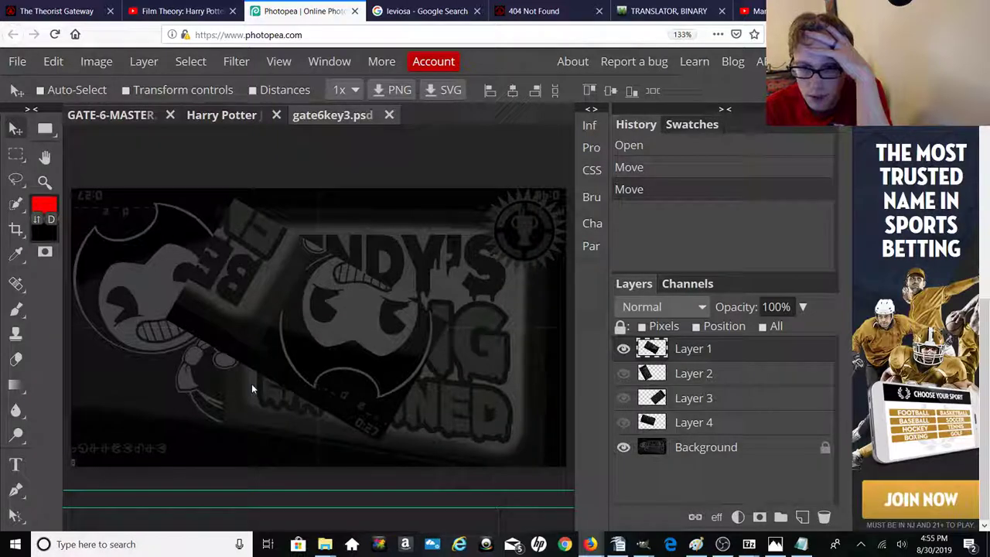
drag(273, 393, 226, 370)
drag(248, 334, 275, 369)
right_click(16, 180)
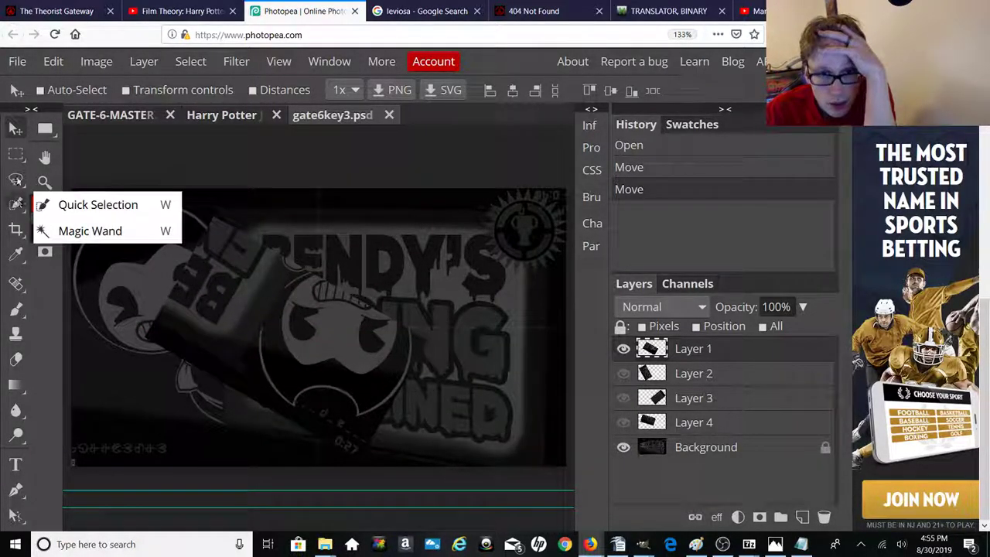
click(16, 133)
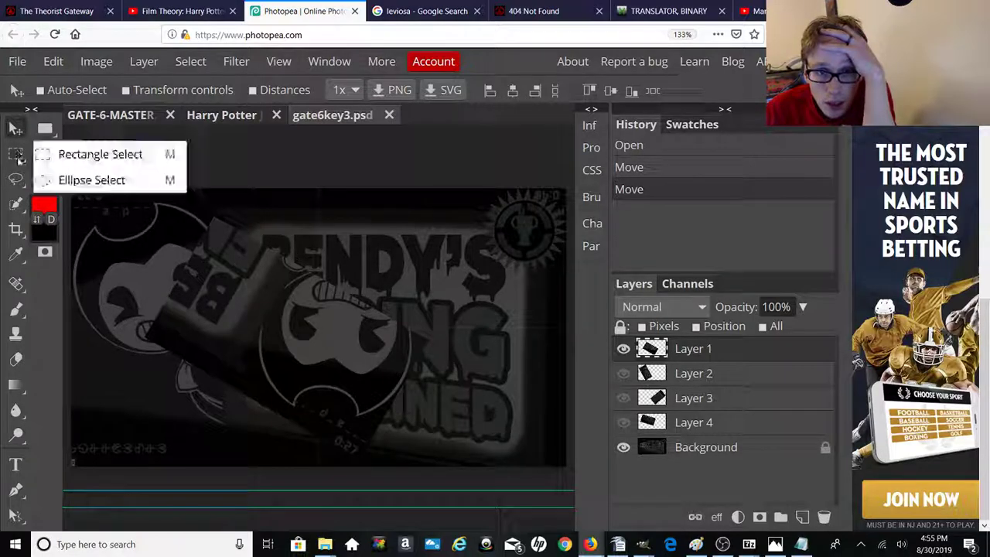
click(17, 157)
right_click(15, 179)
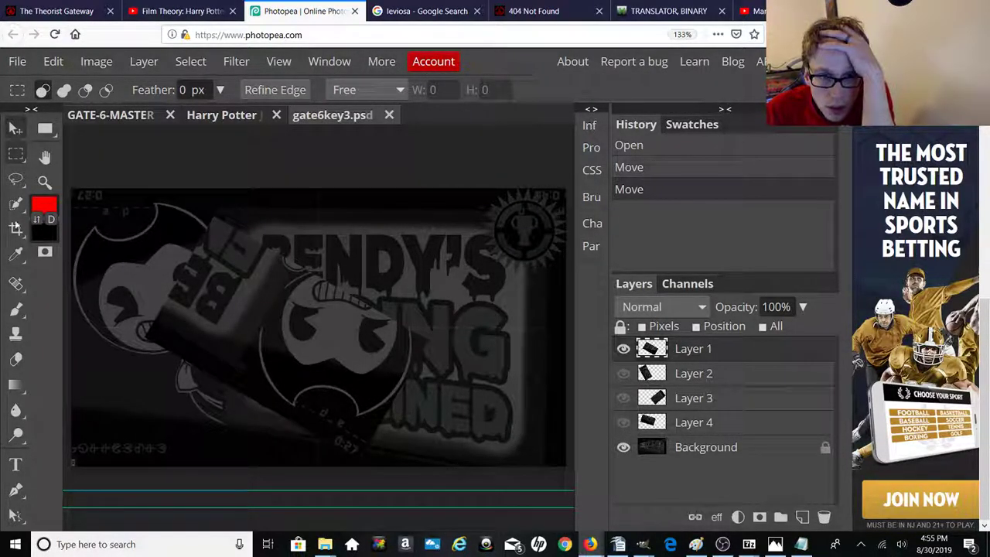
click(15, 127)
right_click(15, 254)
right_click(16, 514)
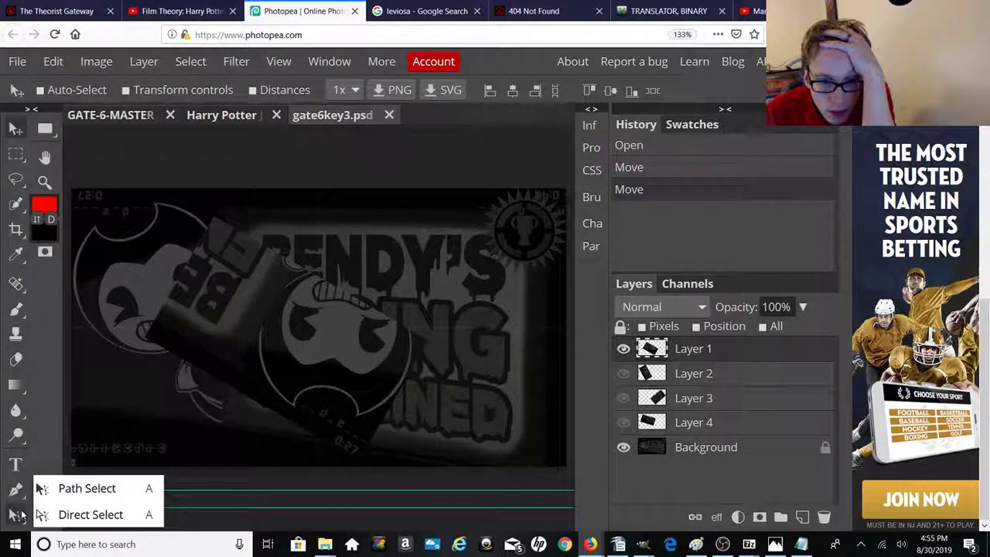
click(200, 312)
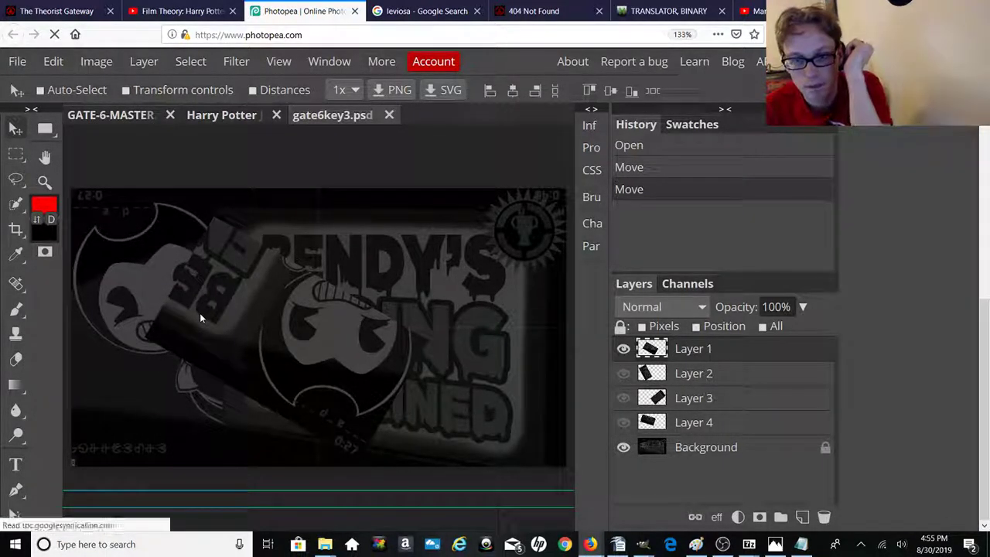
click(141, 62)
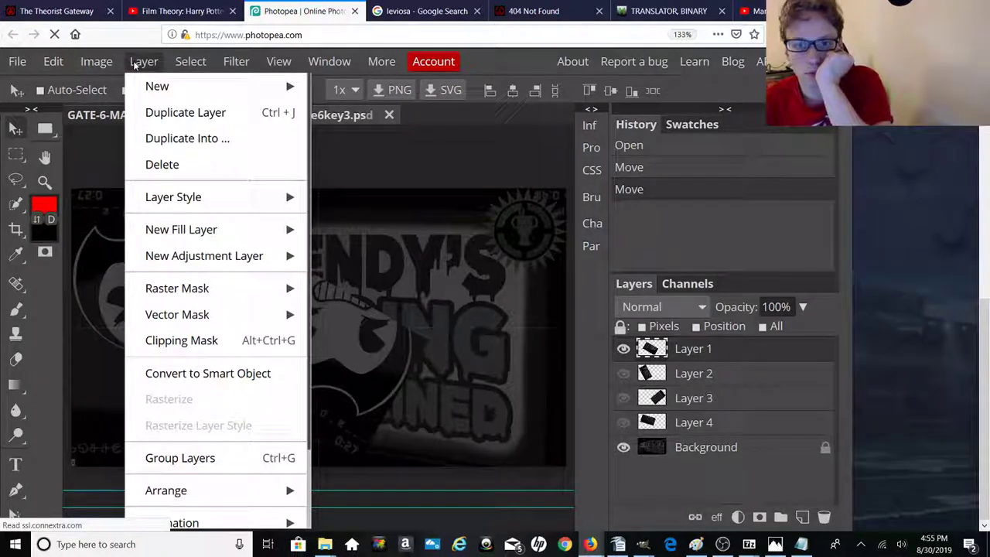
mouse_move(194, 209)
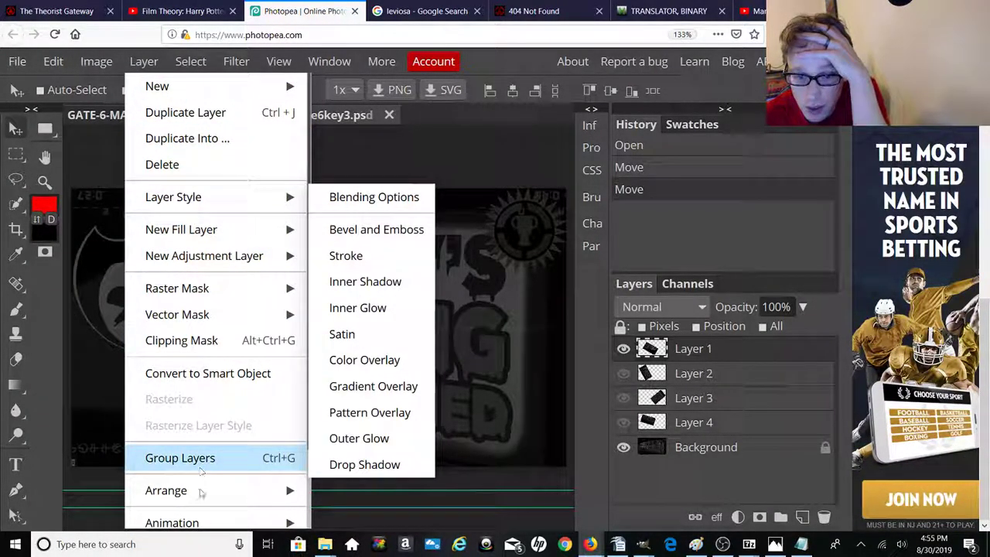
Step: Try to rotate Layer 1 by 151.7° with Free Transform and align it over the matching Bendy artwork in the Background
click(53, 64)
click(54, 65)
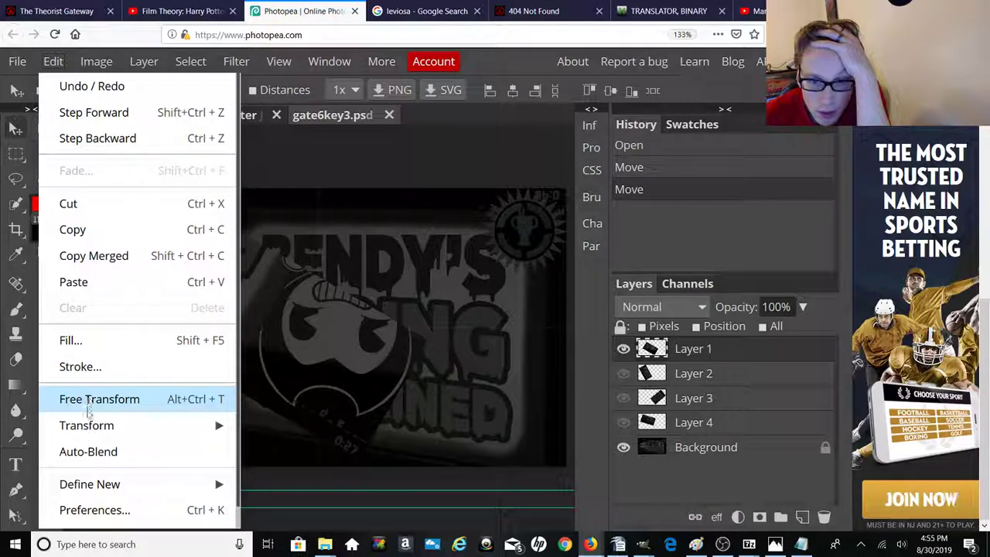
mouse_move(87, 425)
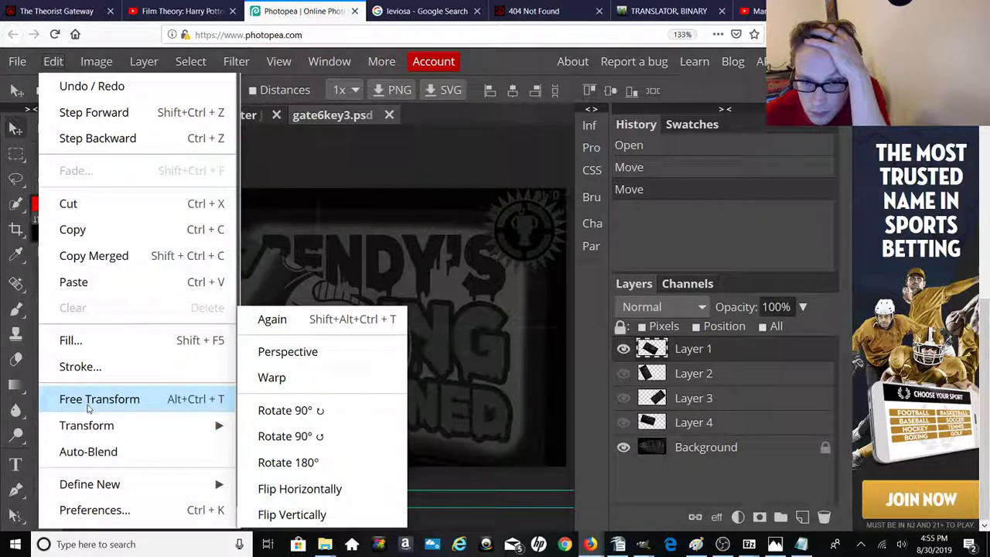
click(87, 404)
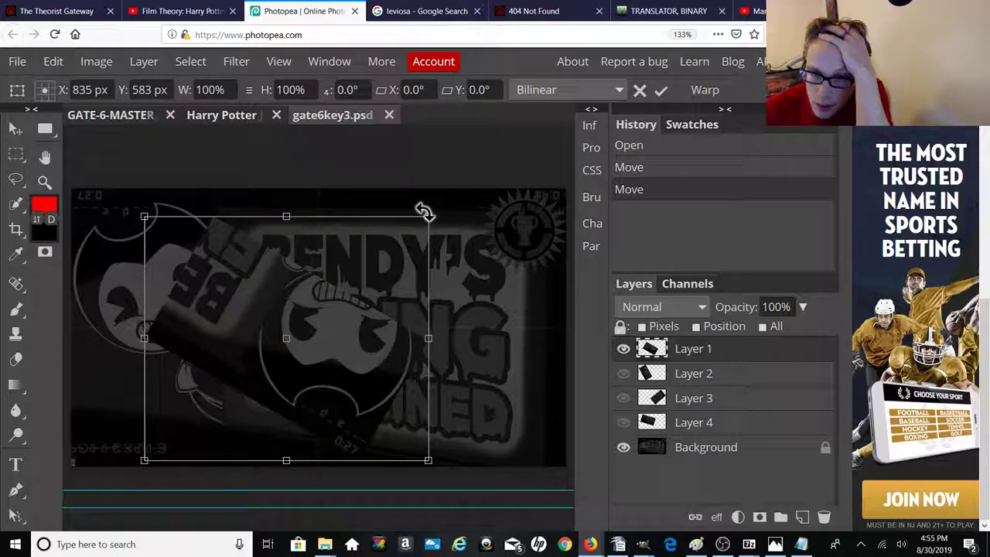
drag(424, 210, 241, 461)
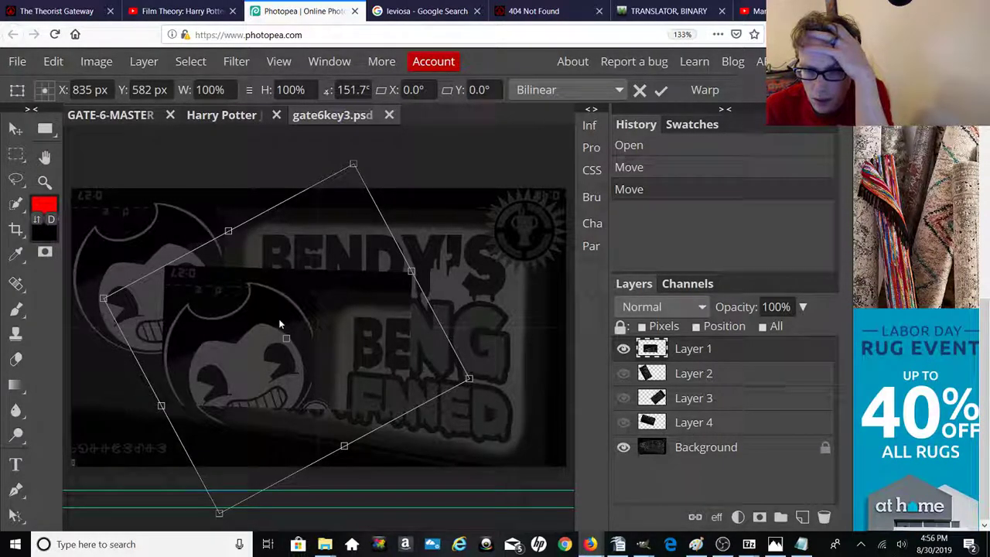
drag(280, 325, 193, 241)
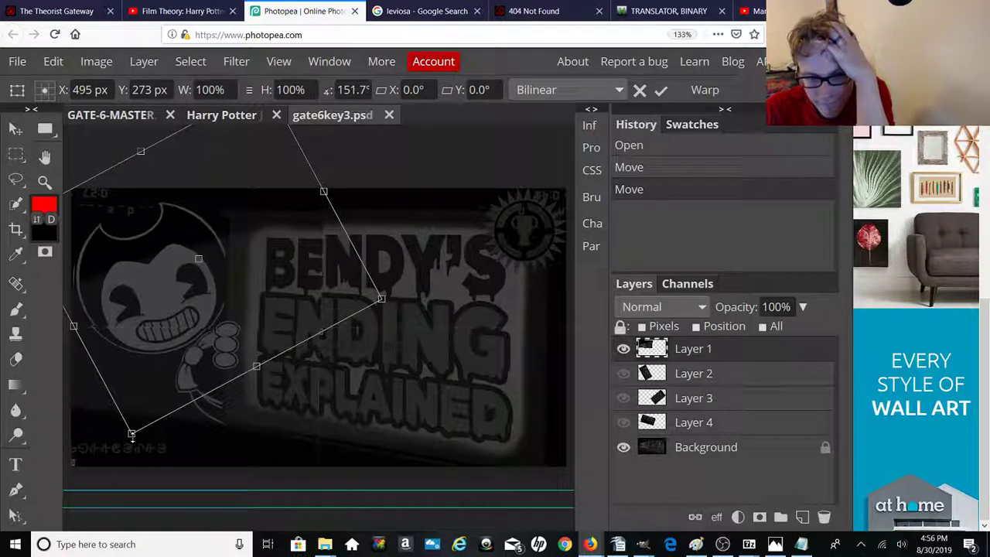
drag(131, 434, 148, 433)
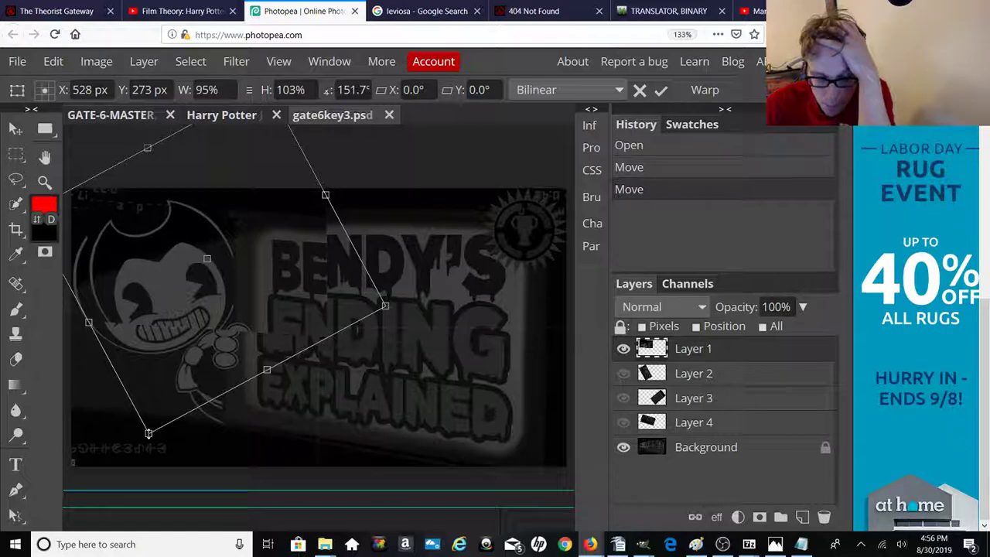
key(Return)
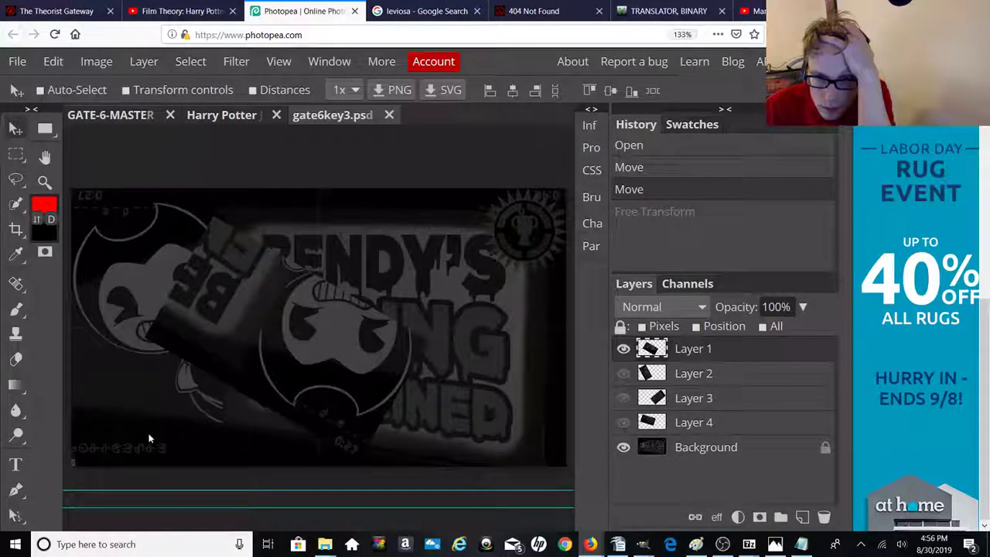
Step: Shift Layer 1 slightly to the right and compare it with Layer 2 over the Background, hiding both
drag(260, 314, 337, 337)
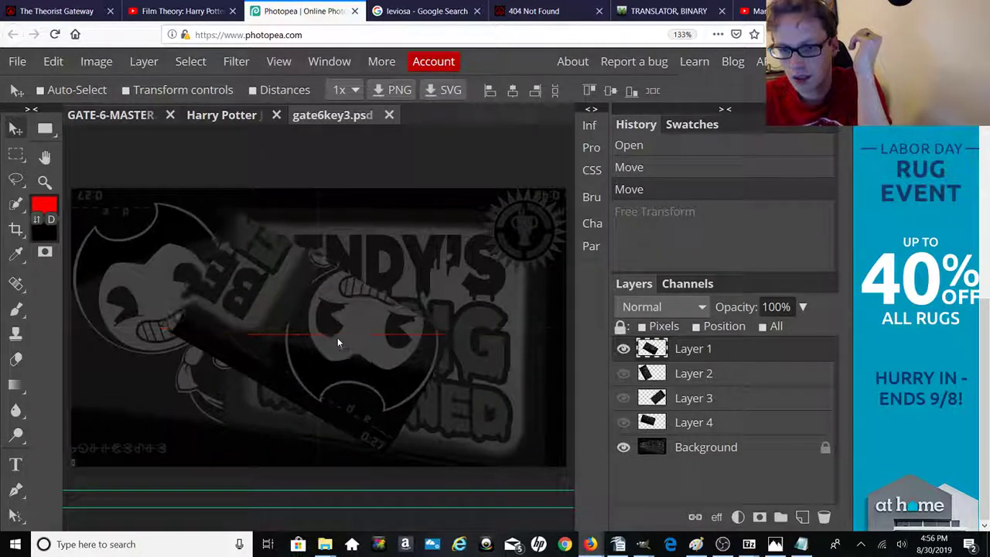
click(623, 349)
click(623, 374)
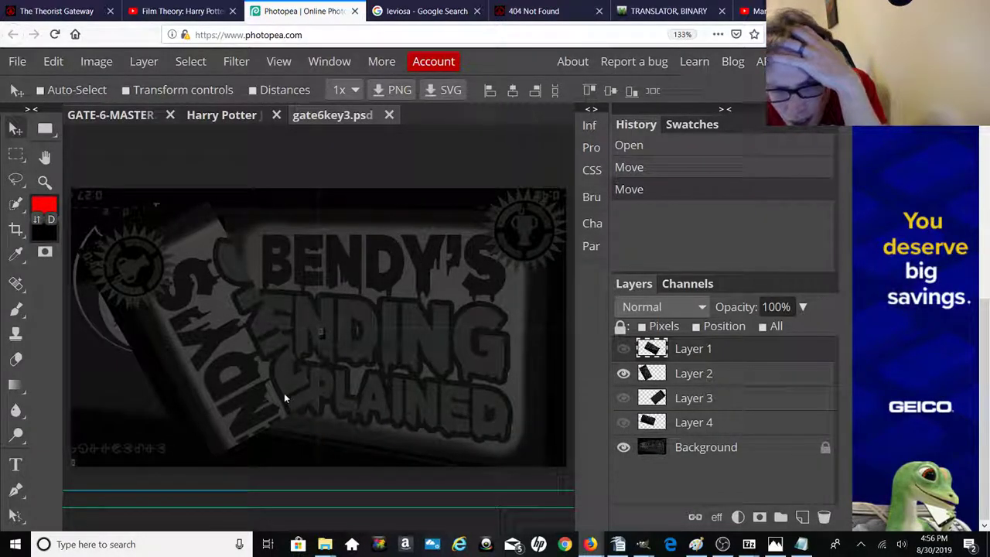
click(624, 349)
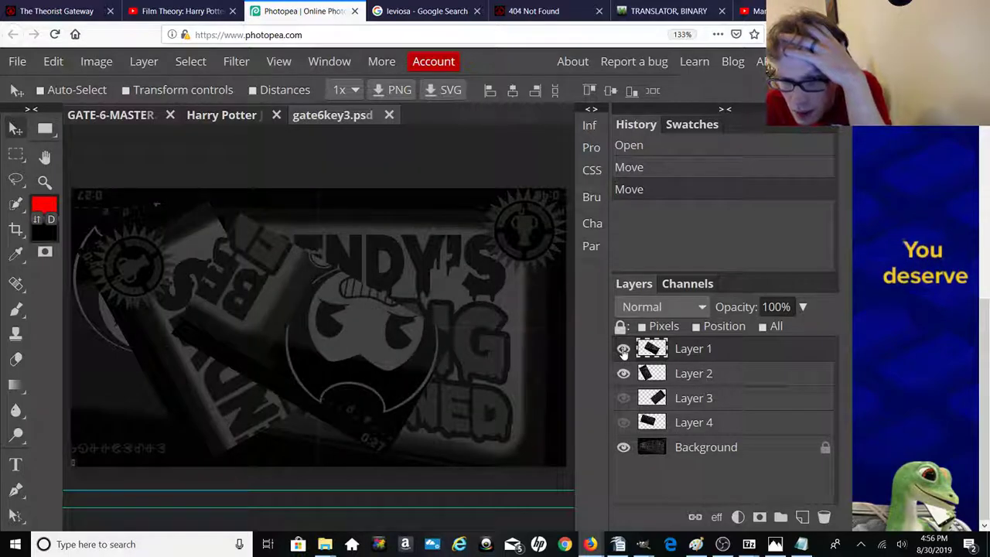
click(625, 374)
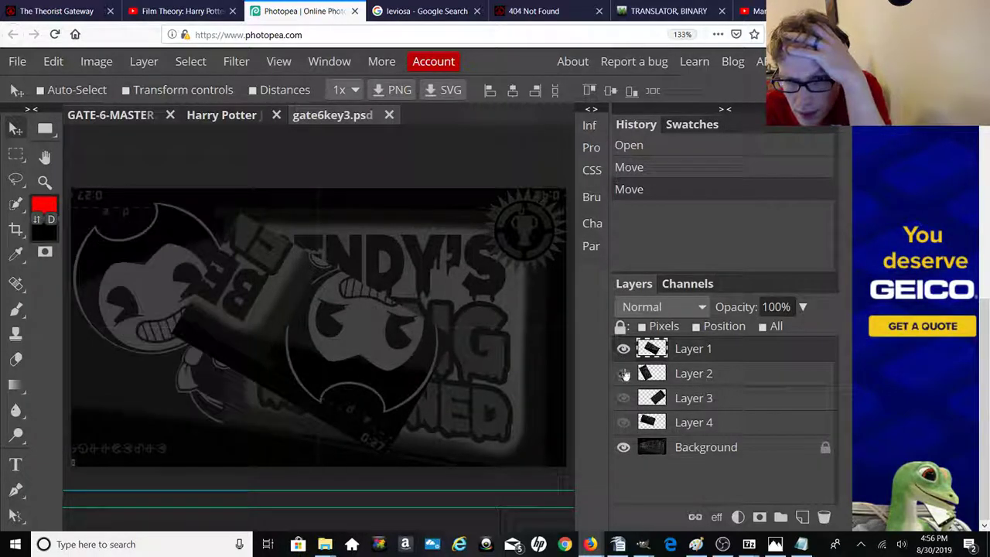
click(623, 349)
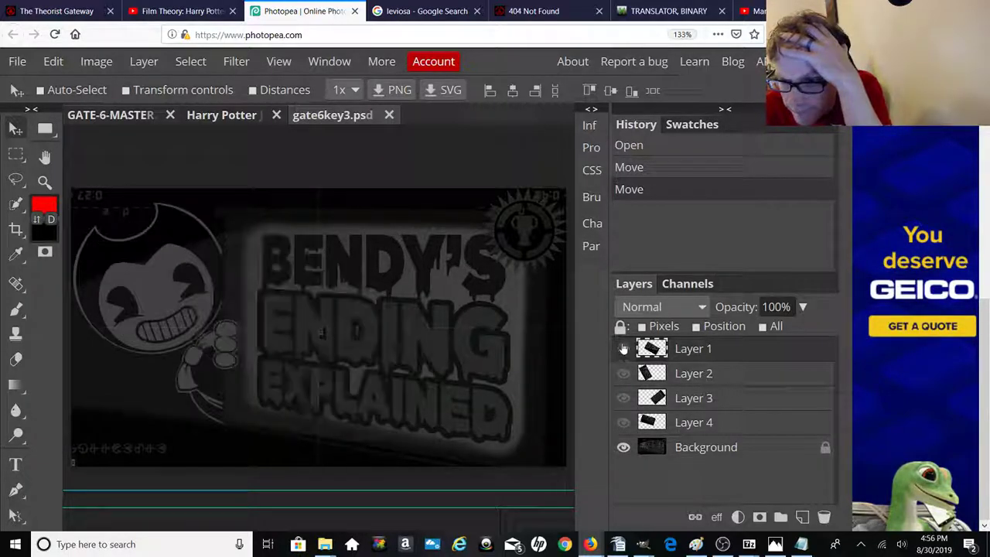
Step: Show Layer 3 over the Background and try to move it a little up and to the left
click(623, 399)
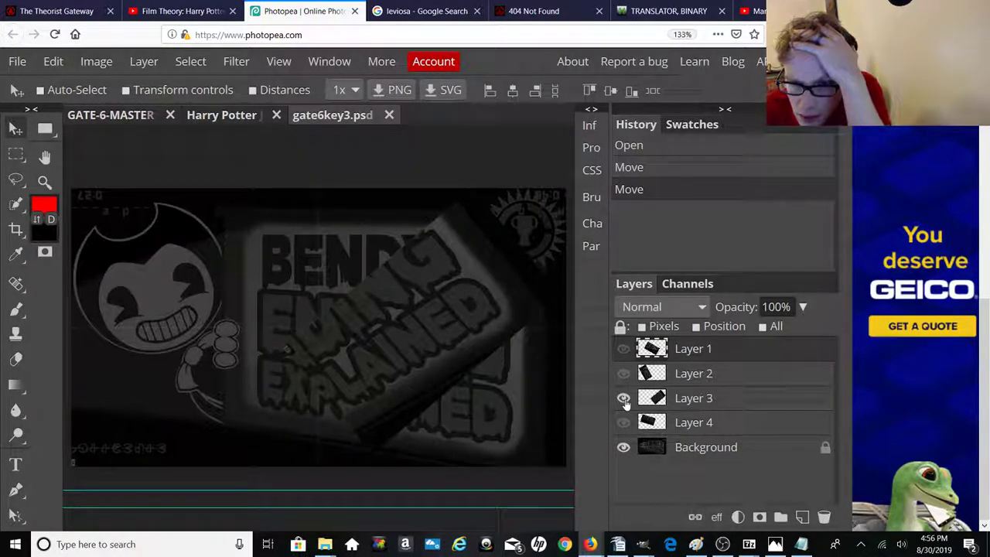
drag(456, 355, 417, 333)
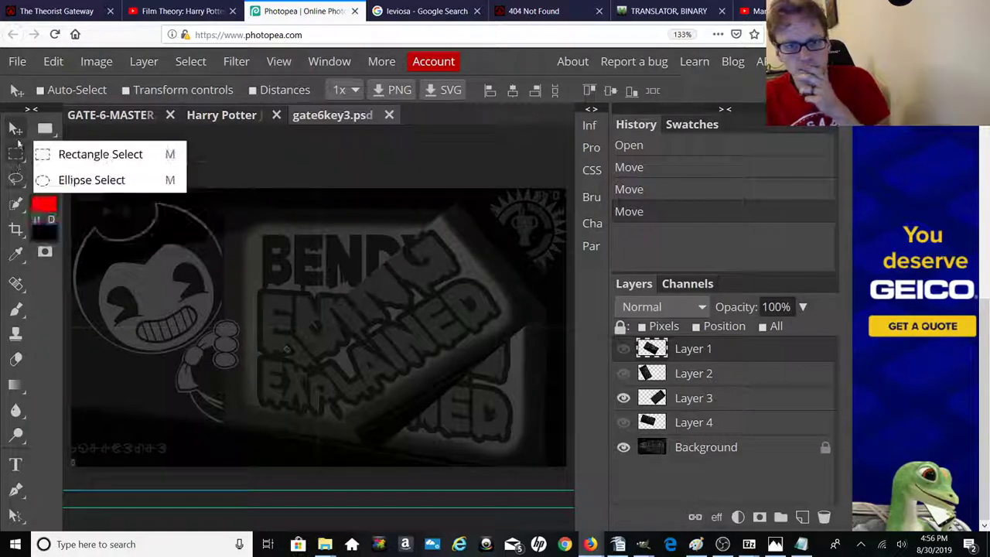
click(54, 62)
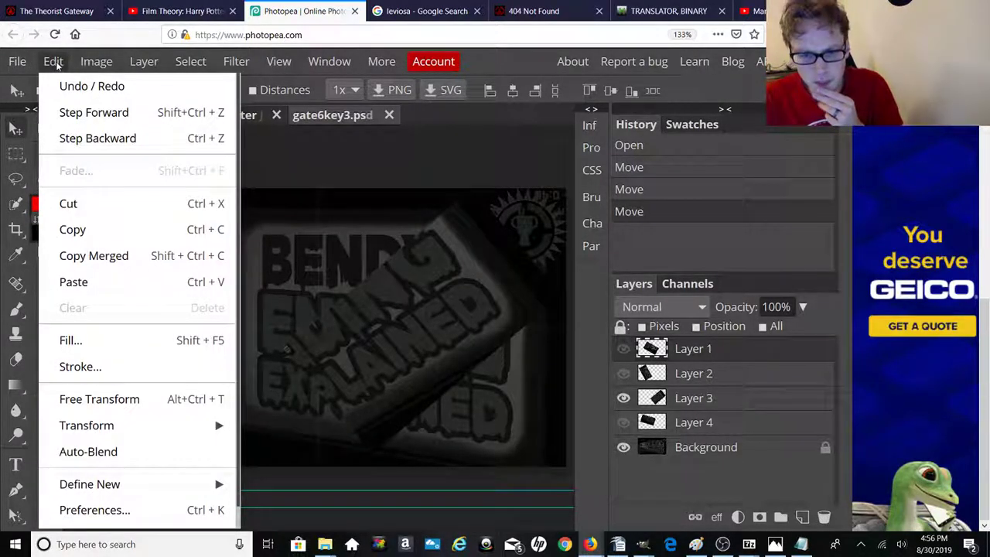
click(54, 62)
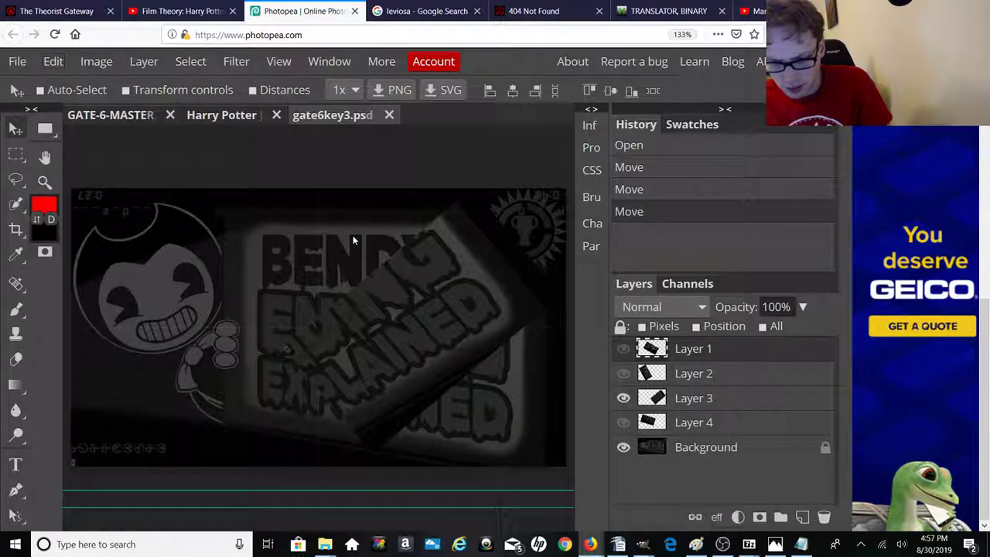
key(ctrl+alt+t)
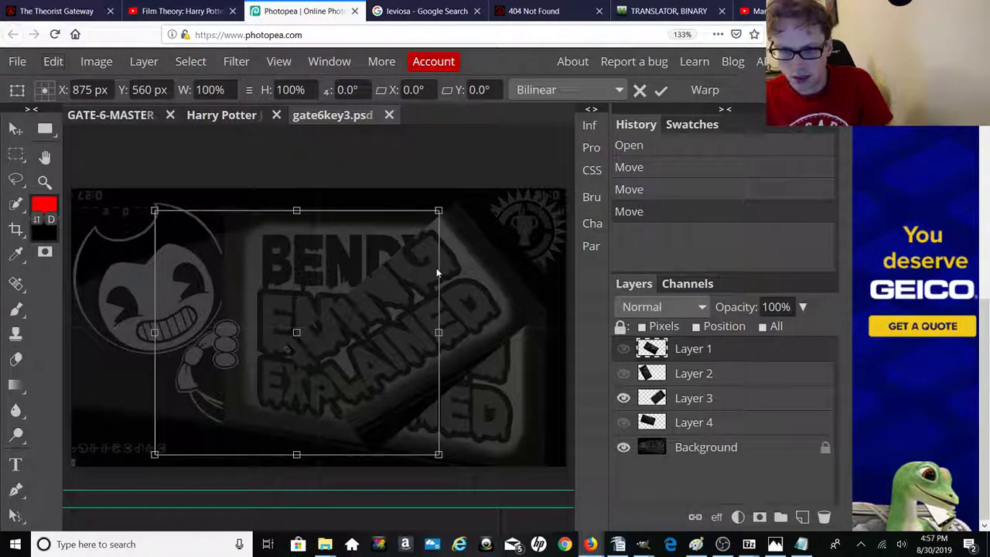
drag(437, 267, 457, 264)
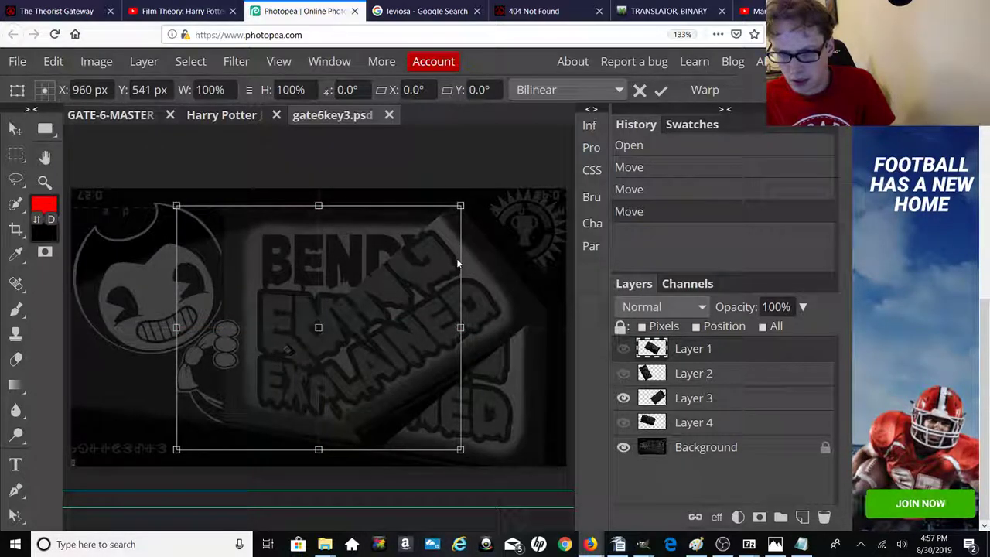
key(Return)
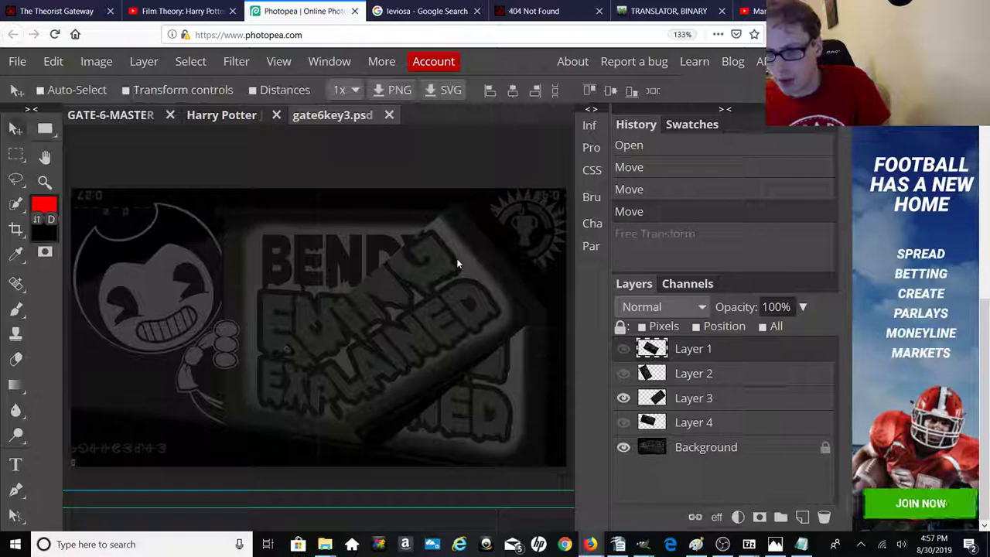
Step: Select Layer 3 as the layer to work on
click(660, 401)
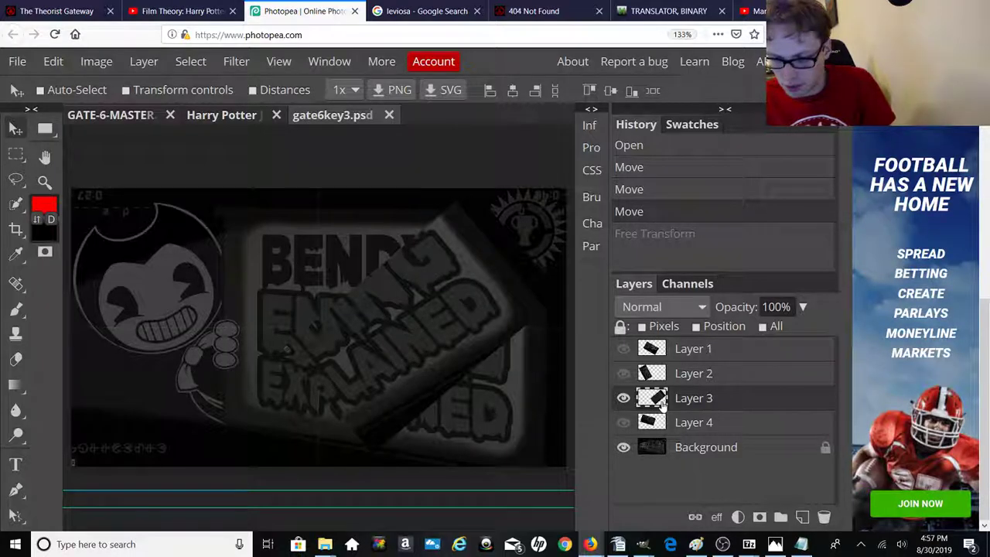
Step: Rotate Layer 3 about 41.3°, move it to the lower-right quarter of the image, and set its blend mode to Multiply
key(ctrl+alt+t)
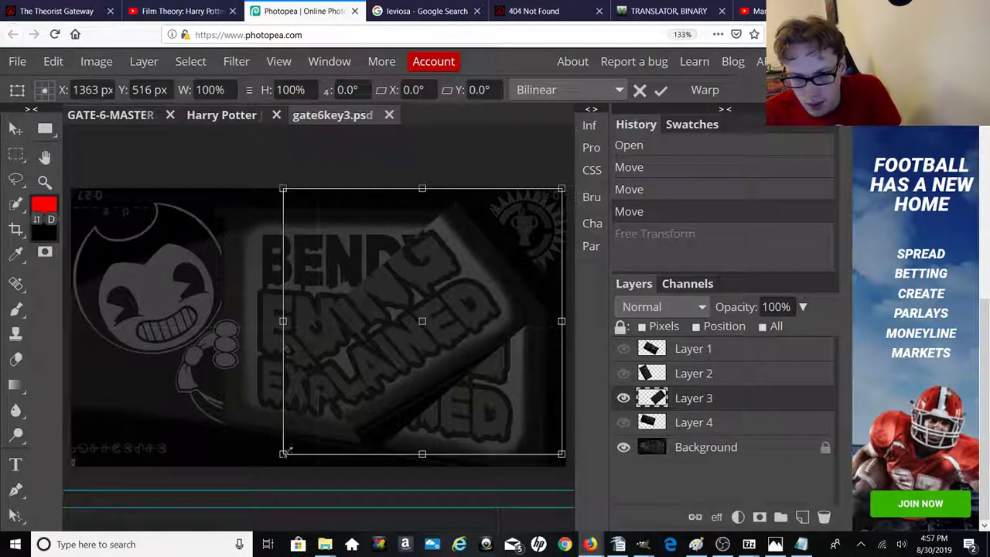
drag(277, 455, 211, 323)
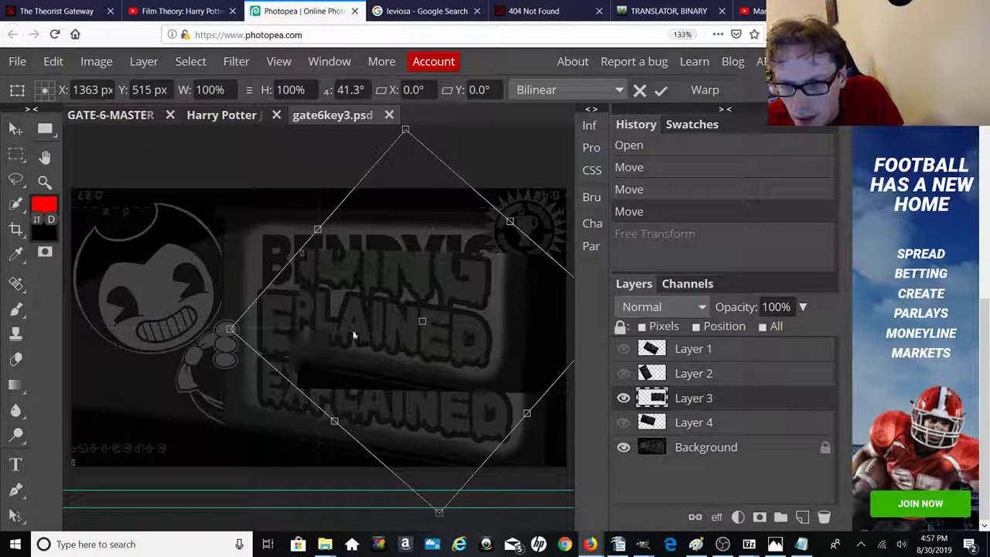
drag(354, 331, 371, 412)
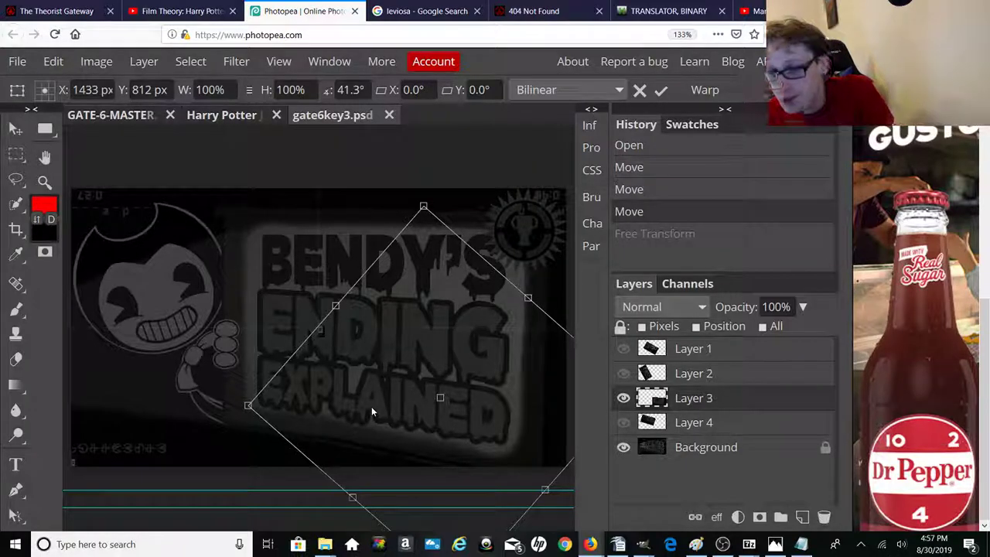
click(703, 307)
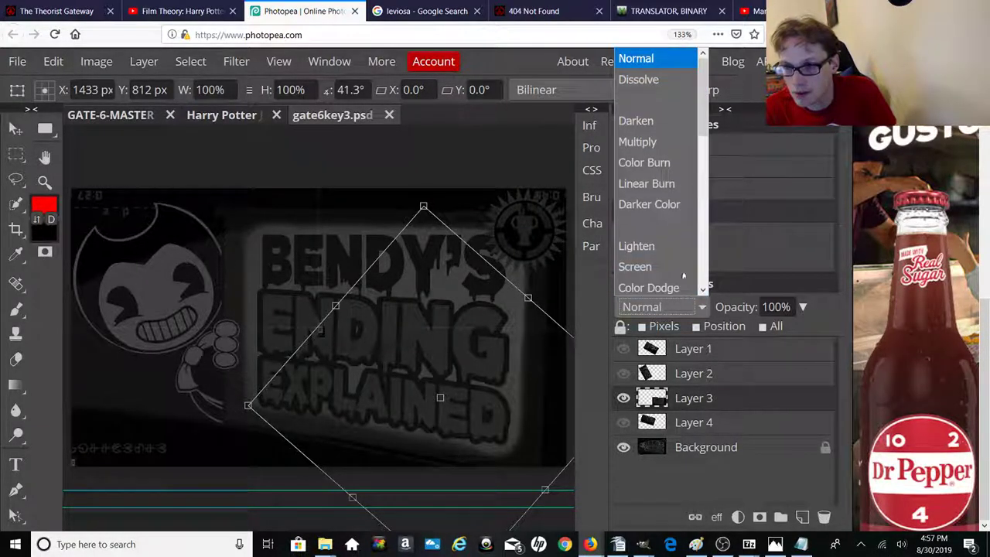
click(666, 143)
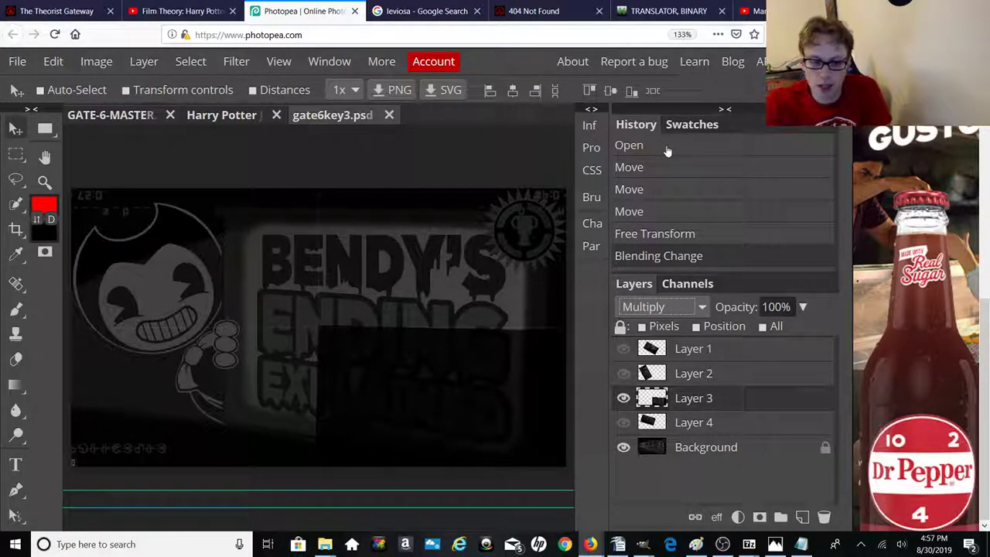
Step: Switch to The Theorist Gateway page, reveal and read Hint 1 for Key 3, and return to Photopea
click(68, 12)
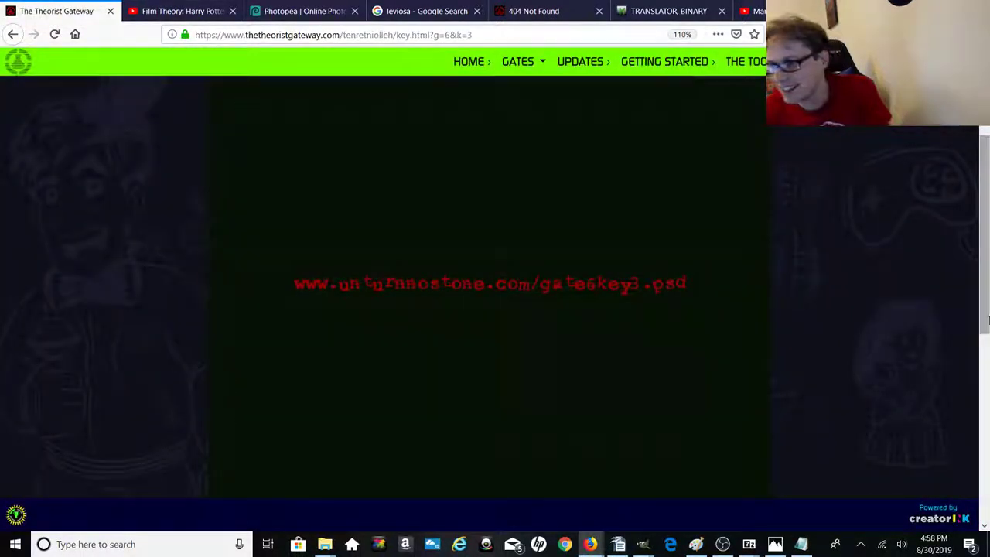
scroll(974, 376, down, 3)
scroll(978, 402, down, 4)
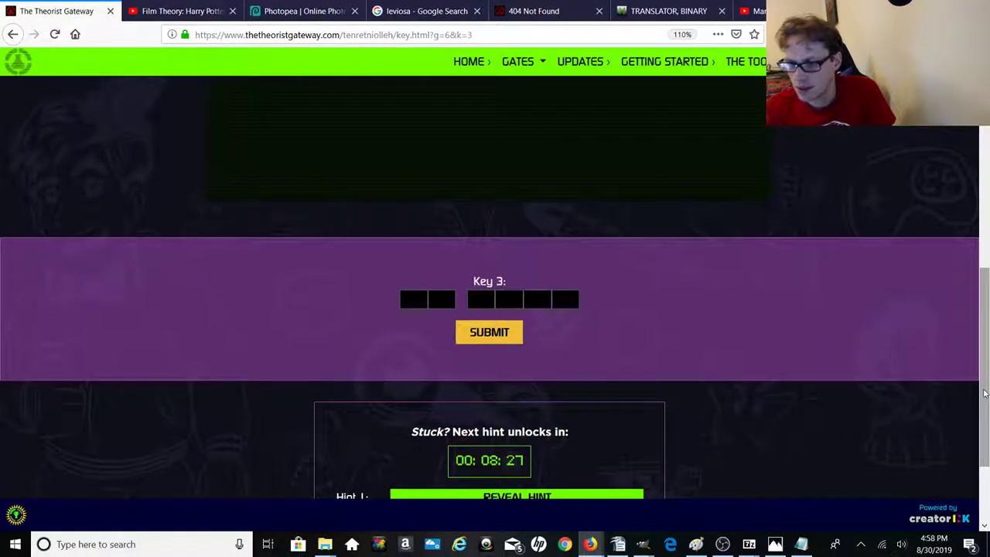
scroll(977, 480, down, 3)
click(571, 377)
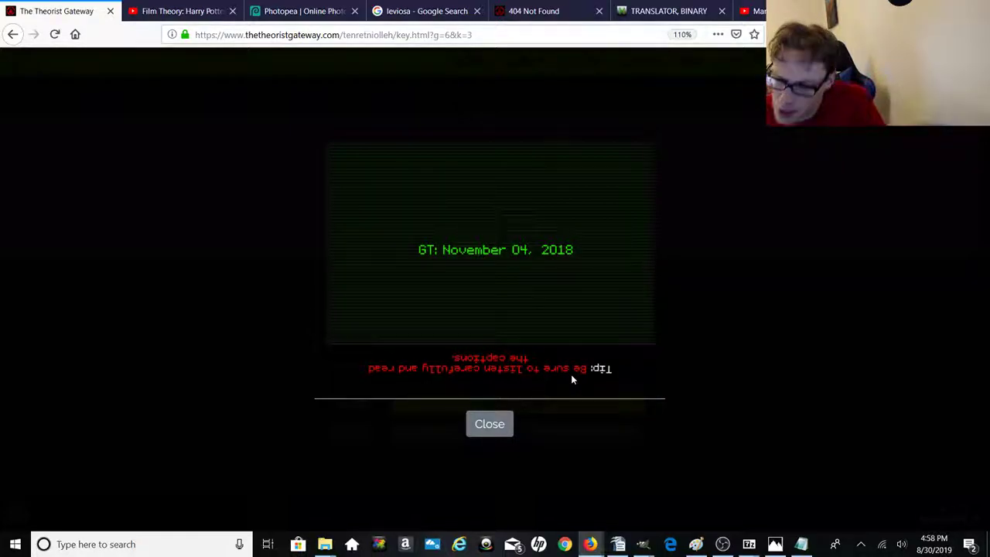
click(490, 425)
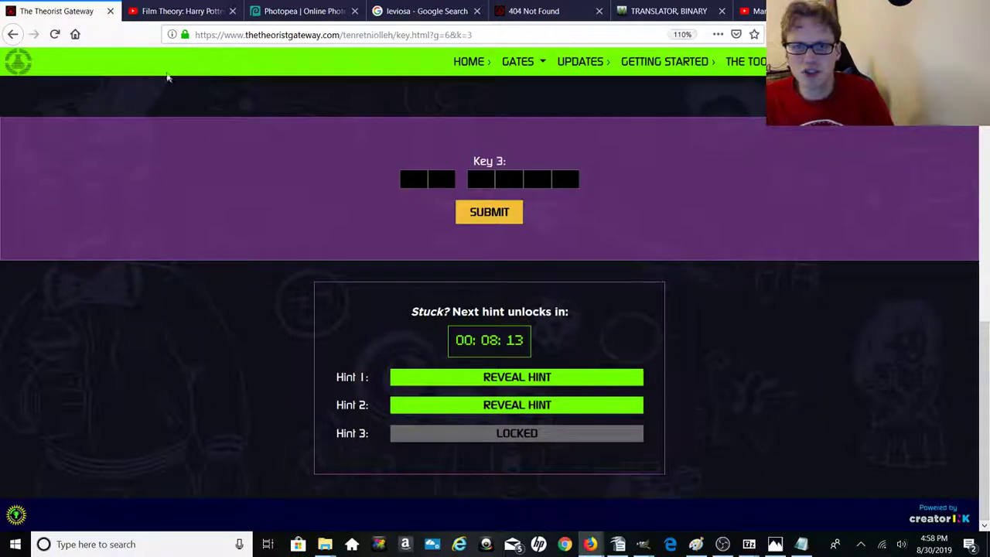
click(301, 11)
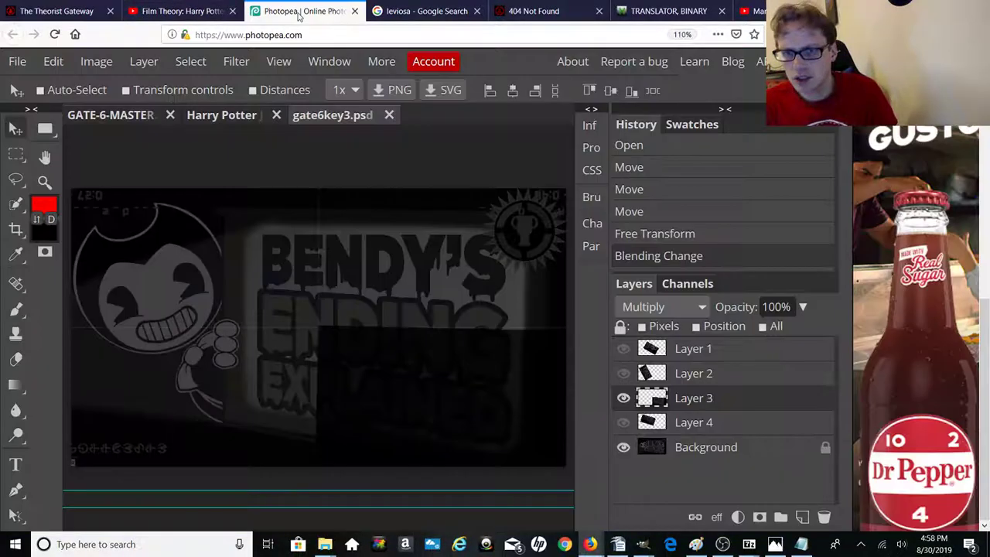
Step: Hide Layer 3 and inspect the background image around the "ENDING" lettering up close
click(623, 399)
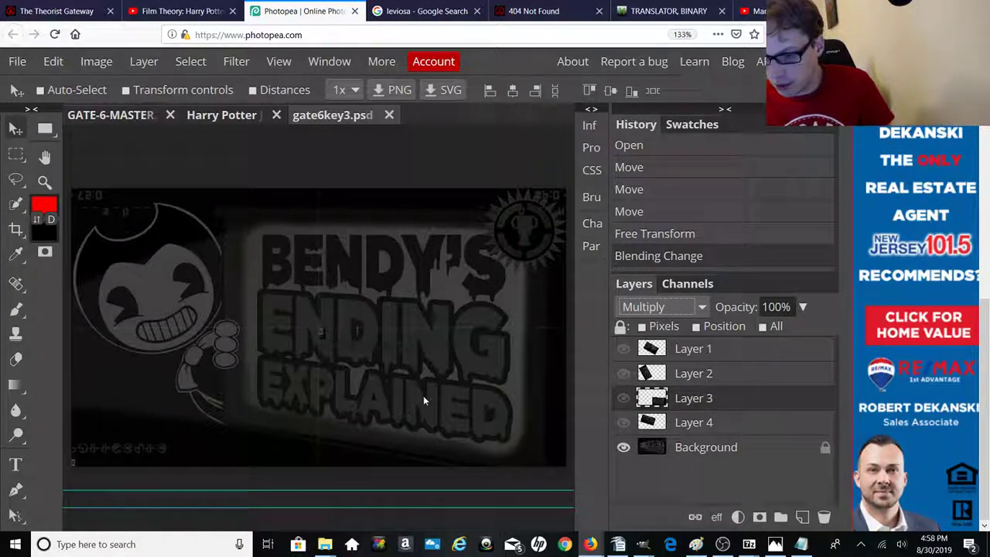
key(ctrl+plus)
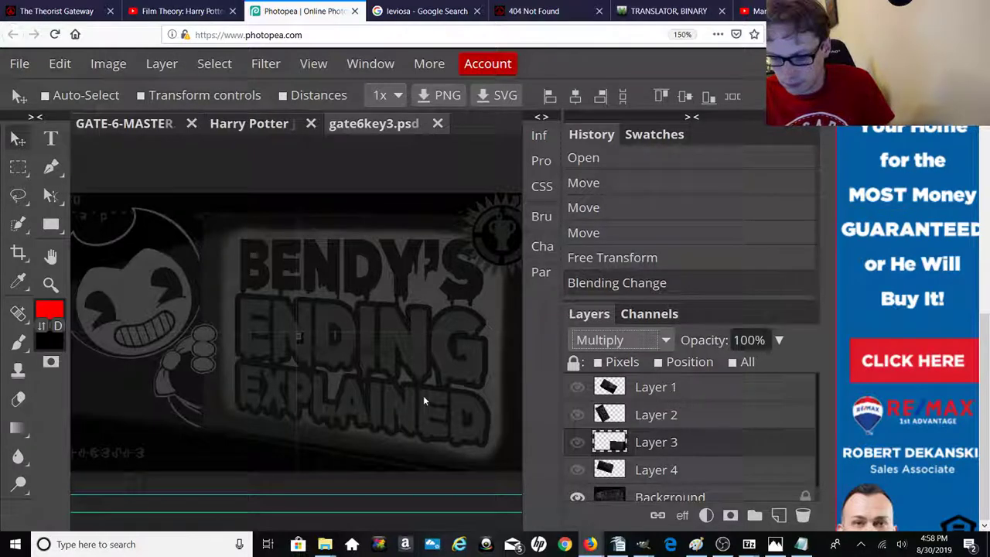
key(ctrl+minus)
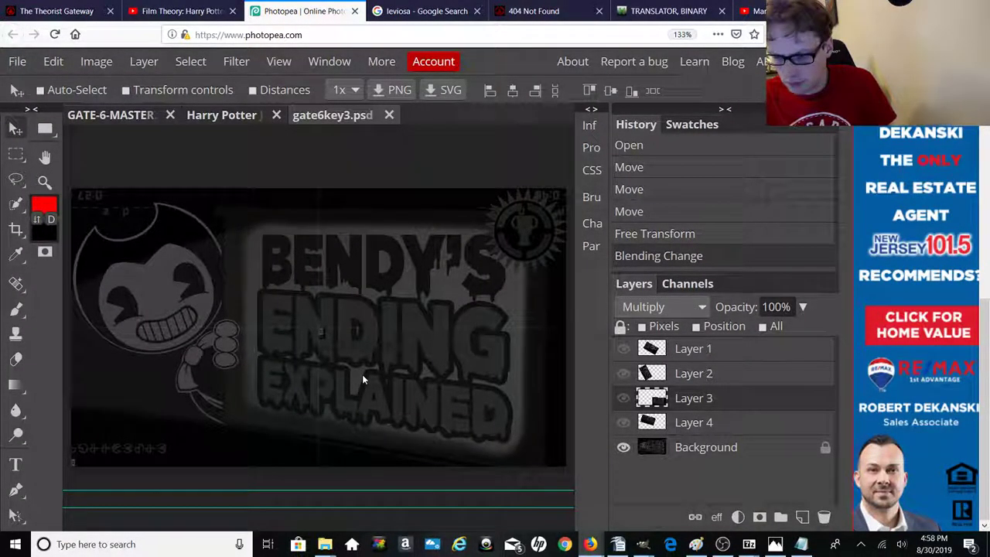
key(ctrl+plus)
key(ctrl+plus)
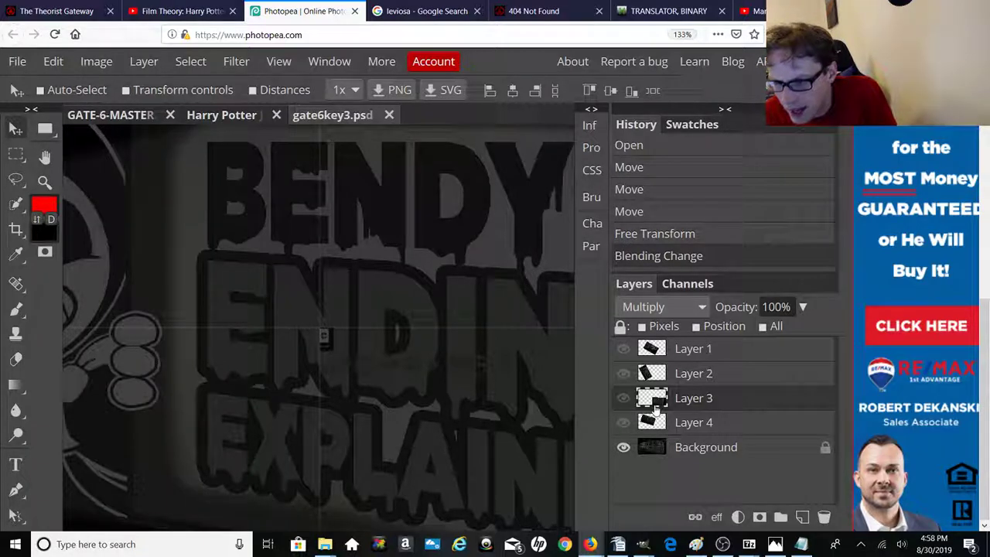
Step: Show and hide Layer 3 and Layer 4 one after the other to compare each with the background
click(624, 401)
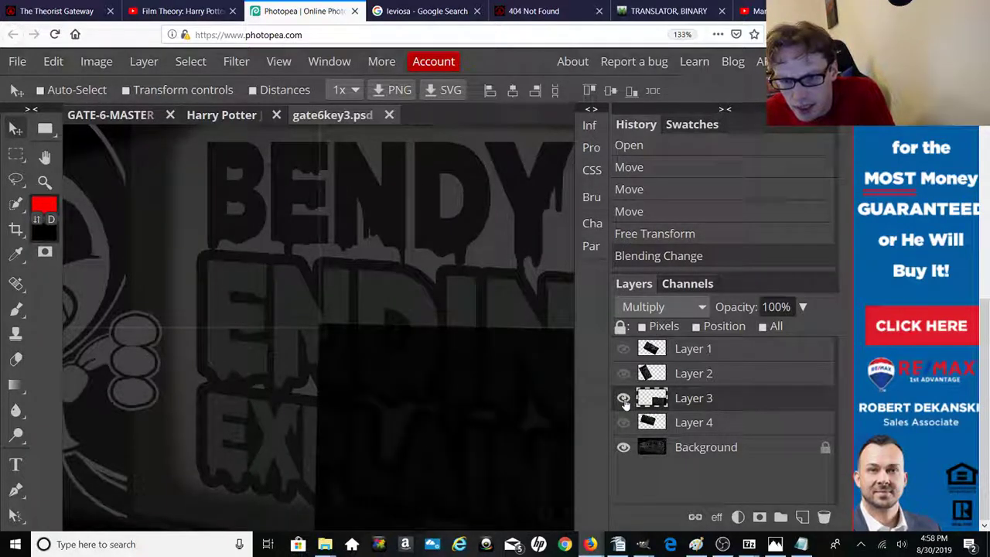
click(624, 401)
click(623, 422)
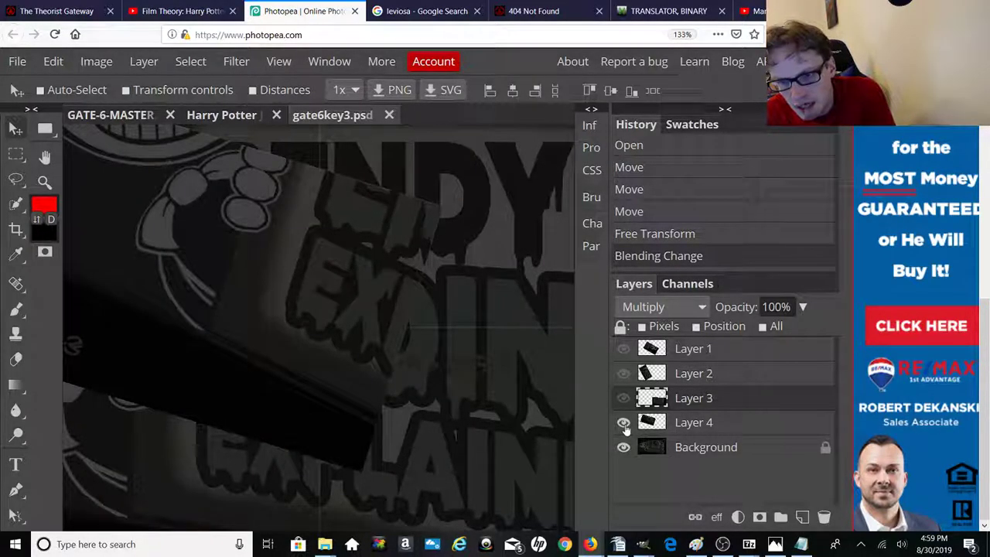
click(623, 423)
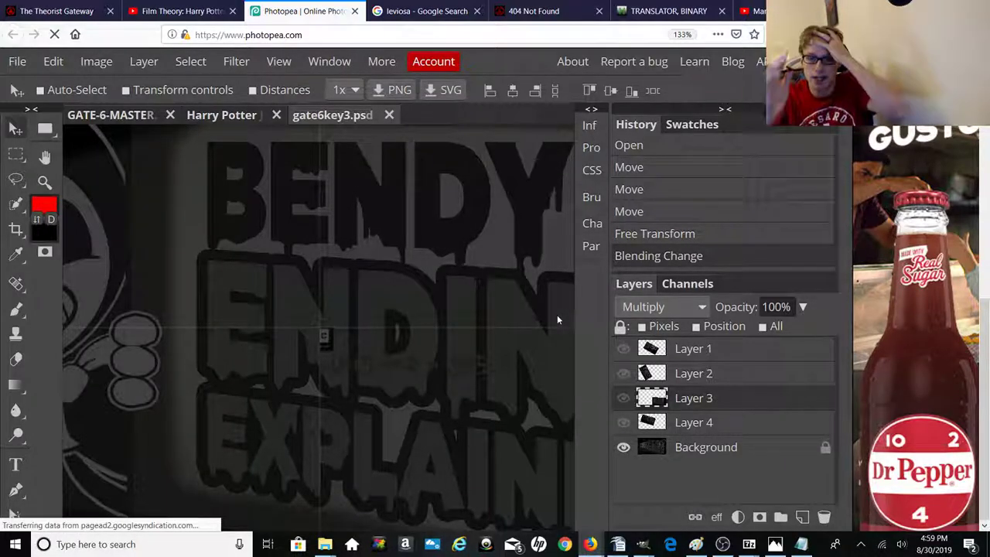
Step: Show Layer 4 over the background and make it the active layer
click(624, 422)
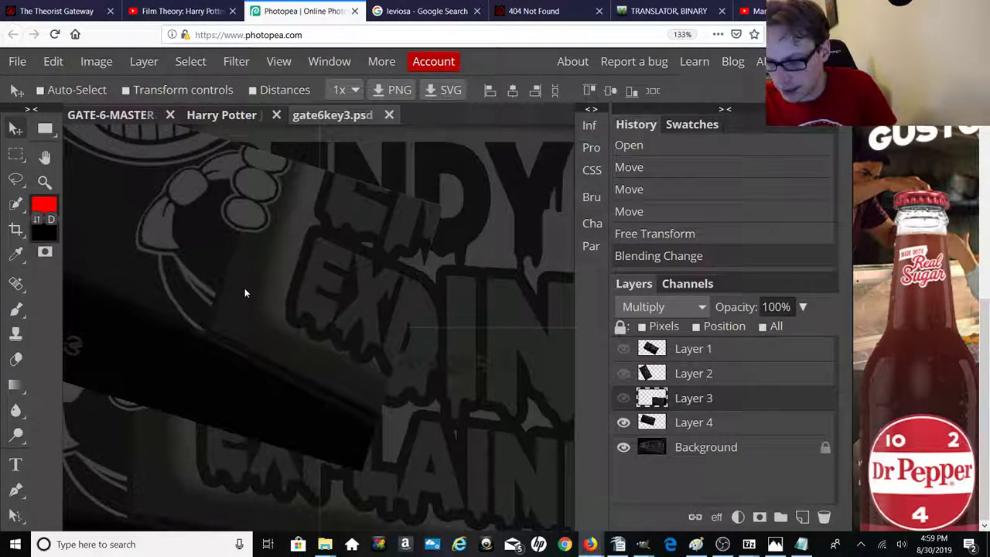
scroll(244, 292, down, 1)
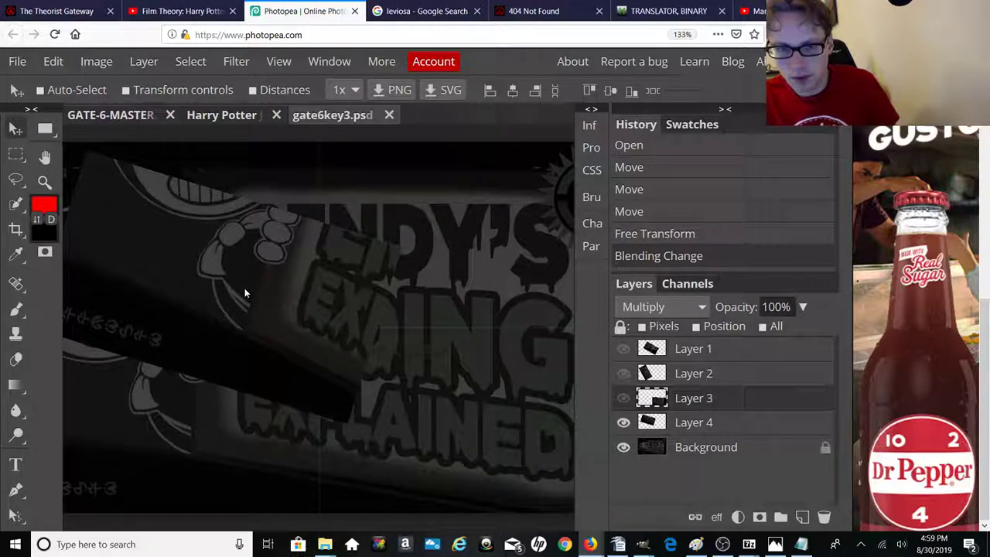
scroll(245, 293, down, 1)
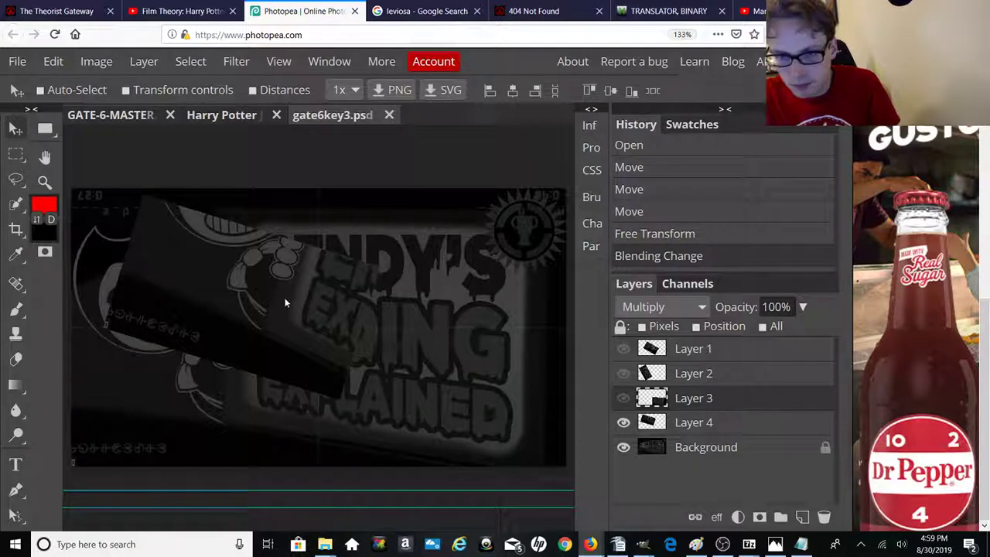
key(ctrl+alt+t)
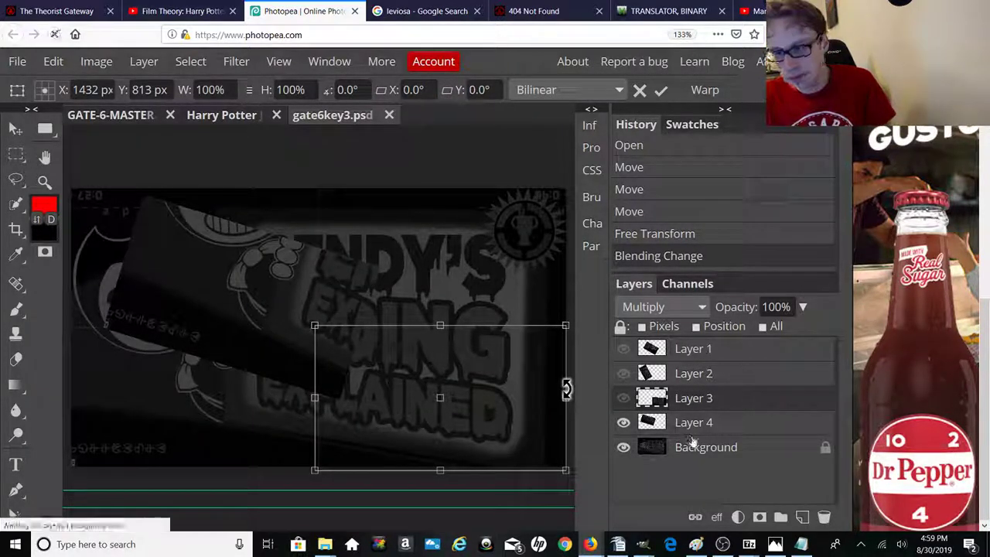
click(623, 428)
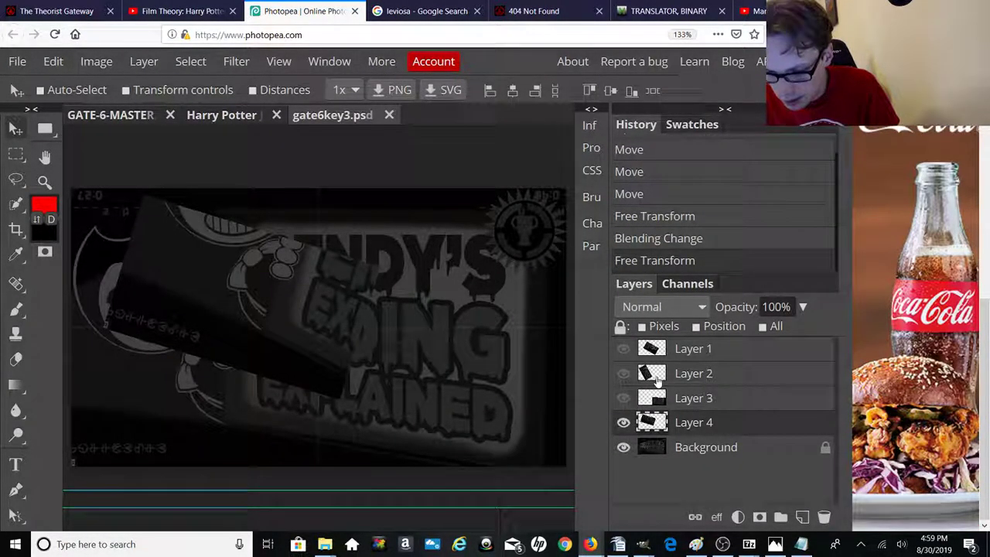
key(alt+ctrl+t)
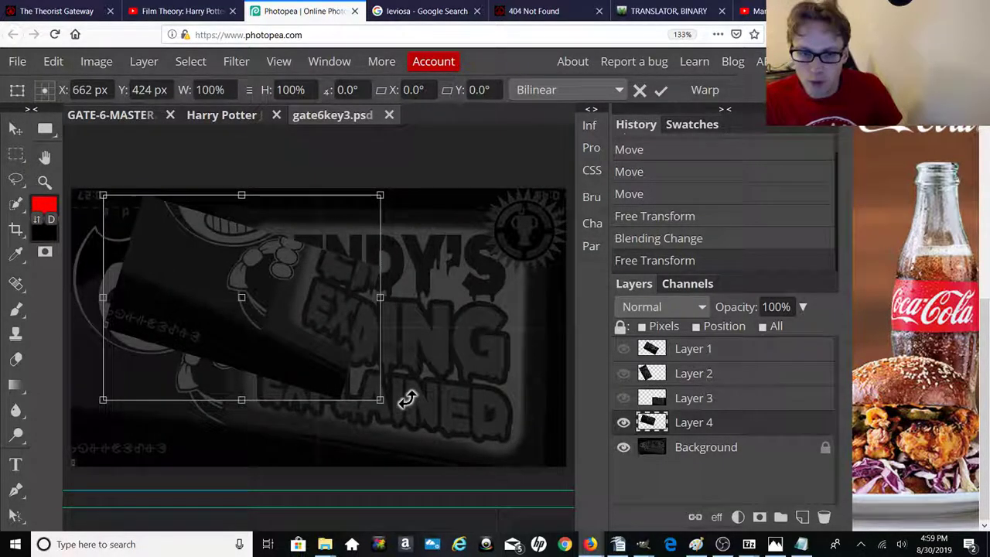
drag(408, 399, 69, 242)
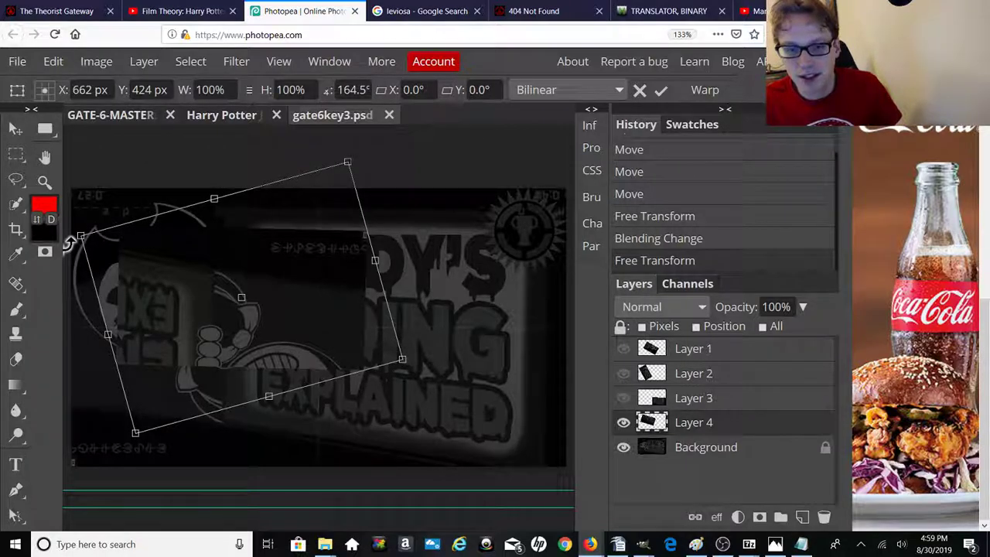
drag(224, 279, 236, 318)
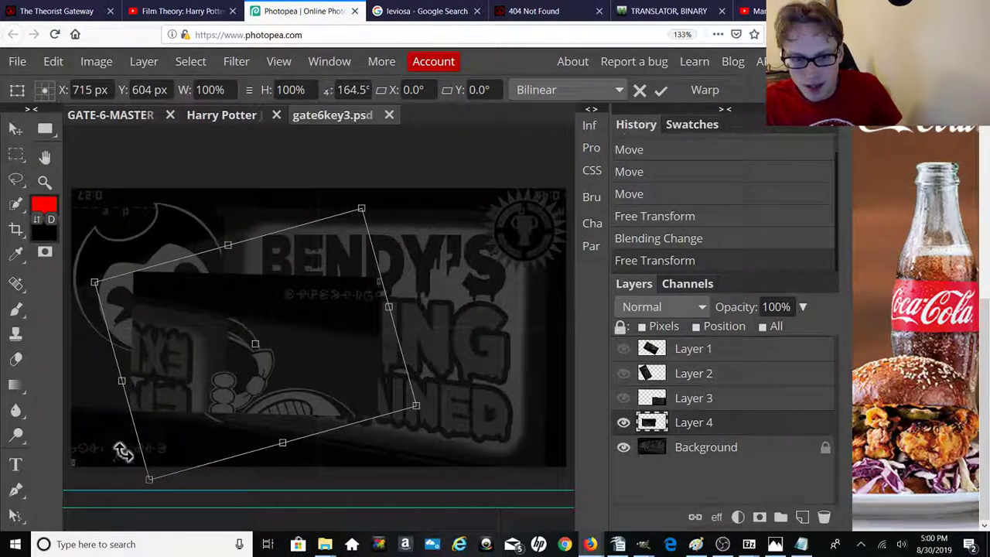
drag(151, 480, 155, 484)
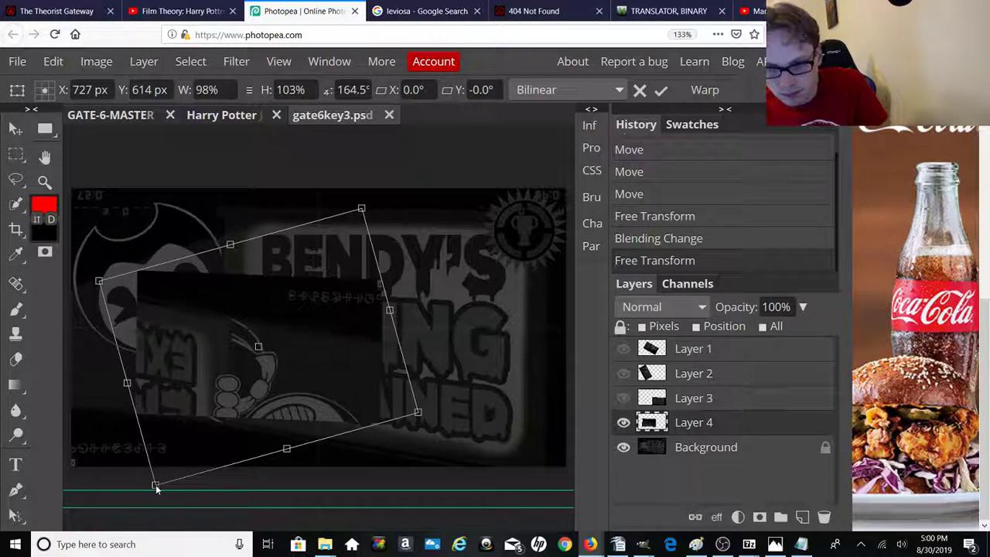
key(Return)
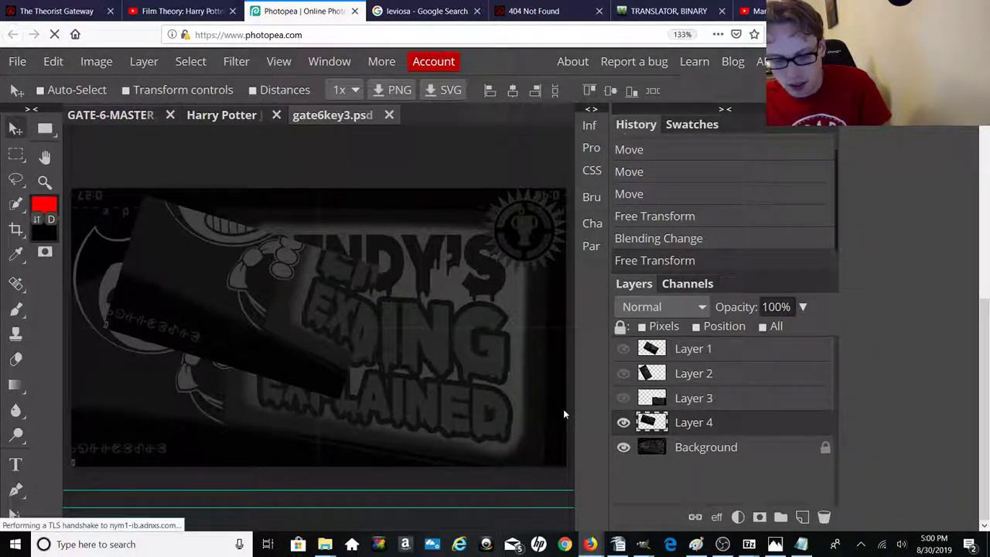
Step: Rotate Layer 4 about 163.5° and move it to the lower-left quarter of the image
key(ctrl+alt+t)
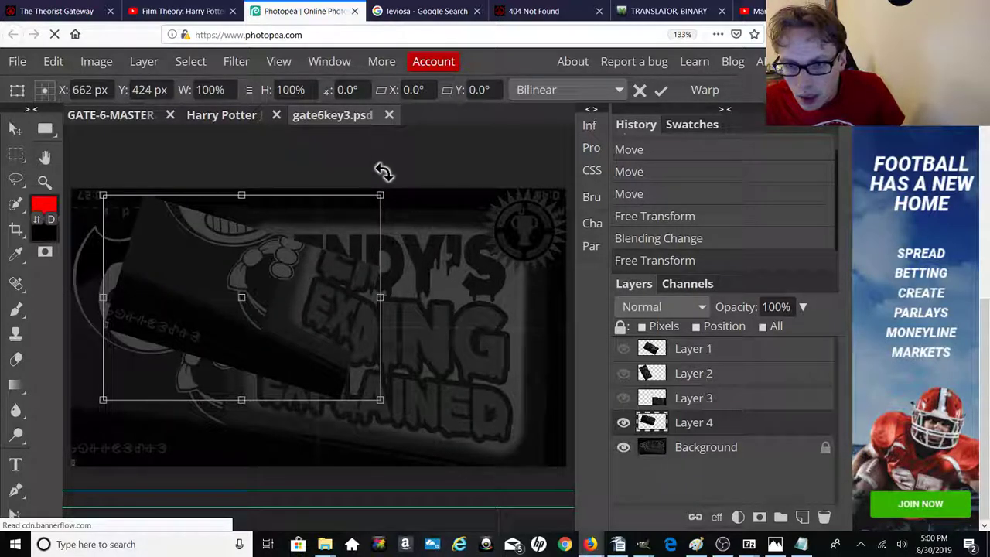
drag(382, 170, 117, 486)
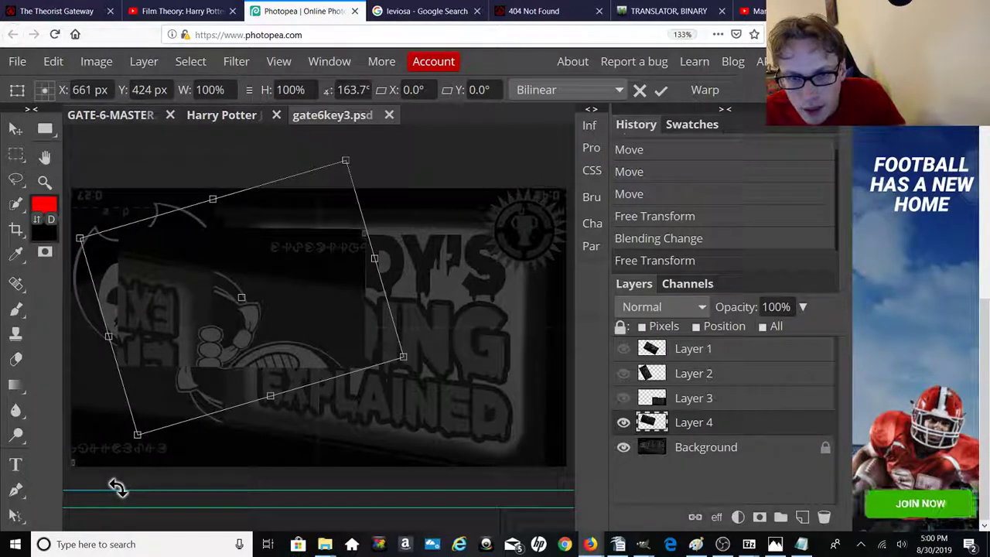
drag(253, 301, 205, 396)
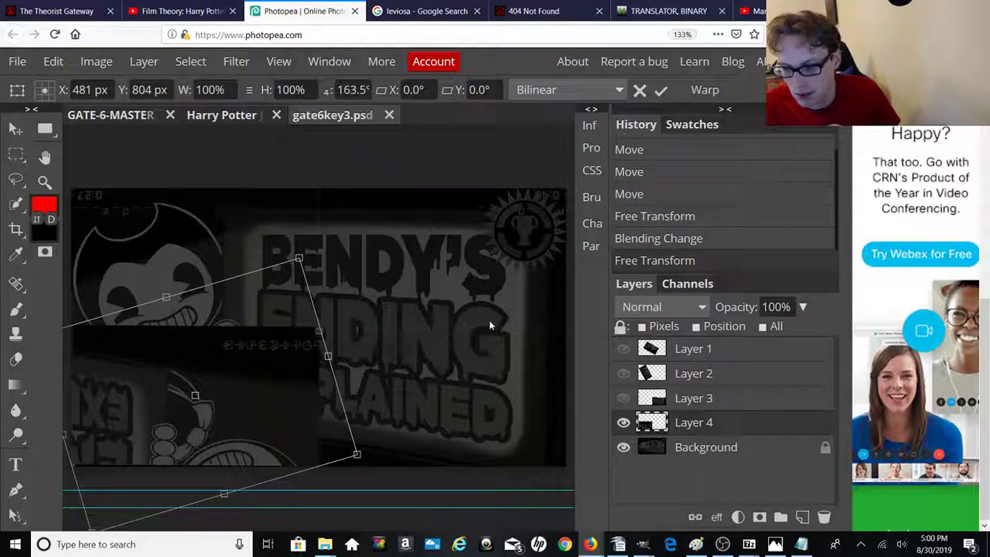
key(Return)
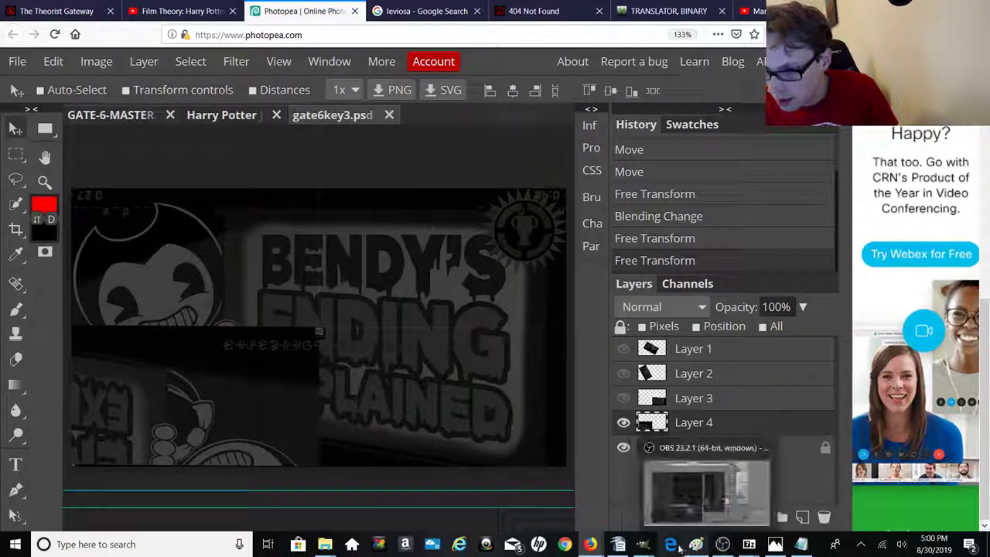
Step: Bring up the symbol alphabet chart beside the image and switch to Scratch paper.odt in OpenOffice Writer
mouse_move(590, 544)
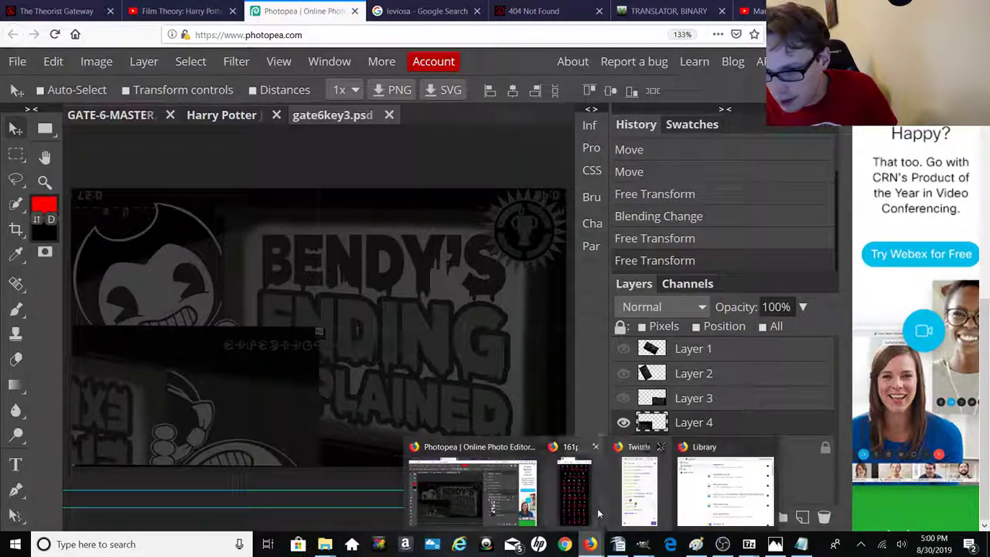
click(589, 505)
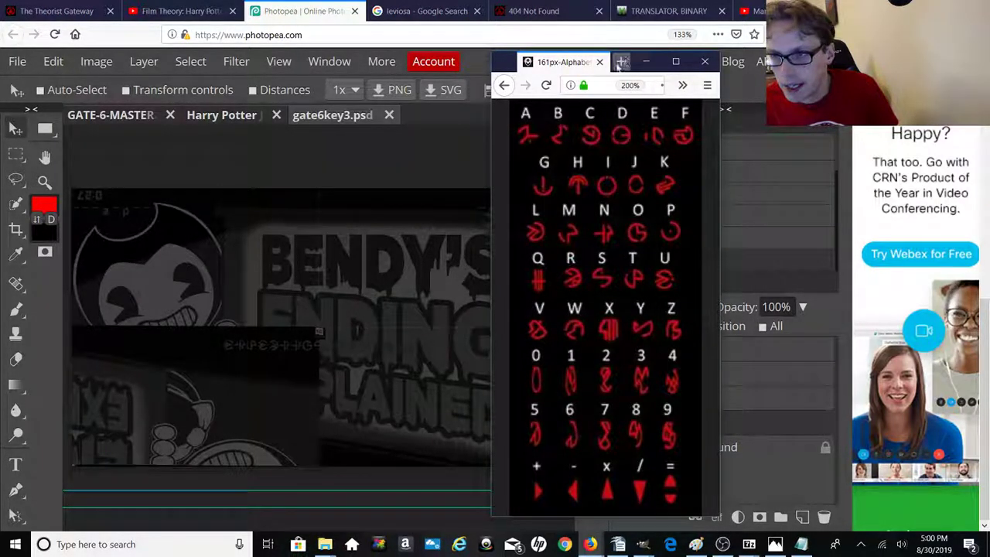
drag(510, 67, 784, 63)
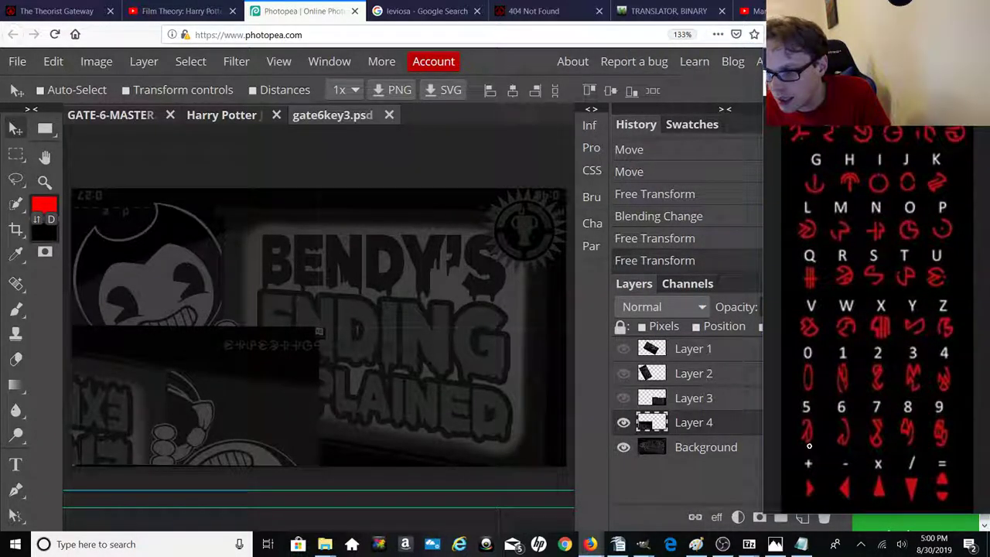
click(619, 544)
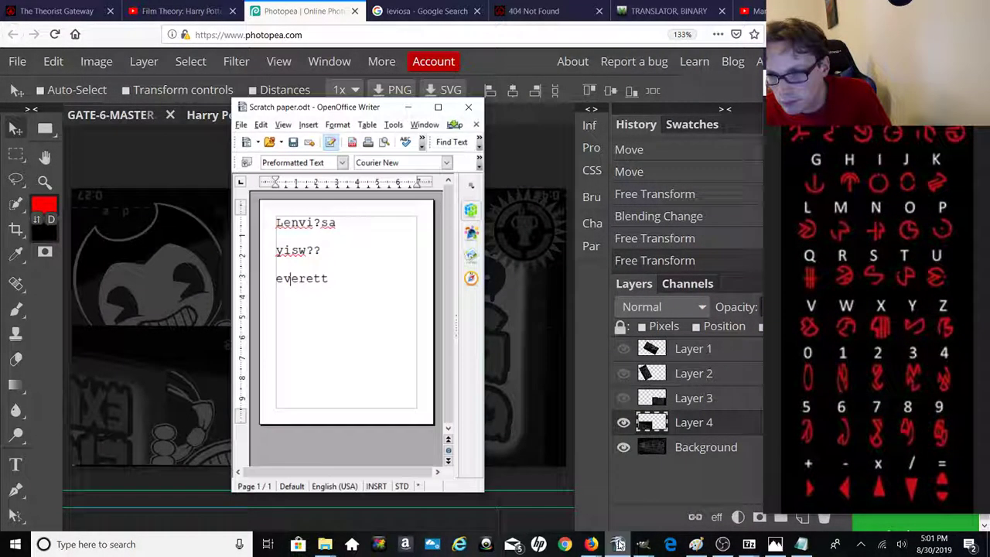
Step: Move the Writer window clear of the symbols on Layer 4 and delete all three lines of old notes
drag(399, 108, 655, 113)
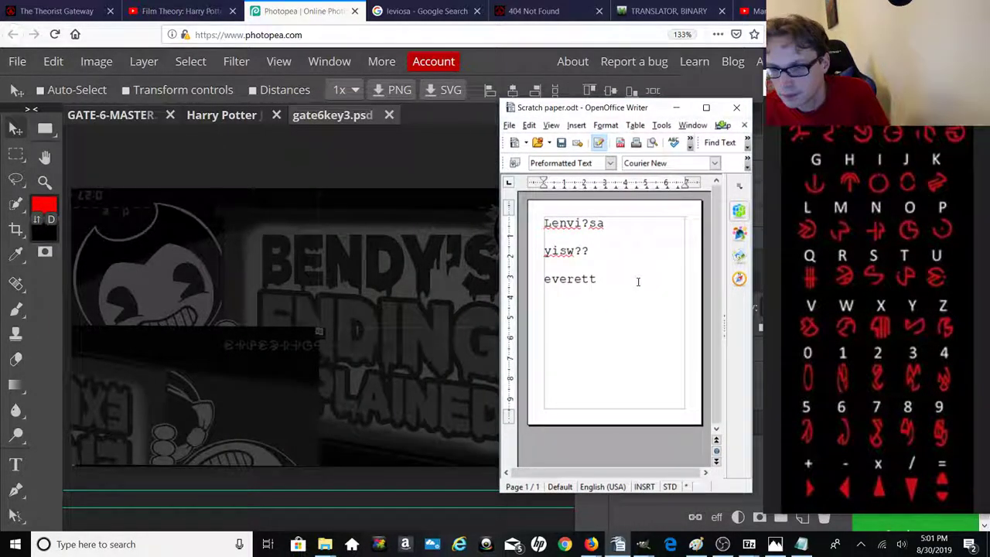
drag(639, 280, 538, 226)
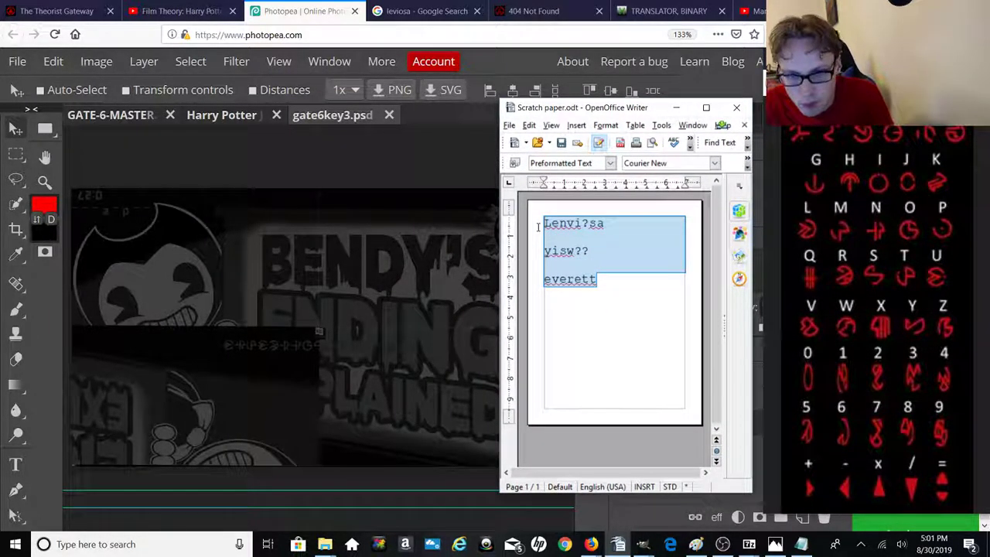
key(BackSpace)
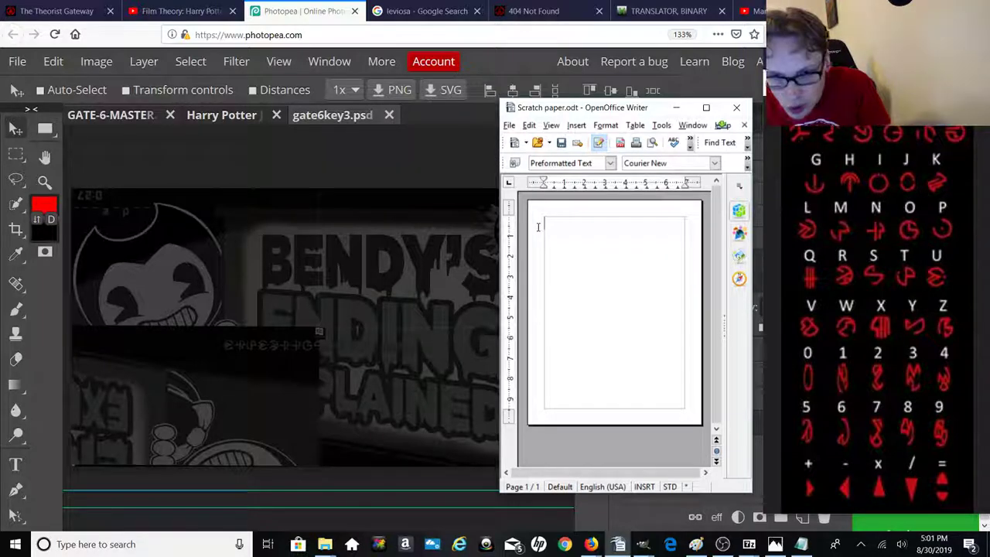
Step: Decode the symbols with the alphabet chart and write Unturnnostone.com on the empty scratch page
text(u)
text(u)
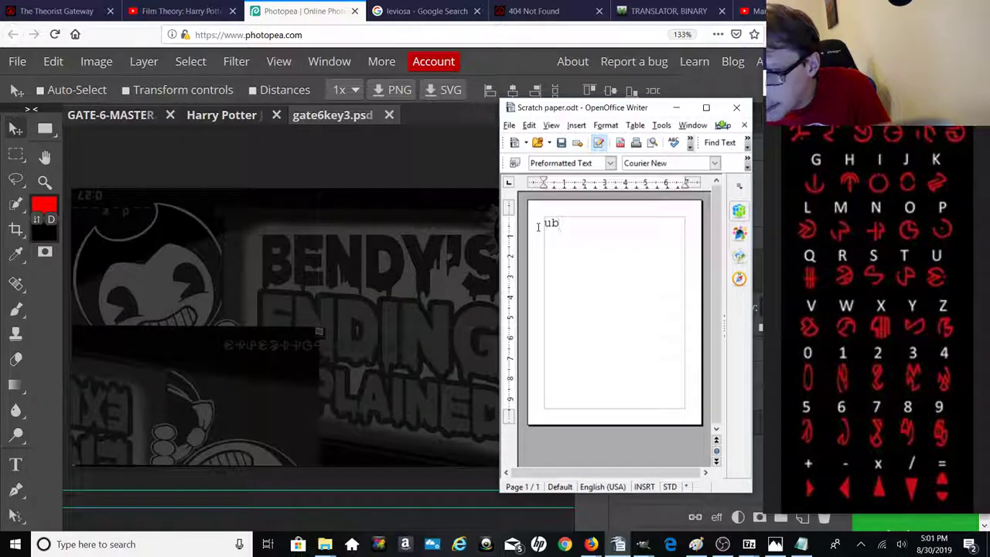
key(BackSpace)
text(n)
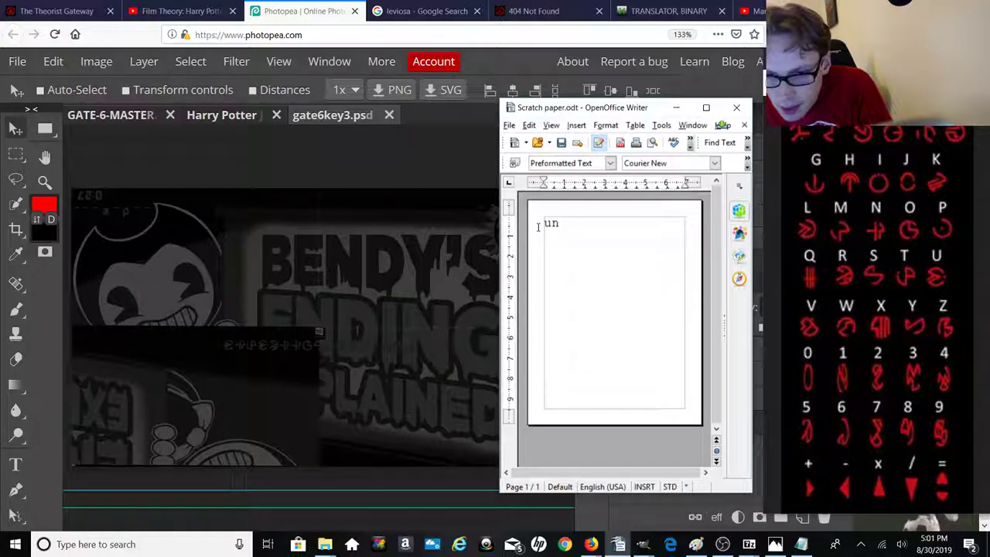
text(t)
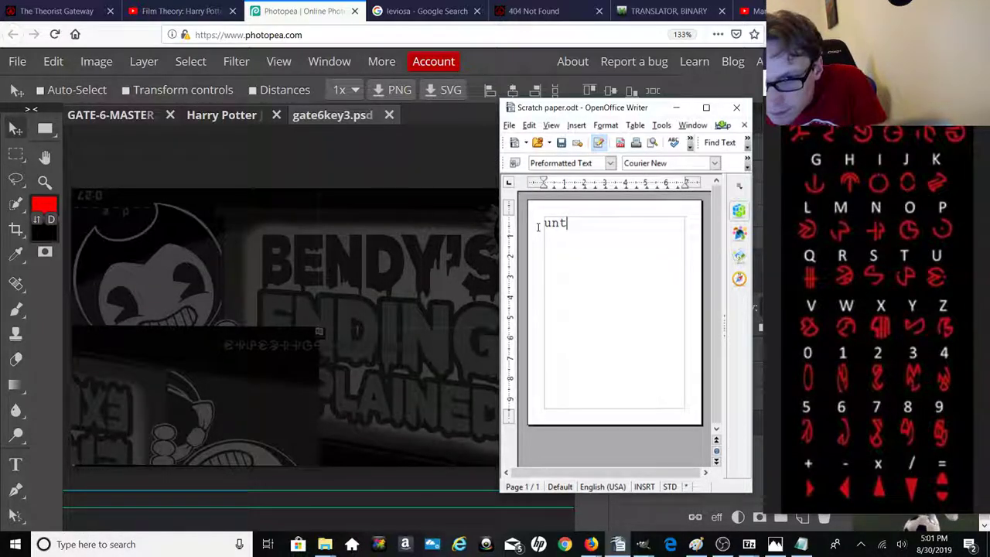
text(u)
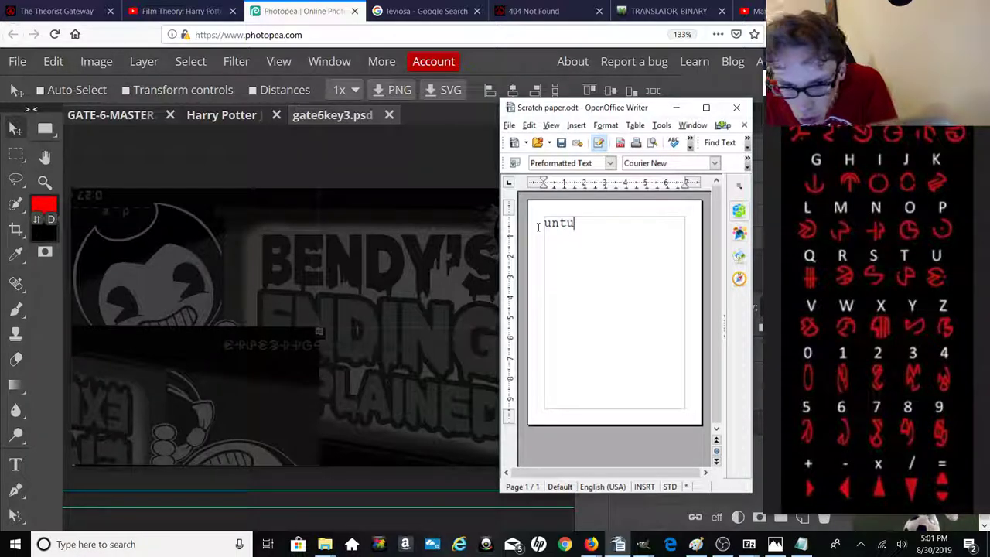
text(n)
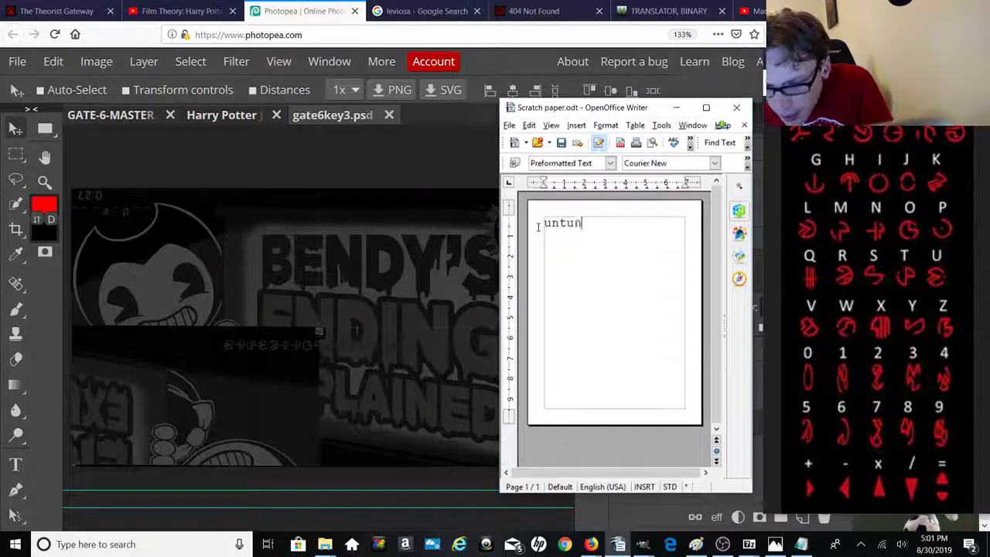
text(n)
key(BackSpace)
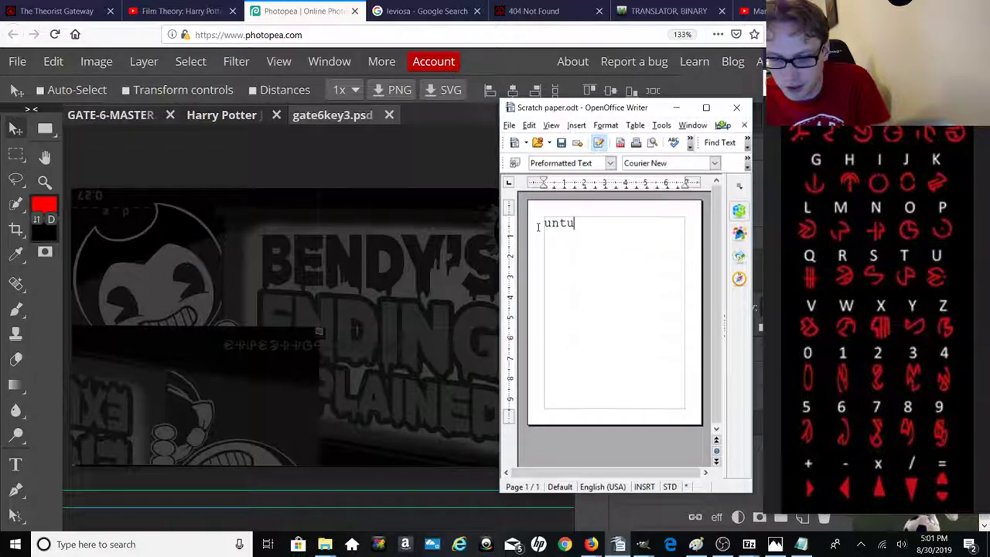
text(rnstone)
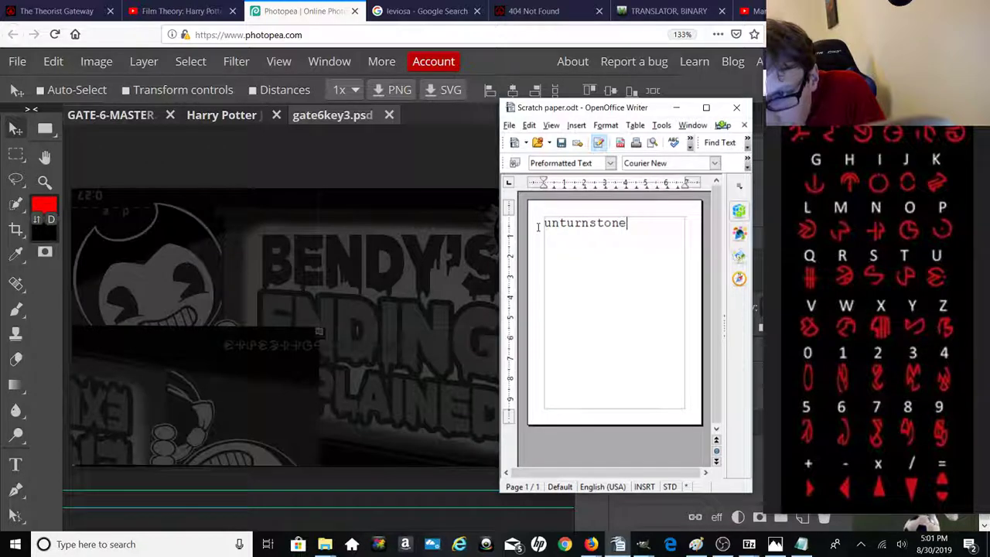
key(BackSpace)
key(BackSpace)
key(BackSpace)
key(BackSpace)
key(BackSpace)
text(no)
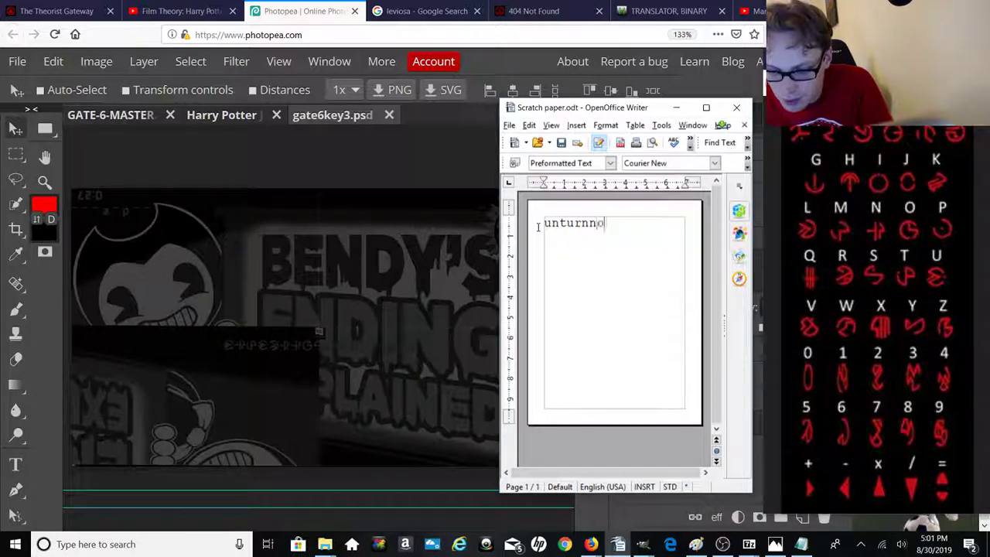
text(stone.com)
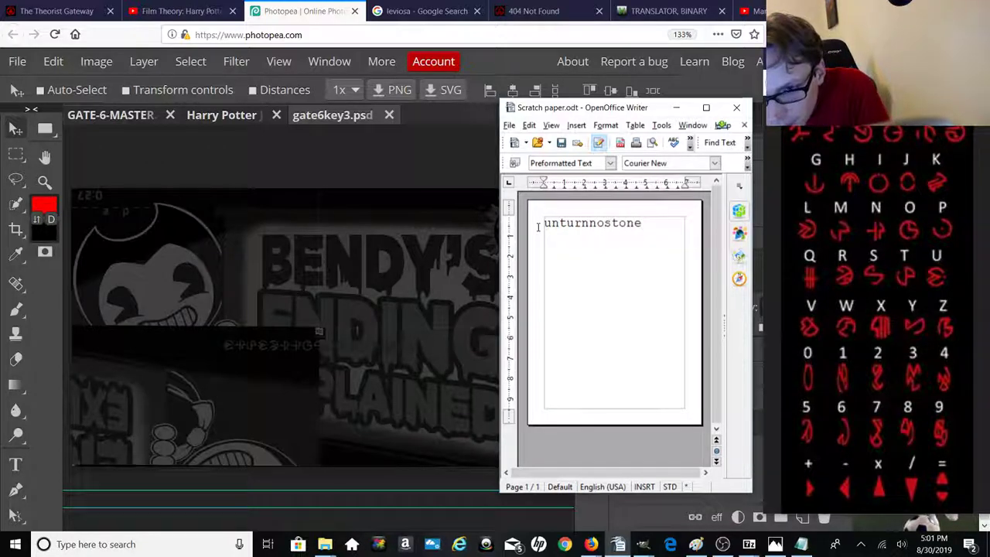
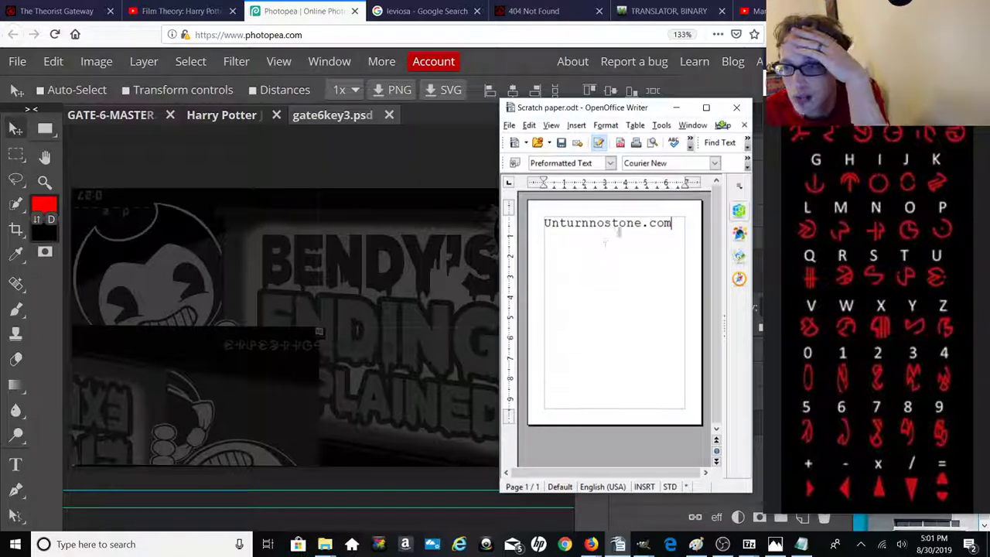
Step: Return to gate6key3.psd in Photopea, hide Layer 4, and show Layer 1 as the active layer
click(675, 109)
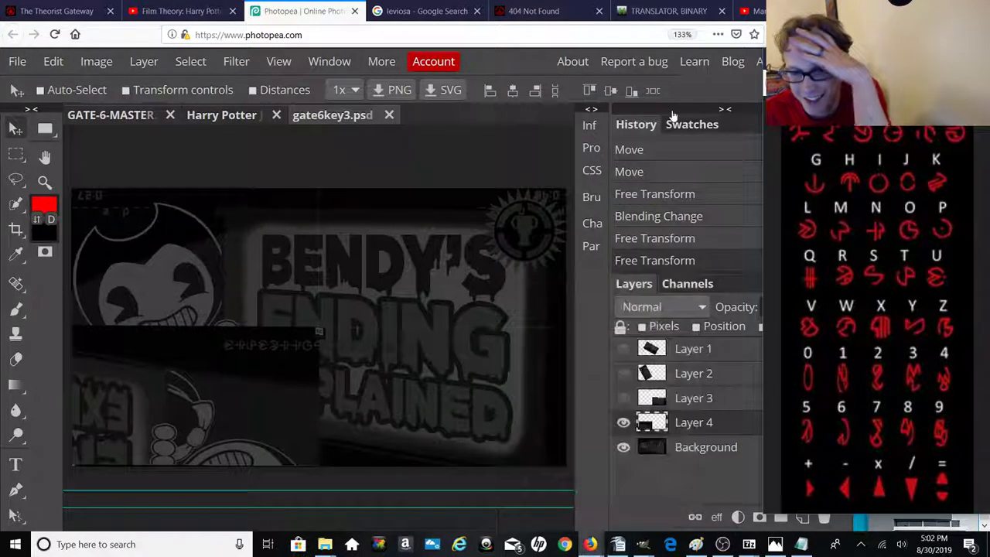
click(678, 350)
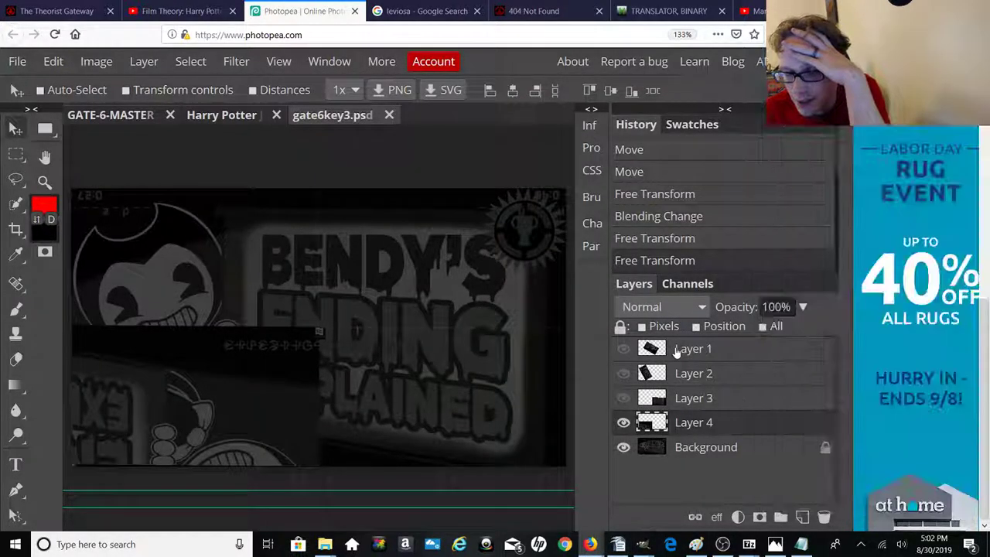
click(623, 423)
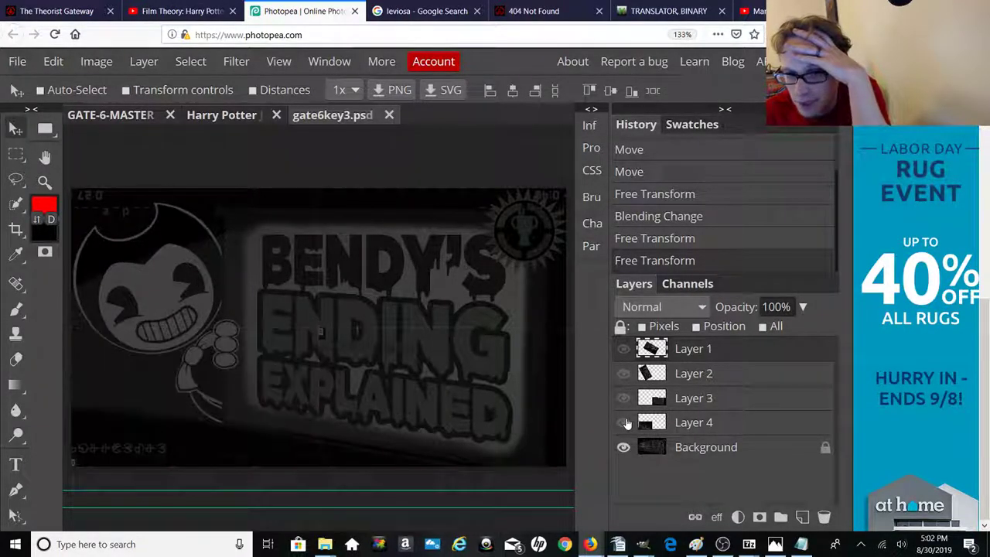
click(623, 350)
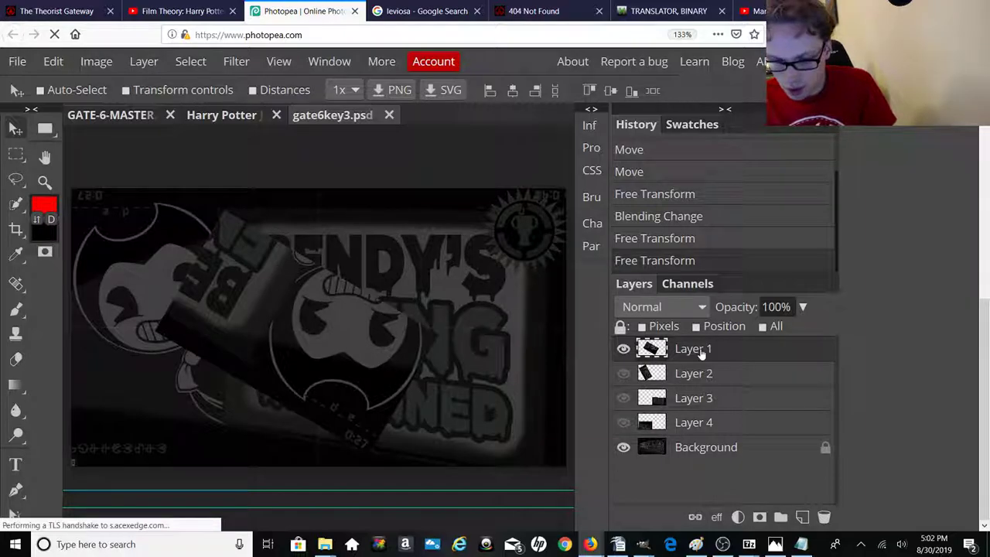
Step: Rotate Layer 1 about -30.2°, move it to the upper-left quarter of the image, and compare it with the background
key(ctrl+alt+t)
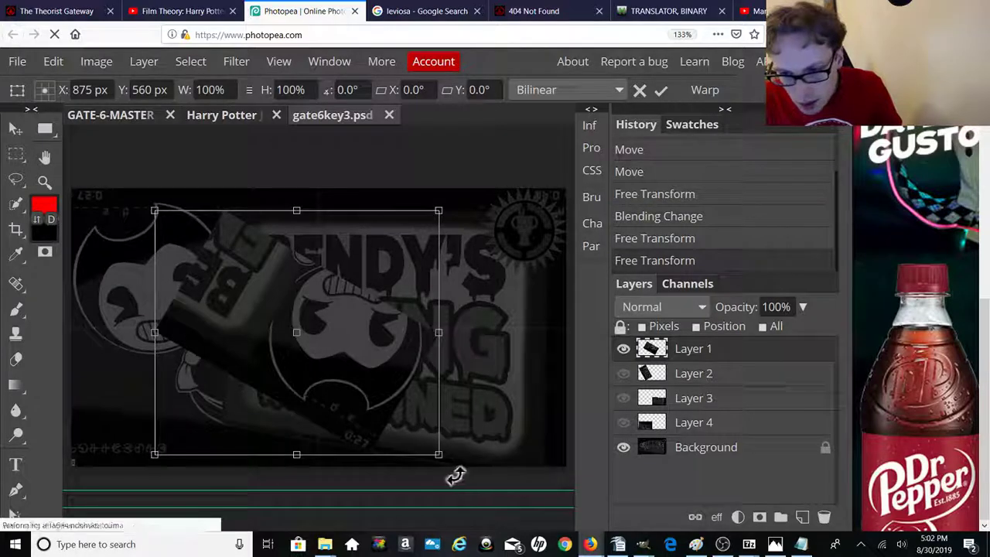
drag(445, 459, 476, 364)
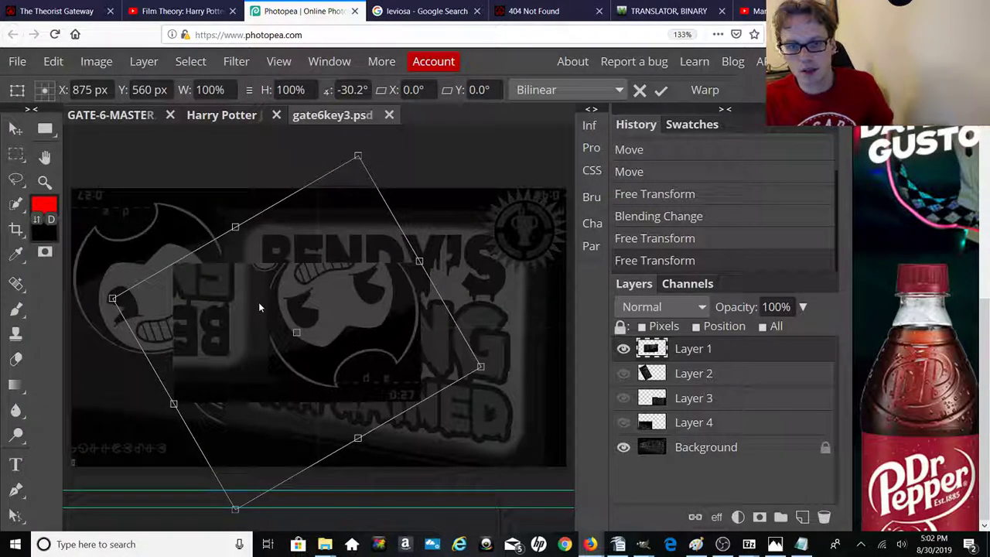
drag(258, 305, 157, 227)
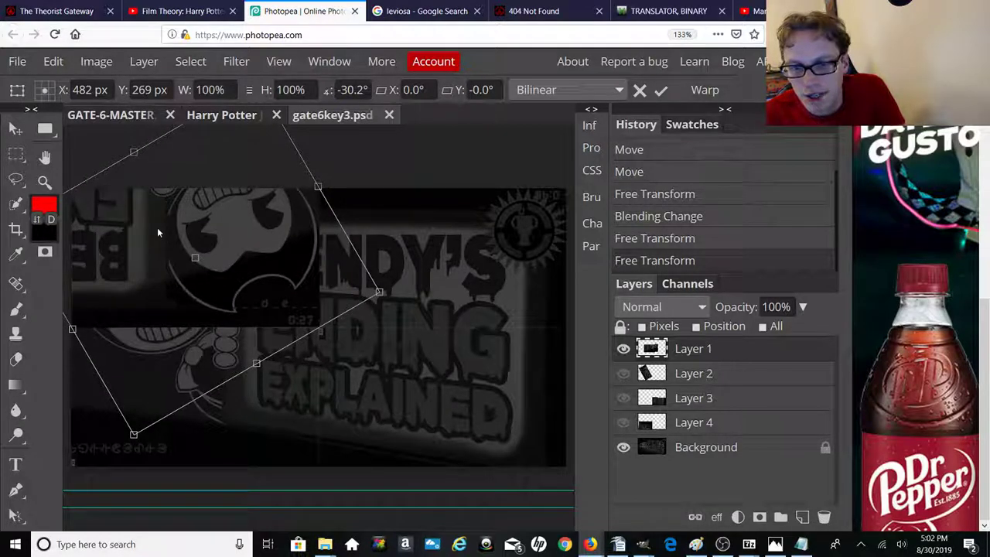
click(623, 351)
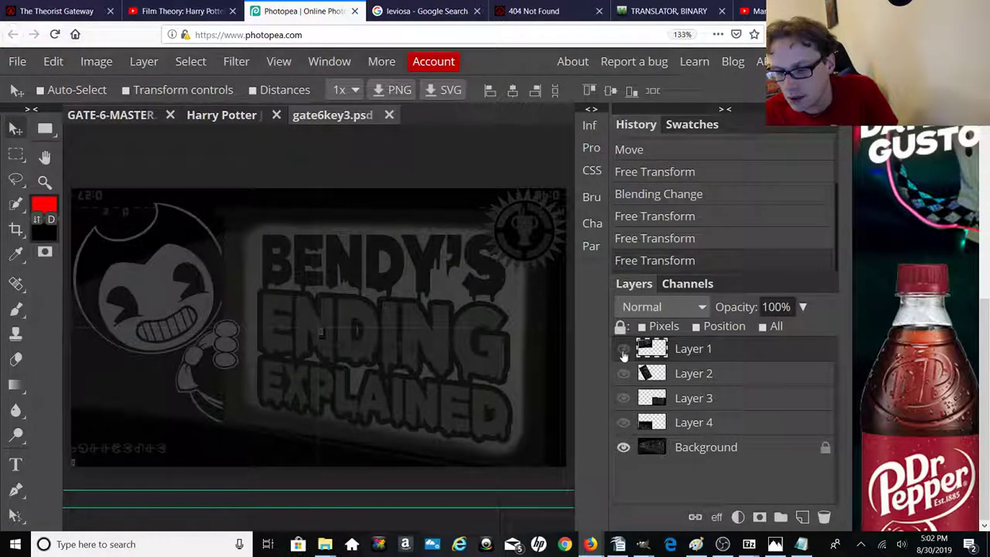
click(624, 351)
Step: Show Layer 2, make it the active layer, and move it to the right half of the image
click(624, 374)
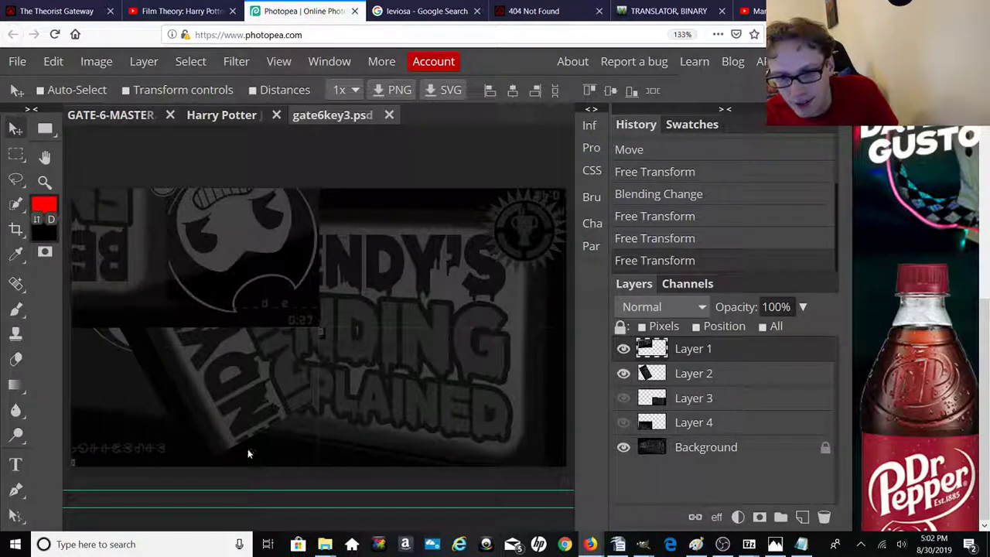
drag(262, 384, 321, 380)
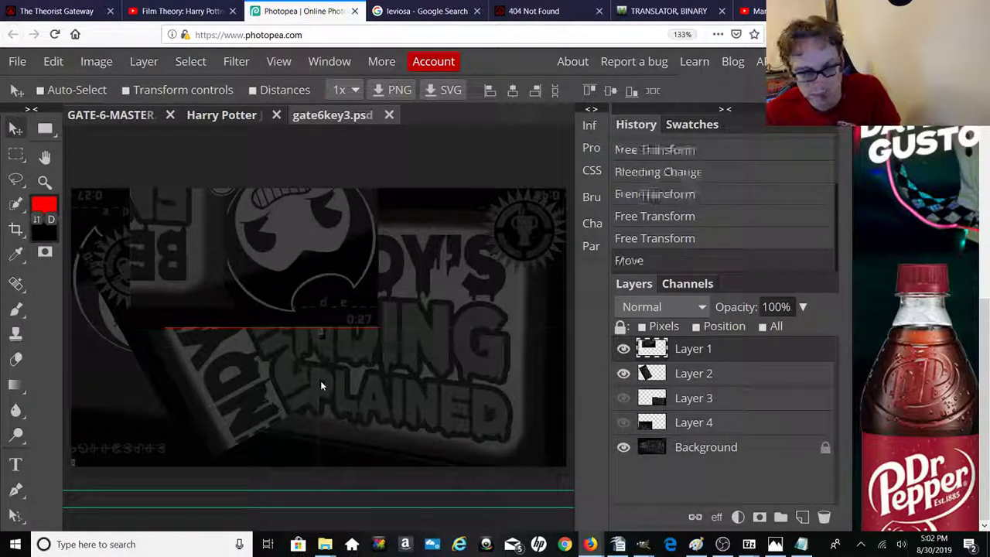
key(ctrl+z)
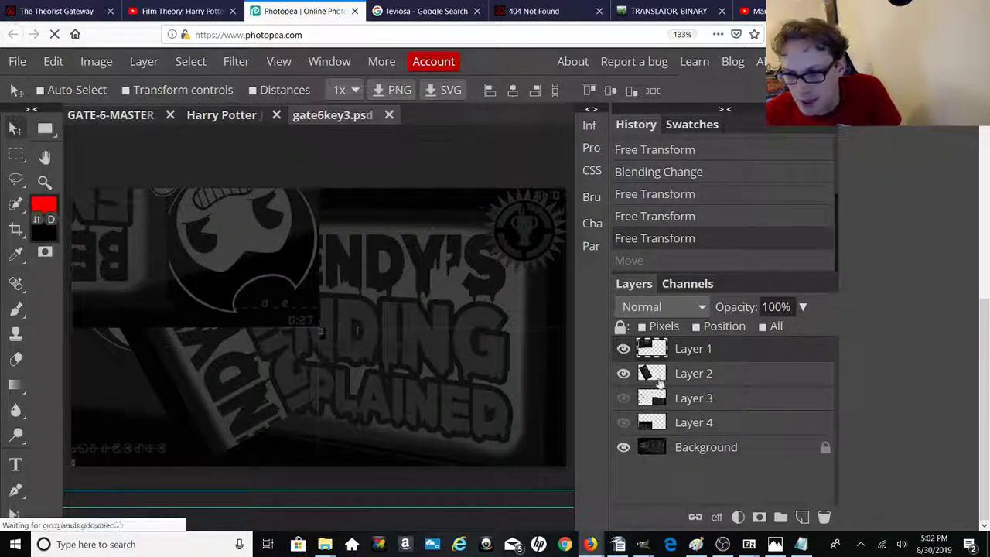
click(704, 377)
drag(316, 382, 437, 386)
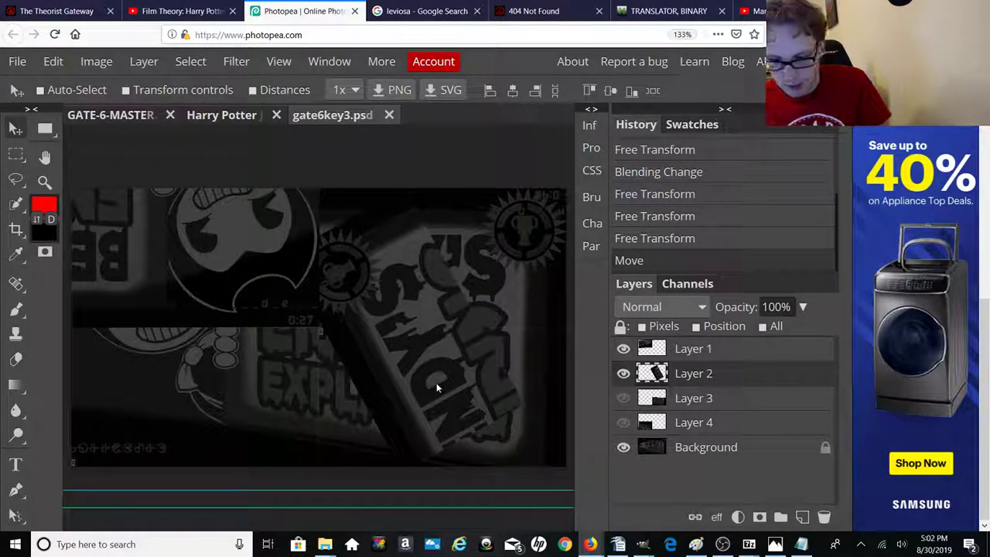
Step: Rotate Layer 2 about -60.5°, fit it into the upper-right quarter beside Layer 1, and make Layer 3 active
key(ctrl+t)
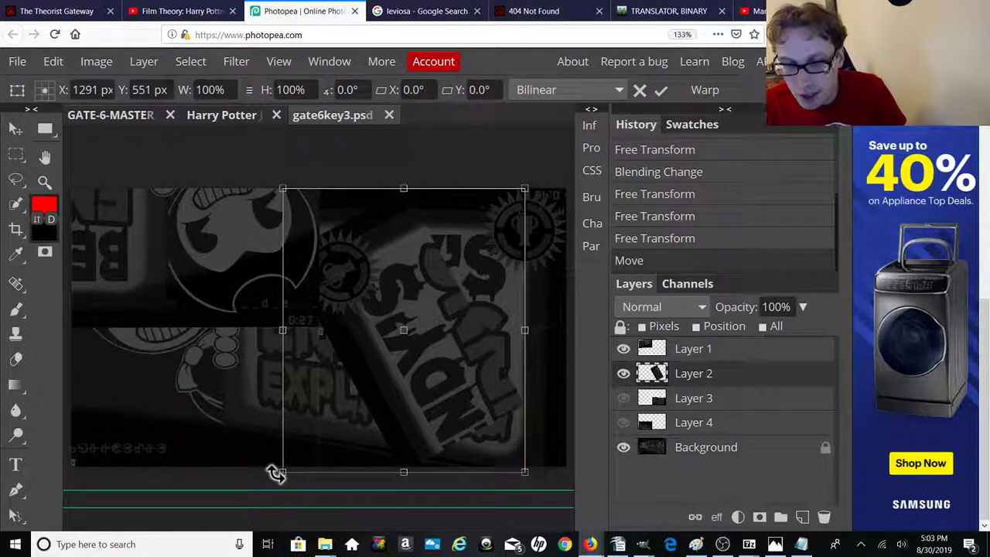
drag(277, 473, 438, 426)
drag(451, 357, 487, 281)
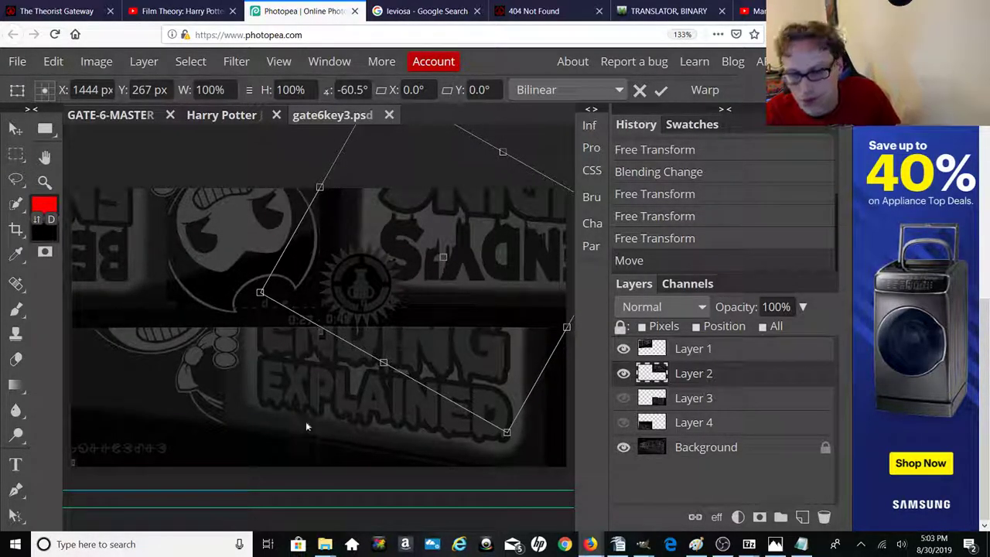
drag(424, 287, 424, 286)
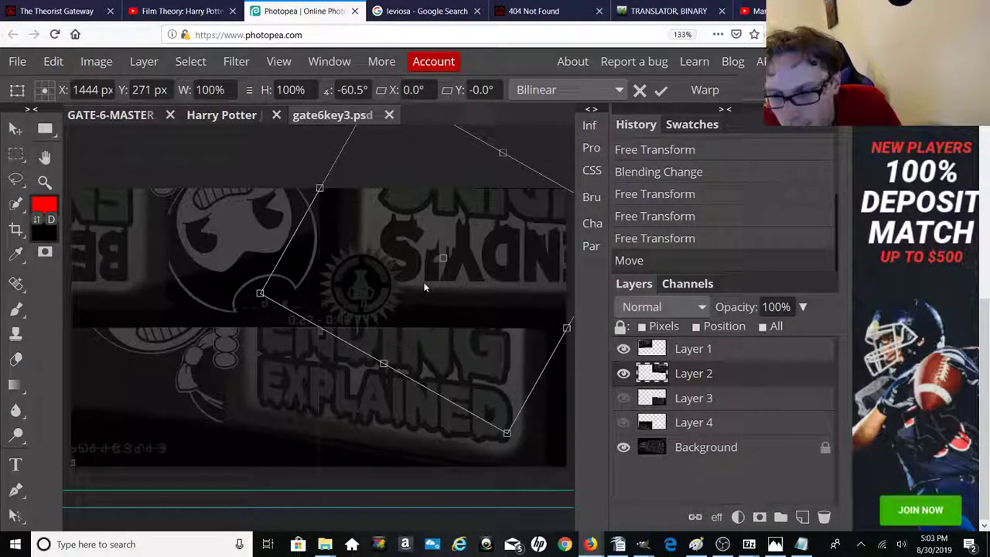
click(689, 399)
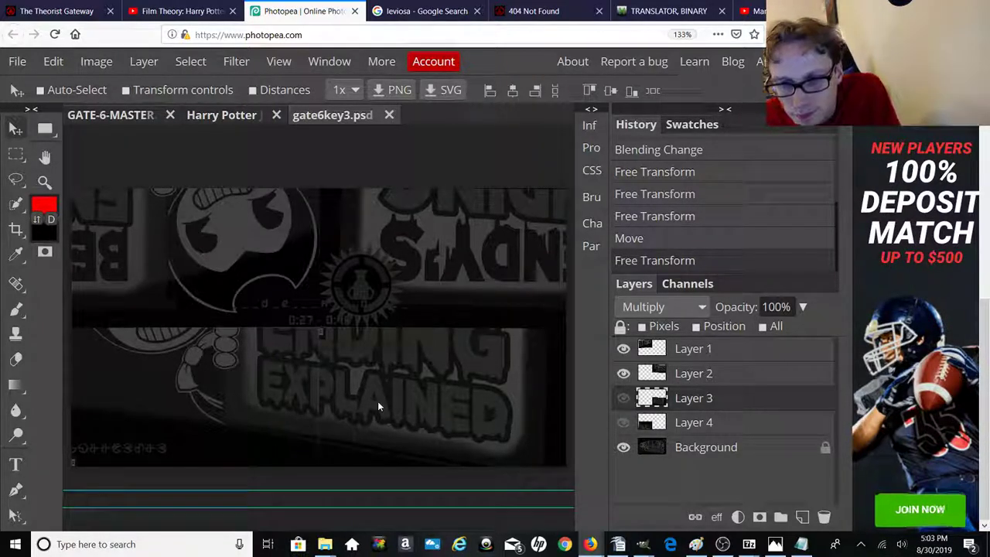
Step: Check the Key 3 page, then search YouTube for "bendy ending explained" and open The Game Theorists' video on Bendy's Tragic Ending
click(58, 11)
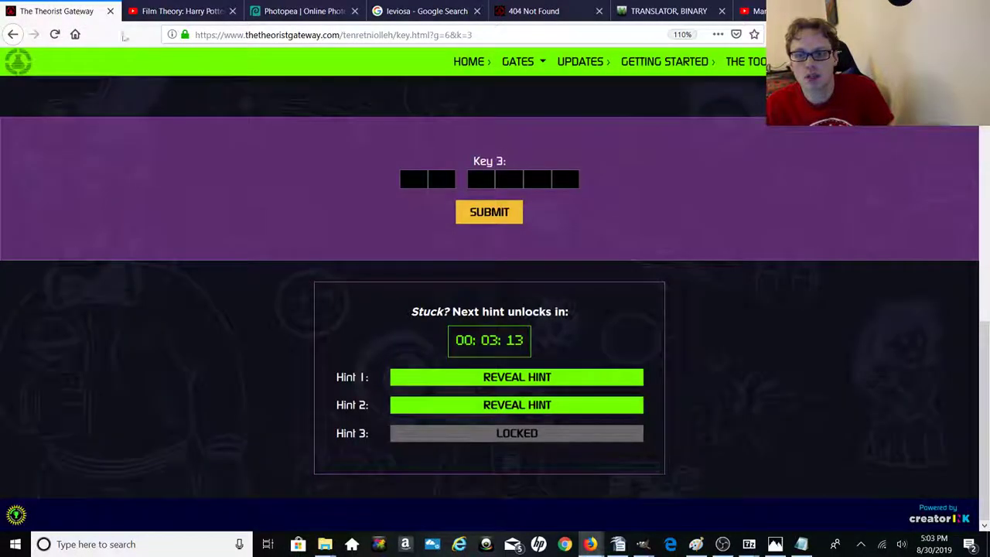
click(176, 7)
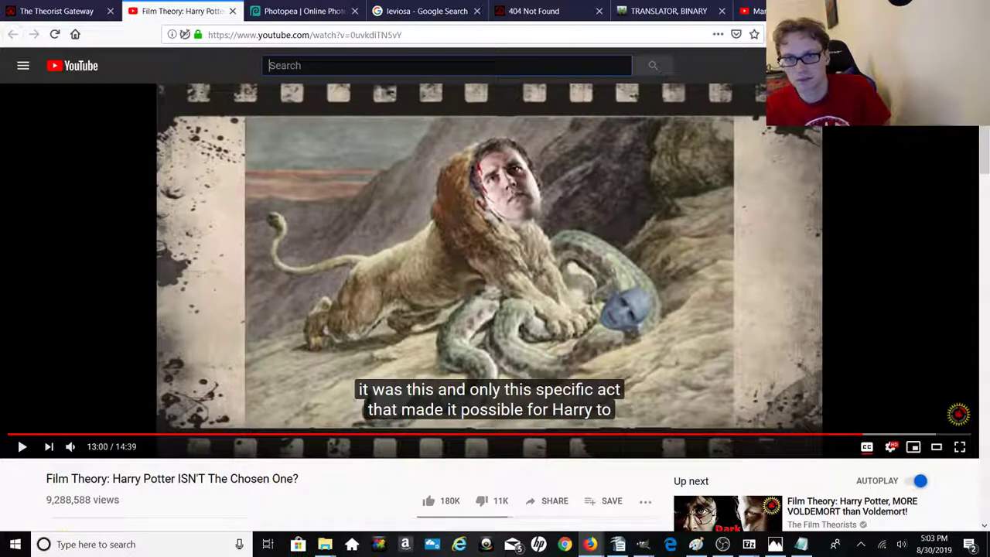
text(bendy)
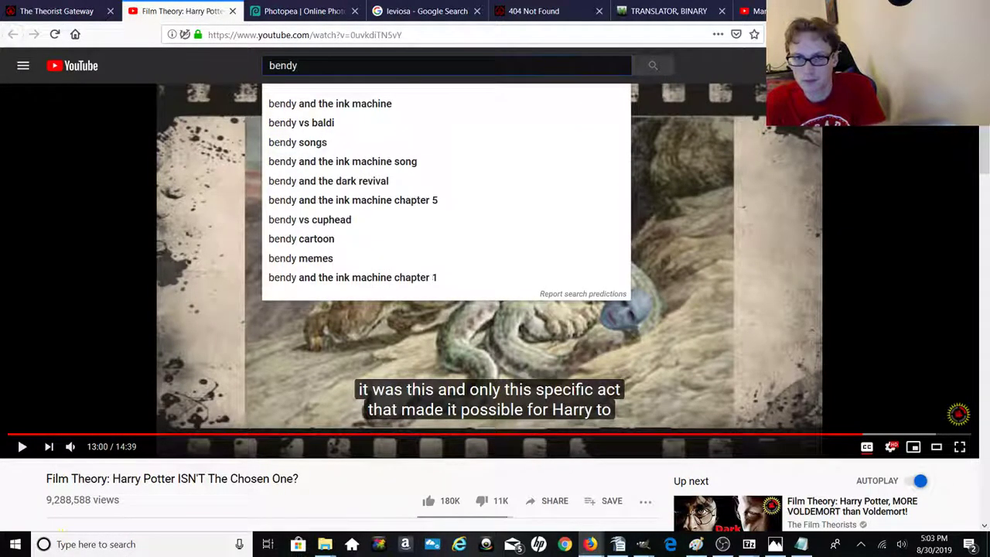
text( ending)
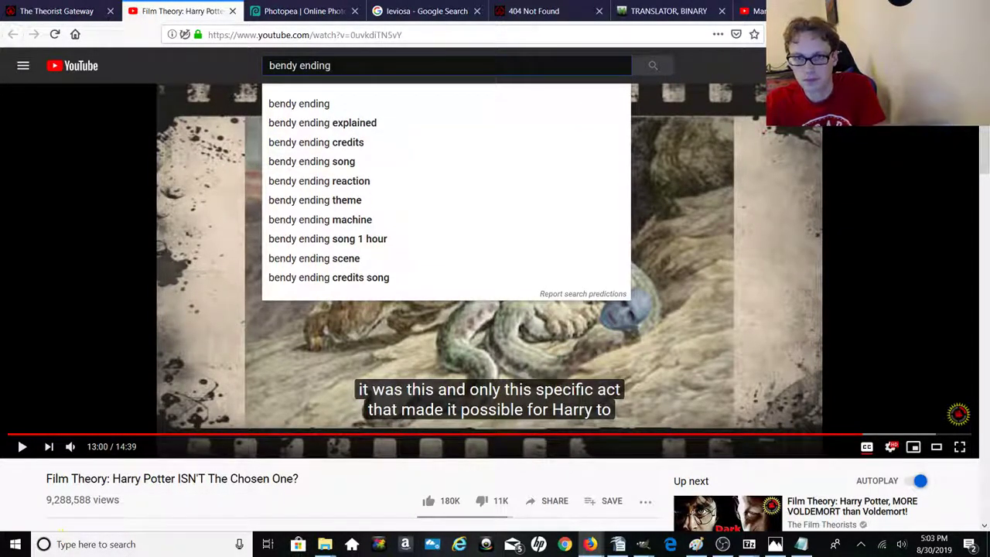
click(380, 123)
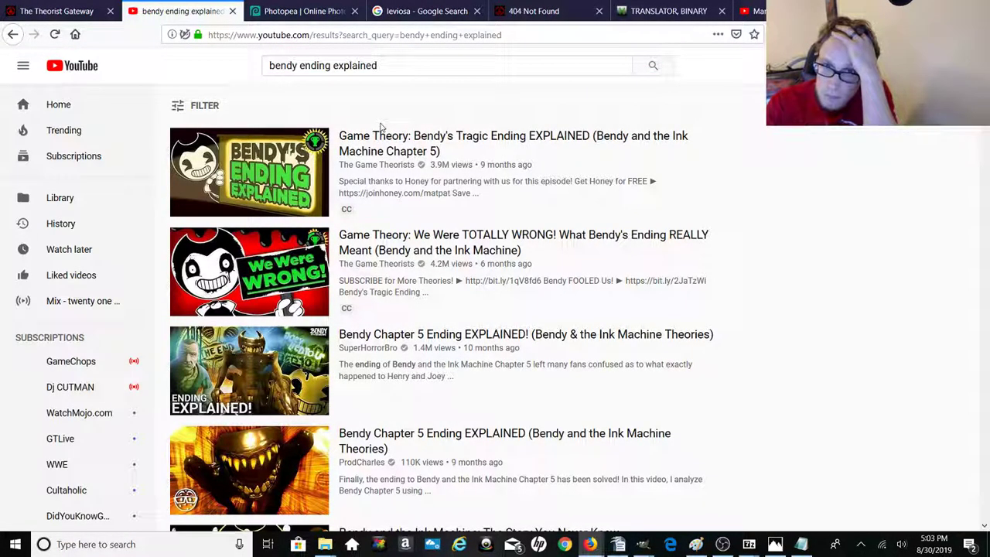
click(385, 153)
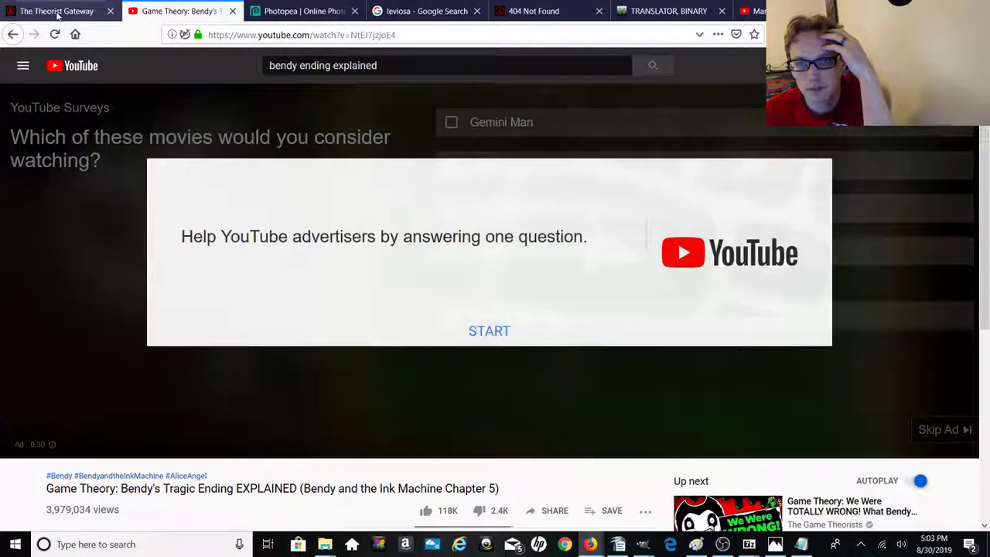
Step: Compare the Key 3 answer boxes on the Theorist Gateway page with the timestamp text in gate6key3.psd
click(58, 12)
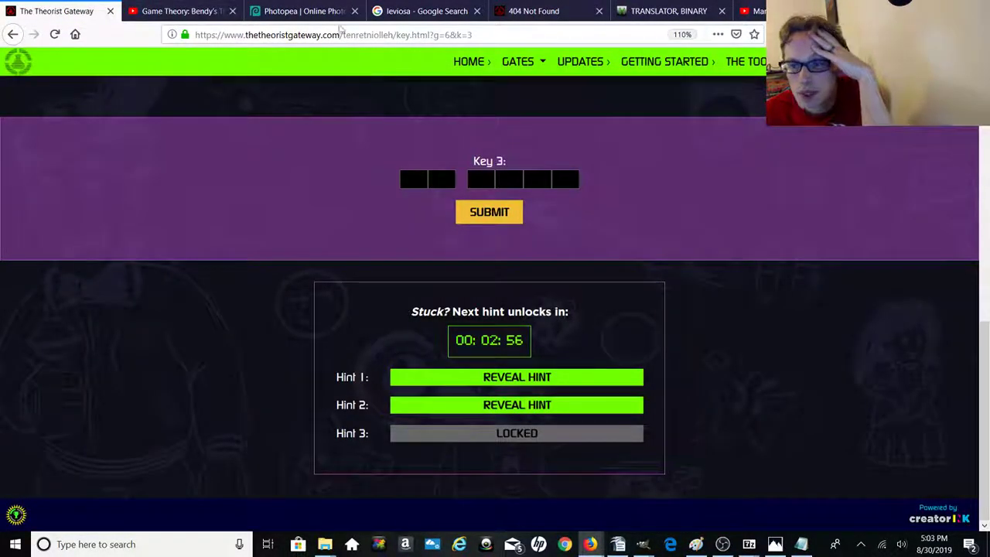
click(309, 12)
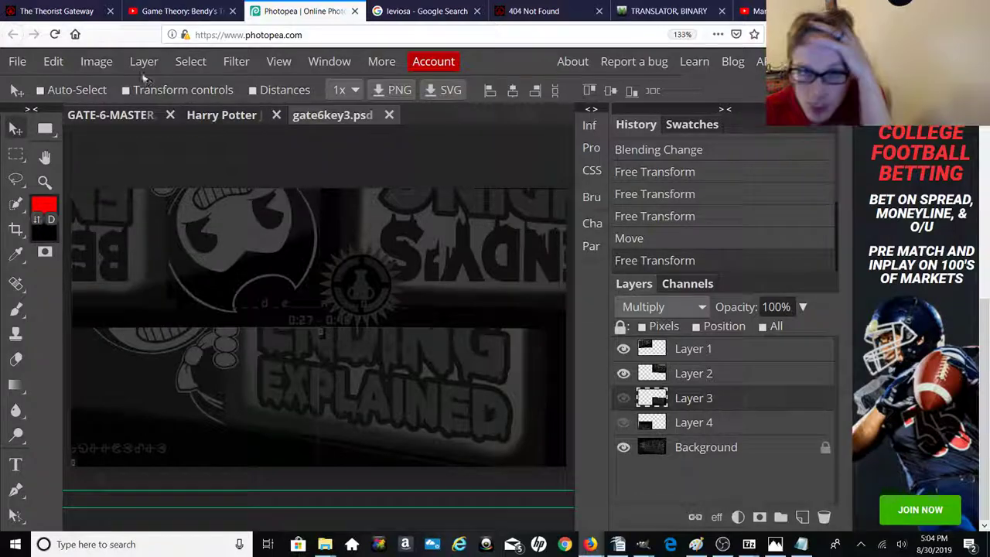
click(77, 9)
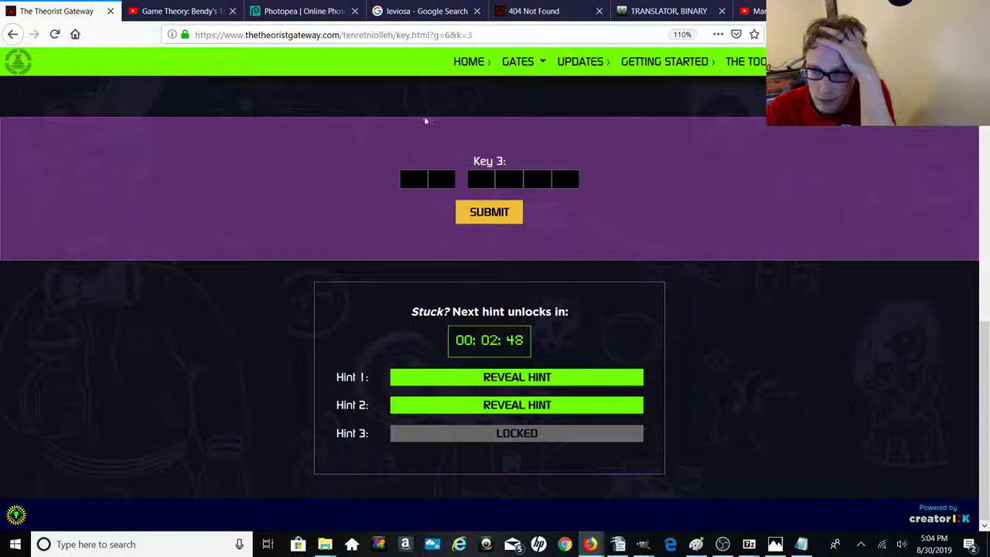
Step: Skip the survey ad on the Bendy ending video, play from about 0:27 at a lower volume, and pause at 0:33
click(199, 13)
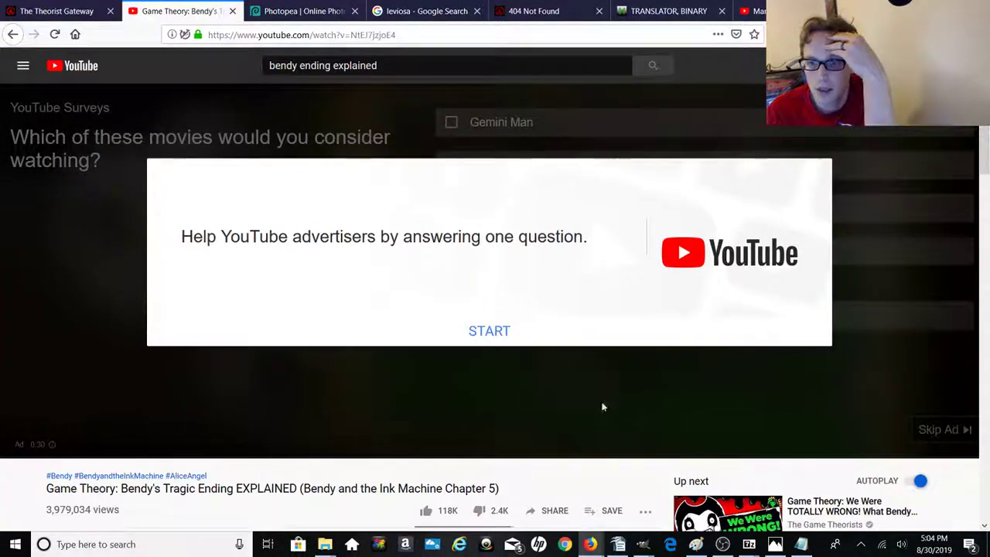
click(479, 329)
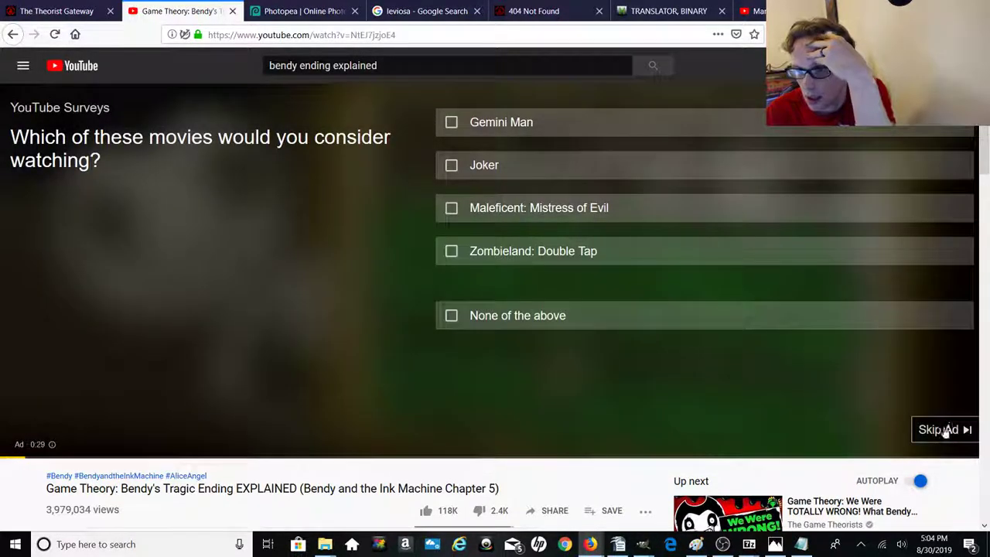
click(945, 433)
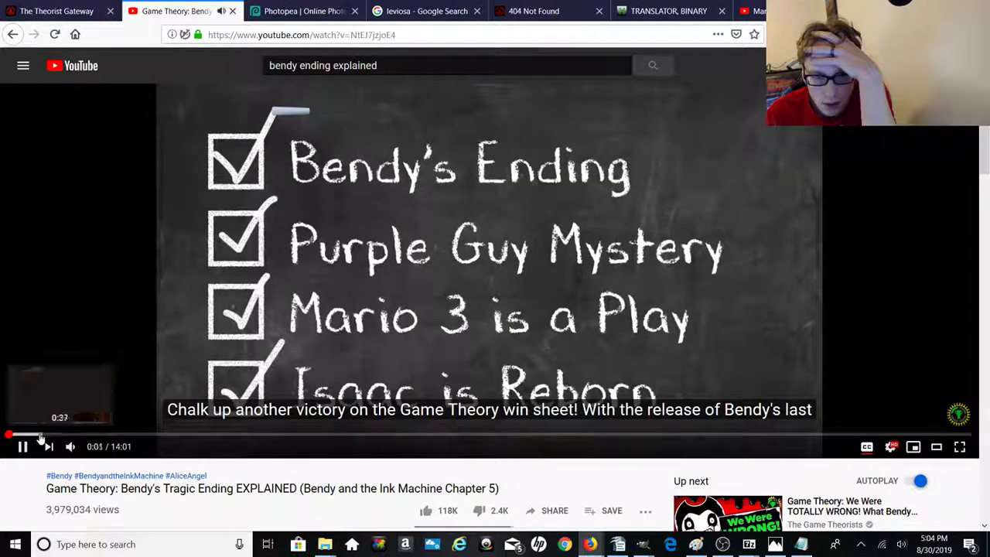
click(40, 436)
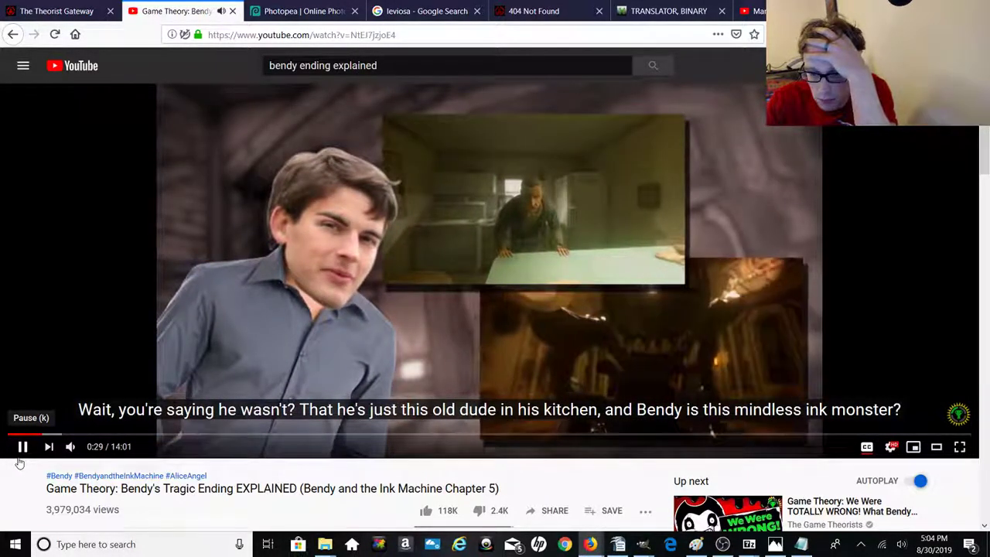
key(XF86AudioLowerVolume)
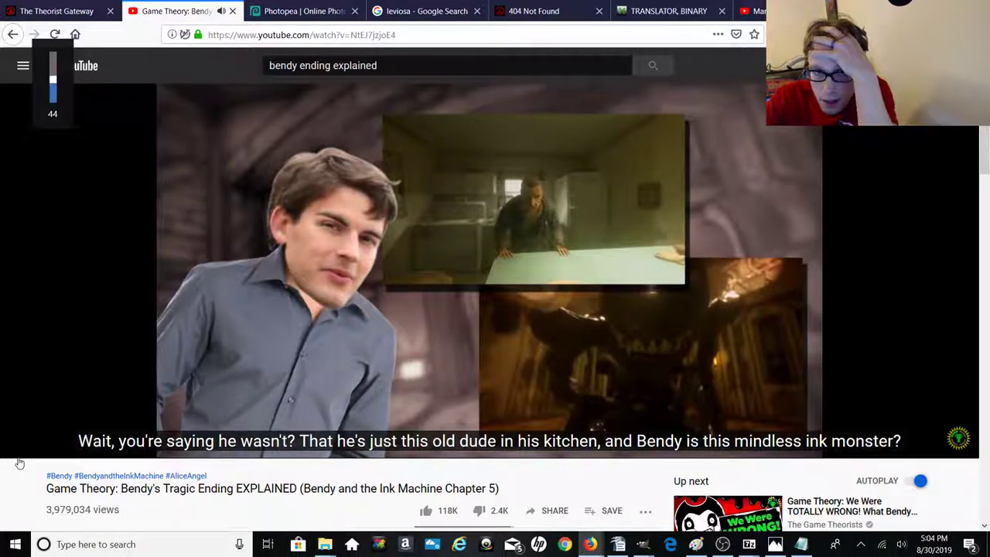
click(22, 446)
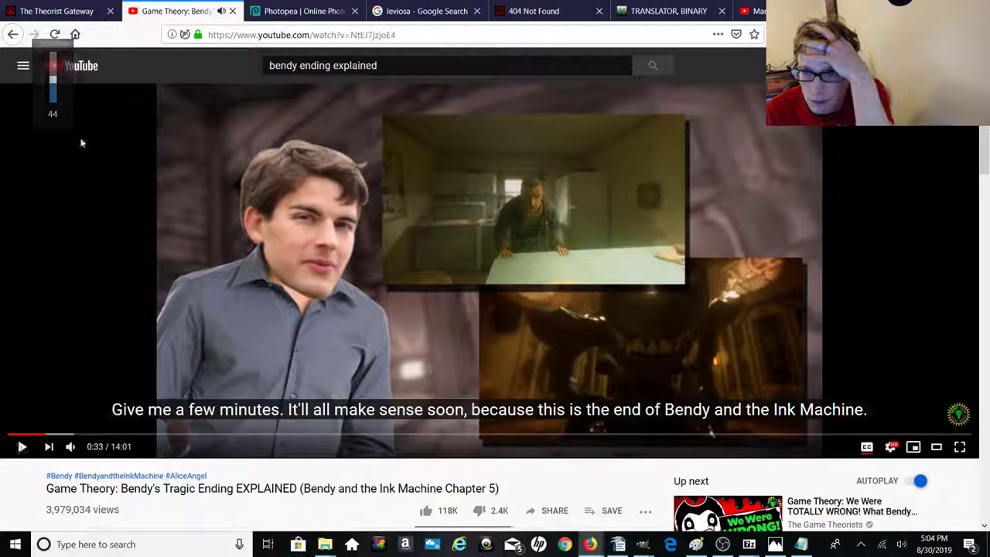
Step: Recheck gate6key3.psd in Photopea and the Key 3 page, and return to the Bendy video
click(278, 12)
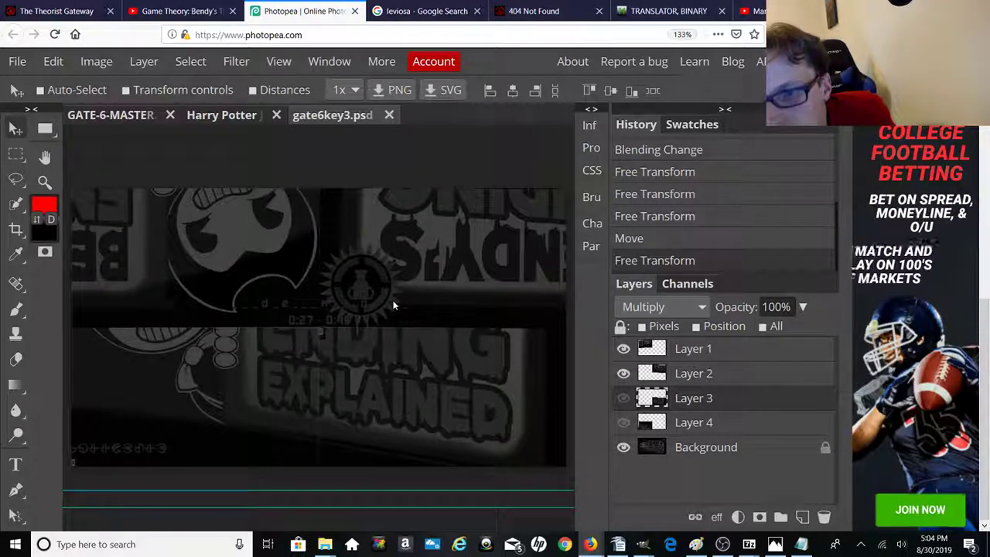
right_click(43, 132)
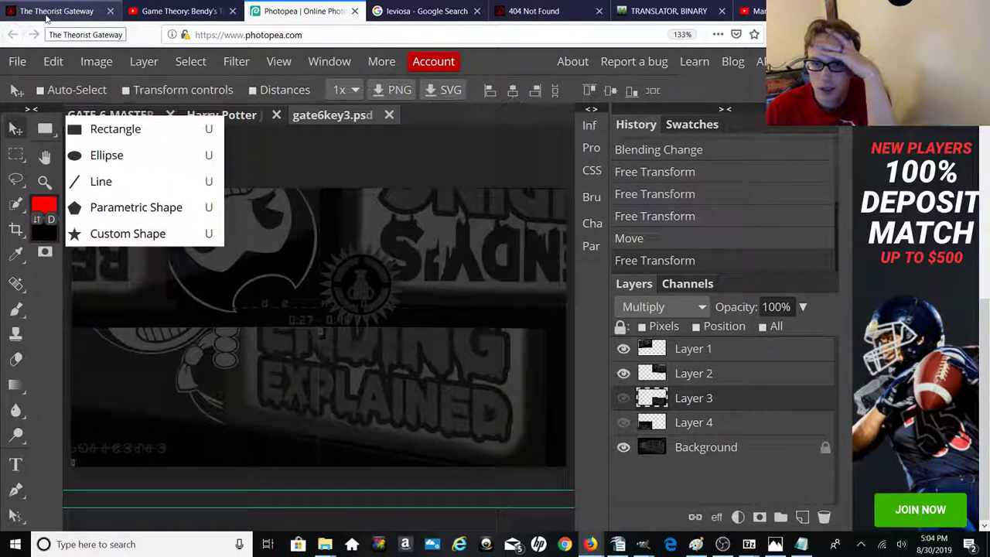
click(47, 16)
click(167, 9)
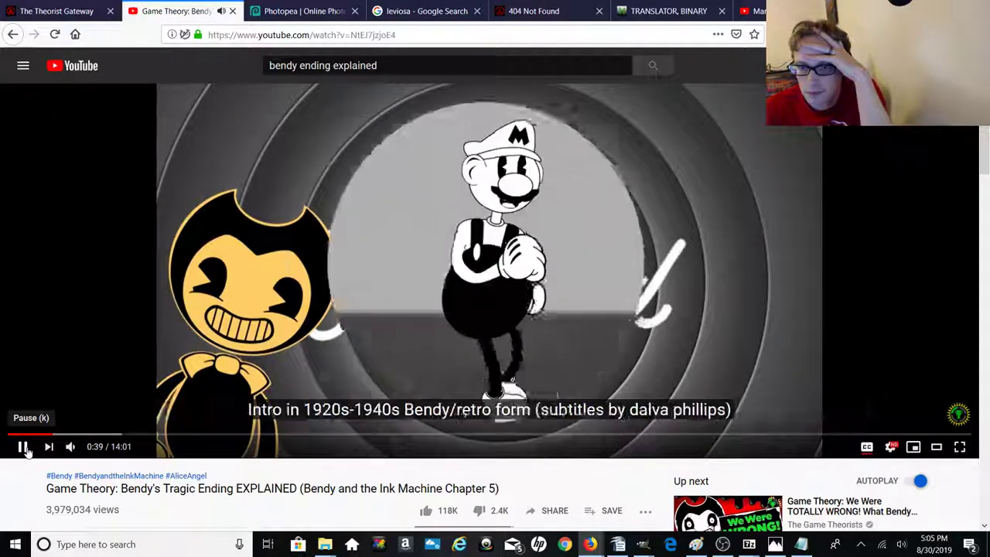
Step: Play the Bendy video's retro intro up to 0:50, rewind it, replay the "The End" passage, and pause at 0:39
click(24, 447)
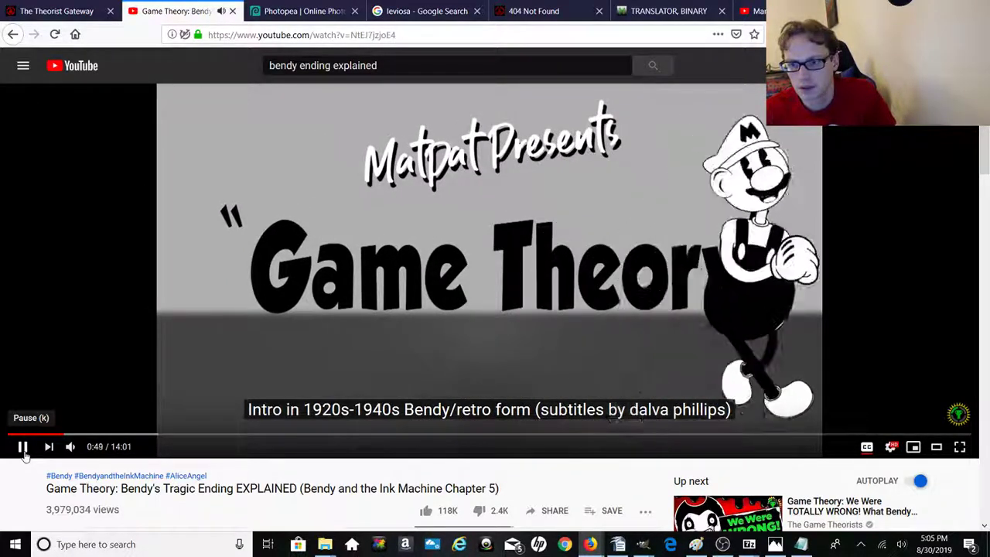
click(23, 448)
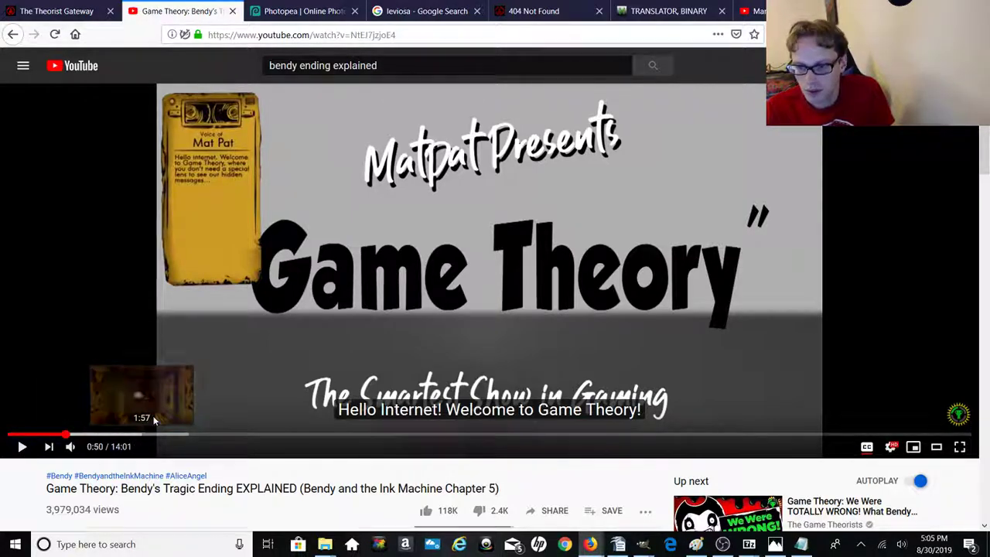
key(Left)
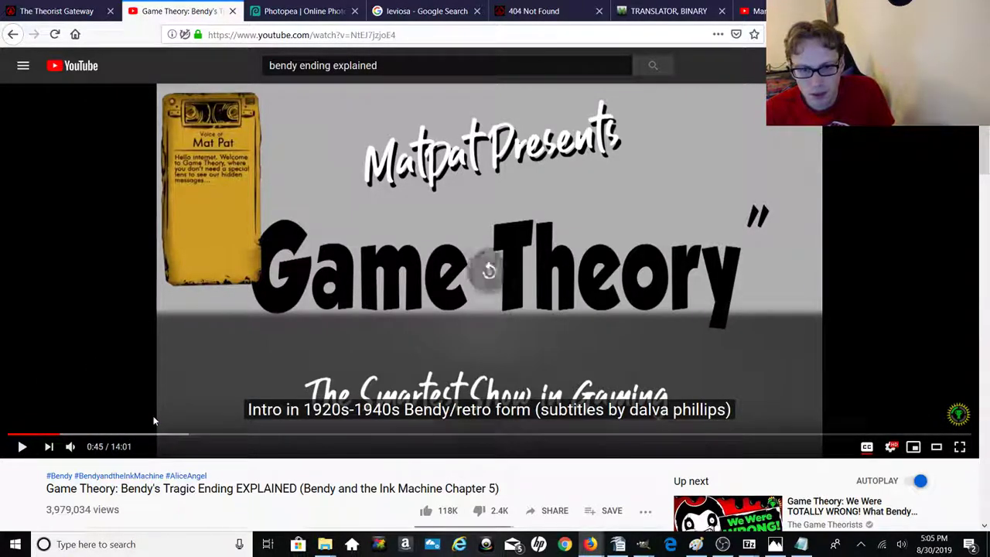
key(Left)
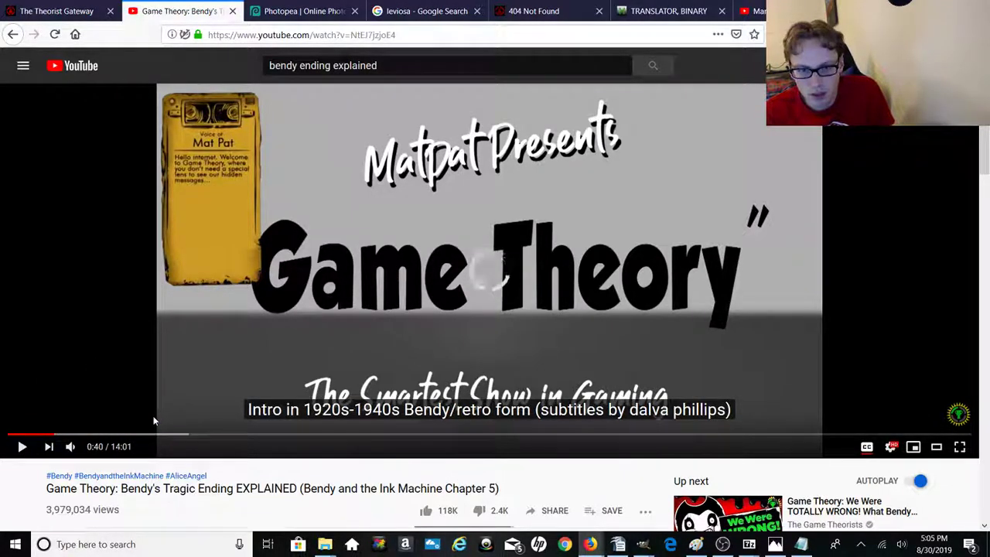
key(space)
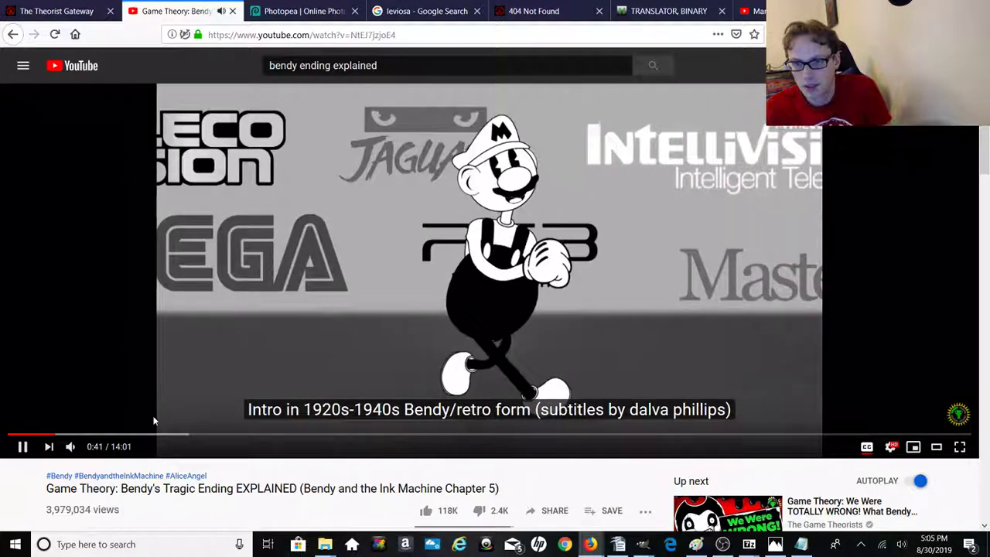
key(Left)
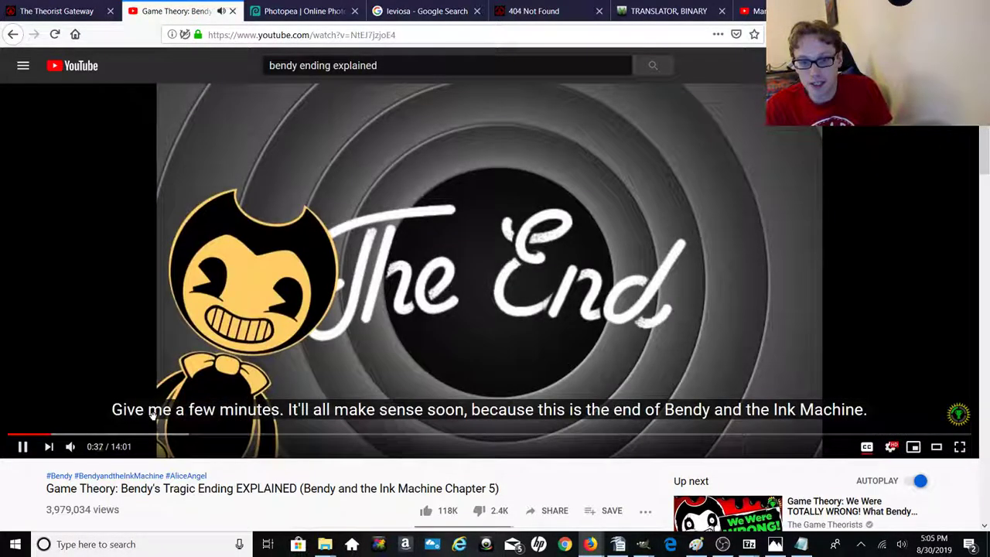
key(Left)
key(Left)
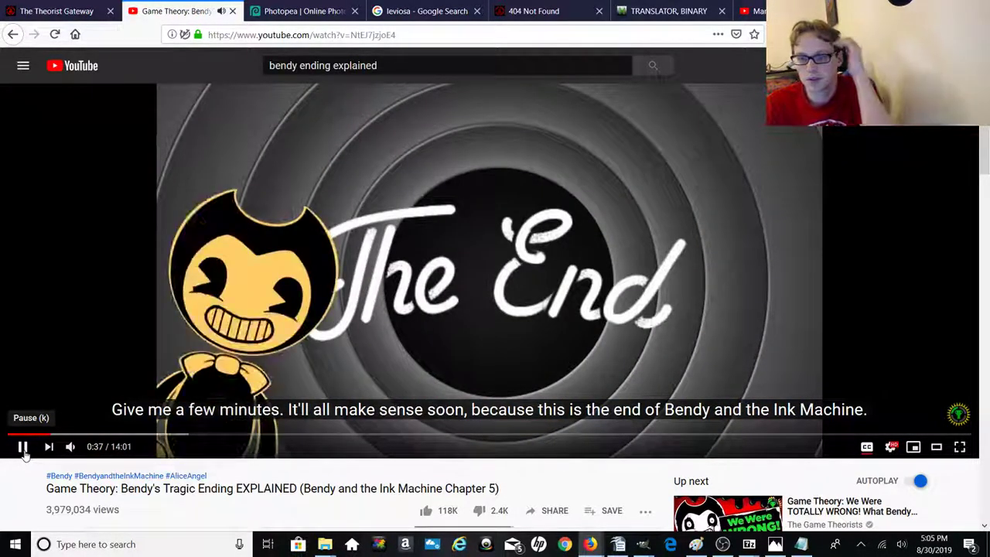
click(23, 449)
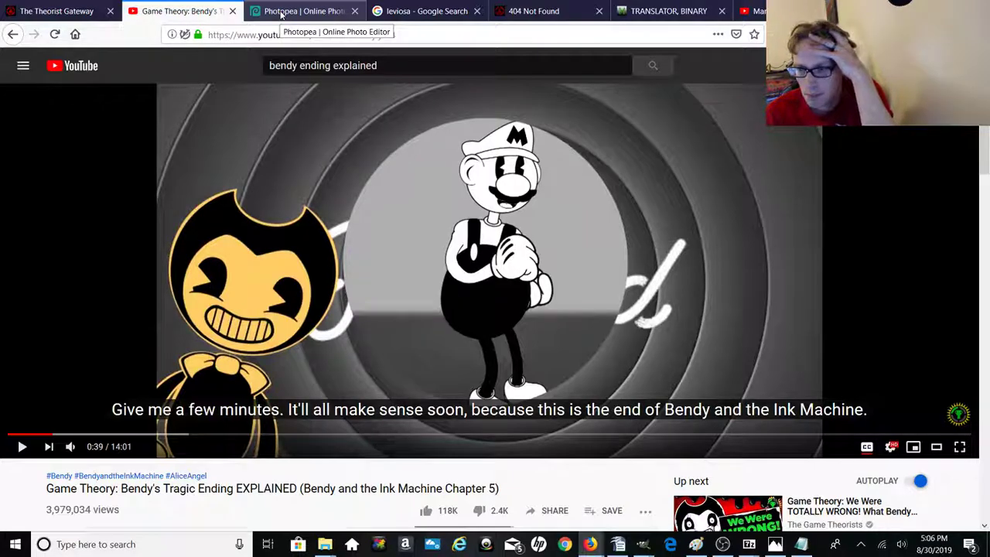
Step: Examine the partial letters and timestamp in gate6key3.psd again alongside the Key 3 page and the paused video
click(282, 13)
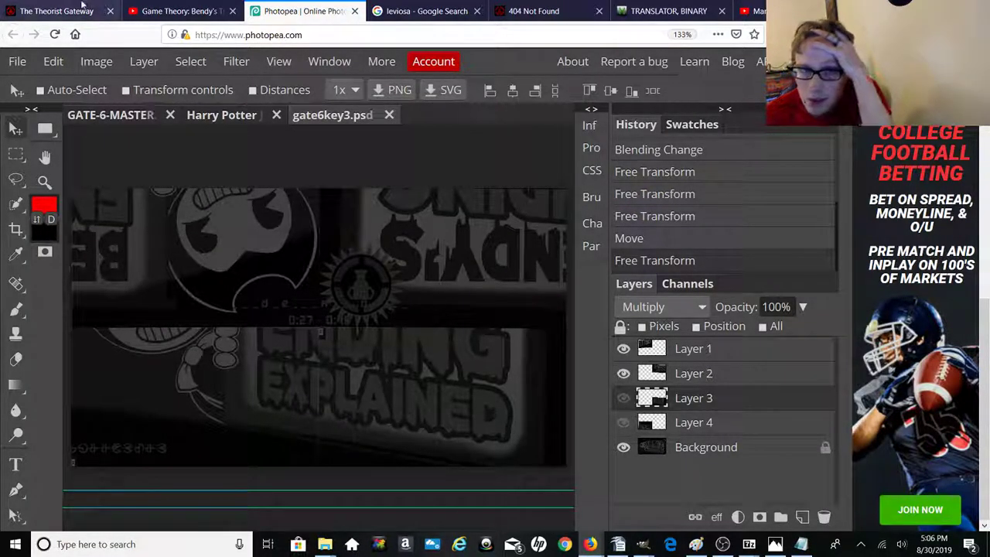
click(58, 11)
click(198, 16)
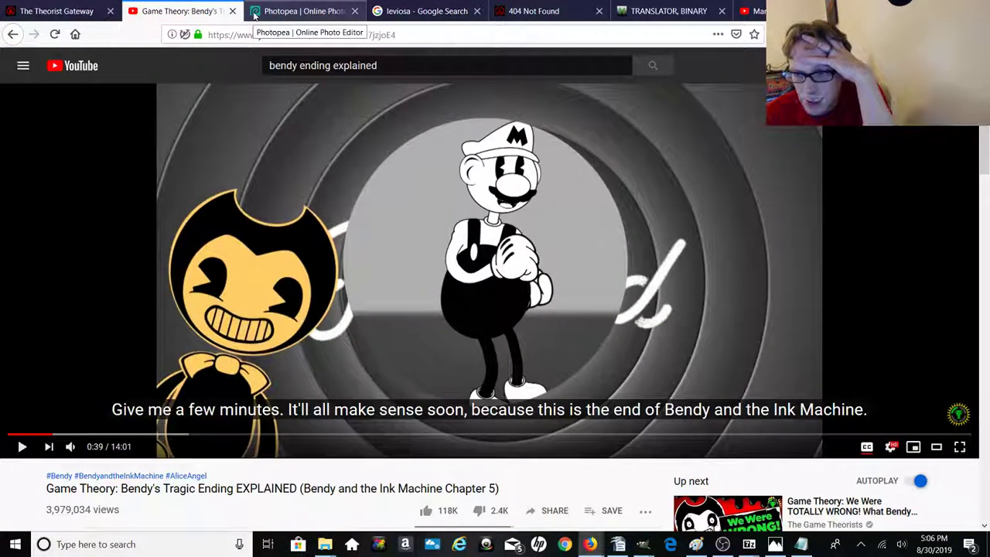
click(255, 14)
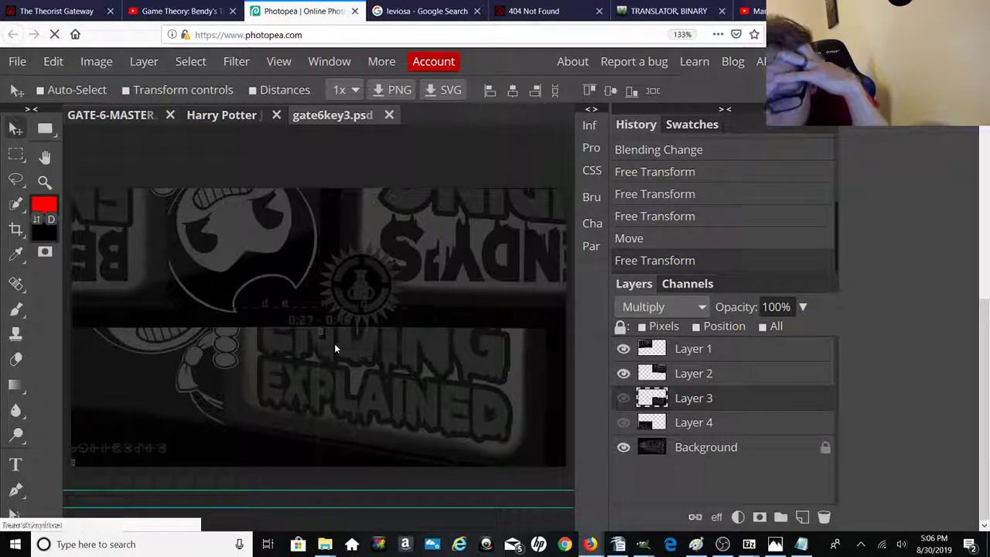
Step: Read Hint 1 on the Key 3 page and close it
click(56, 11)
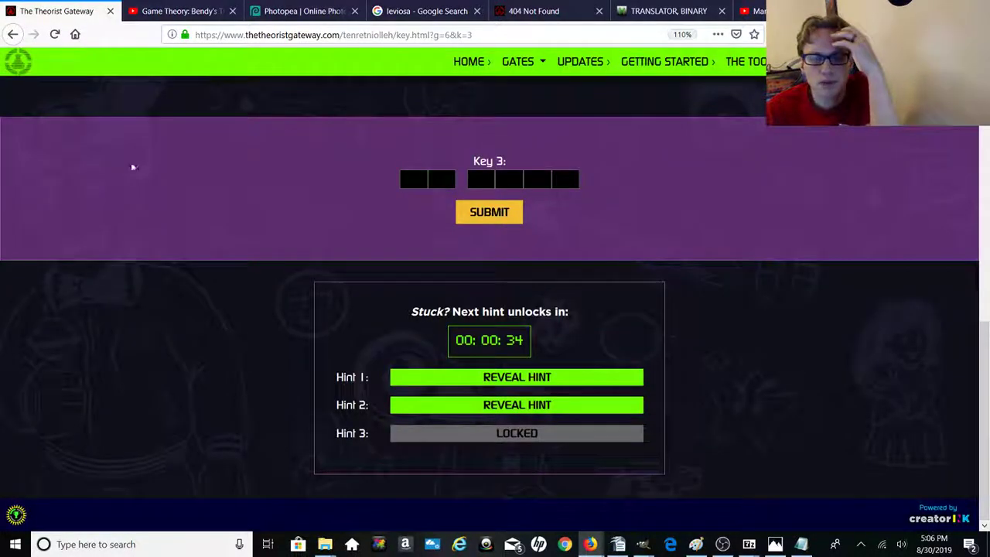
click(456, 376)
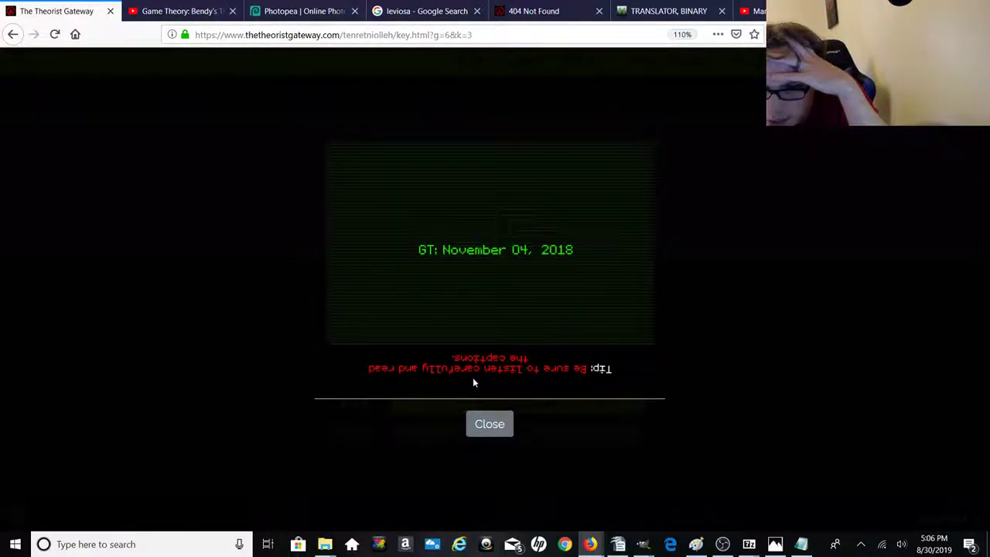
click(500, 432)
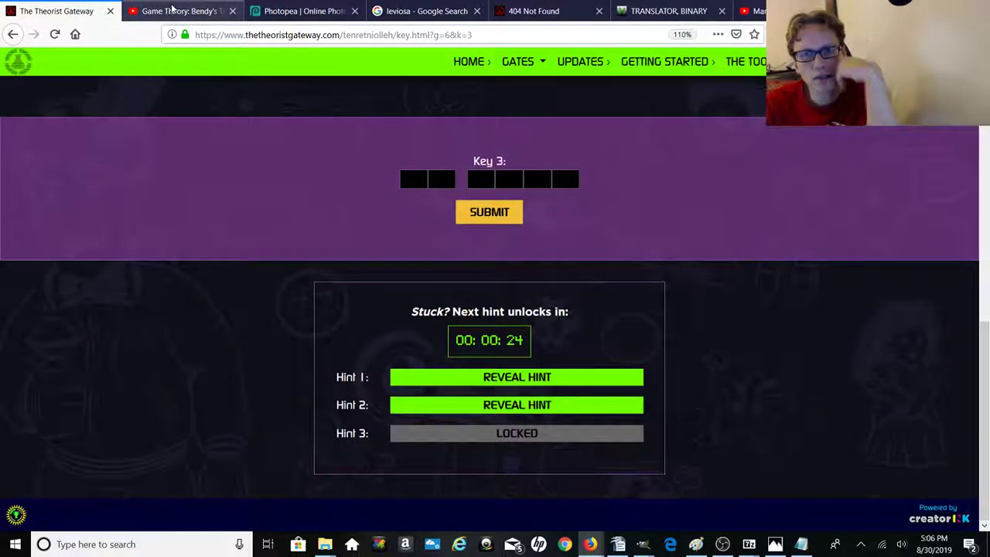
Step: Rewind the Bendy video to 0:24, replay it with captions, and pause at 0:40
click(177, 11)
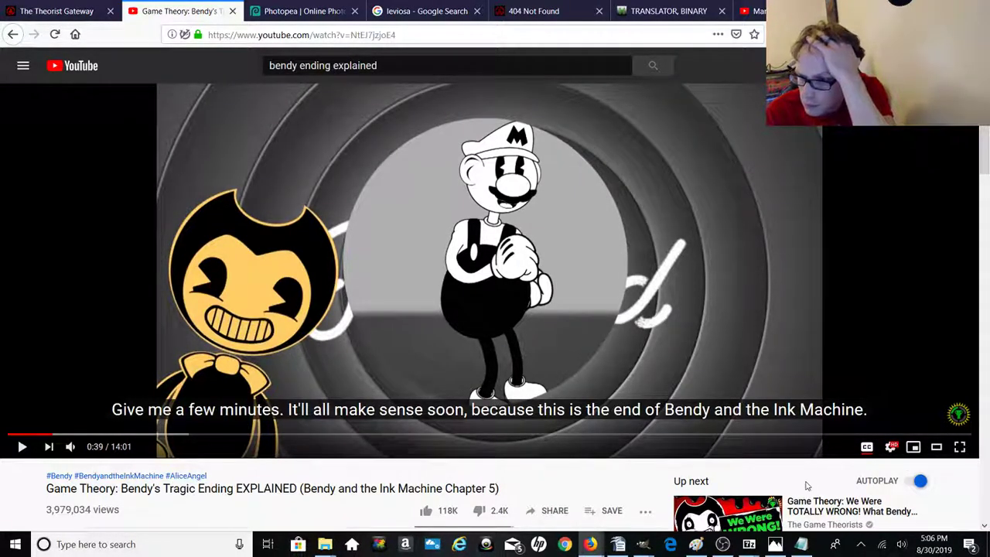
key(Left)
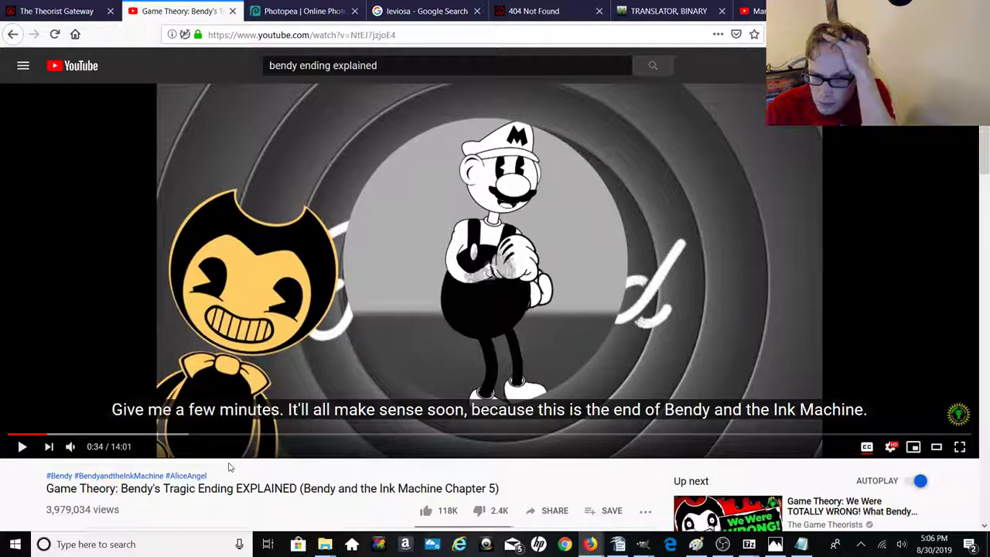
key(Left)
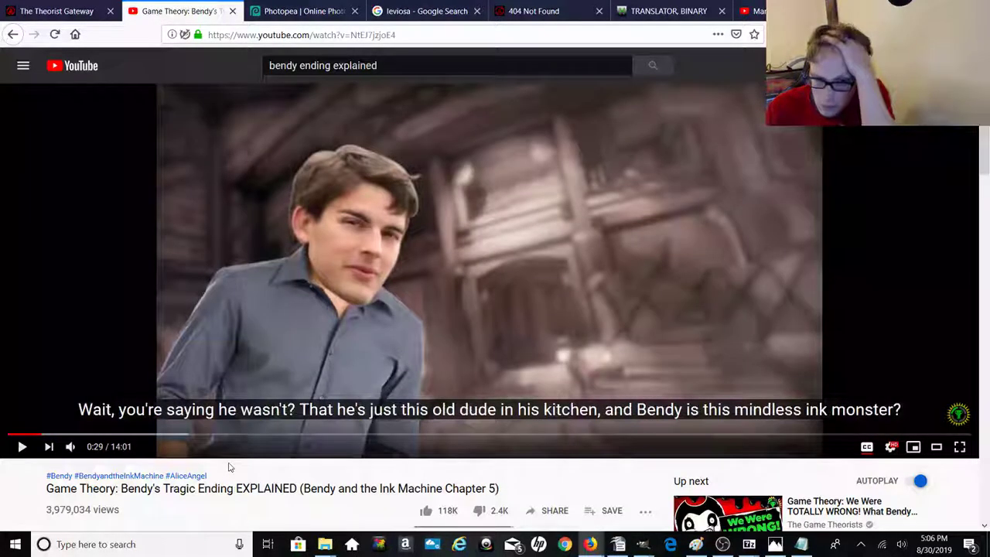
key(Left)
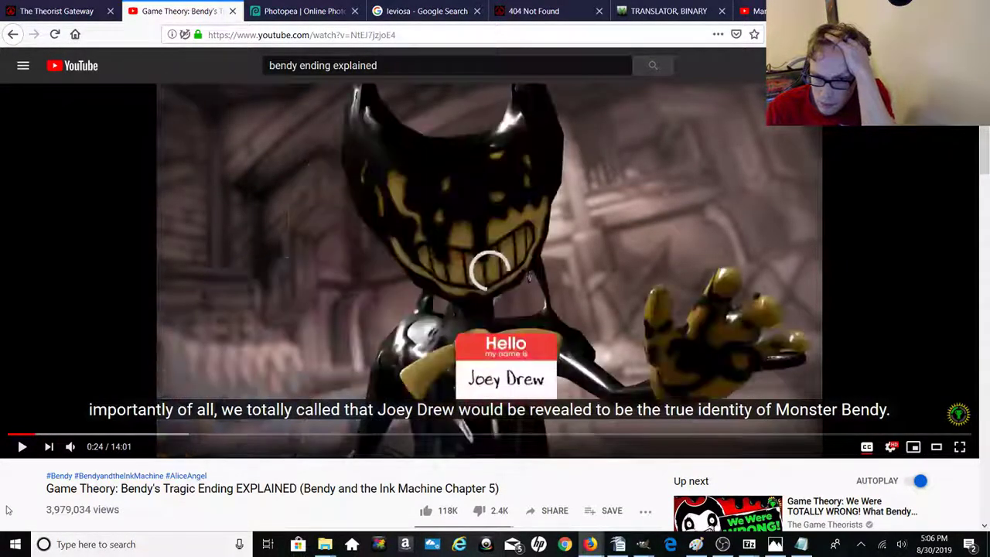
click(23, 447)
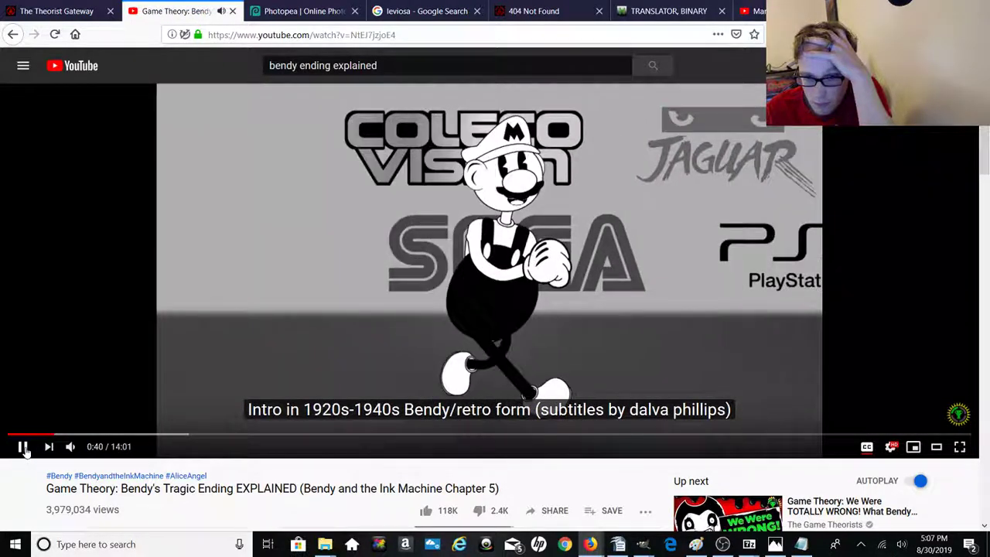
click(23, 448)
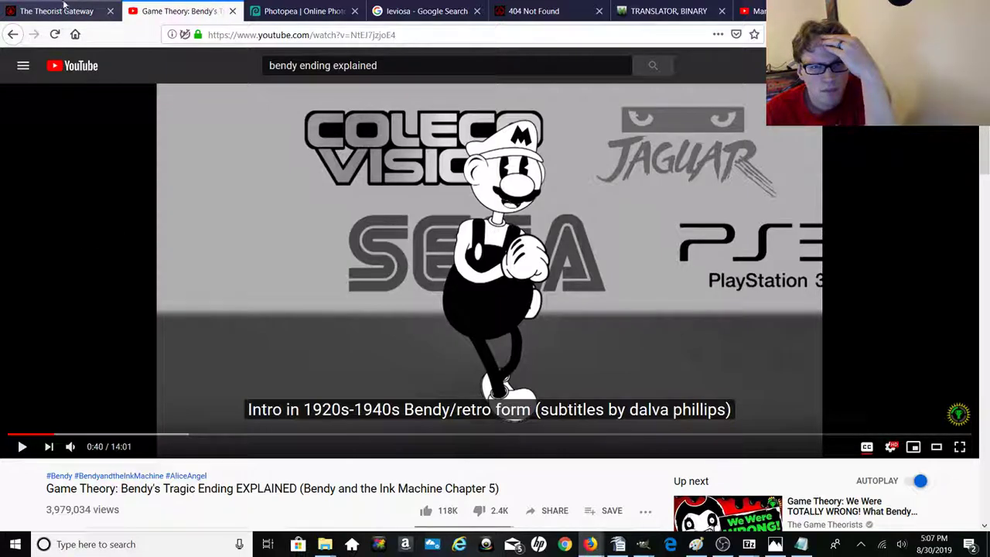
Step: Look over the Key 3 page, the paused video and the leviosa search results, and return to gate6key3.psd in Photopea
click(65, 11)
click(178, 8)
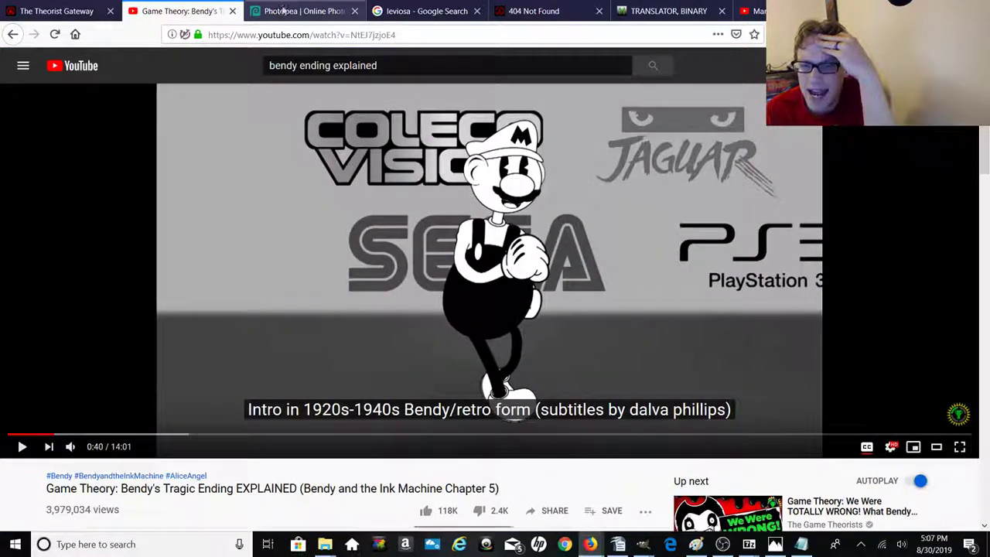
click(421, 11)
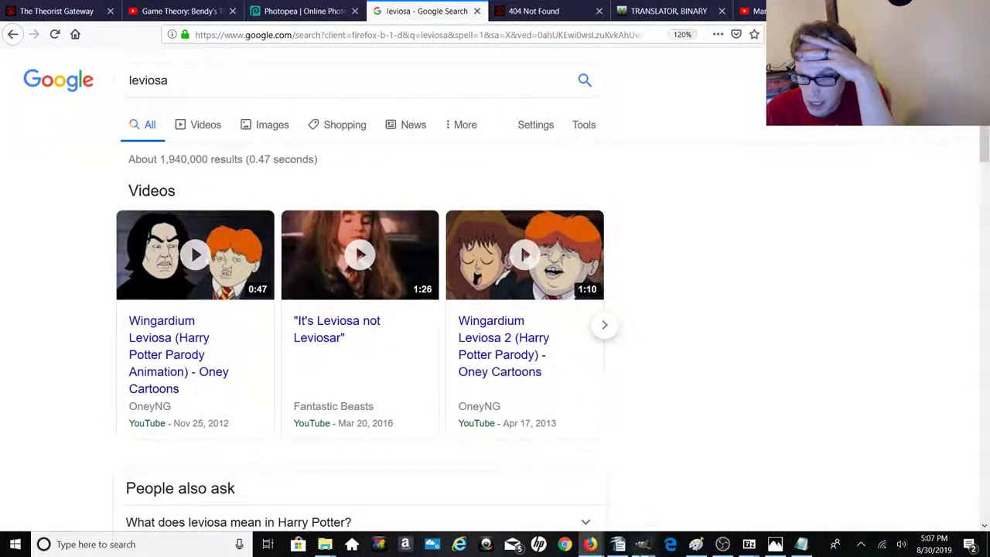
click(302, 11)
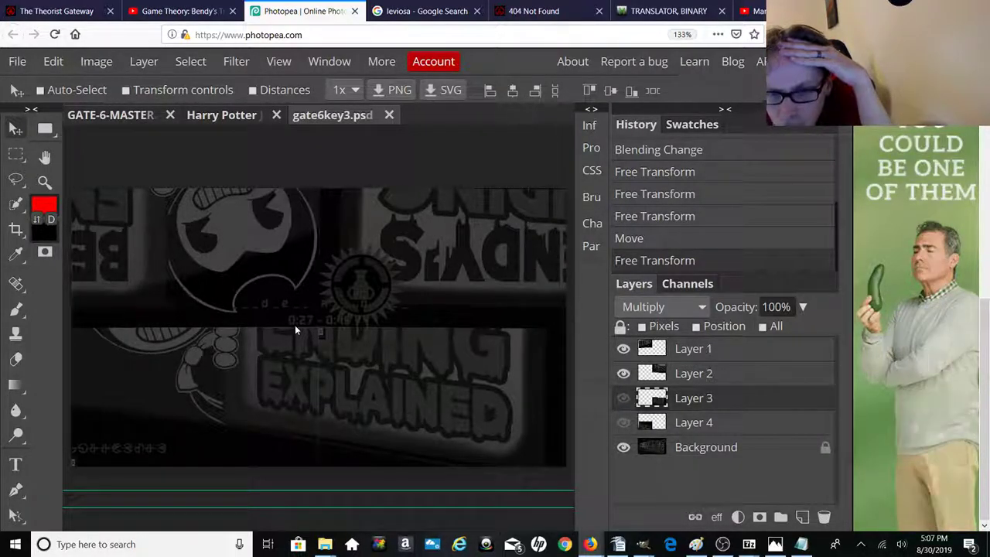
Step: Read Hint 2 on the Key 3 page and close it
click(48, 9)
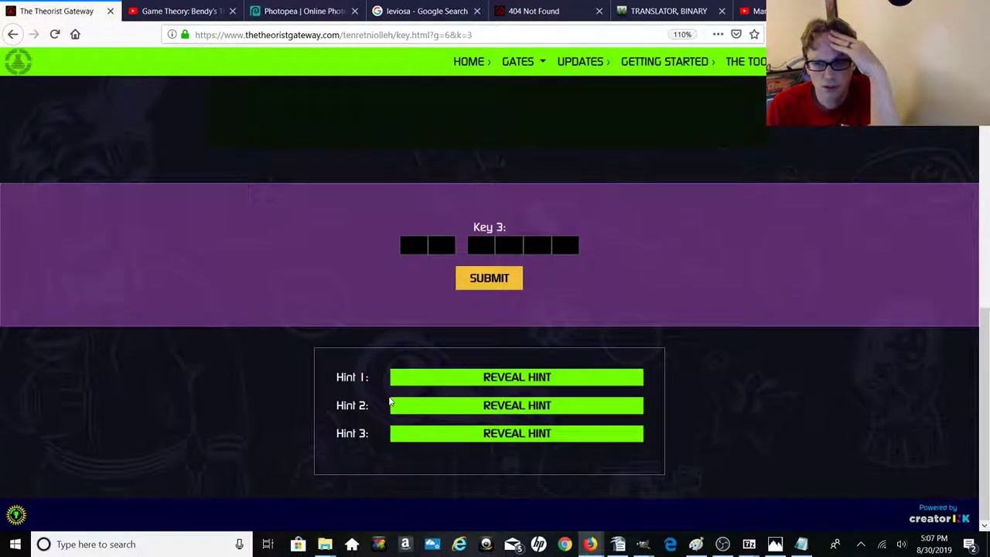
click(426, 412)
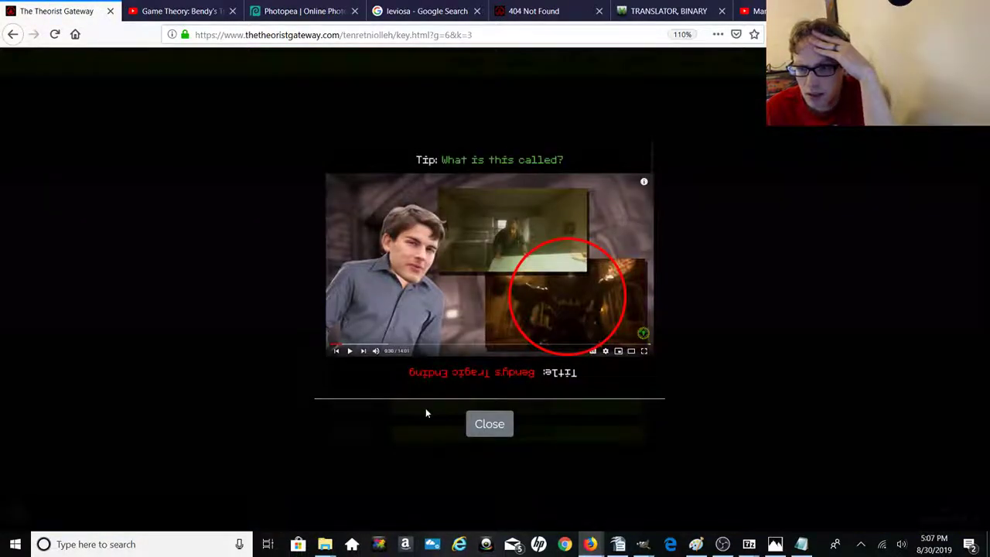
click(484, 425)
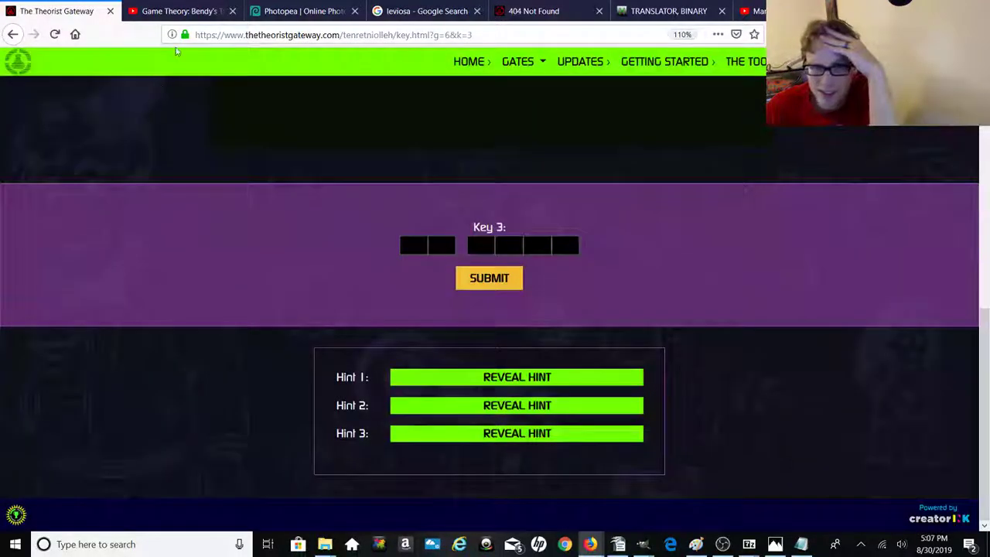
Step: Rewind the paused Bendy video to 0:29 and compare its frame and caption with the Key 3 page and gate6key3.psd
click(188, 12)
click(294, 11)
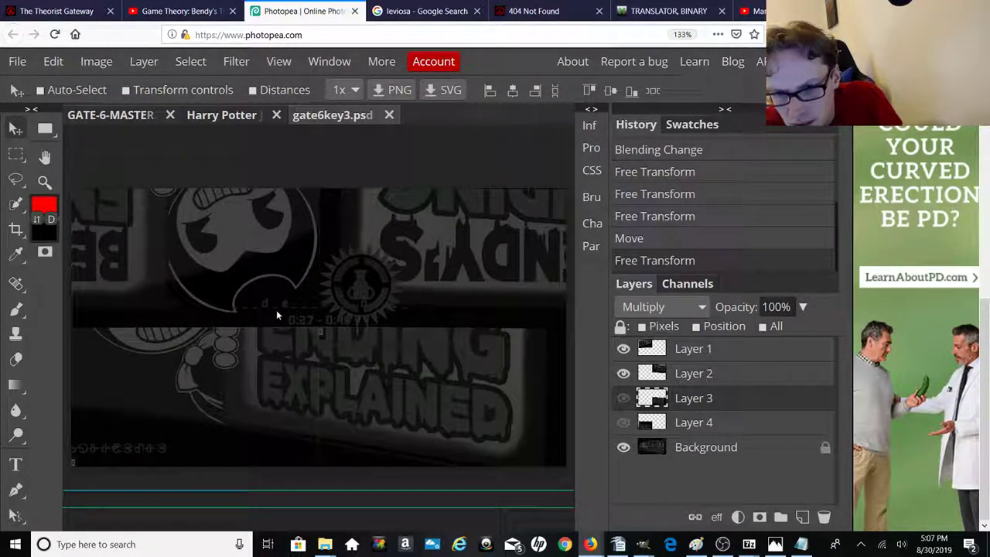
click(61, 11)
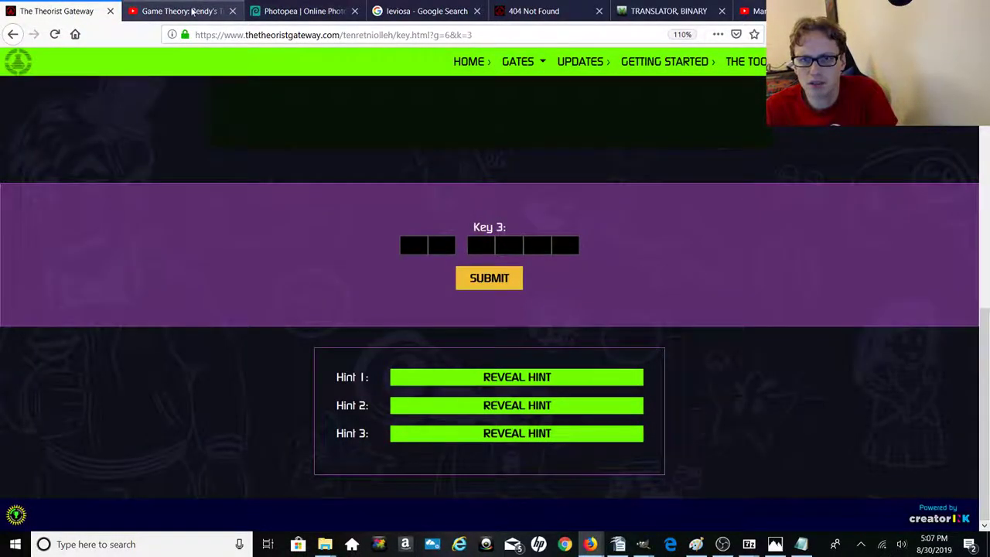
click(181, 11)
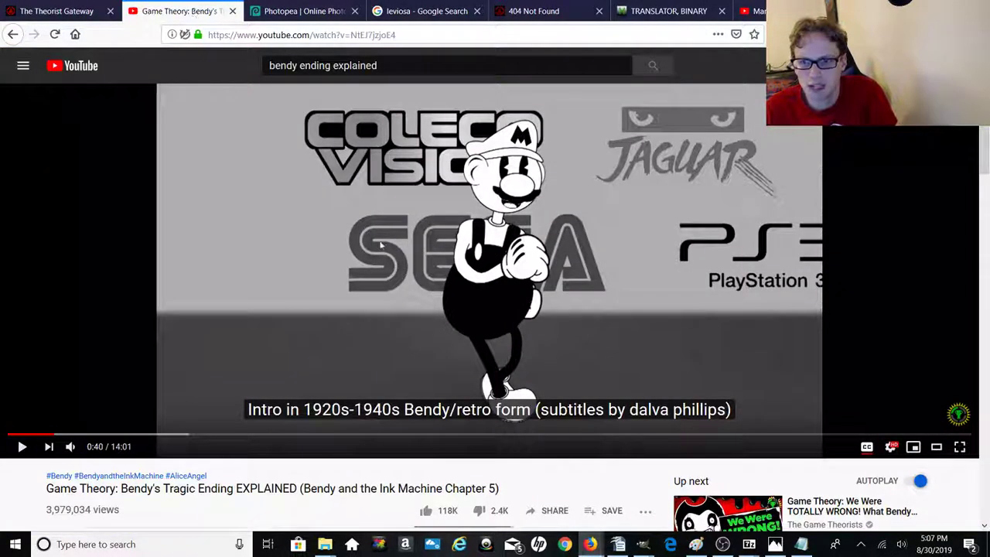
click(44, 435)
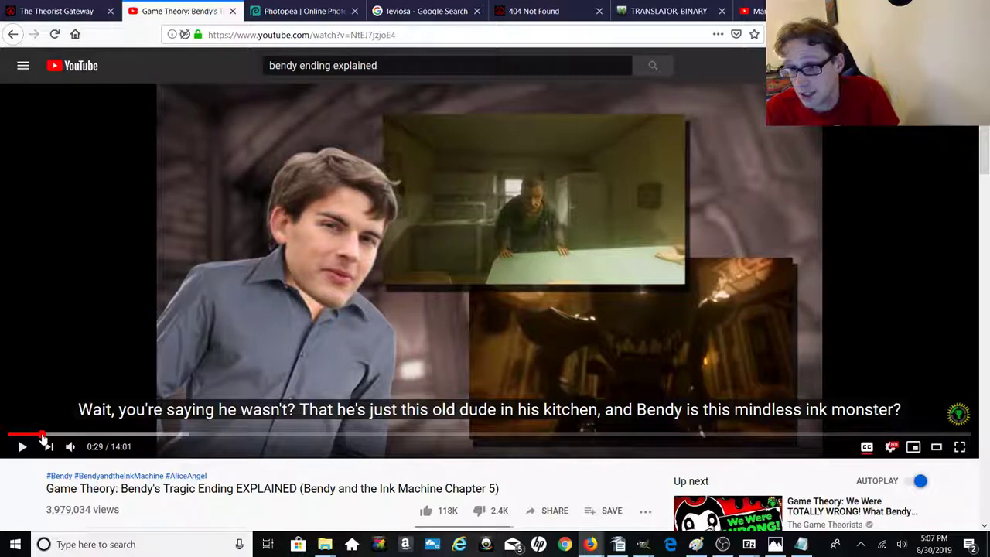
click(58, 10)
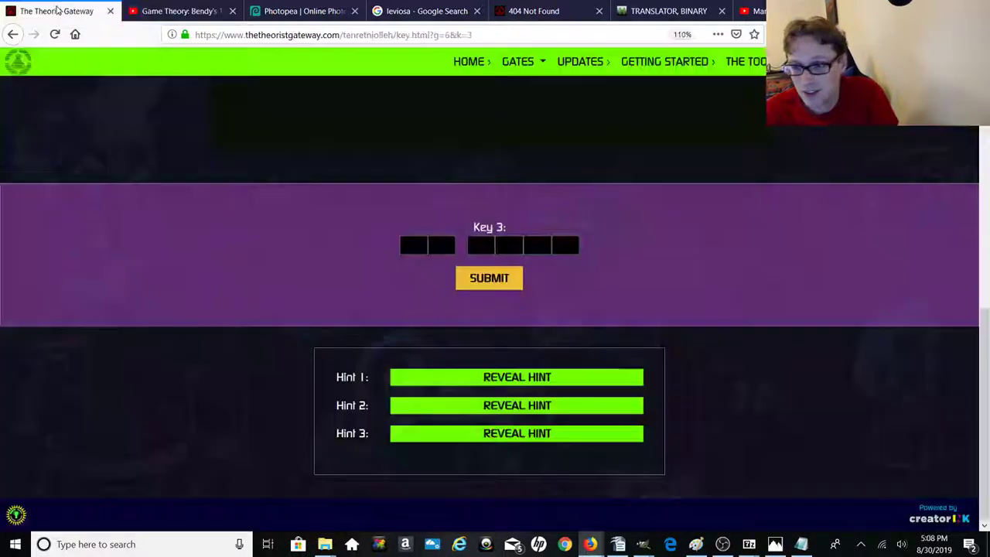
click(177, 11)
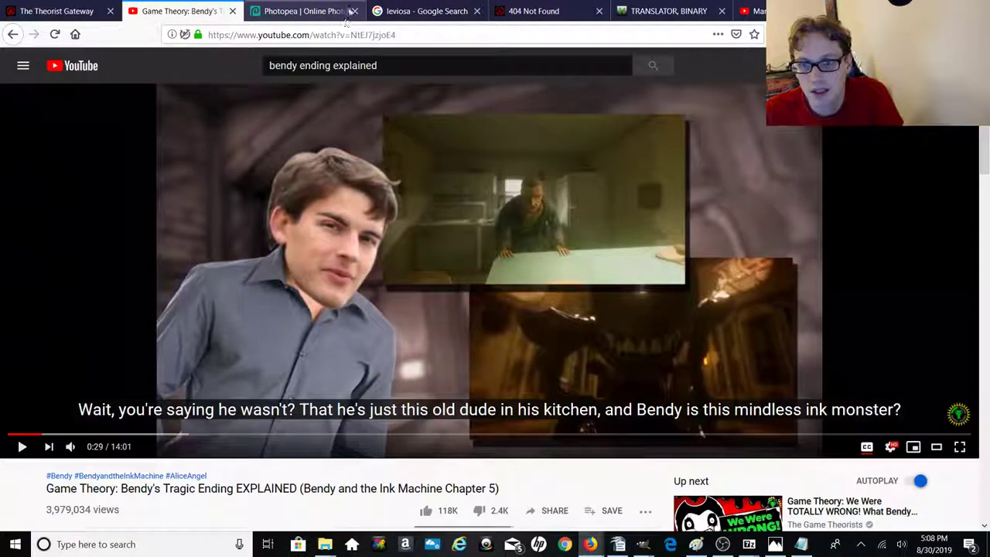
click(321, 11)
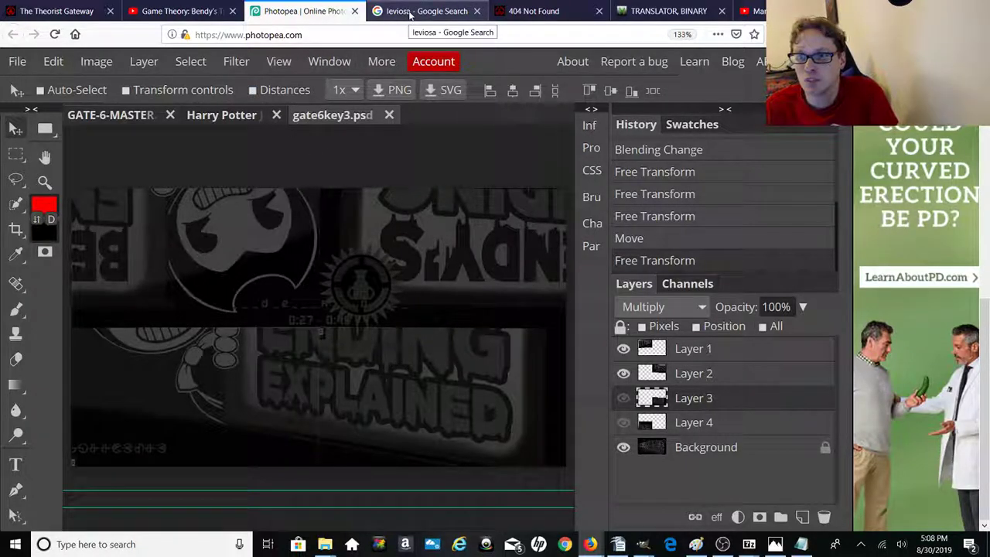
Step: Load unturnnostone.com/mindlessinkmonster in place of the gate6key3.psd address that returned Not Found
click(410, 12)
click(533, 14)
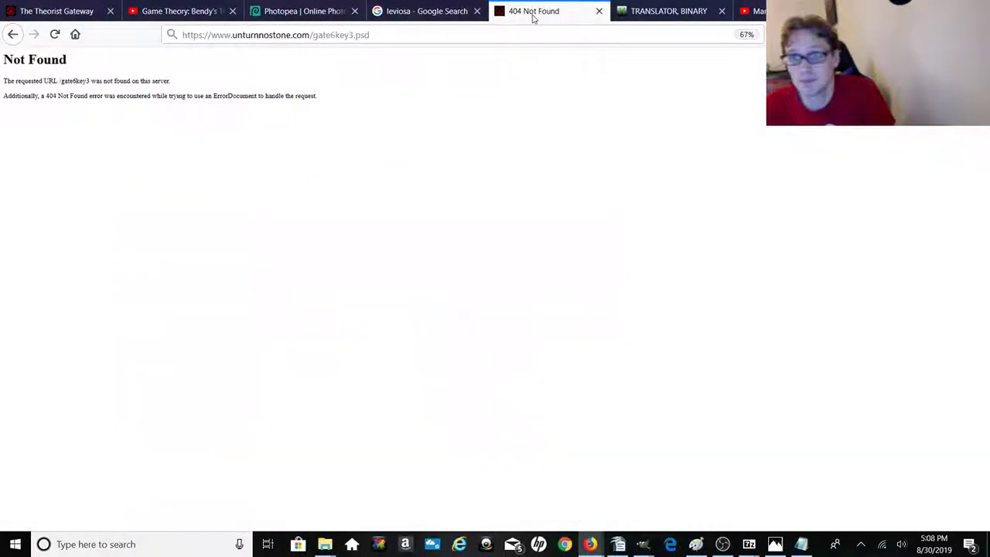
click(382, 34)
drag(382, 35, 323, 36)
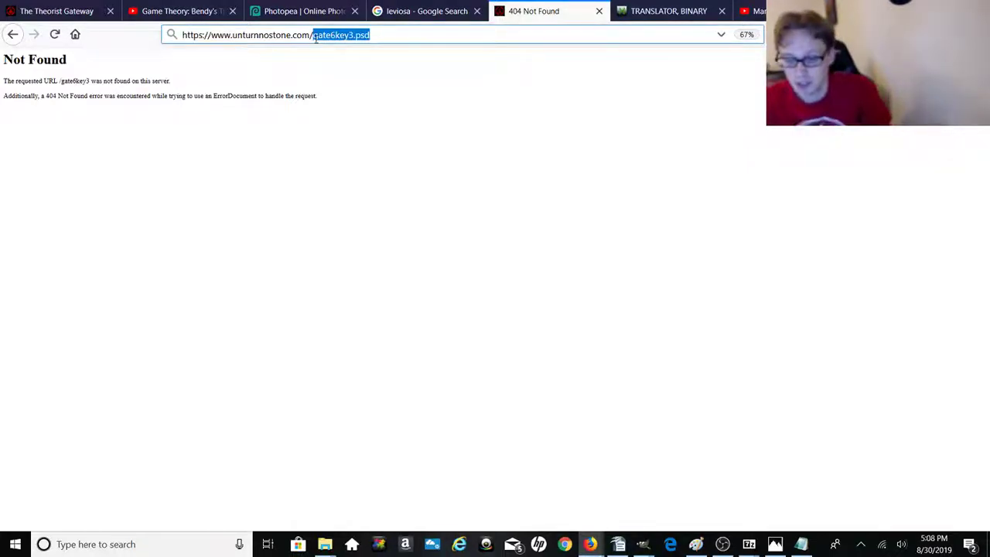
text(mindless)
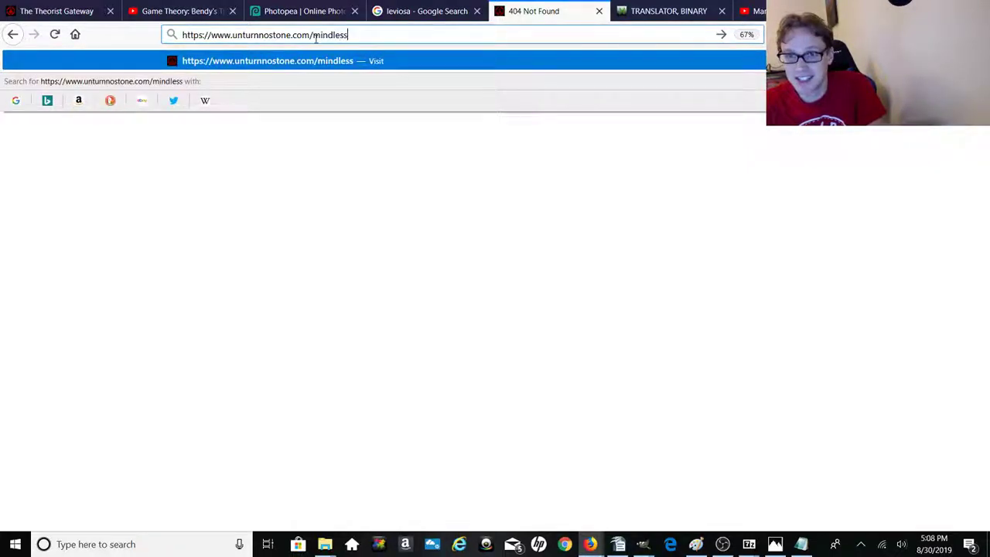
text(inkmonster)
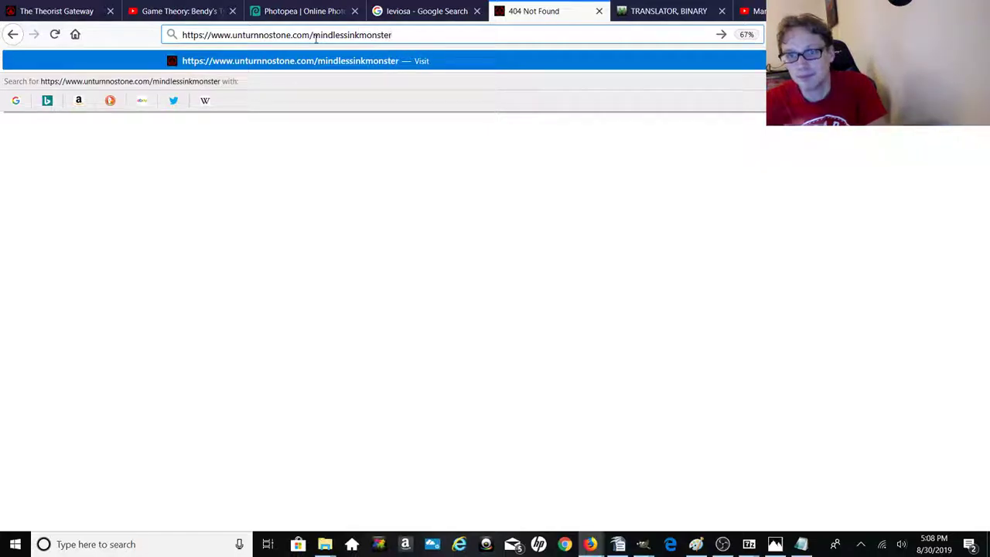
key(Return)
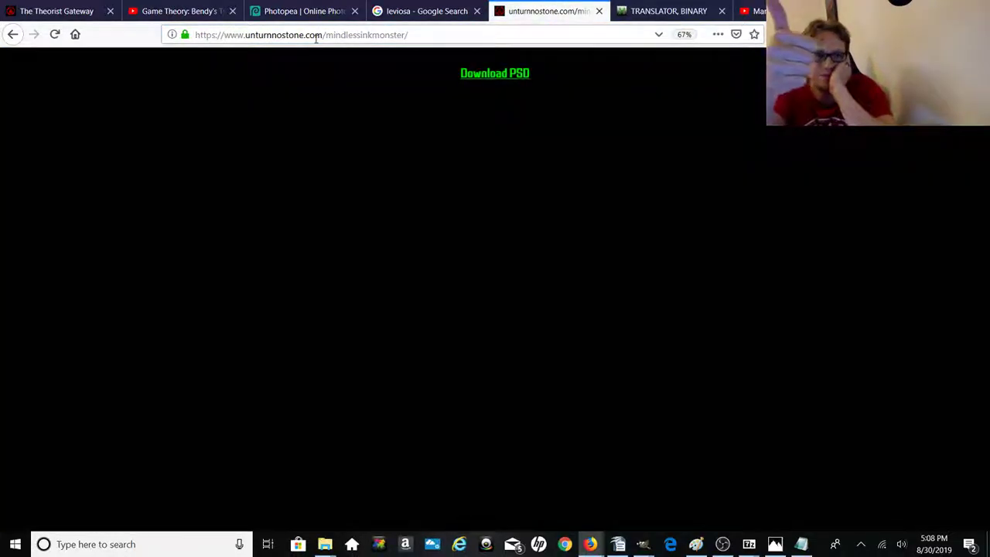
Step: Inspect the page source of the mindlessinkmonster page and check back on the Key 3 page
right_click(467, 111)
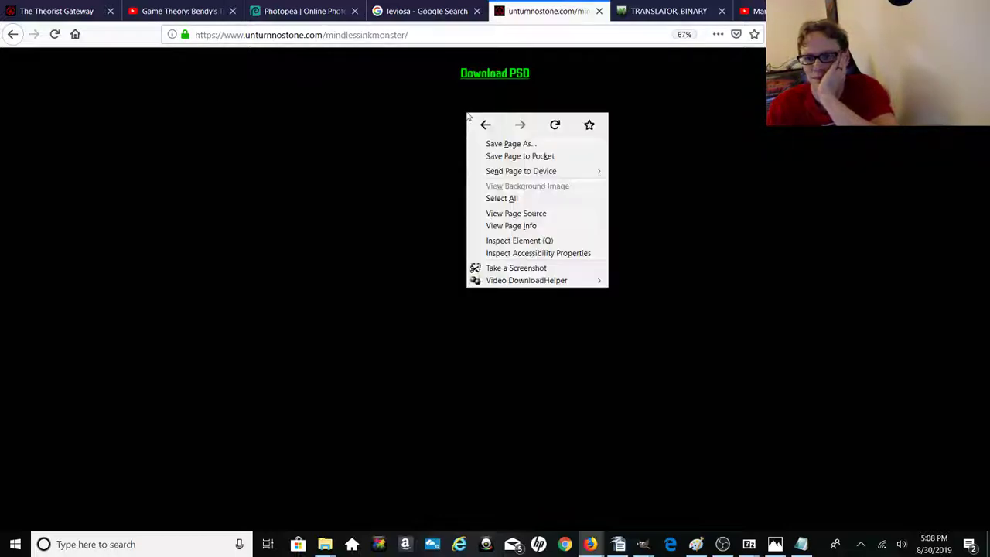
click(554, 220)
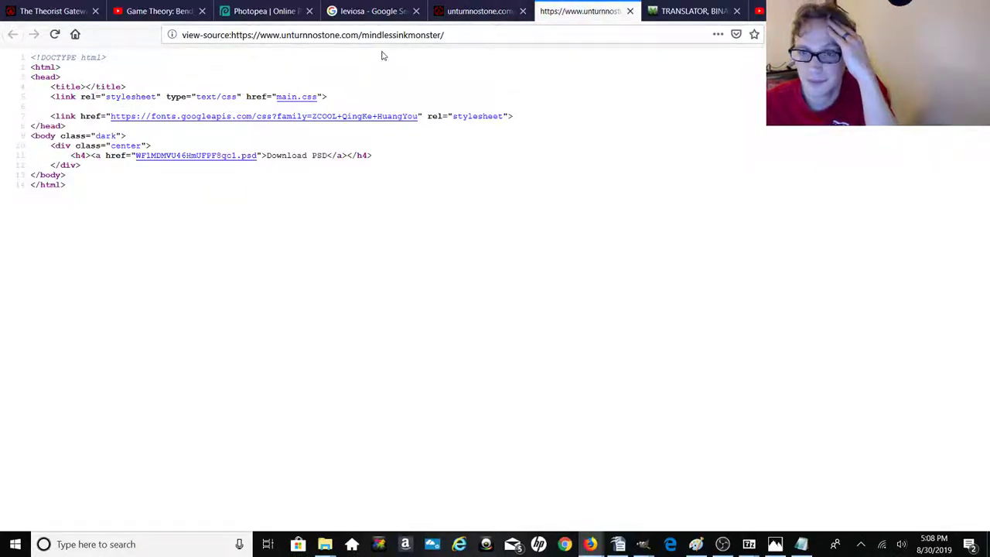
click(64, 10)
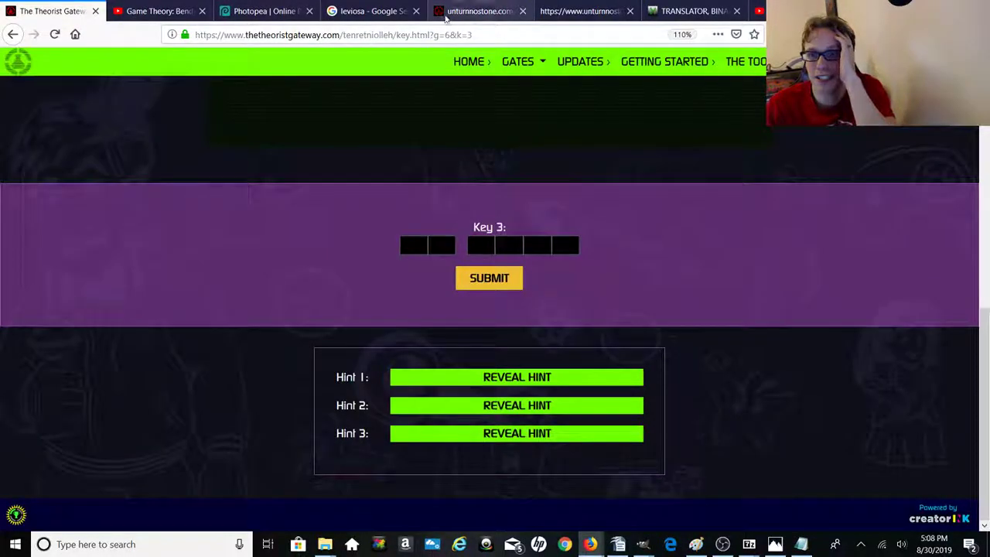
Step: Download the PSD offered on the mindlessinkmonster page and save the file
click(468, 13)
click(481, 75)
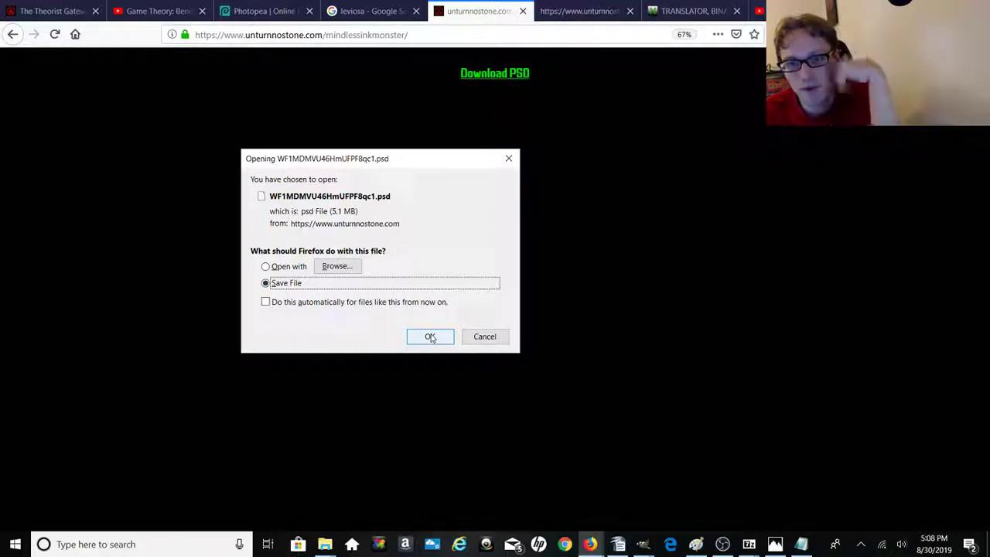
click(430, 338)
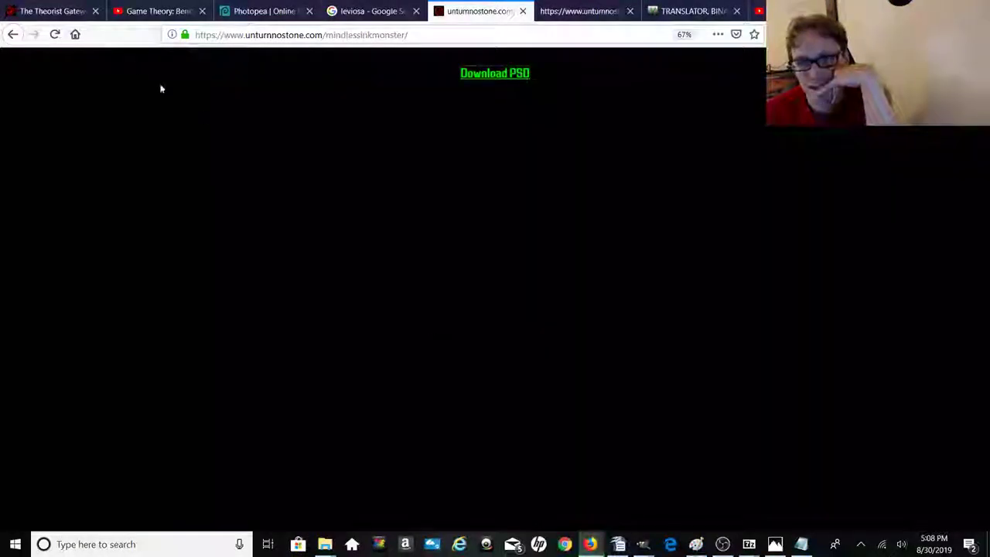
Step: Close gate6key3.psd in Photopea, discarding its unsaved changes
click(306, 4)
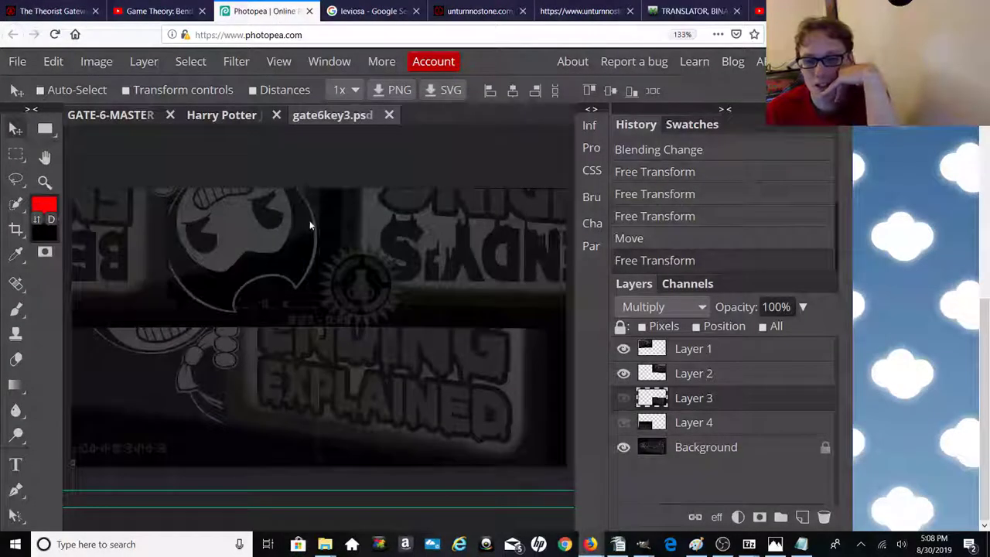
click(389, 115)
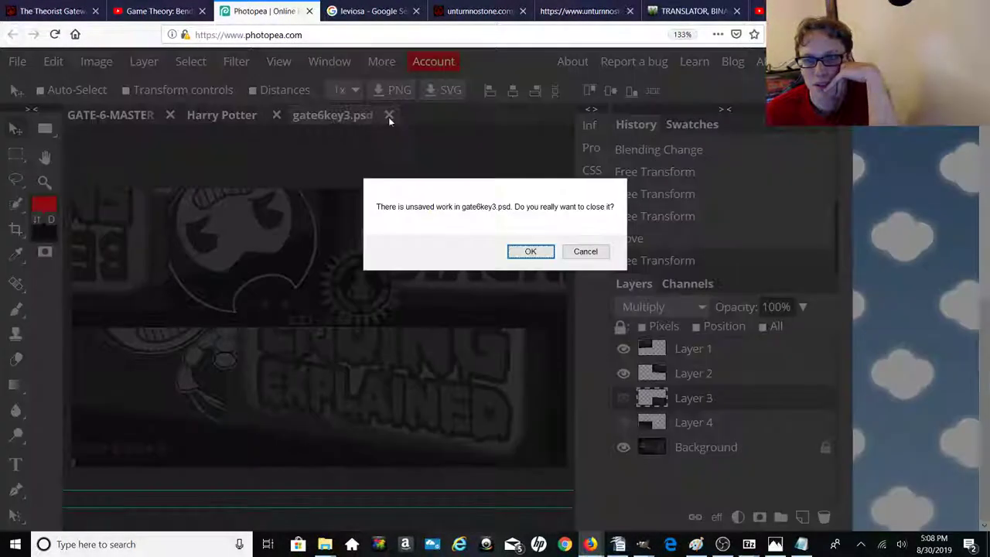
click(526, 252)
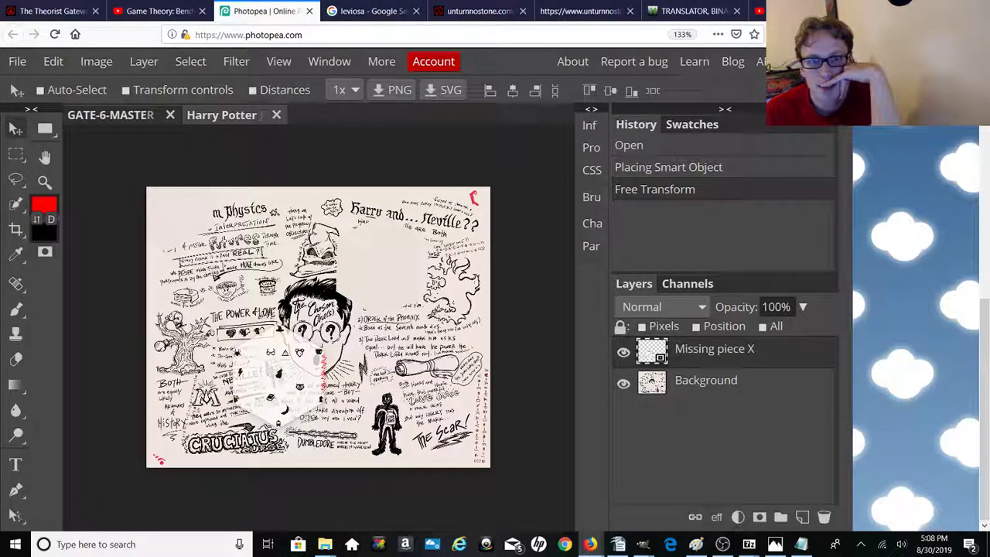
Step: Open the downloaded WF1MDMVU46HmUFPF8qc1.psd in Photopea from the Downloads folder
click(17, 61)
right_click(36, 122)
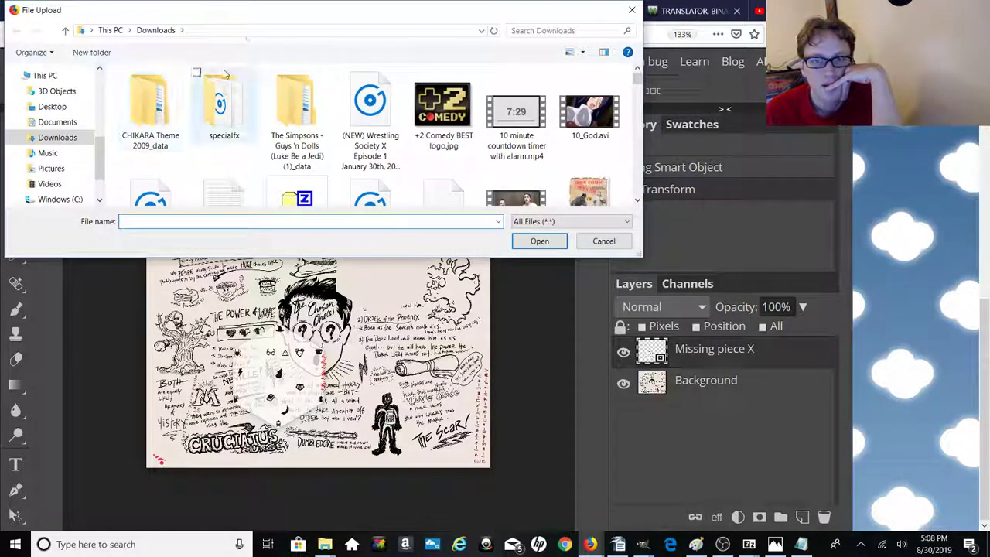
drag(252, 12, 0, 15)
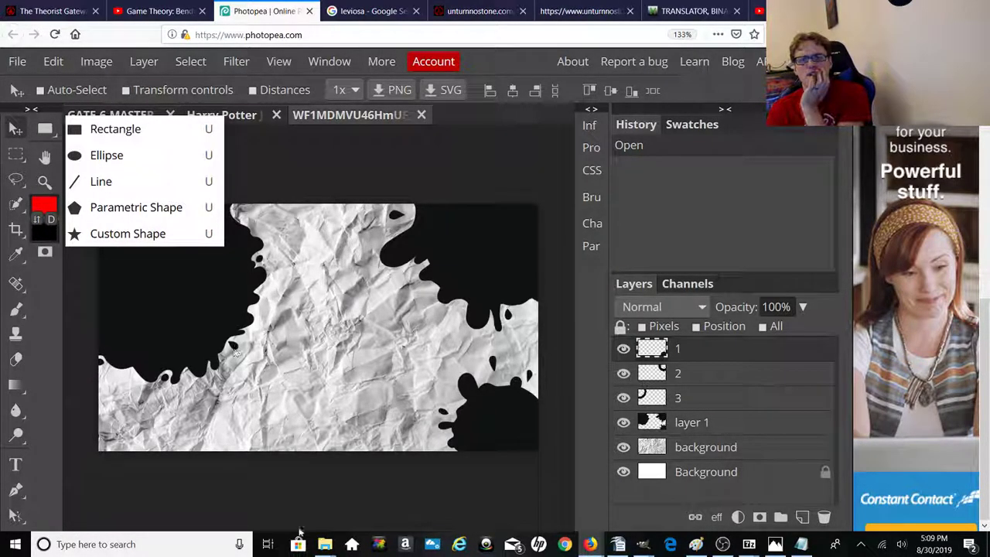
click(299, 495)
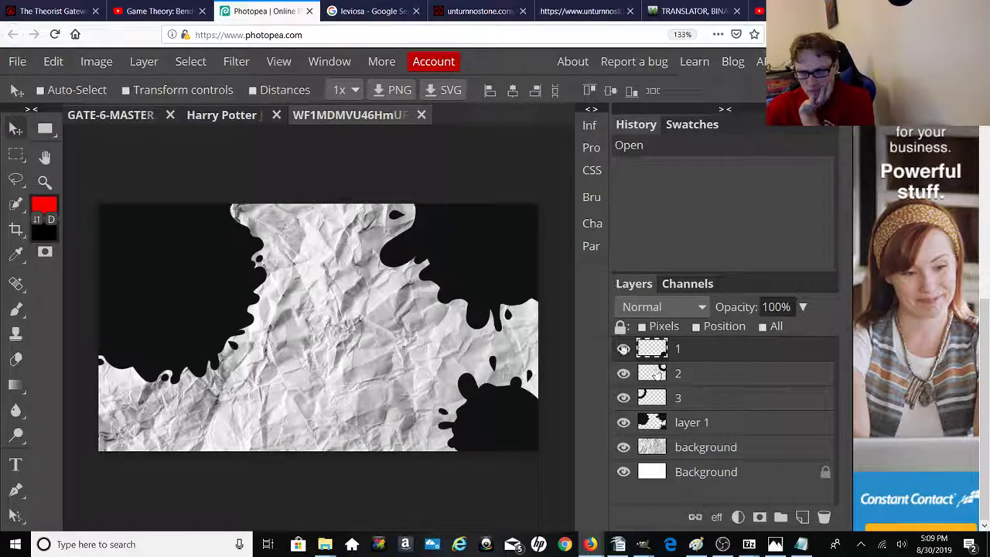
Step: Hide the ink-splatter layer named "layer 1" to expose the shapes beneath it
click(623, 349)
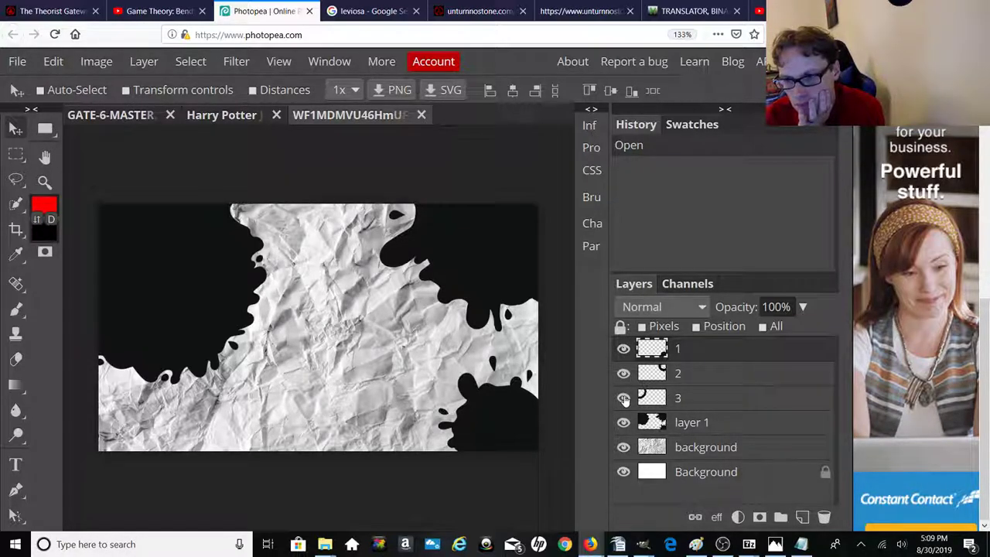
click(624, 423)
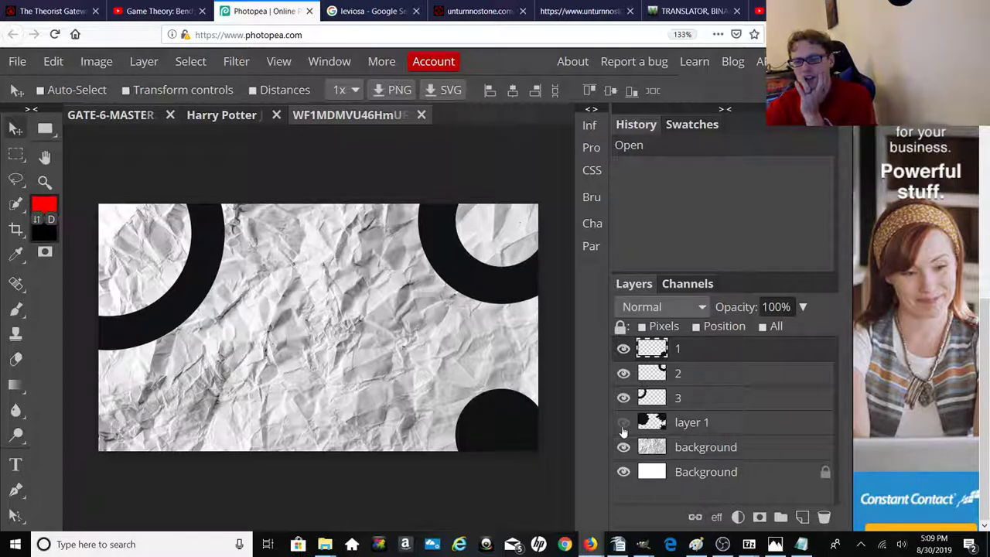
click(623, 425)
click(623, 426)
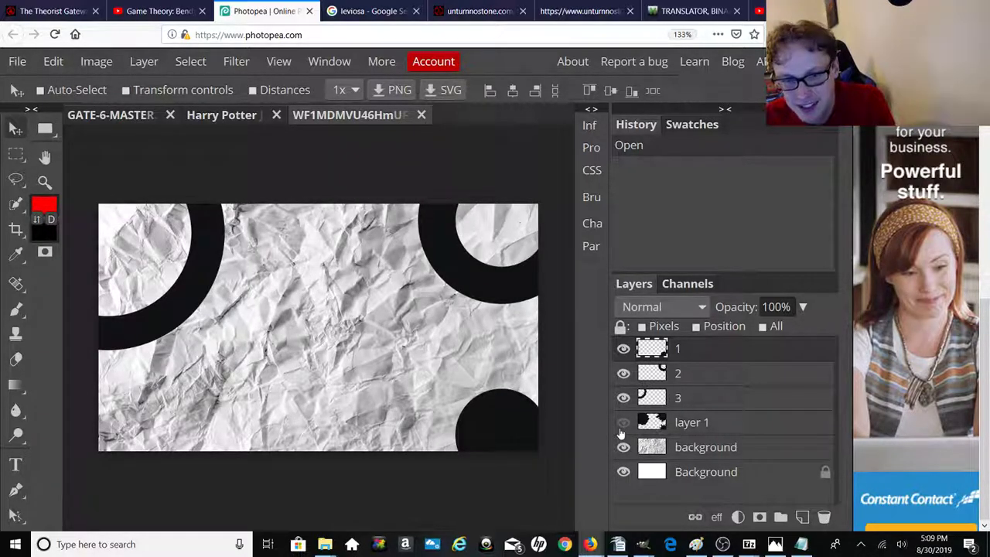
Step: Switch layers 3, 2 and 1 off and back on one at a time to identify each layer's shape
click(623, 399)
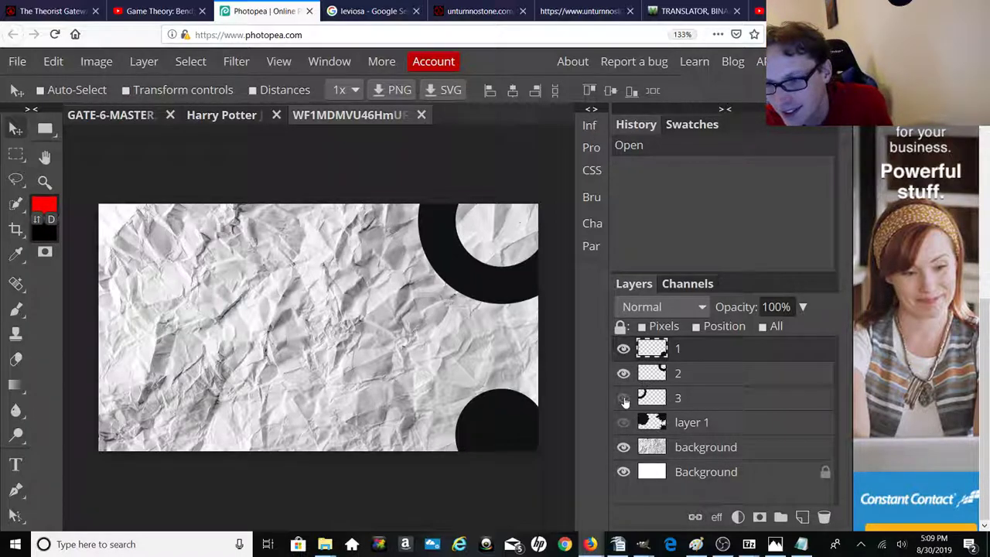
click(623, 398)
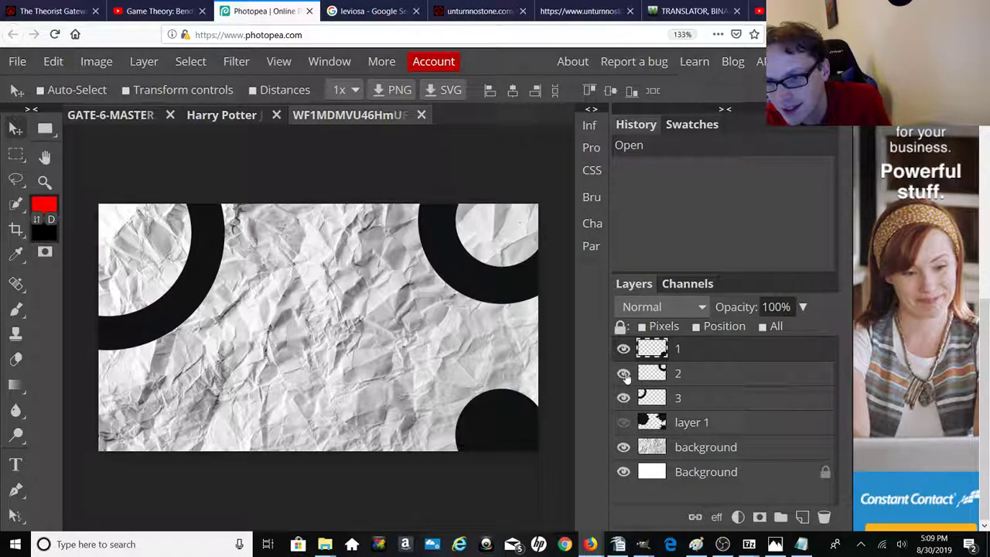
click(624, 374)
click(623, 374)
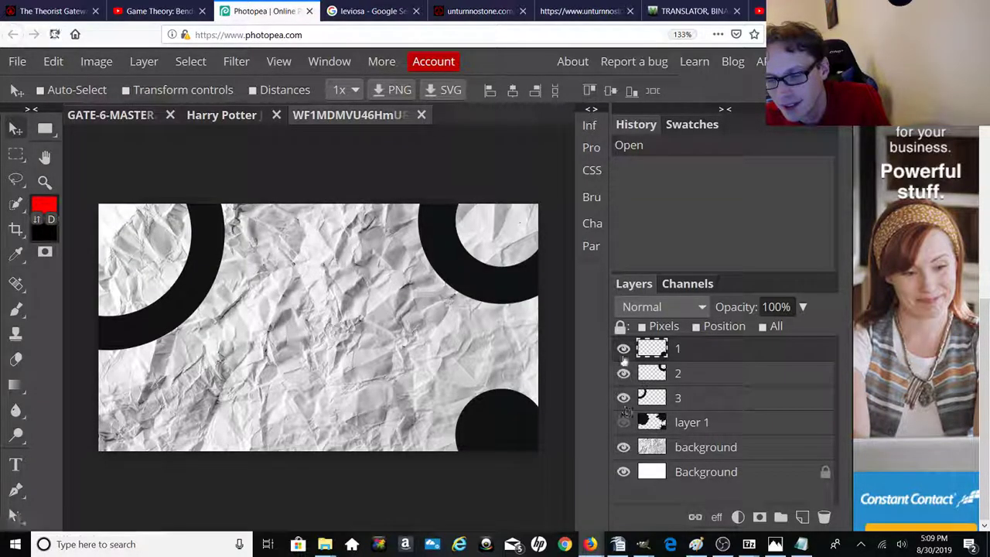
click(624, 350)
click(624, 350)
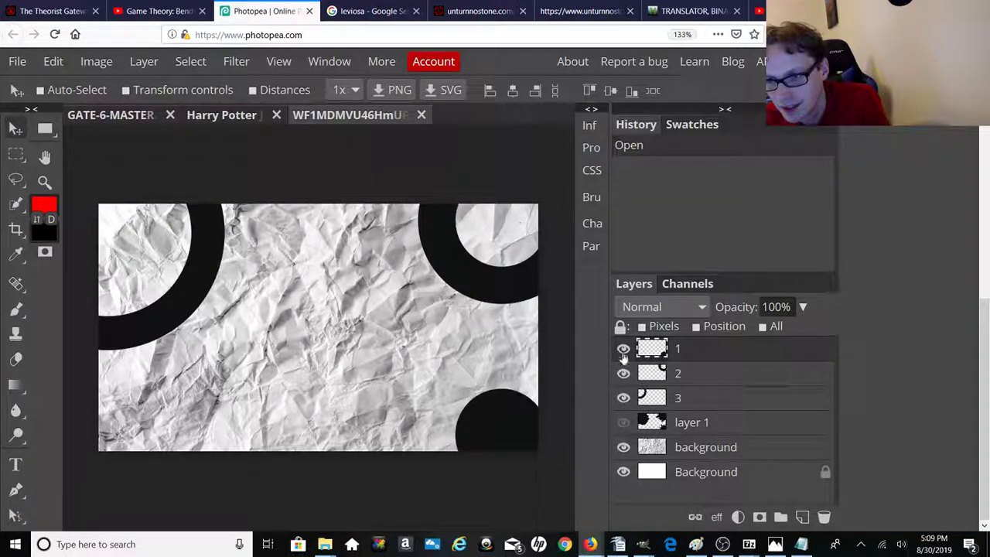
Step: Hide the crumpled-paper "background" layer and check the white Background layer by switching it off and back on
click(623, 447)
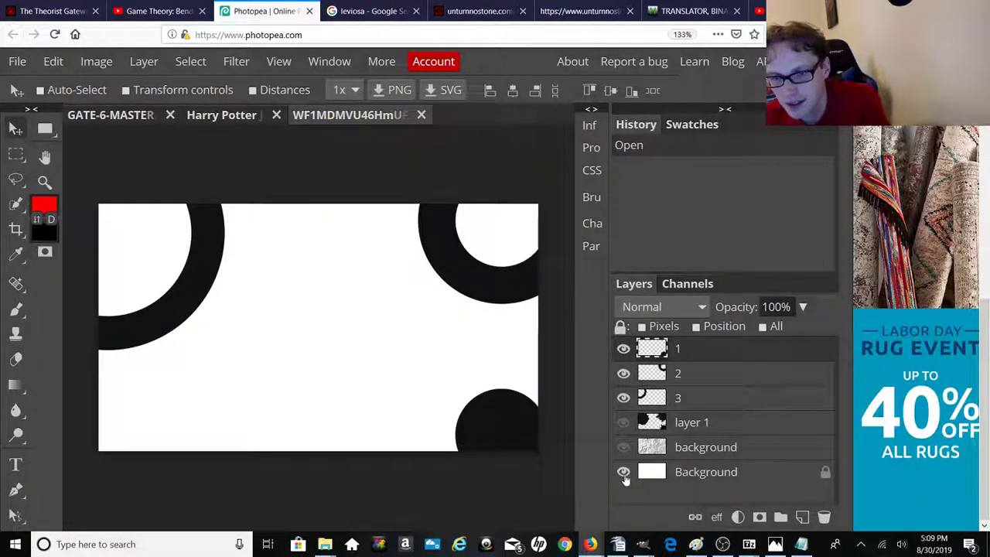
click(625, 475)
click(623, 474)
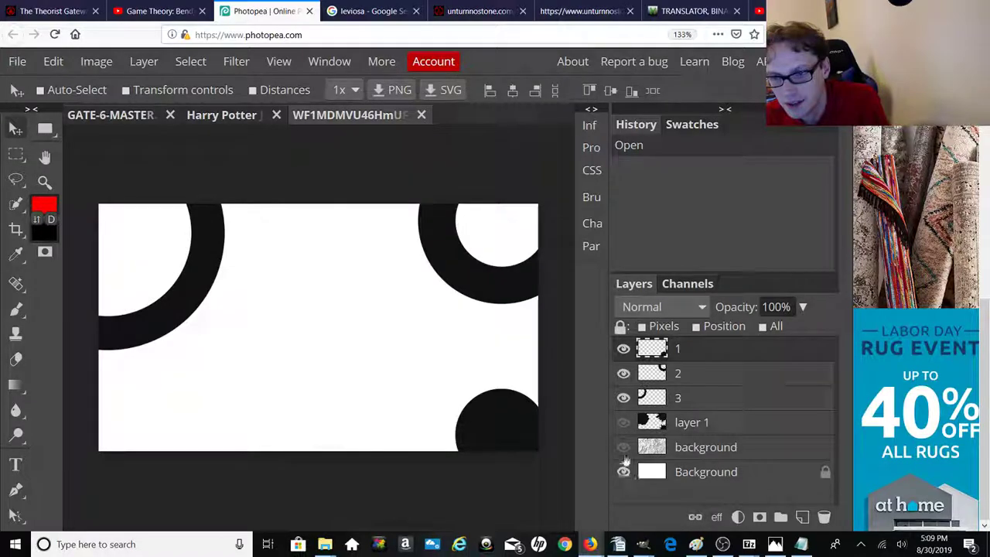
Step: Show the crumpled-paper "background" layer again and check the ink-splatter "layer 1" by switching it on and back off
click(624, 448)
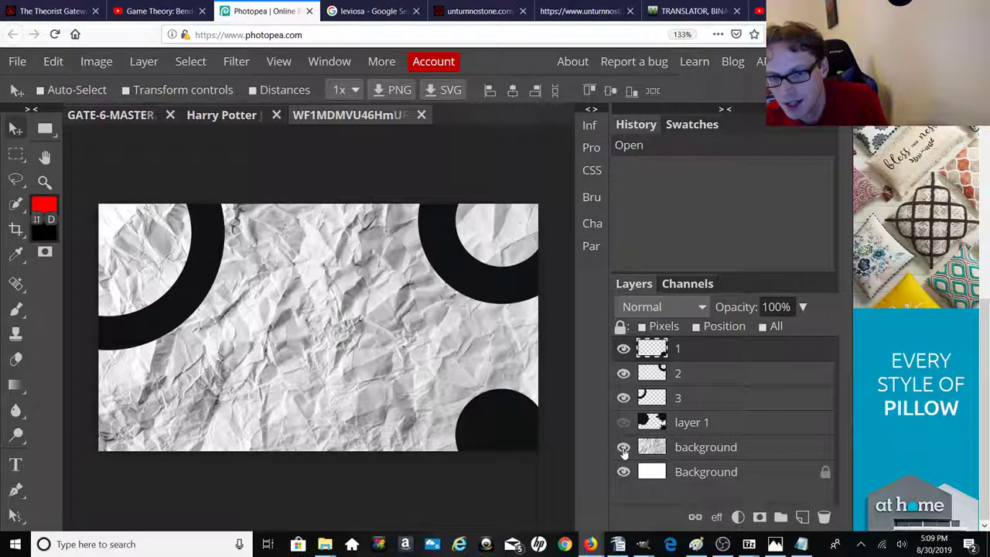
click(624, 423)
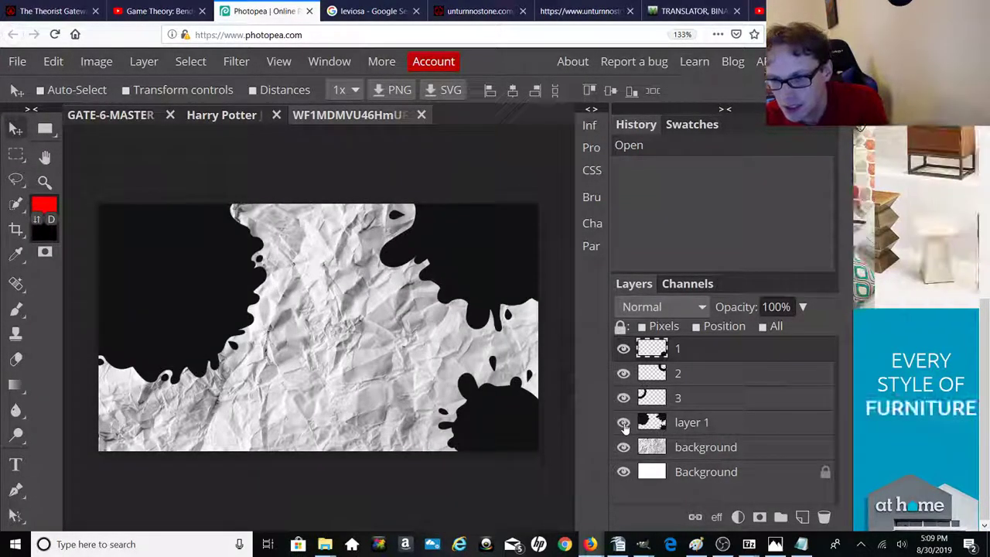
click(623, 423)
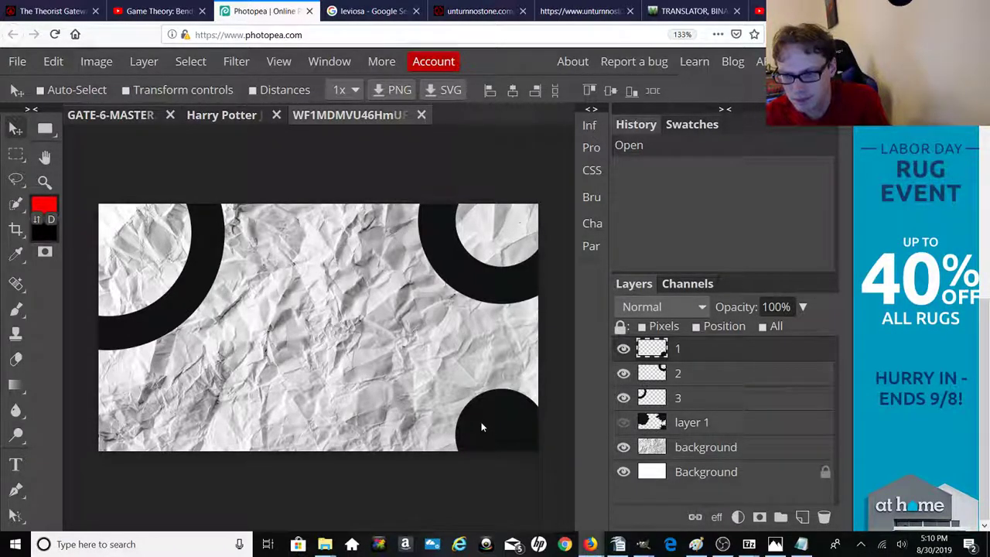
Step: Move the shapes of layers 1, 2 and 3 to the canvas centre, nesting the solid circle and both rings concentrically
drag(485, 425, 315, 326)
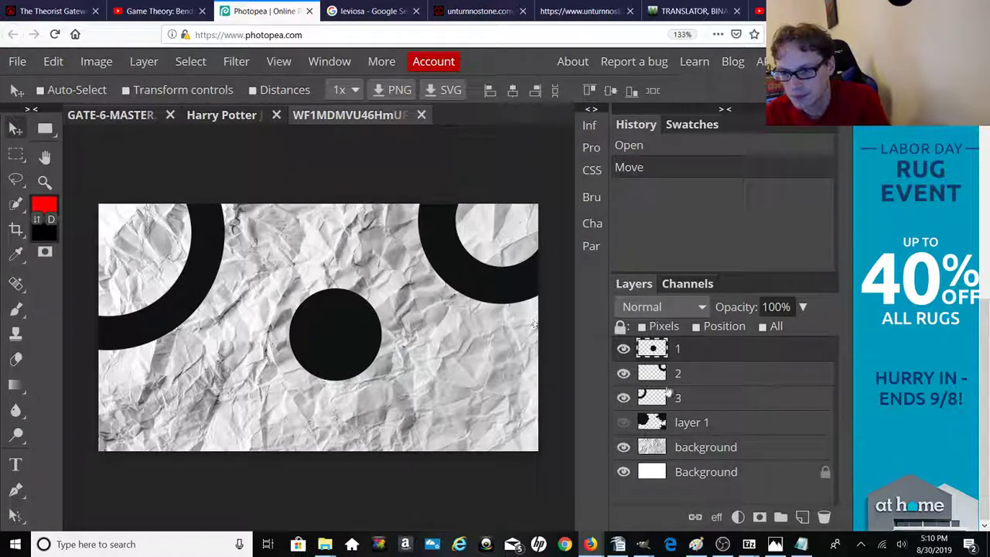
click(654, 374)
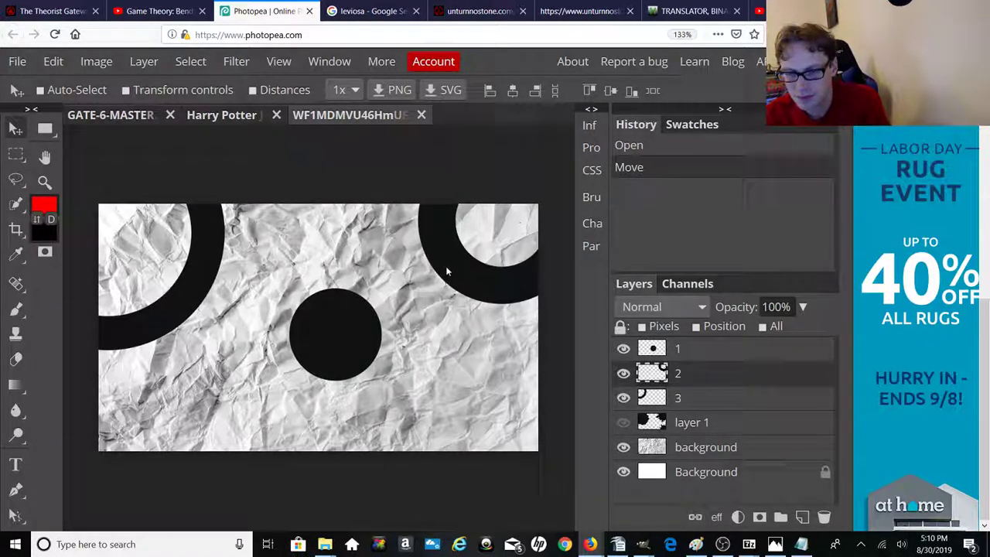
drag(446, 271, 282, 383)
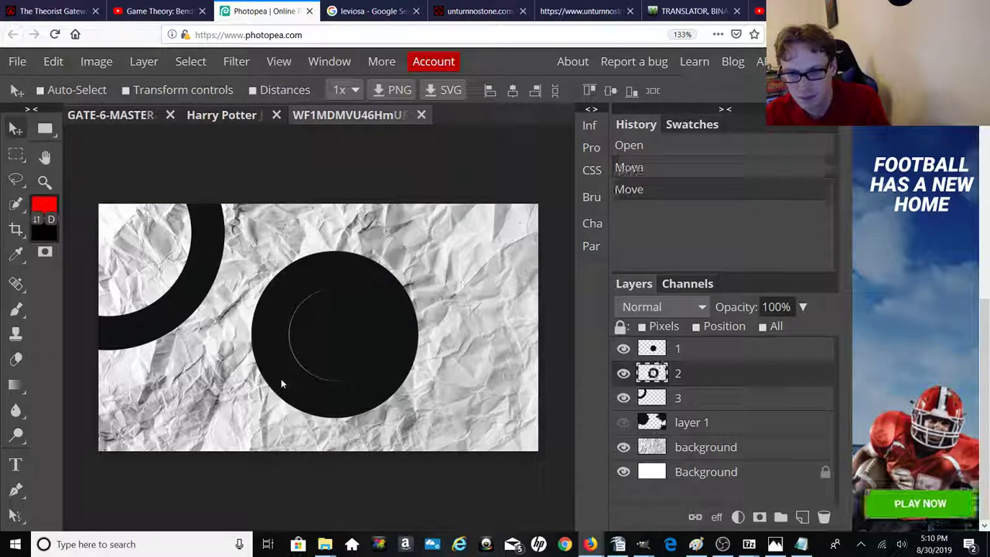
click(692, 405)
drag(189, 288, 418, 397)
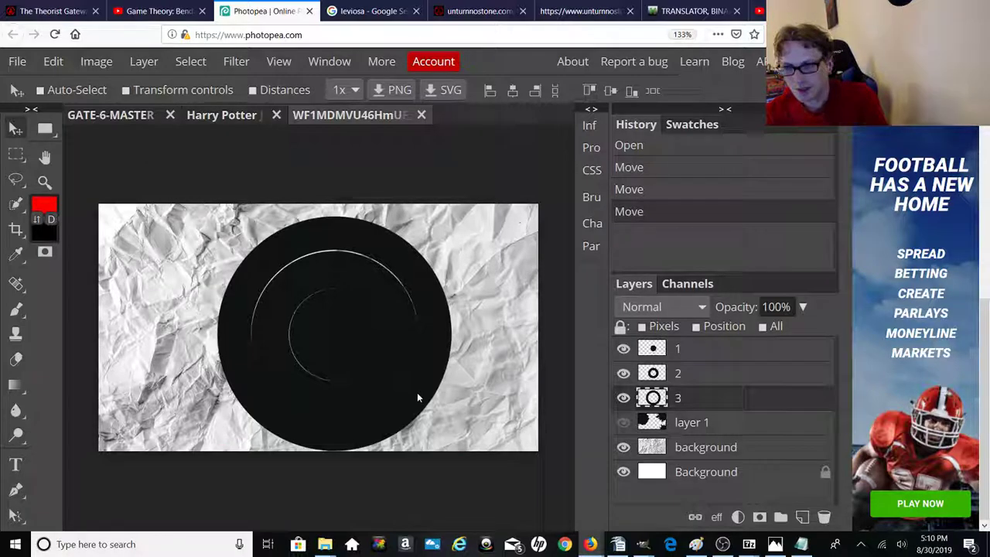
Step: Compare the nested rings with the ink splatter by toggling "layer 1", and shift the crumpled-paper "background" layer slightly
click(623, 424)
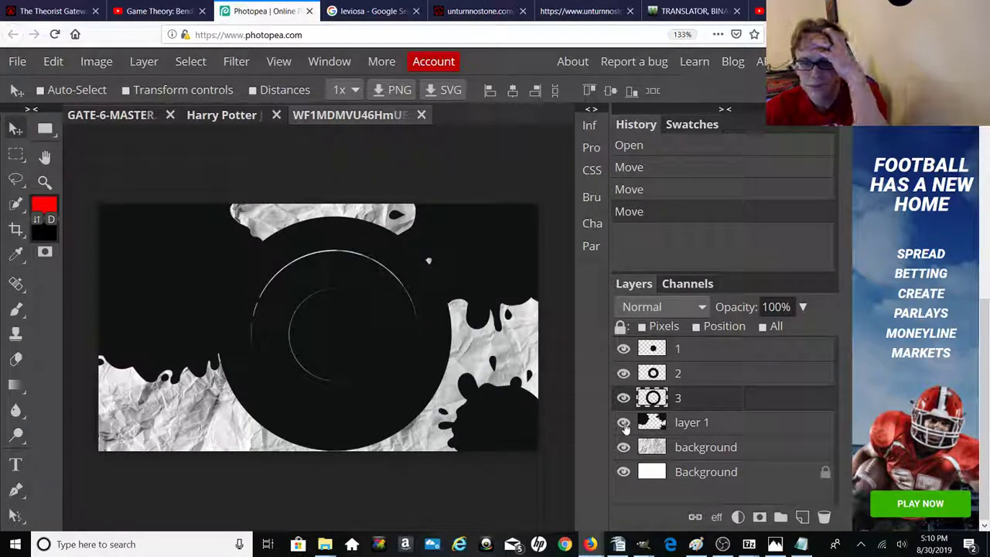
click(623, 424)
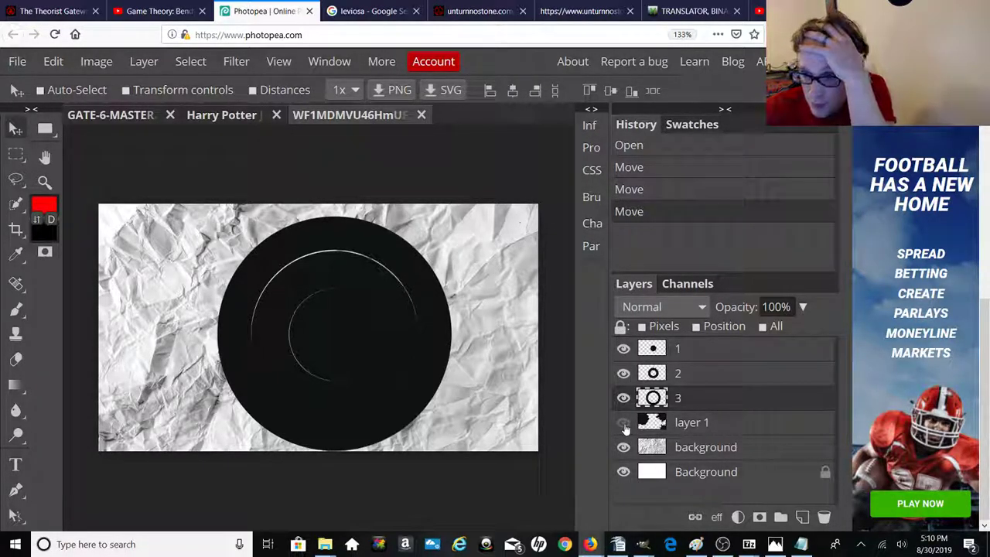
click(681, 449)
mouse_move(500, 357)
mouse_down()
mouse_move(474, 326)
mouse_move(468, 332)
mouse_move(464, 343)
mouse_move(519, 416)
mouse_move(517, 435)
mouse_move(497, 346)
mouse_move(501, 376)
mouse_up()
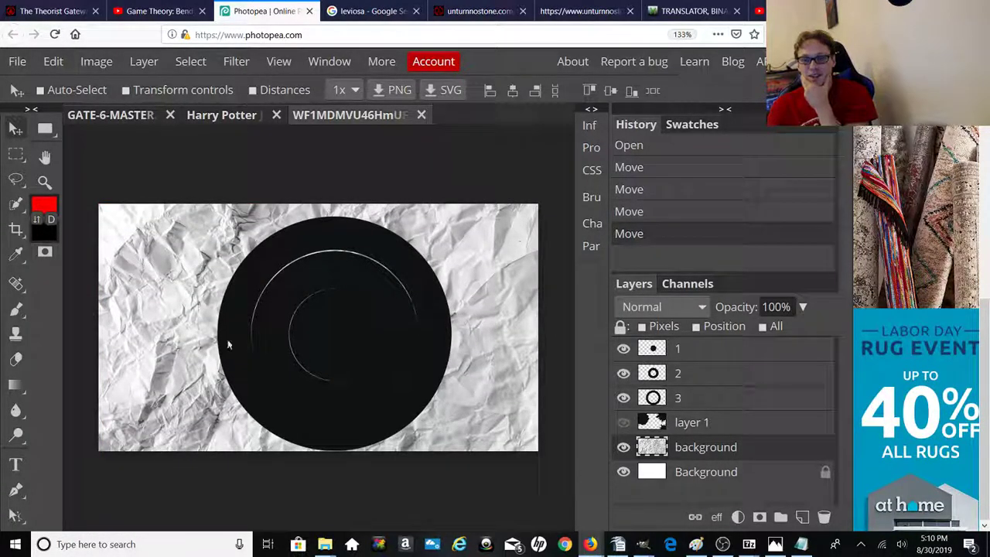
mouse_move(228, 344)
mouse_down()
mouse_move(176, 340)
mouse_move(263, 336)
mouse_move(226, 341)
mouse_up()
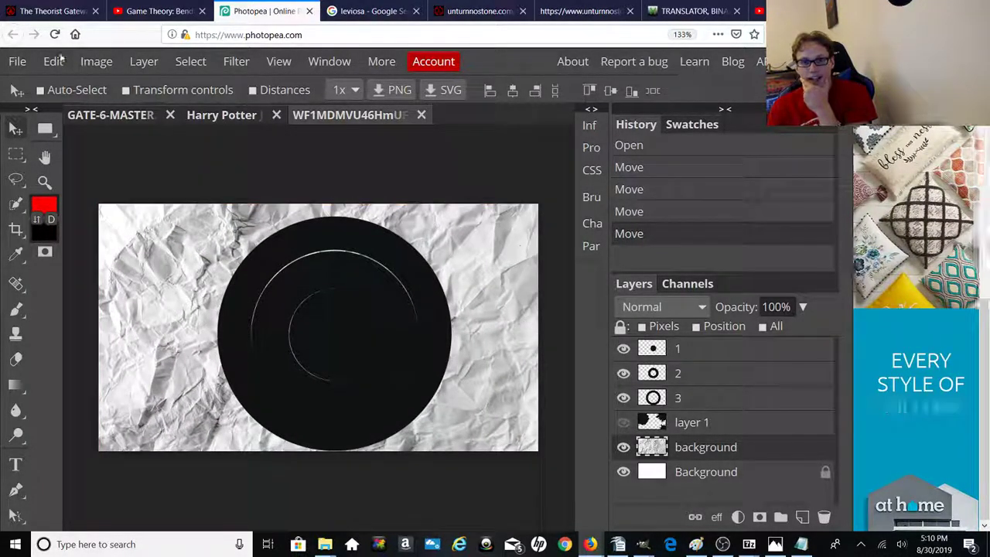
Step: Switch to The Theorist Gateway's Key 3 page, reveal Hint 3, read its text and close it
click(51, 11)
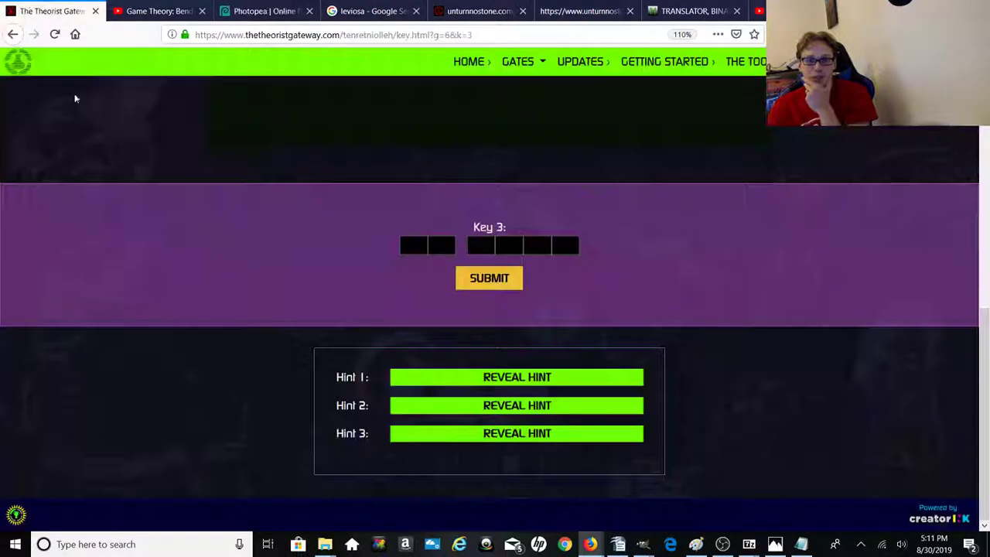
click(500, 437)
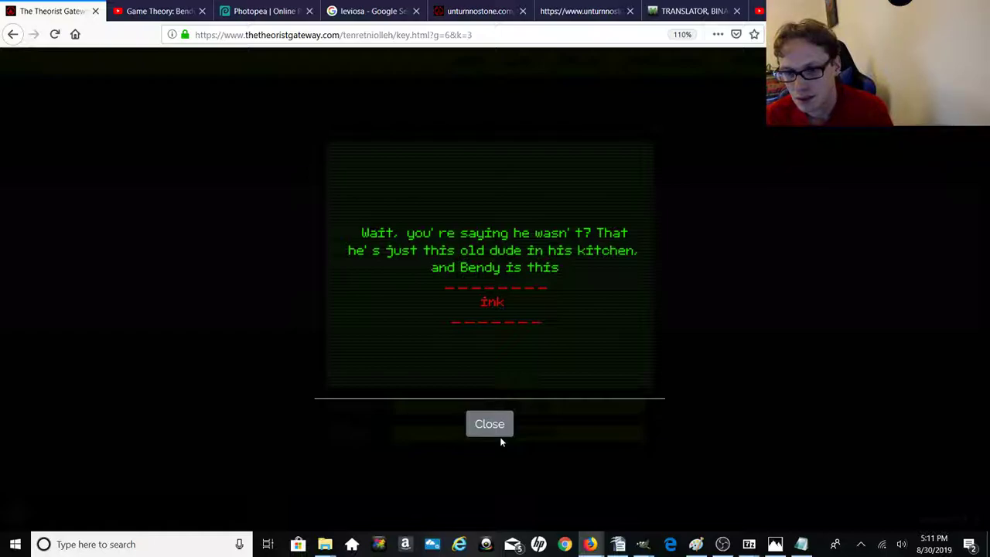
click(496, 437)
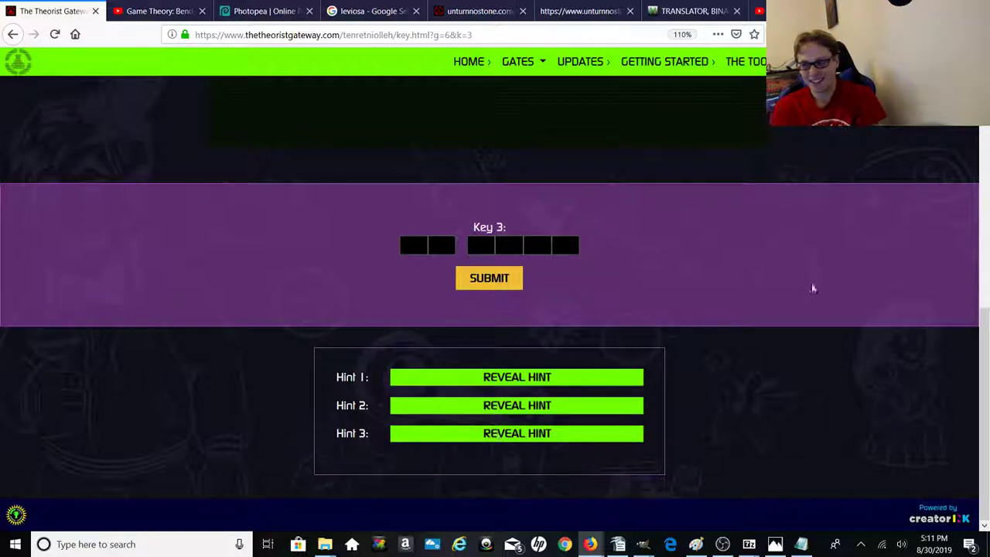
drag(984, 343, 988, 365)
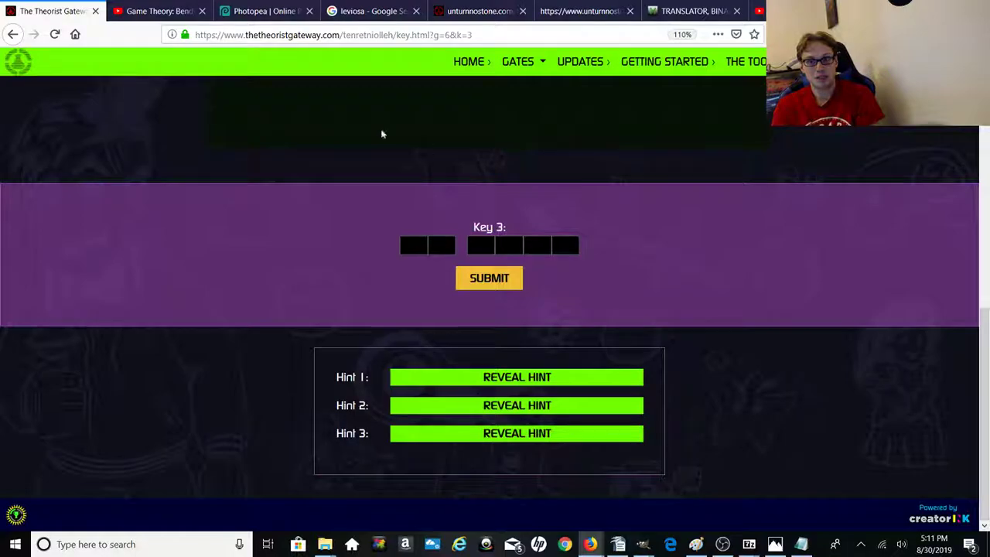
Step: Back in Photopea, spread layers 1, 2 and 3 across the canvas in order of size, and check "layer 1" against them
click(266, 11)
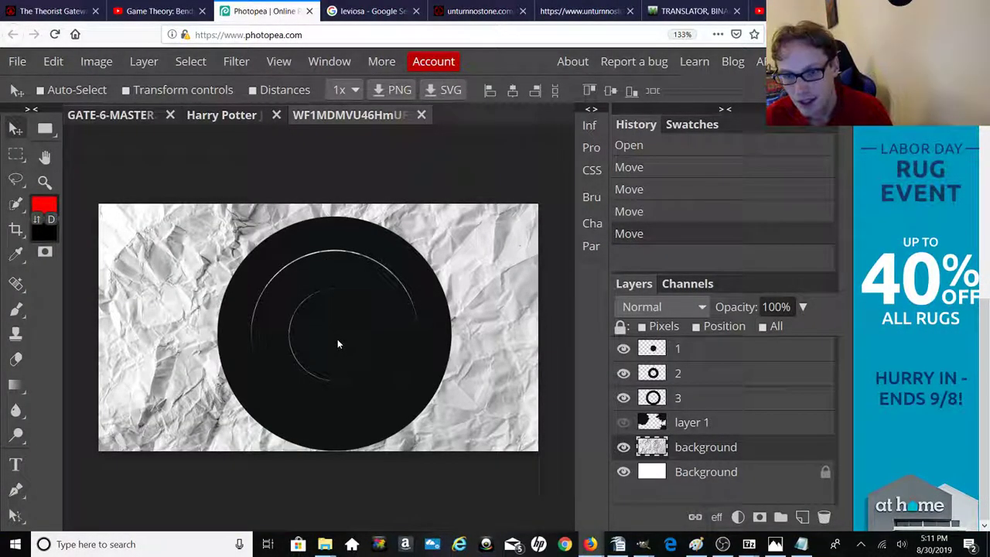
drag(280, 336, 332, 347)
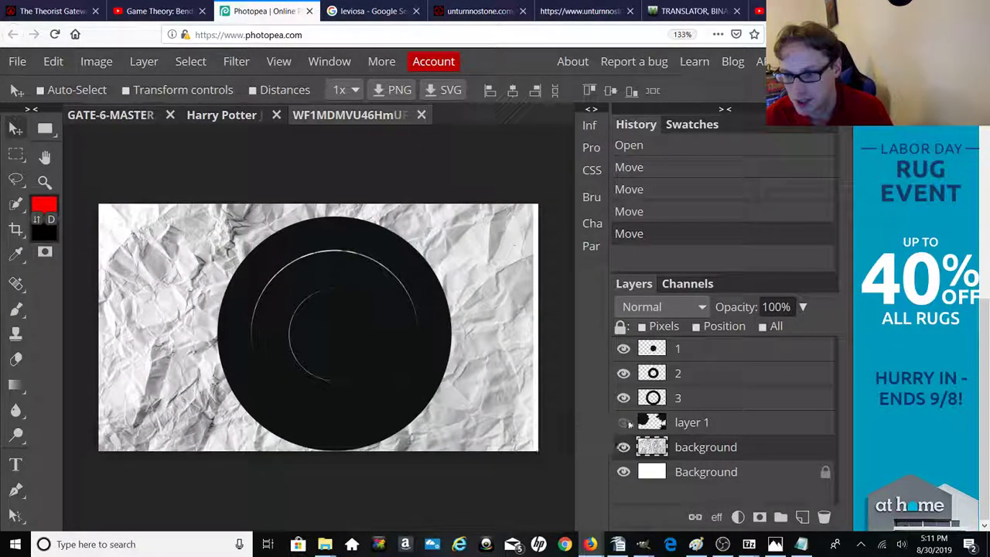
click(652, 349)
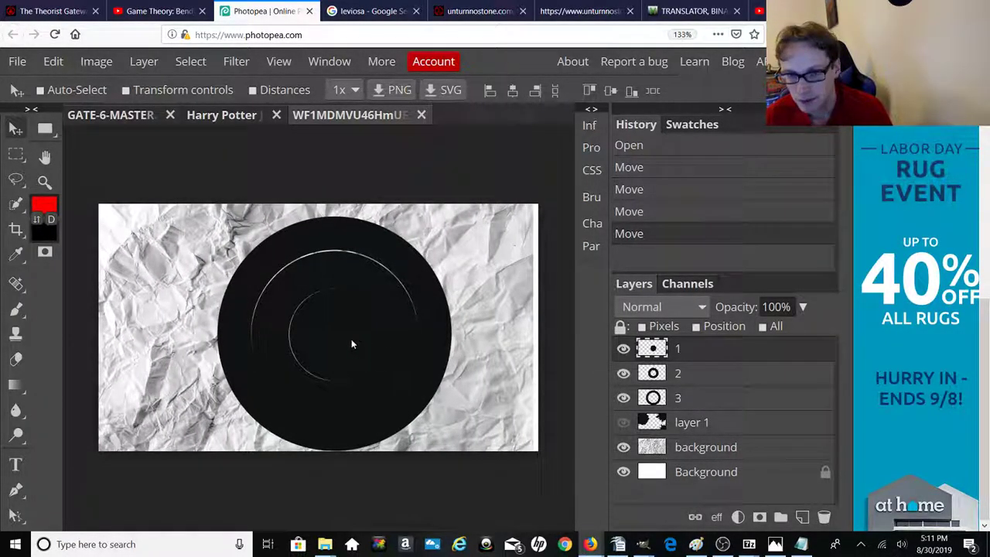
drag(351, 345, 173, 277)
click(653, 375)
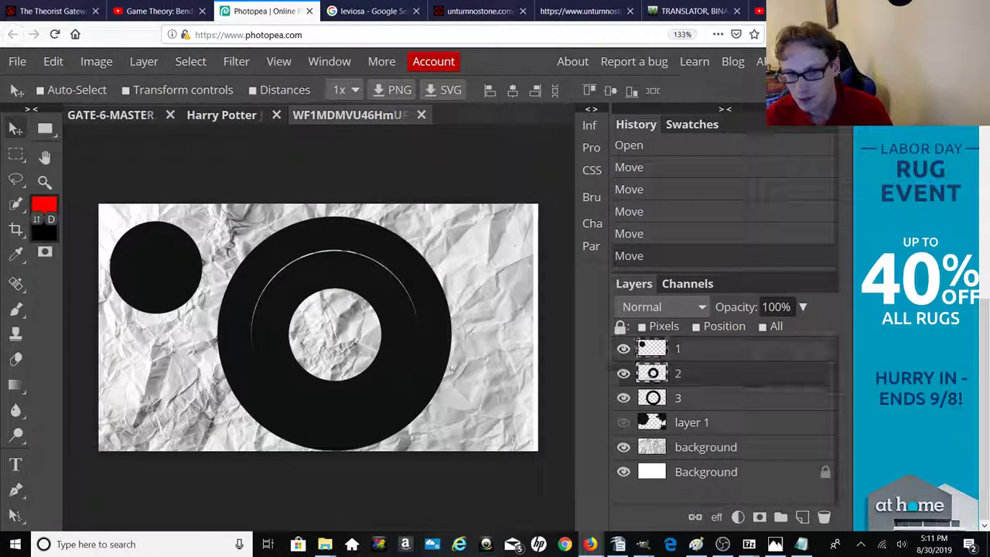
drag(285, 361, 226, 328)
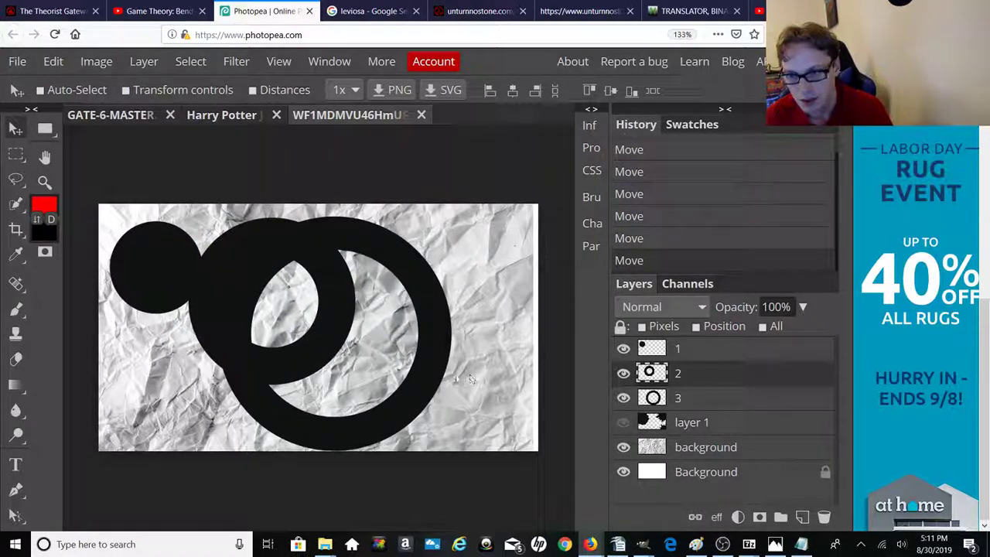
click(654, 400)
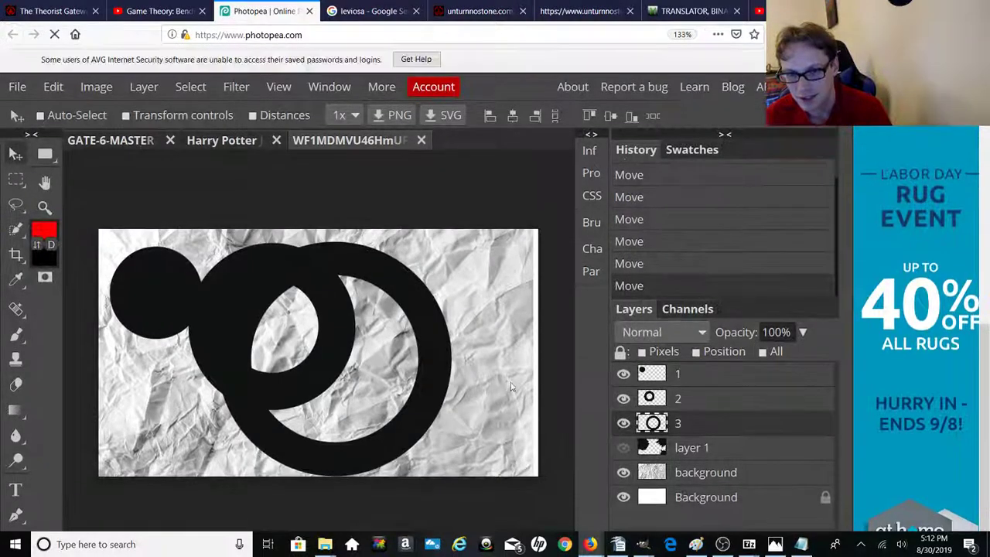
drag(361, 417, 485, 434)
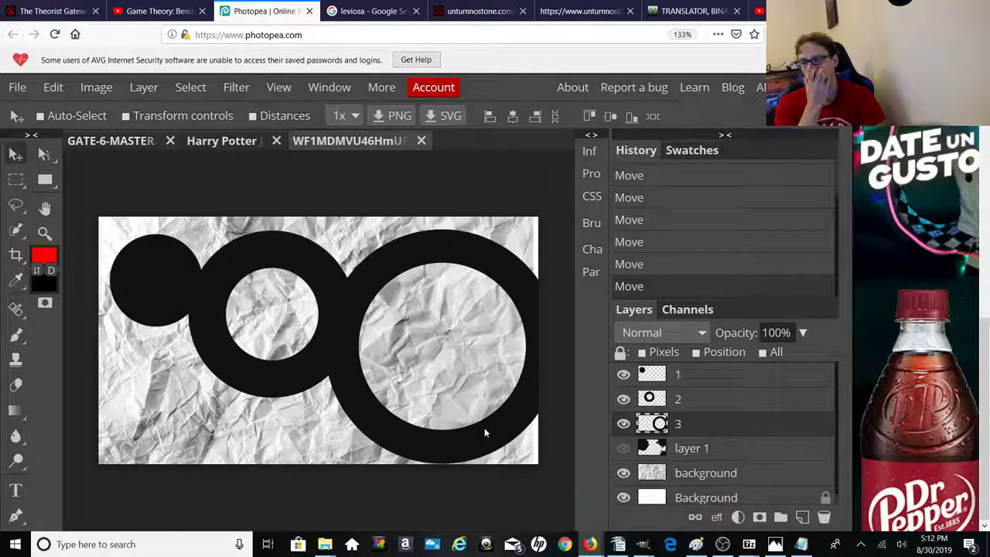
click(625, 450)
click(624, 450)
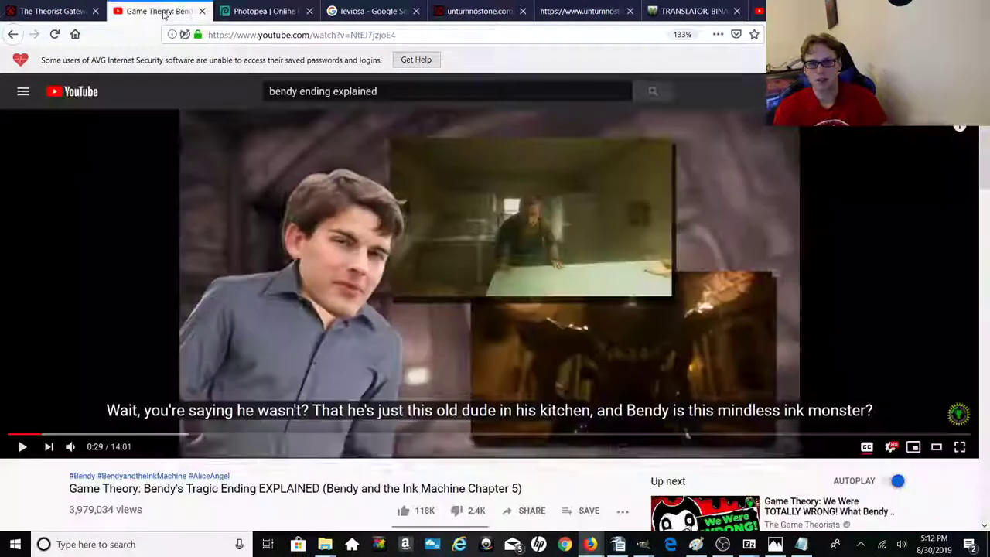
Step: Compare the Bendy video's captioned clue and the Key 3 answer boxes with the rearranged circles in Photopea
click(155, 10)
click(65, 12)
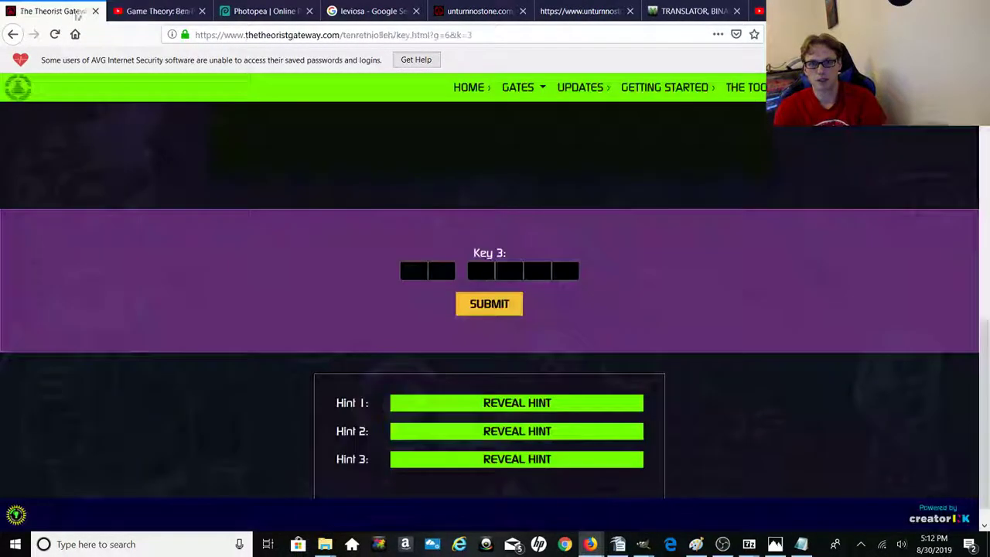
click(166, 11)
click(267, 11)
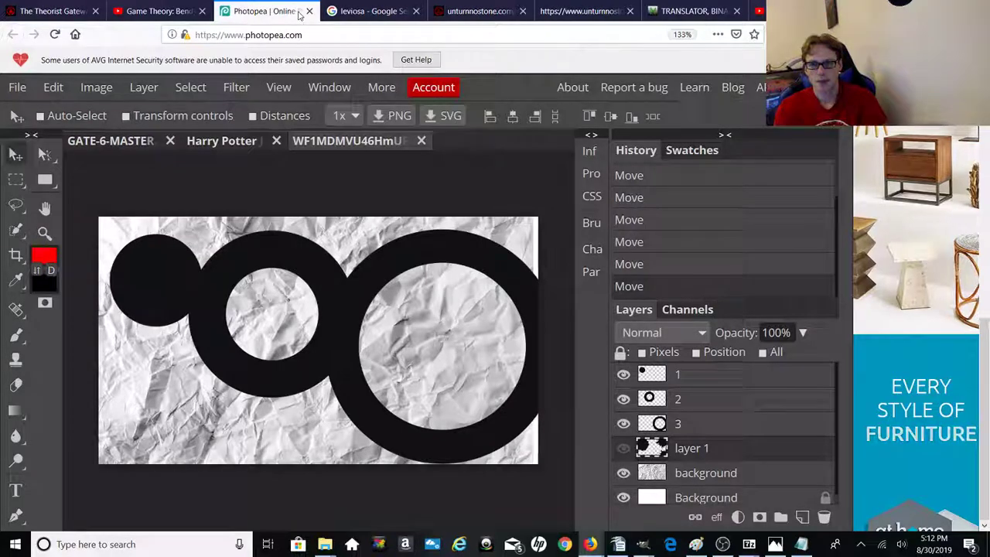
click(456, 13)
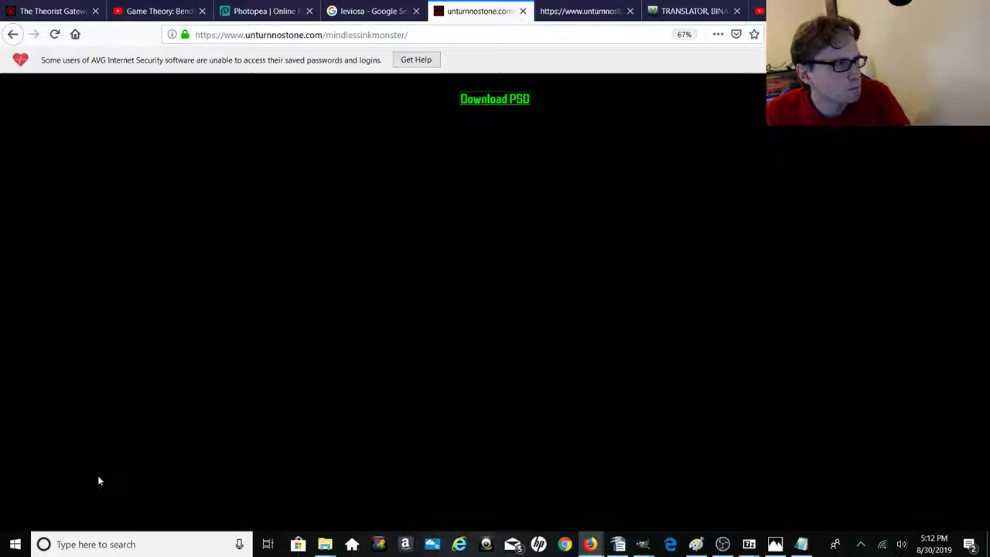
click(170, 546)
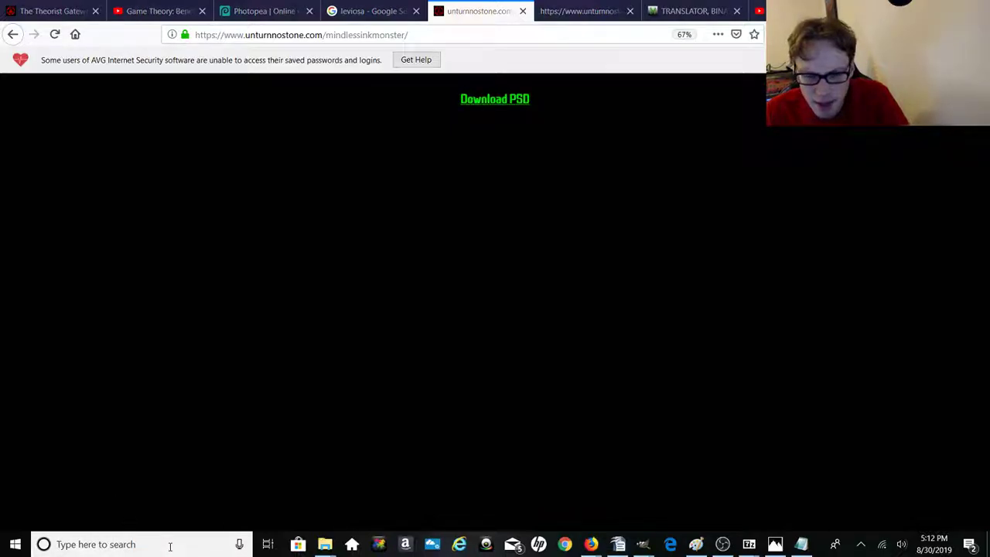
text(w)
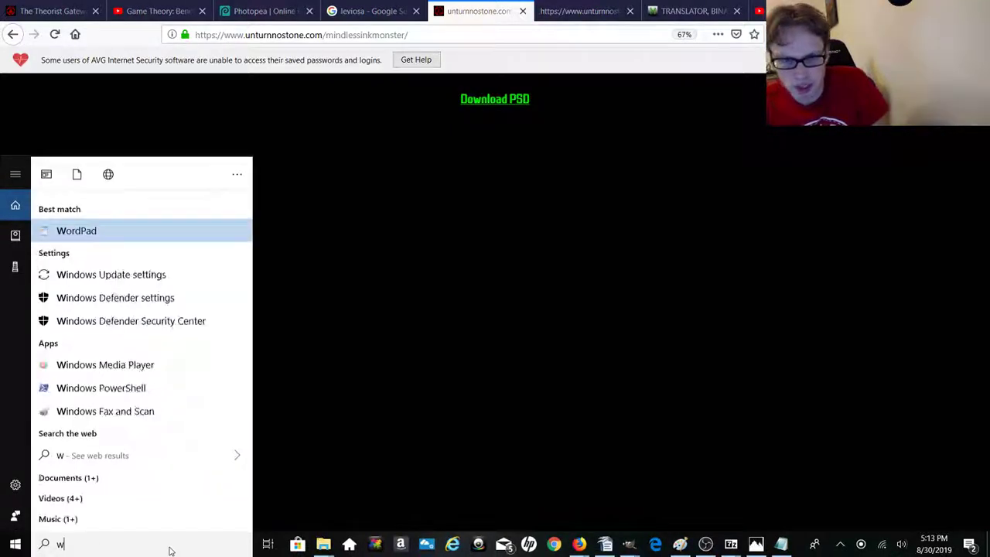
click(370, 314)
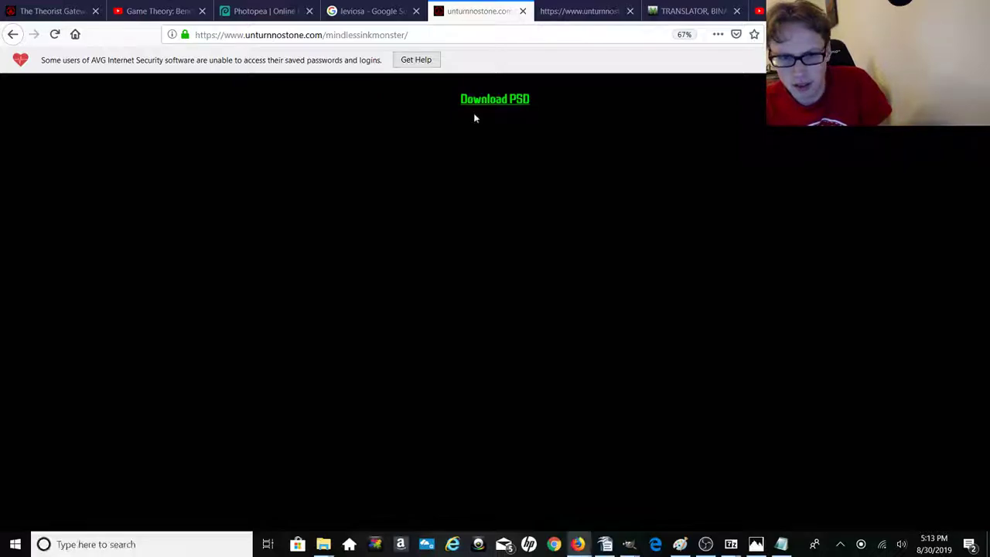
right_click(481, 103)
click(484, 102)
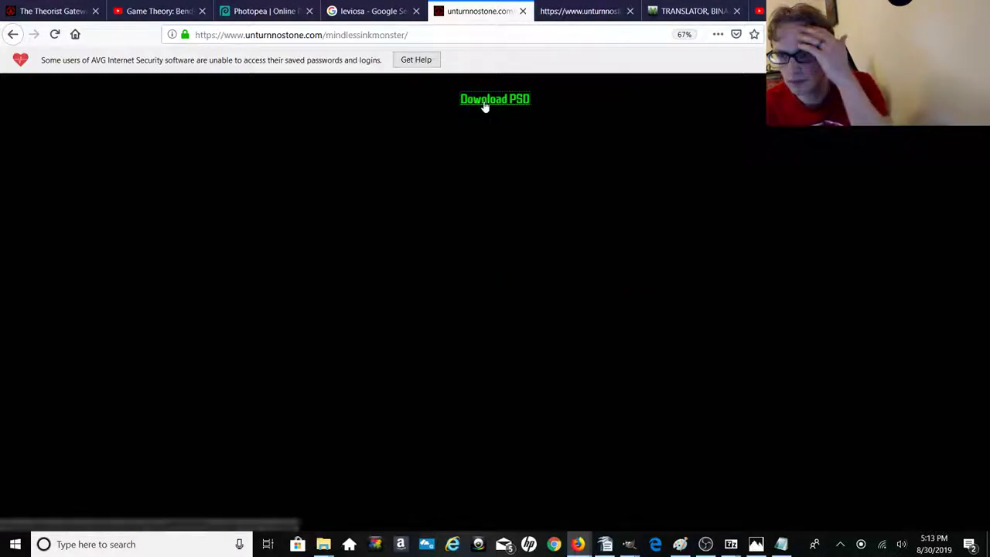
click(484, 103)
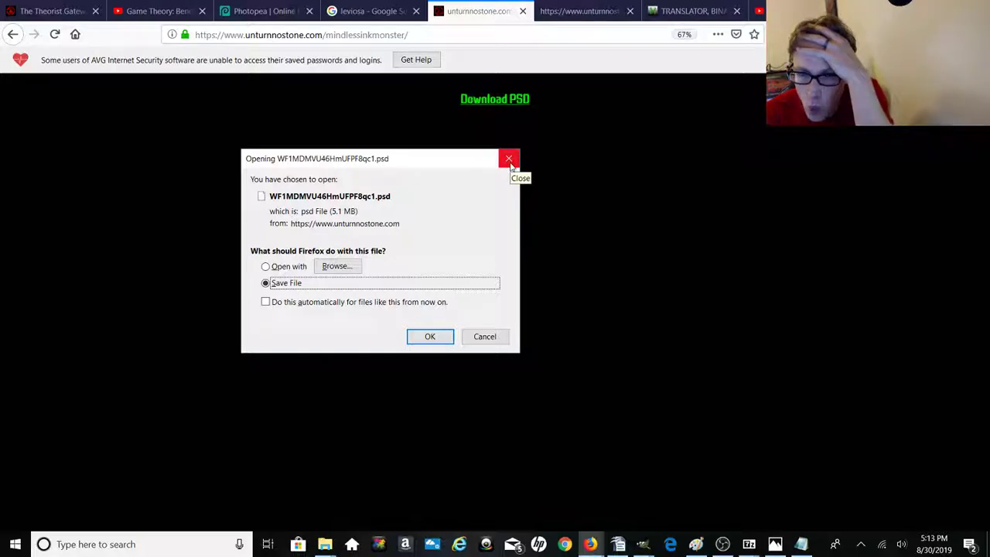
click(509, 164)
Step: Open WF1MDMVU46HmUFPF8qc1.psd as text in Notepad in place of the Key 2 clue image
click(805, 547)
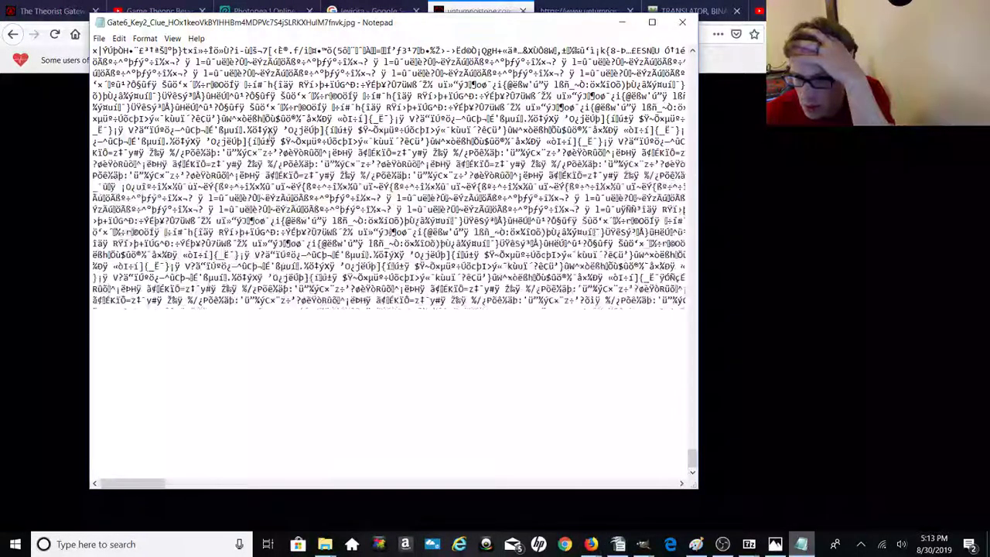
click(99, 39)
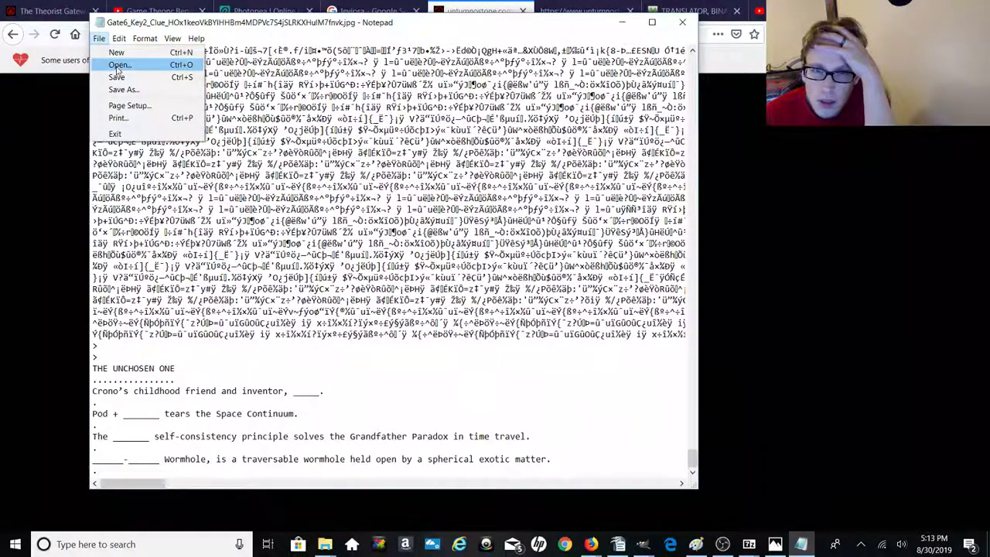
click(120, 65)
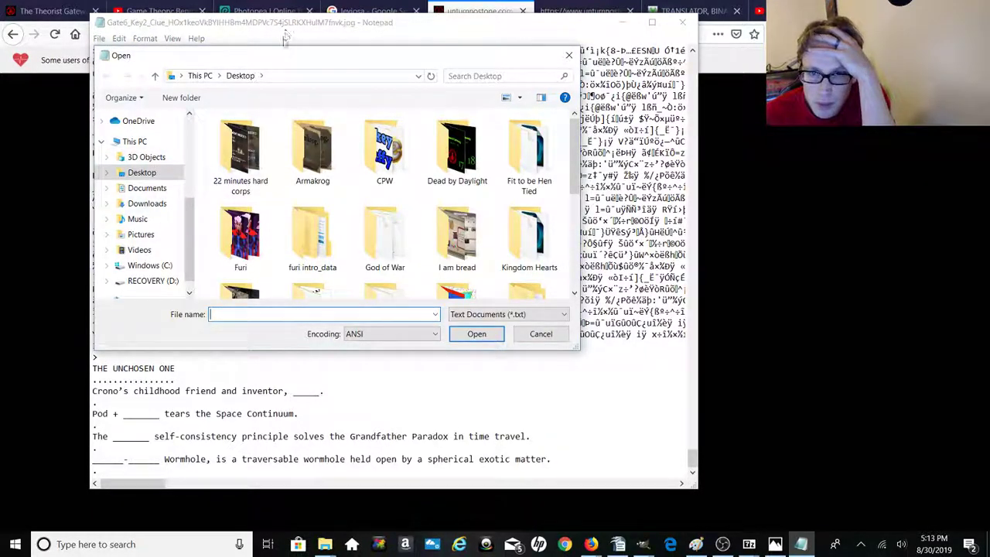
mouse_move(221, 62)
mouse_down()
mouse_move(62, 35)
mouse_move(0, 74)
mouse_up()
key(Escape)
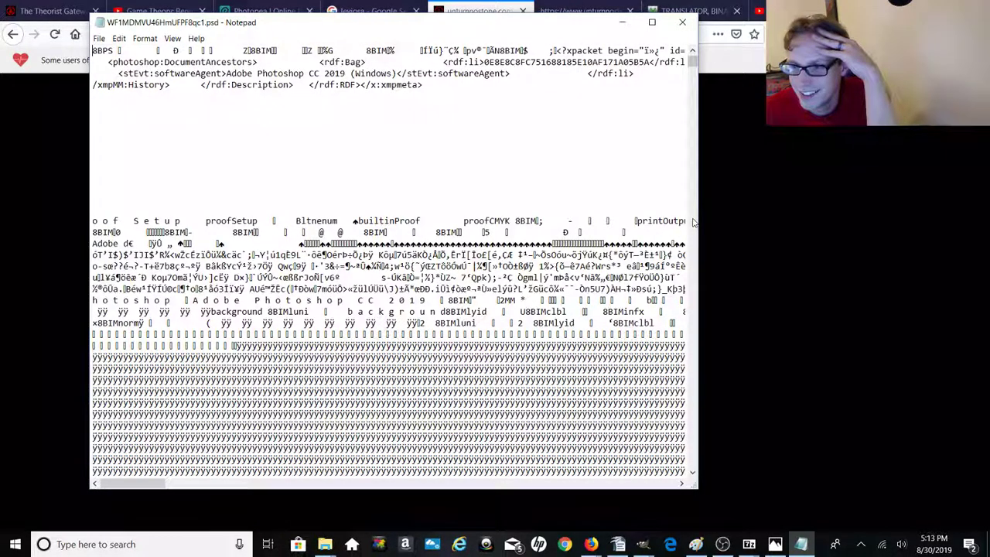
Step: Scan the PSD's raw text in Notepad from beginning to end, and enlarge the window to full screen
scroll(694, 67, down, 9)
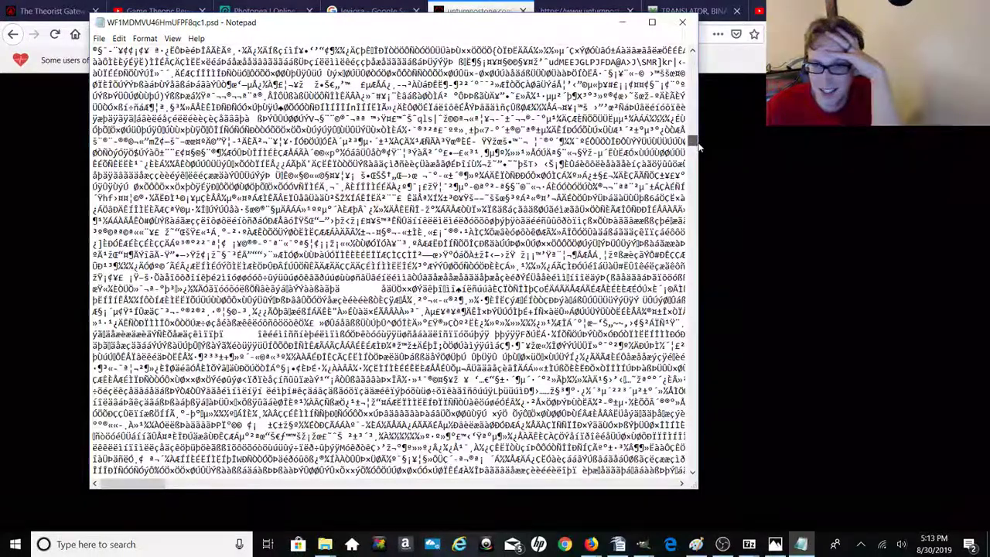
drag(694, 145, 689, 222)
drag(685, 300, 700, 467)
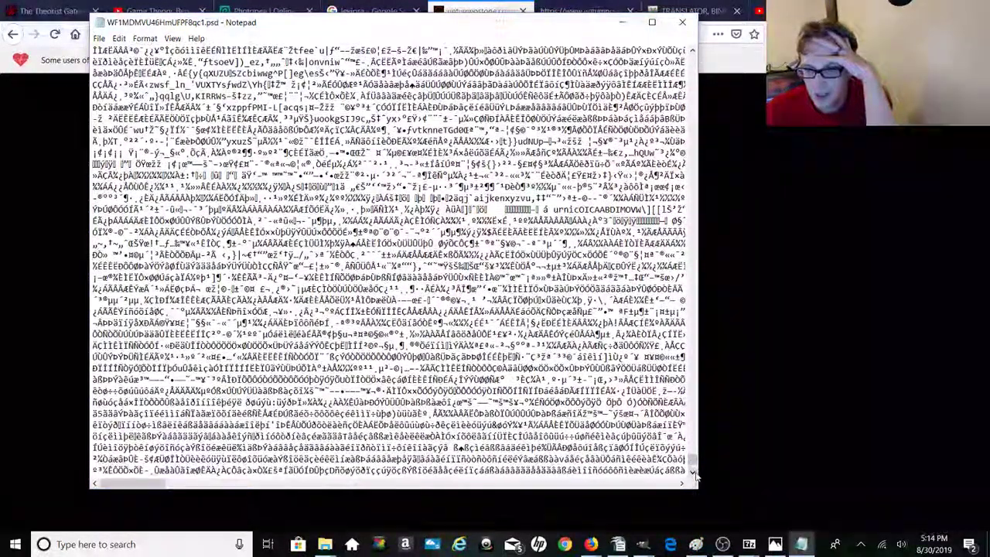
drag(694, 475, 697, 69)
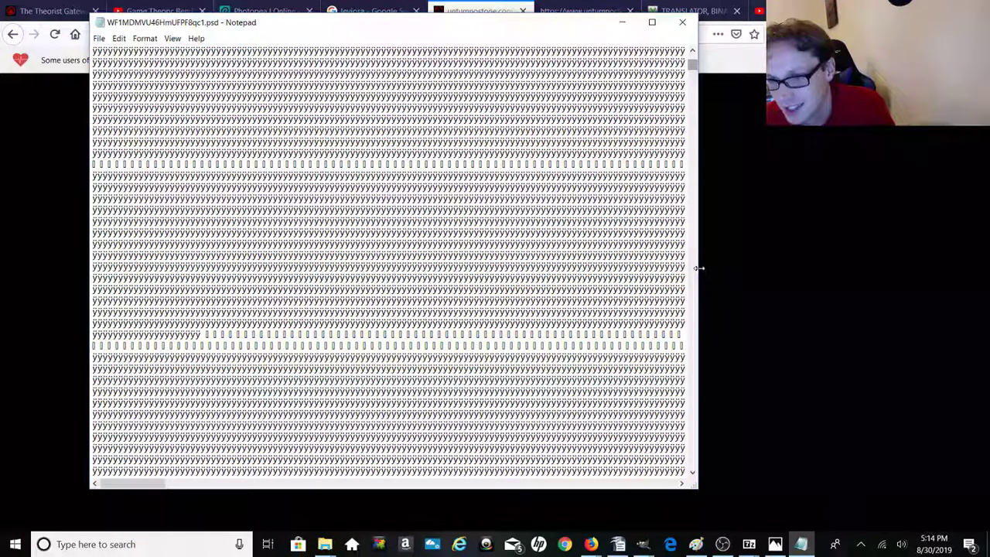
drag(837, 296, 837, 297)
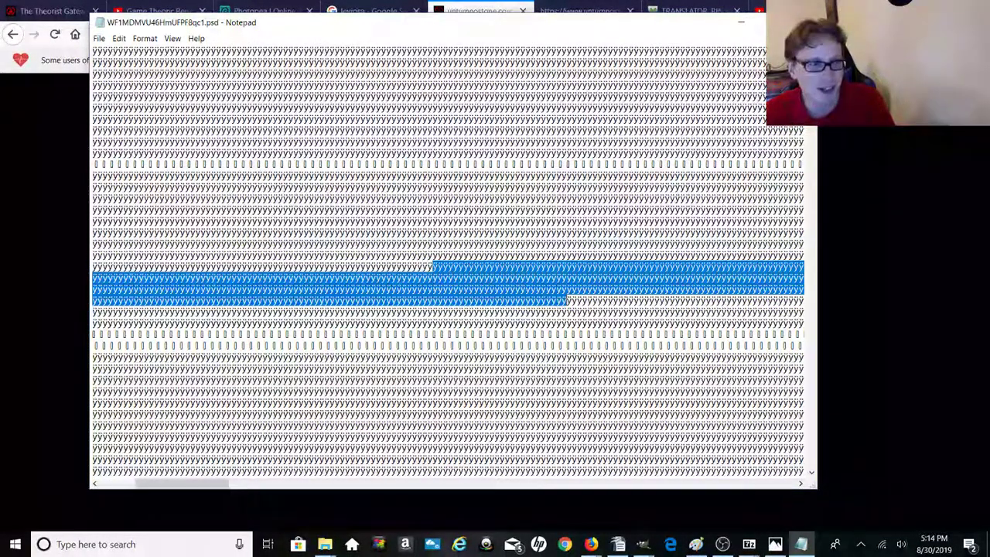
drag(817, 309, 987, 310)
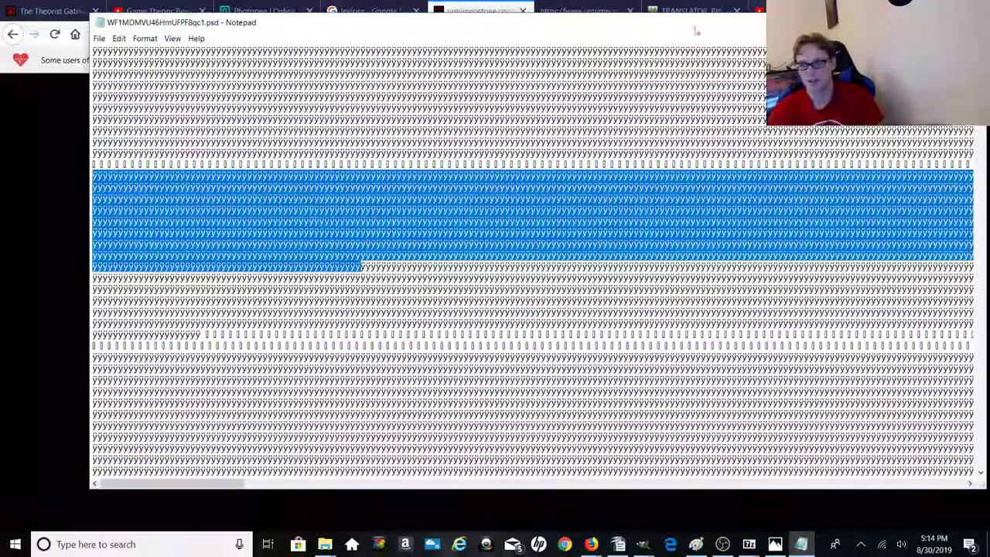
key(super+Up)
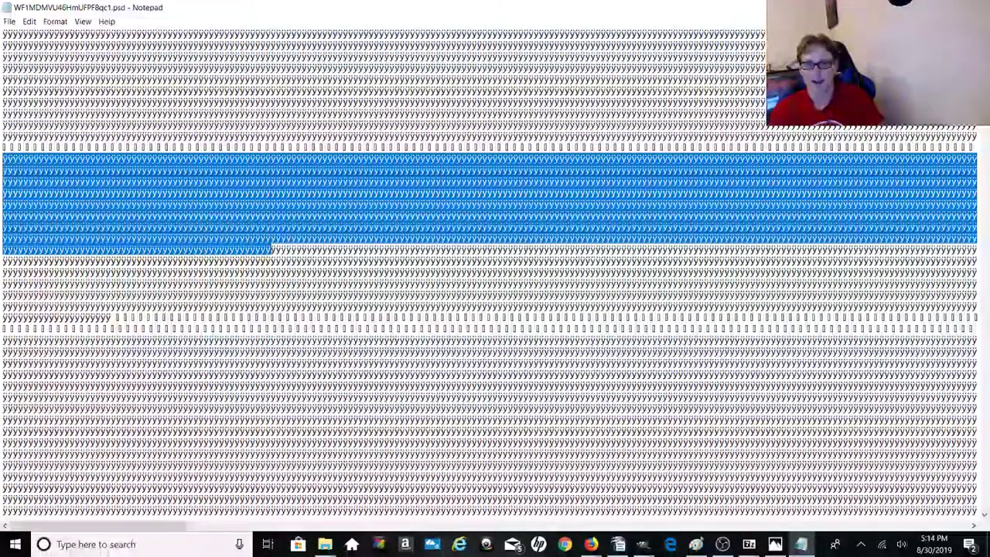
Step: Select the PSD's entire raw text, and close Notepad without changing the file
click(316, 146)
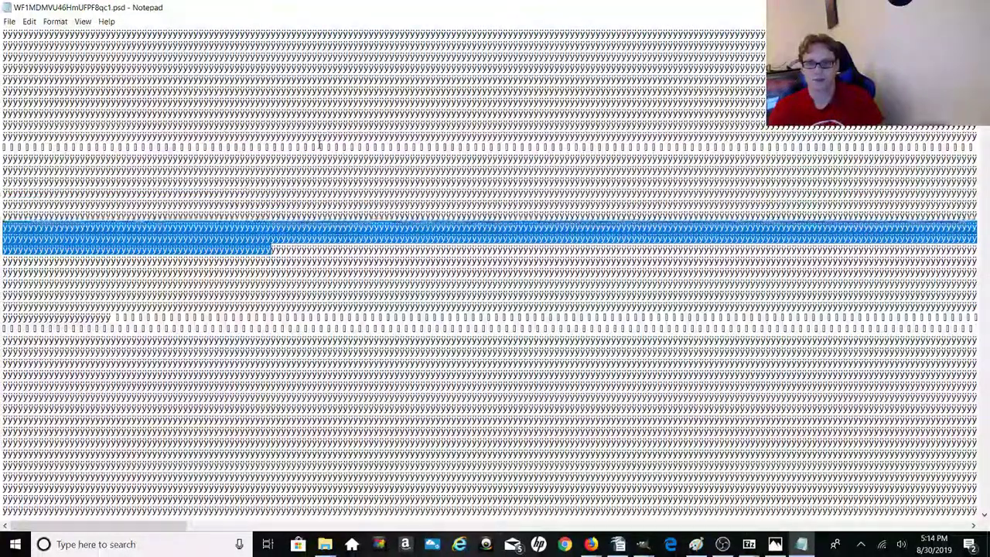
key(ctrl+a)
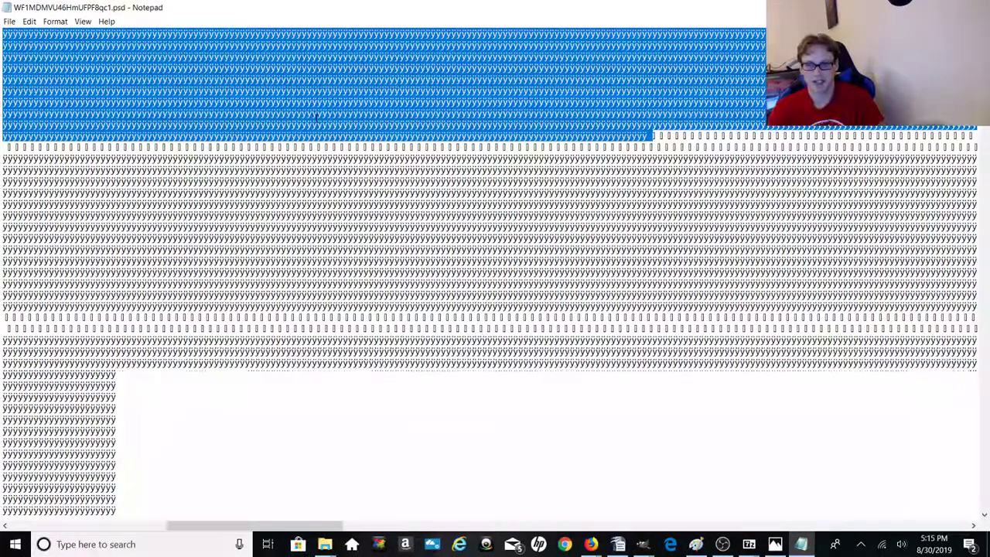
right_click(315, 118)
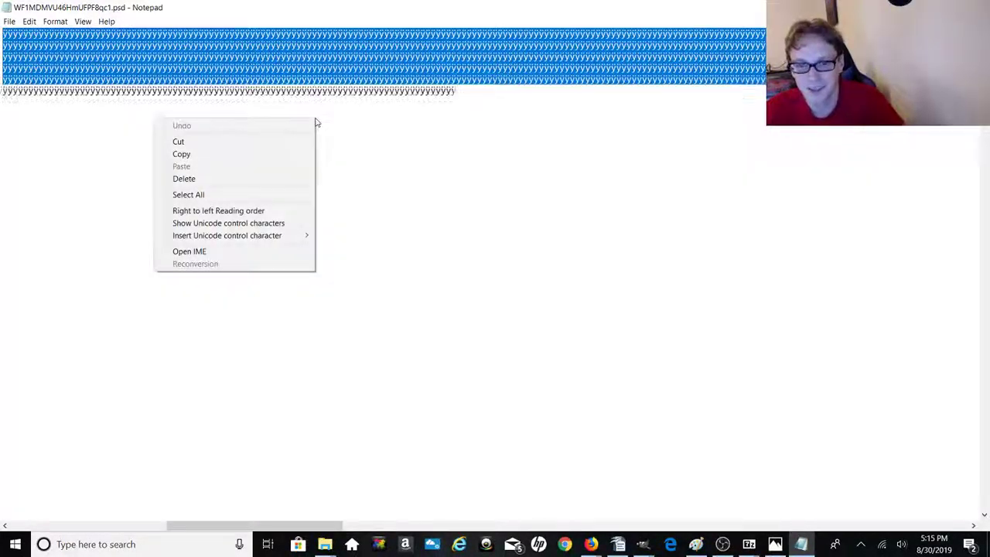
click(204, 195)
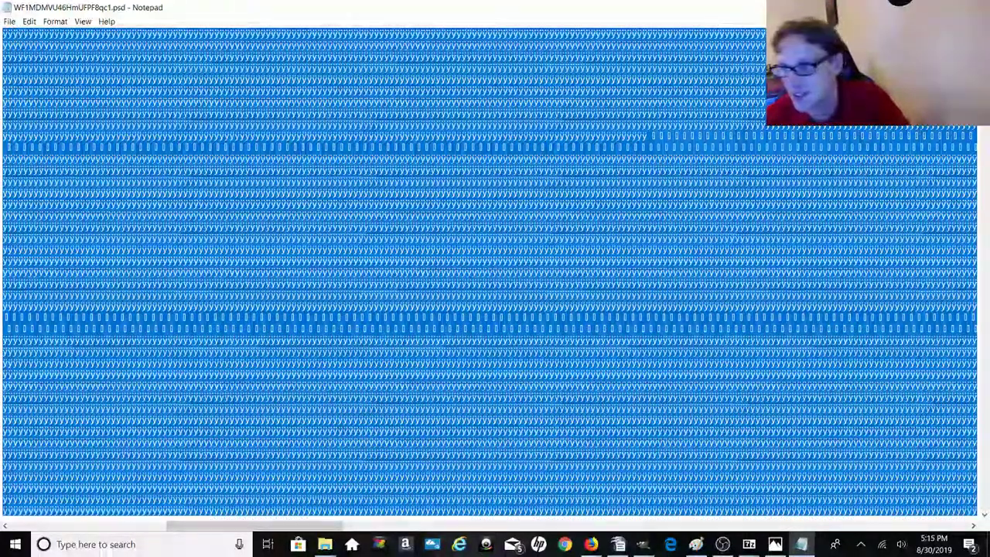
click(9, 22)
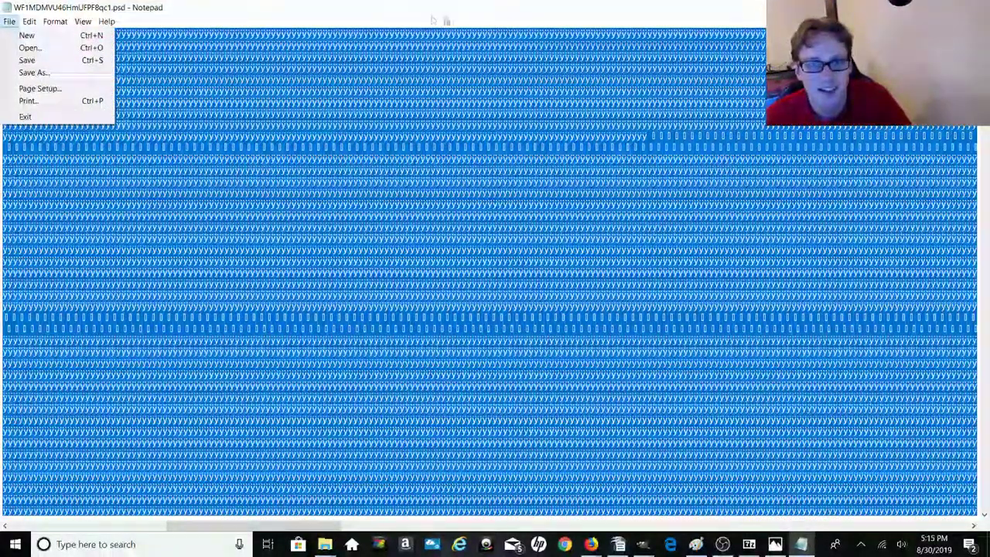
mouse_move(59, 21)
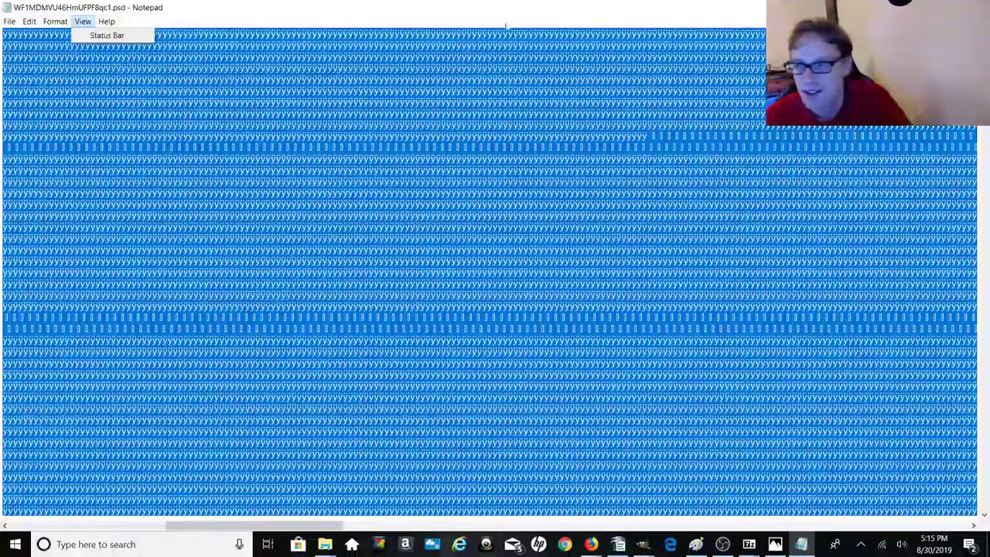
key(Escape)
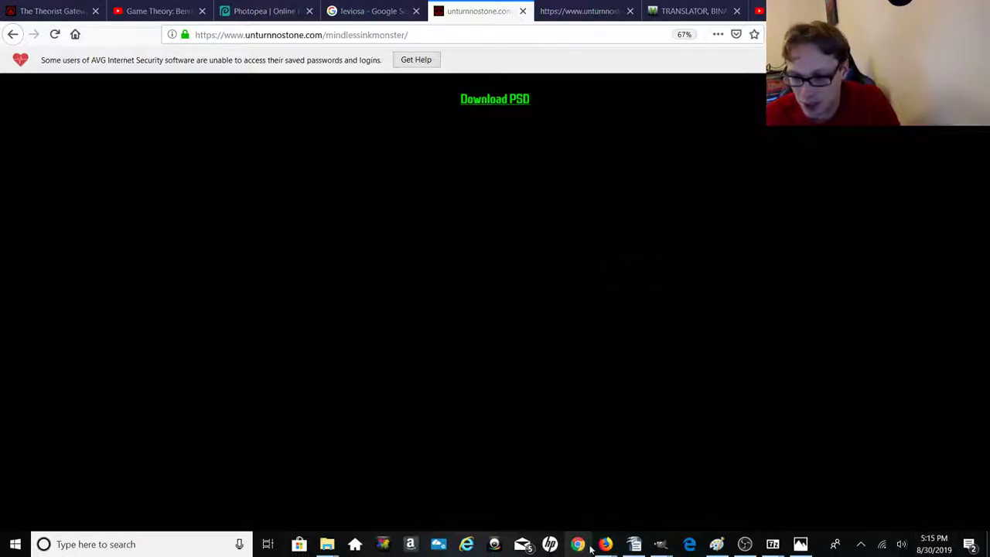
Step: Bring up the Twitch chat window beside the mindlessinkmonster page, and read the latest viewer messages
mouse_move(606, 543)
key(super+alt+d)
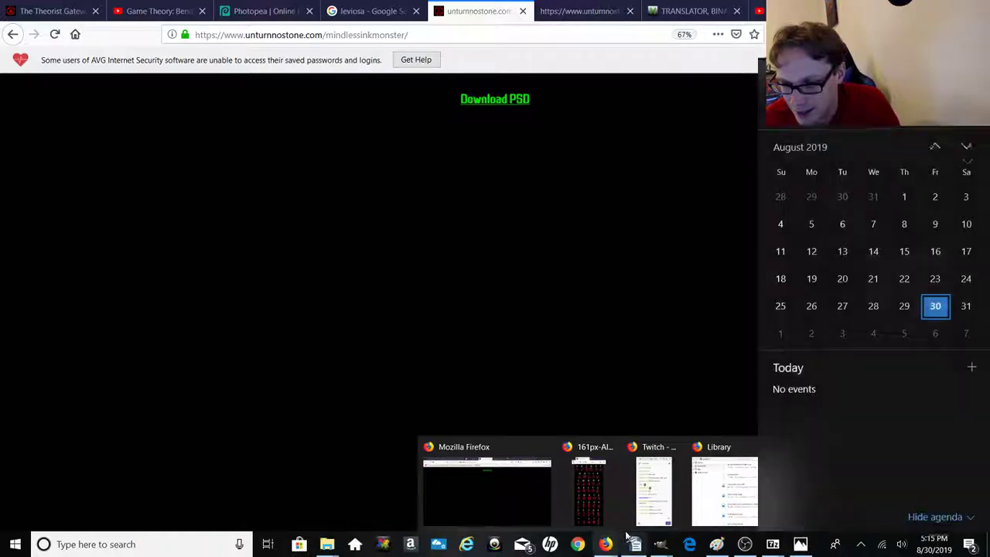
click(639, 524)
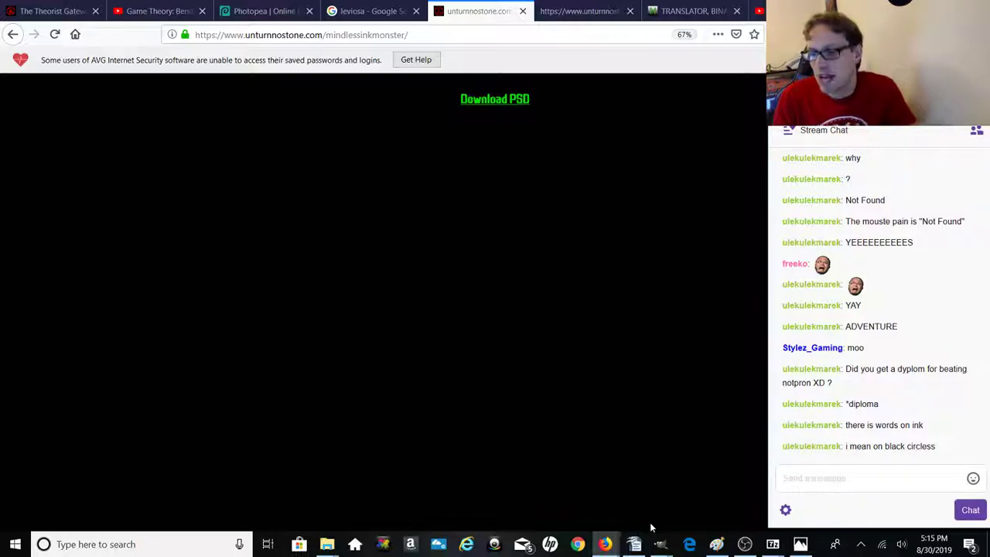
Step: Back in Photopea, shift the hidden "layer 1" and the large ring on layer 3 toward the canvas centre
click(267, 13)
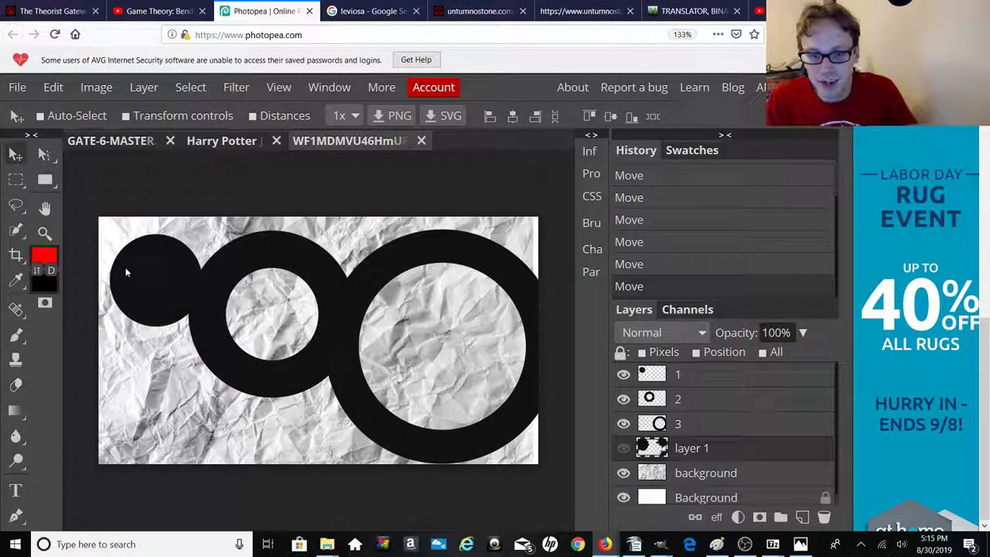
drag(139, 273, 399, 329)
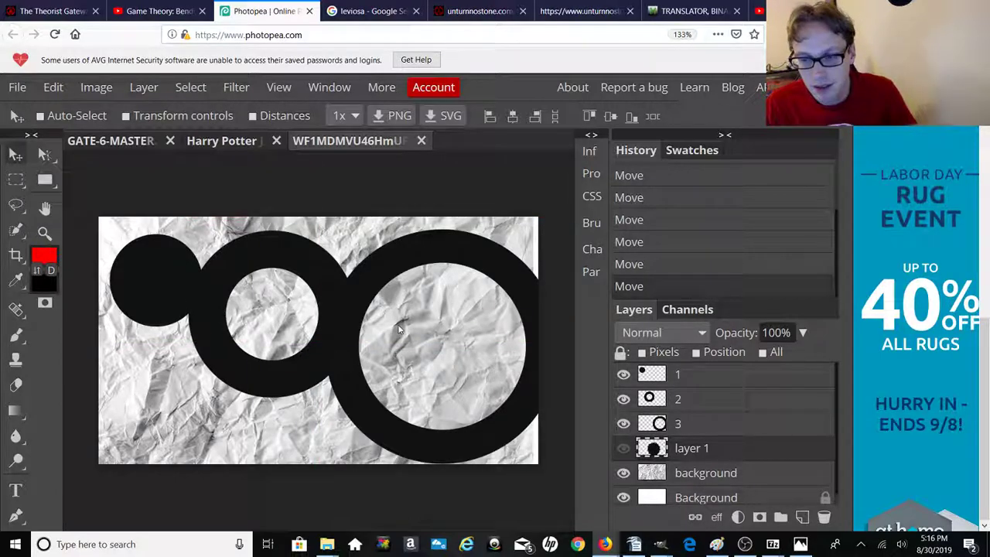
click(659, 424)
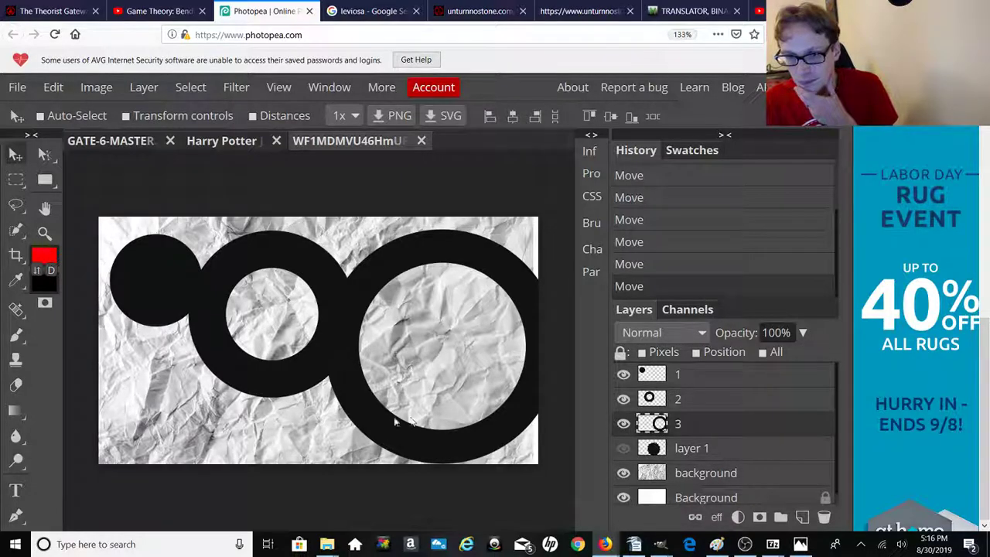
drag(388, 422, 278, 409)
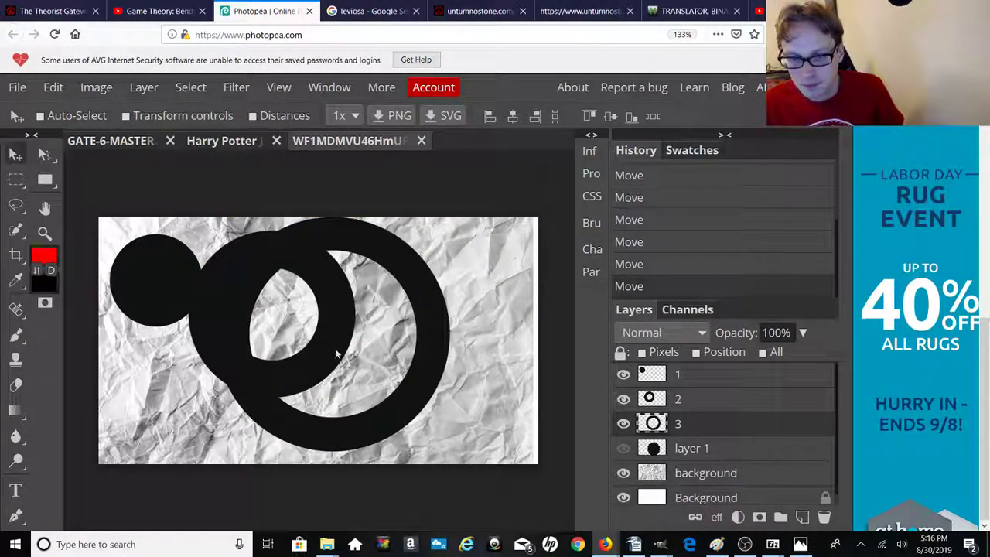
drag(348, 354, 329, 348)
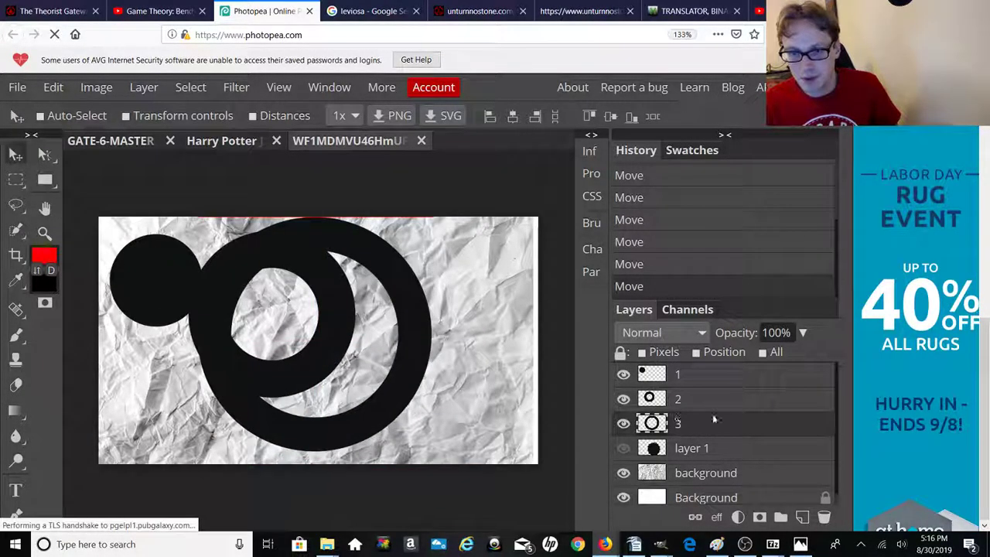
Step: Fit the ring on layer 2 concentrically inside the large ring on layer 3
click(710, 401)
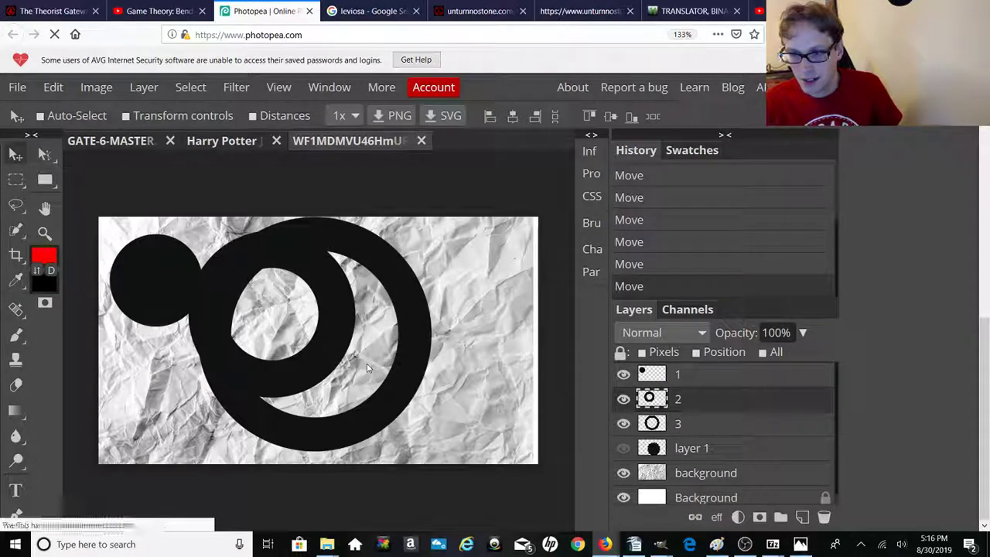
drag(336, 344, 377, 364)
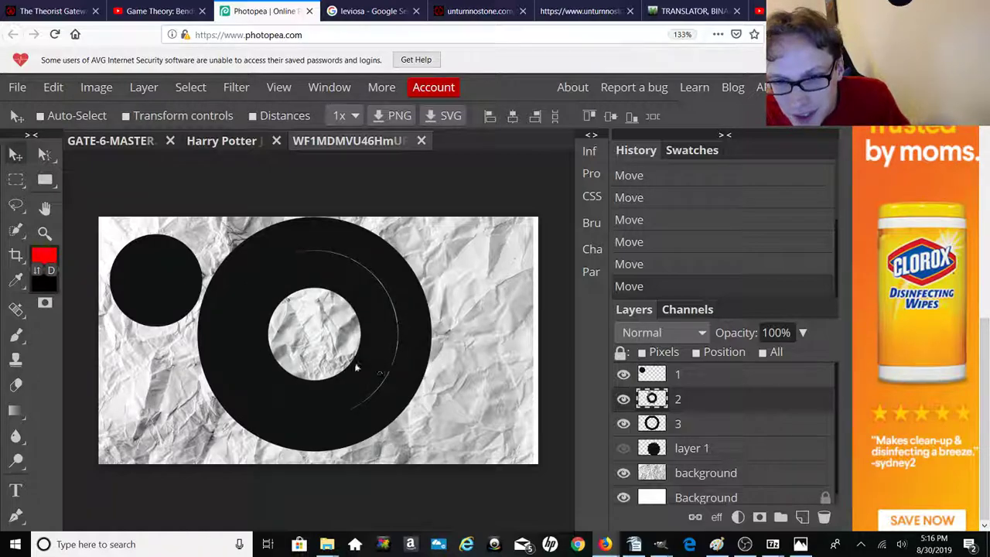
key(Right)
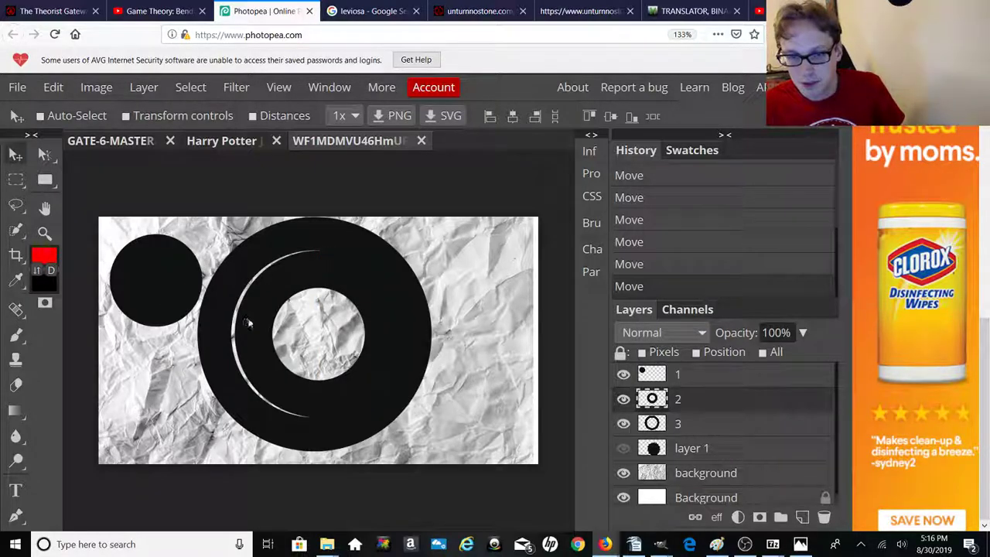
key(Left)
key(Left)
key(Right)
key(Left)
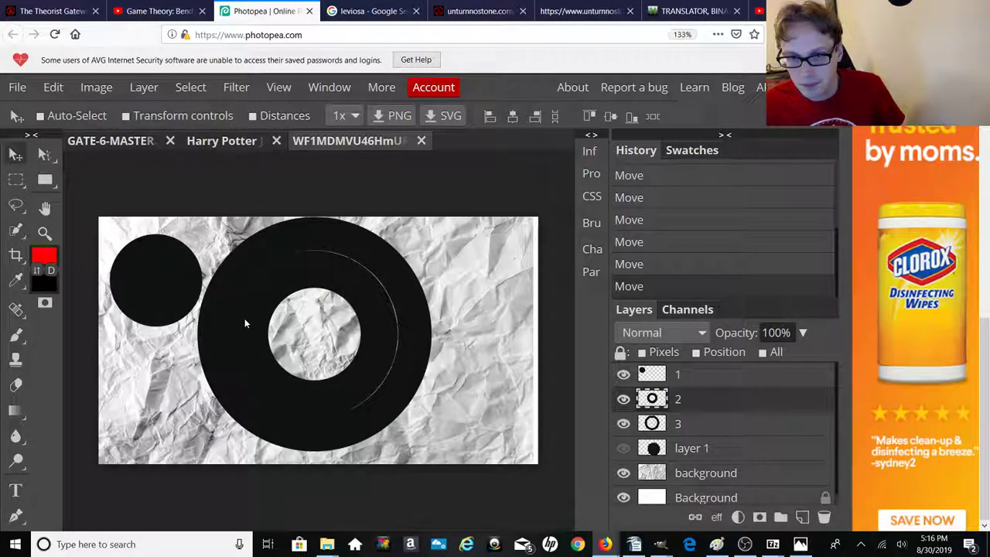
Step: Place the disc on layer 1 in the middle of the rings, and realign layers 2 and 3 around it
click(646, 373)
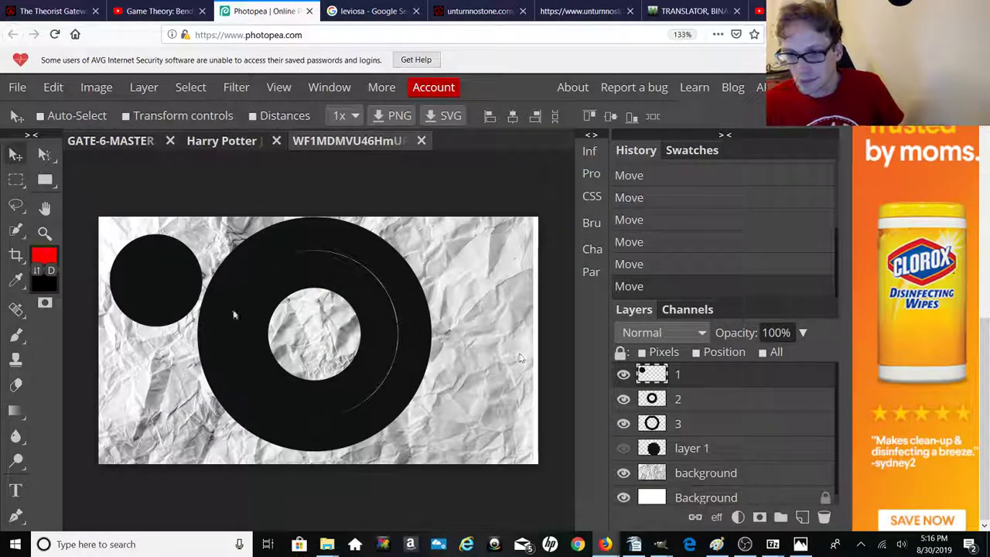
drag(164, 284, 324, 332)
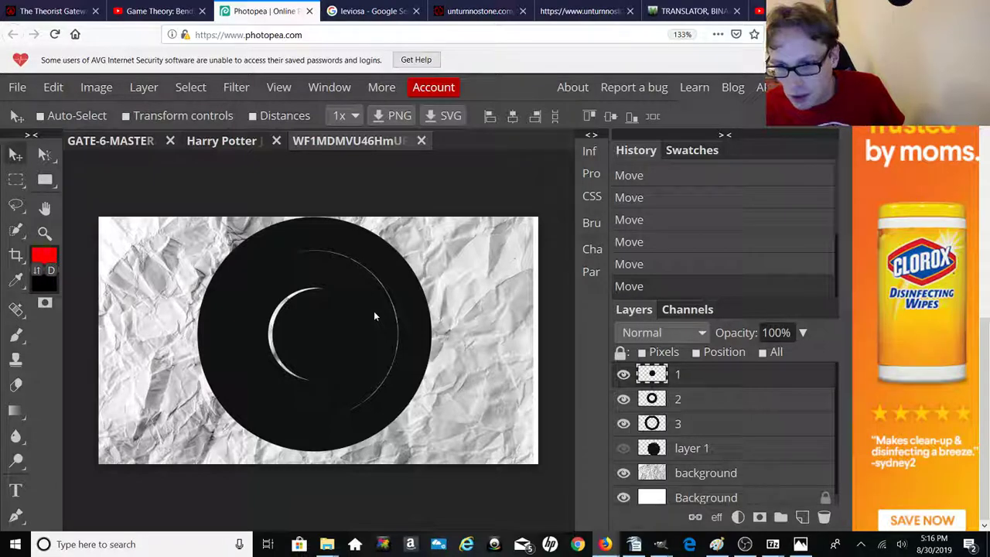
click(654, 399)
drag(387, 333, 390, 332)
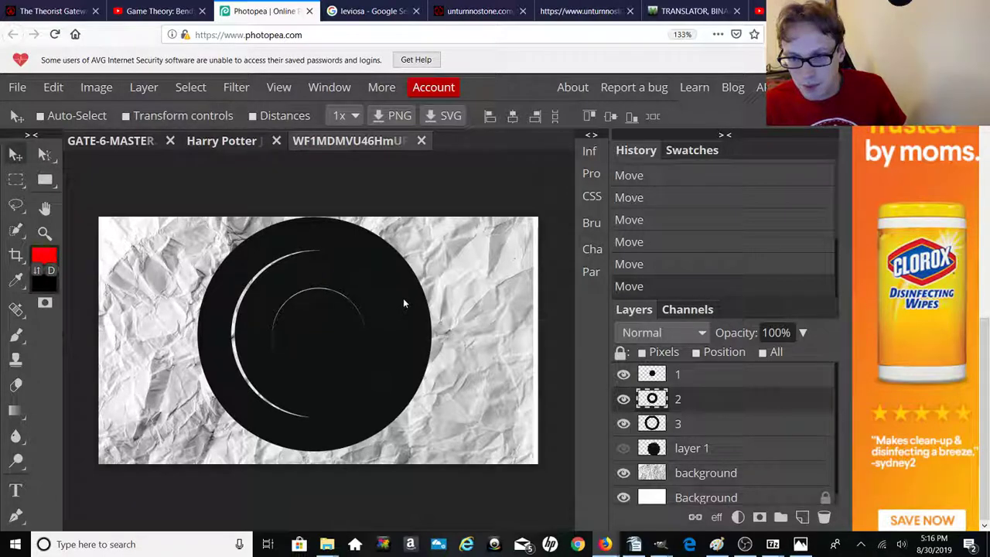
click(662, 432)
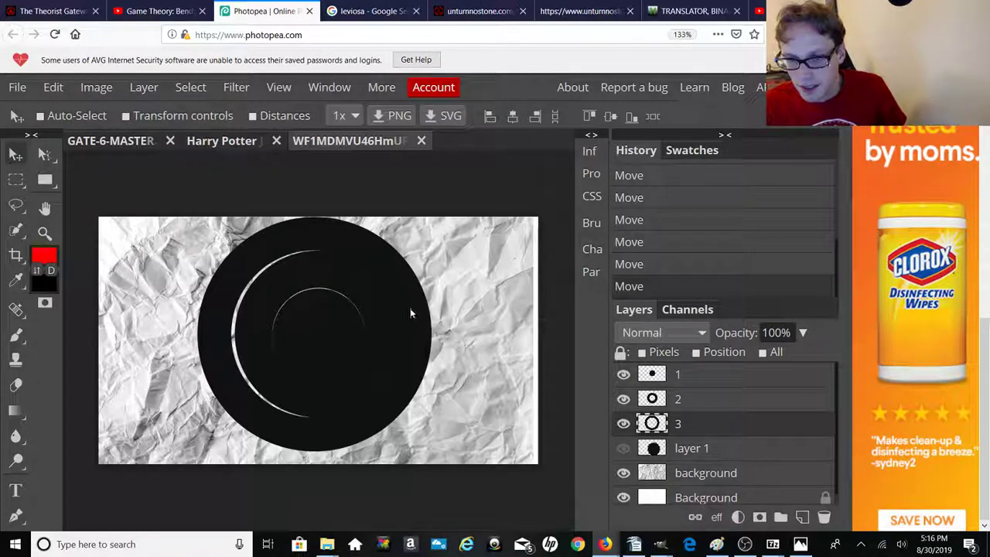
drag(412, 314, 413, 314)
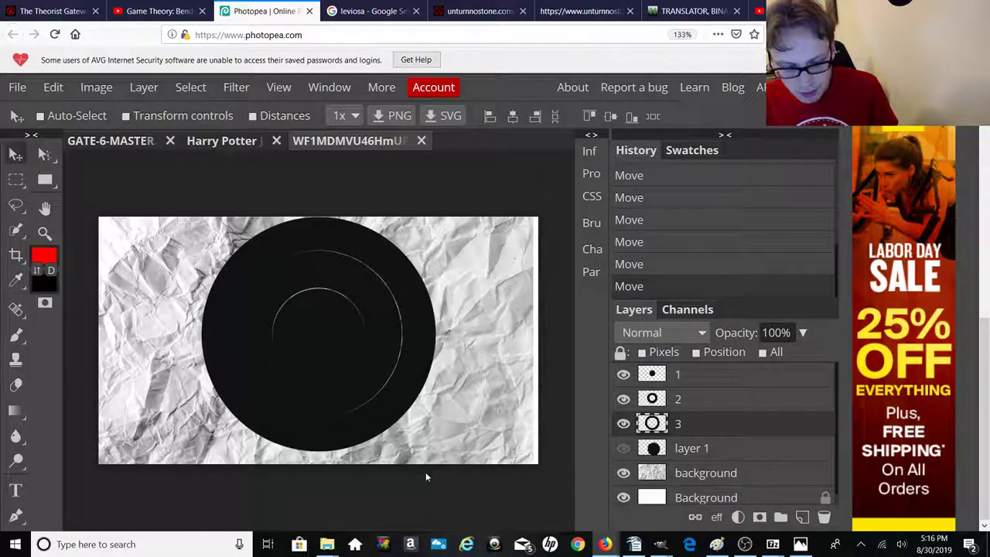
Step: Load the pixels of layer 2 and of layer 1 as selections, and select layers 1, 2 and 3 together
key(ctrl+plus)
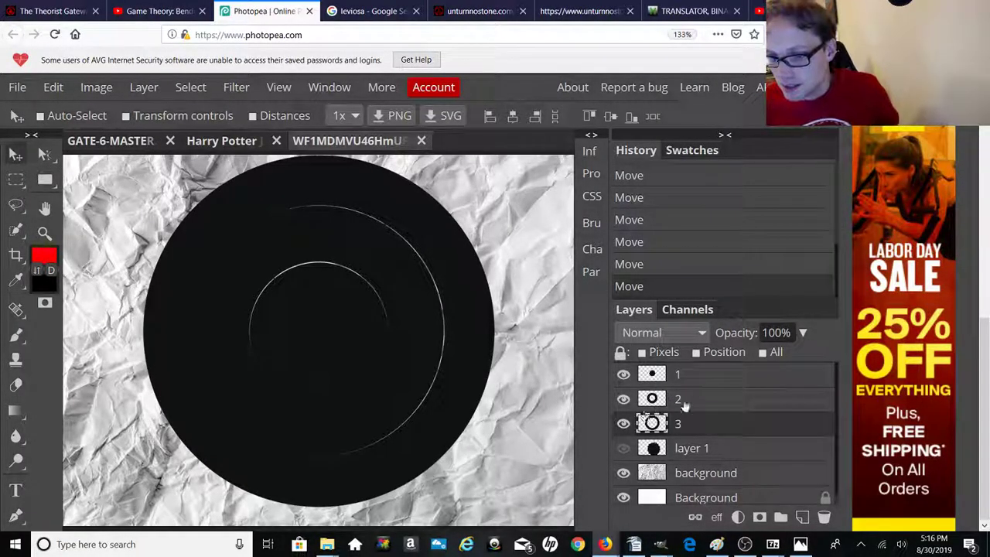
ctrl+click(651, 401)
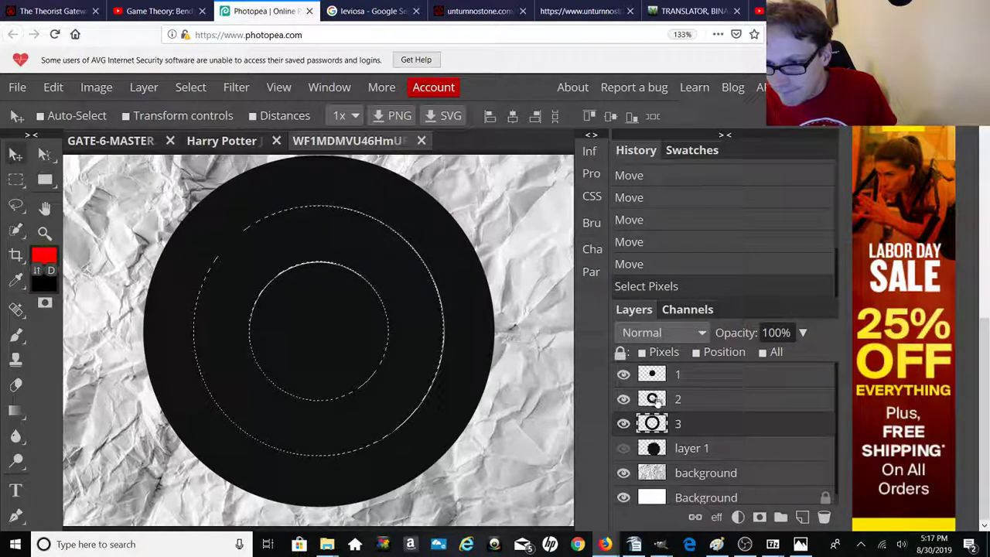
ctrl+click(662, 379)
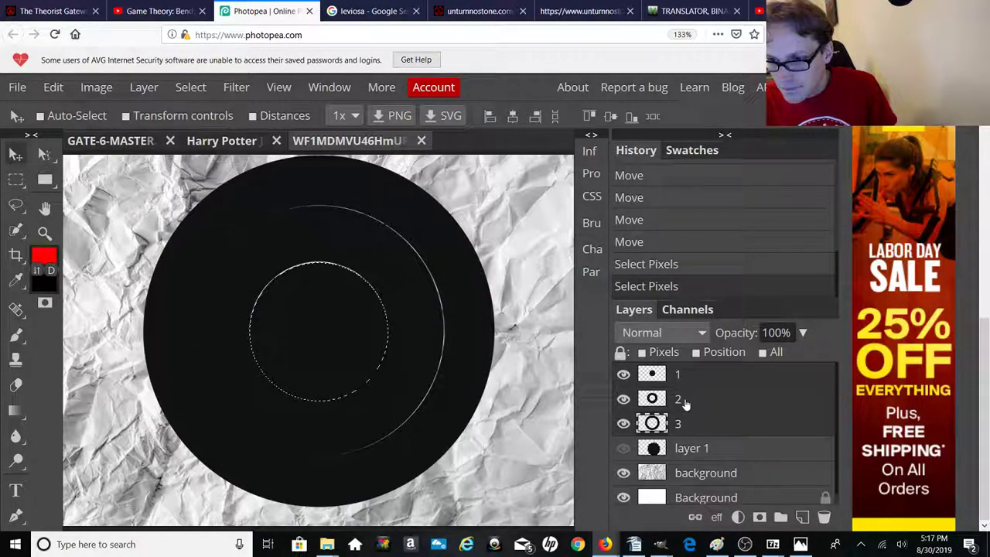
click(56, 89)
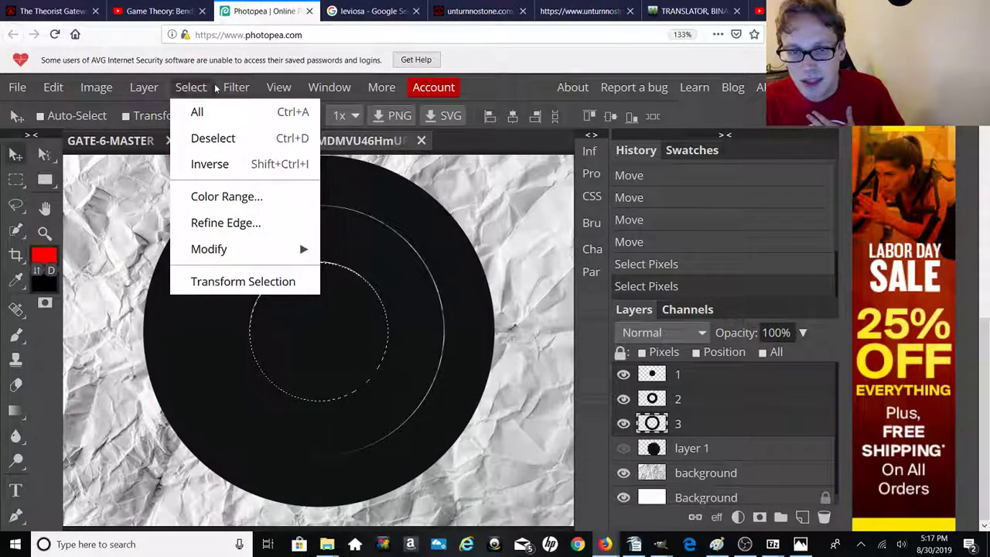
mouse_move(229, 88)
mouse_move(271, 90)
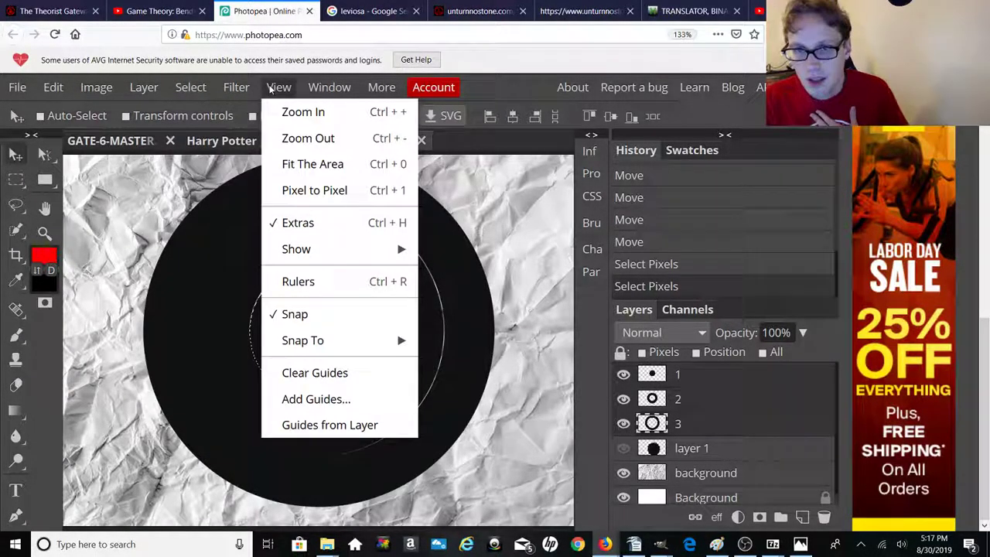
mouse_move(379, 91)
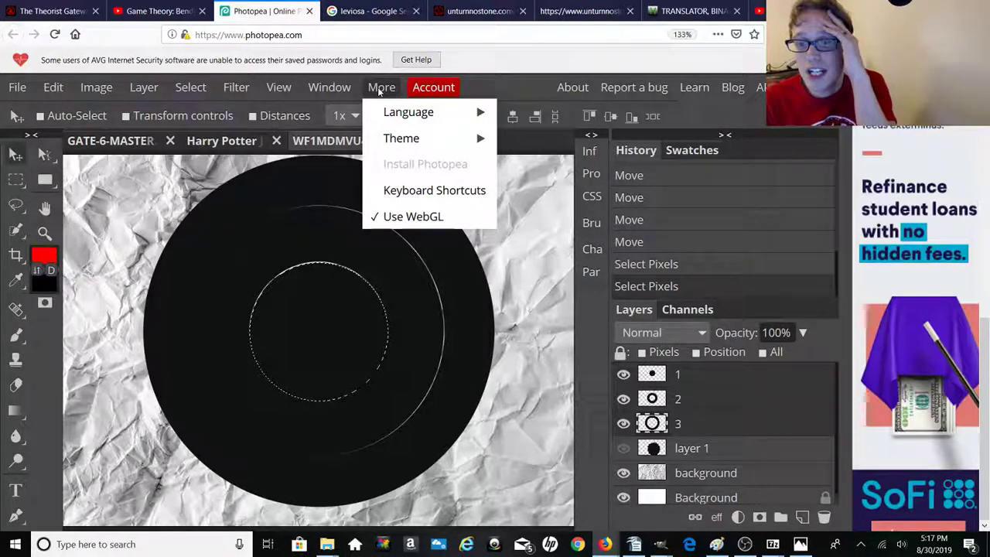
Step: Try a Black & White adjustment on layers 1, 2 and 3 with Cyan 173, Blue -200 and Magenta 300
mouse_move(307, 100)
mouse_move(109, 93)
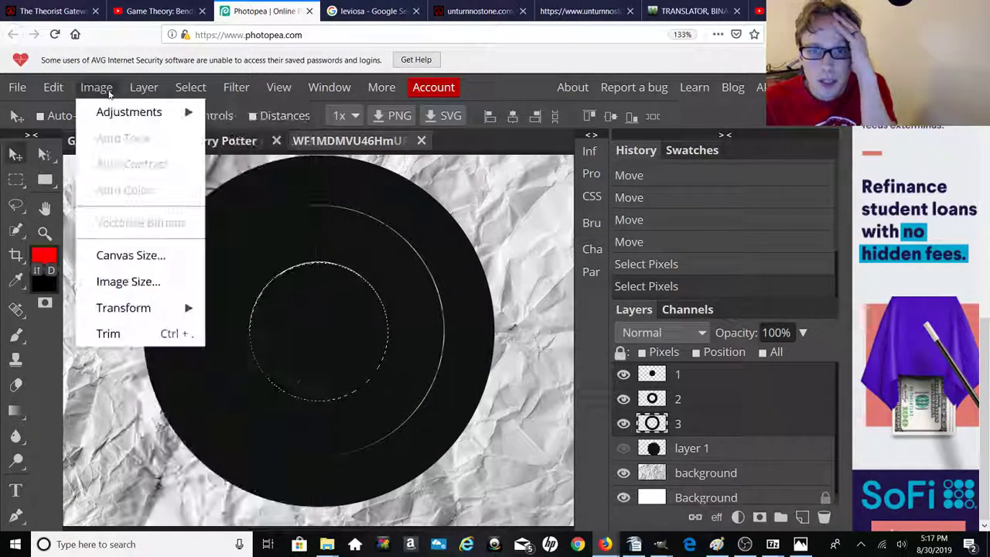
mouse_move(155, 112)
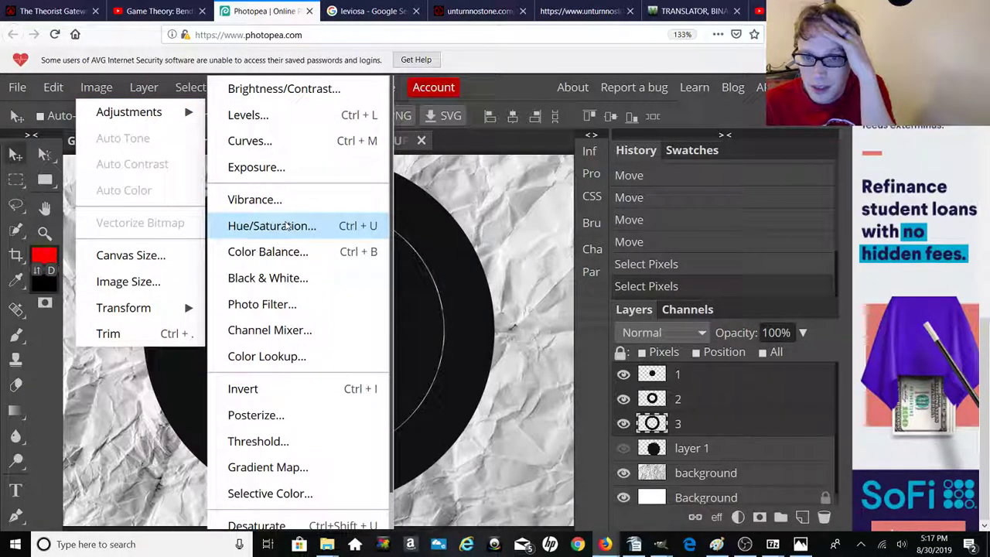
click(283, 277)
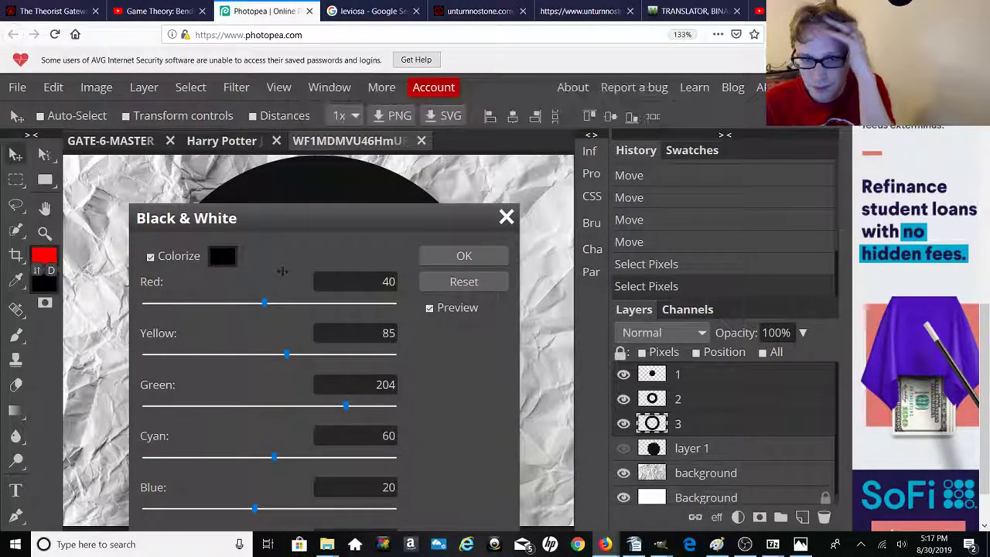
drag(321, 218, 704, 90)
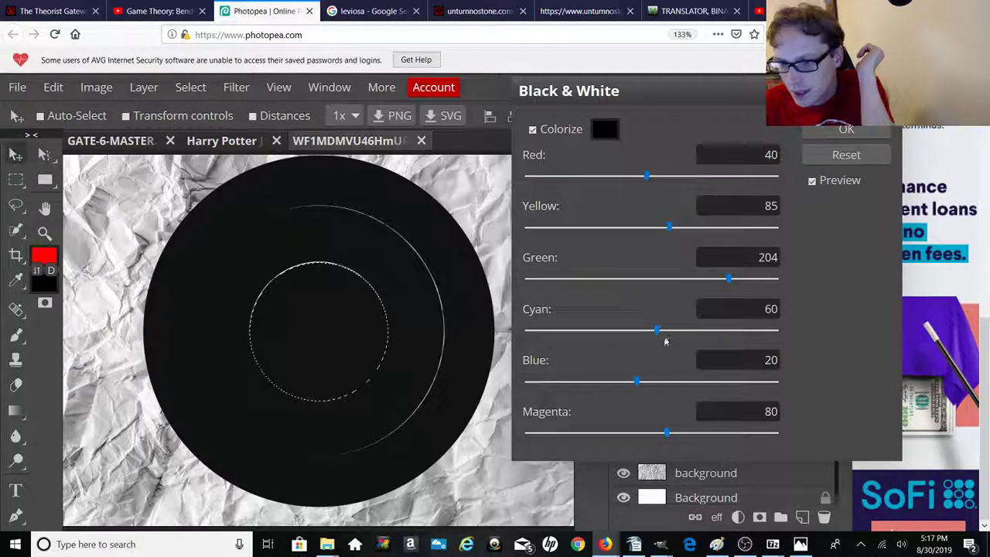
drag(660, 332, 699, 333)
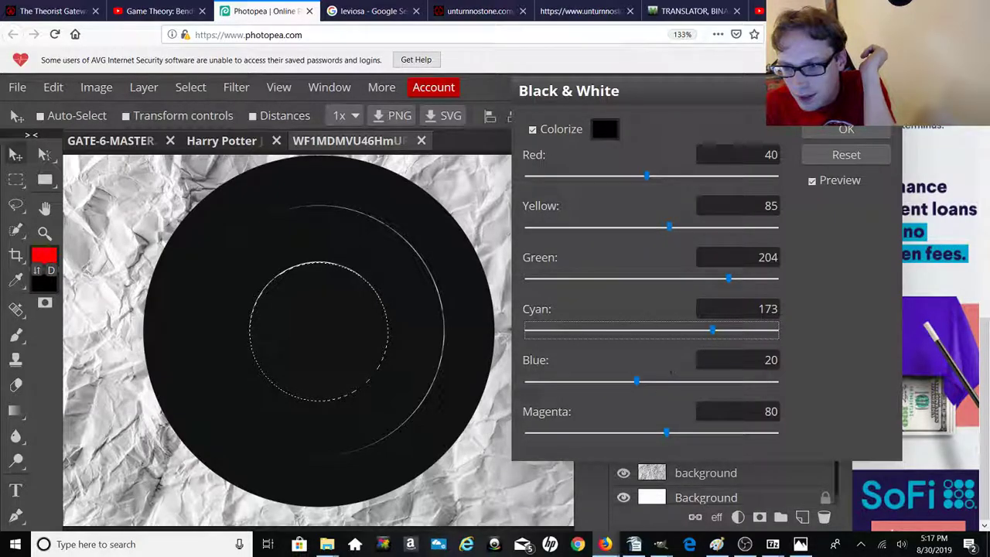
click(636, 381)
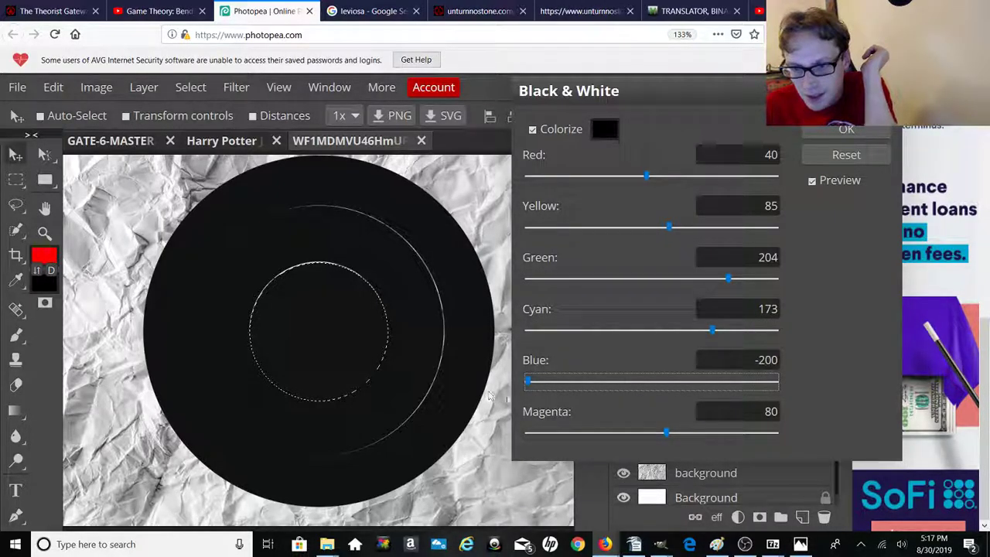
drag(667, 435, 792, 418)
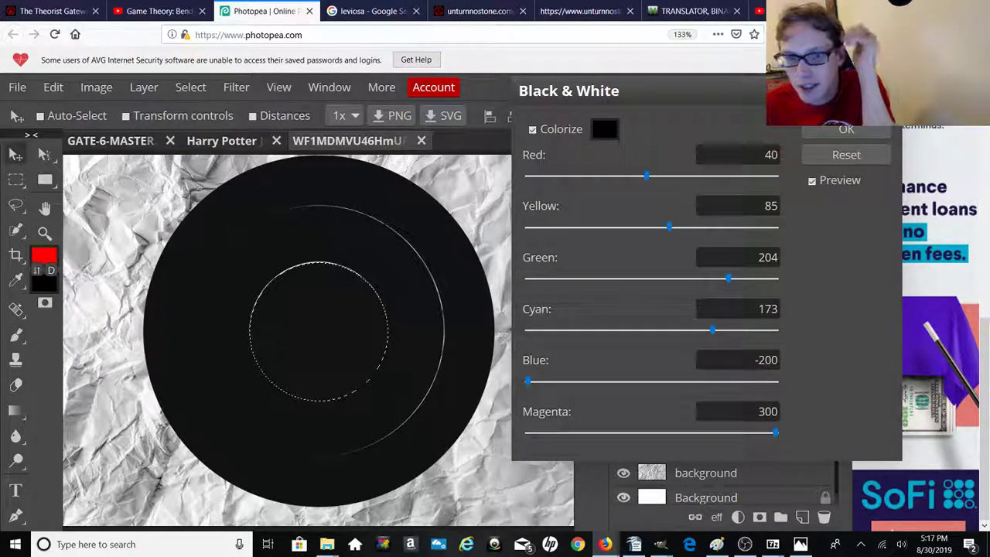
key(Return)
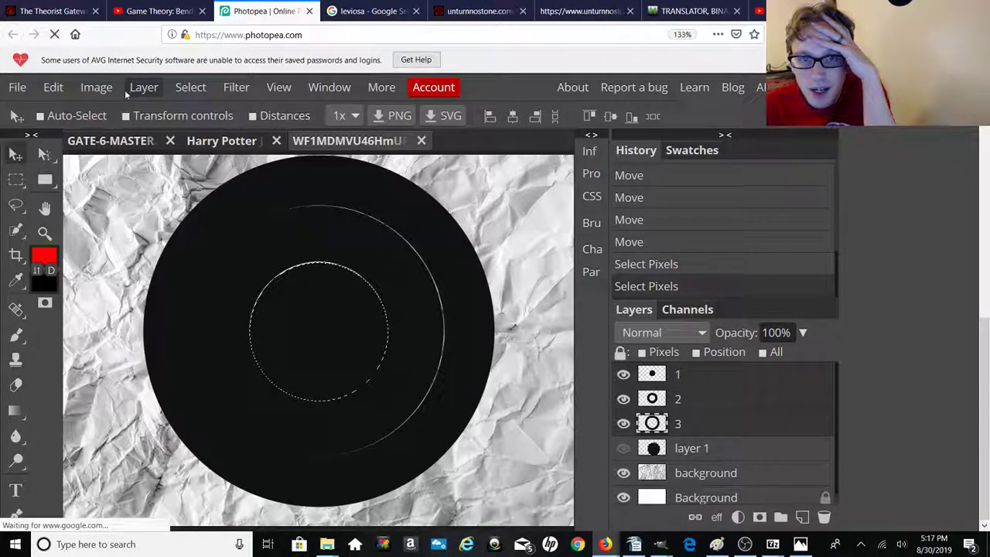
Step: Apply a Brightness/Contrast adjustment to layers 1, 2 and 3 with Brightness 104 and Contrast -73
click(96, 87)
mouse_move(119, 116)
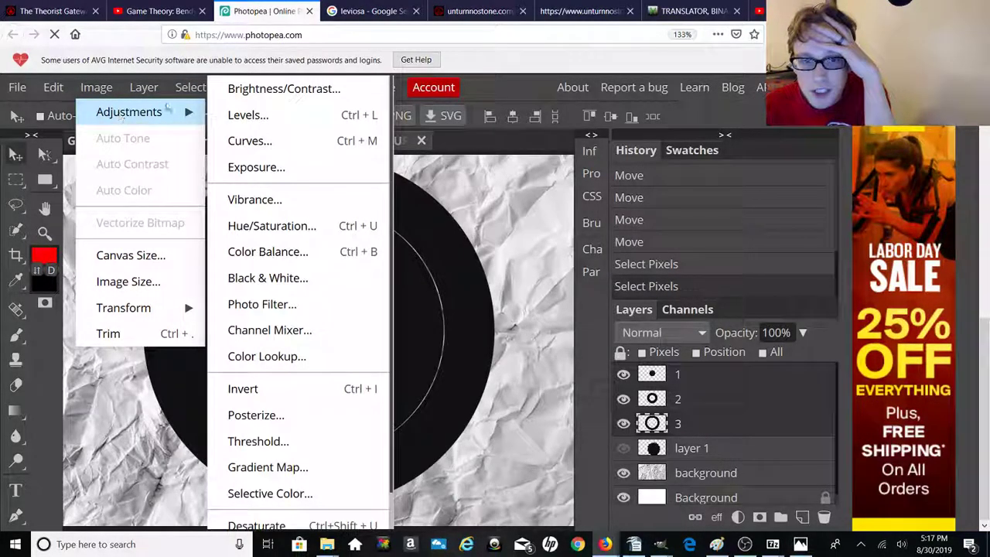
click(251, 100)
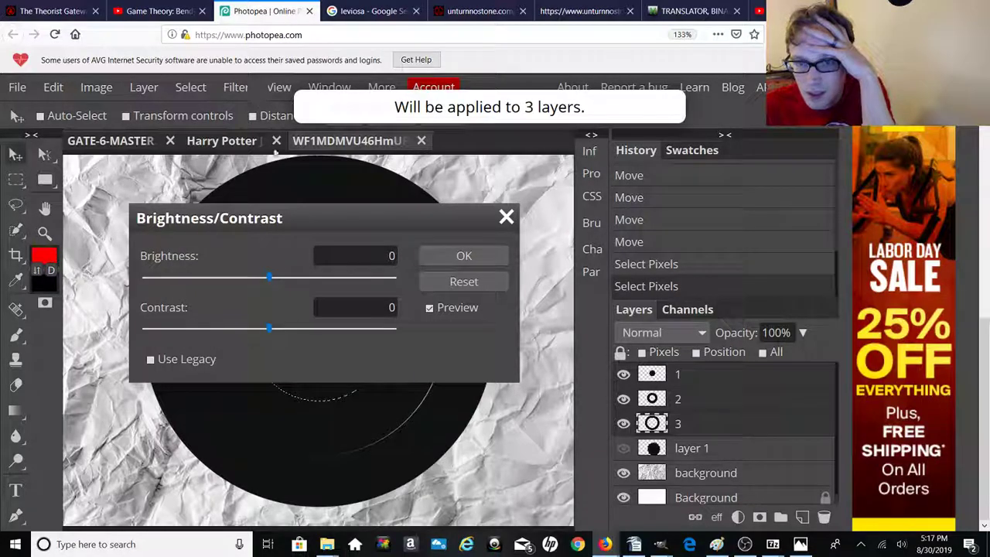
drag(390, 215, 735, 113)
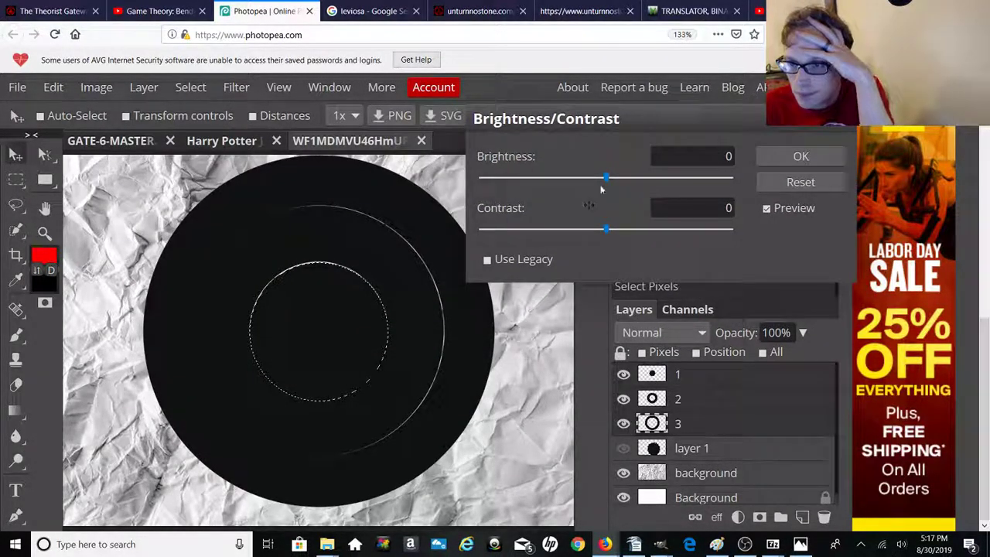
drag(608, 180, 716, 180)
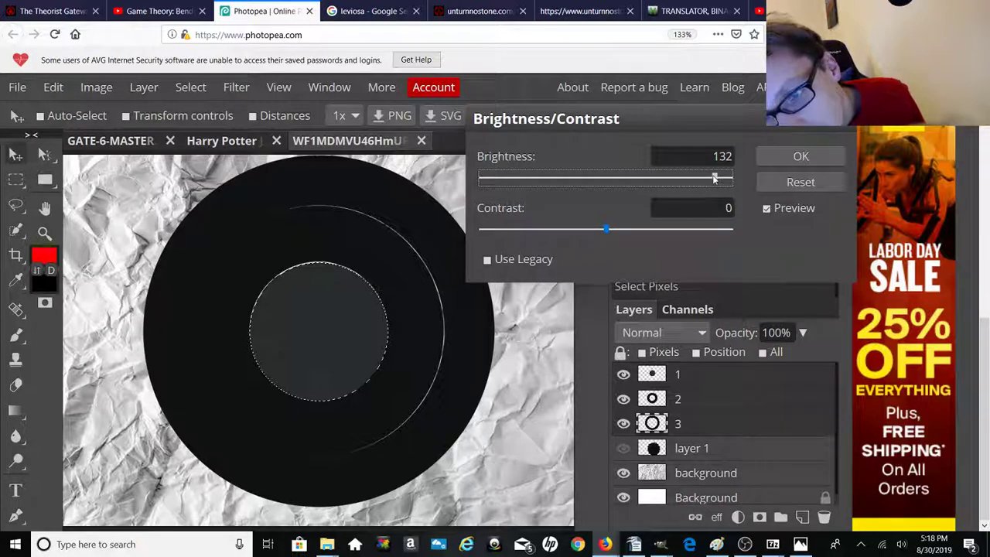
drag(715, 178, 720, 178)
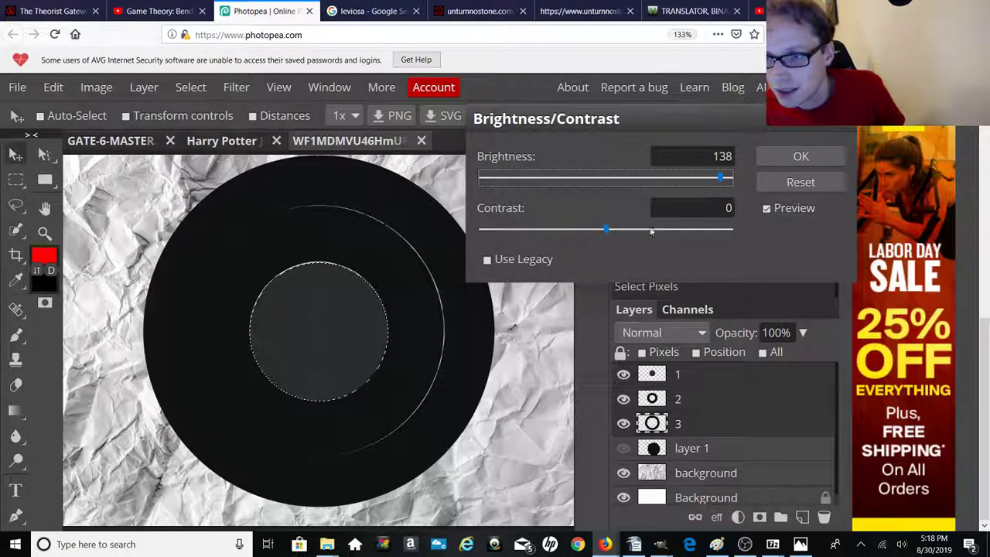
drag(606, 231, 570, 246)
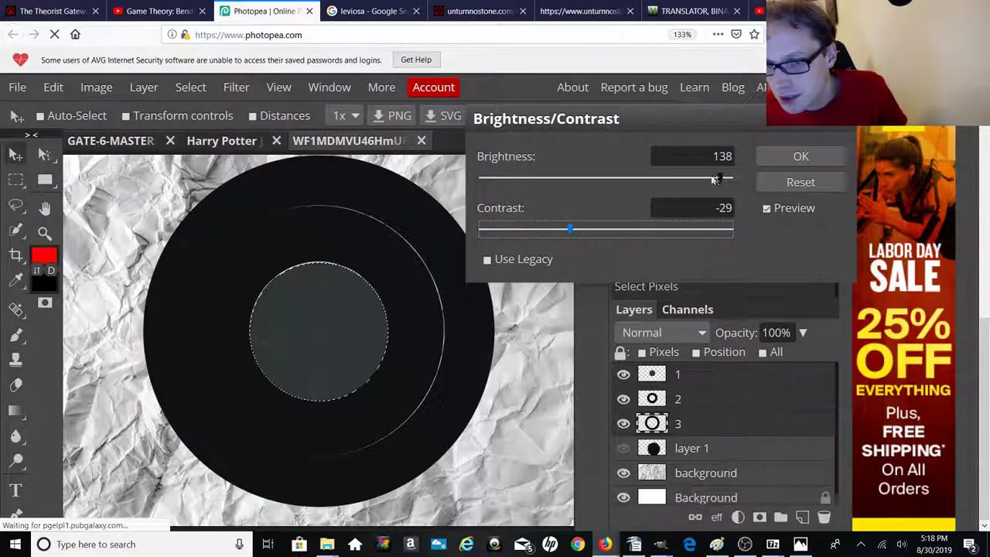
drag(719, 177, 692, 180)
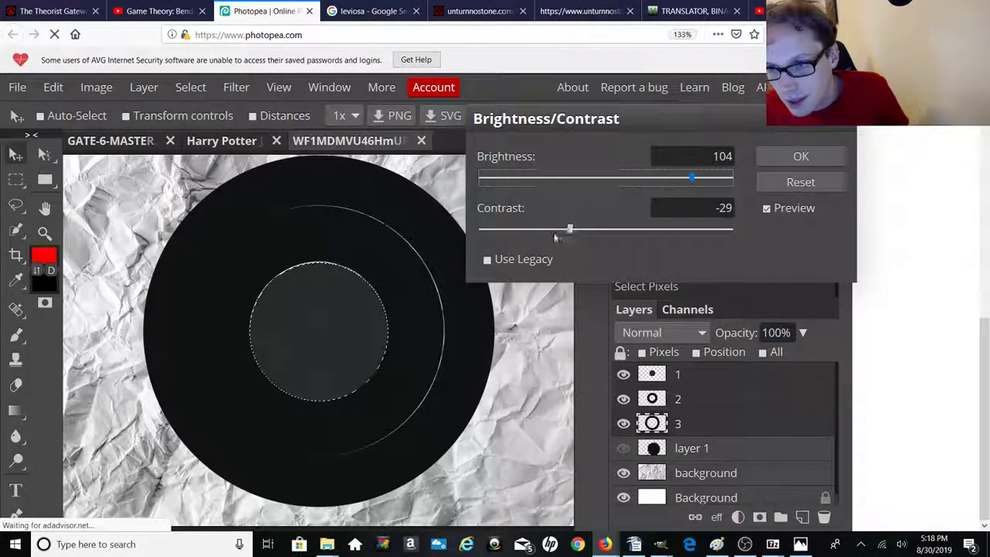
mouse_move(511, 246)
mouse_down()
mouse_move(500, 242)
mouse_move(515, 239)
mouse_up()
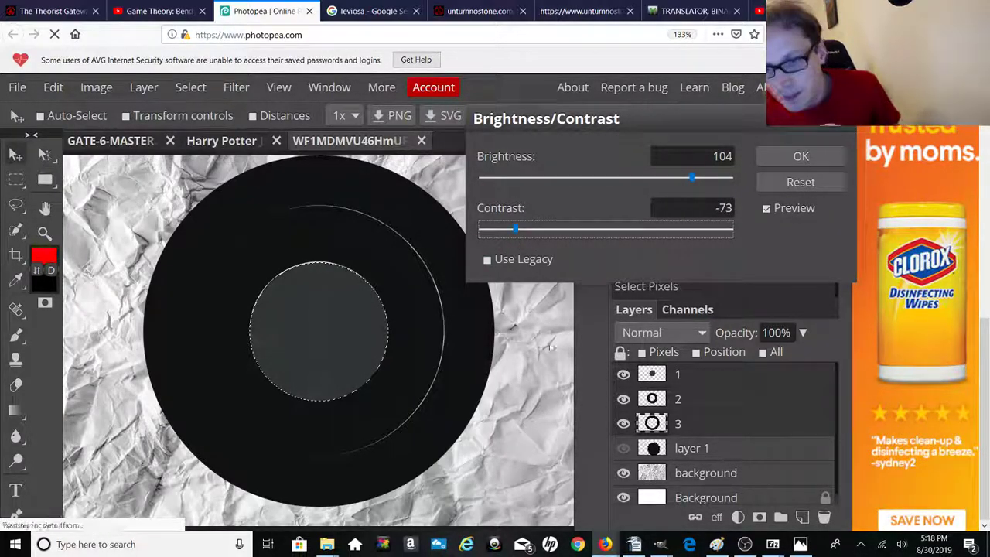
click(786, 158)
Step: Nudge the disc on layer 1 slightly and rotate it to about -77.8° with Free Transform
click(723, 378)
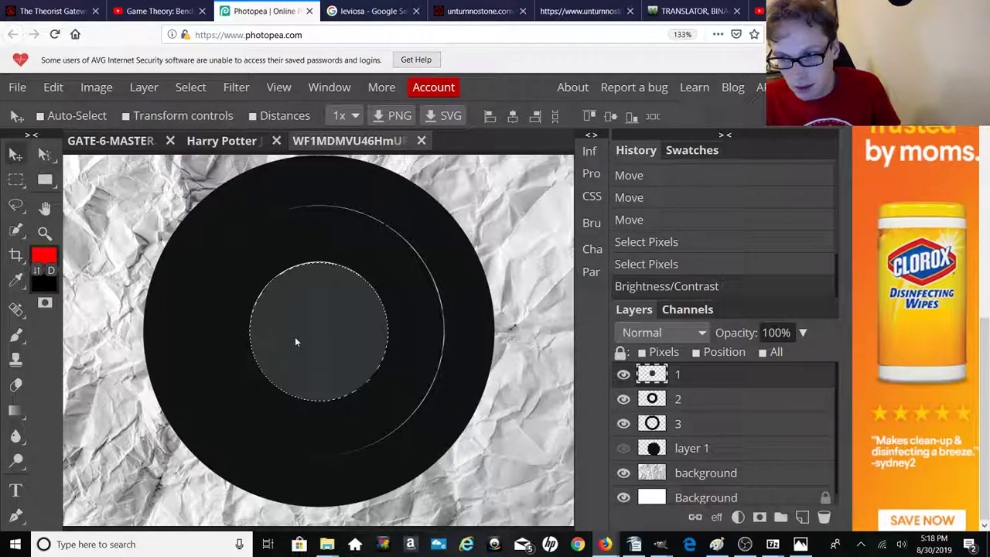
mouse_move(326, 304)
mouse_down()
mouse_move(335, 313)
mouse_move(325, 301)
mouse_up()
key(ctrl+t)
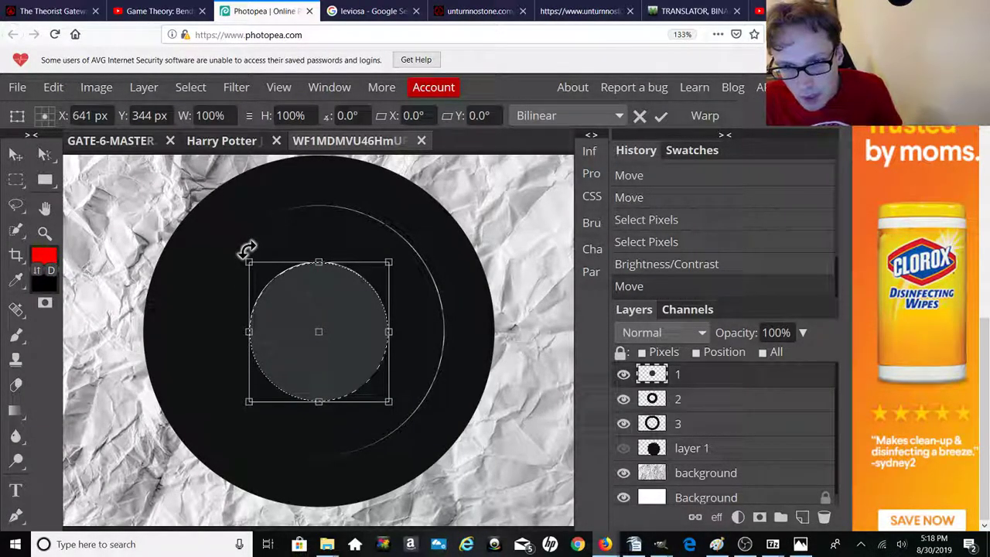
drag(247, 249, 242, 384)
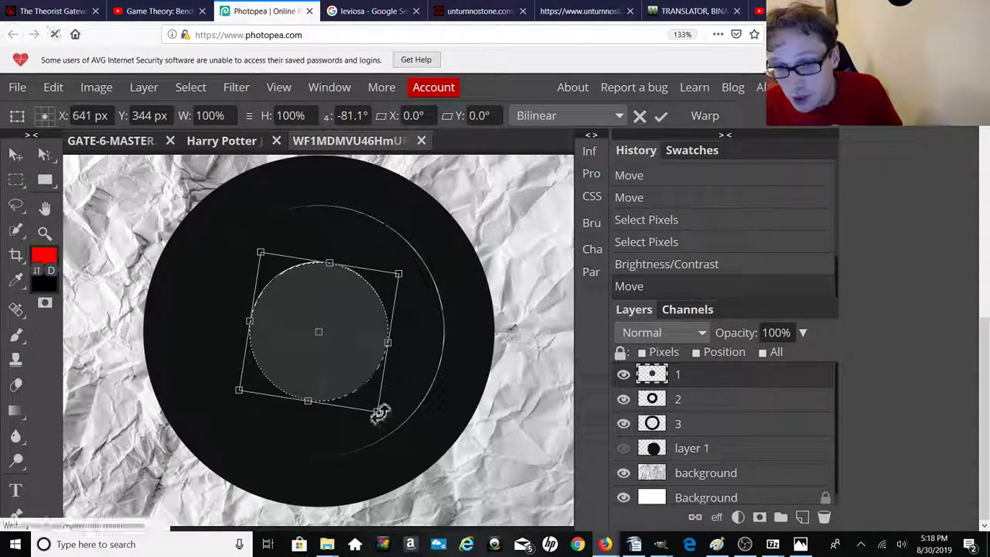
drag(379, 413, 374, 415)
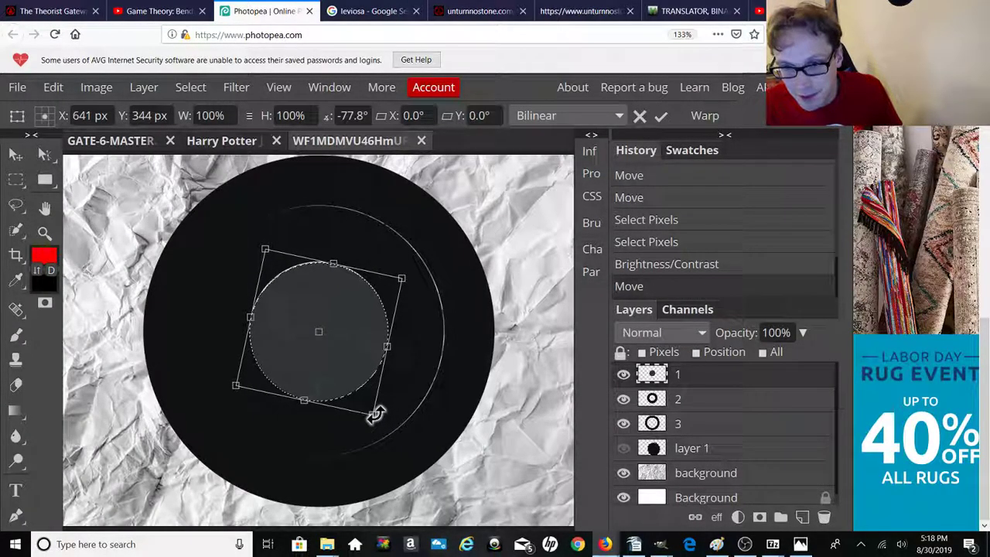
Step: Apply a Brightness/Contrast adjustment to layer 2 alone with Brightness 149 and Contrast -69
double_click(678, 400)
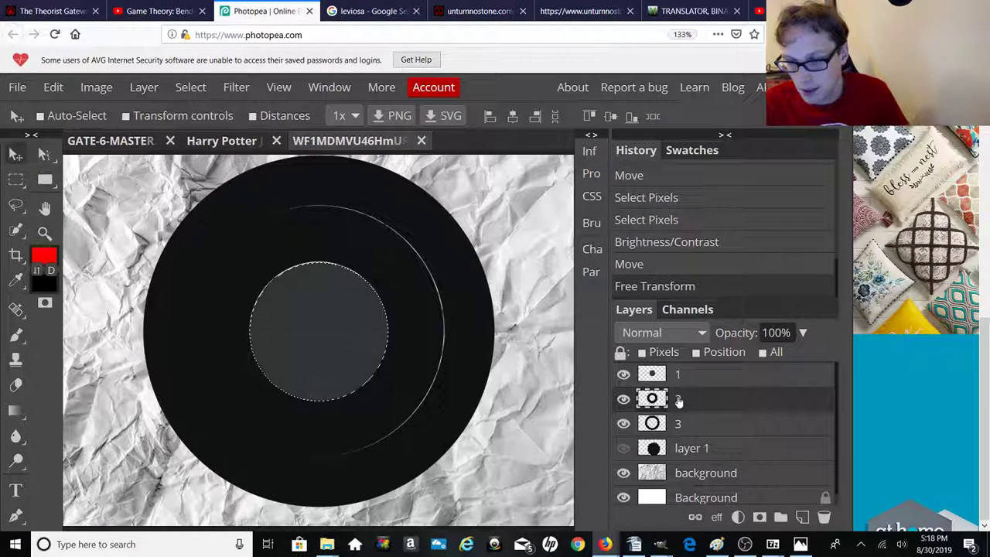
click(93, 89)
mouse_move(109, 113)
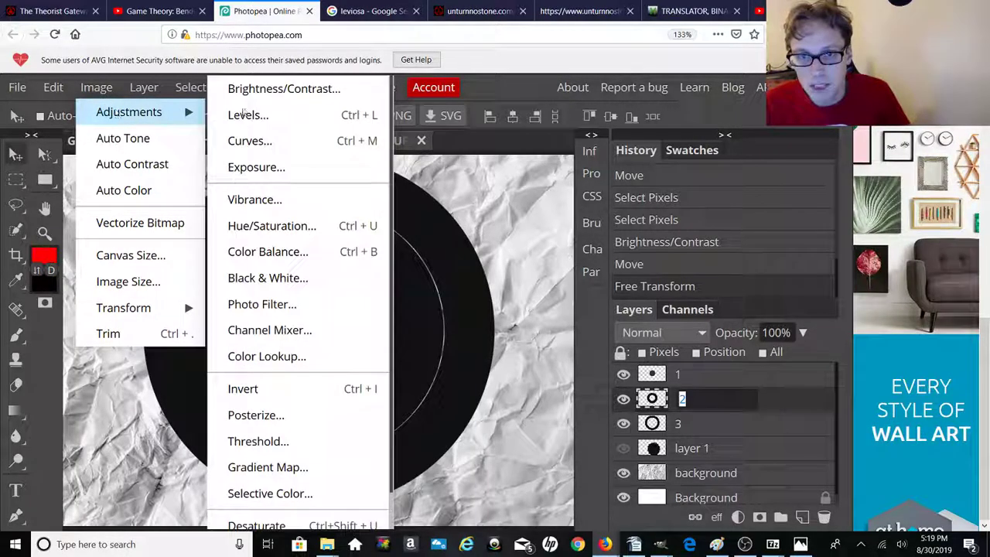
click(283, 88)
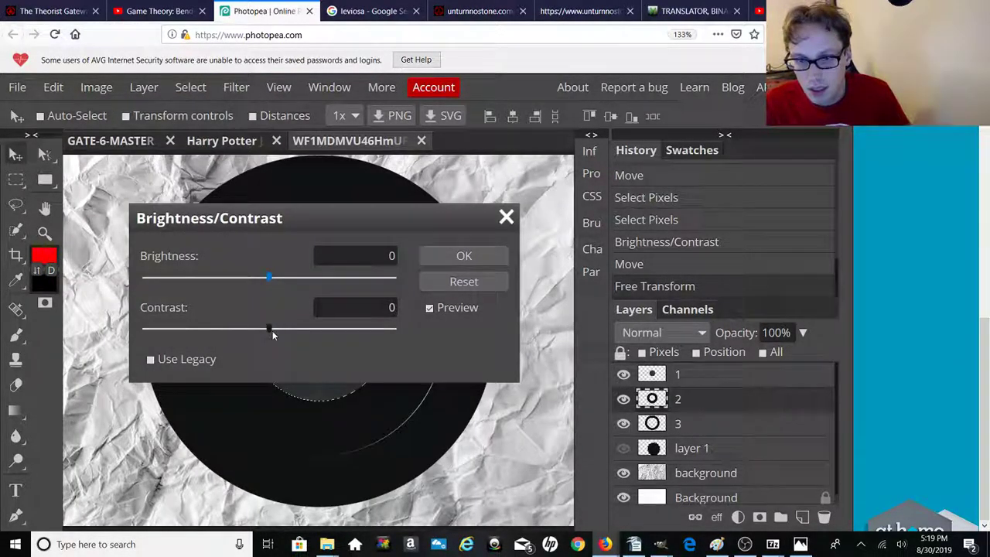
drag(270, 329, 214, 344)
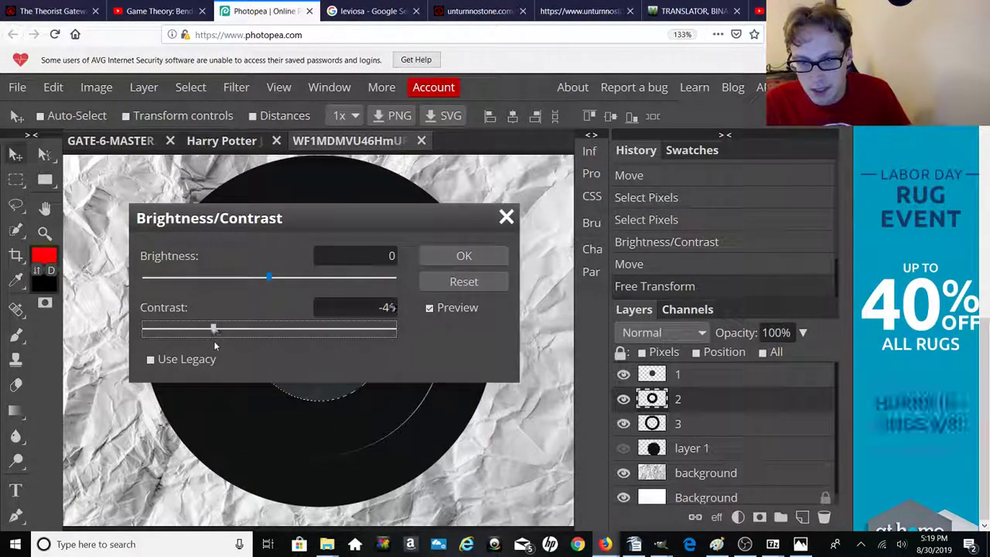
click(270, 276)
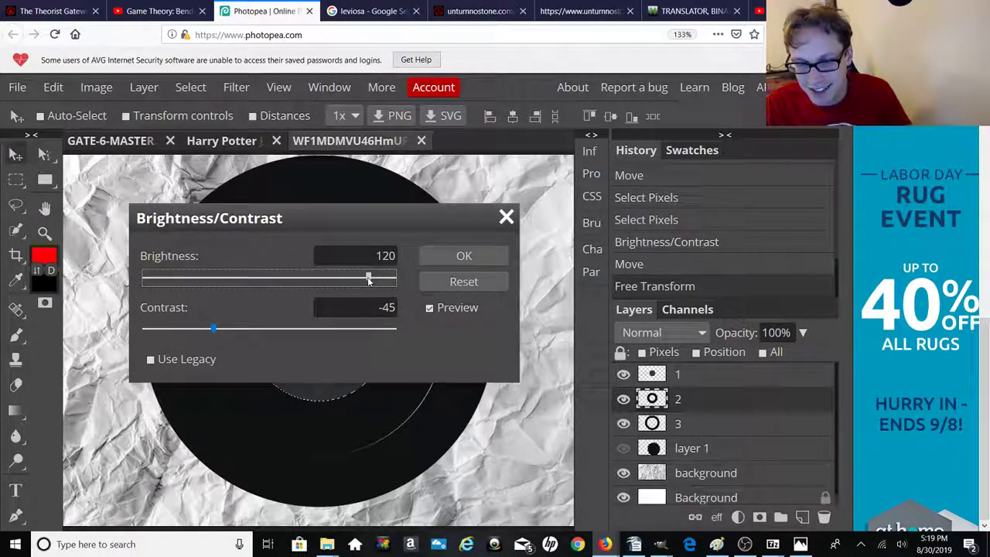
drag(406, 222, 702, 157)
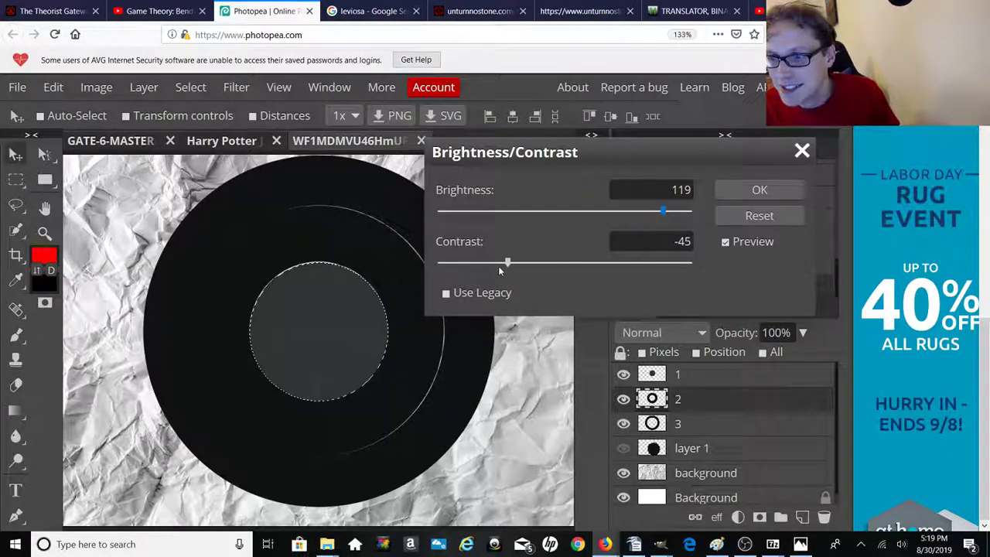
drag(501, 270, 480, 284)
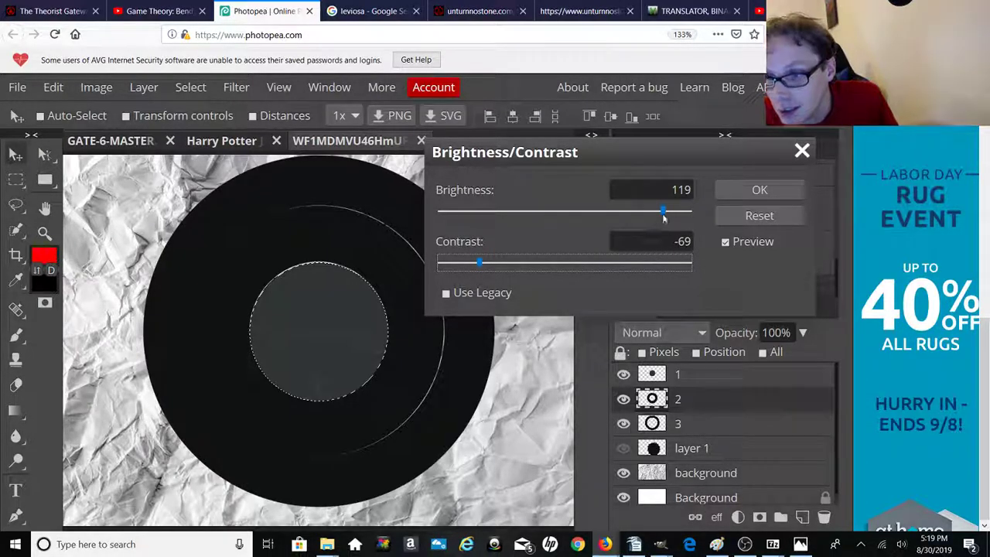
drag(663, 218, 689, 215)
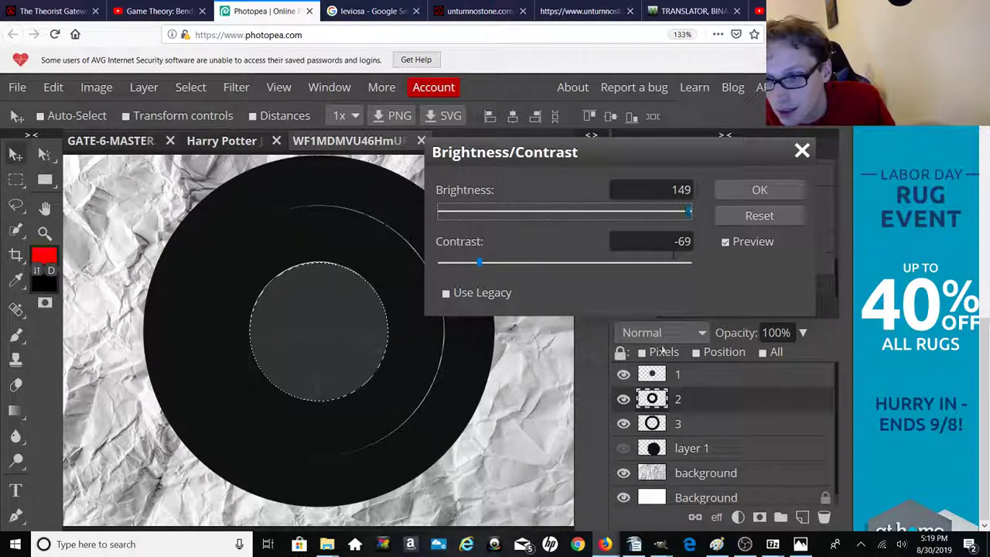
click(689, 402)
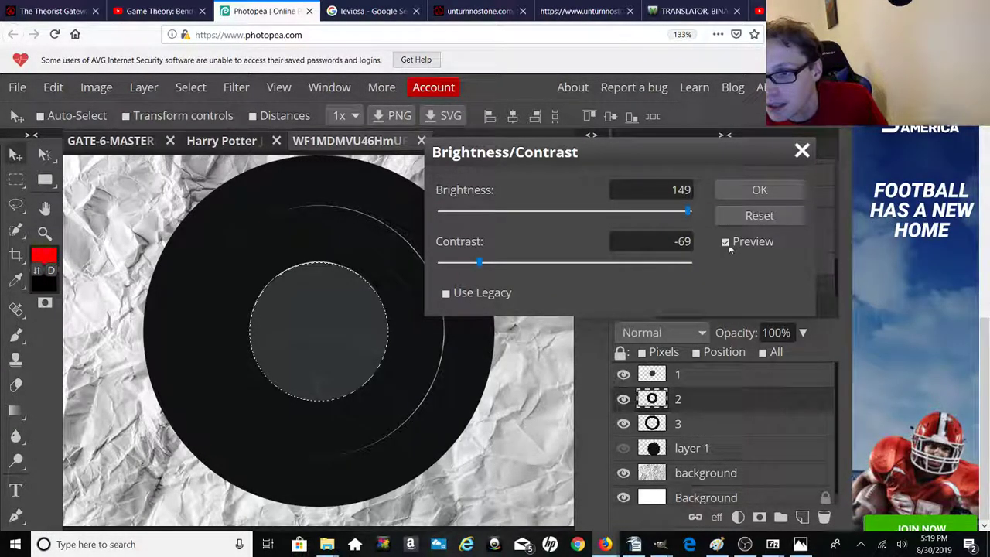
click(750, 191)
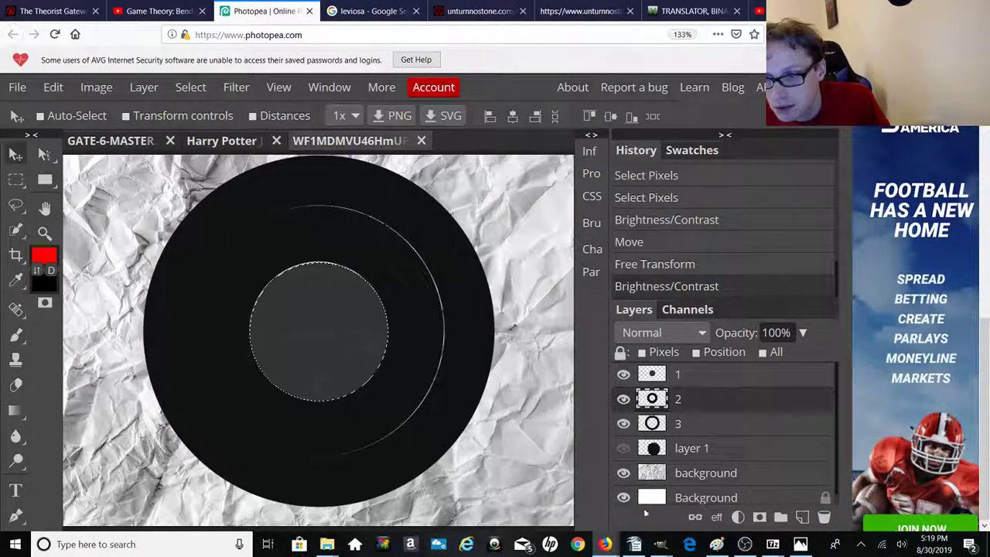
right_click(675, 408)
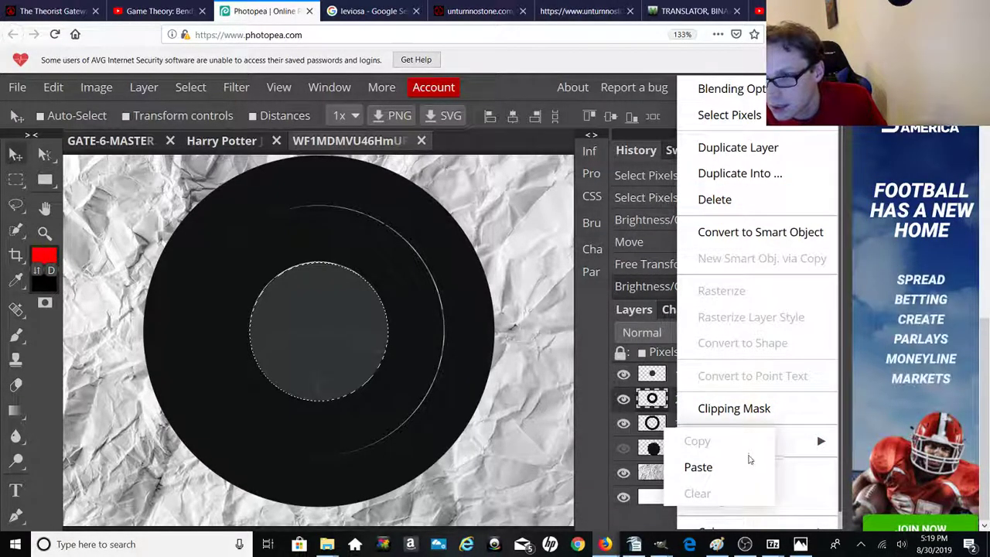
mouse_move(732, 530)
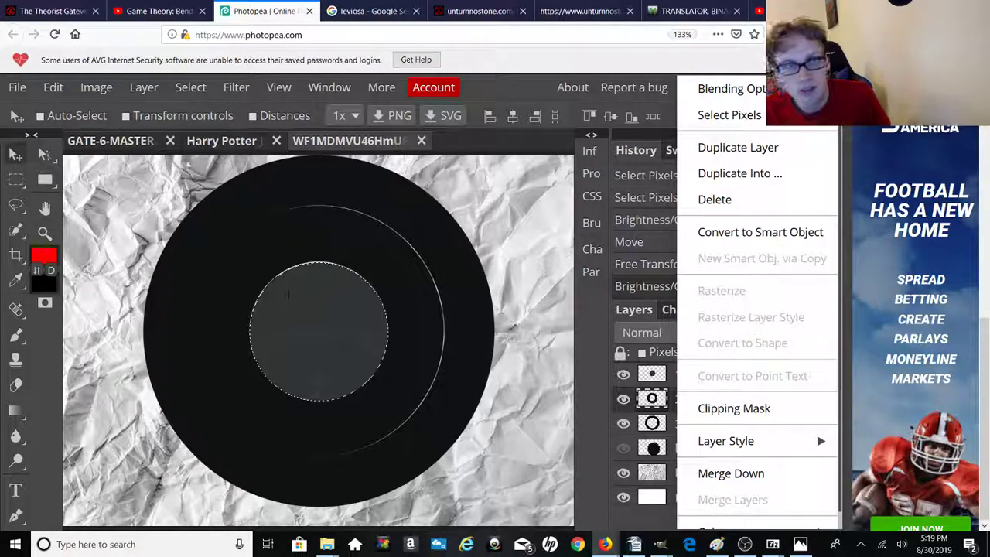
click(143, 89)
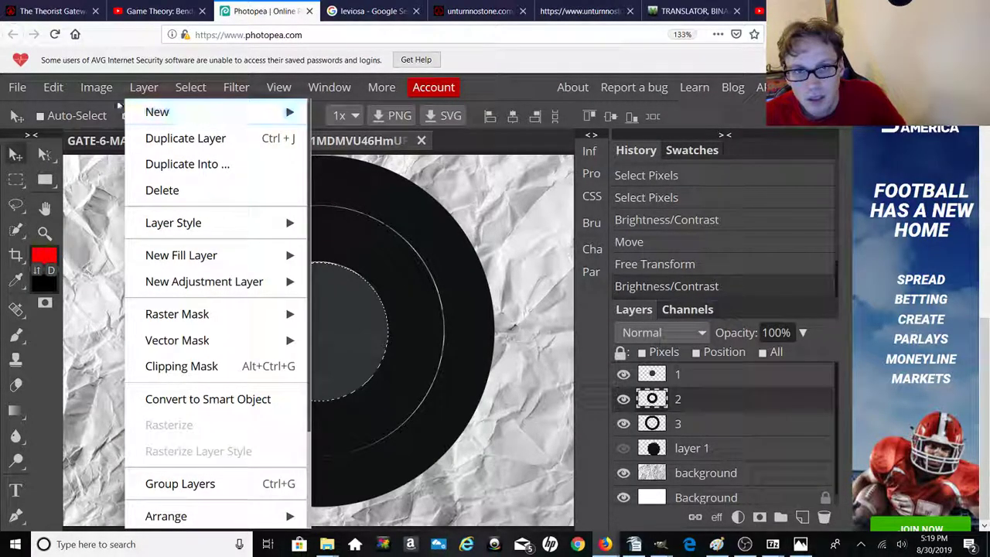
mouse_move(133, 92)
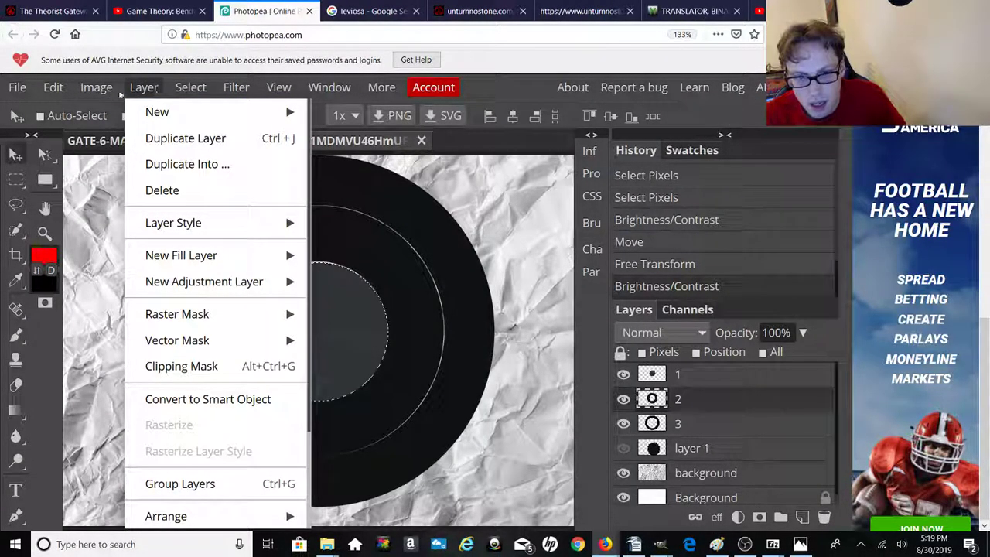
mouse_move(114, 112)
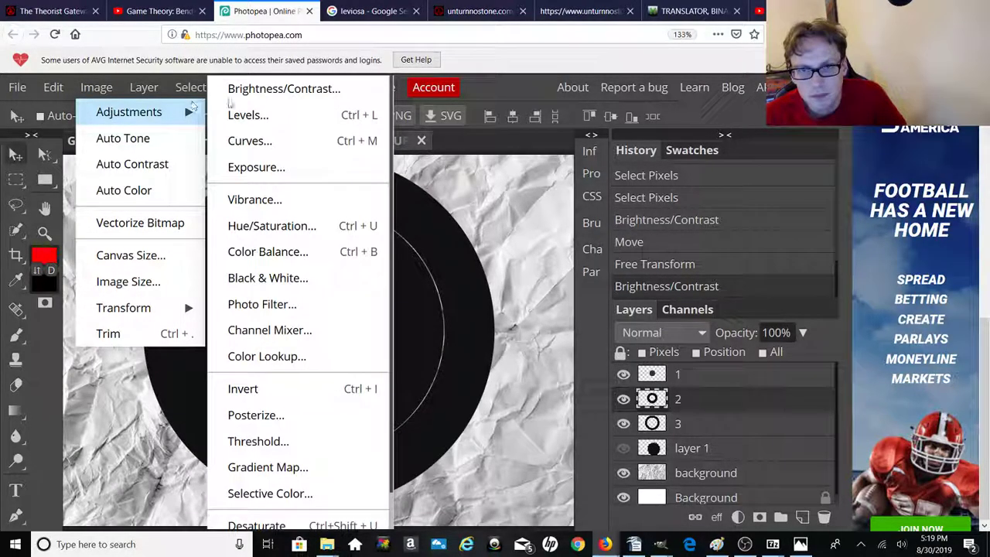
Step: Reorder the layers so that layer 2 sits above layer 1, and make layer 2 active
click(522, 291)
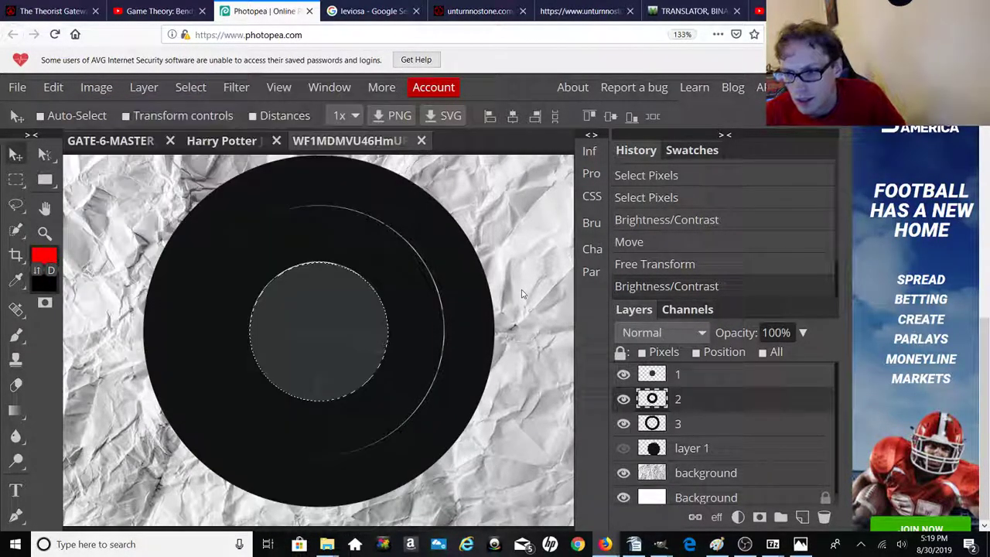
drag(705, 408, 686, 379)
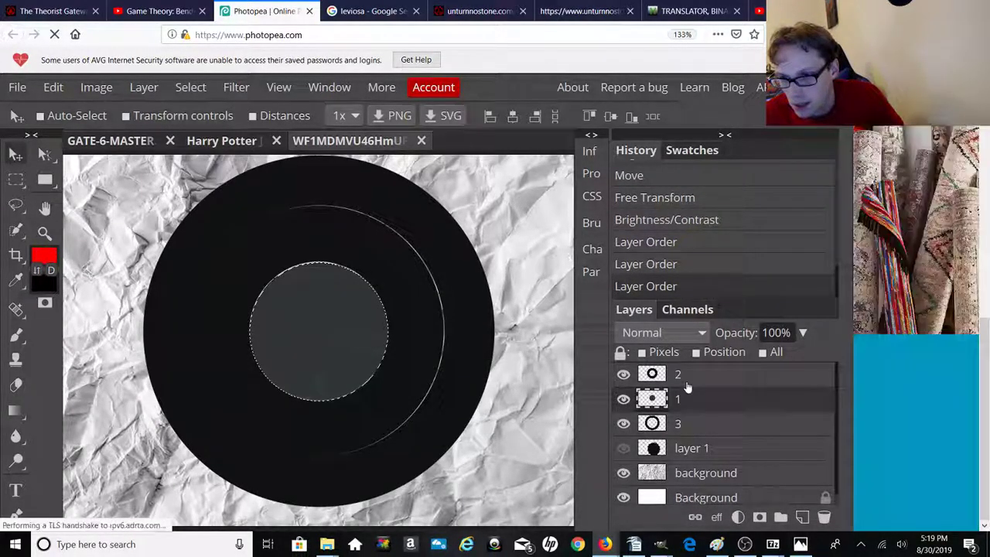
click(684, 381)
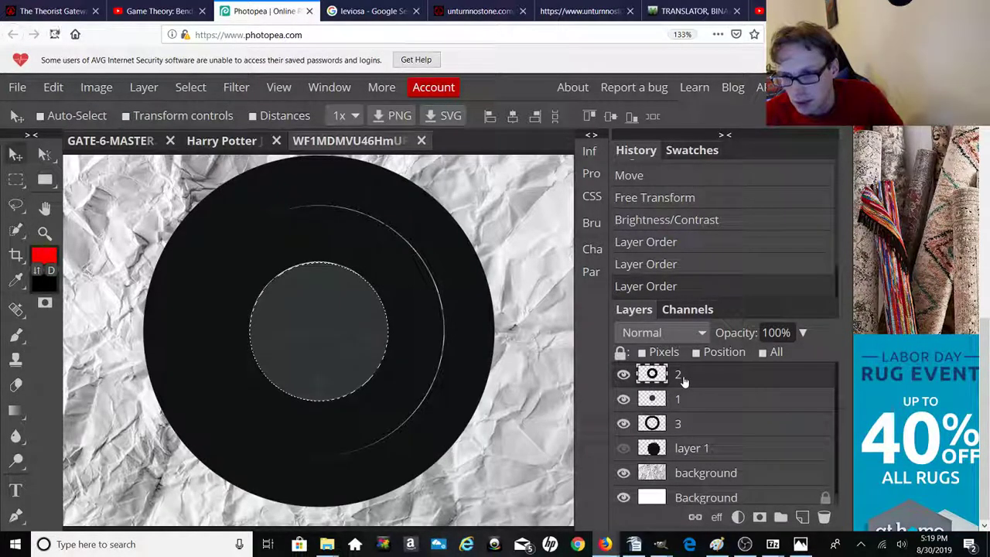
Step: Apply a Brightness/Contrast adjustment to layer 2 with Brightness 24 and Contrast -55
click(96, 87)
mouse_move(108, 111)
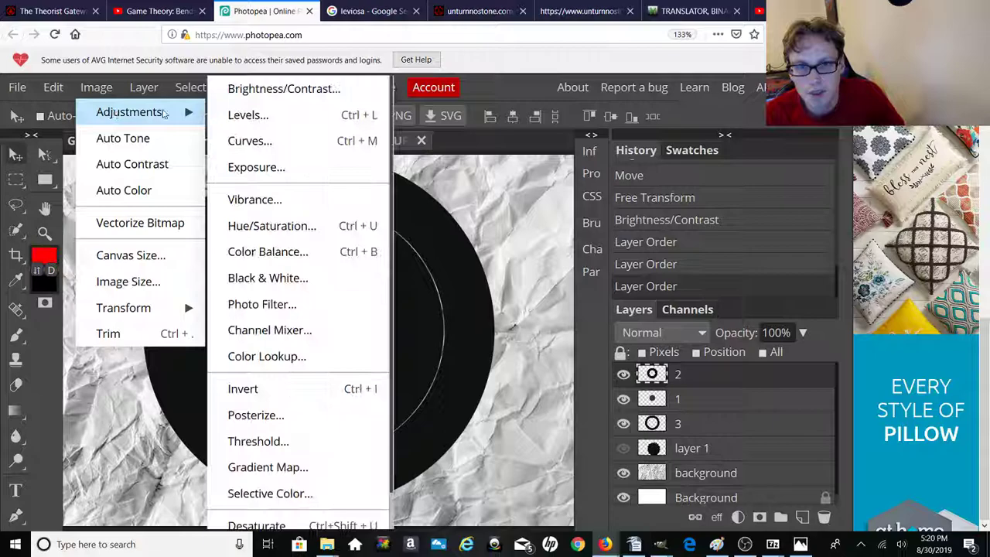
click(280, 88)
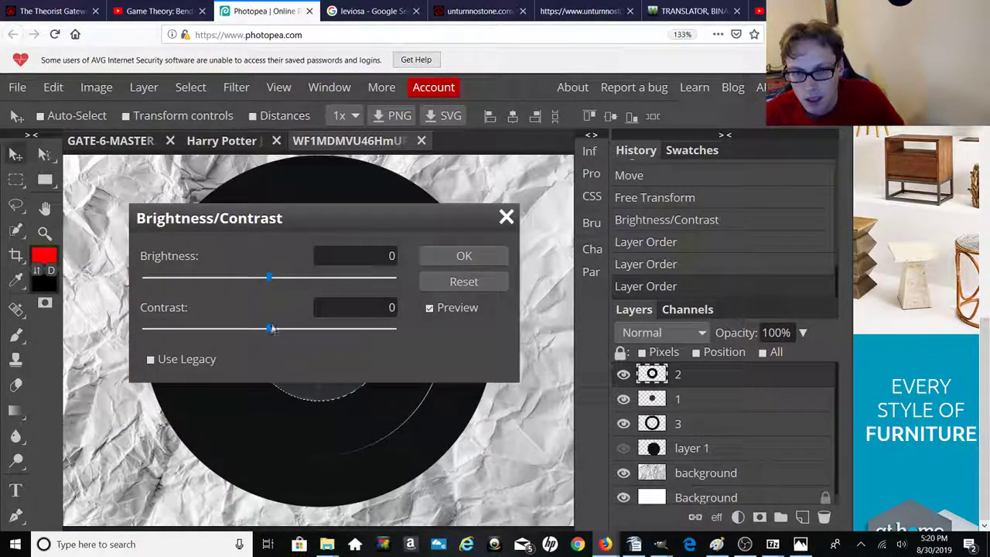
drag(267, 328, 178, 335)
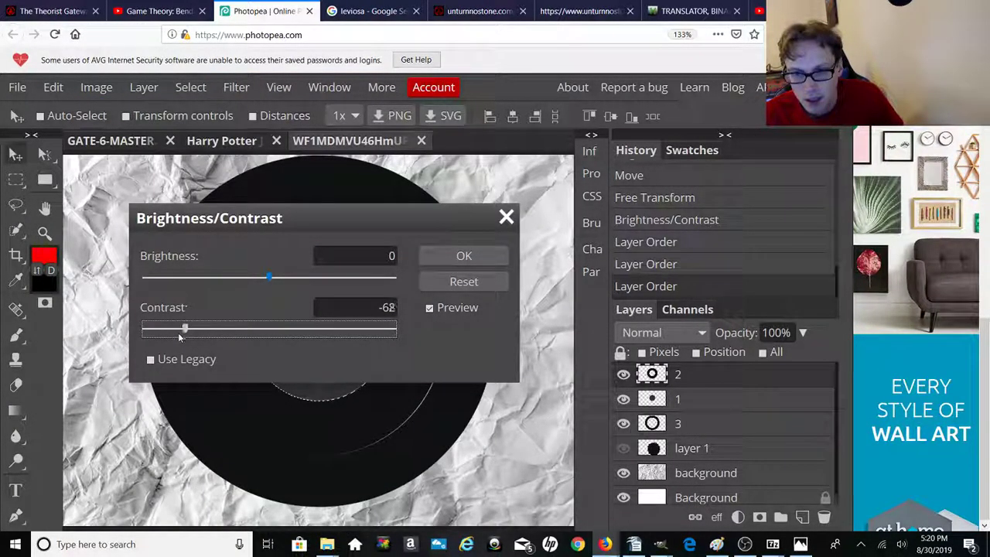
drag(270, 276, 359, 278)
drag(369, 228, 738, 144)
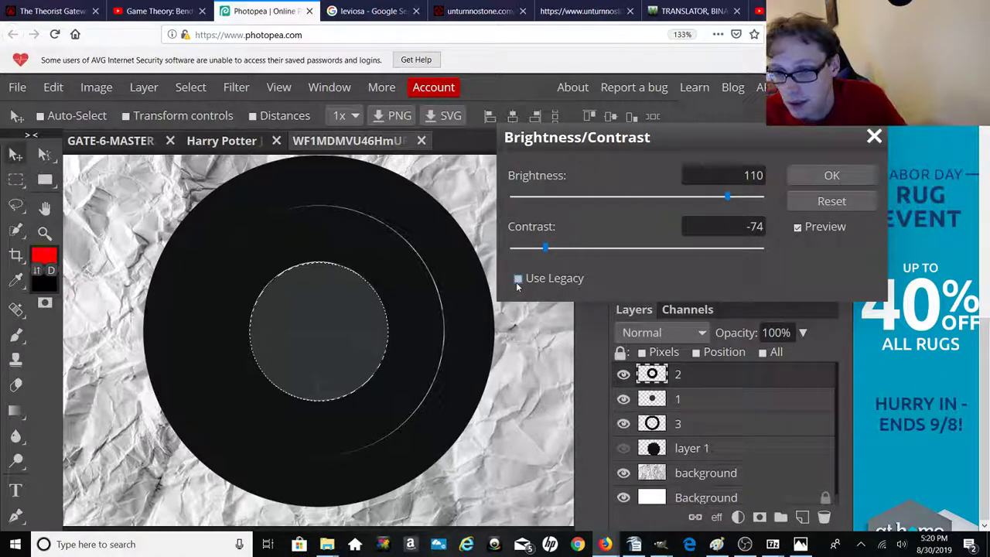
mouse_move(553, 251)
mouse_down()
mouse_move(506, 250)
mouse_move(570, 248)
mouse_up()
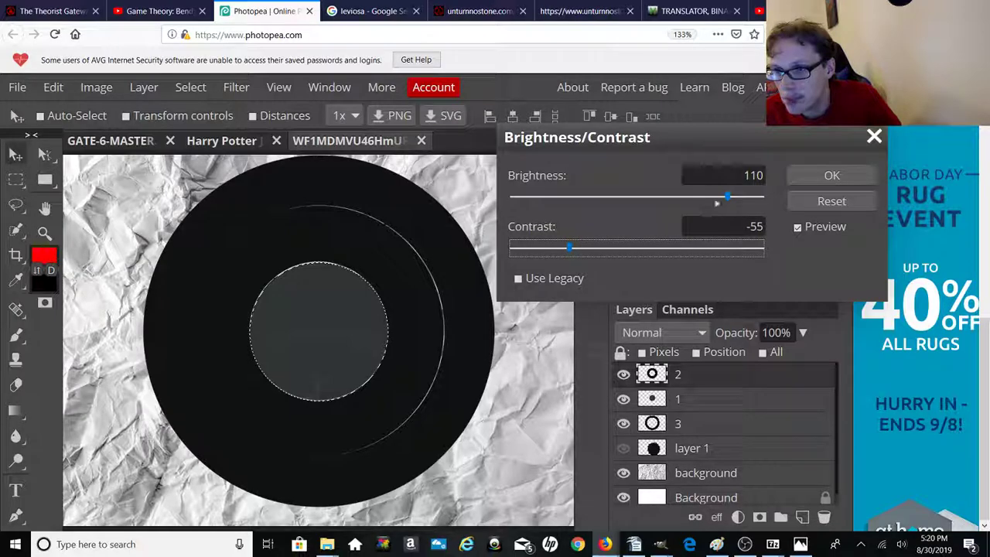
drag(724, 199, 657, 215)
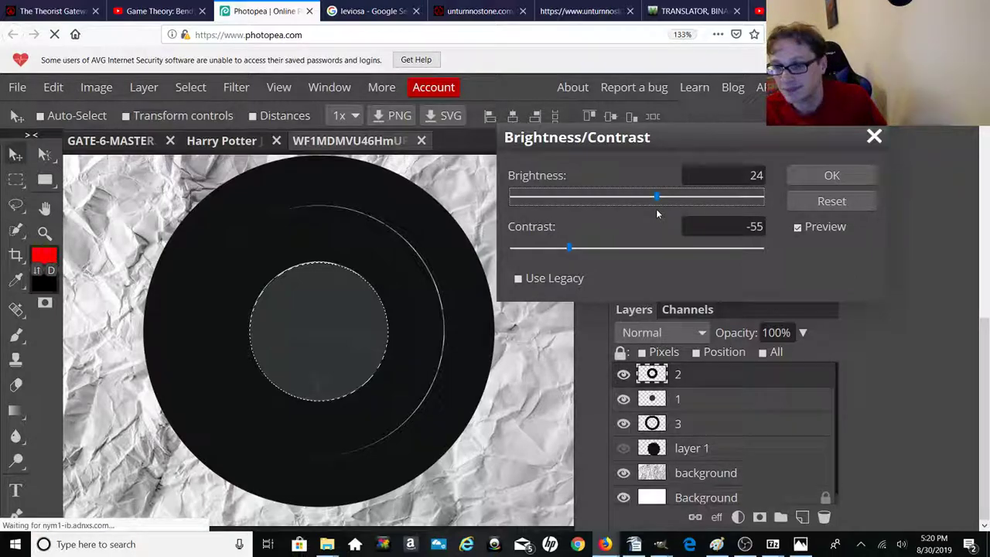
click(831, 176)
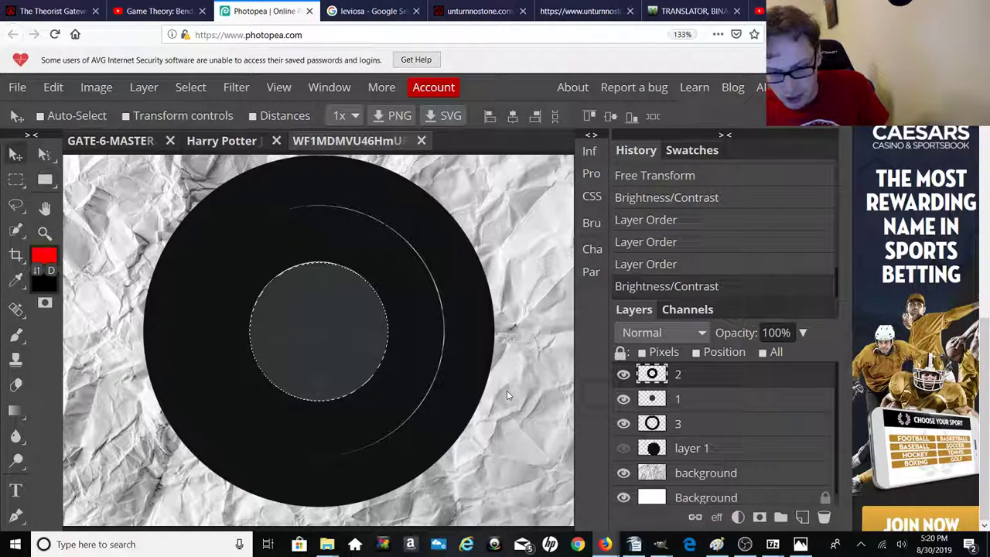
Step: Apply a Free Transform to layer 2 and close its layer style settings unchanged
key(ctrl+alt+t)
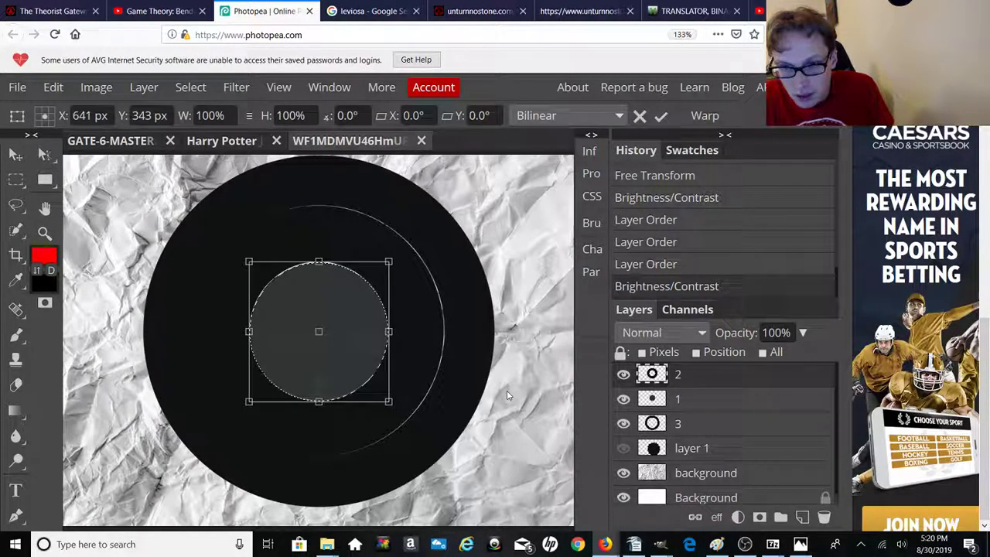
double_click(693, 379)
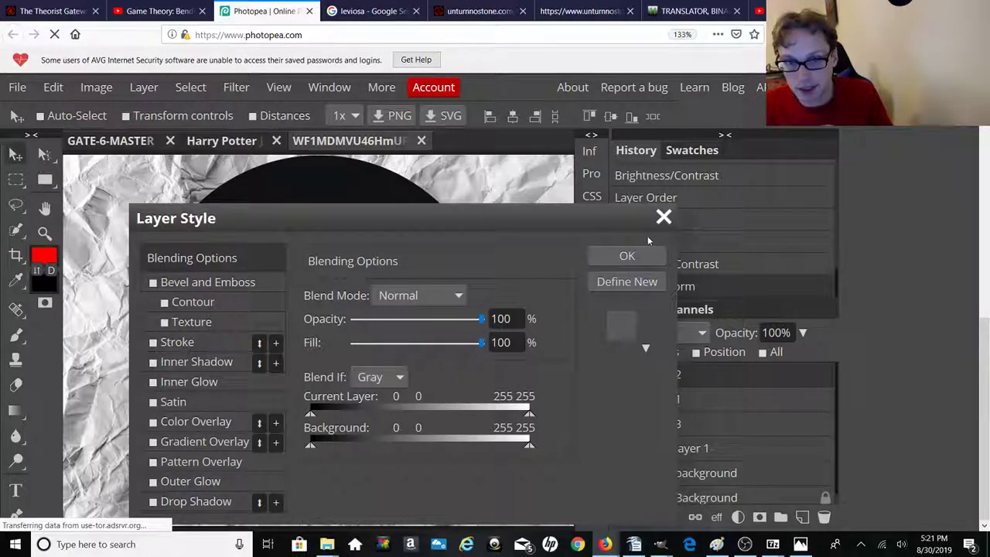
click(664, 219)
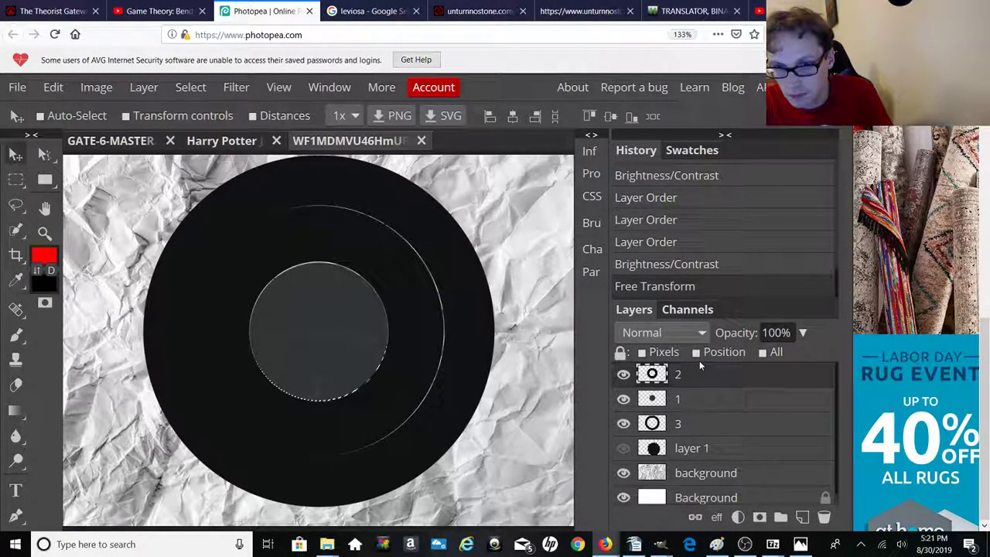
key(ctrl+t)
click(700, 367)
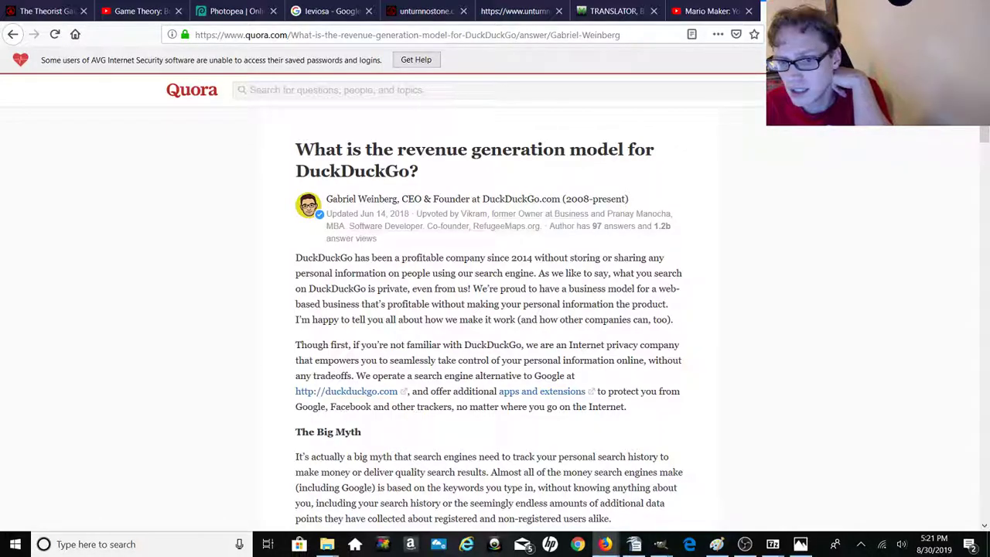
key(ctrl+3)
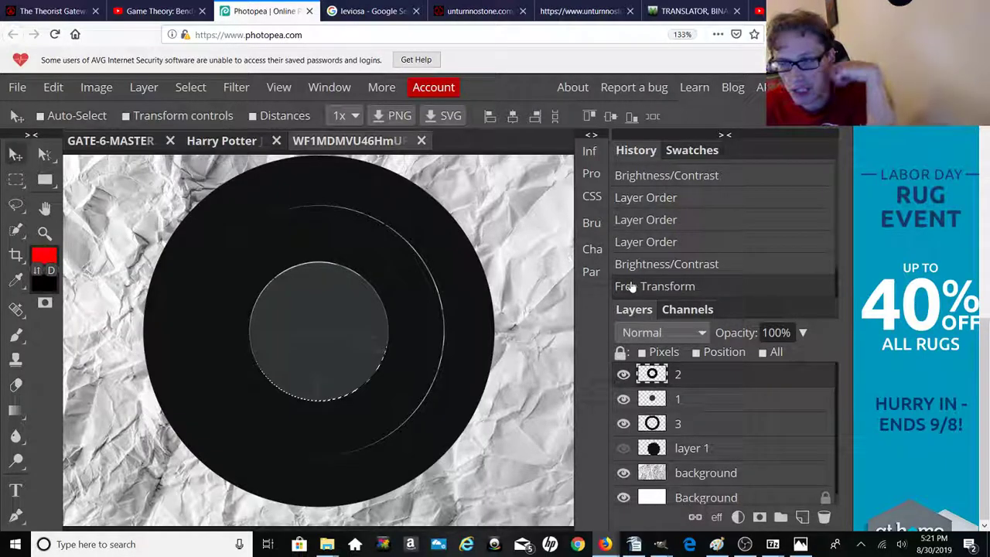
Step: Nudge the ring on layer 2 slightly and apply another Free Transform to it
mouse_move(407, 311)
mouse_down()
mouse_move(404, 318)
mouse_move(403, 306)
mouse_up()
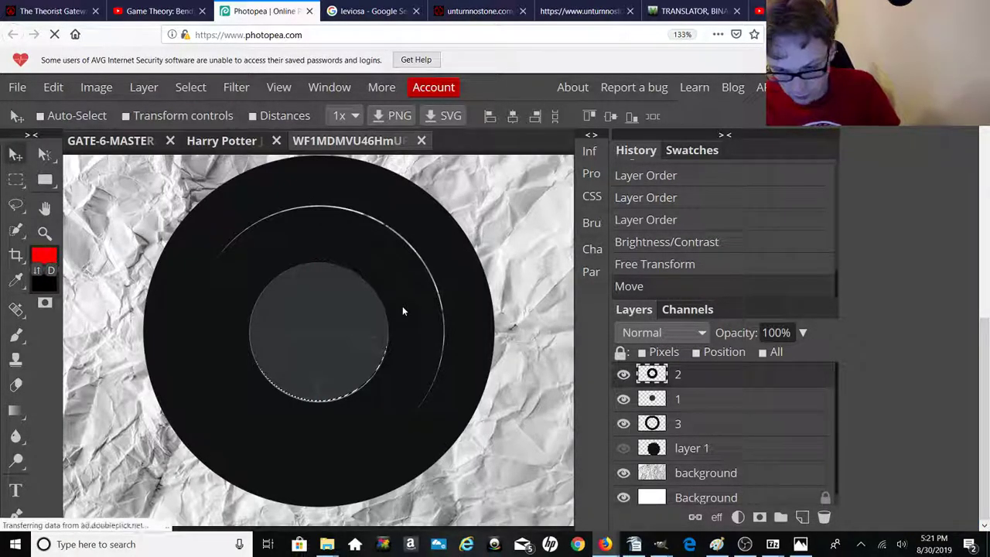
key(ctrl+t)
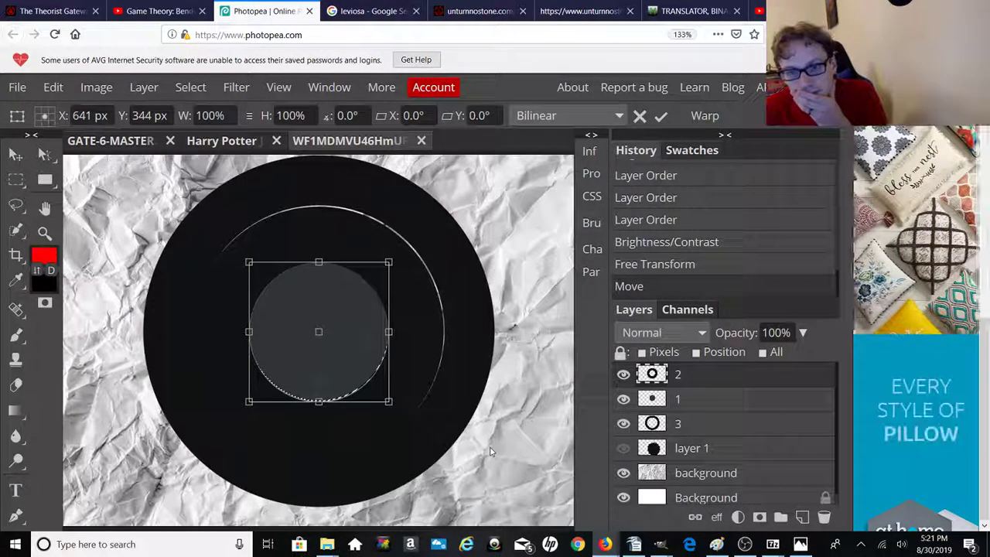
click(695, 403)
click(694, 385)
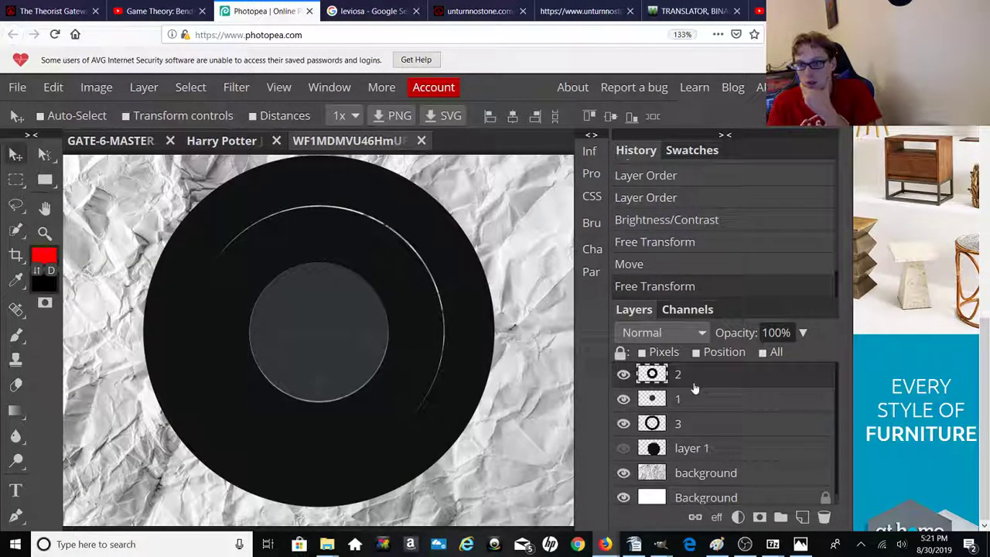
right_click(695, 386)
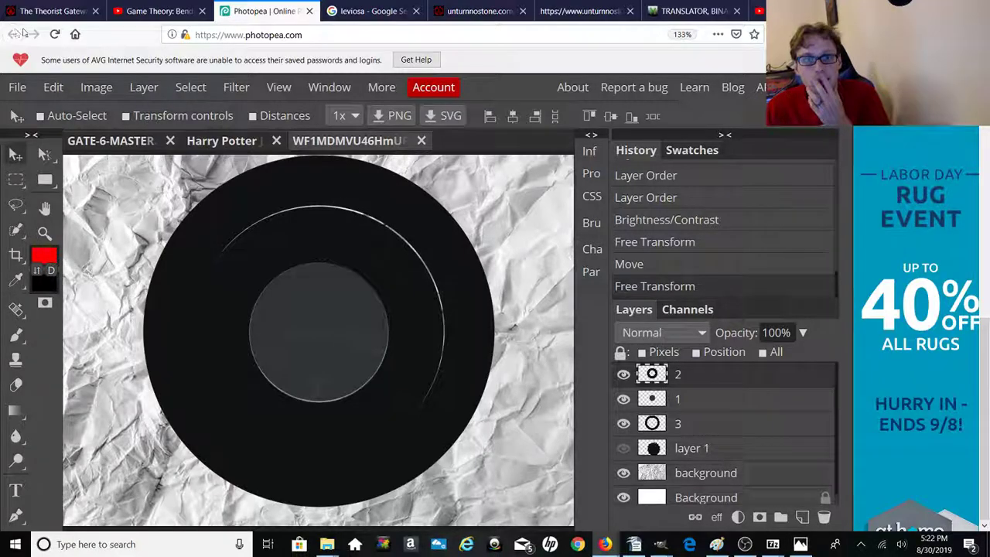
Step: Try rotating the whole image 90° clockwise and undo the rotation
click(80, 89)
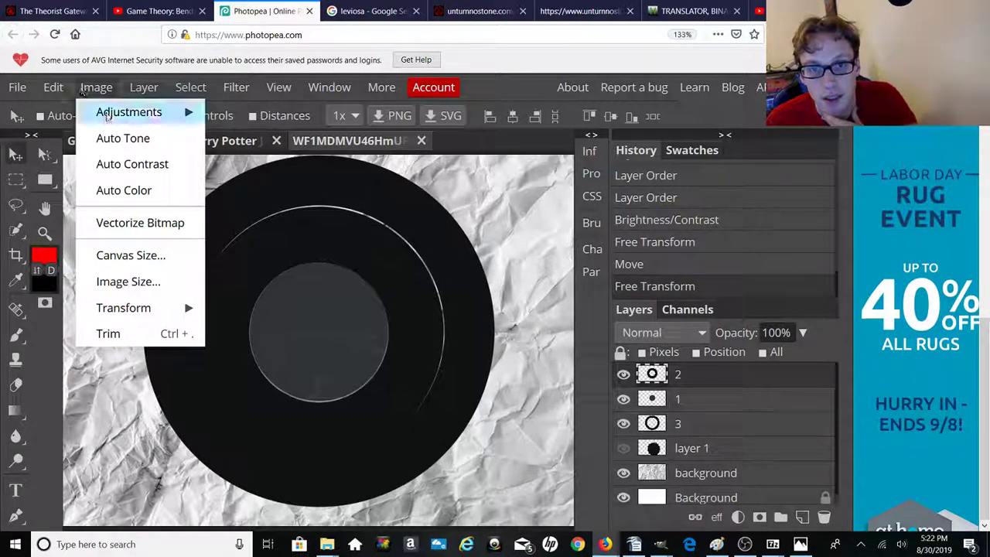
mouse_move(108, 116)
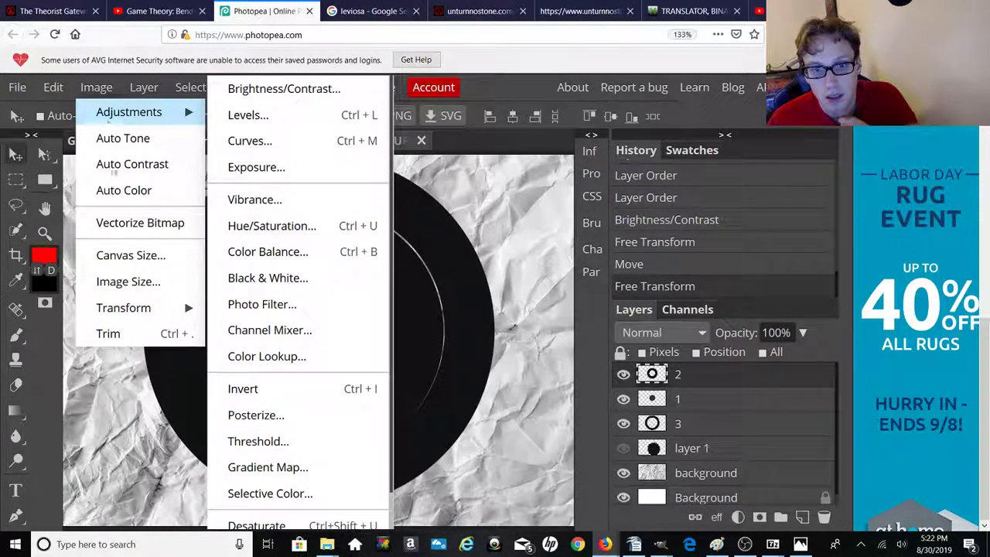
mouse_move(149, 307)
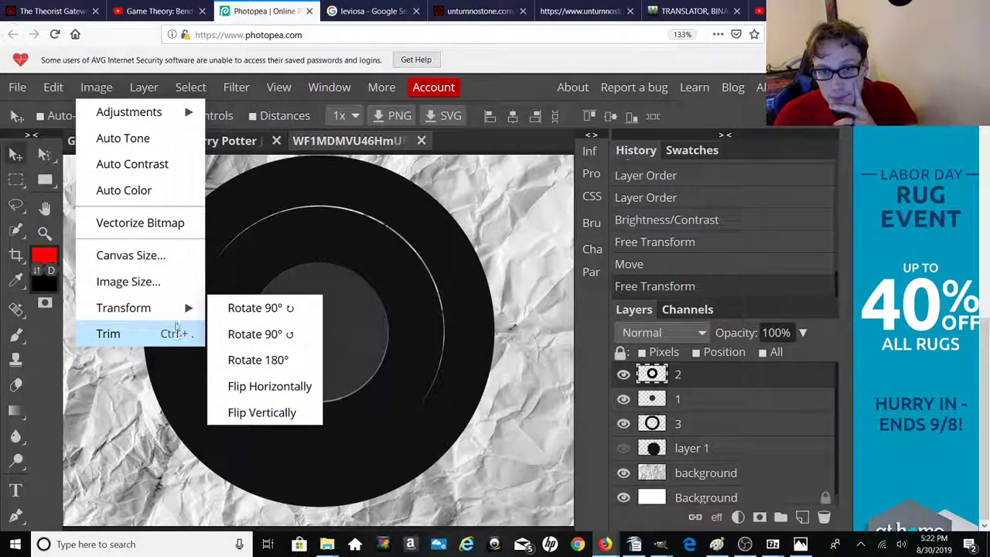
click(246, 308)
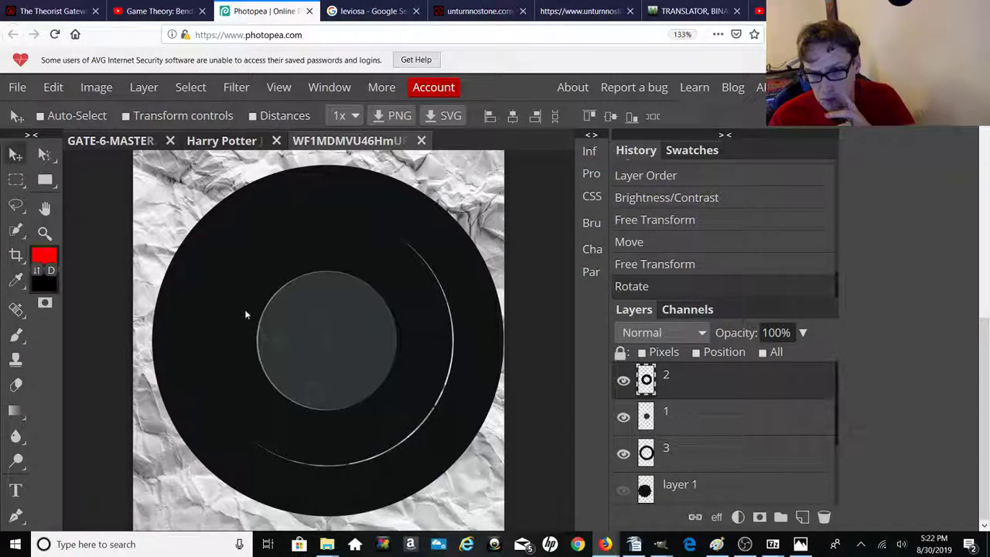
key(ctrl+z)
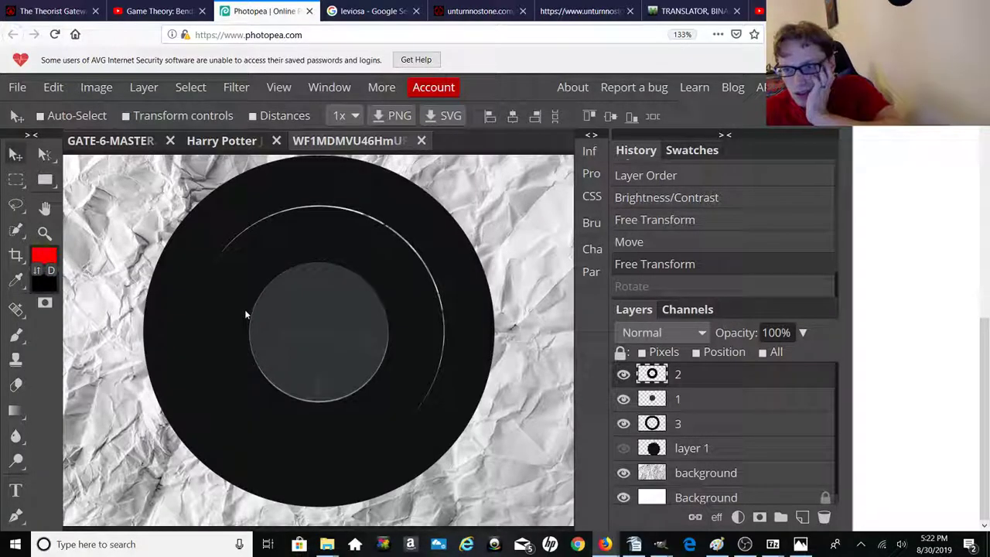
Step: Try adjusting the Current Layer range under Blend If in layer 3's blending options, and close them without applying
click(696, 432)
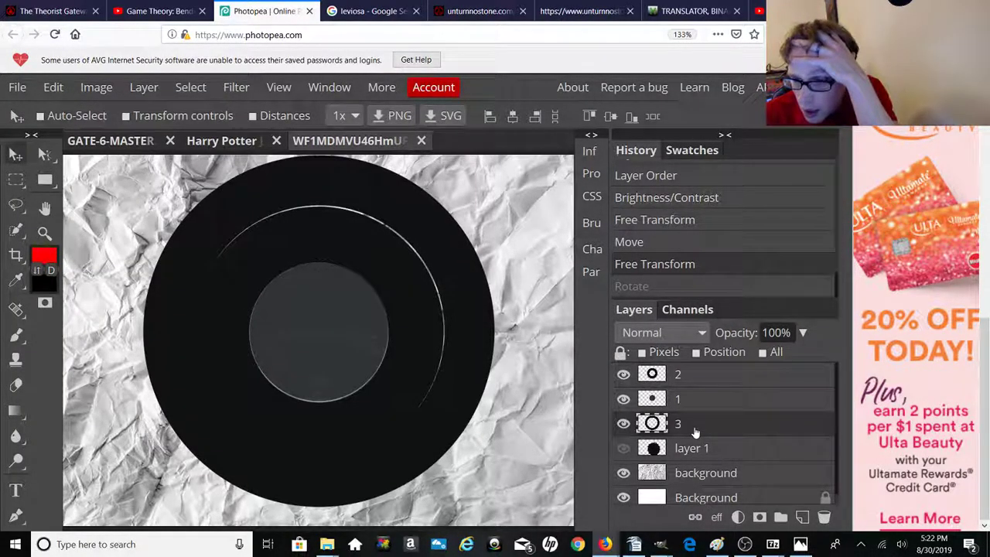
right_click(695, 432)
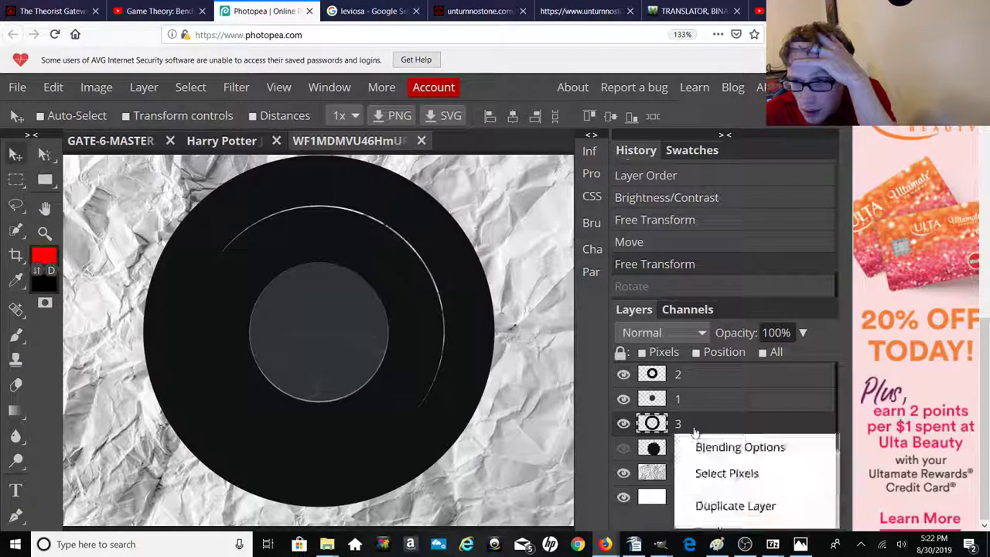
click(696, 432)
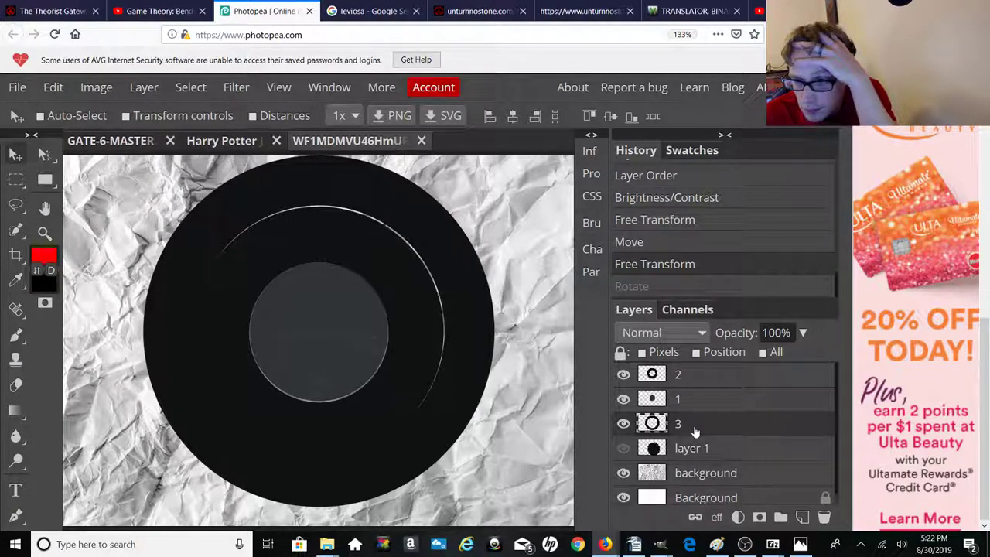
double_click(696, 432)
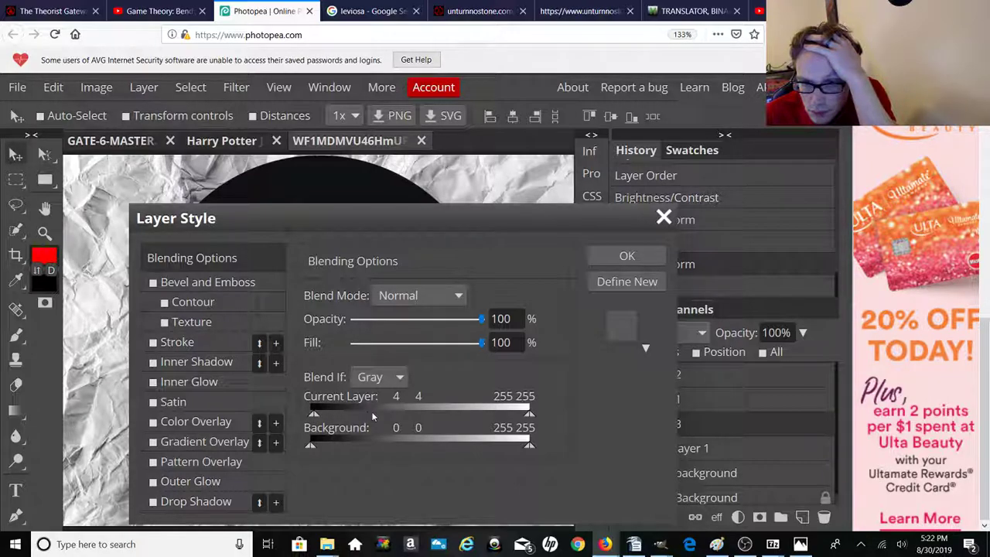
drag(372, 417, 303, 421)
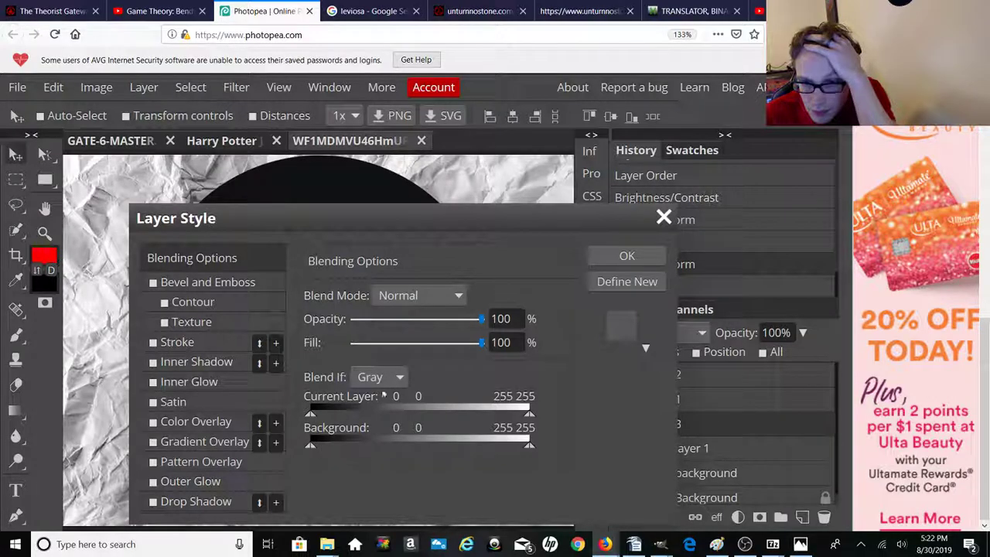
click(400, 376)
click(400, 376)
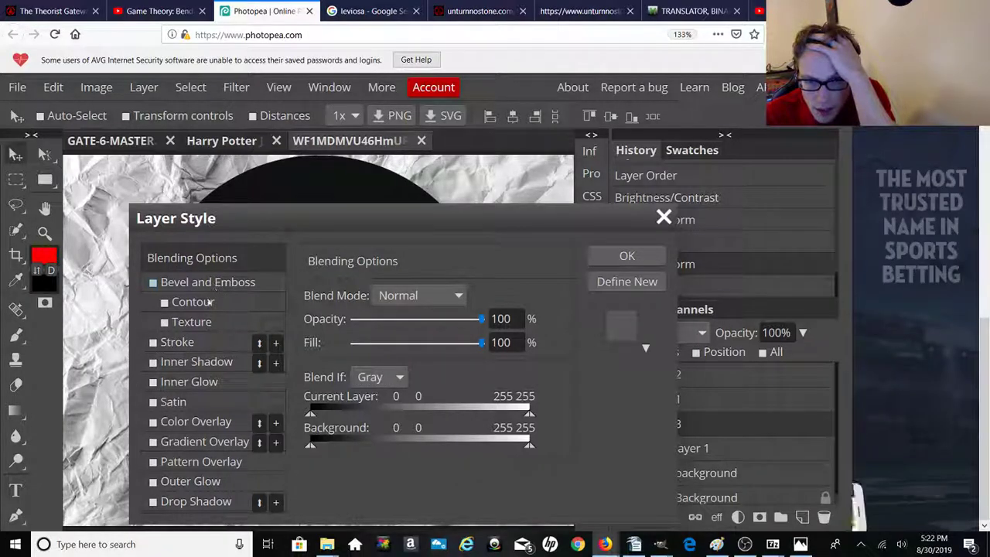
click(663, 217)
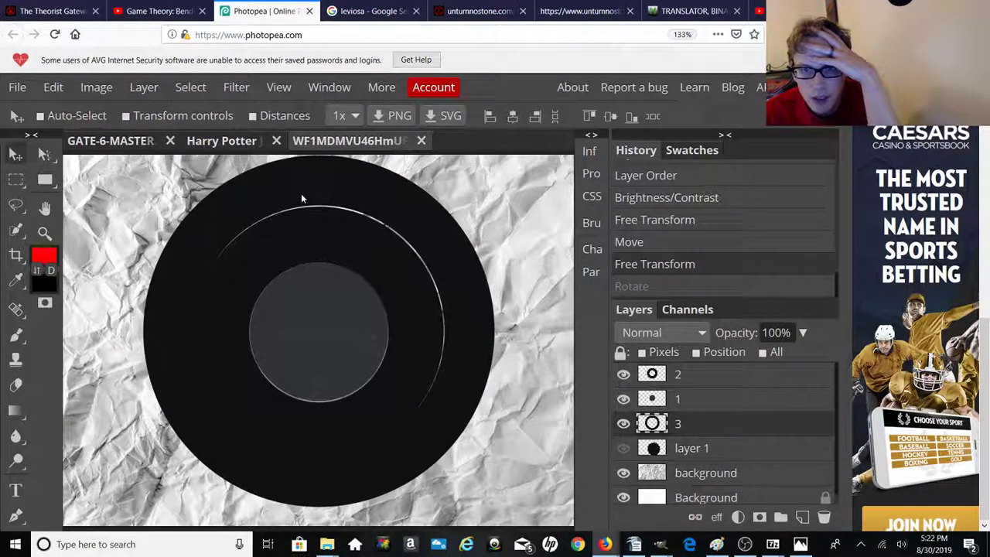
Step: Nudge the ring on layer 3 slightly and turn on the transform controls
drag(301, 199, 274, 194)
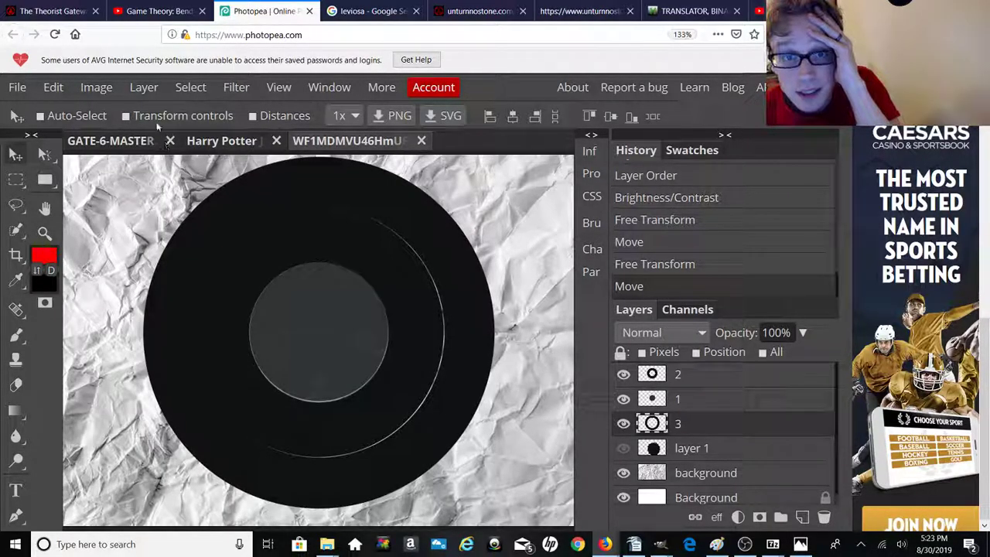
click(155, 116)
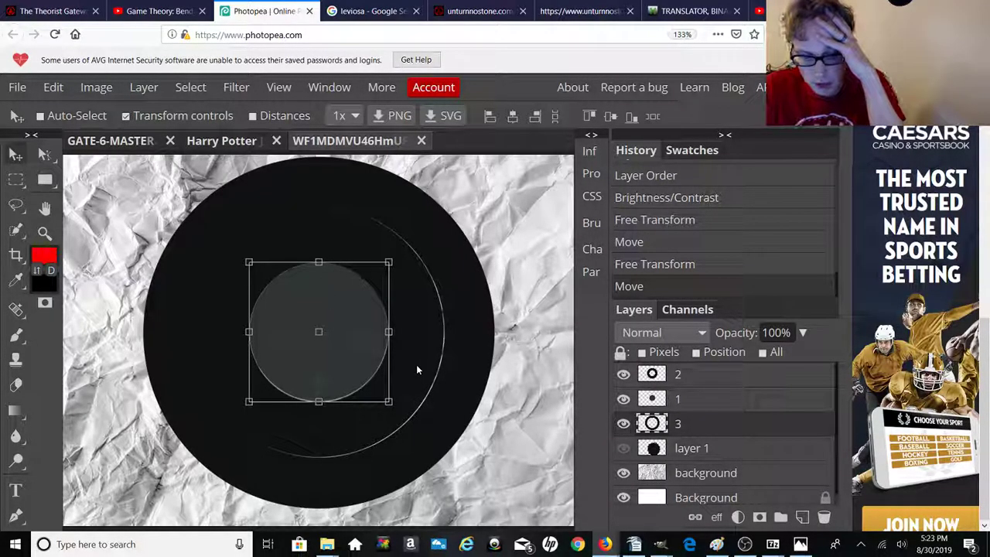
Step: Shift the disc on layer 1 away from the centre of the rings with Free Transform
click(710, 402)
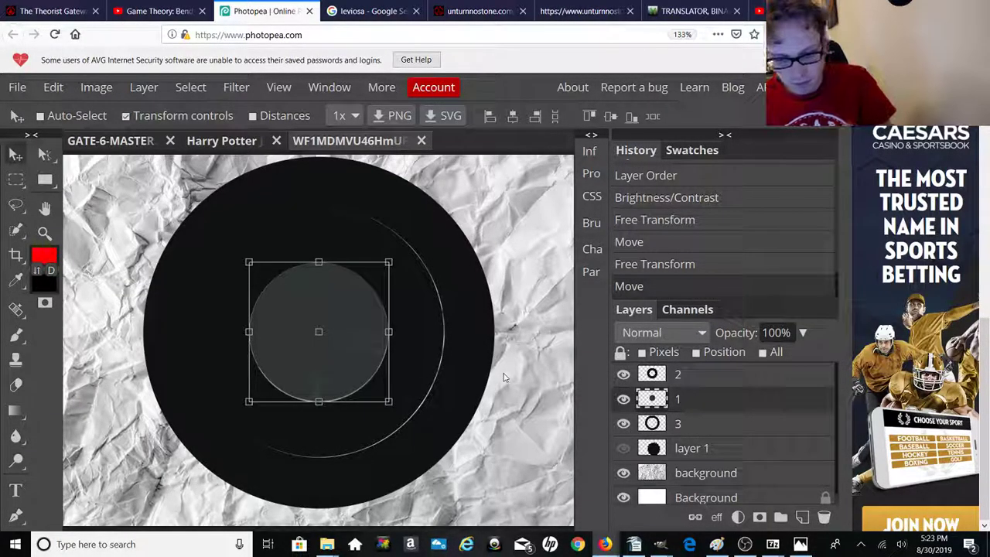
key(Return)
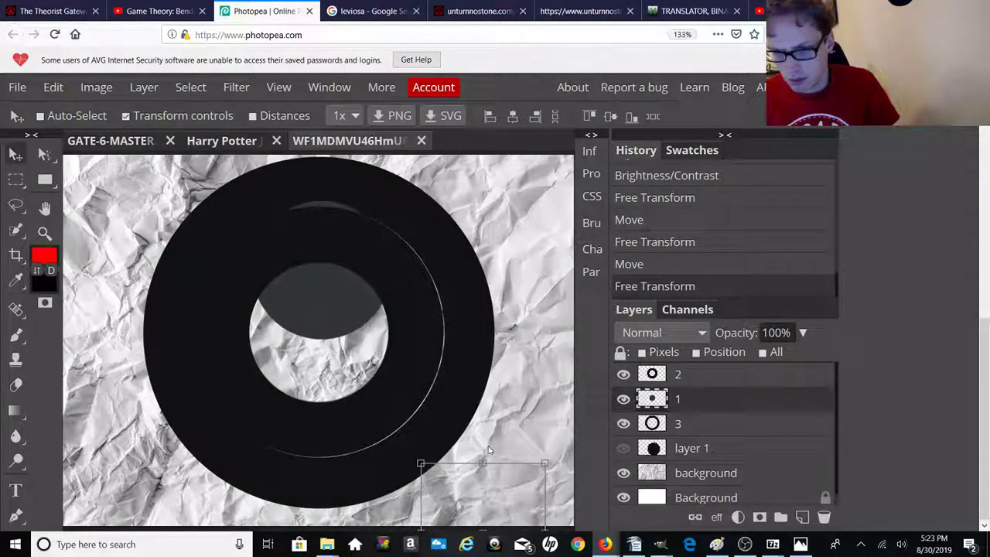
Step: Move the disc on layer 1 back towards the rings' centre and shift the ring on layer 2 slightly left
click(490, 510)
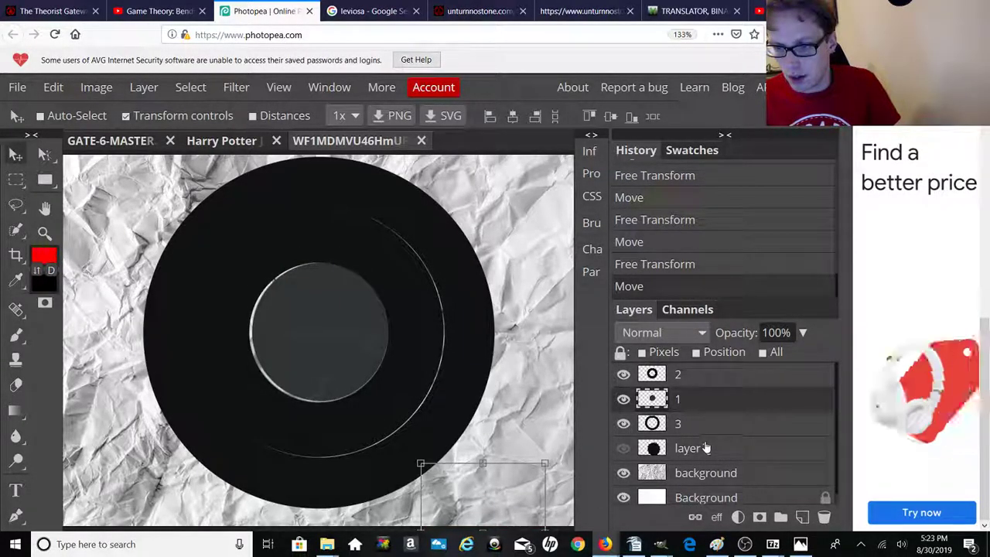
click(684, 377)
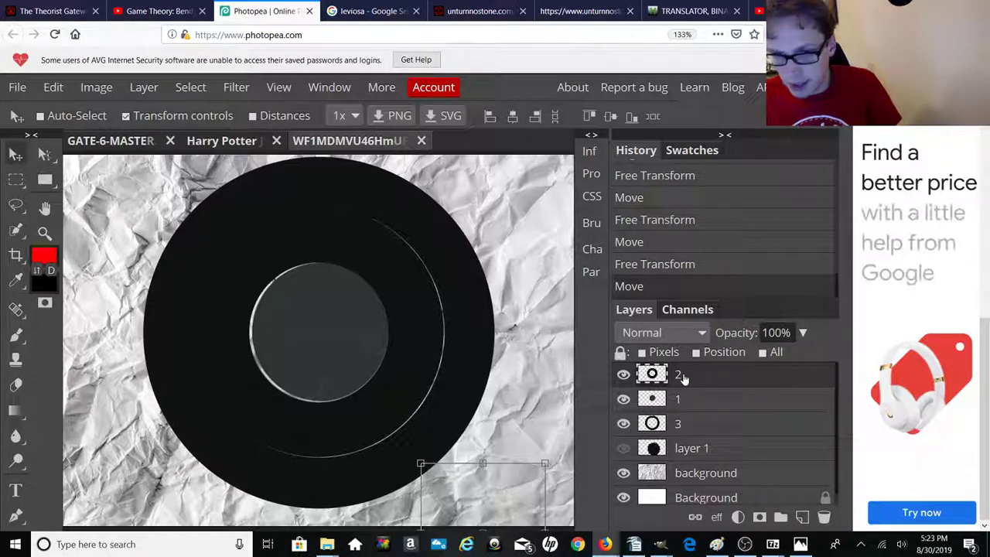
key(shift+Left)
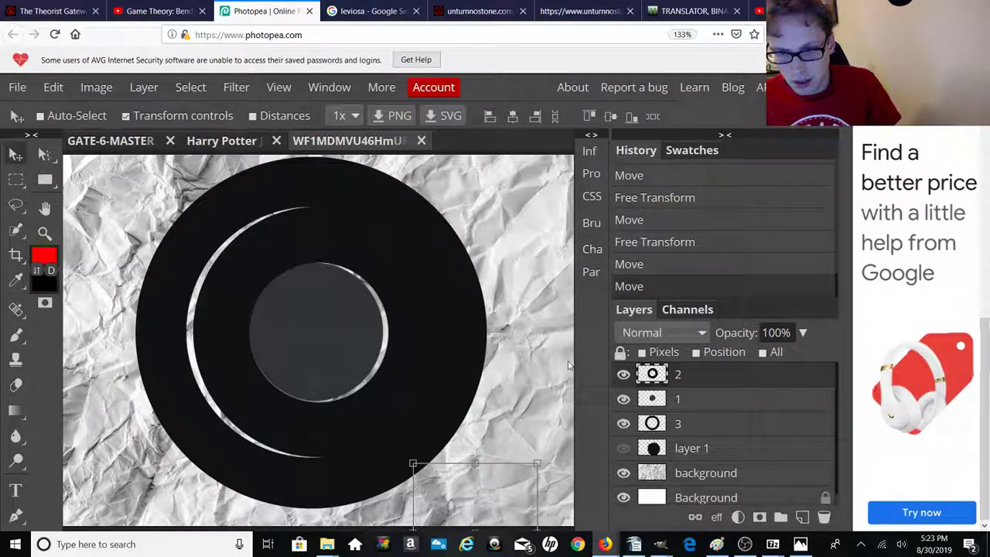
key(shift+Left)
key(shift+Left)
key(shift+Left)
key(shift+Left)
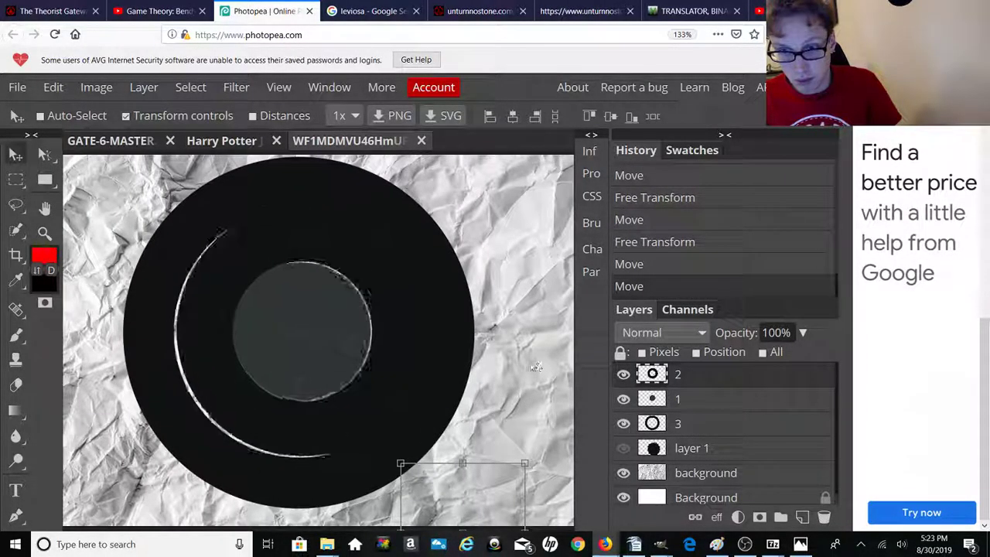
key(shift+Left)
key(shift+Left)
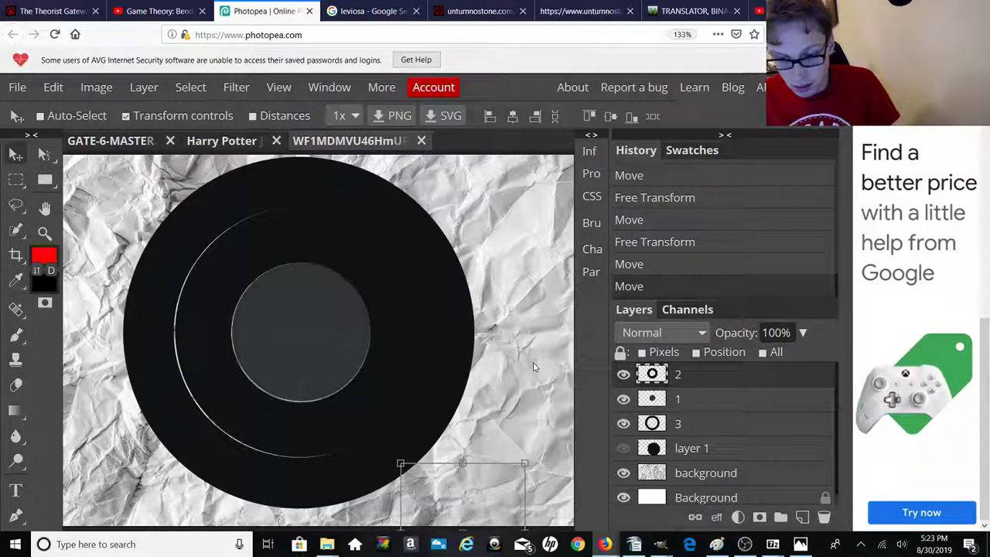
key(shift+Left)
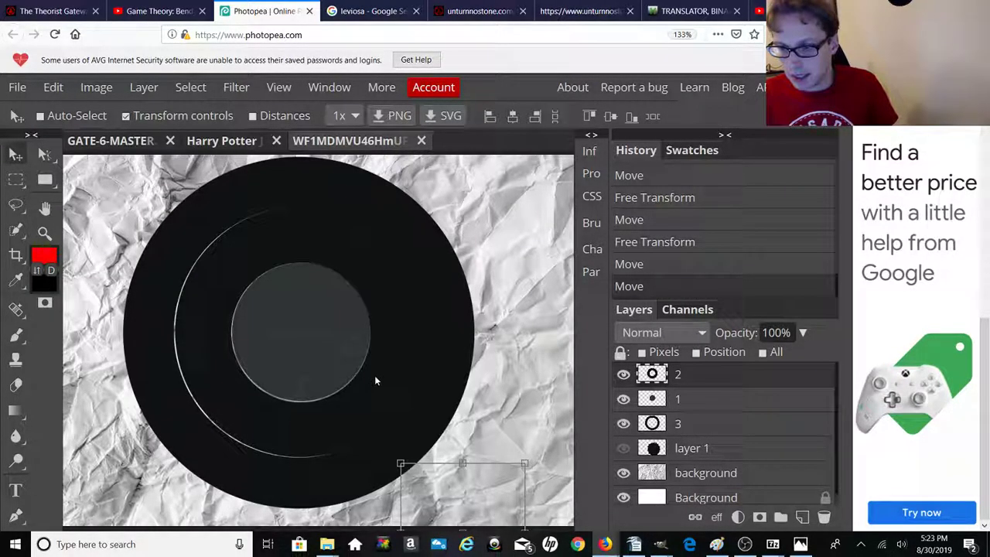
Step: Turn off the transform controls and switch to the Hand tool
click(126, 116)
right_click(15, 180)
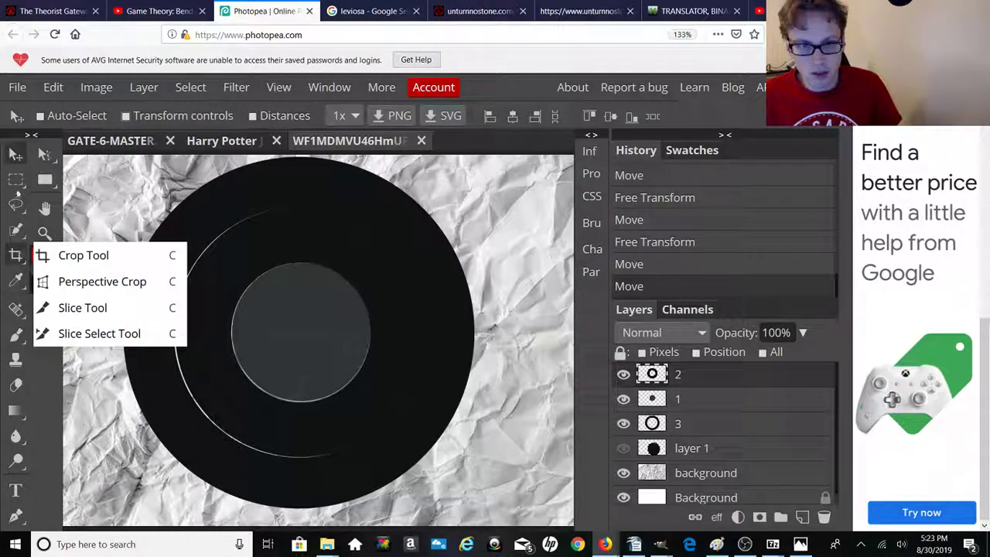
click(44, 208)
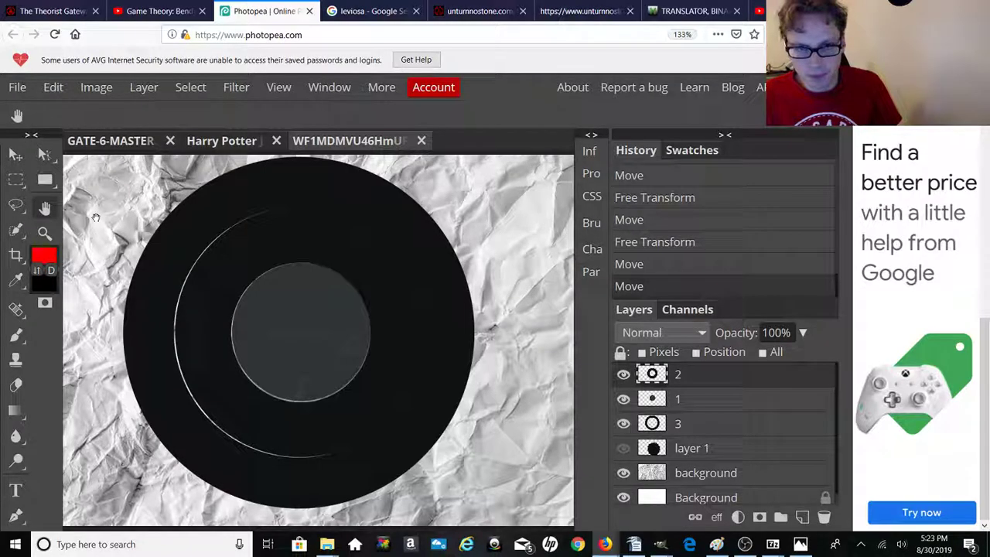
drag(93, 207, 145, 238)
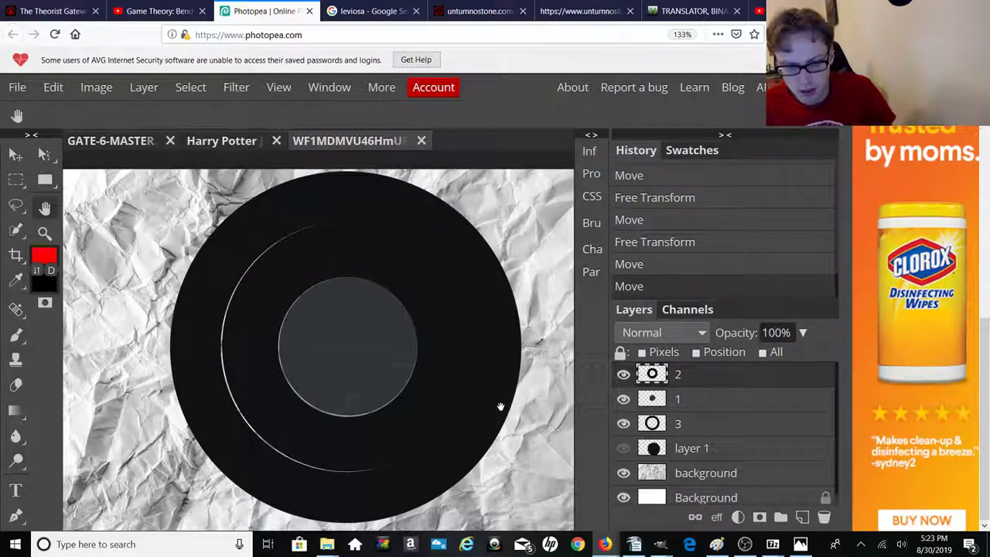
Step: Duplicate layer 2 twice and nudge the topmost copy slightly downward
key(ctrl+j)
key(ctrl+j)
key(Down)
key(Down)
key(Down)
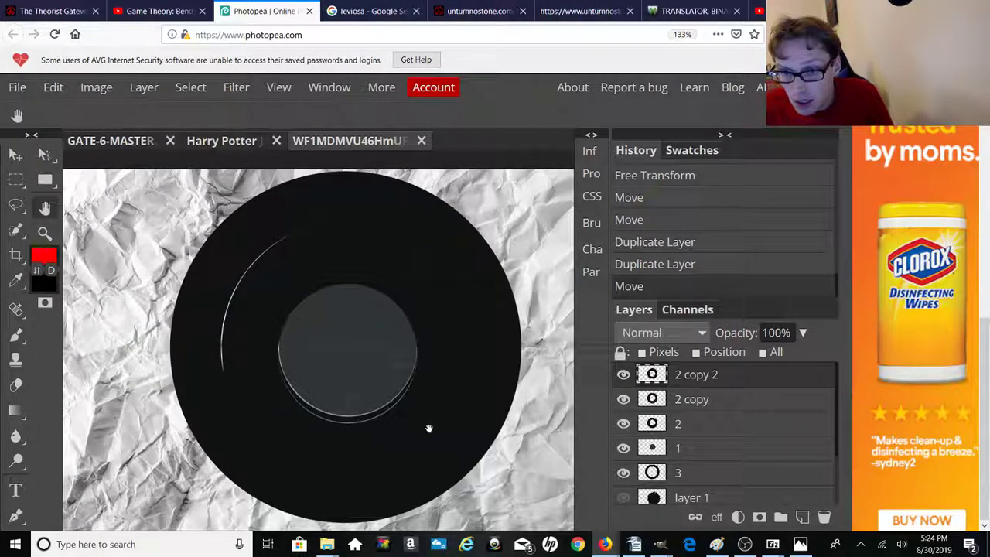
Step: Shift the topmost ring copy slightly upward with the Move tool and duplicate it once more
scroll(417, 470, up, 2)
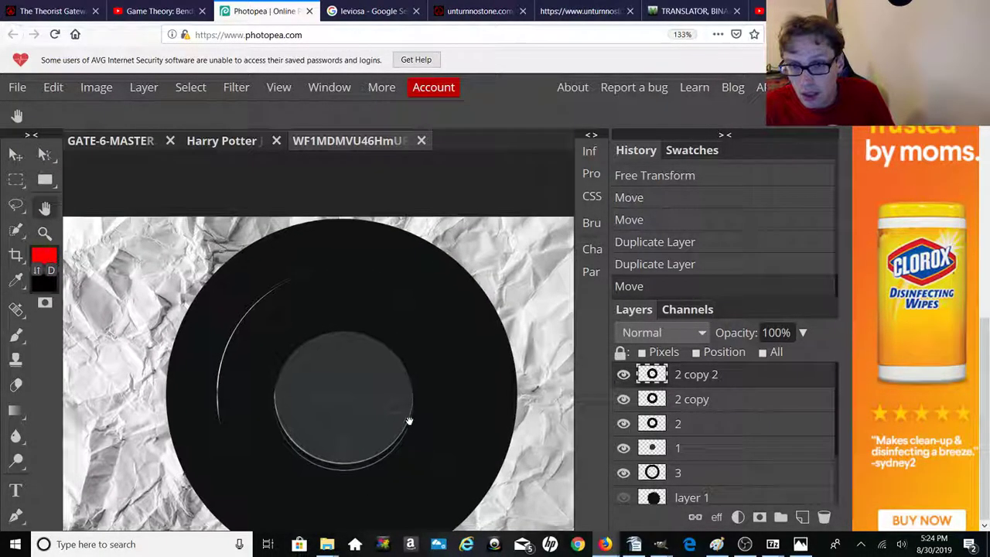
drag(404, 402, 395, 372)
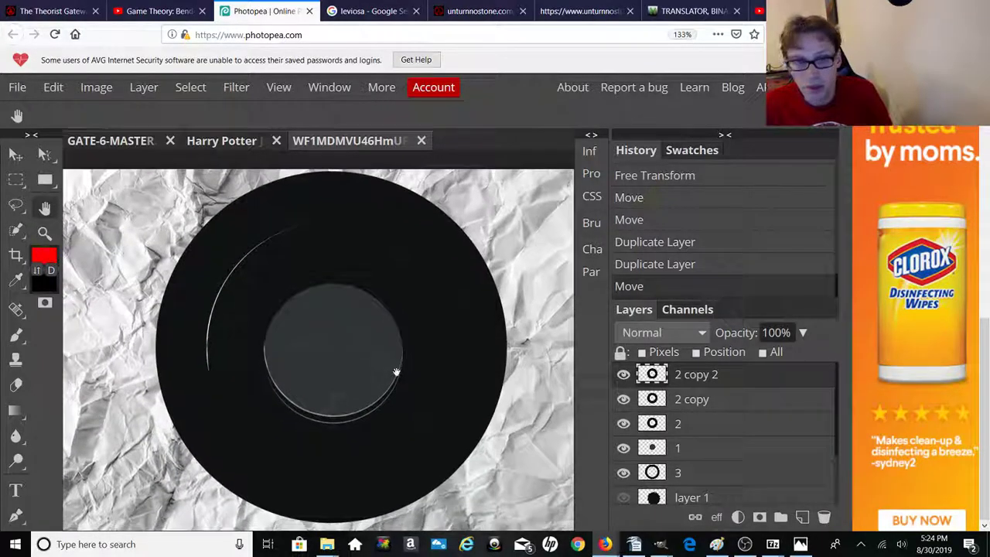
right_click(9, 177)
click(15, 154)
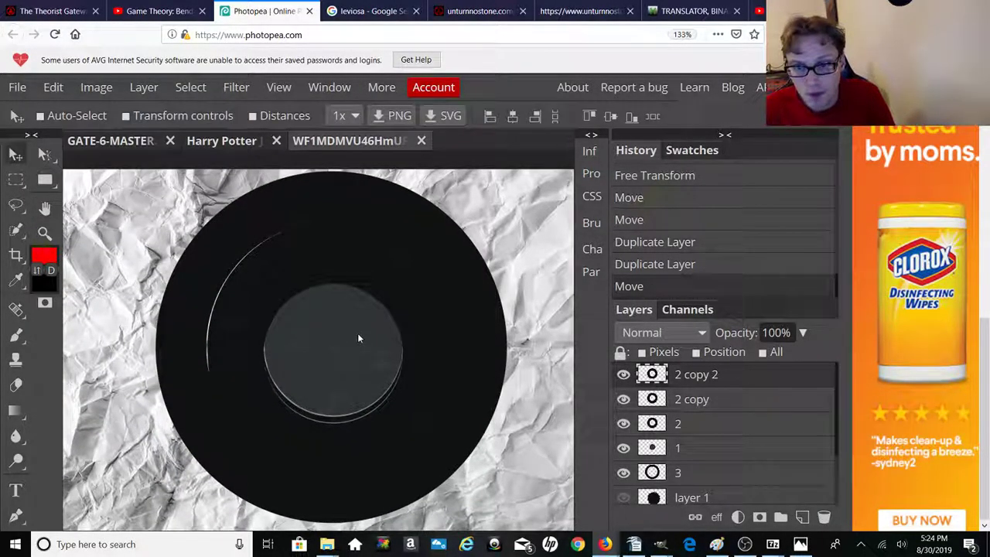
mouse_move(419, 369)
mouse_down()
mouse_move(416, 332)
mouse_move(369, 365)
mouse_move(411, 401)
mouse_move(429, 380)
mouse_move(417, 366)
mouse_up()
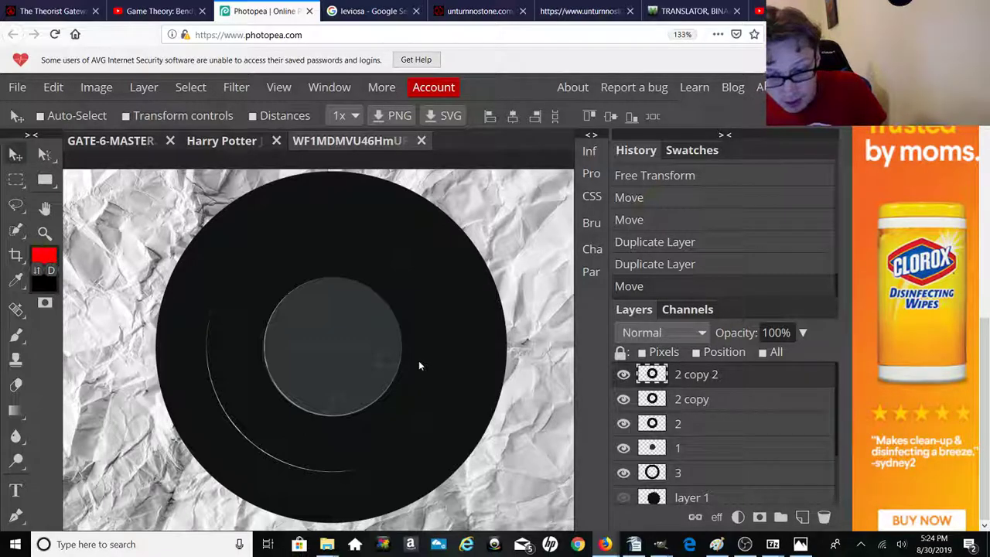
key(ctrl+j)
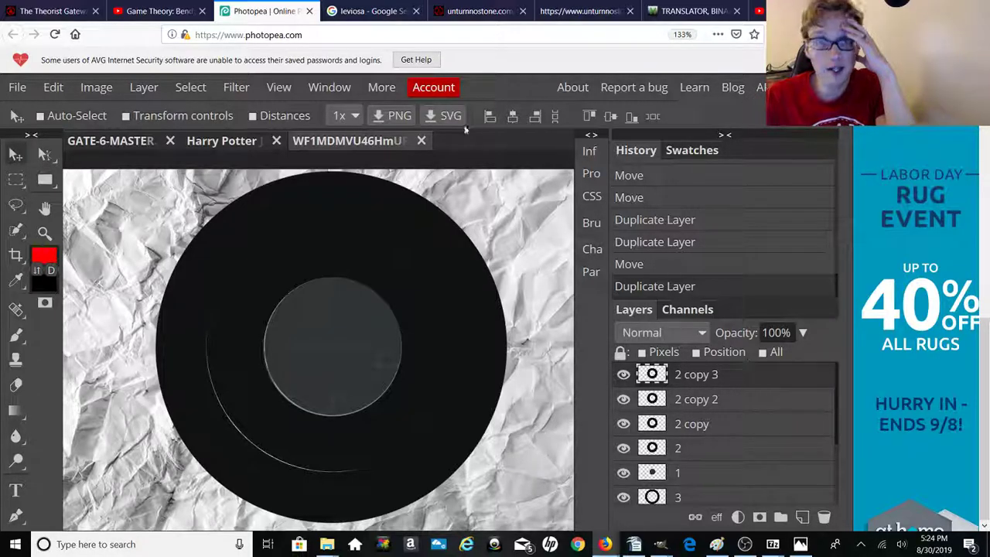
Step: Switch to The Theorist Gateway site, check the Key 3 clue page, and look through the 7 Gates overview down to Gates 6 and 7
click(23, 15)
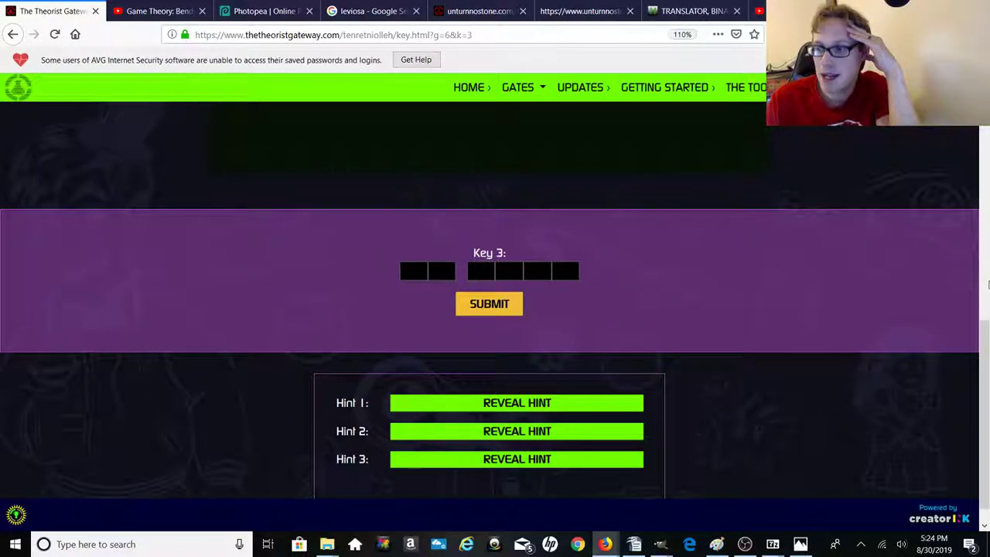
drag(984, 323, 986, 191)
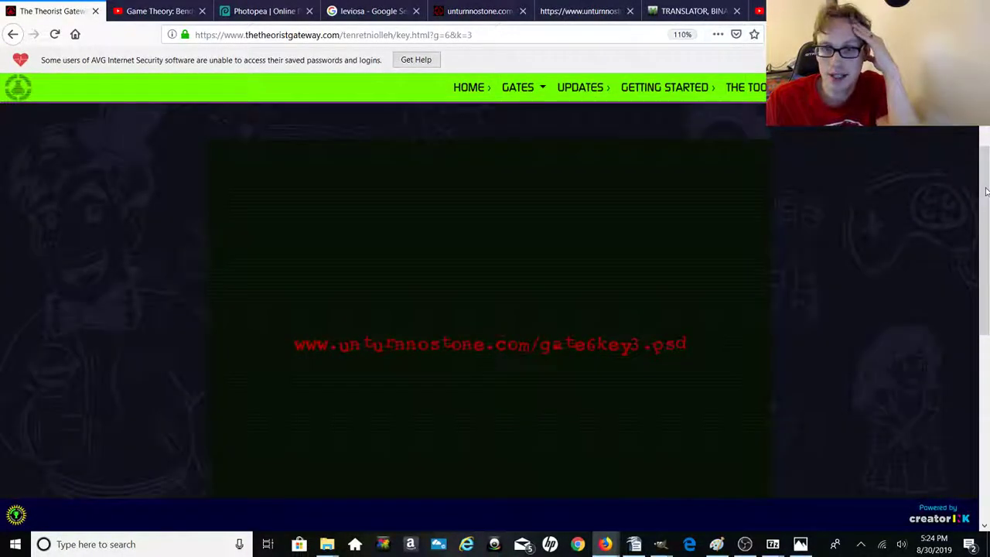
mouse_move(512, 88)
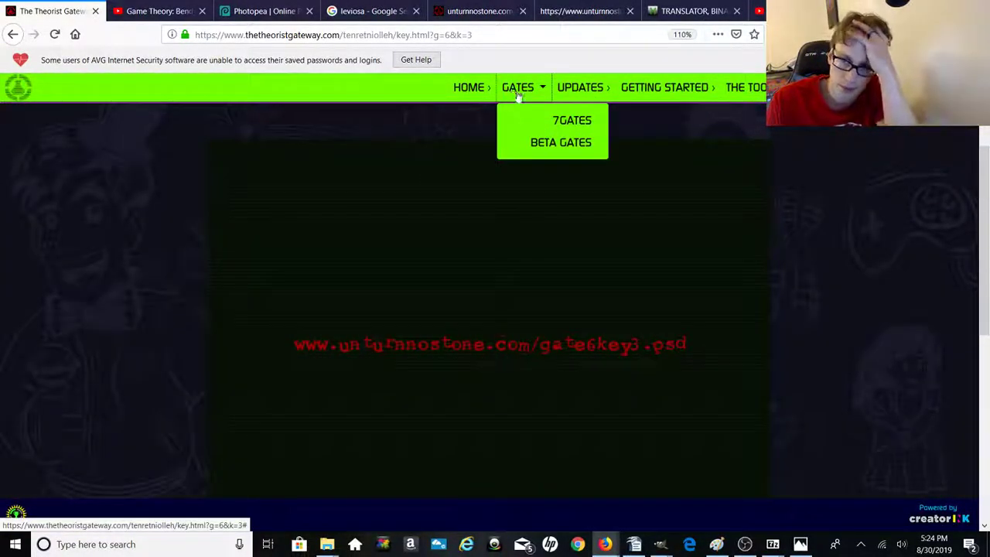
click(577, 121)
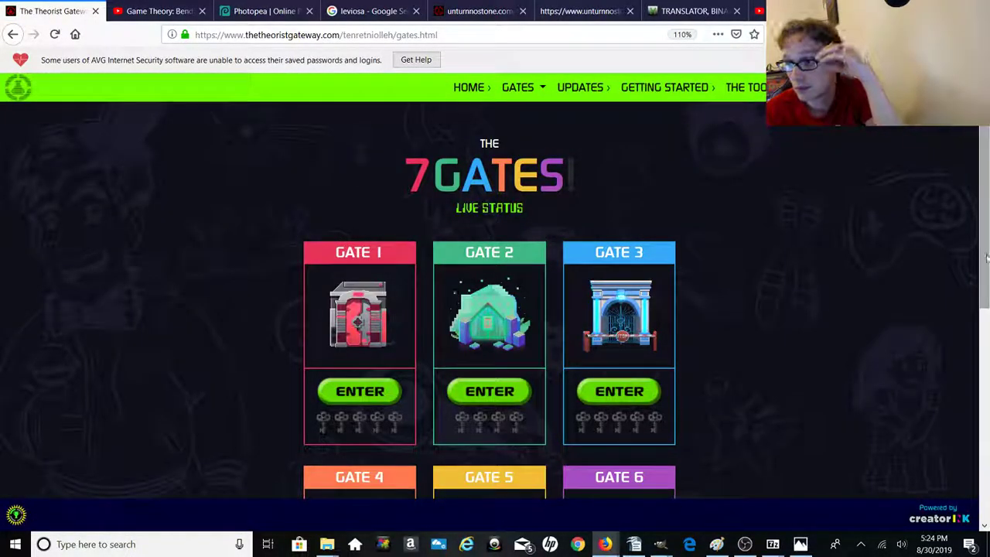
scroll(988, 345, down, 2)
scroll(988, 346, down, 3)
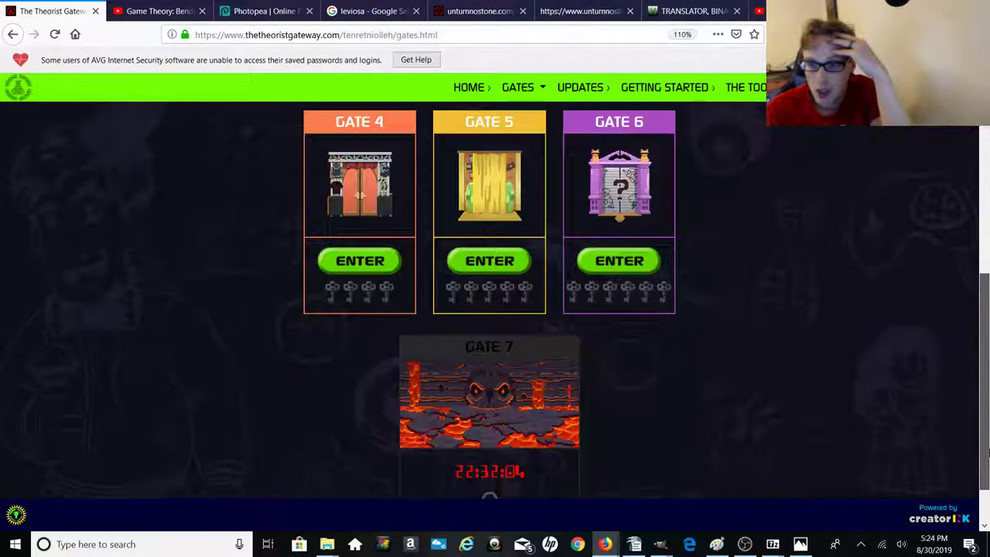